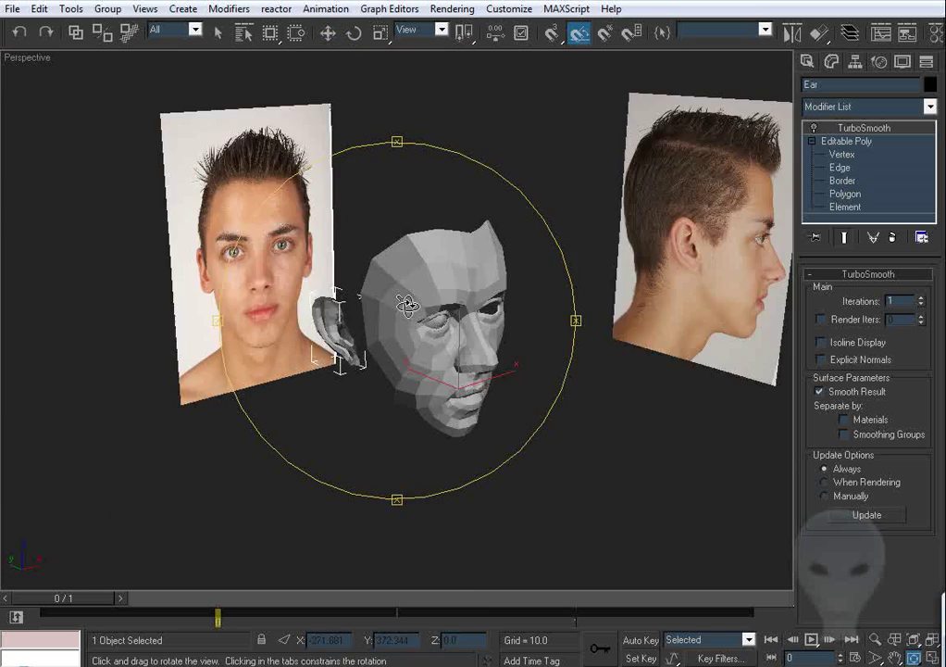
Step: Hide the two selected head mesh objects, leaving the ear and the reference planes
drag(513, 346, 462, 288)
right_click(495, 281)
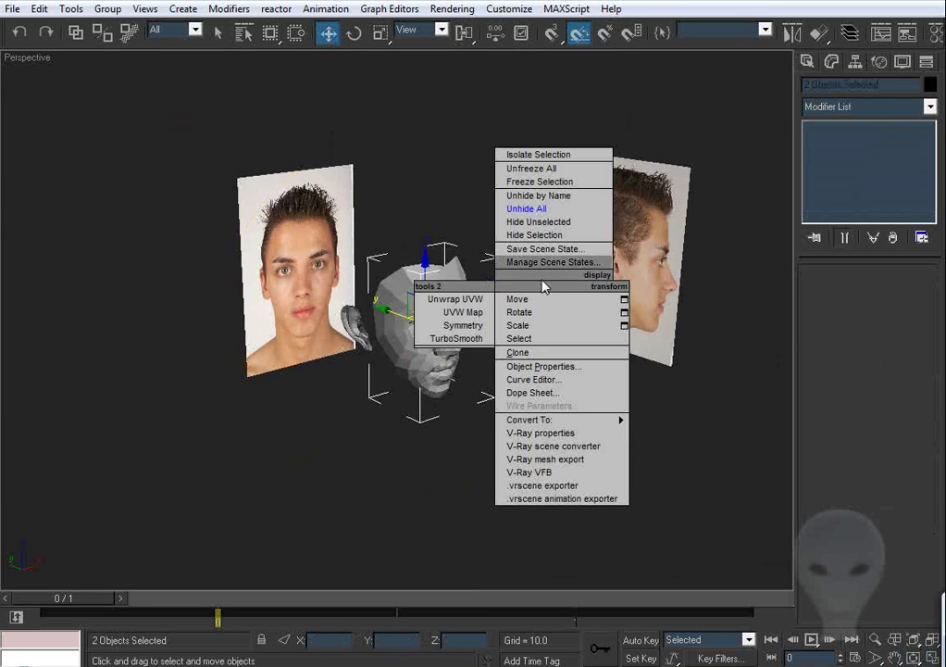
click(542, 235)
middle_drag(449, 285, 463, 335)
scroll(482, 326, up, 5)
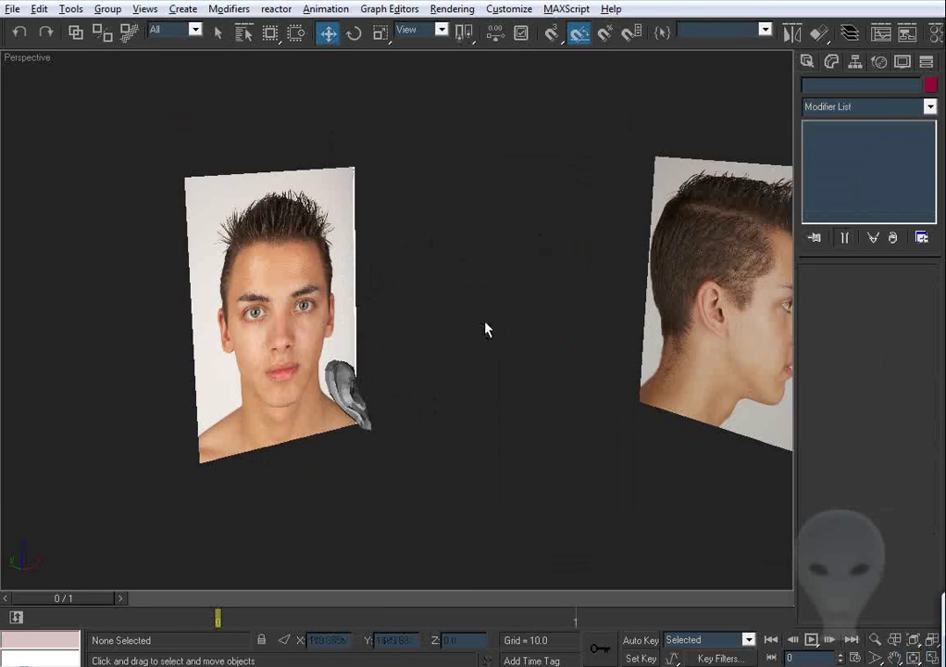
Step: Check the ear against the front reference photo in the Front view, and hide the front reference plane
drag(407, 170, 358, 183)
middle_drag(342, 283, 359, 251)
key(f)
key(z)
scroll(409, 322, up, 5)
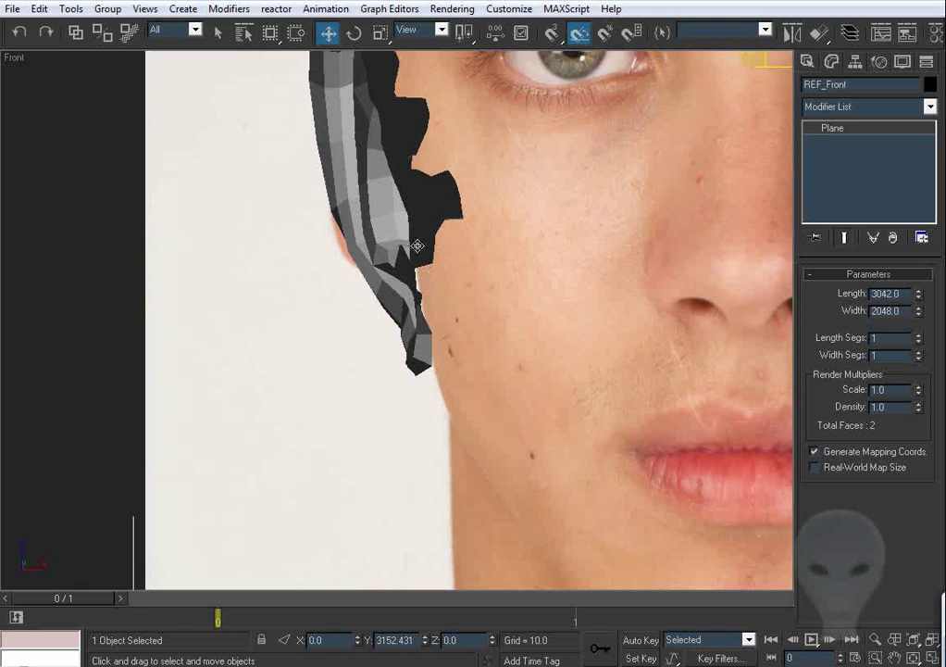
middle_drag(417, 245, 384, 390)
scroll(427, 317, down, 2)
key(p)
scroll(483, 346, down, 5)
alt+middle_drag(483, 346, 472, 287)
right_click(408, 249)
click(463, 207)
Step: In the Left view, extend the ear's border edge at the front notch upward and target weld it to the neighbouring rim edge
key(l)
key(z)
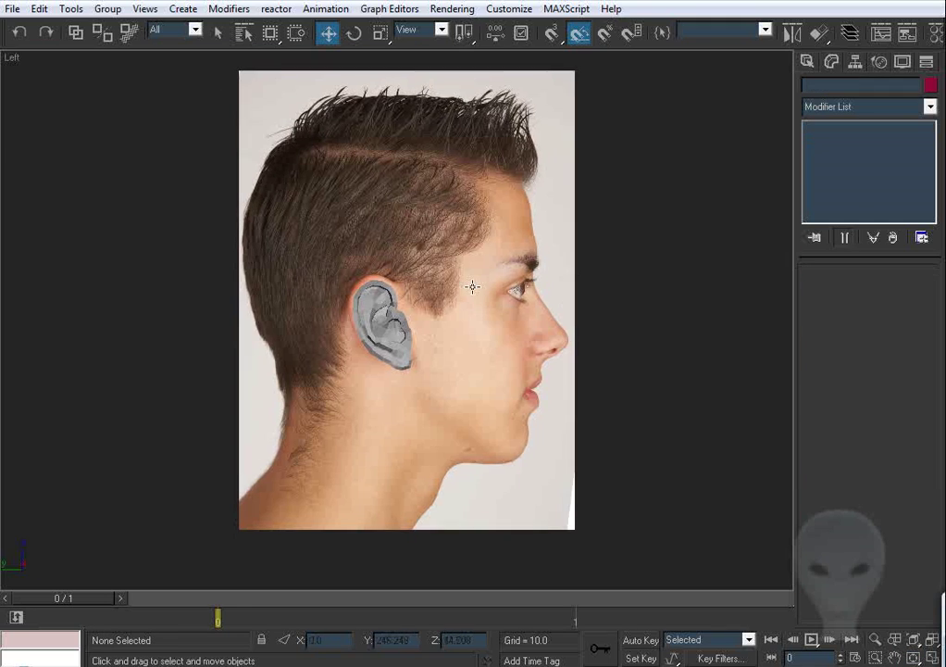
scroll(395, 326, up, 6)
click(383, 297)
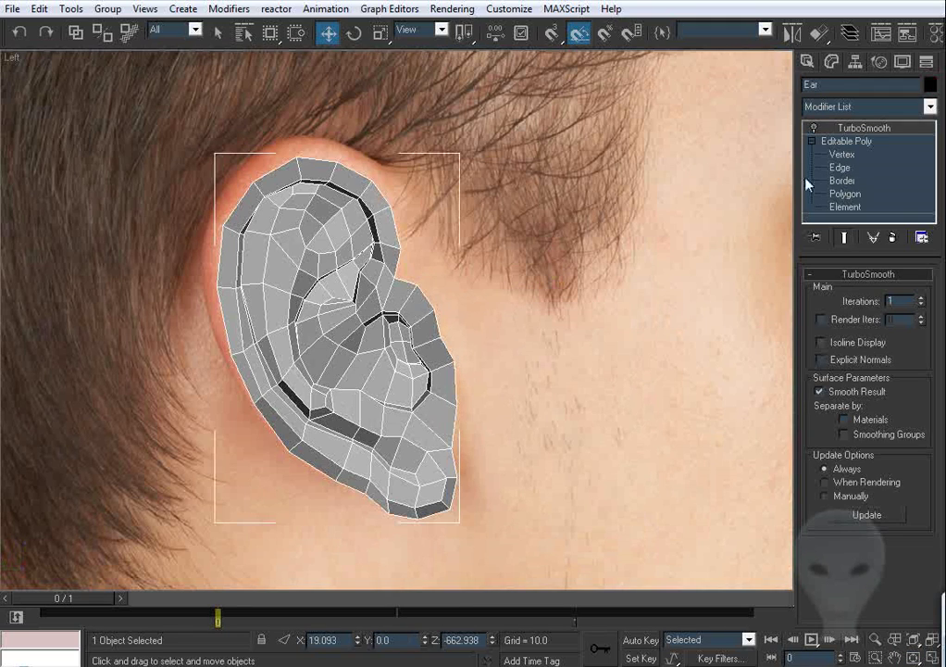
click(841, 169)
middle_drag(436, 265, 459, 319)
click(429, 336)
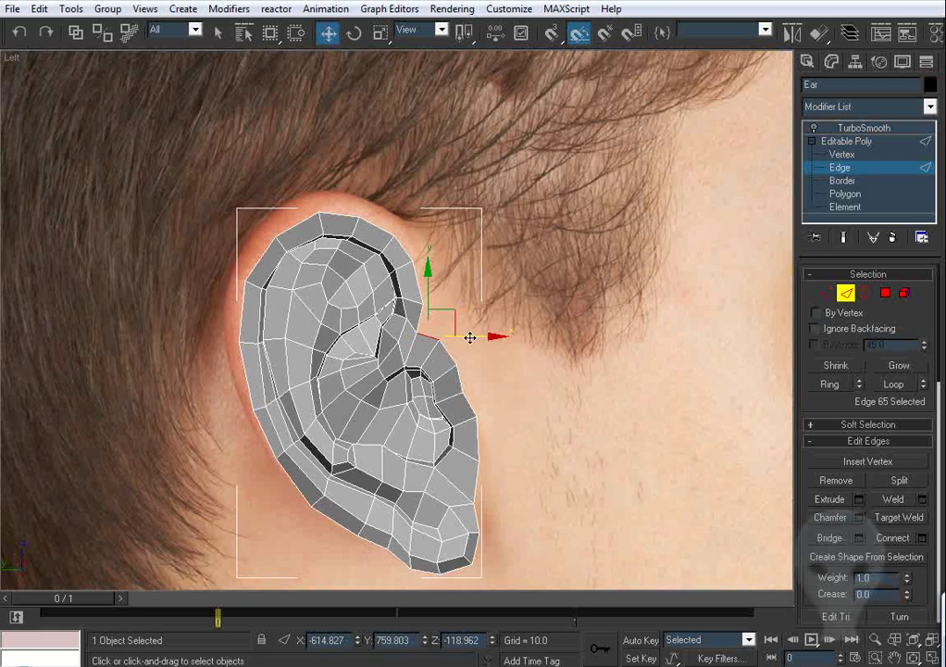
scroll(470, 337, up, 4)
shift+drag(471, 343, 491, 289)
click(897, 520)
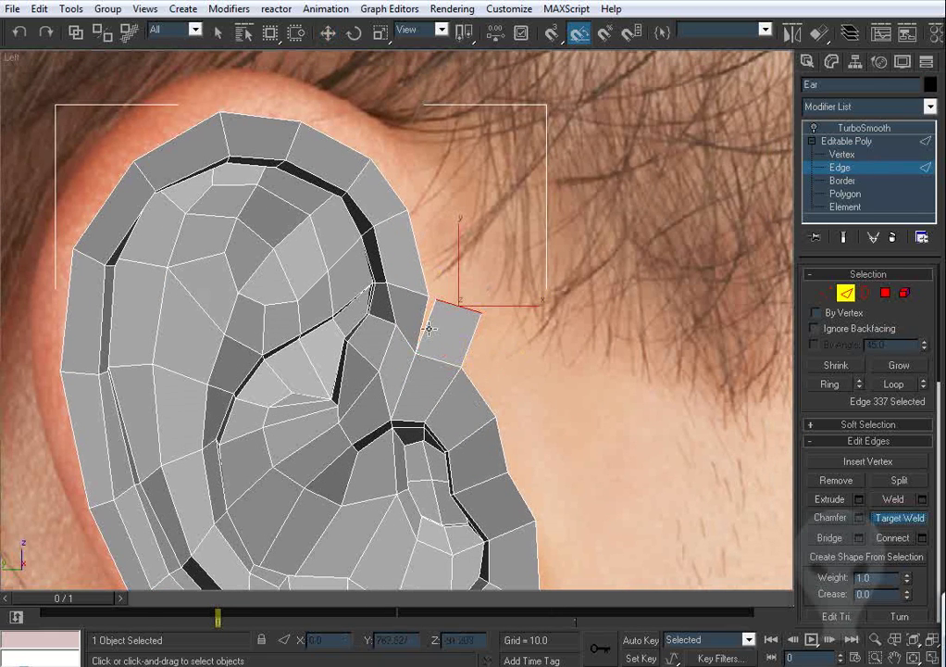
click(842, 291)
Step: Move the outer corner vertex of the new notch polygon in toward the ear and adjust its depth in perspective
click(826, 292)
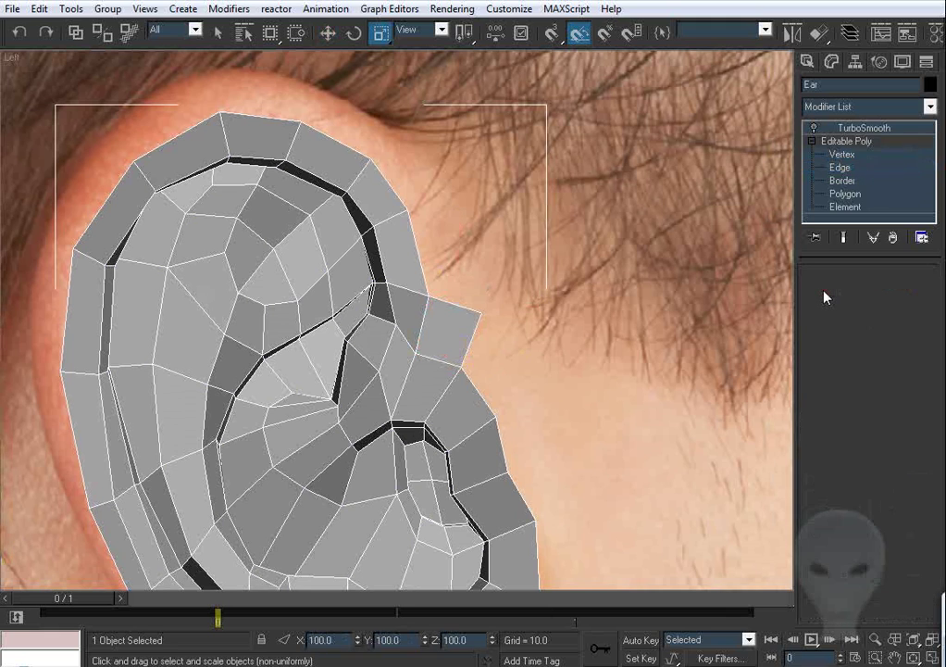
drag(465, 328, 494, 272)
click(328, 33)
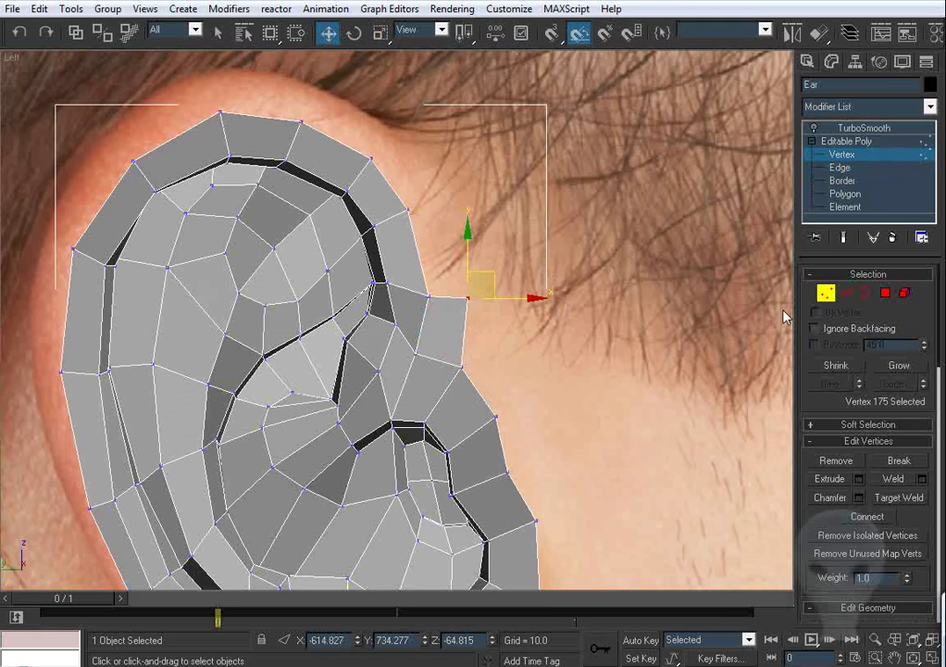
key(p)
key(ctrl+r)
drag(421, 248, 325, 302)
scroll(364, 260, down, 3)
scroll(325, 303, up, 5)
middle_drag(325, 303, 473, 339)
key(w)
mouse_move(412, 271)
middle_down()
mouse_move(389, 304)
mouse_move(411, 252)
middle_up()
drag(413, 233, 422, 235)
alt+middle_drag(400, 243, 361, 329)
Step: Extend the notch polygon's top edge upward and target weld its side to the adjacent front rim edge
click(844, 297)
alt+middle_drag(524, 252, 511, 283)
shift+drag(461, 275, 458, 197)
click(905, 520)
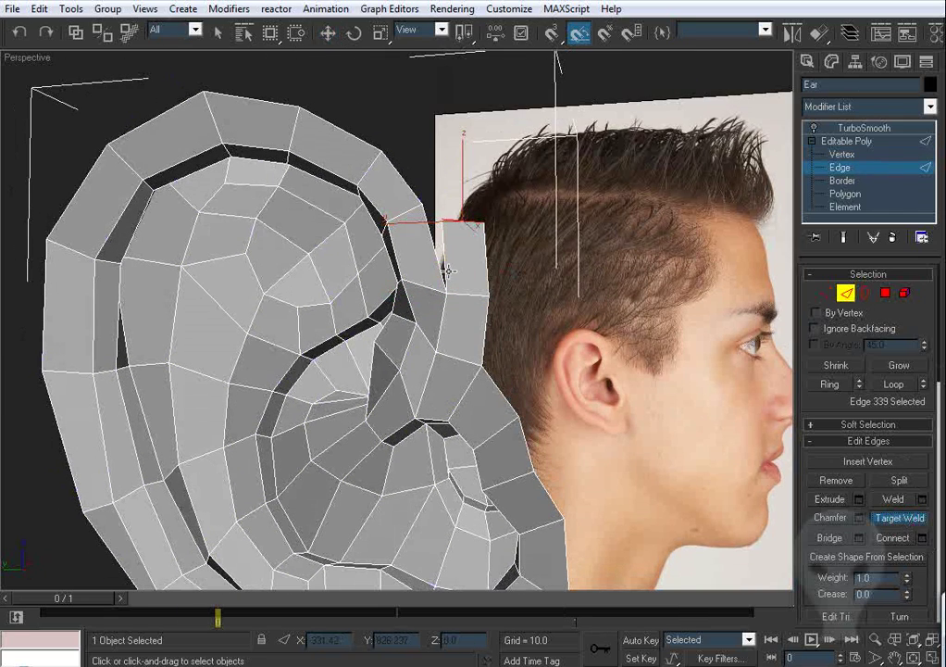
click(431, 251)
Step: Reposition the second polygon's outer corner vertex in perspective and the Left view, and nudge the neighbouring rim vertex
click(825, 293)
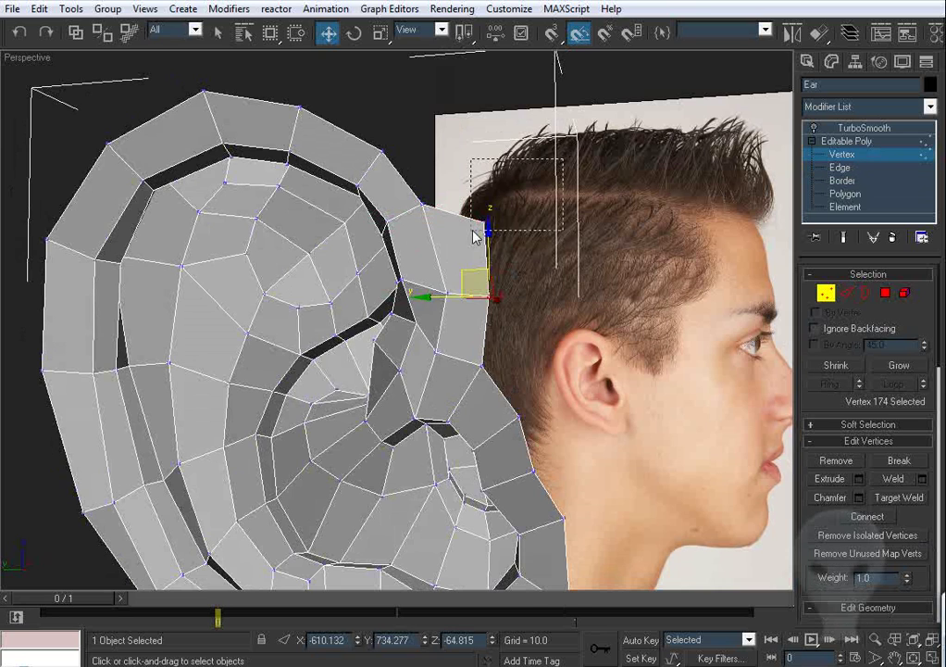
drag(473, 231, 470, 232)
alt+middle_drag(470, 232, 486, 268)
drag(478, 269, 459, 242)
key(l)
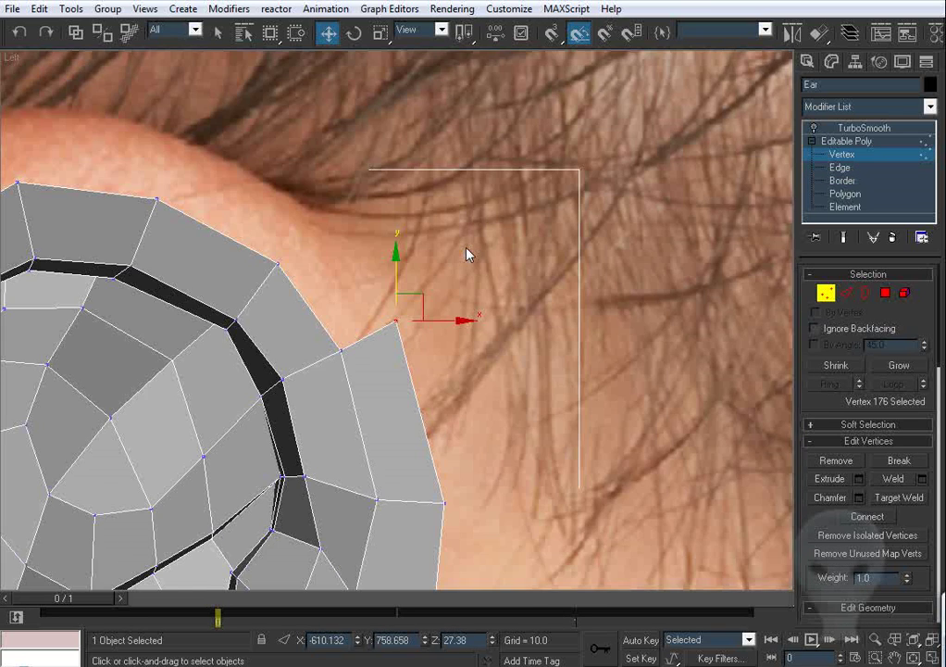
middle_drag(465, 247, 517, 218)
drag(476, 273, 481, 267)
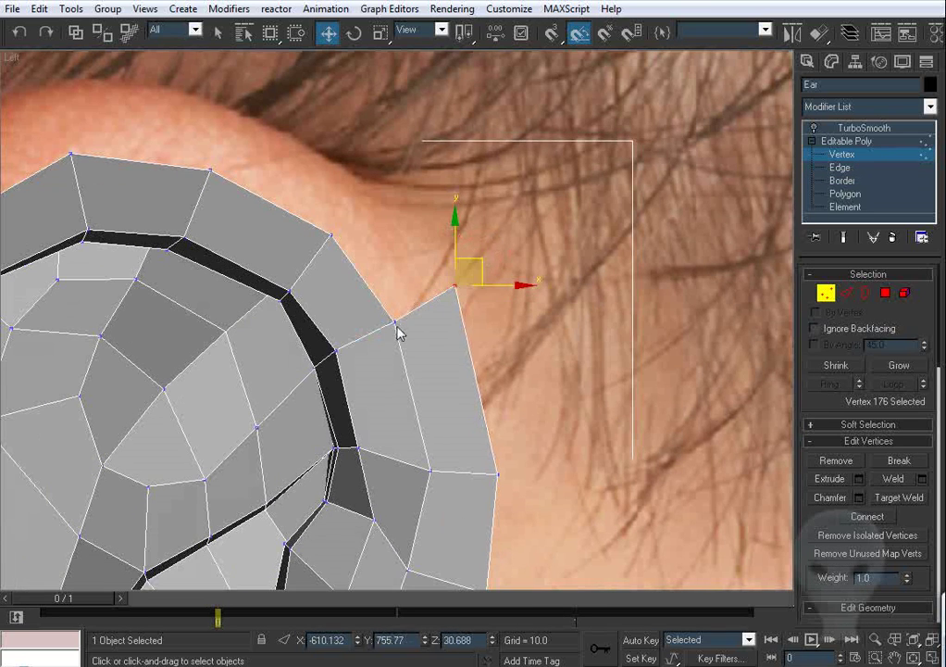
drag(396, 321, 397, 315)
Step: Extend the strip's end edge up along the ear's upper front curve and target weld it to the next rim edge
click(846, 291)
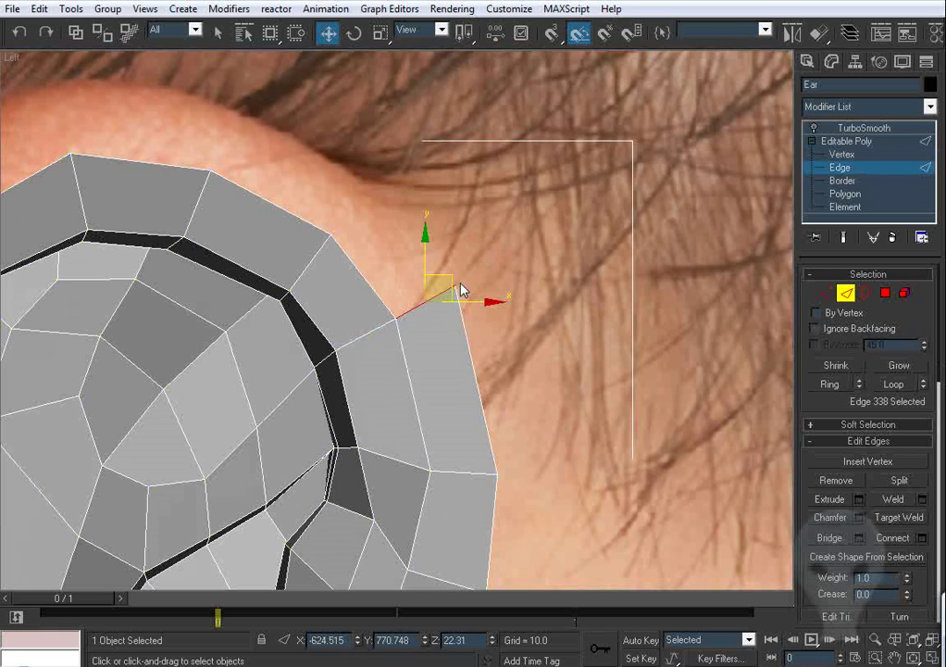
shift+drag(463, 290, 417, 208)
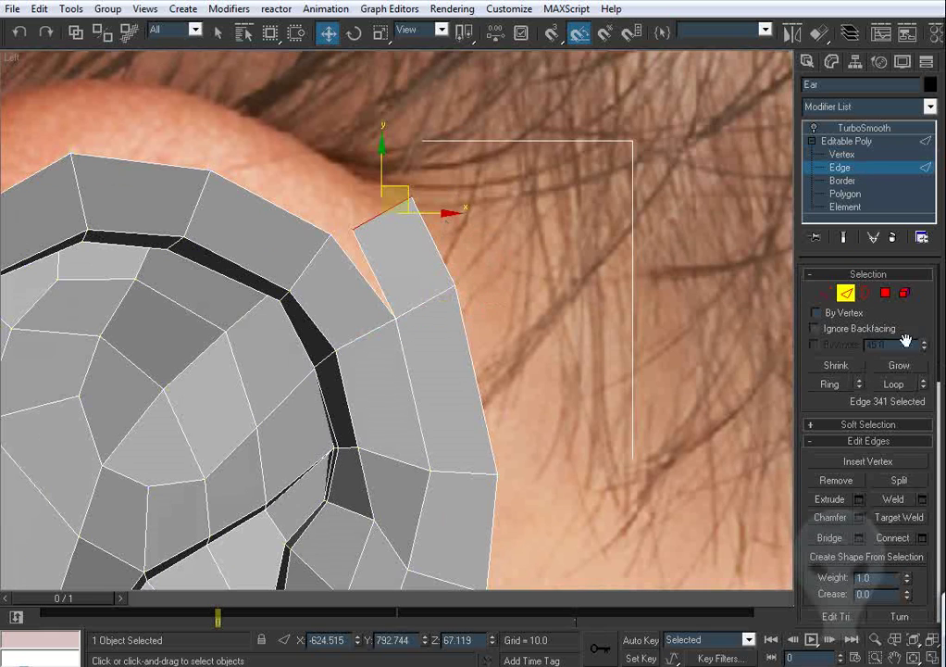
click(899, 518)
click(377, 278)
click(366, 281)
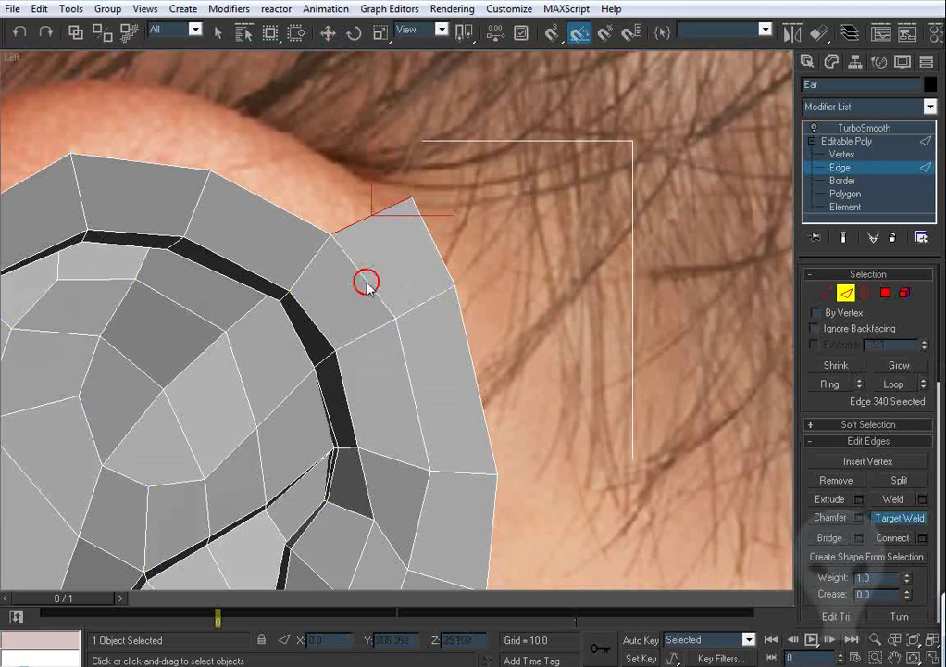
Step: Adjust the third polygon's outer corner and the adjoining inner vertices to follow the upper front curve in the photo
click(825, 293)
drag(376, 205, 437, 174)
middle_drag(446, 179, 494, 203)
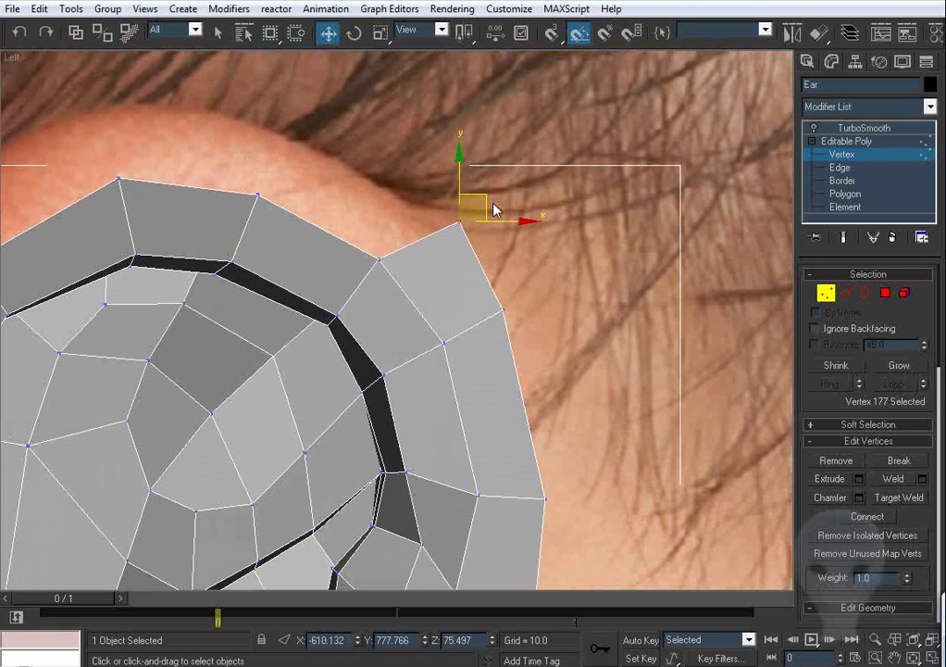
drag(485, 202, 460, 192)
middle_drag(460, 192, 482, 176)
drag(402, 243, 412, 234)
drag(465, 326, 473, 323)
scroll(454, 337, up, 2)
middle_drag(454, 337, 468, 310)
middle_drag(398, 204, 429, 288)
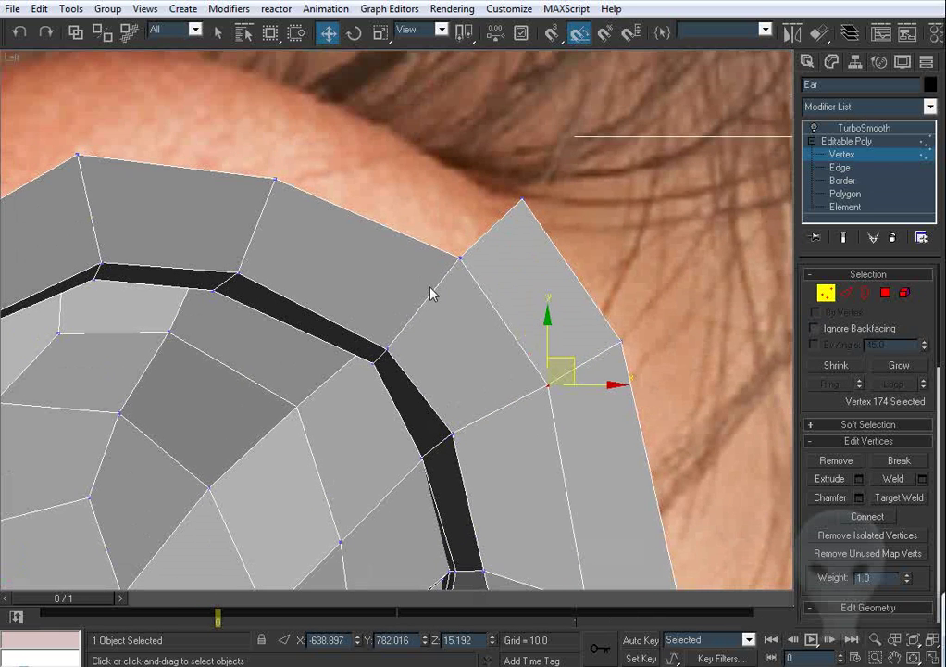
click(459, 259)
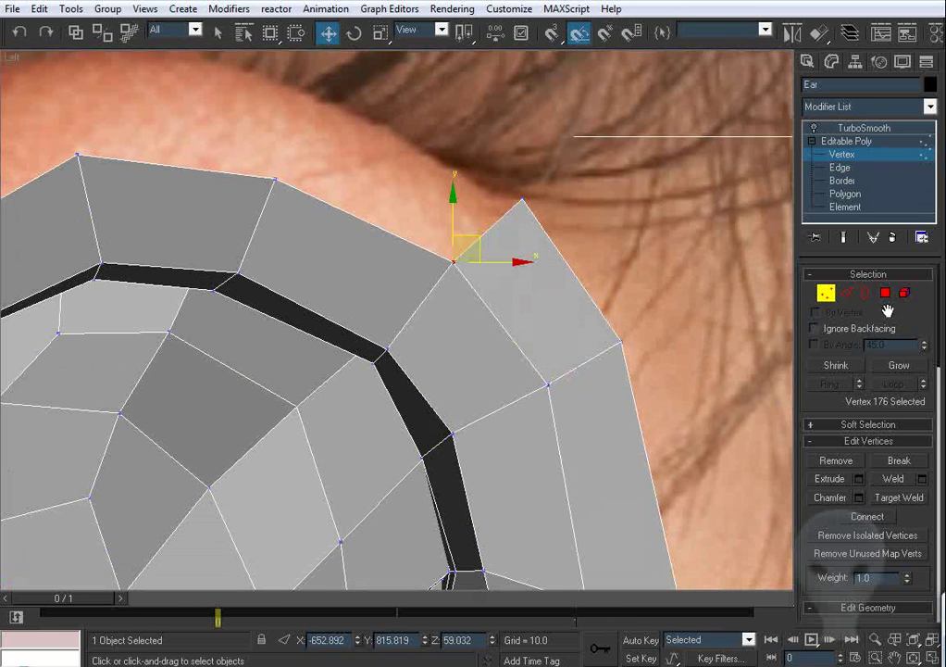
Step: Extend the strip's end edge back toward the top of the ear and target weld it to the rim edge
click(847, 293)
middle_drag(429, 138, 516, 215)
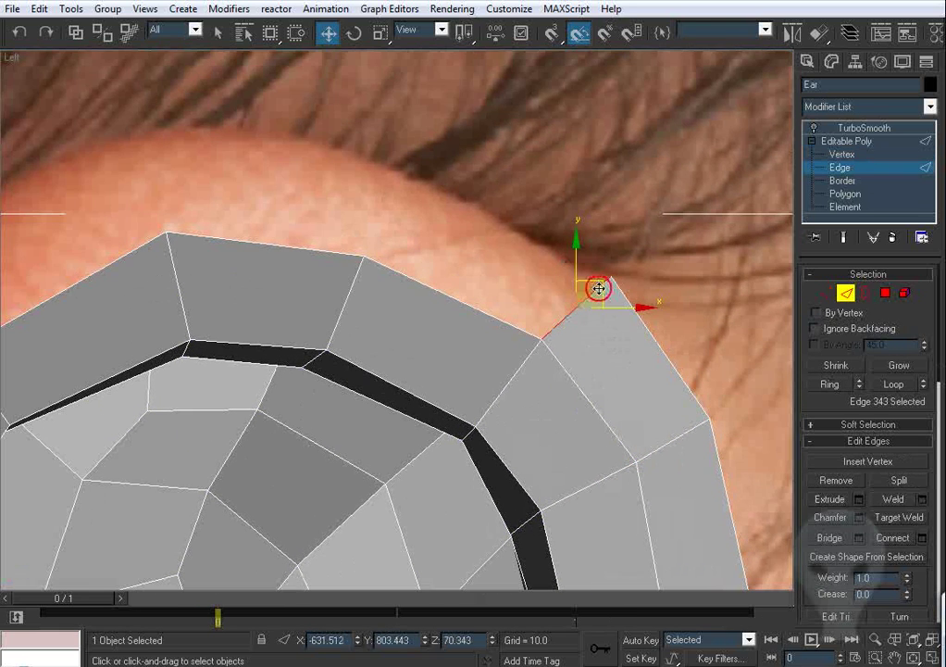
drag(599, 289, 438, 197)
click(899, 518)
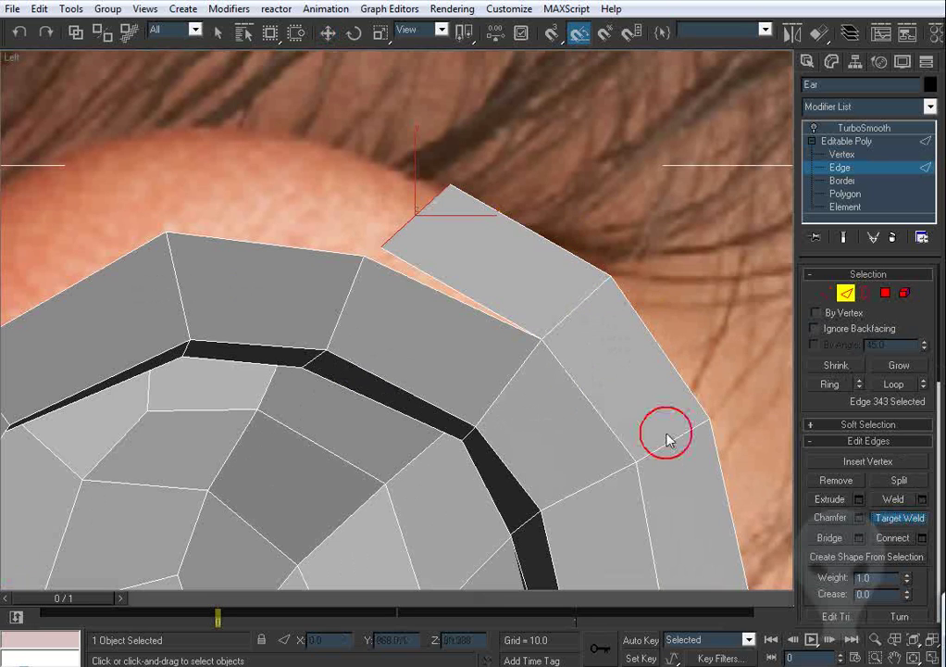
click(448, 293)
Step: Refine the newest outer corner vertex against the side photo, and adjust the depth of the upper strip vertices in perspective
click(822, 290)
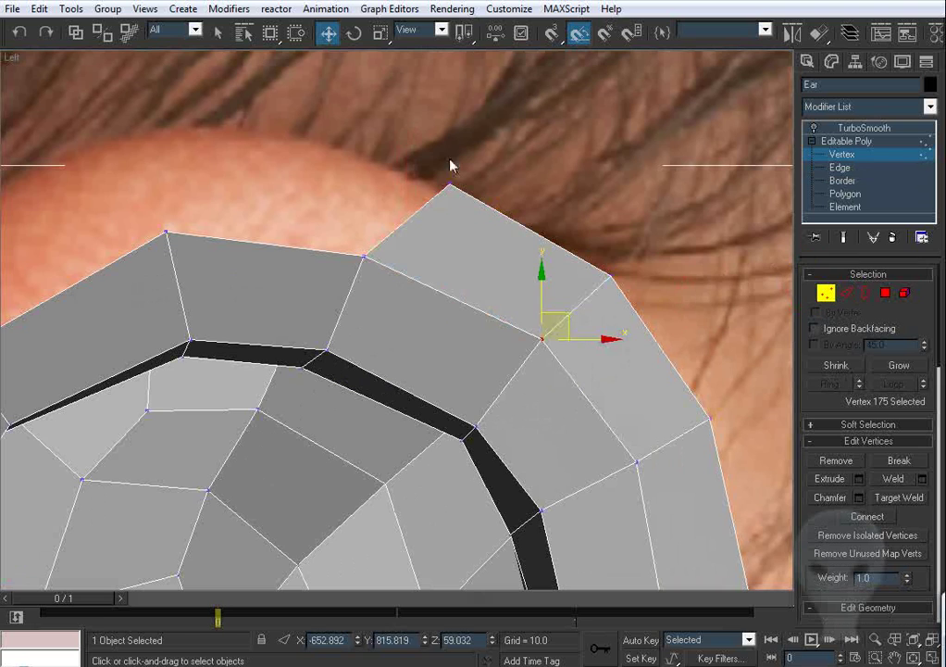
drag(461, 160, 448, 179)
key(p)
key(ctrl+r)
mouse_move(473, 269)
mouse_down()
mouse_move(361, 270)
mouse_move(414, 310)
mouse_move(363, 306)
mouse_move(382, 295)
mouse_move(416, 308)
mouse_move(422, 326)
mouse_move(460, 282)
mouse_up()
key(z)
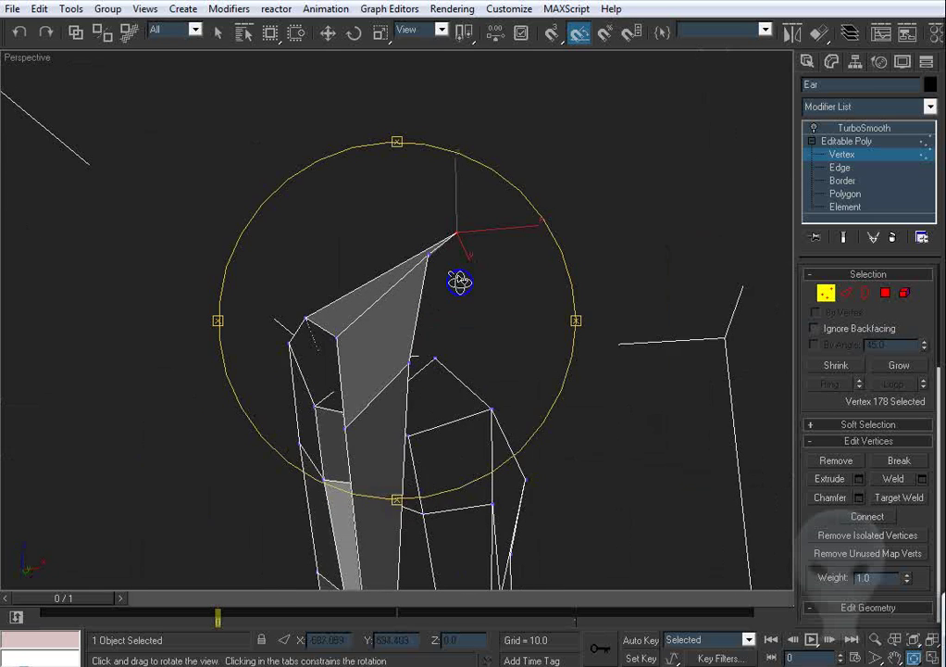
alt+middle_drag(460, 283, 489, 254)
drag(505, 231, 428, 244)
mouse_move(439, 262)
alt+middle_down()
mouse_move(454, 290)
mouse_move(453, 264)
alt+middle_up()
drag(432, 250, 425, 251)
mouse_move(437, 264)
alt+middle_down()
mouse_move(458, 227)
mouse_move(448, 268)
alt+middle_up()
drag(405, 225, 400, 225)
drag(460, 245, 452, 246)
alt+middle_drag(448, 265, 393, 274)
click(332, 240)
alt+middle_drag(310, 309, 327, 271)
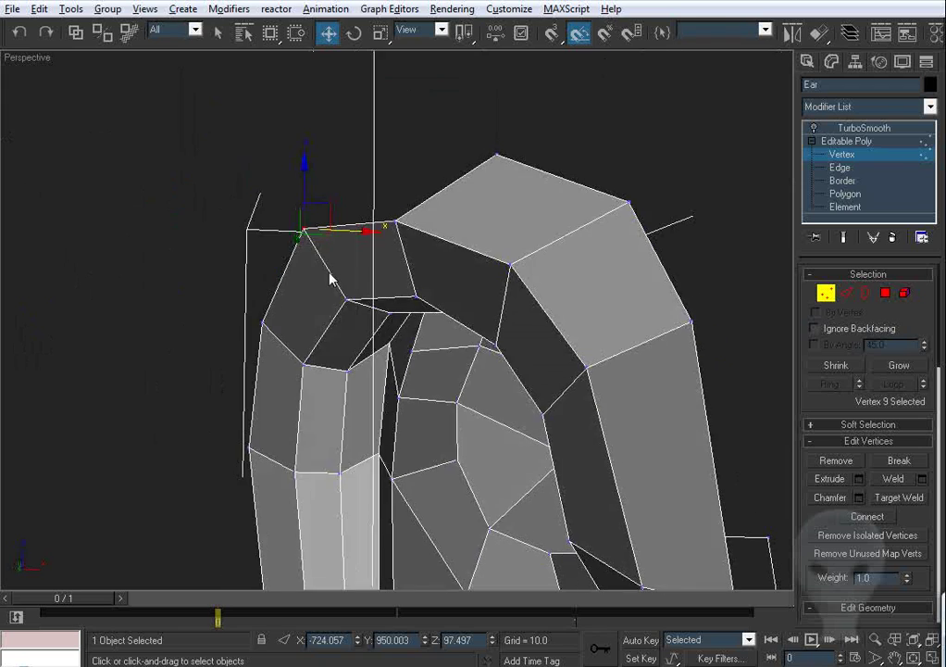
Step: In the Left view, extend the strip's end edge across the ear's top and target weld it to the rim edge there
key(l)
key(z)
click(846, 294)
middle_drag(541, 335, 560, 250)
shift+drag(605, 216, 480, 180)
click(902, 518)
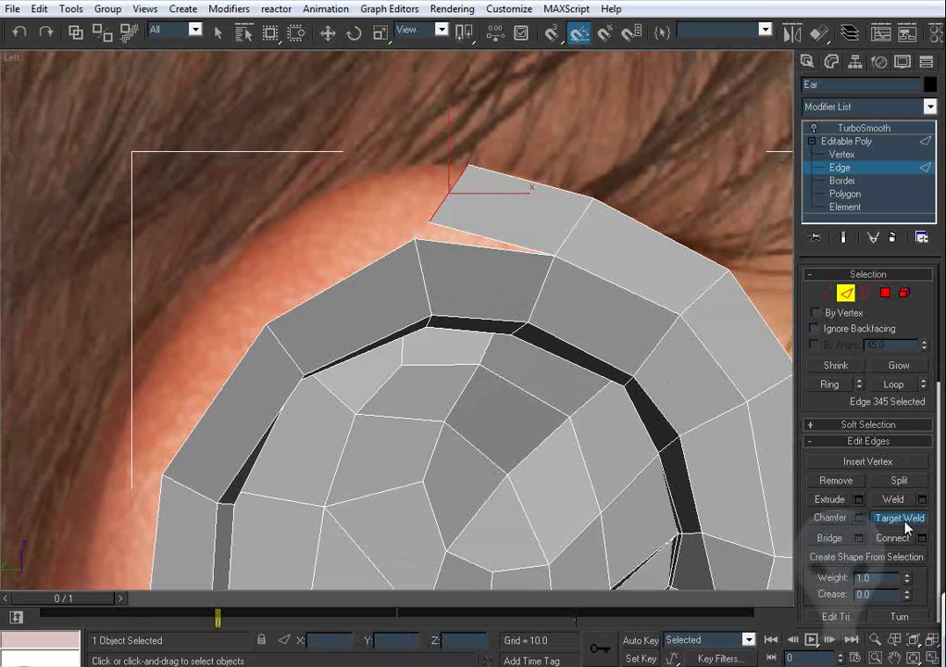
click(459, 246)
Step: Move the strip's end vertices at the top of the ear to match the outline in the side photo
scroll(467, 243, down, 5)
middle_drag(454, 505, 436, 278)
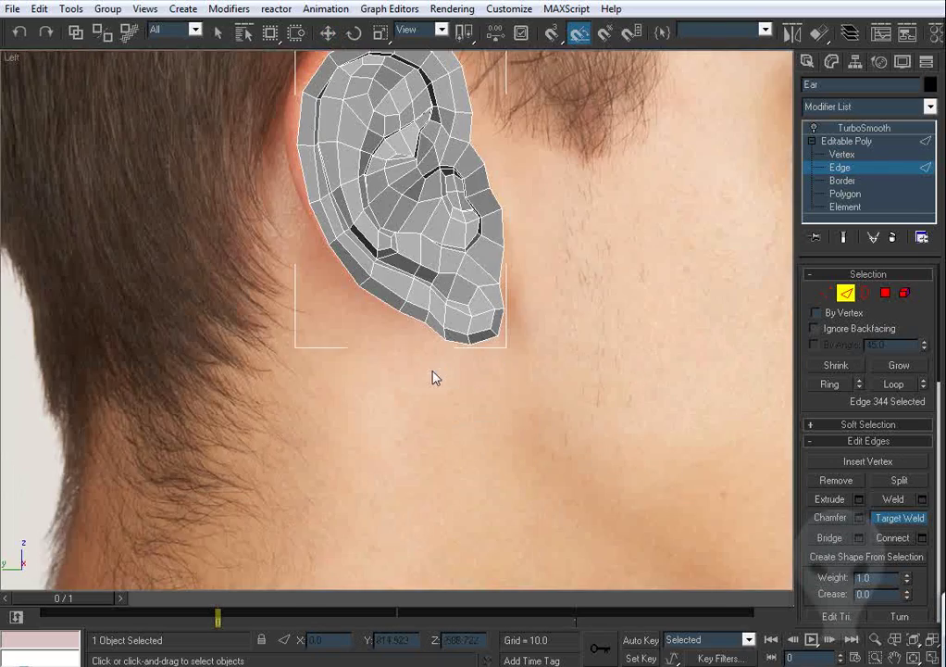
middle_drag(435, 196, 491, 380)
middle_drag(437, 225, 487, 315)
scroll(487, 314, up, 5)
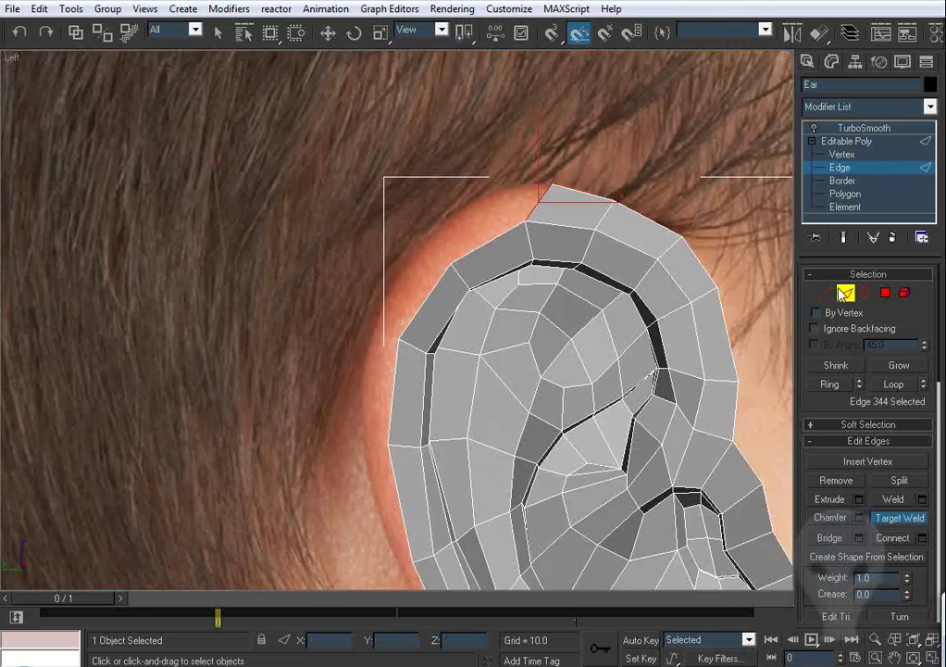
key(1)
middle_drag(570, 156, 509, 220)
click(487, 247)
drag(519, 233, 482, 231)
Step: Extend the strip's end edge down toward the ear's upper back and target weld it to the adjacent rim edge
scroll(558, 260, up, 5)
mouse_move(563, 233)
middle_down()
mouse_move(486, 217)
mouse_move(489, 227)
mouse_move(548, 222)
middle_up()
click(845, 291)
shift+drag(494, 176, 344, 247)
click(896, 518)
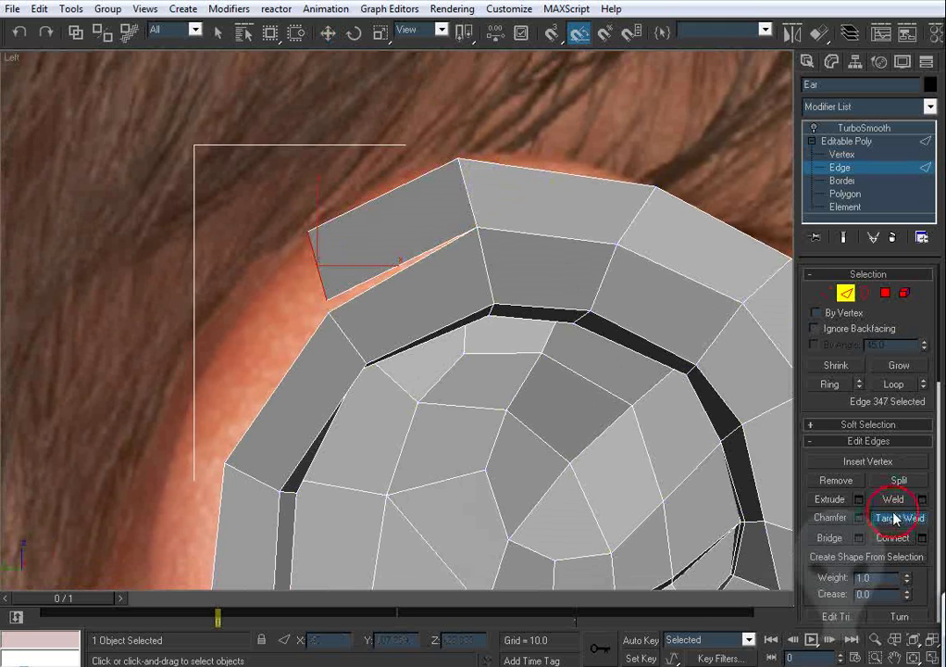
click(371, 292)
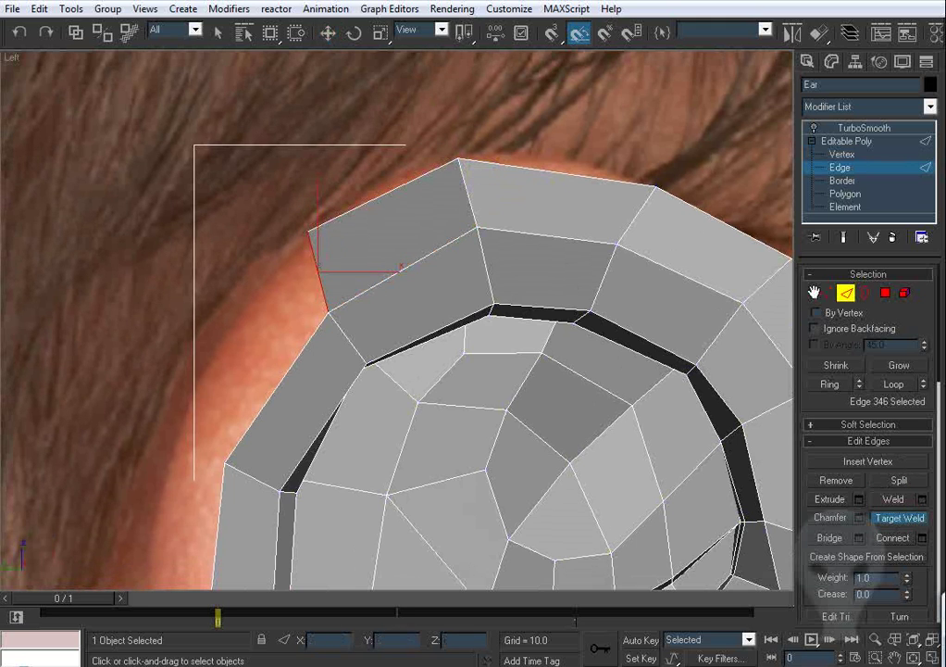
Step: Move the outer corner vertex at the ear's upper back down and outward onto the photo's outline
click(825, 293)
drag(349, 198, 287, 236)
drag(335, 212, 309, 237)
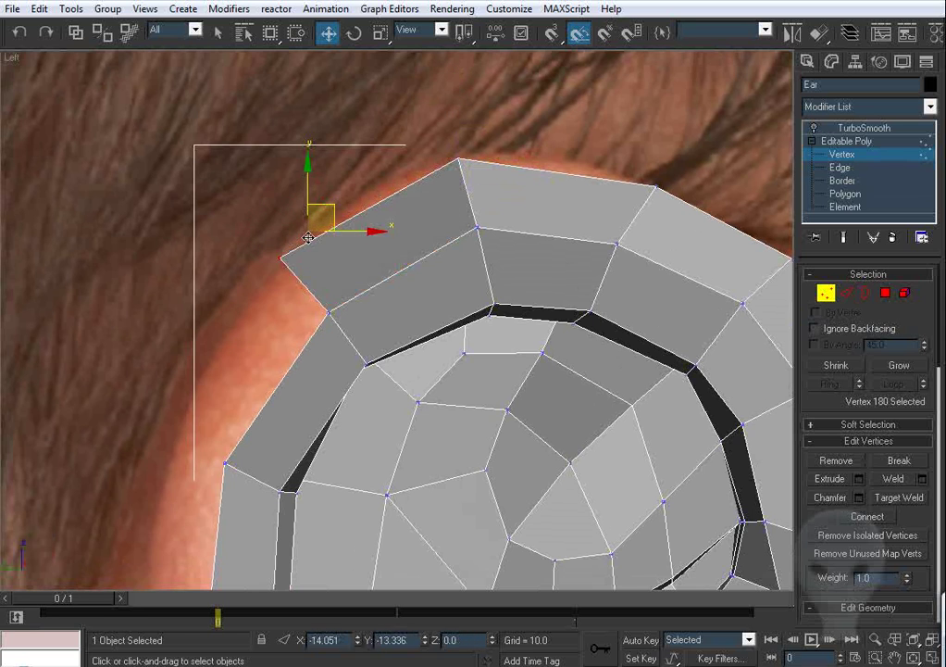
middle_drag(311, 241, 332, 132)
Step: Extend the strip's end edge farther down the back of the ear and target weld it to the rim edge
click(850, 297)
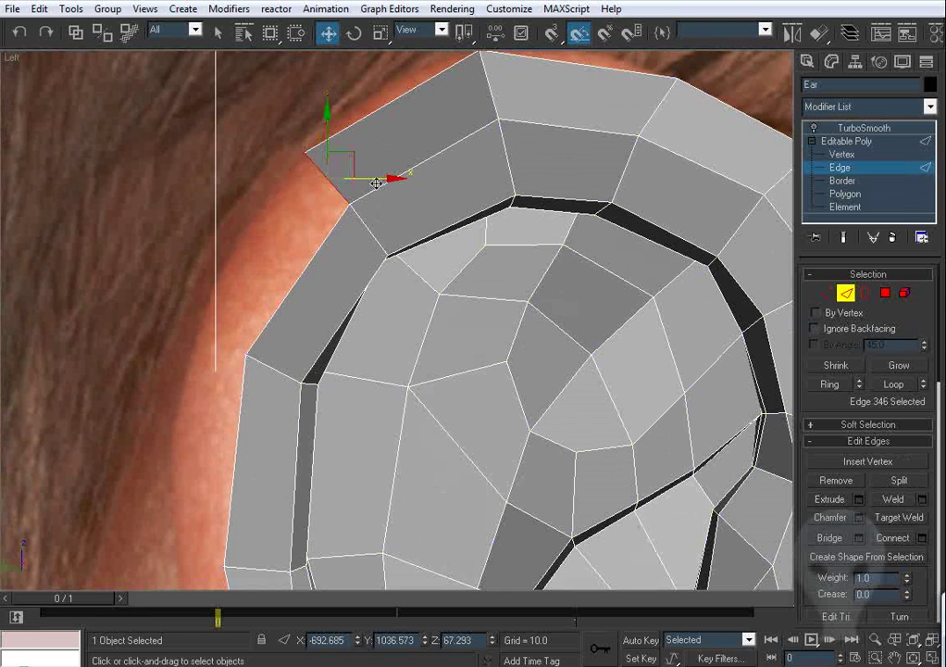
shift+drag(360, 169, 209, 317)
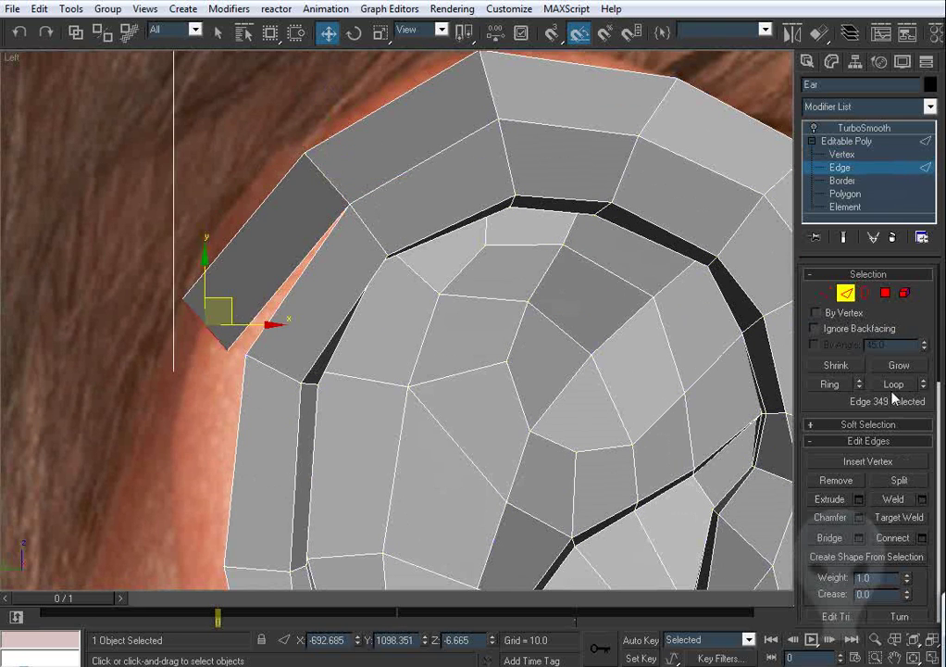
click(898, 518)
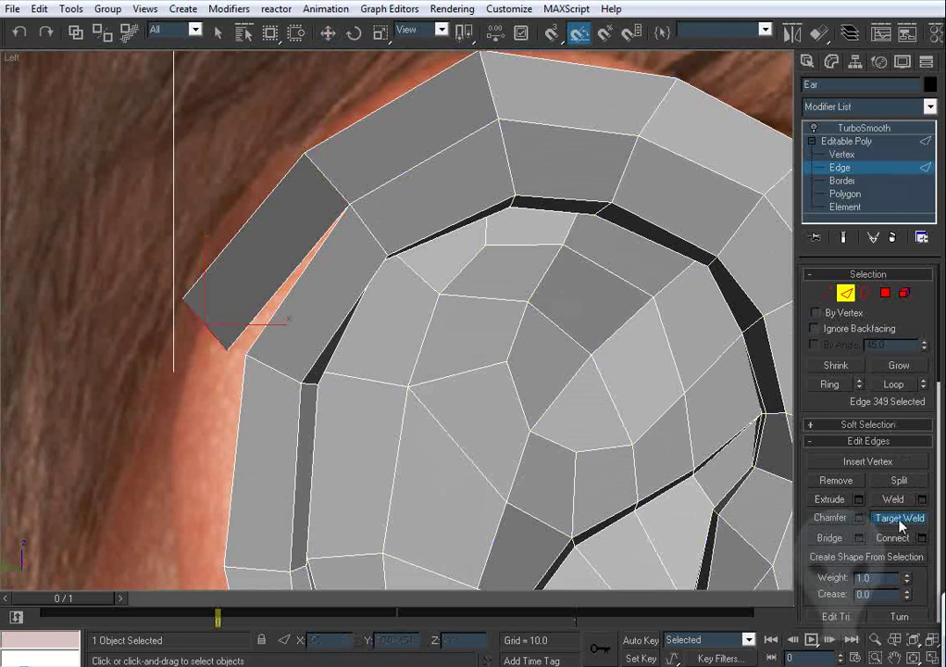
click(277, 315)
Step: Move two outer strip vertices at the ear's upper back along X away from the head, the upper one to about -710
click(826, 293)
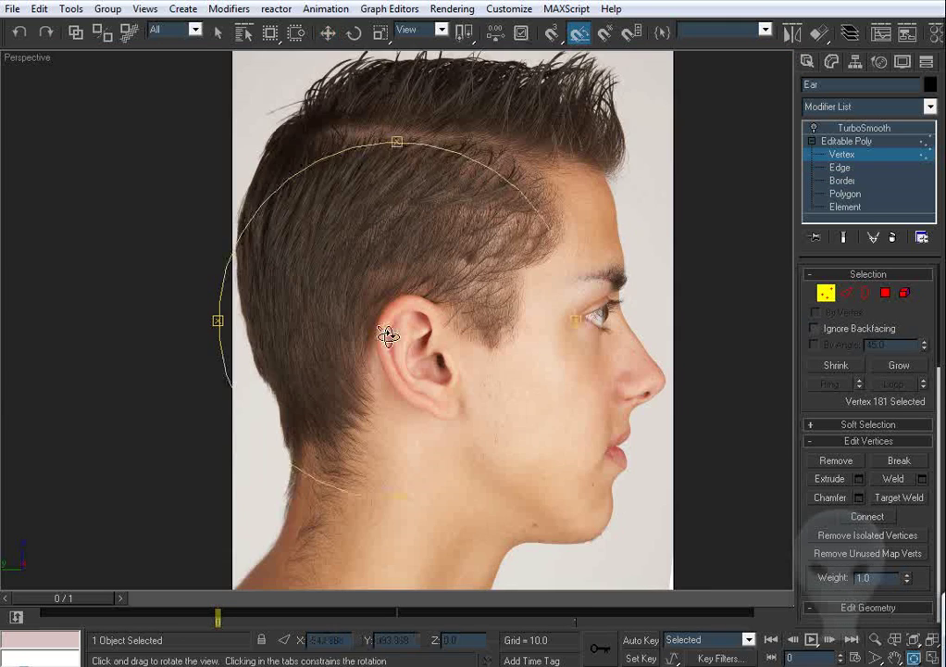
drag(393, 333, 466, 319)
scroll(452, 311, up, 5)
key(w)
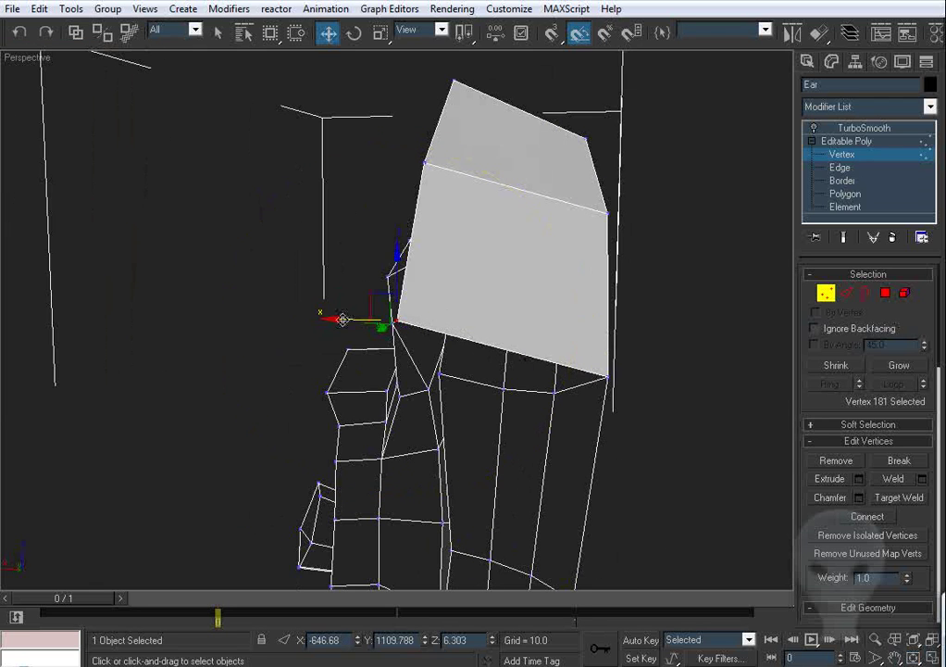
drag(340, 319, 470, 340)
drag(425, 163, 546, 190)
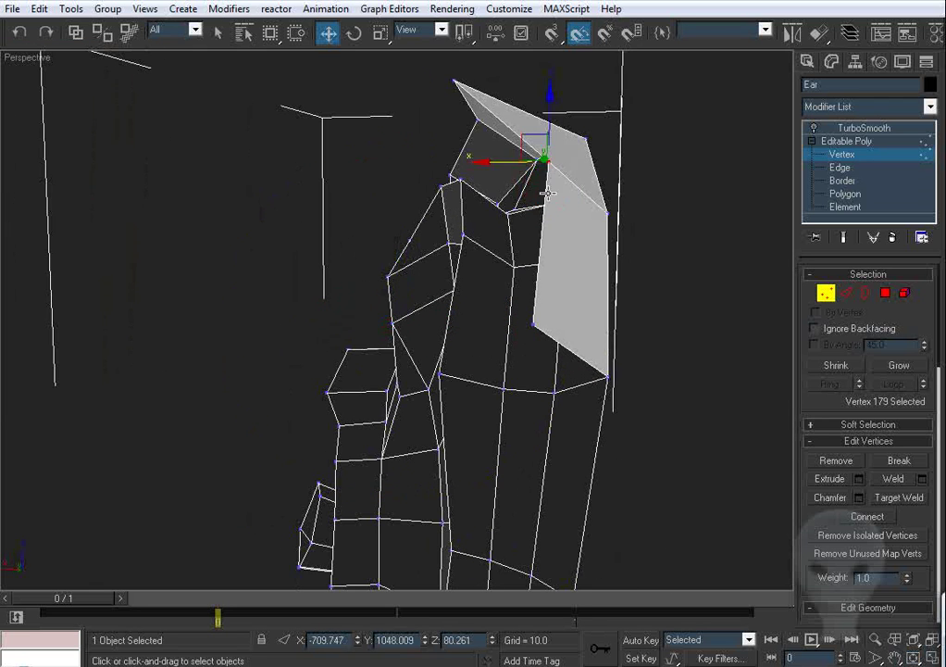
Step: Move the strip's outer vertex at the top of the ear along X away from the head, to about -685
alt+middle_drag(548, 196, 371, 252)
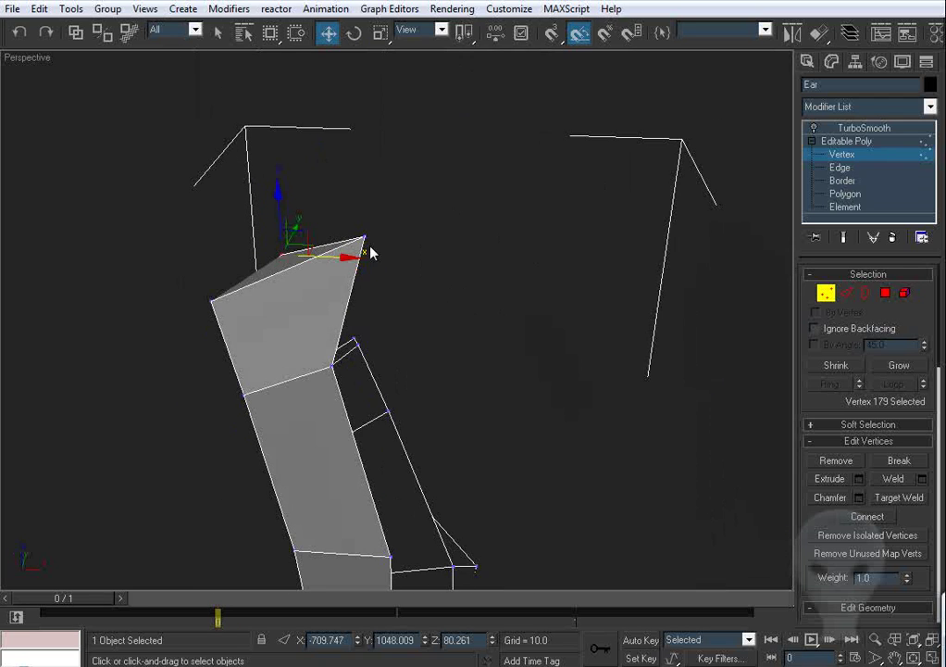
drag(368, 243, 298, 254)
alt+middle_drag(298, 257, 272, 304)
click(380, 162)
key(ctrl+z)
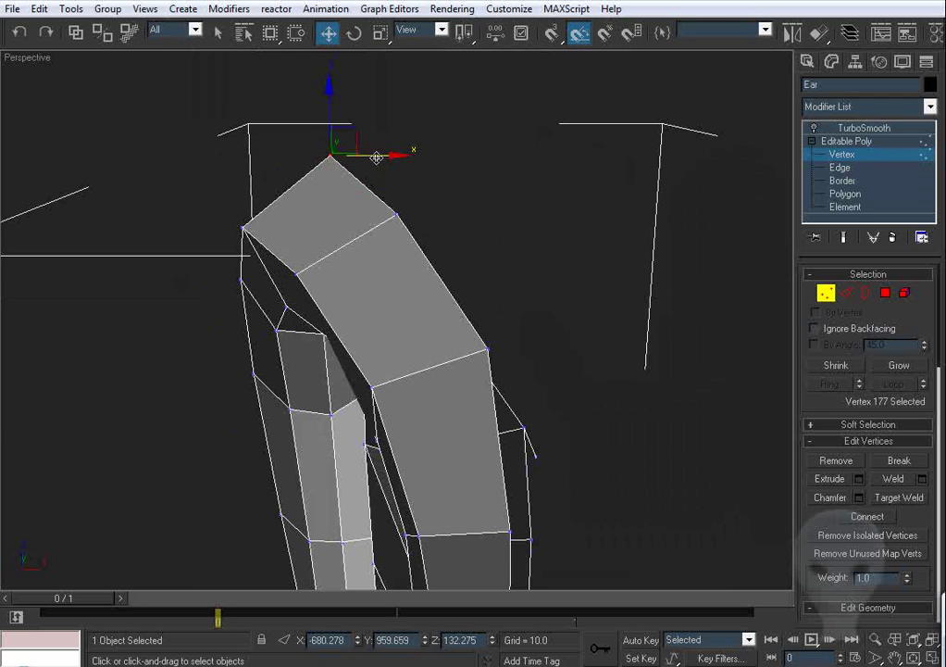
drag(376, 156, 367, 155)
Step: Fine-tune the outer vertex just behind the top of the ear by shifting it along X to about -699
alt+middle_drag(251, 269, 462, 295)
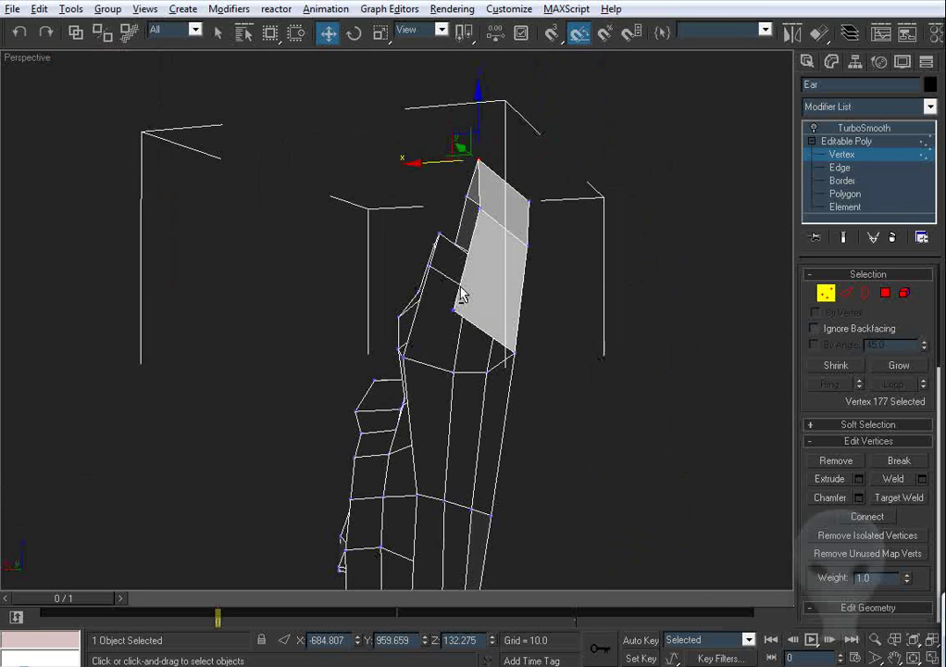
click(454, 310)
alt+middle_drag(530, 297, 528, 252)
click(486, 212)
click(482, 214)
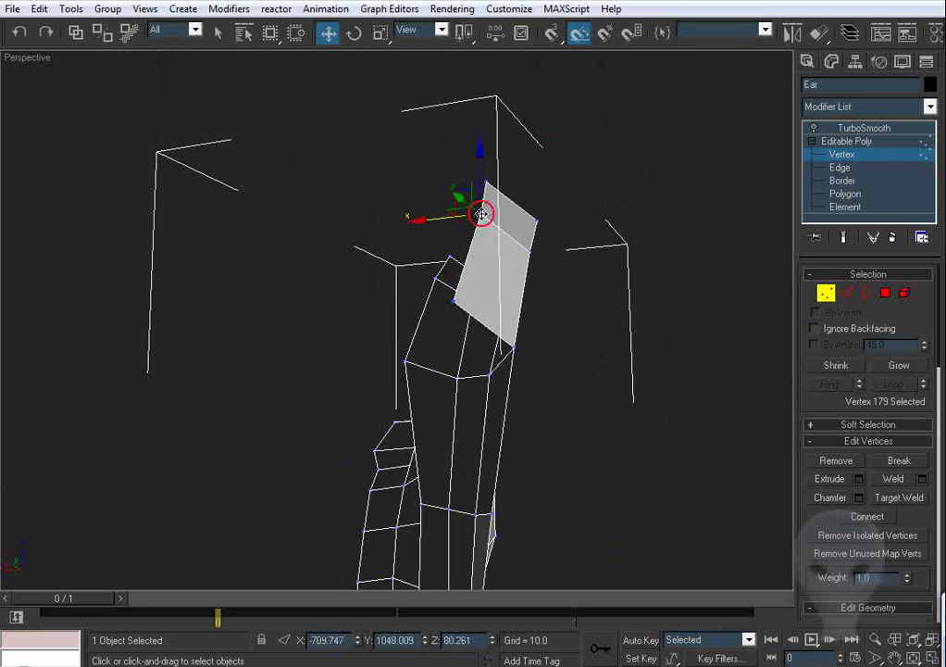
drag(482, 214, 467, 218)
Step: Extend the strip's end edge down along the middle of the ear's back and target weld it to the adjoining rim edge
alt+middle_drag(499, 310, 644, 396)
scroll(310, 332, down, 3)
key(l)
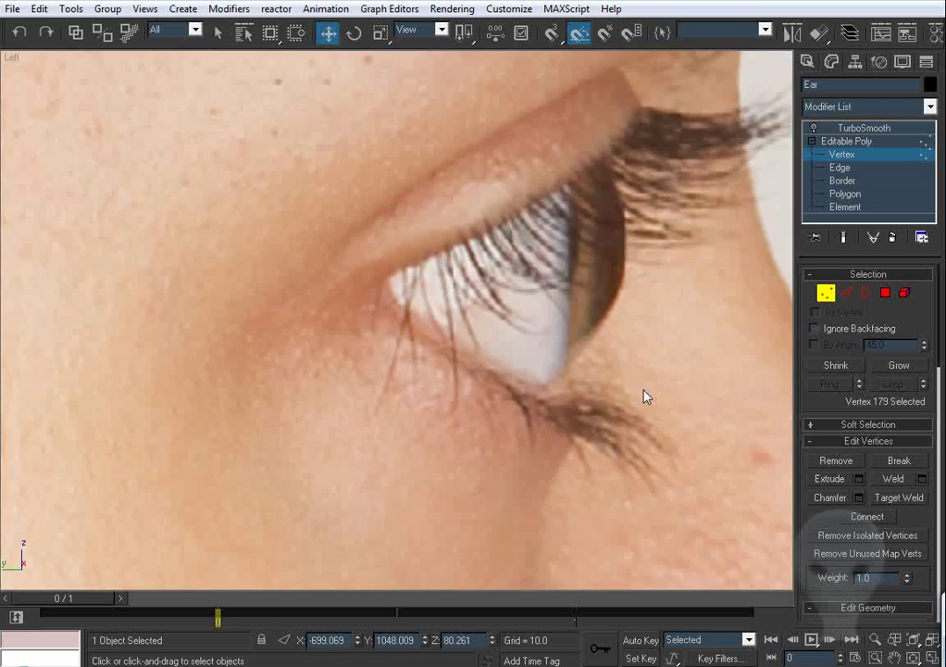
key(z)
click(848, 296)
middle_drag(381, 516, 398, 299)
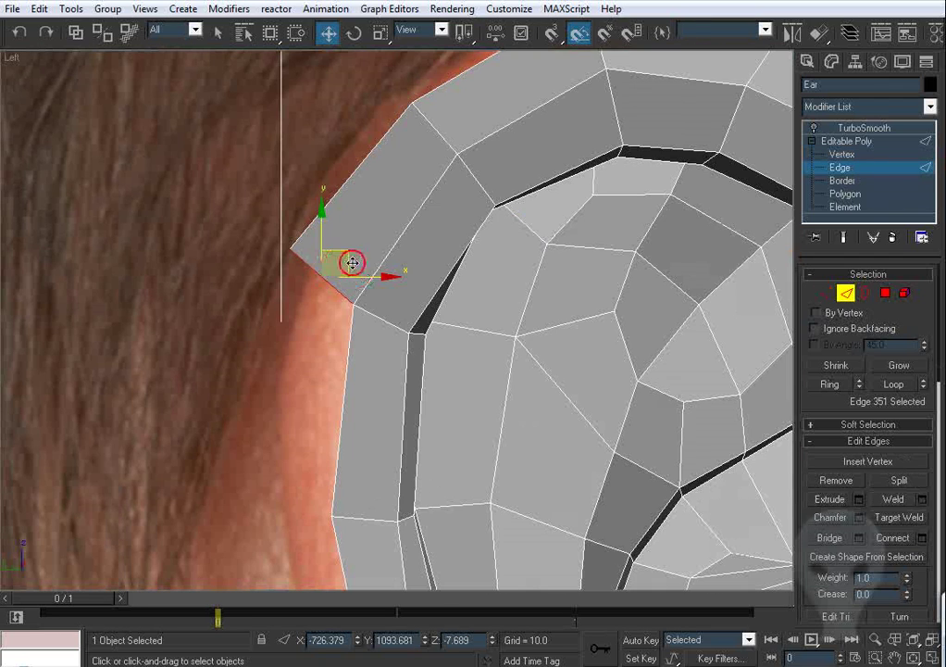
shift+drag(351, 263, 321, 462)
middle_drag(450, 435, 420, 319)
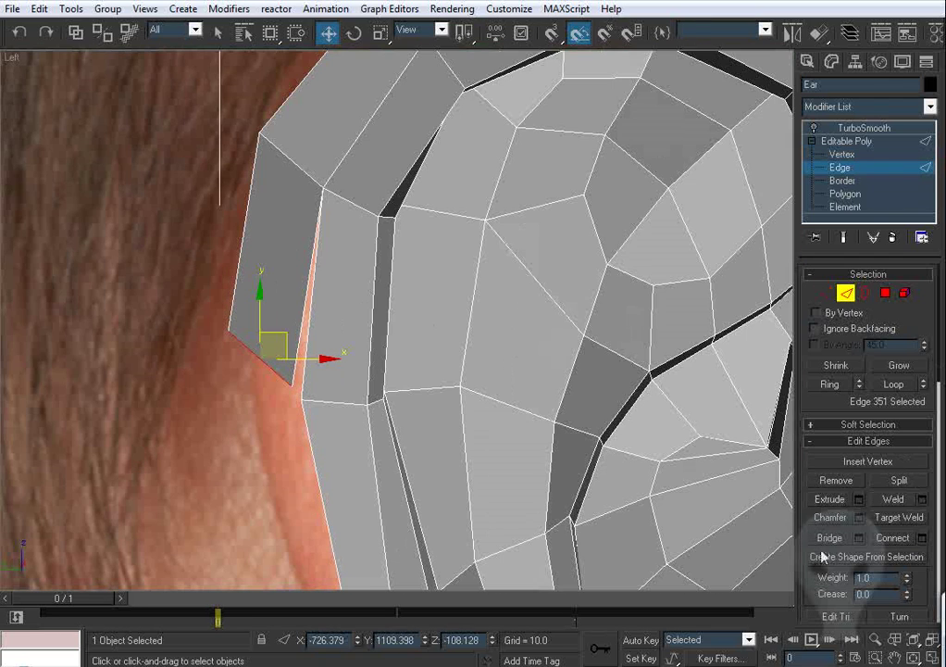
click(906, 524)
click(311, 335)
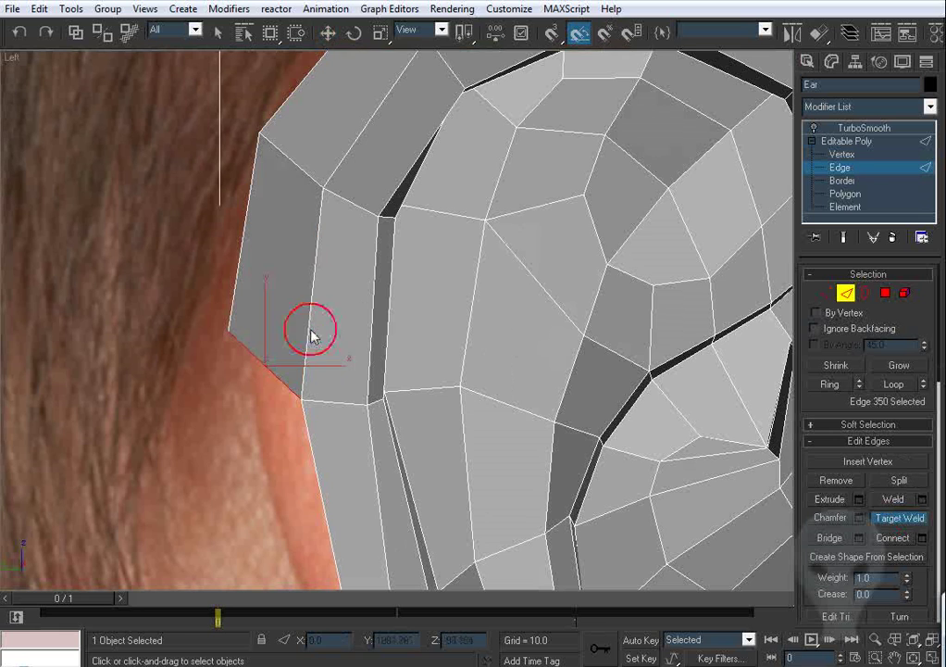
Step: Move the strip's end corner vertex and the outer vertex above it onto the ear's back outline in the side photo
click(823, 294)
click(232, 331)
drag(255, 324, 279, 397)
middle_drag(276, 287, 268, 307)
key(period)
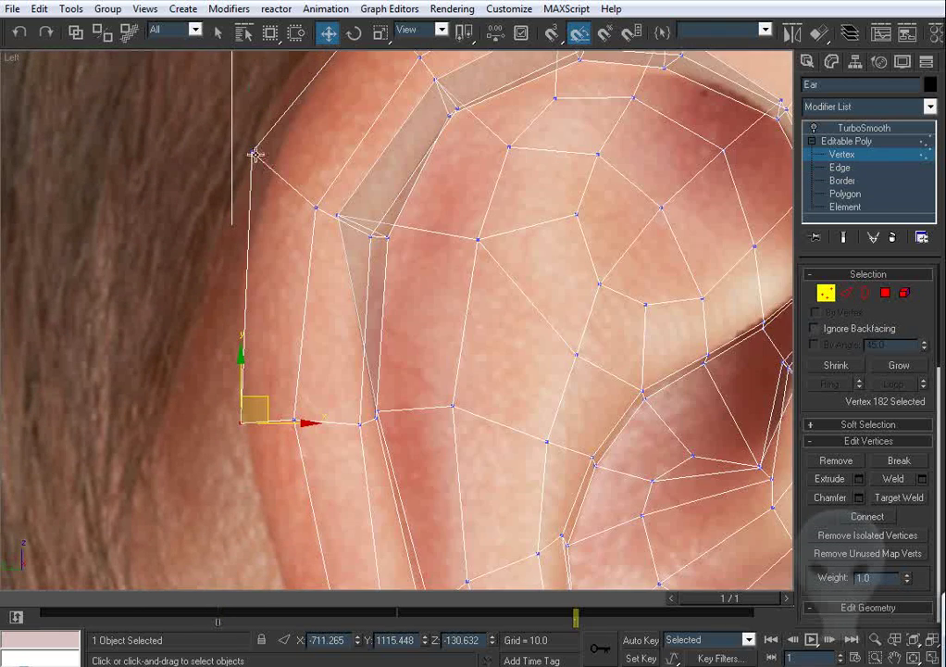
drag(254, 154, 264, 180)
Step: Nudge the outer strip vertices along the ear's upper back and top onto the photo's outline
middle_drag(315, 174, 283, 332)
click(344, 165)
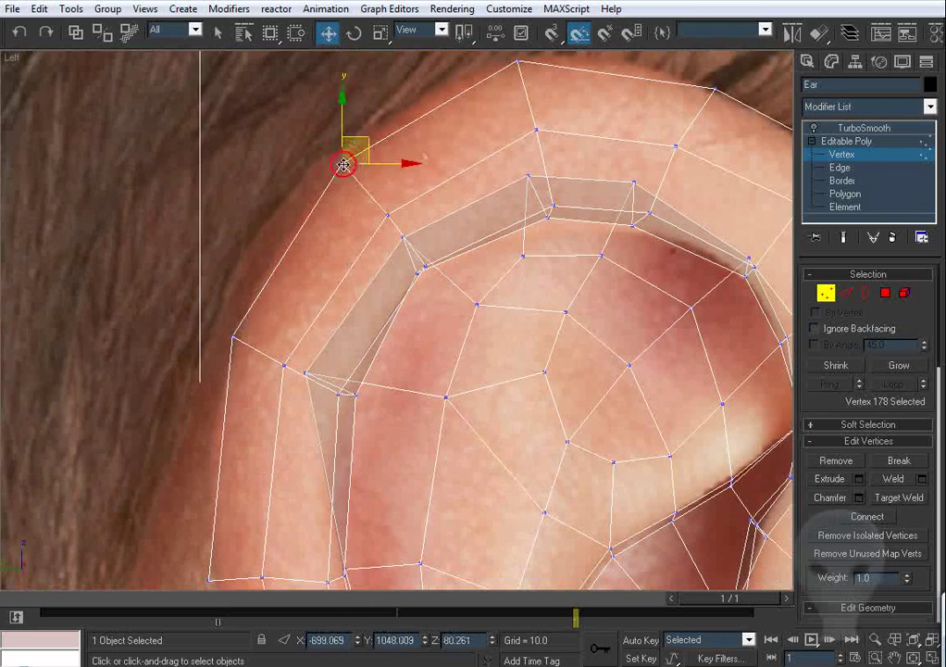
drag(343, 165, 340, 168)
middle_drag(386, 167, 331, 279)
drag(463, 173, 462, 170)
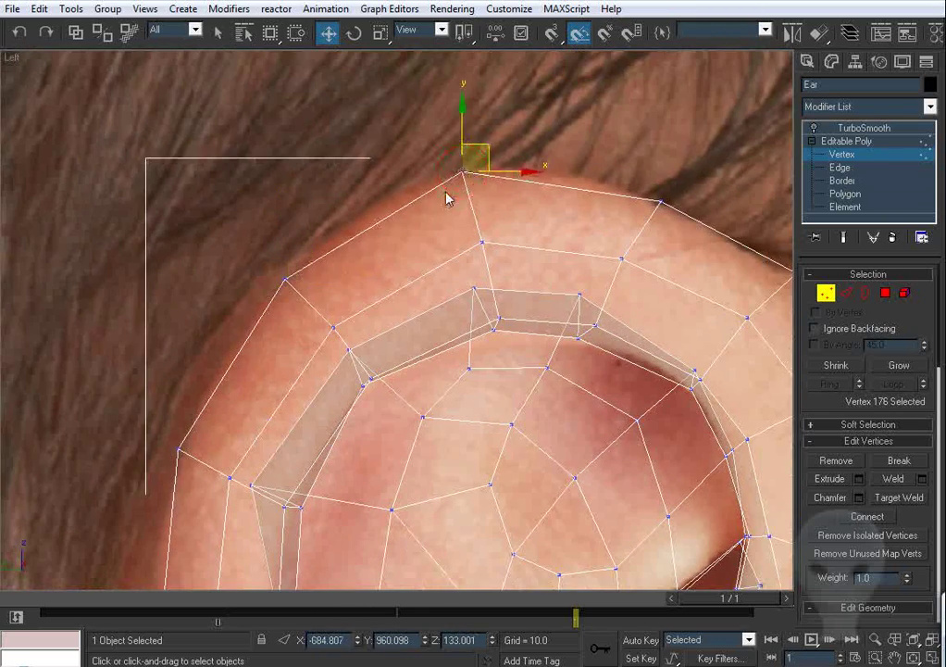
key(comma)
Step: Extend the strip's end edge down toward the ear's lower back and target weld its open side to the rim
scroll(445, 197, down, 2)
middle_drag(380, 407, 388, 213)
click(844, 295)
middle_drag(373, 420, 401, 325)
shift+drag(302, 270, 324, 436)
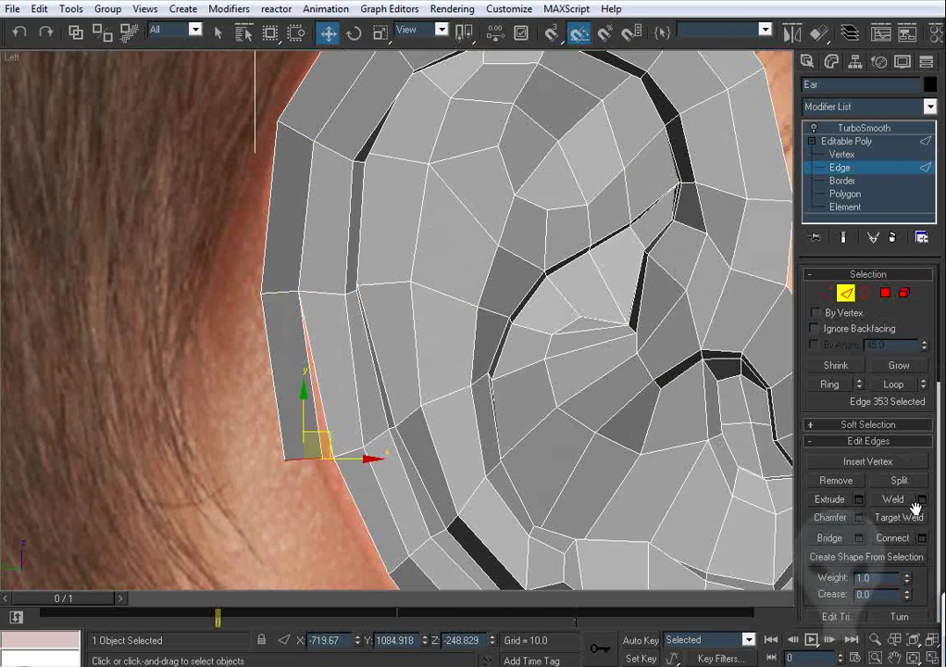
click(901, 518)
click(312, 401)
click(322, 403)
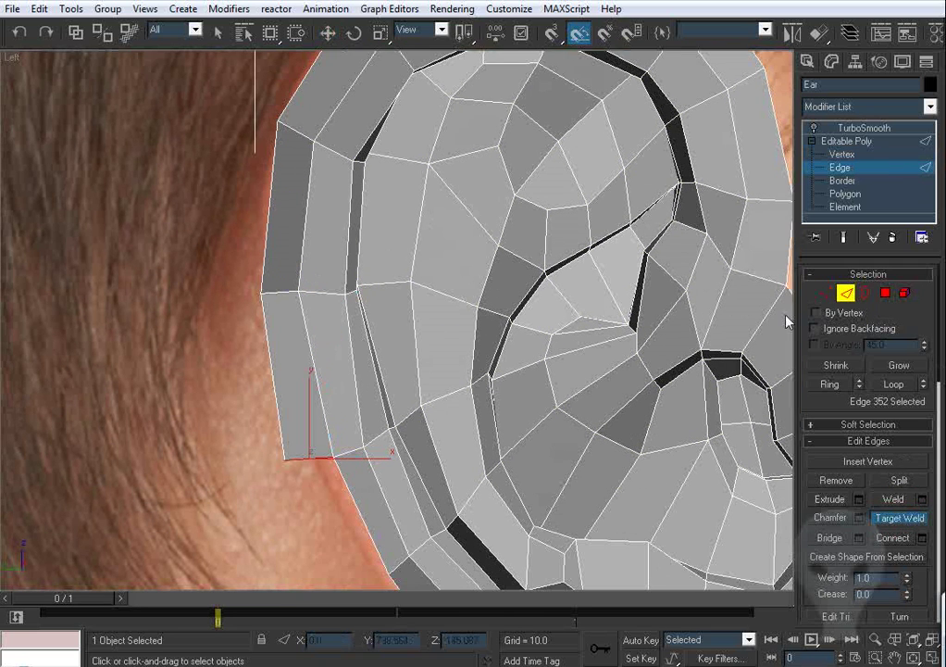
Step: Shift the strip's lowest outer vertex along X toward the head to shape the strip's depth
click(826, 294)
drag(286, 503, 288, 505)
key(p)
key(ctrl+r)
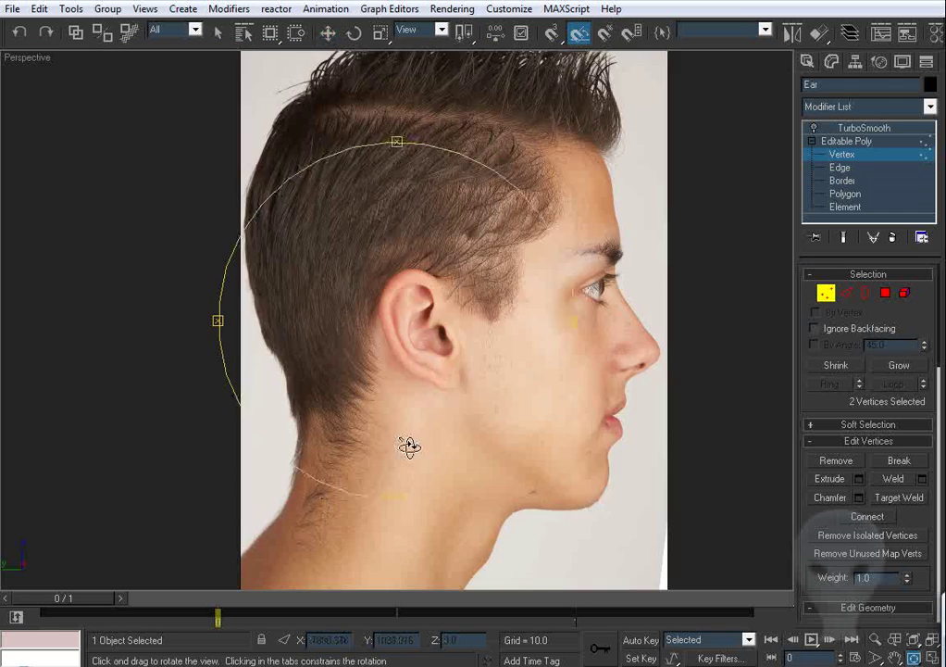
key(z)
drag(218, 323, 424, 339)
scroll(417, 336, down, 4)
right_click(424, 339)
alt+middle_drag(423, 339, 386, 380)
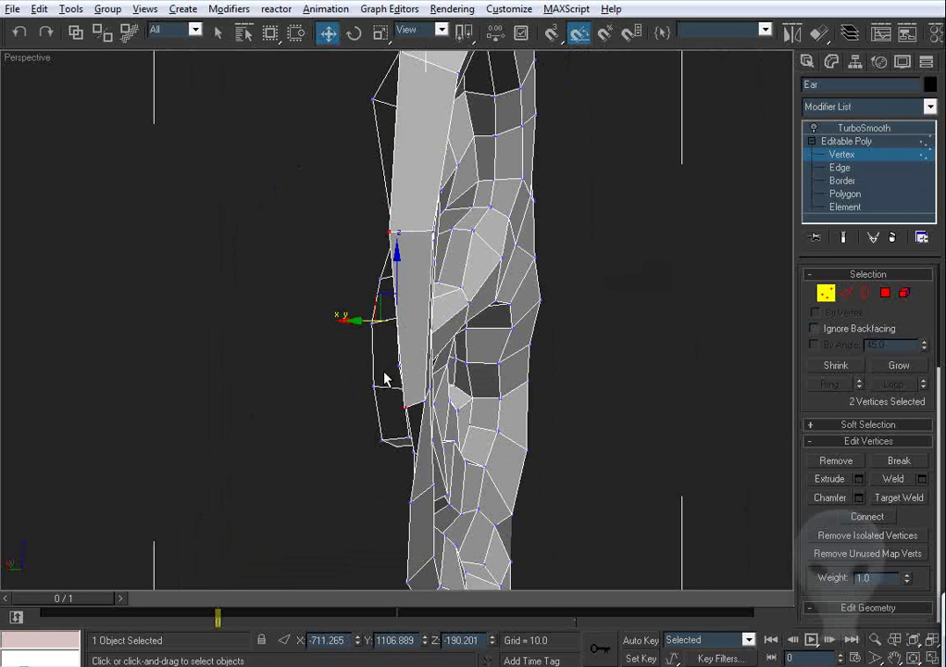
click(476, 437)
mouse_move(406, 408)
mouse_down()
mouse_move(390, 408)
mouse_move(405, 408)
mouse_up()
alt+middle_drag(445, 418, 369, 418)
drag(353, 393, 323, 399)
Step: Move the outer vertex one row above the strip's end along X toward the head, to about -702
click(440, 266)
drag(394, 272, 381, 277)
alt+middle_drag(380, 277, 319, 366)
Step: Move the two rim vertices beside the strip's lower end inward to even out the polygon rows over the photo
key(l)
key(z)
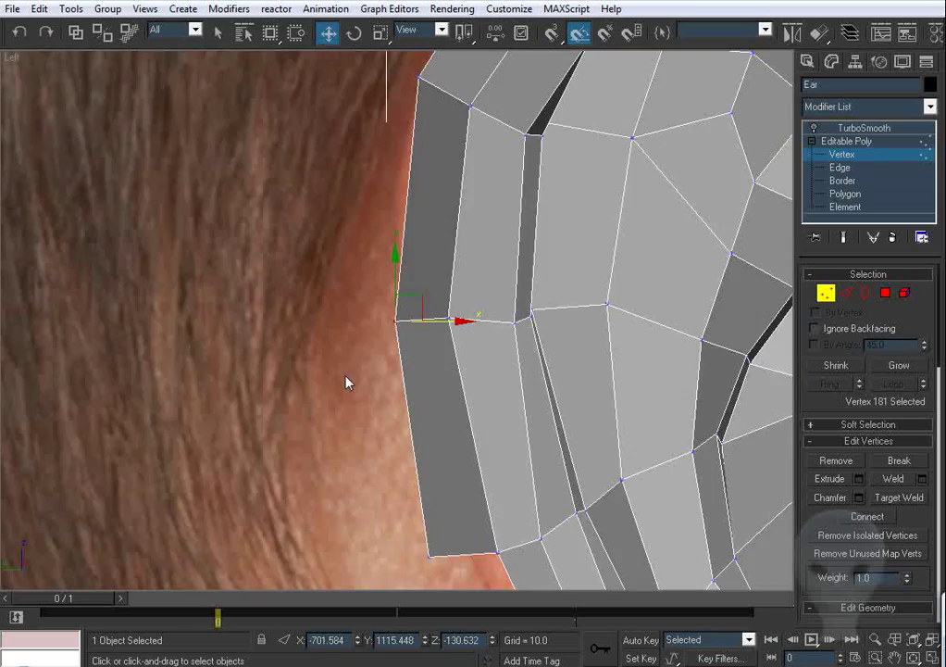
scroll(348, 379, down, 2)
middle_drag(378, 376, 395, 267)
scroll(395, 266, up, 2)
middle_drag(539, 385, 429, 330)
key(period)
click(385, 360)
middle_drag(364, 312, 368, 316)
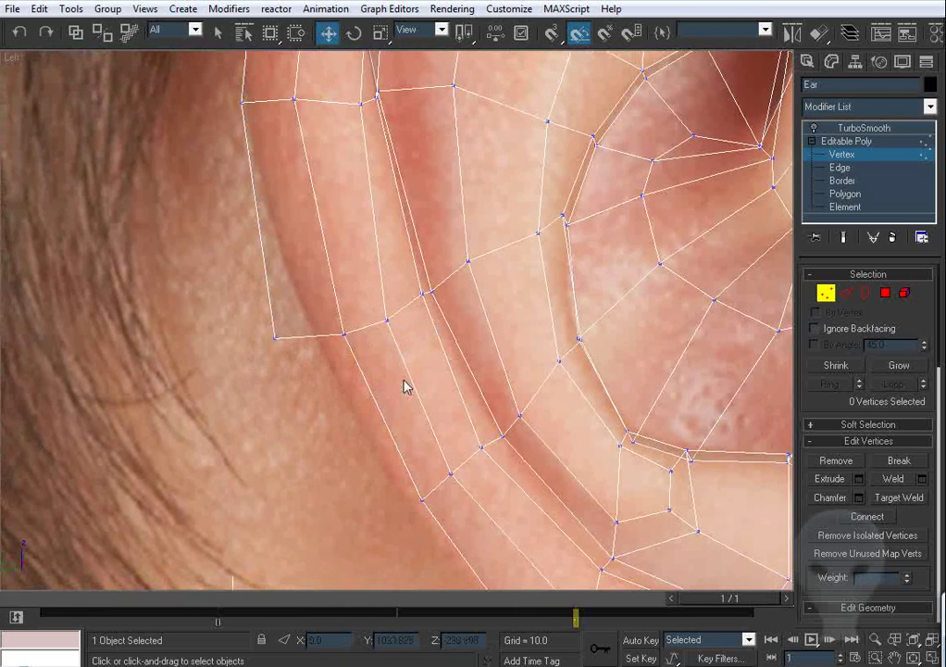
middle_drag(404, 364, 385, 381)
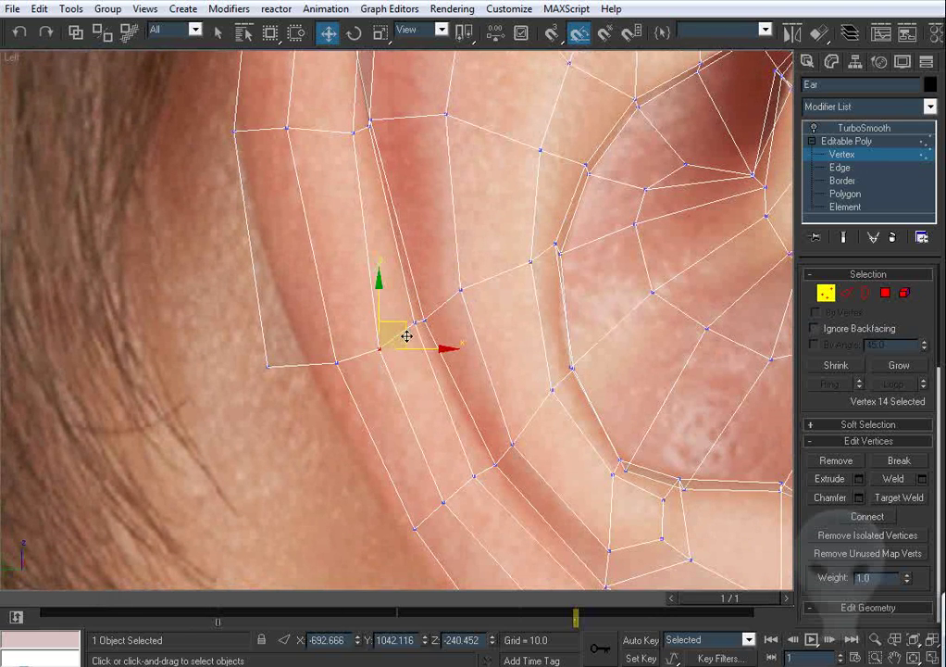
drag(405, 336, 415, 330)
drag(337, 364, 353, 358)
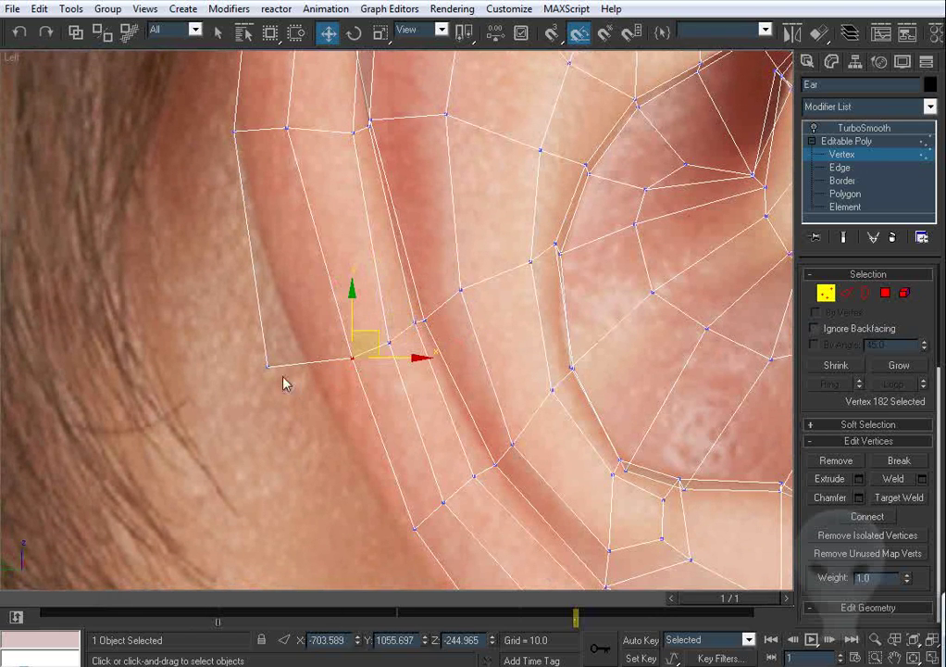
Step: Move the strip's lowest outer vertex inward onto the photo's ear outline and nudge the outer vertex above it down
drag(269, 368, 312, 379)
middle_drag(234, 218, 307, 333)
drag(306, 248, 309, 260)
Step: Extend the strip's end edge one more polygon down toward the earlobe and target weld it to the rim edge
middle_drag(510, 396, 436, 228)
middle_drag(380, 421, 360, 290)
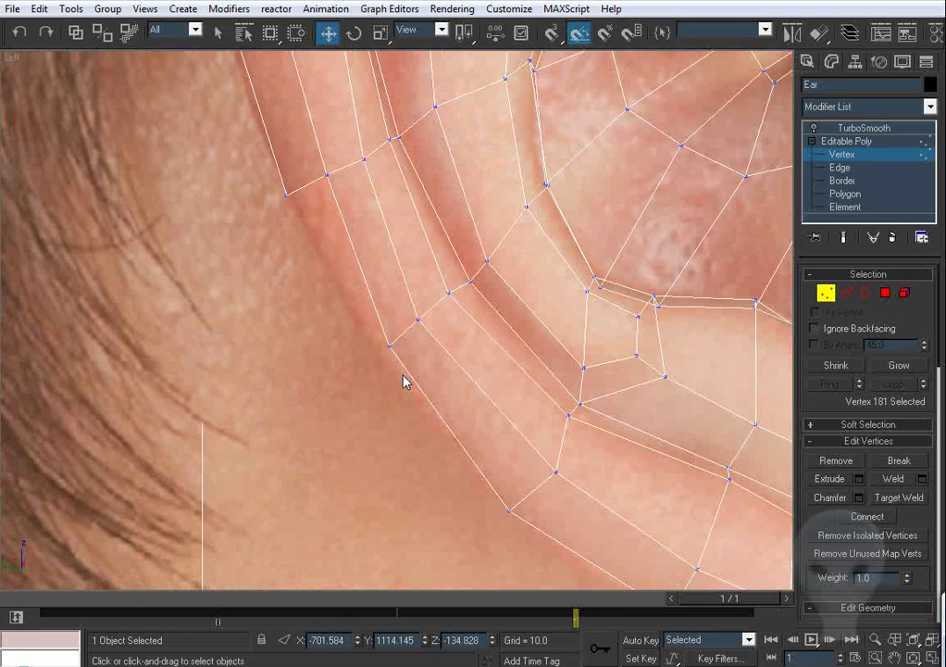
click(853, 293)
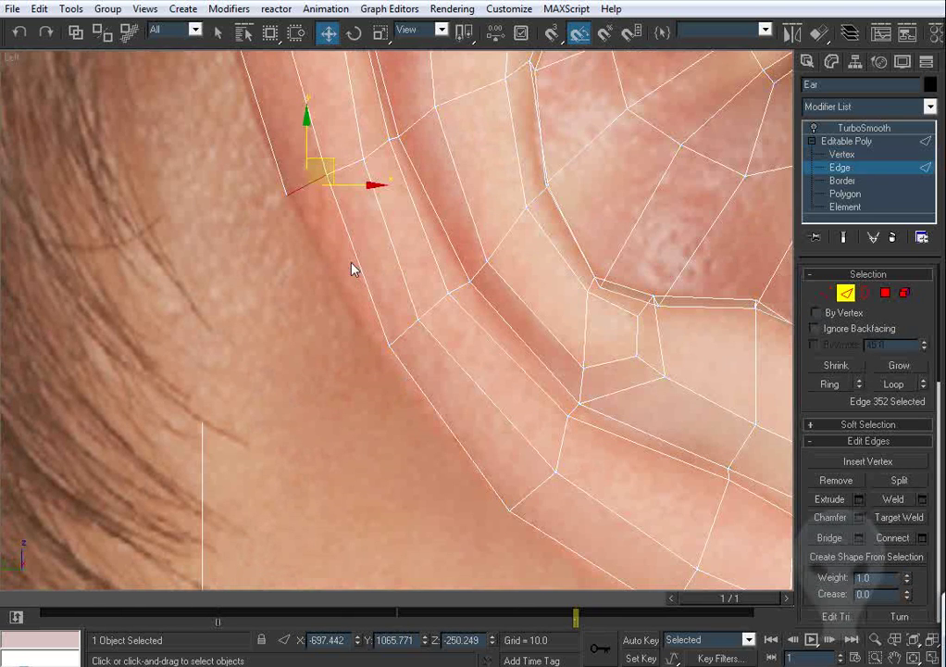
click(374, 342)
click(896, 518)
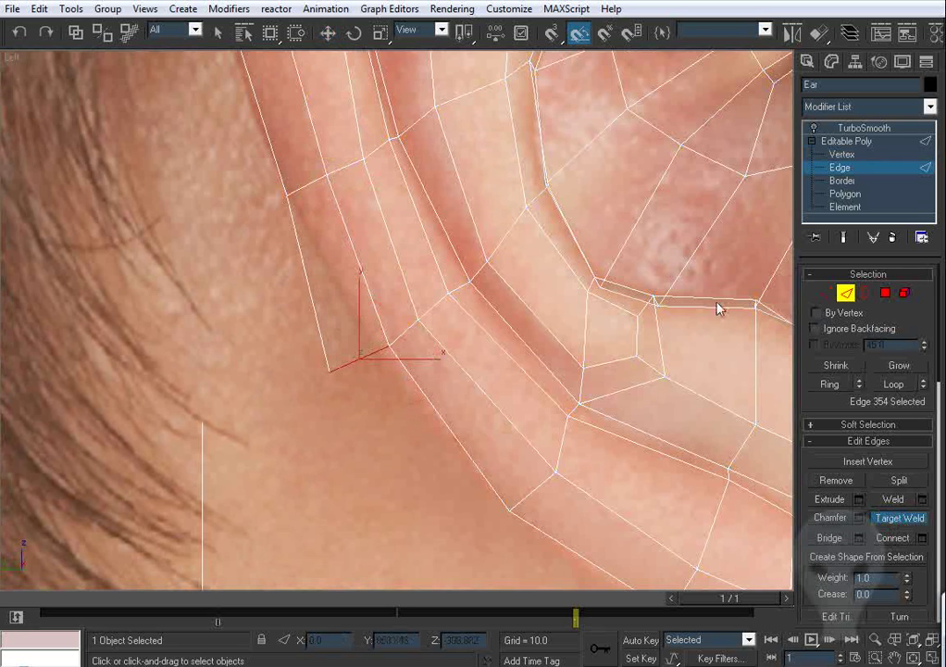
Step: Move the new outer corner vertex inward onto the ear's outline and shift its neighbouring rim vertex slightly down
click(827, 294)
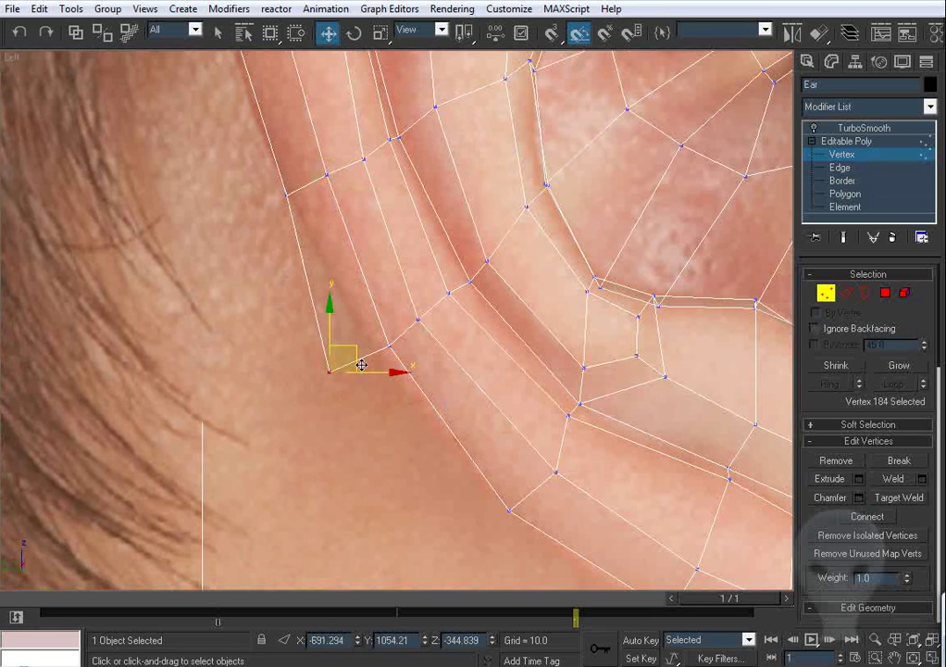
drag(361, 364, 381, 367)
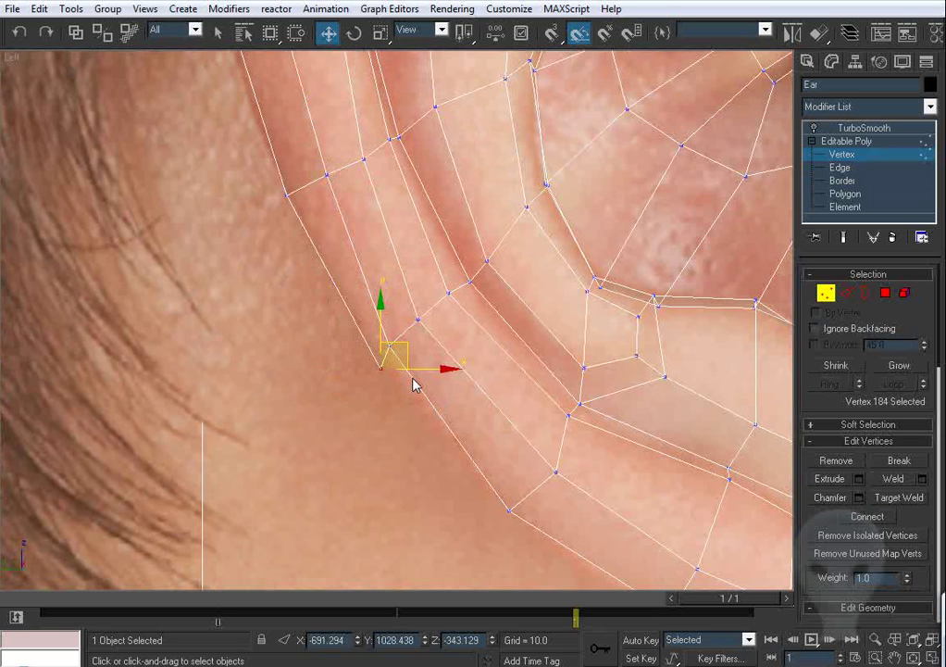
click(421, 355)
click(389, 346)
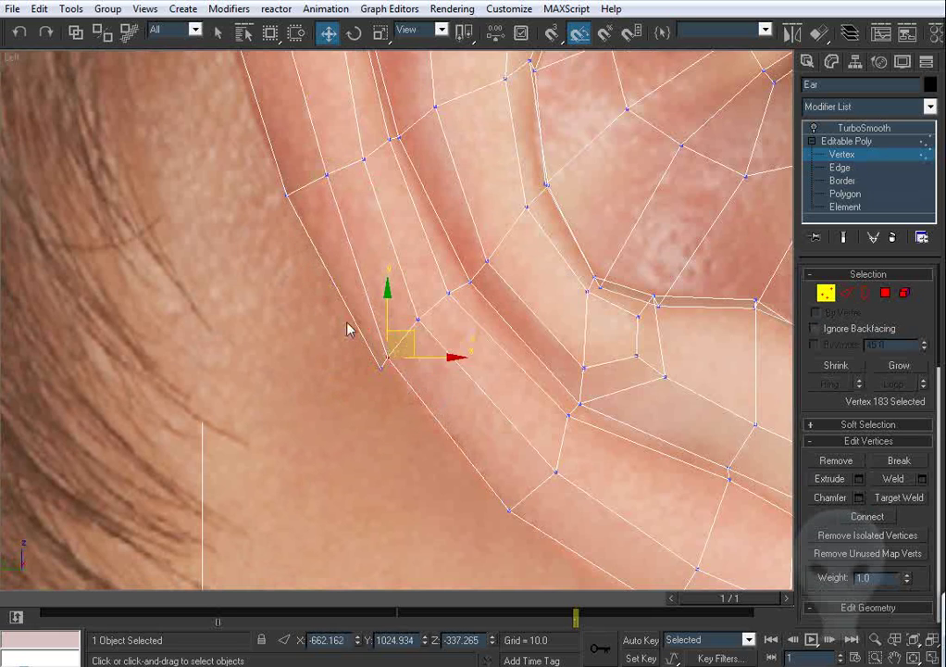
Step: Adjust the rim vertex and outer strip vertex one row above the strip's end to follow the photo's outline
middle_drag(282, 197, 317, 315)
click(364, 293)
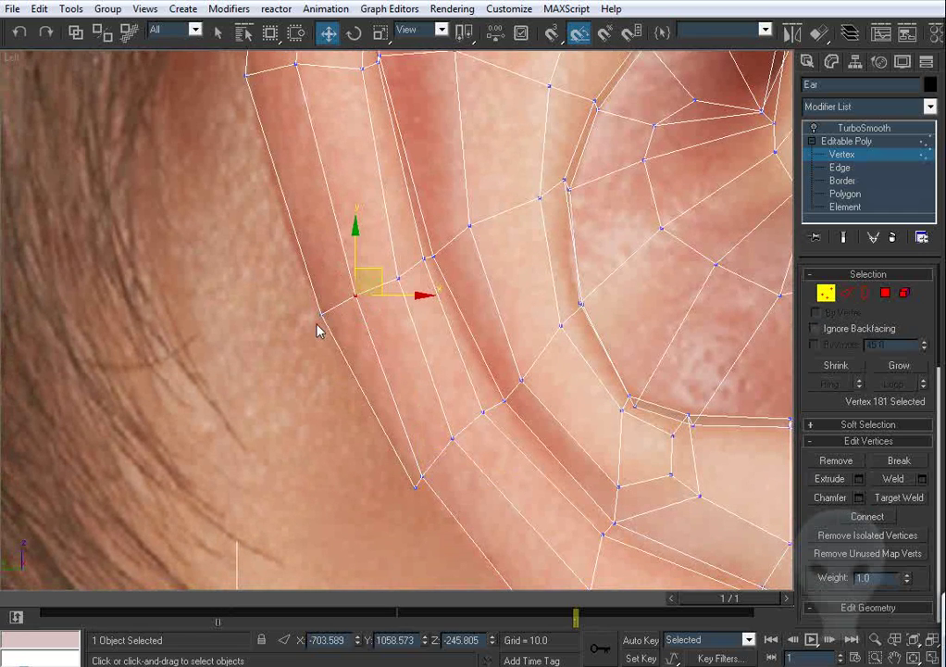
drag(321, 318, 318, 319)
Step: Move the strip's lowest outer vertex along X toward the head, to about -639
key(p)
key(z)
key(ctrl+r)
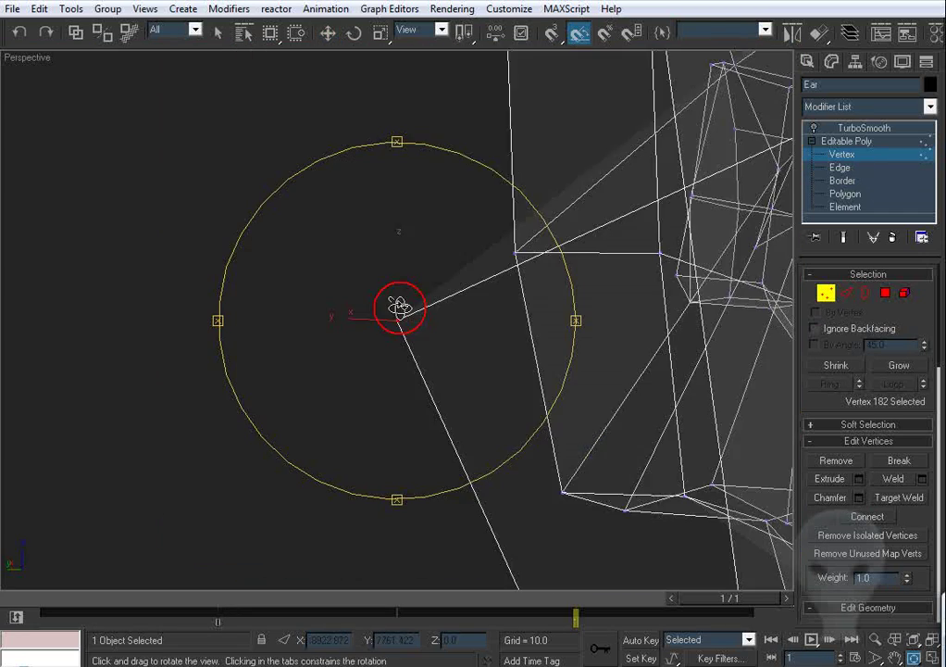
drag(399, 308, 396, 310)
alt+middle_drag(394, 309, 394, 248)
drag(411, 354, 323, 374)
alt+middle_drag(322, 374, 381, 318)
key(ctrl+z)
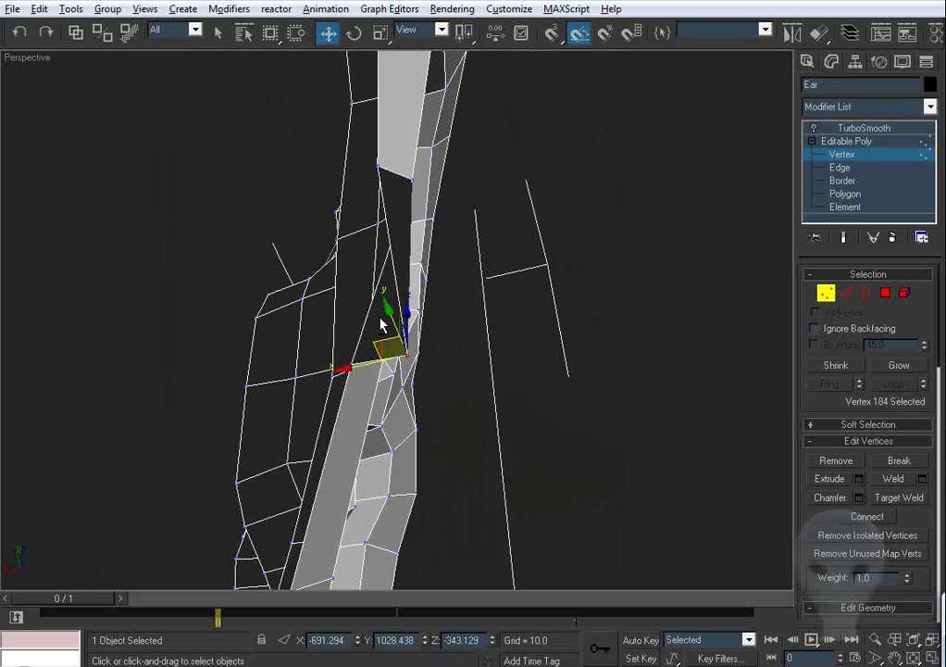
drag(371, 370, 258, 383)
Step: Shift the outer strip vertex one row above the end slightly along X toward the head to smooth the strip
alt+middle_drag(334, 293, 336, 313)
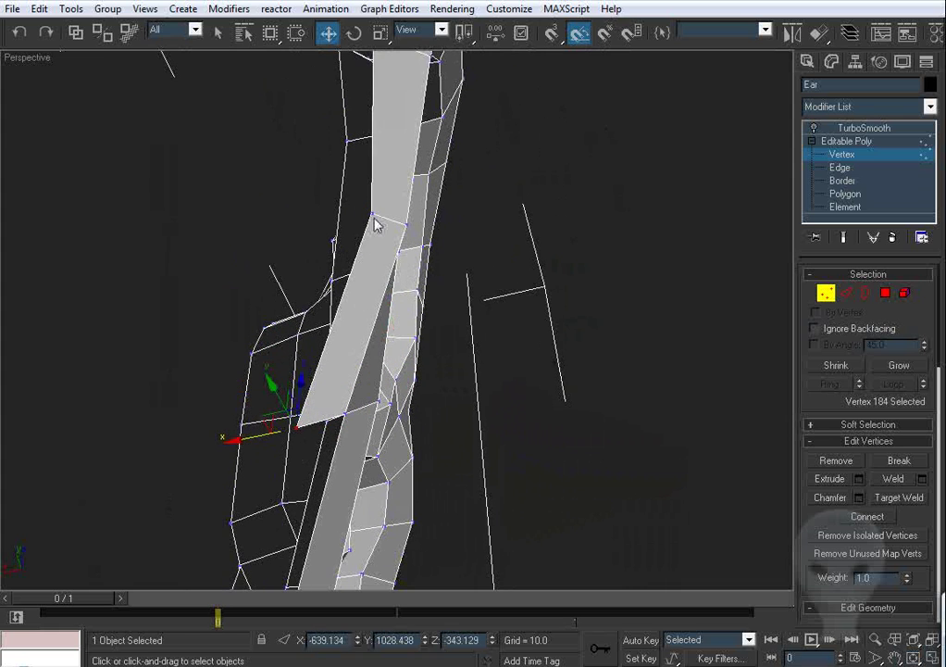
drag(372, 215, 365, 213)
scroll(383, 239, down, 2)
alt+middle_drag(382, 238, 436, 323)
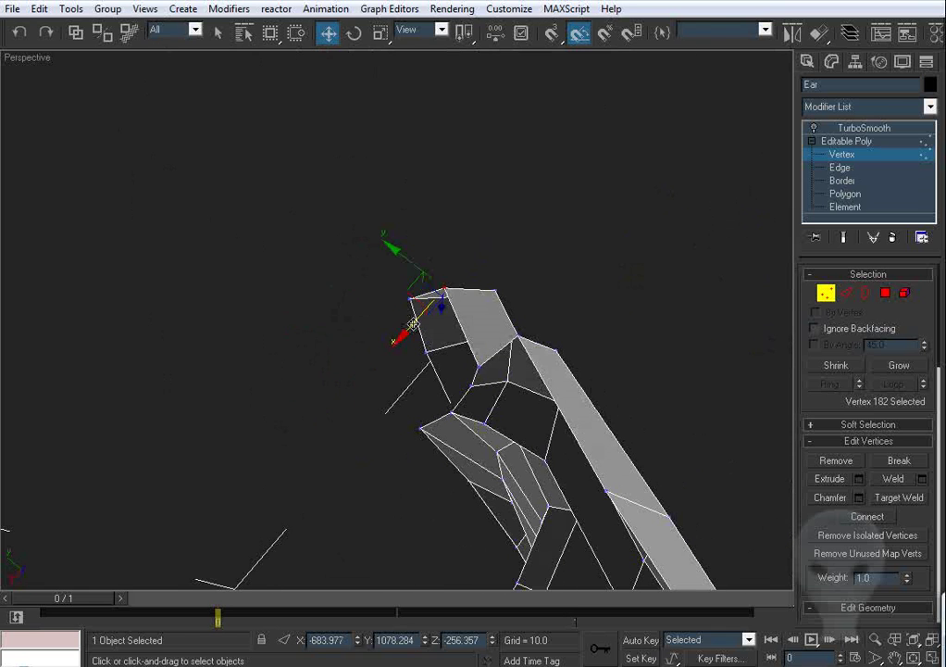
drag(413, 325, 409, 326)
Step: Nudge the strip's lowest outer vertex along X to about -636, and select the neighbouring rim vertex in the left view
click(480, 366)
alt+middle_drag(476, 368, 509, 335)
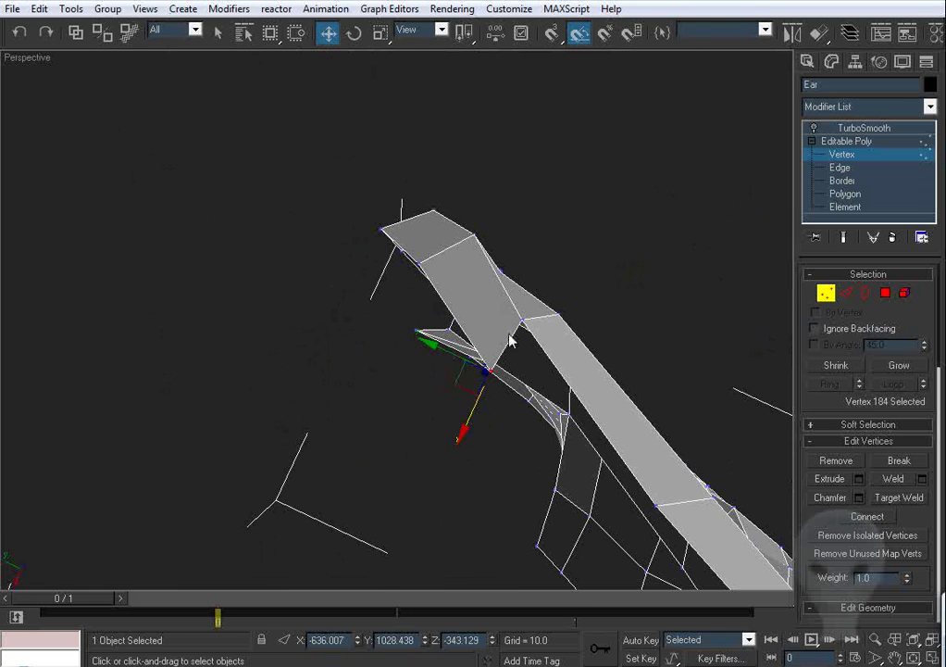
click(524, 322)
key(l)
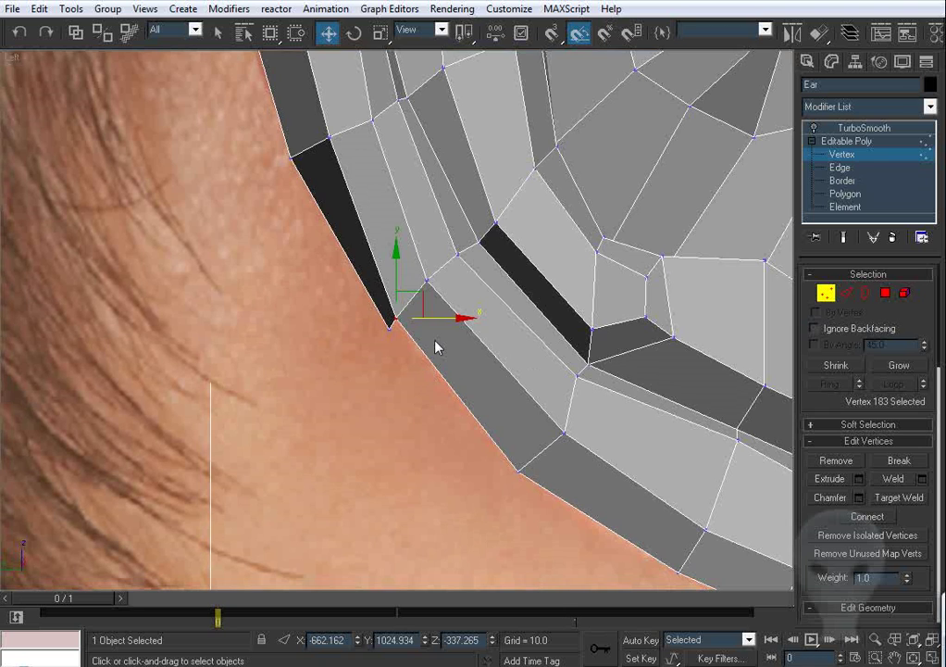
Step: Adjust the rim vertex beside the strip's end to the photo's outline and shift it along X to about -655
key(period)
drag(427, 298, 420, 302)
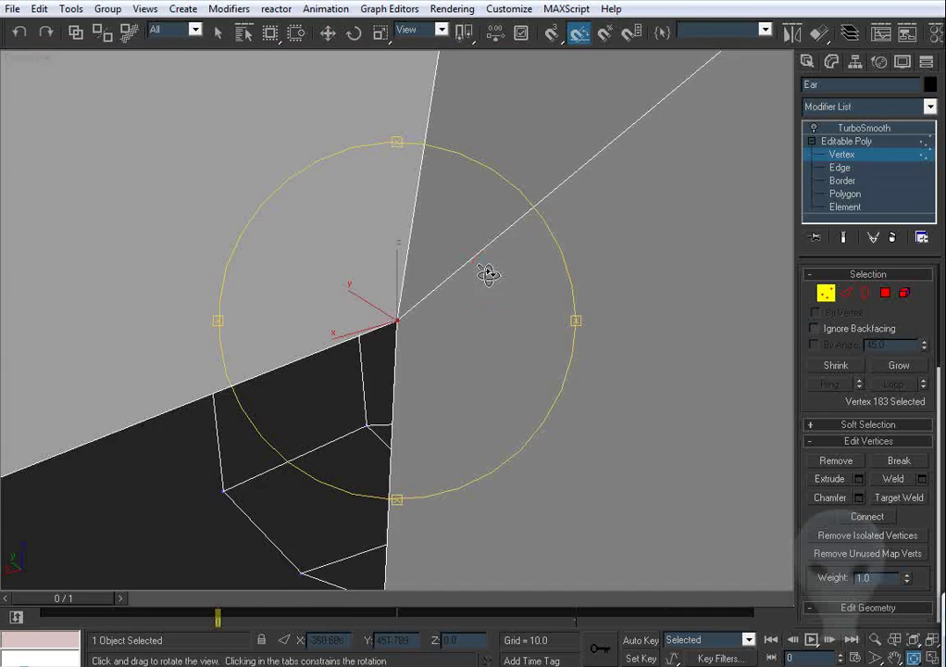
alt+middle_drag(489, 274, 456, 287)
drag(357, 334, 327, 343)
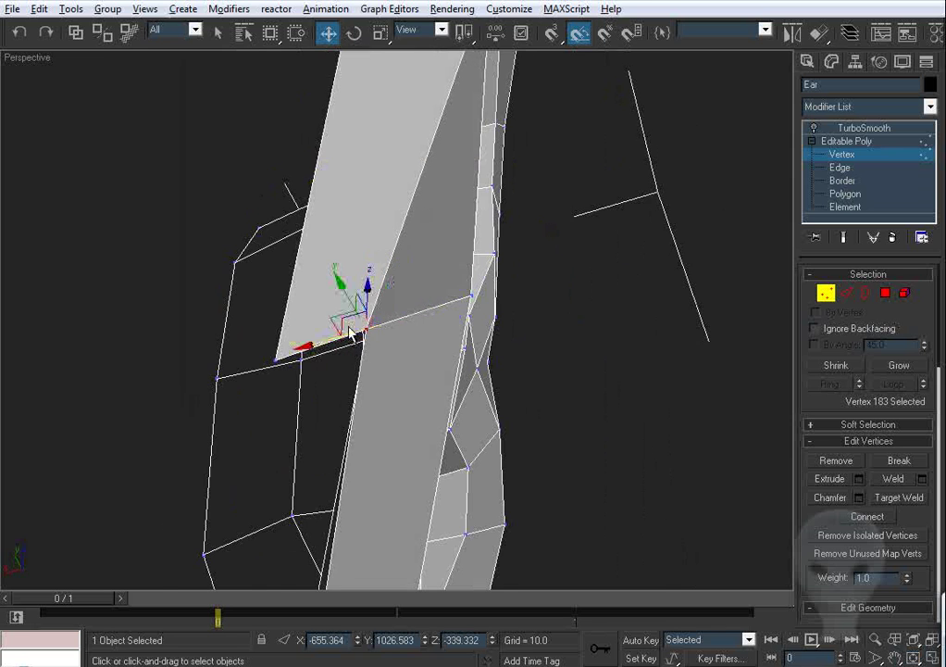
Step: Reposition the strip's lowest outer vertex behind the adjusted rim vertex to even out the strip's depth
alt+middle_drag(349, 328, 307, 302)
click(275, 346)
drag(250, 354, 245, 294)
Step: Extend the strip's end edge down to the next rim corner and target-weld its inner edge to the rim
scroll(247, 292, down, 3)
alt+middle_drag(247, 292, 439, 385)
key(l)
scroll(439, 385, down, 2)
click(844, 297)
middle_drag(532, 328, 449, 363)
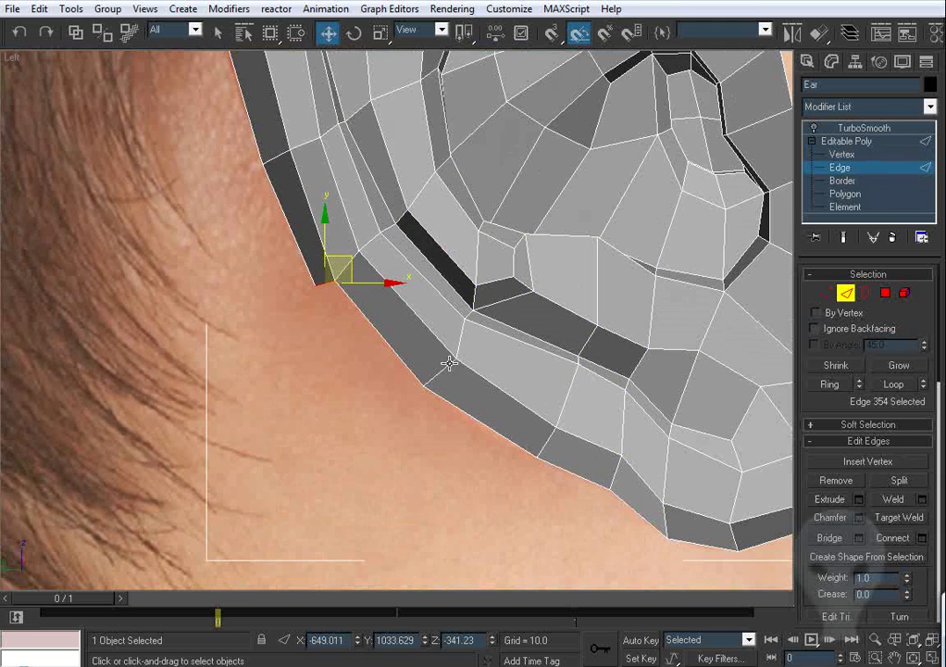
mouse_move(351, 268)
shift+mouse_down()
mouse_move(433, 399)
mouse_move(423, 394)
shift+mouse_up()
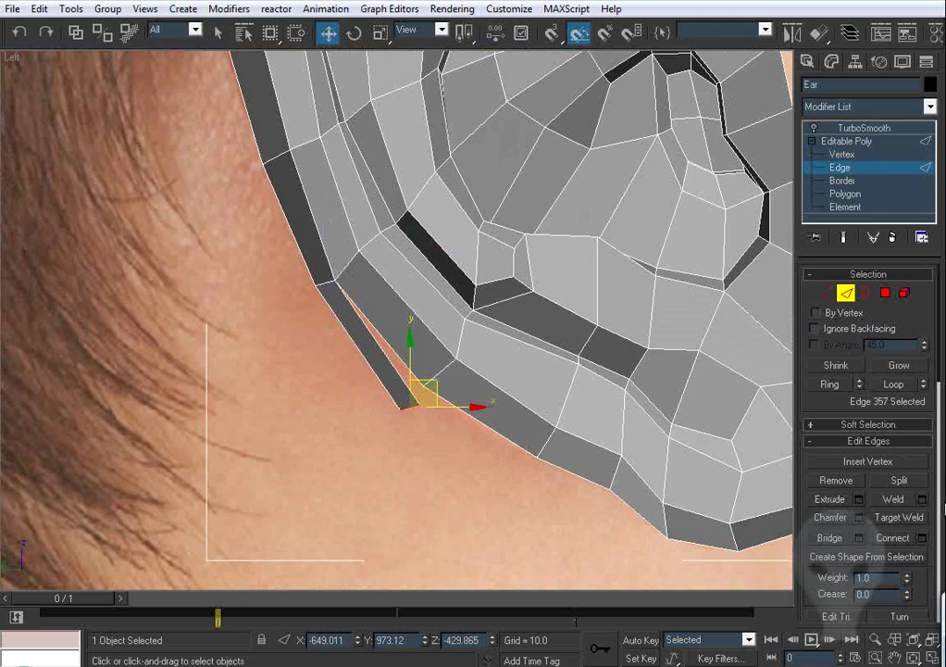
click(898, 517)
click(409, 374)
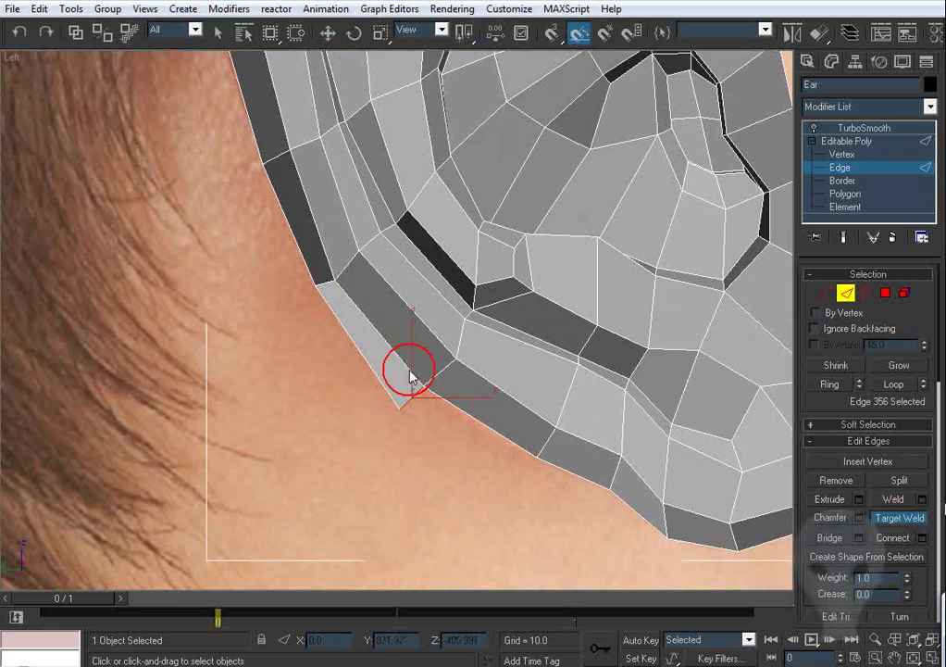
Step: Move the strip's new outer end vertex along X toward the head to give the new polygon depth
key(p)
key(z)
scroll(439, 339, down, 5)
alt+middle_drag(439, 340, 444, 445)
key(1)
drag(358, 399, 402, 346)
alt+middle_drag(402, 346, 437, 370)
drag(363, 339, 267, 328)
Step: Set the outer vertex one row above the end at about X -633 and the outer end vertex at about X -590
alt+middle_drag(270, 346, 390, 238)
click(393, 226)
alt+middle_drag(359, 326, 376, 270)
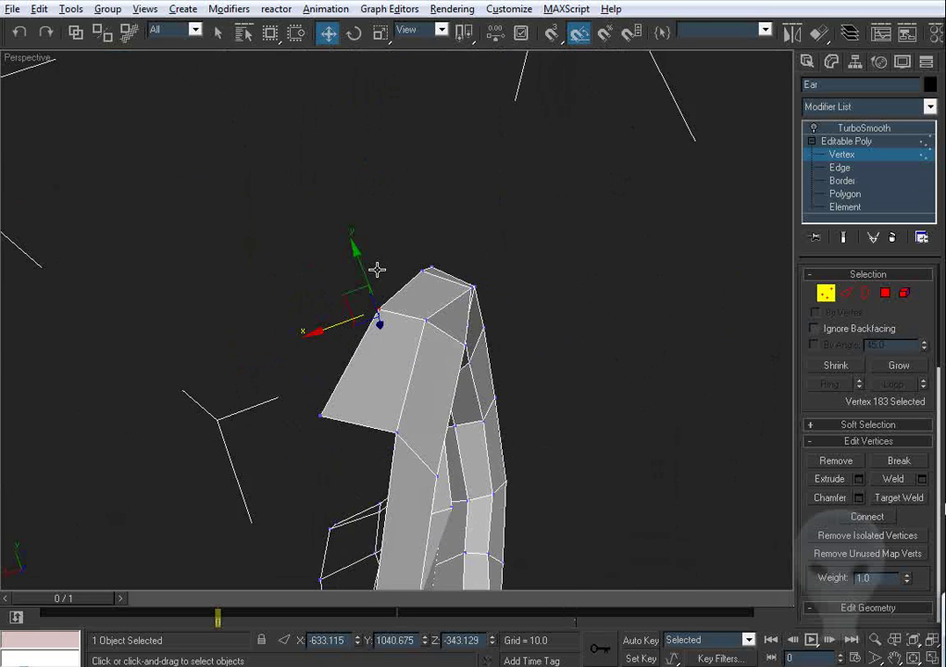
middle_drag(311, 409, 342, 324)
drag(372, 292, 384, 293)
alt+middle_drag(416, 301, 472, 338)
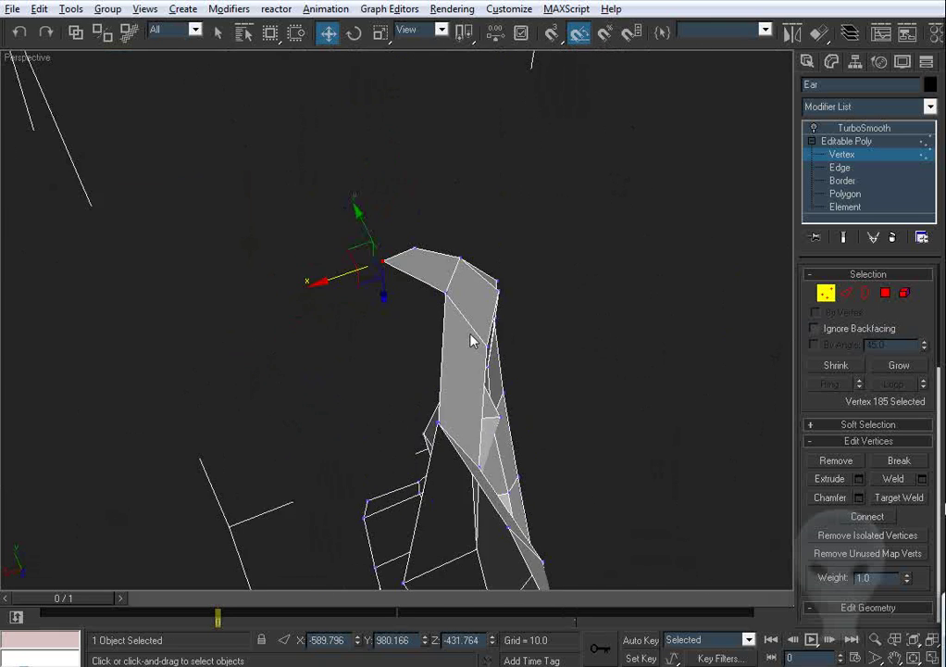
Step: Adjust the rim vertex beside the strip's end along Y, refine its position, and clear the selection
click(450, 305)
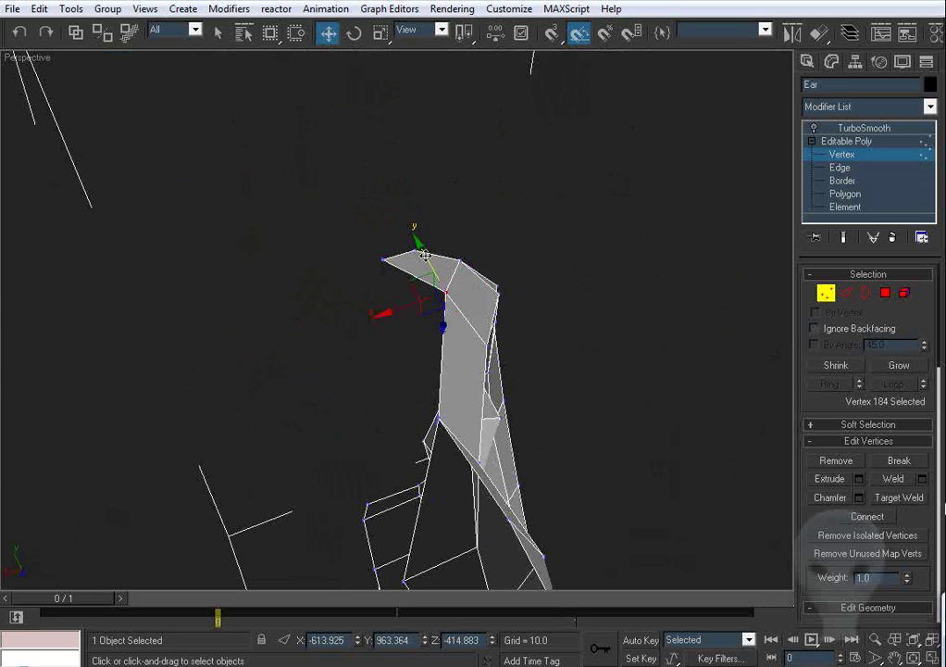
drag(425, 255, 418, 244)
alt+middle_drag(467, 301, 411, 319)
drag(398, 307, 393, 314)
alt+middle_drag(423, 319, 313, 445)
click(411, 302)
Step: Align the rim vertices and the neighbouring inner vertices along the ear's lower back with the side photo in the left view
key(l)
key(z)
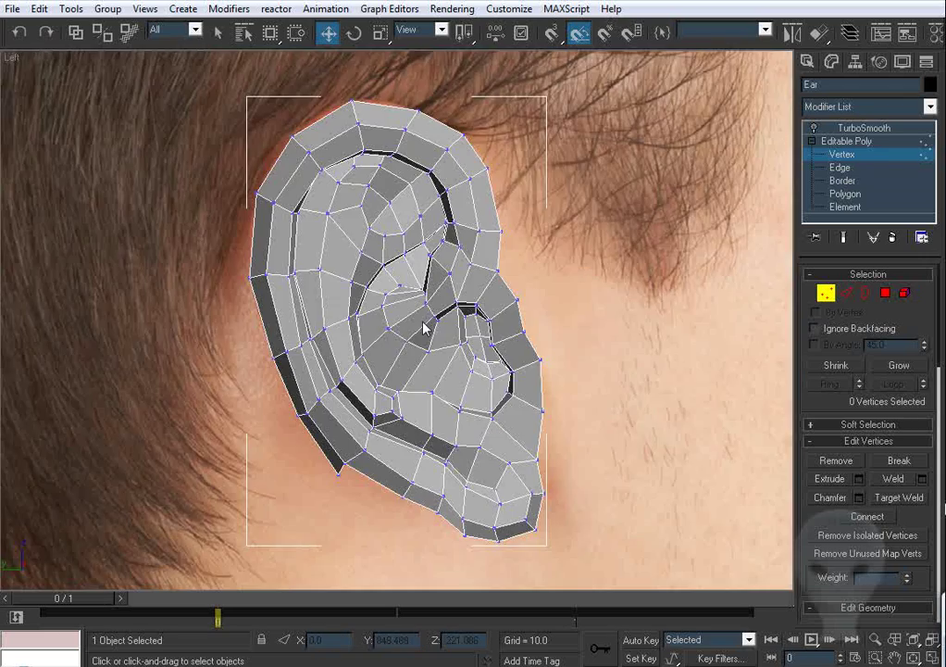
middle_drag(408, 407, 433, 305)
scroll(391, 352, up, 5)
key(period)
mouse_move(417, 378)
mouse_down()
mouse_move(370, 393)
mouse_move(420, 363)
mouse_move(404, 367)
mouse_up()
middle_drag(352, 365, 359, 407)
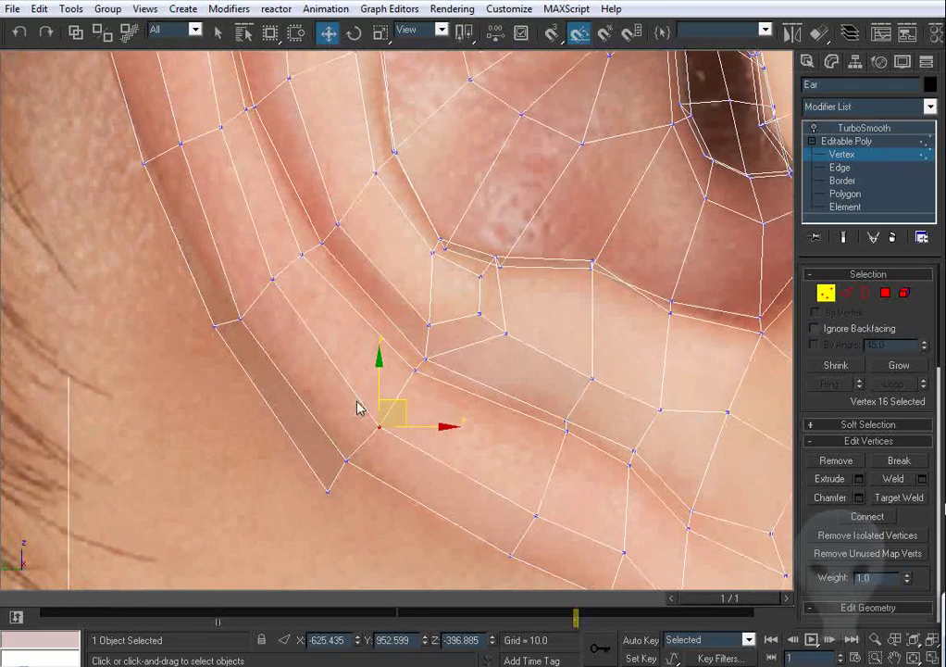
drag(269, 279, 273, 281)
click(238, 319)
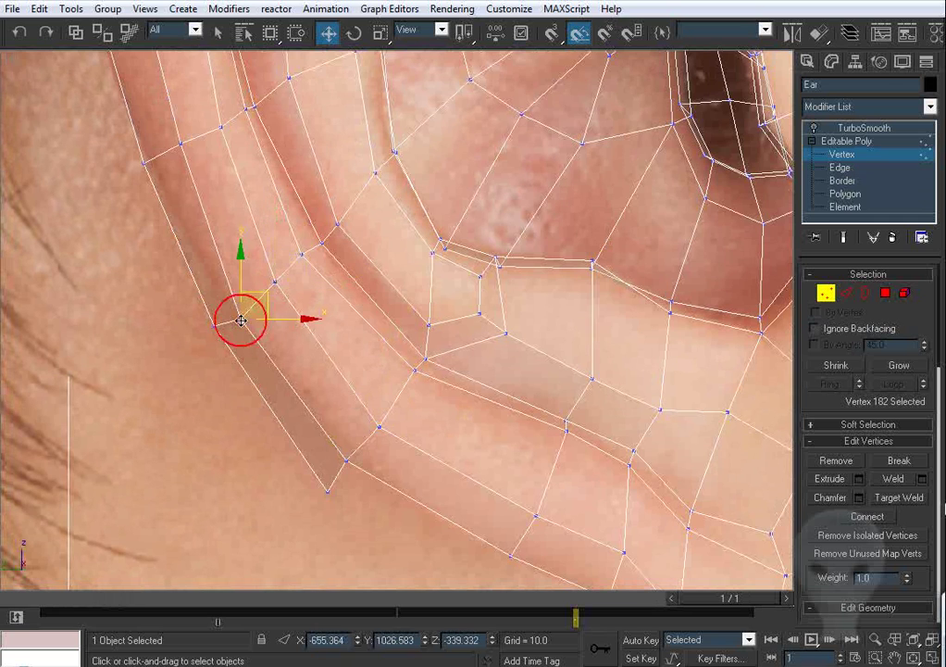
click(348, 459)
Step: Pull the strip's last two outer vertices in close to their rim vertices in the left view
click(329, 490)
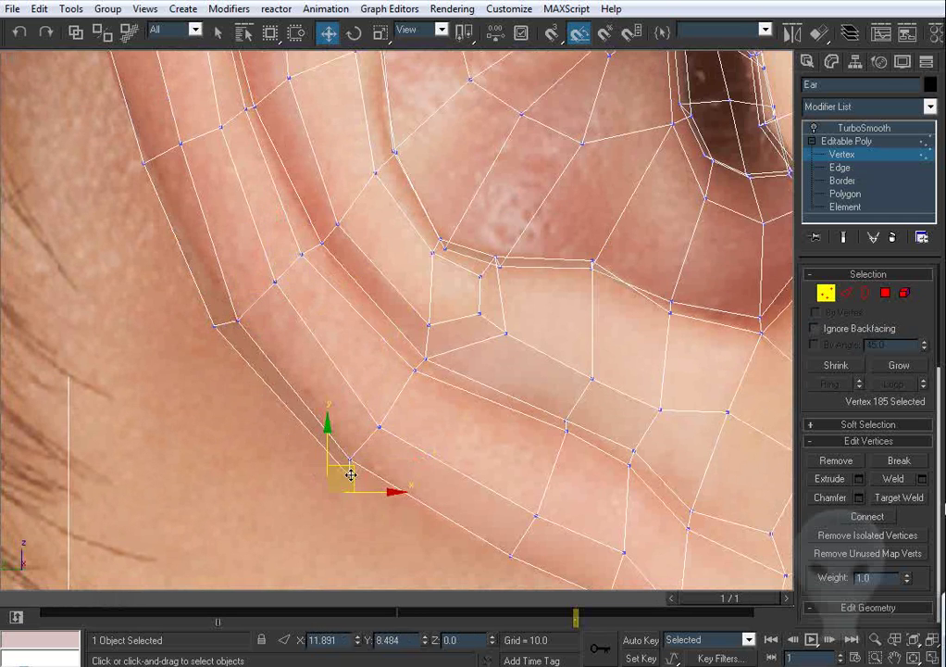
drag(212, 330, 229, 326)
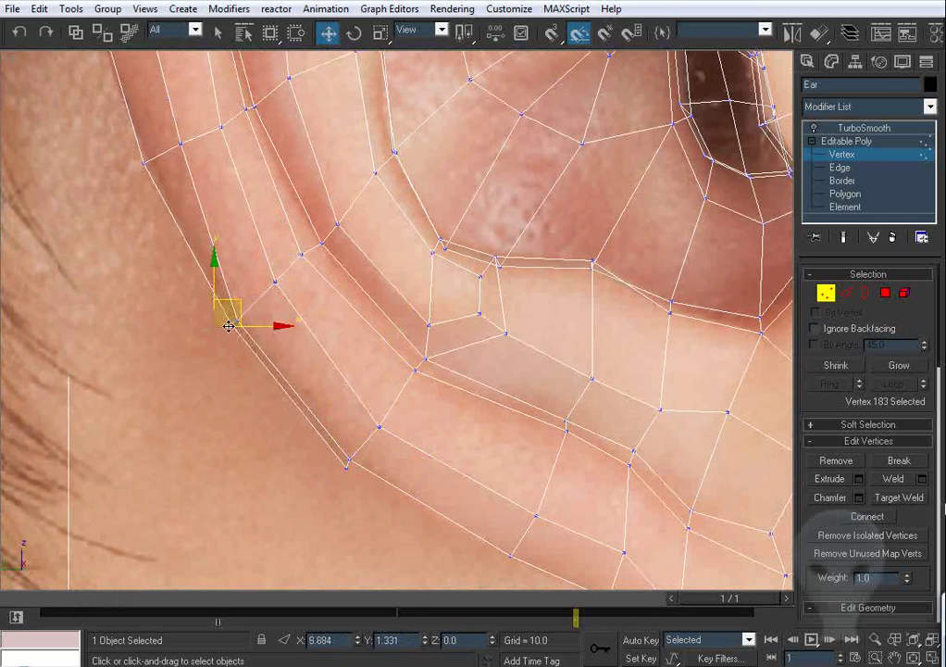
middle_drag(144, 187, 218, 330)
middle_drag(421, 535, 339, 321)
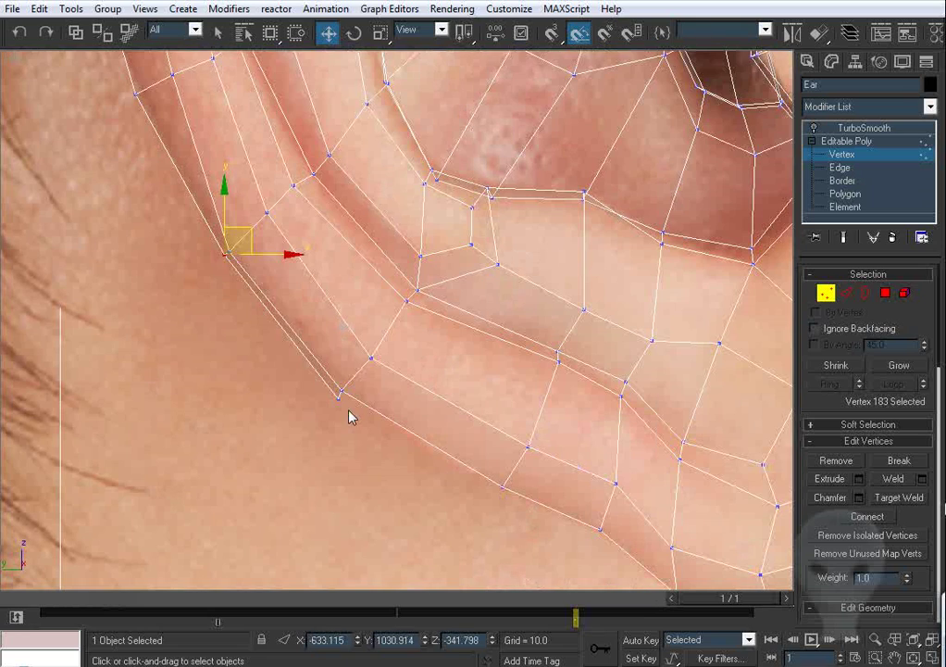
drag(337, 399, 340, 396)
click(487, 385)
Step: Extend the strip's end edge along the lower rim to the next corner and target-weld its inner edge to the rim
middle_drag(568, 542, 428, 397)
click(851, 291)
middle_drag(213, 303, 277, 321)
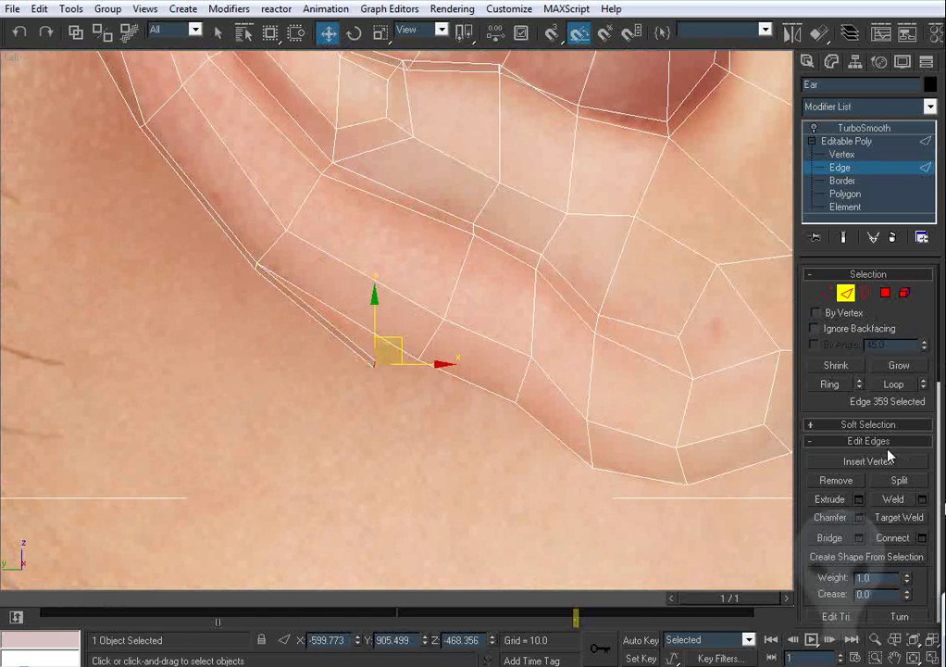
click(882, 520)
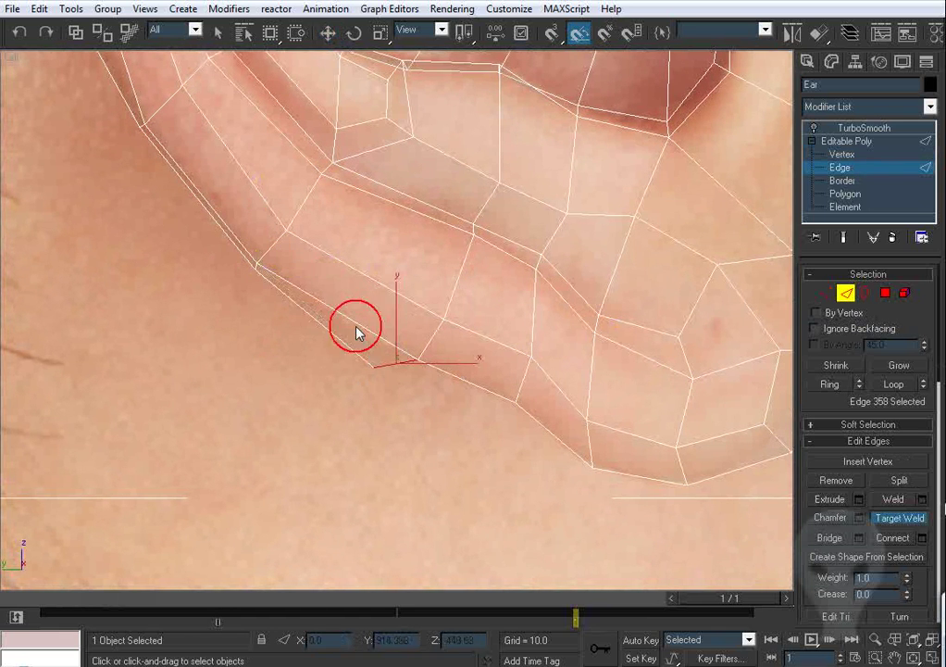
Step: Place the new outer end vertex just below its rim corner and push it along X toward the head
key(1)
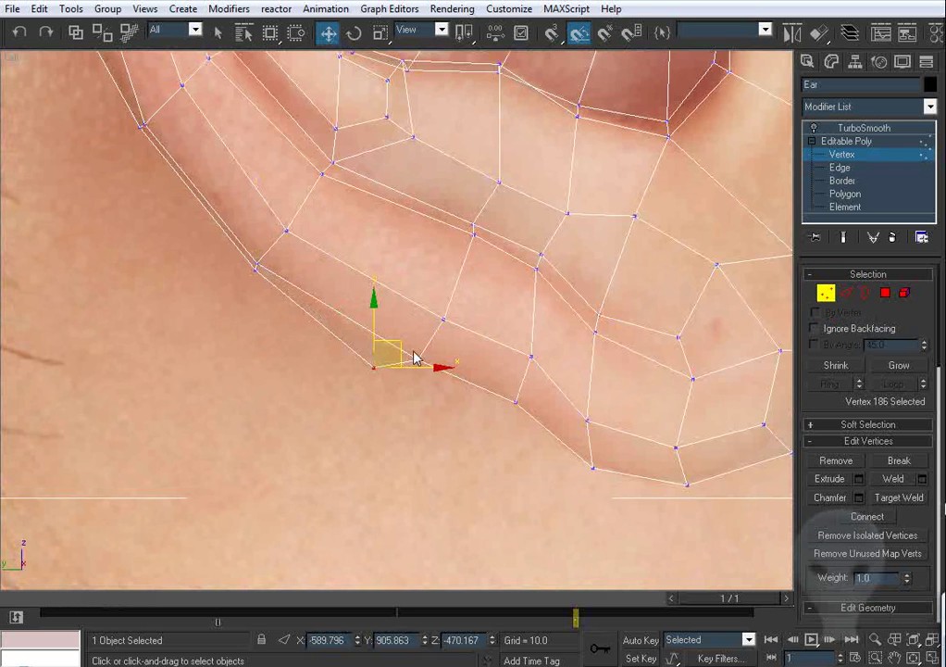
drag(441, 356, 443, 354)
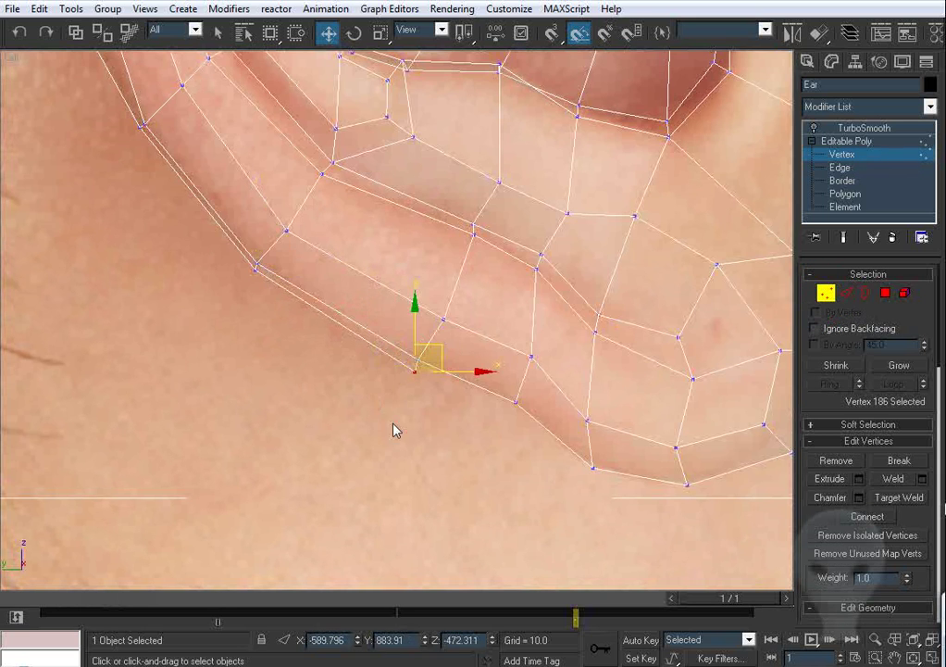
key(p)
key(z)
alt+middle_drag(363, 319, 405, 325)
scroll(403, 298, down, 5)
key(comma)
drag(352, 343, 228, 396)
alt+middle_drag(295, 354, 290, 318)
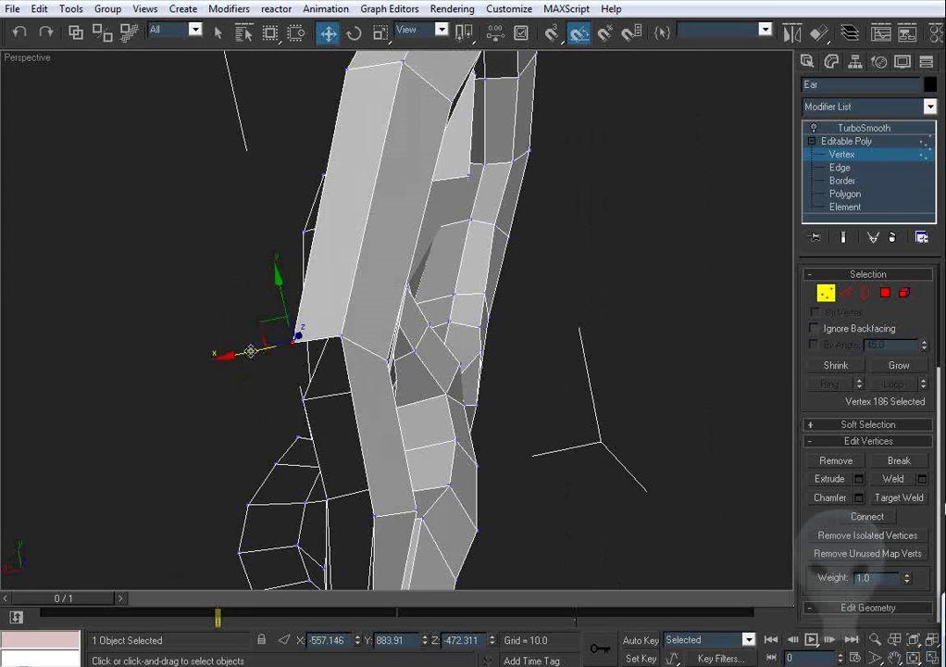
drag(250, 351, 239, 356)
Step: Shift the vertex selected at the strip's lower end slightly along X, away from the head
scroll(406, 275, down, 1)
alt+middle_drag(406, 275, 333, 359)
drag(338, 359, 348, 356)
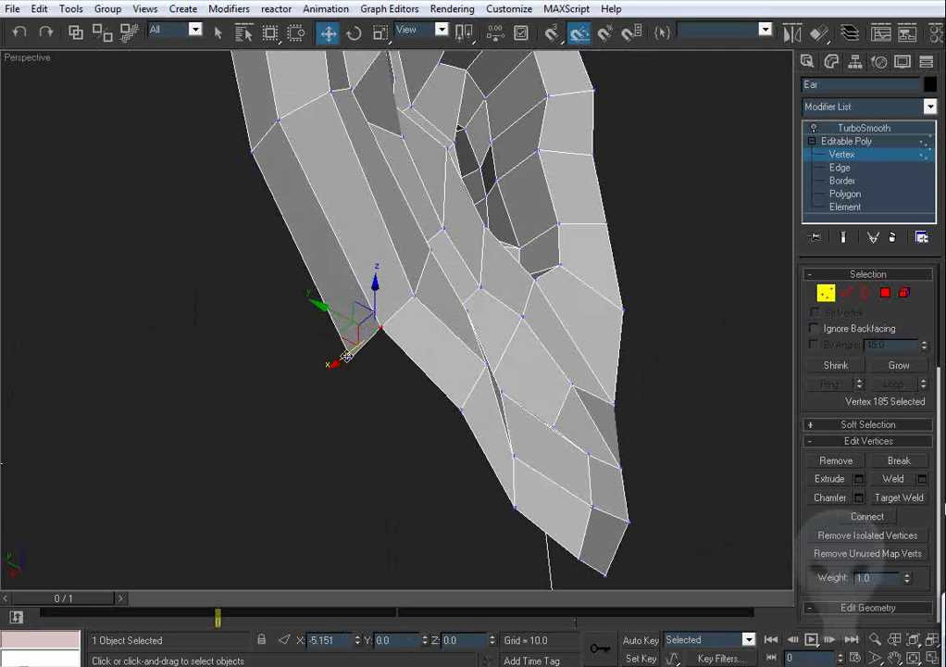
alt+middle_drag(348, 355, 418, 332)
Step: Extend the strip's end edge one more segment toward the earlobe and target-weld its inner edge to the rim
middle_drag(518, 353, 371, 234)
click(846, 293)
click(267, 258)
key(l)
key(z)
scroll(402, 257, down, 8)
scroll(401, 257, down, 4)
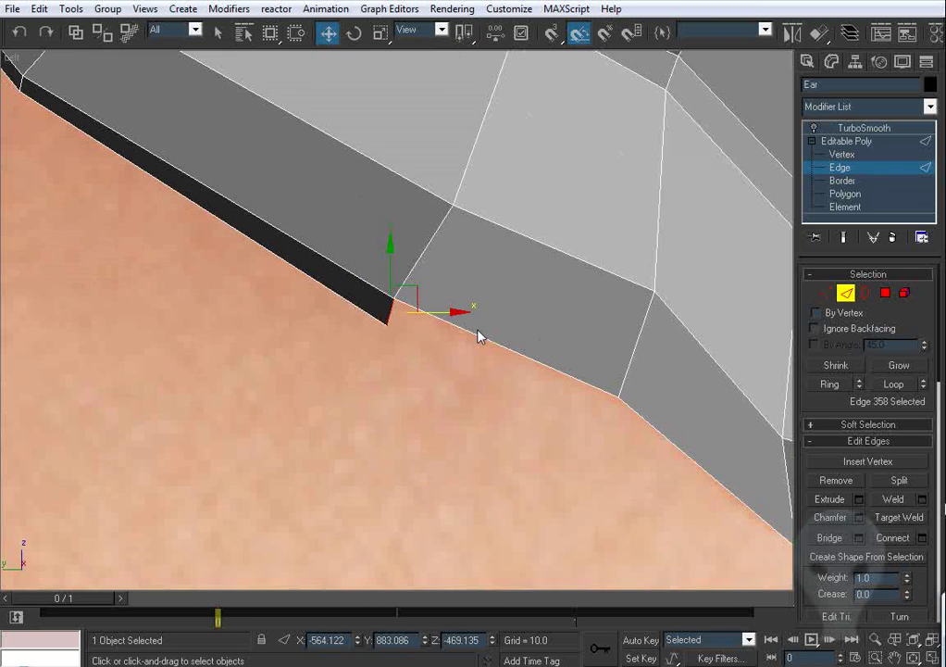
key(period)
middle_drag(480, 336, 340, 268)
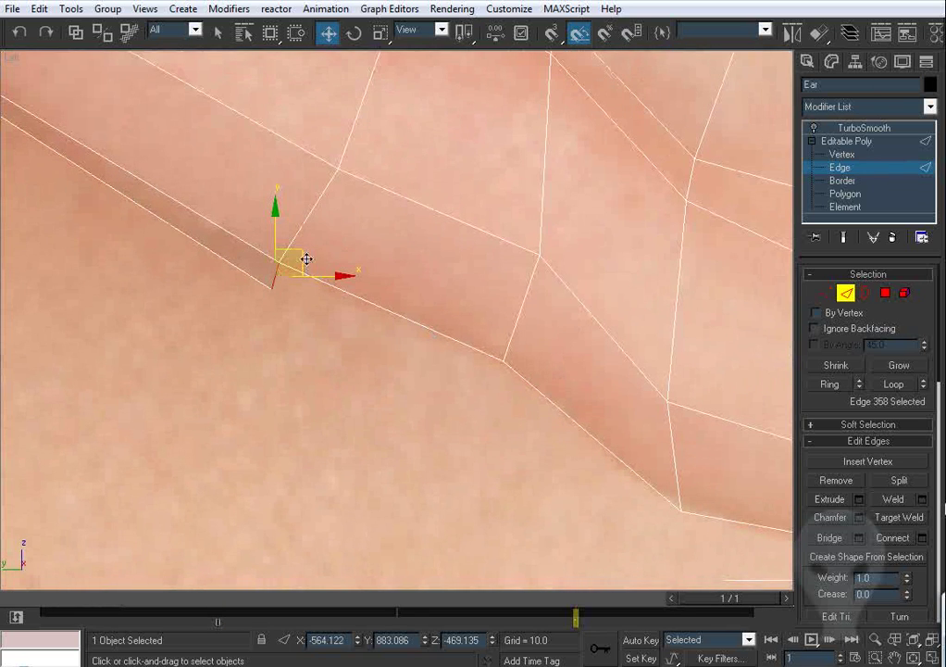
shift+drag(306, 259, 520, 372)
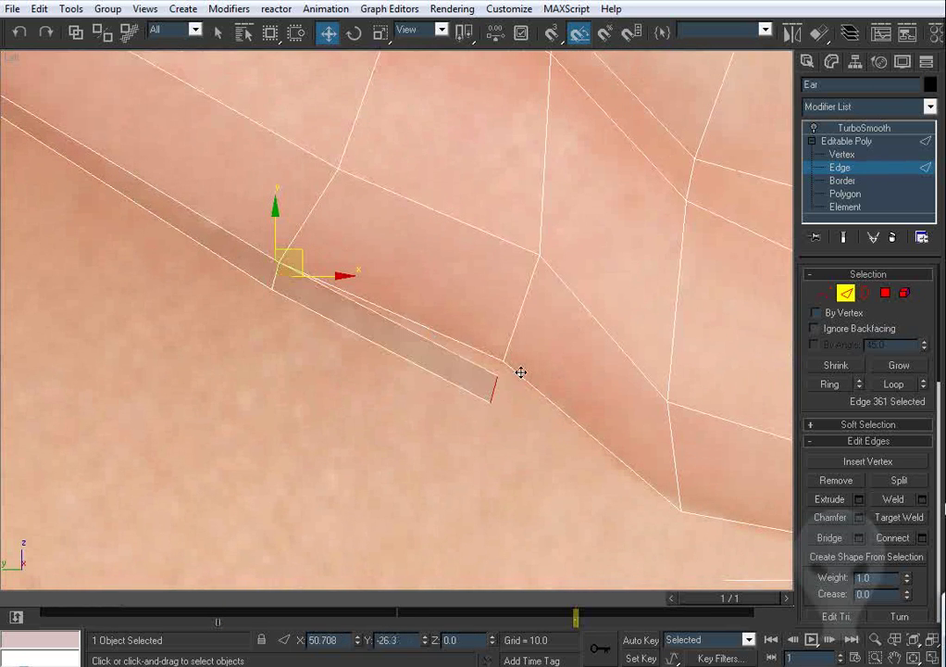
click(898, 517)
click(456, 344)
Step: Move the new outer end vertex onto its rim corner and tighten the outer vertex before it against the rim
middle_drag(582, 360, 413, 270)
click(822, 294)
drag(336, 304, 310, 321)
middle_drag(343, 310, 366, 399)
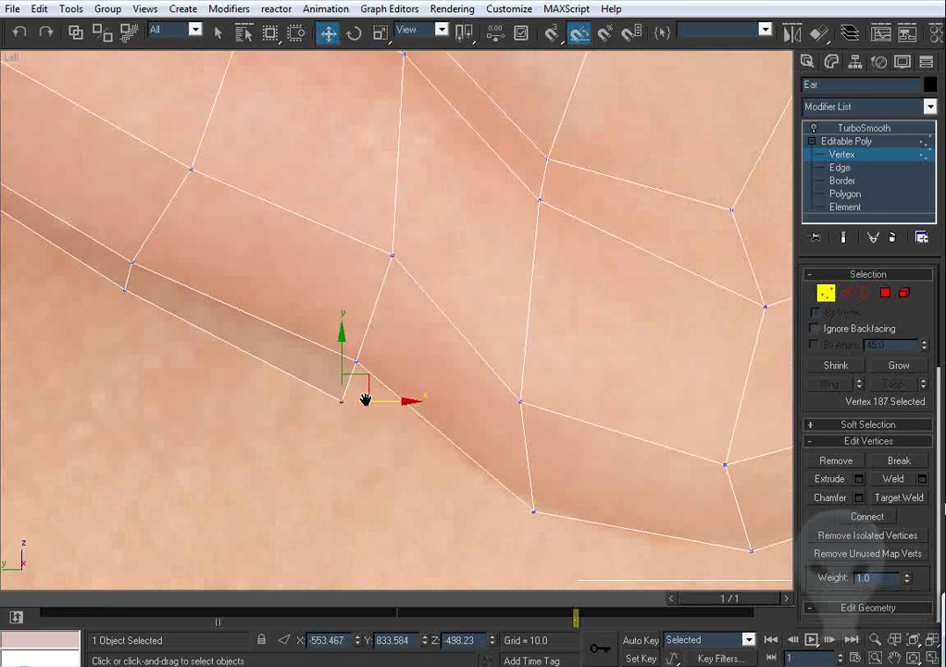
drag(375, 383, 386, 349)
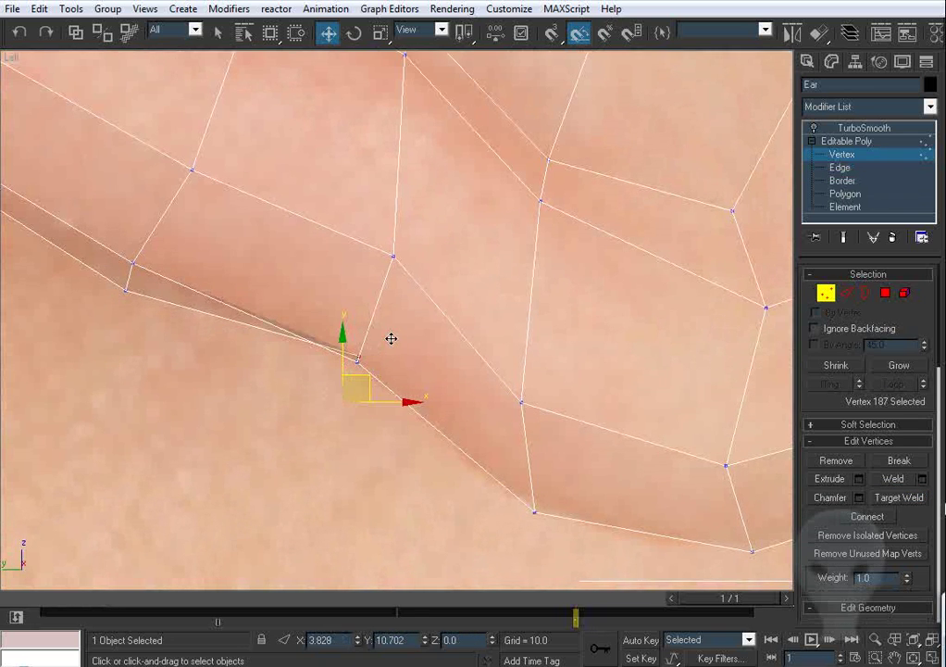
middle_drag(179, 322, 352, 416)
drag(357, 404, 362, 381)
Step: Shift the strip's outer end vertex along X to about -552 to smooth the strip's depth
key(p)
key(z)
alt+middle_drag(361, 331, 458, 309)
scroll(459, 308, down, 10)
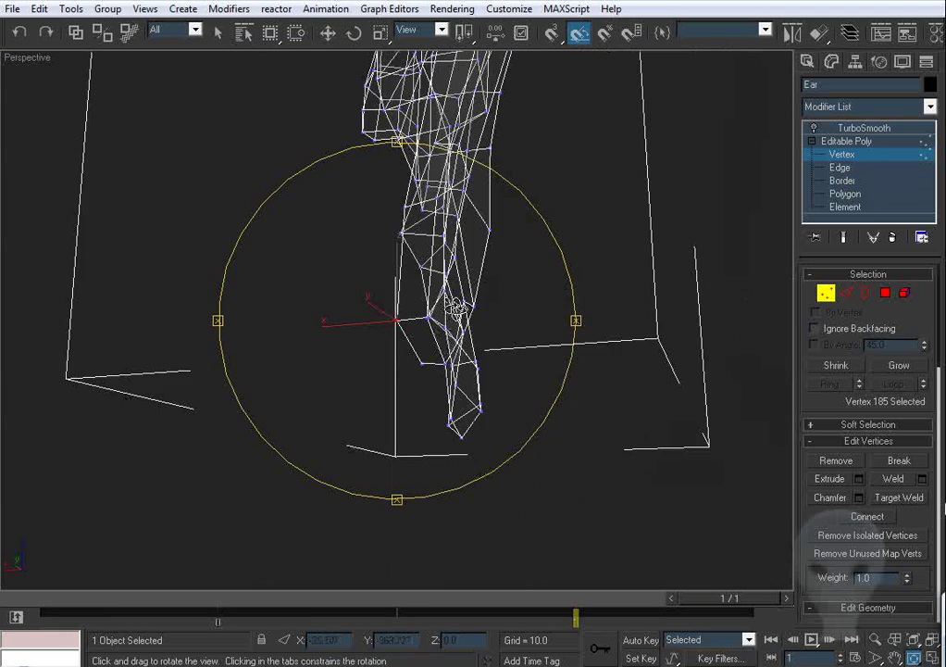
drag(457, 258, 466, 359)
key(comma)
scroll(432, 323, up, 4)
alt+middle_drag(465, 359, 449, 320)
click(350, 344)
drag(427, 302, 414, 305)
alt+middle_drag(468, 301, 470, 318)
scroll(471, 318, down, 3)
Step: Extend the strip's end edge to the next rim corner at the start of the earlobe in the left view
key(l)
key(z)
scroll(440, 391, up, 2)
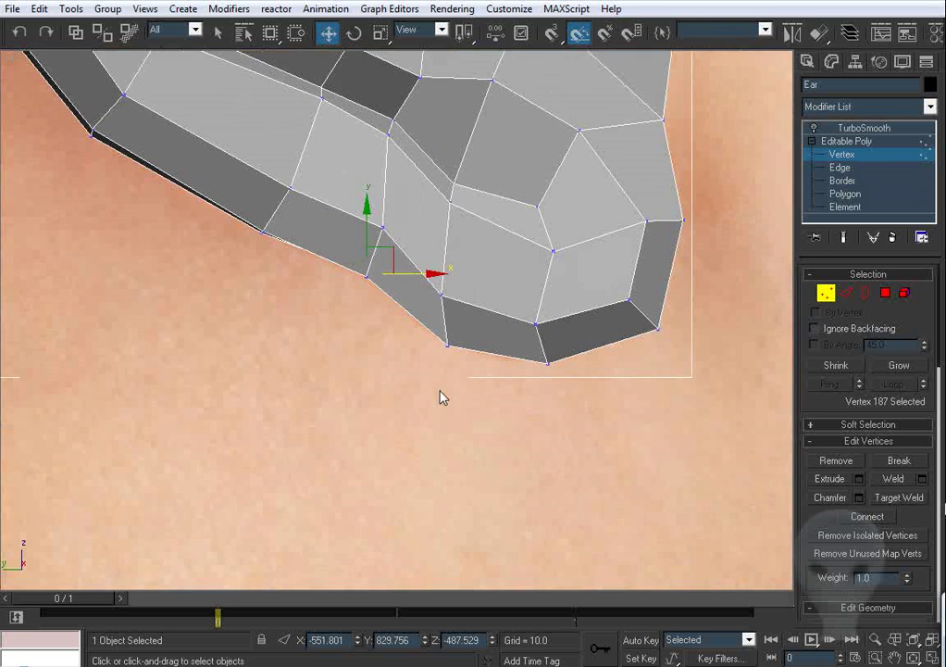
click(849, 292)
scroll(392, 319, up, 3)
key(F3)
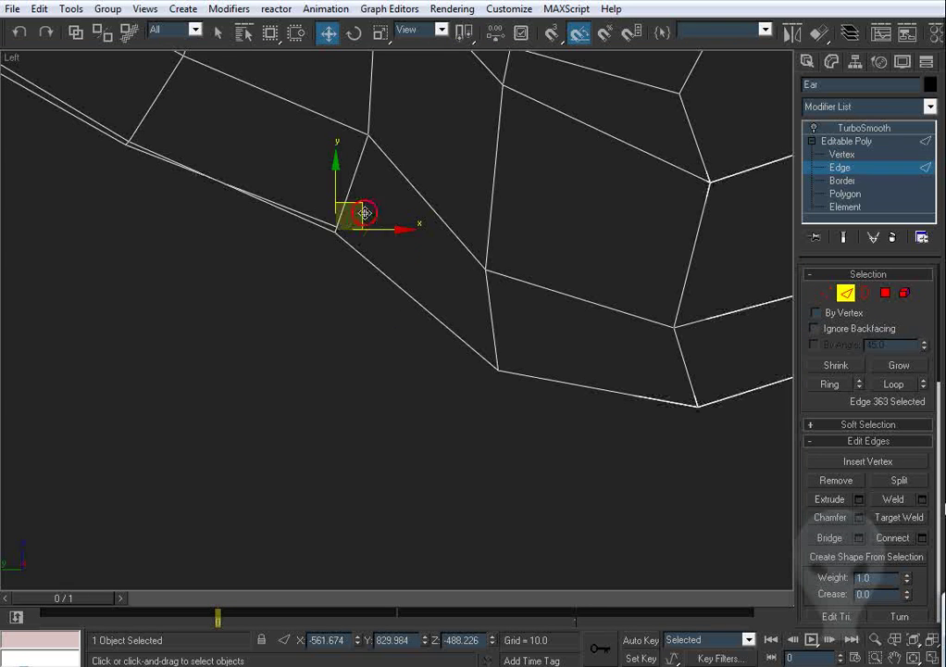
shift+drag(365, 213, 504, 365)
Step: Target-weld the new polygon's open inner edge to the neighbouring rim edge above the earlobe
key(p)
mouse_move(519, 349)
alt+middle_down()
mouse_move(440, 286)
mouse_move(422, 302)
mouse_move(435, 279)
mouse_move(397, 306)
alt+middle_up()
key(comma)
scroll(397, 303, up, 2)
key(z)
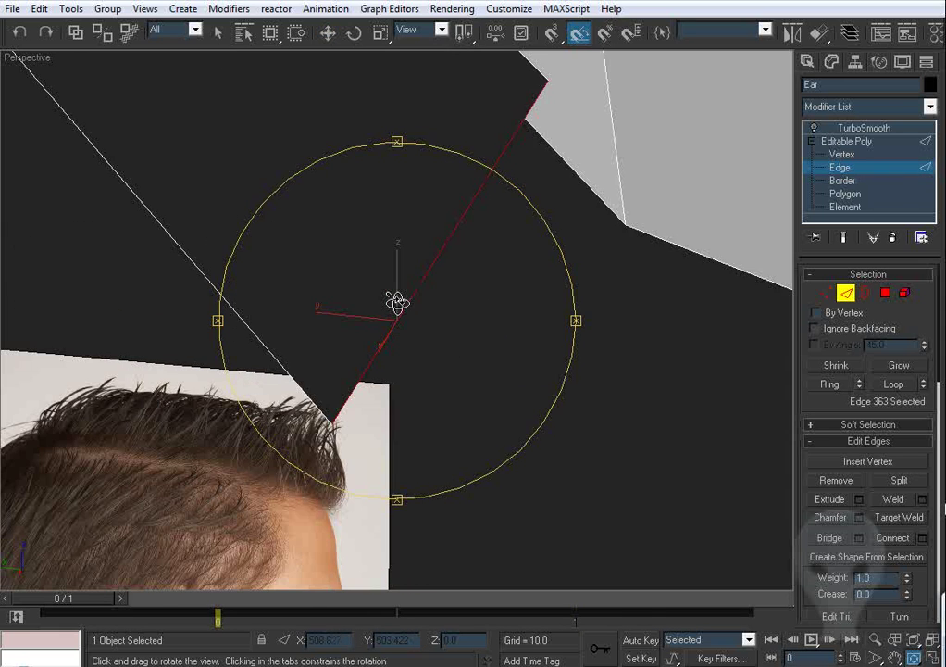
scroll(399, 292, down, 1)
alt+middle_drag(444, 269, 428, 324)
click(898, 519)
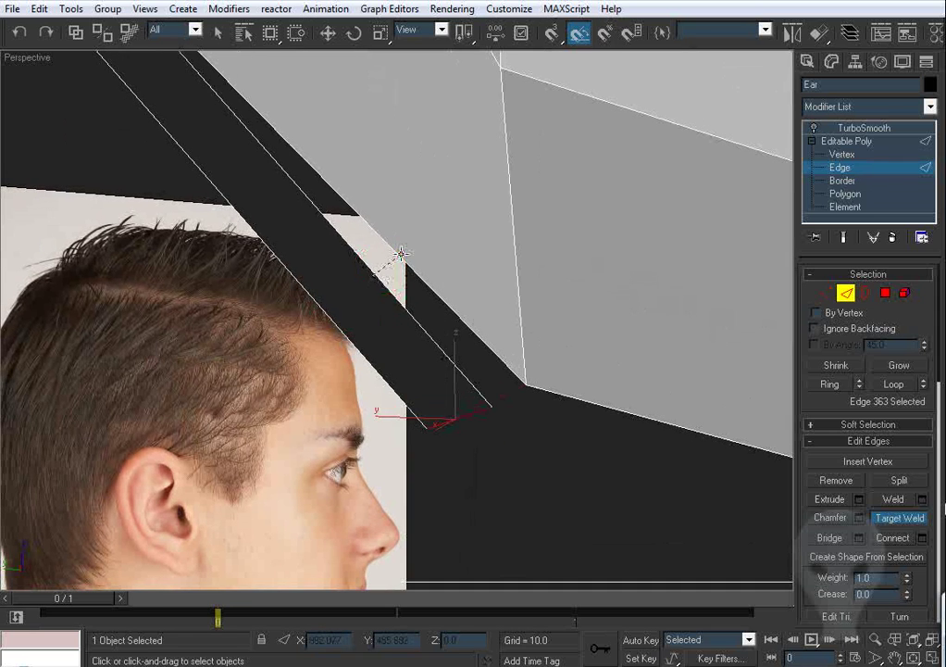
click(401, 254)
Step: Push the new outer end vertex along X toward the head until it continues the strip's curve
scroll(408, 257, down, 3)
alt+middle_drag(407, 257, 494, 232)
click(821, 302)
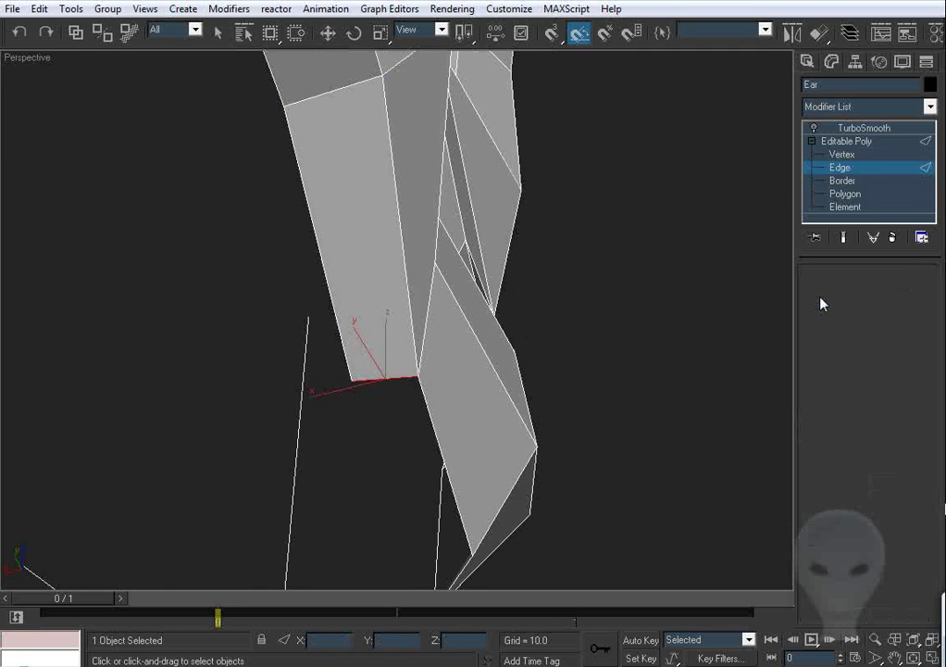
alt+middle_drag(430, 311, 409, 326)
click(376, 362)
drag(321, 374, 298, 379)
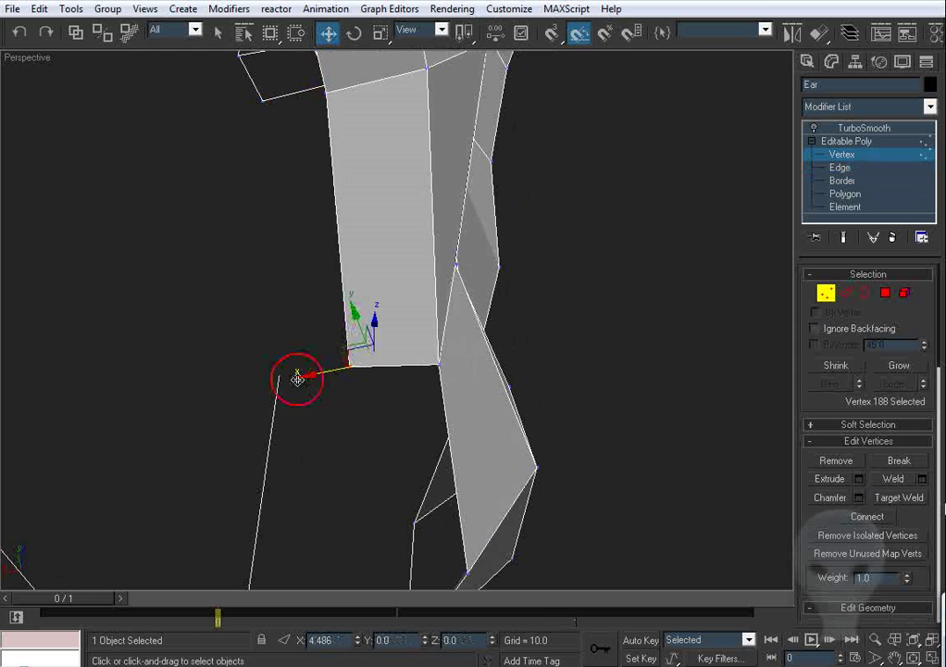
scroll(465, 326, down, 3)
alt+middle_drag(464, 327, 369, 277)
drag(414, 403, 414, 408)
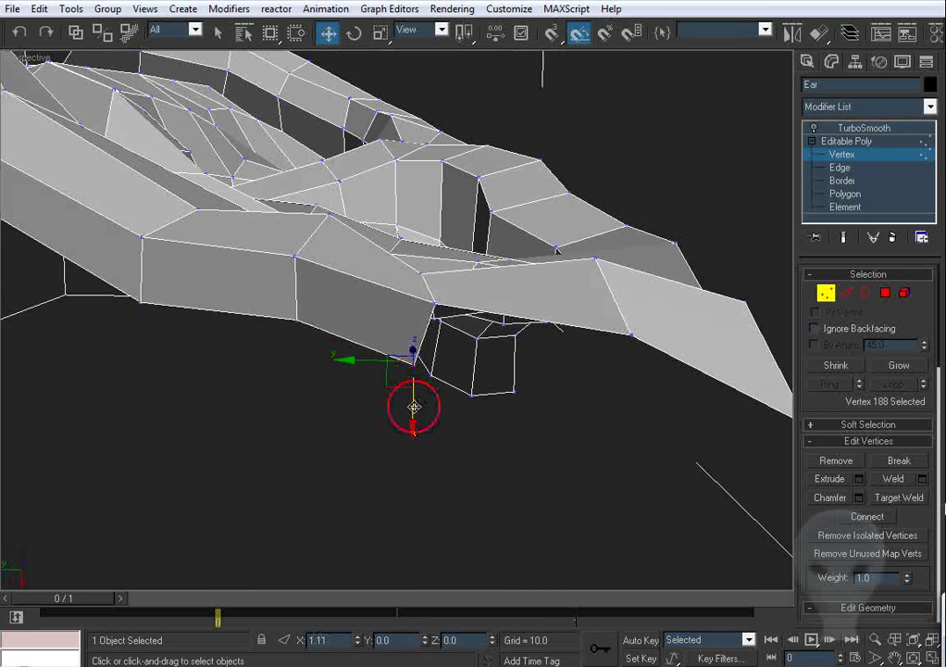
Step: Extend the strip's end edge along the underside of the earlobe and target-weld the new polygon's inner edge to the rim edge
alt+middle_drag(446, 394, 427, 413)
click(850, 295)
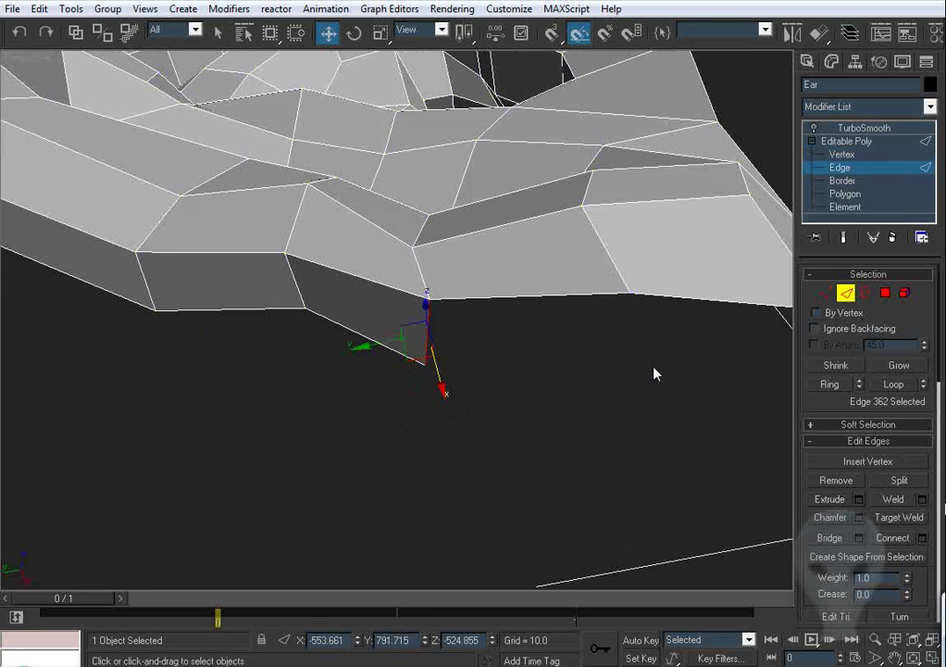
middle_drag(464, 362, 417, 367)
shift+drag(366, 332, 546, 356)
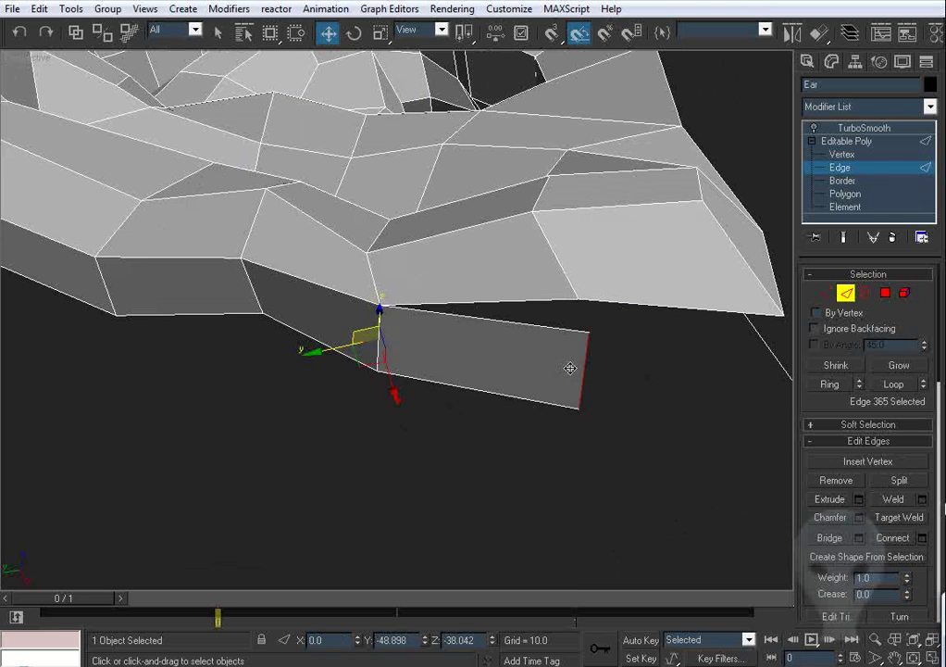
click(899, 516)
click(484, 316)
click(492, 303)
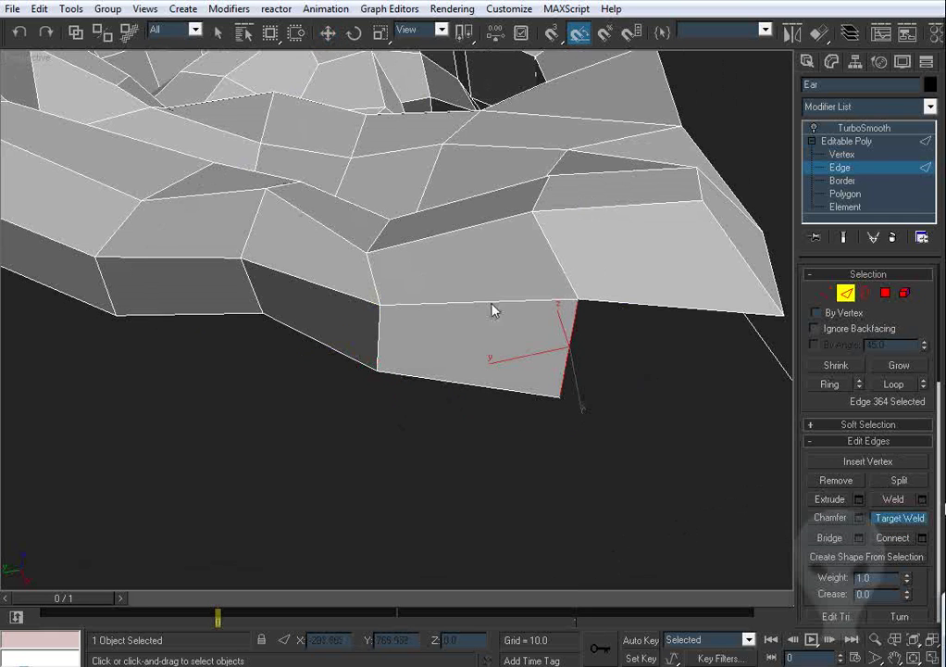
Step: Move the new outer end vertex under the earlobe to about X -537, Y 742, Z -536 so it continues the strip's curve
click(827, 294)
drag(565, 383, 514, 439)
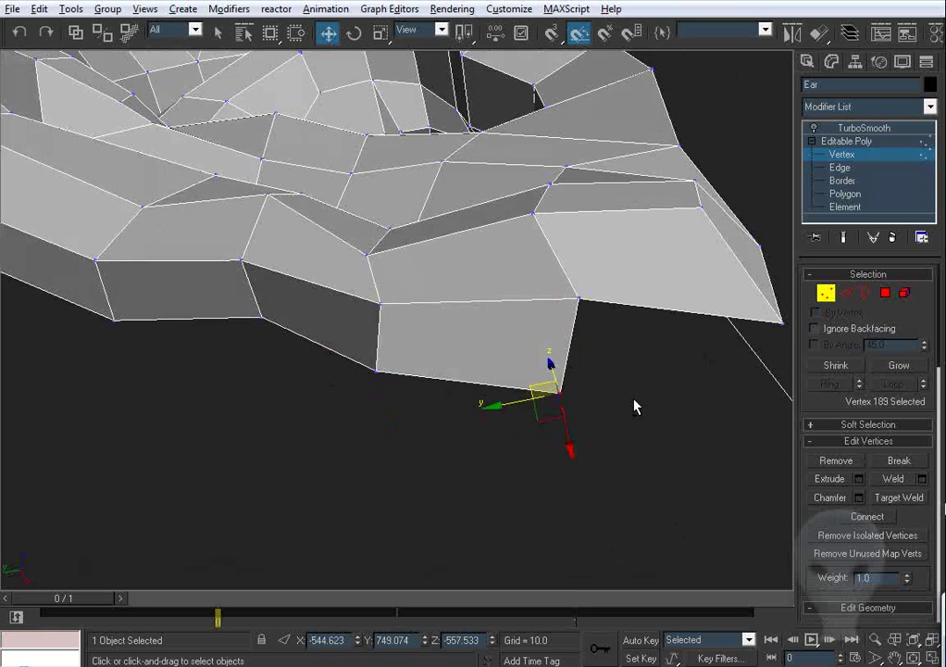
alt+middle_drag(633, 398, 606, 381)
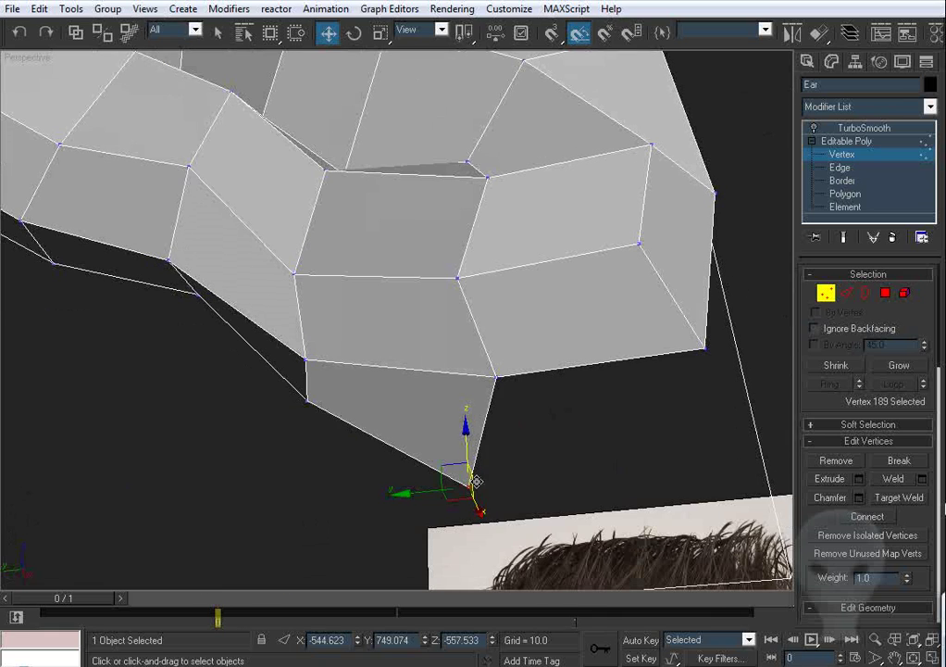
drag(433, 493, 458, 496)
drag(493, 433, 489, 372)
alt+middle_drag(489, 371, 510, 361)
drag(527, 251, 556, 267)
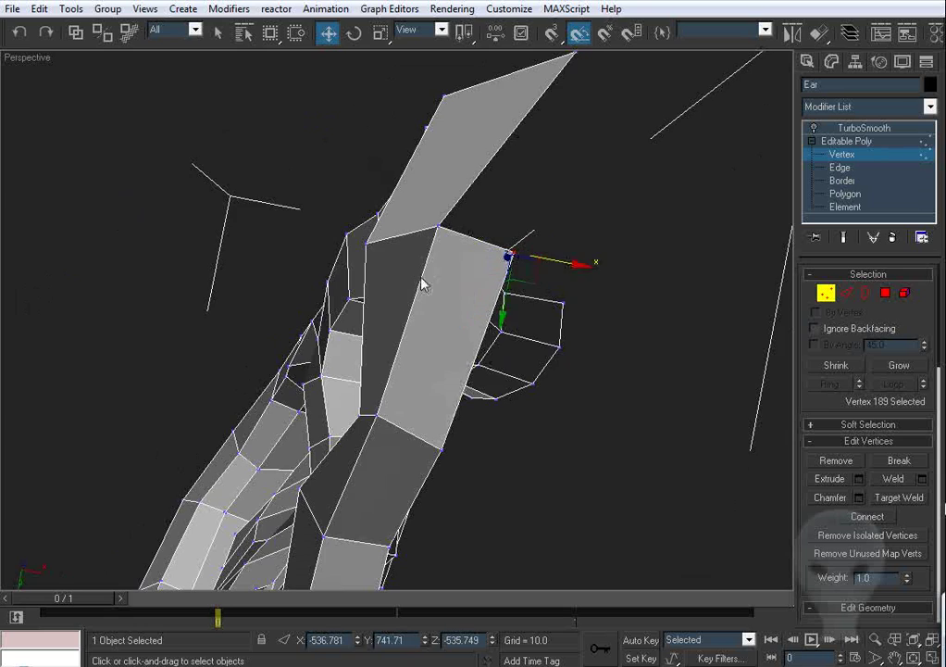
Step: Extend the end edge along the earlobe's bottom toward its front corner and target-weld the inner edge to the rim
alt+middle_drag(422, 281, 335, 306)
click(846, 293)
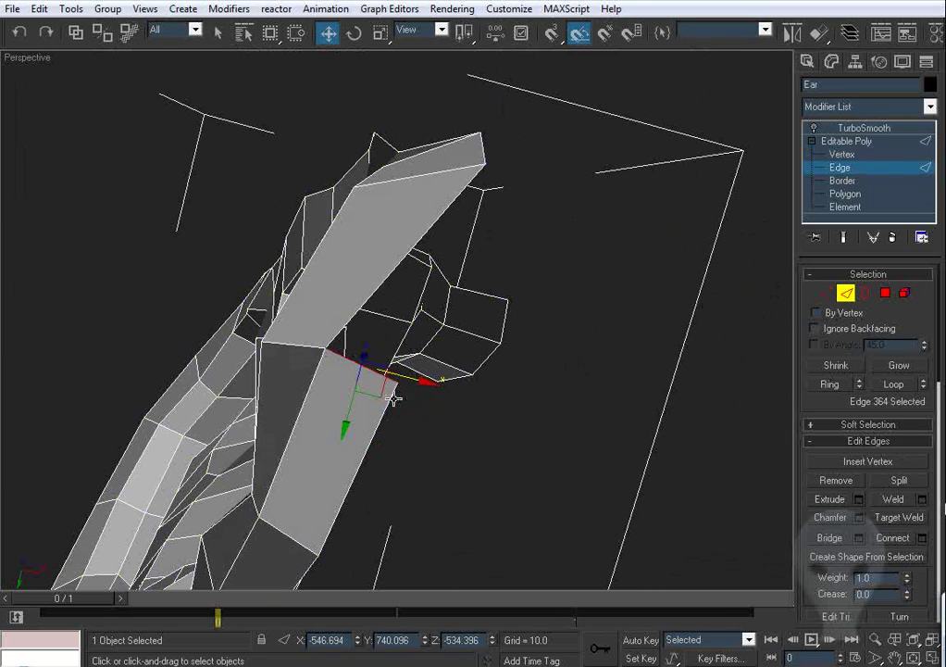
shift+drag(380, 391, 501, 276)
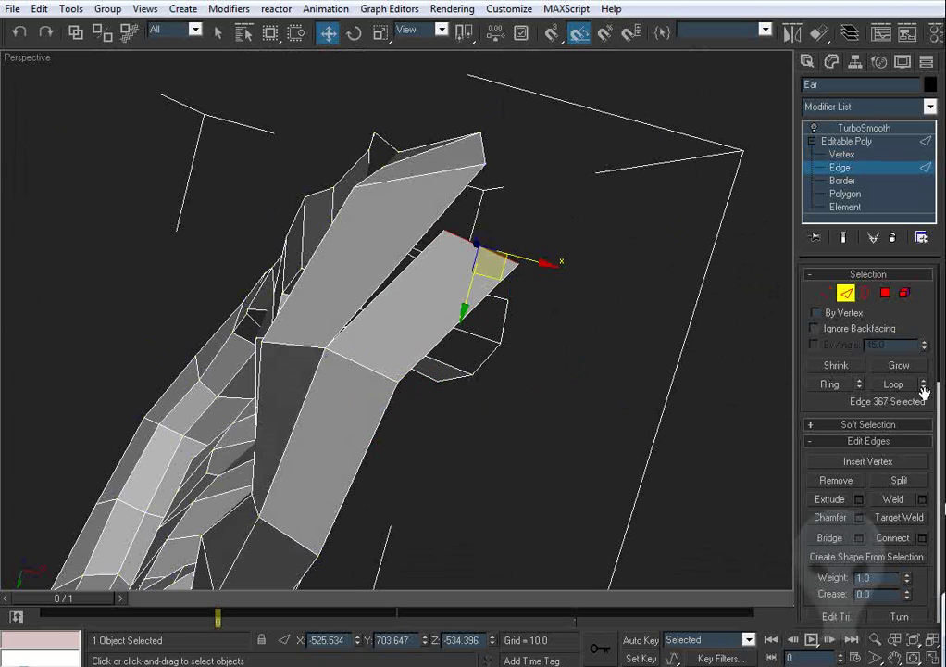
click(902, 523)
alt+middle_drag(592, 331, 490, 381)
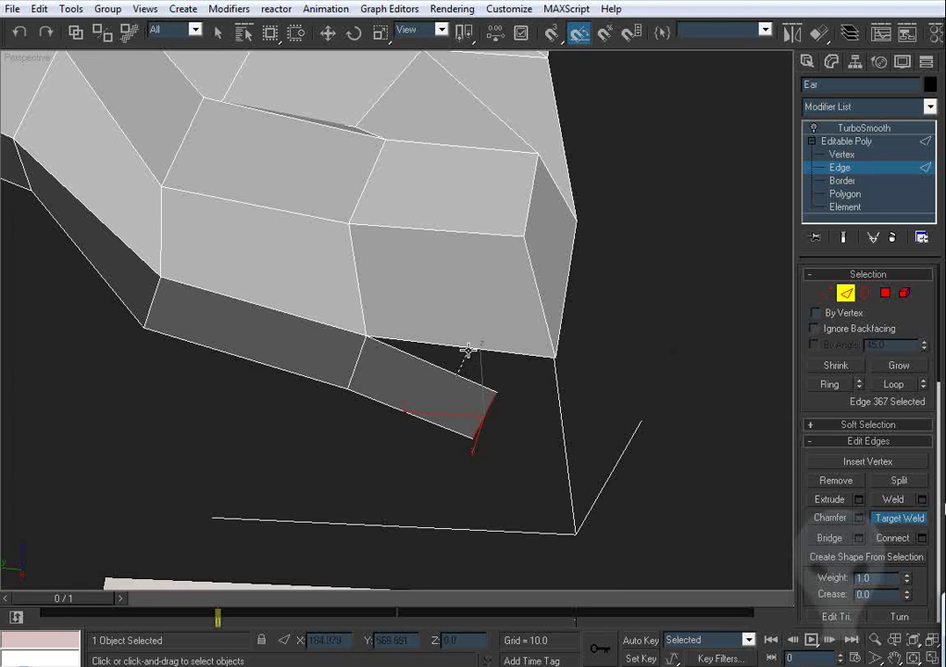
click(468, 350)
Step: Move the new outer end vertex up to follow the earlobe's front corner and push it along X toward the head
click(824, 293)
drag(634, 422, 427, 482)
alt+middle_drag(520, 469, 482, 410)
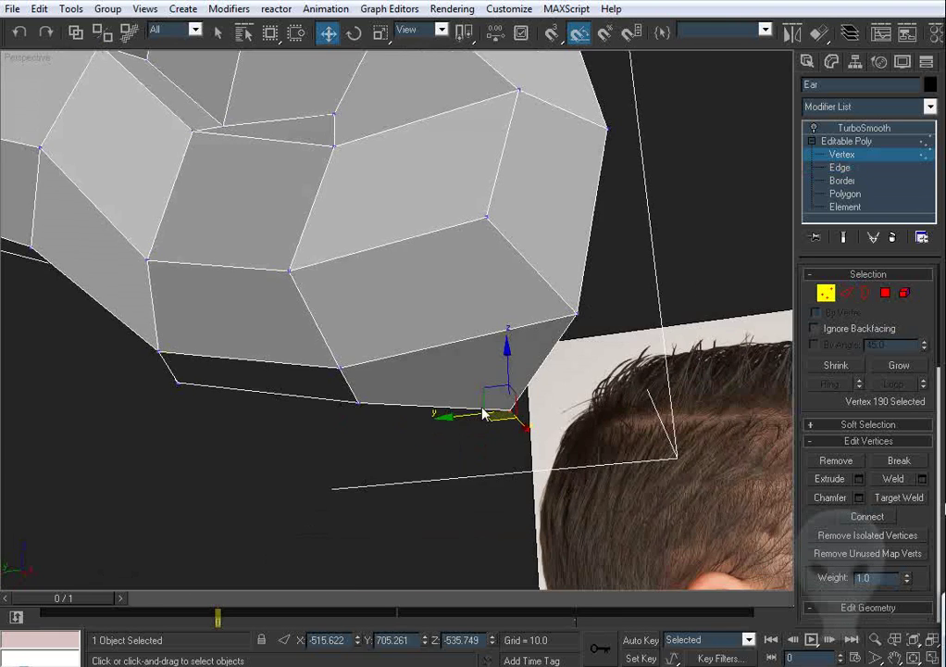
drag(486, 395, 562, 330)
alt+middle_drag(562, 330, 478, 239)
drag(505, 187, 549, 193)
Step: Even out the strip's depth under the earlobe, shifting the inner corner vertex outward and the two outer vertices to about X -531 and -507
drag(414, 197, 398, 198)
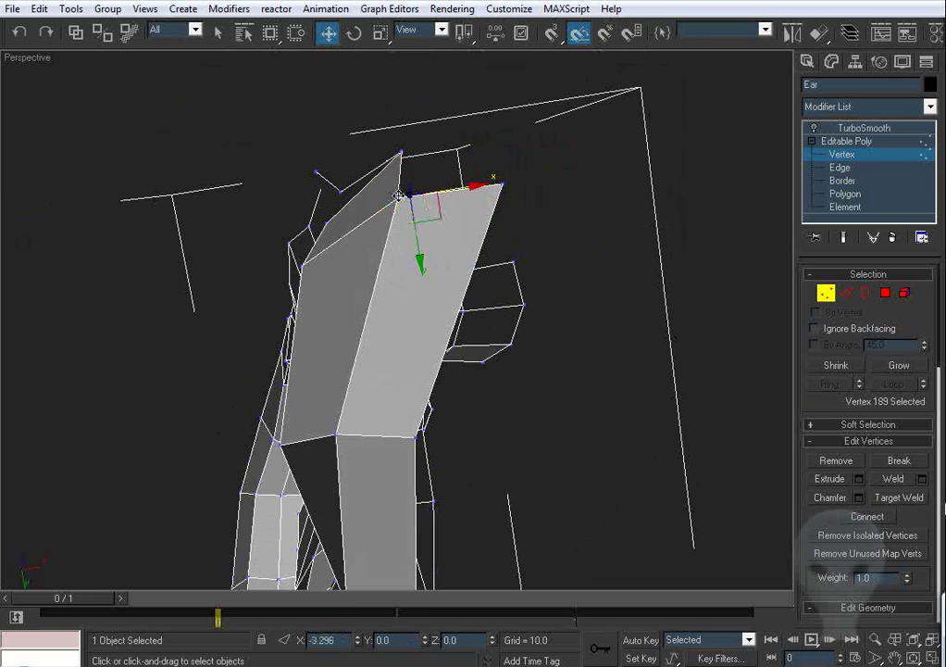
middle_drag(442, 343, 455, 270)
drag(442, 293, 461, 290)
middle_drag(503, 261, 500, 379)
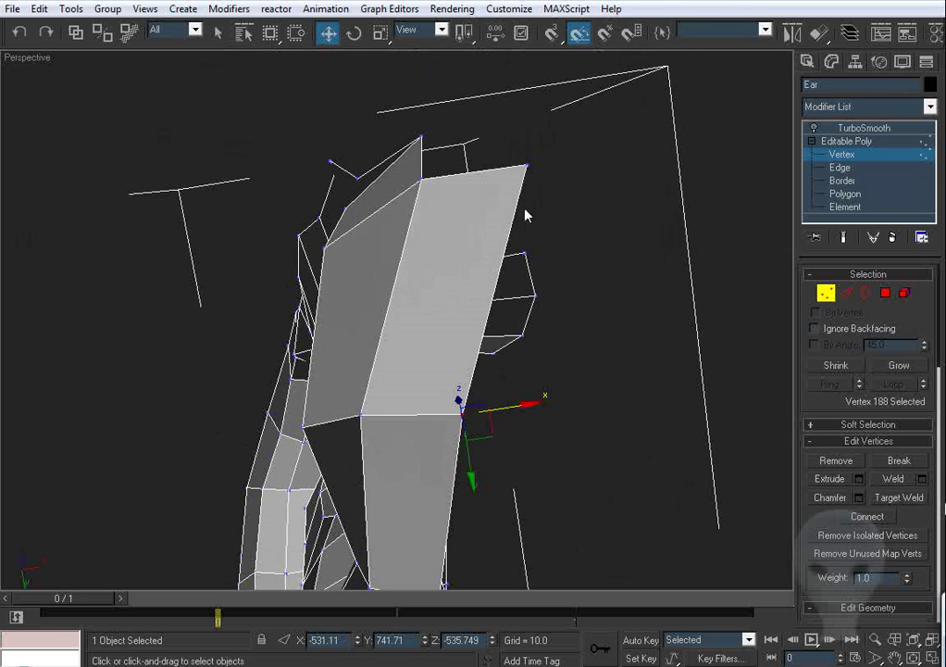
click(526, 164)
drag(527, 164, 512, 172)
alt+middle_drag(512, 172, 598, 342)
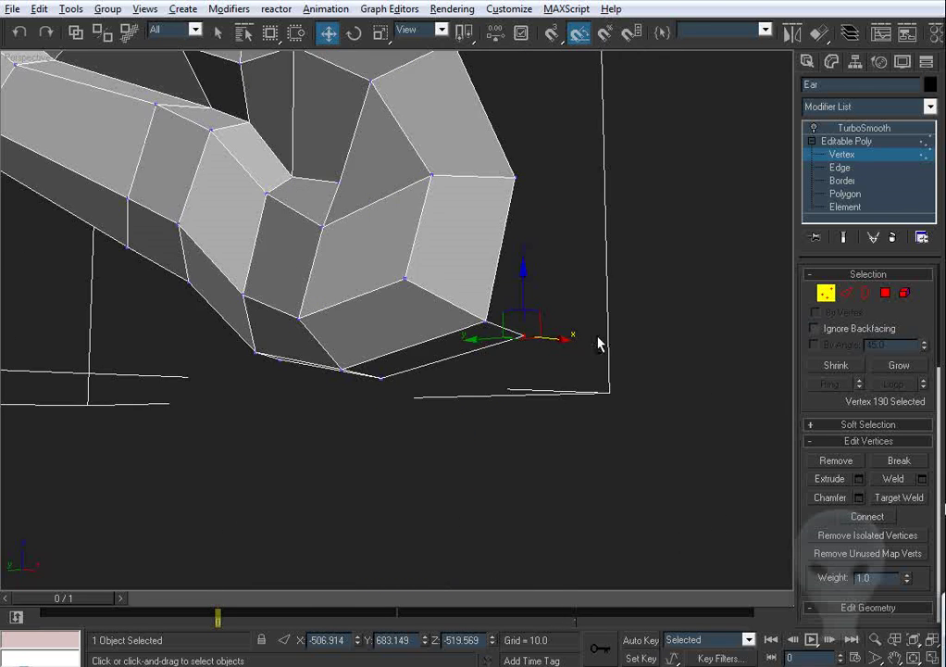
Step: Compare the strip under the earlobe with the side photo in the left view
key(l)
key(z)
scroll(612, 363, down, 3)
middle_drag(600, 404, 624, 420)
scroll(538, 379, up, 1)
key(p)
key(z)
Step: Extend the strip's end edge up the earlobe's front side and target-weld the new polygon's inner edge to the rim
alt+middle_drag(539, 379, 399, 280)
click(848, 293)
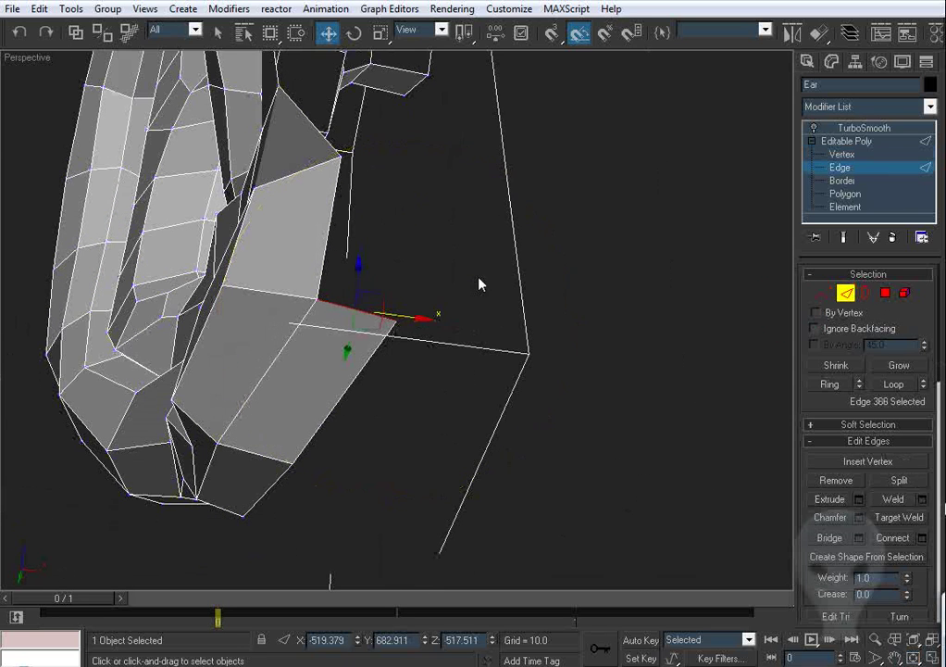
alt+middle_drag(479, 280, 560, 321)
middle_drag(334, 255, 437, 364)
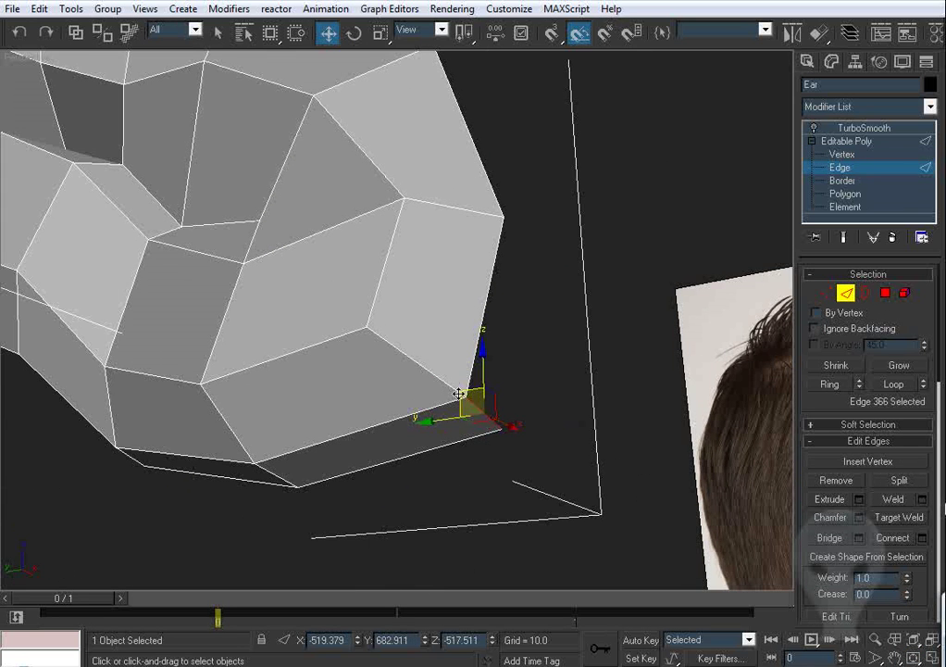
shift+drag(461, 395, 523, 249)
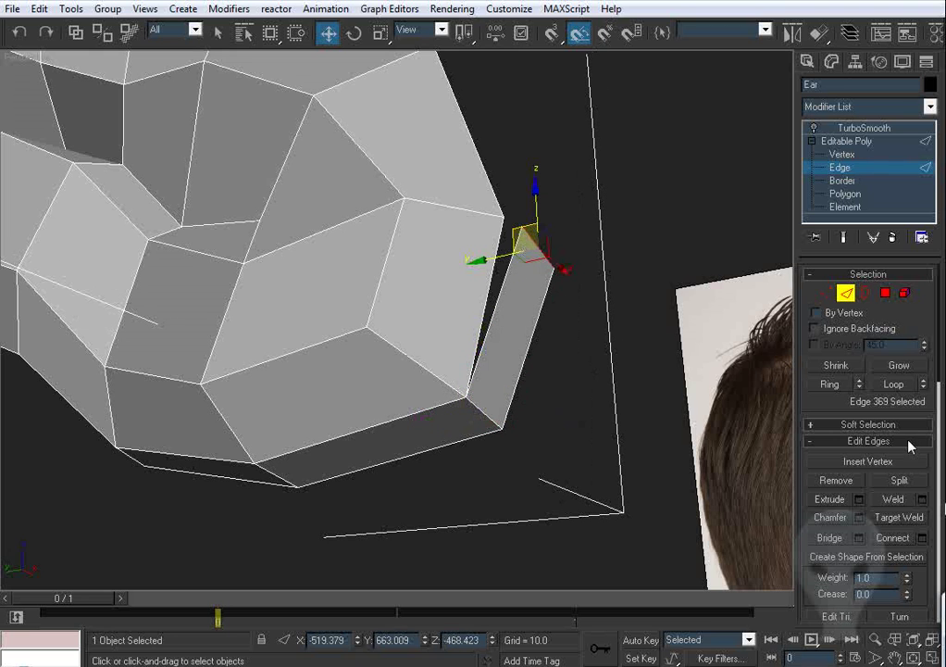
click(900, 520)
alt+middle_drag(606, 418, 495, 333)
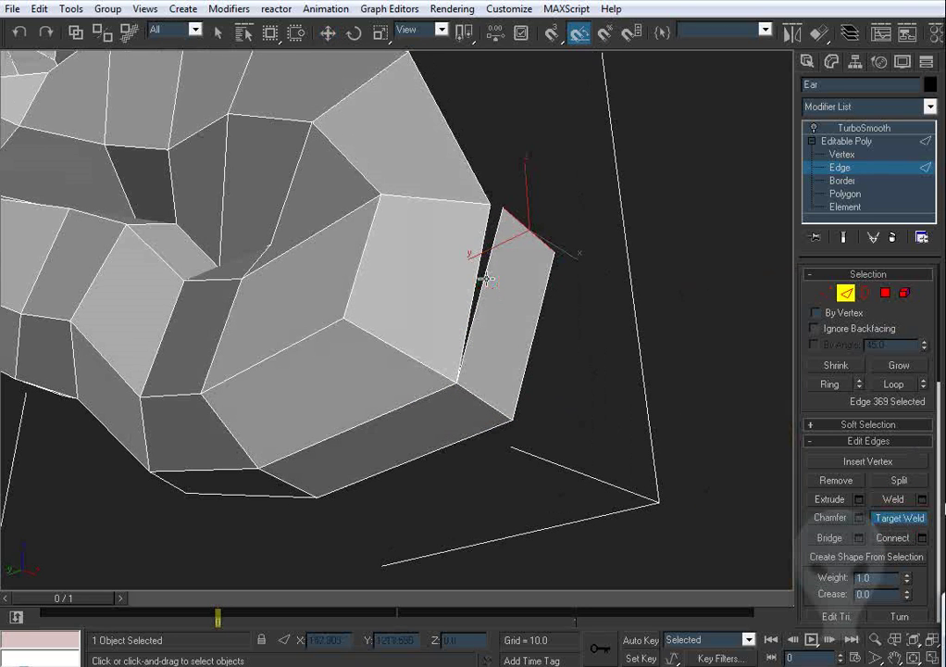
click(478, 281)
Step: Place the new outer end vertex at about Y 662, Z -464 in the left view to match the earlobe in the photo
middle_drag(480, 285, 441, 367)
click(826, 294)
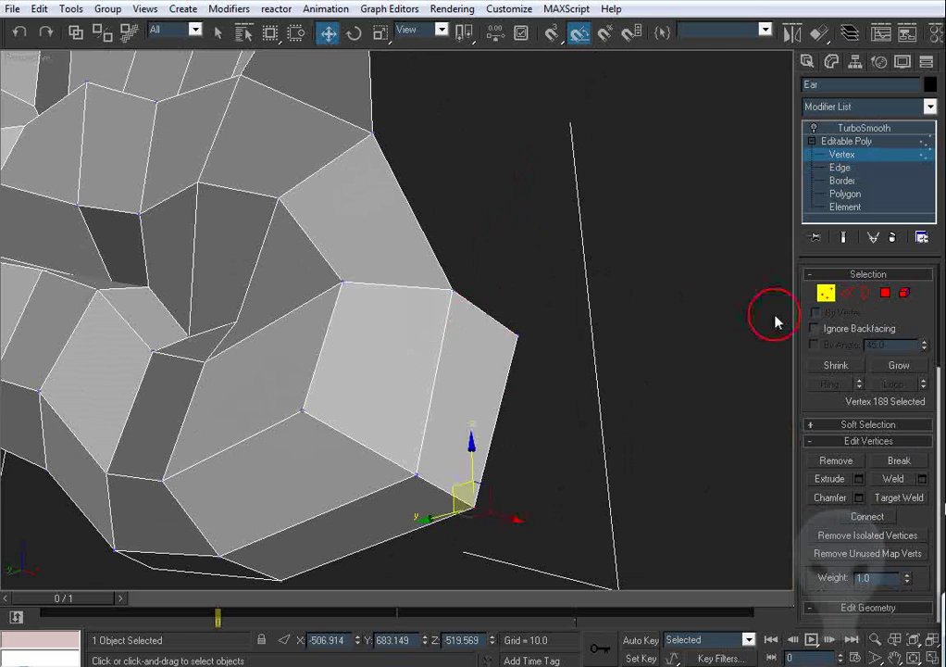
alt+middle_drag(775, 318, 656, 346)
drag(494, 337, 493, 338)
alt+middle_drag(490, 338, 520, 330)
key(l)
key(z)
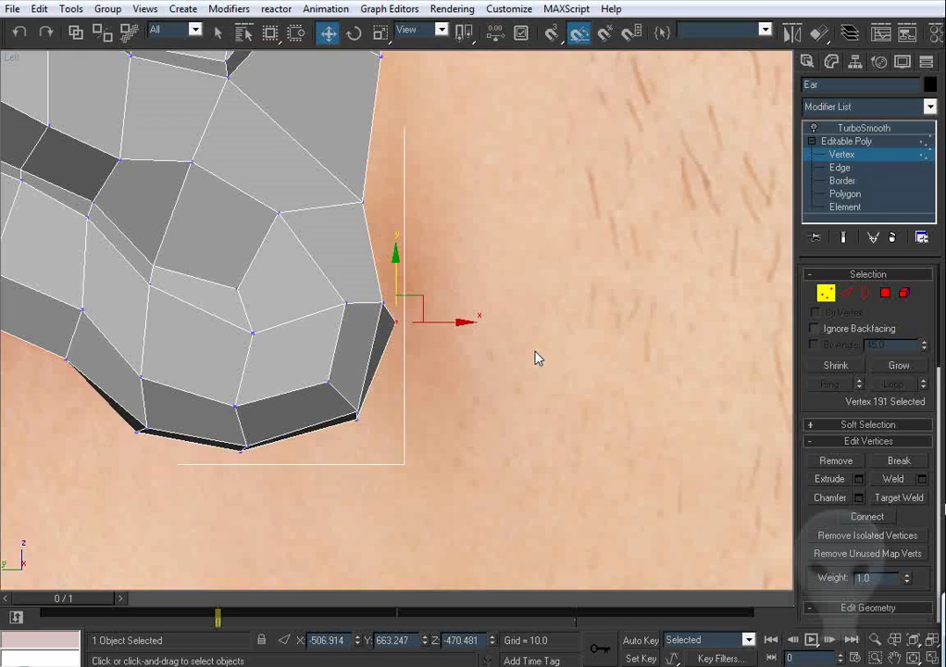
middle_drag(452, 344, 544, 399)
drag(514, 360, 519, 348)
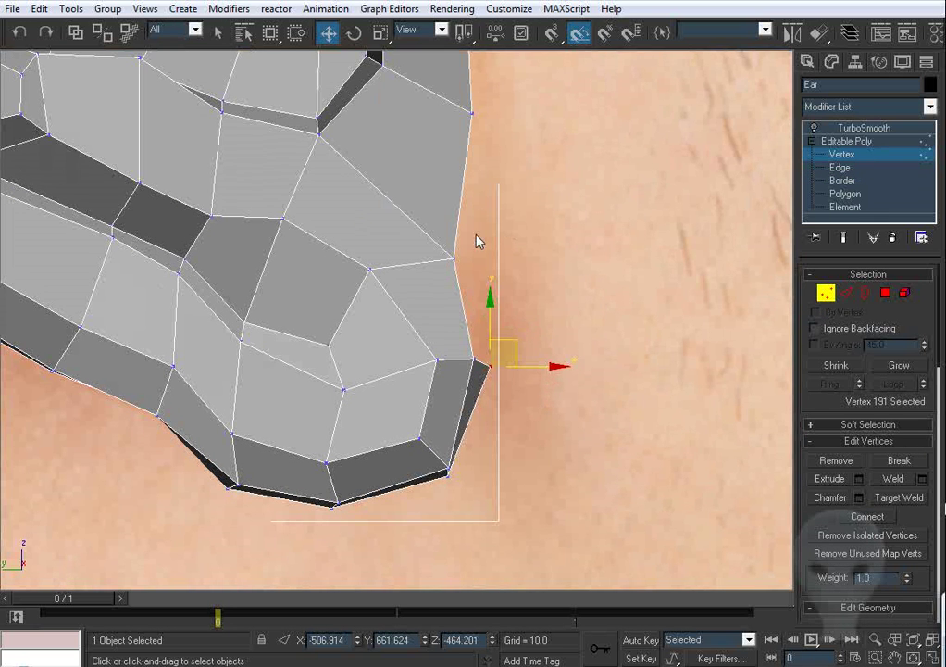
Step: Extend the strip's end edge up to the next rim corner where the earlobe meets the cheek and target-weld its inner edge
key(period)
middle_drag(523, 224, 481, 258)
key(comma)
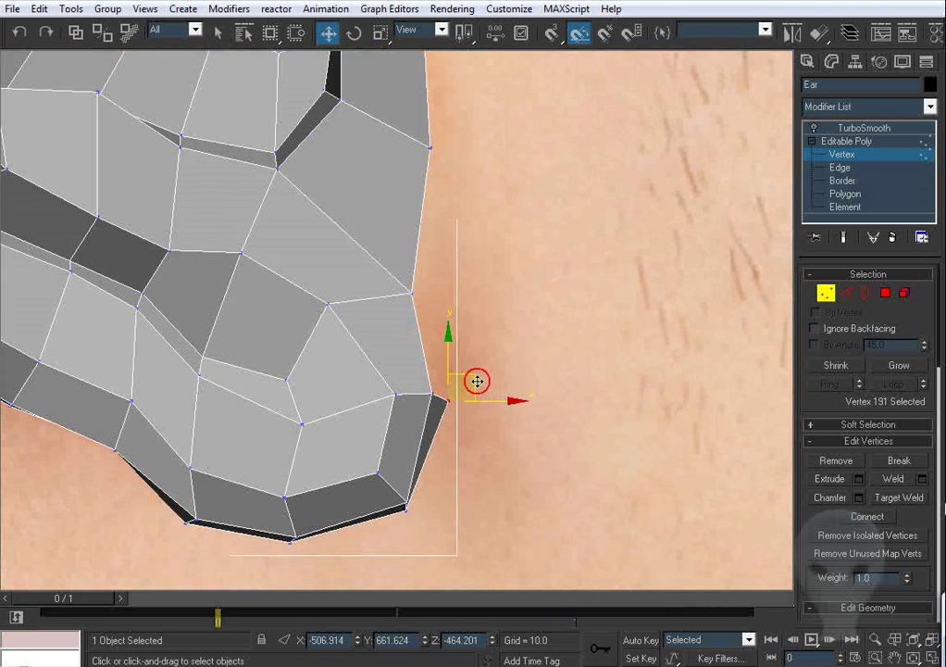
drag(477, 380, 457, 269)
click(851, 293)
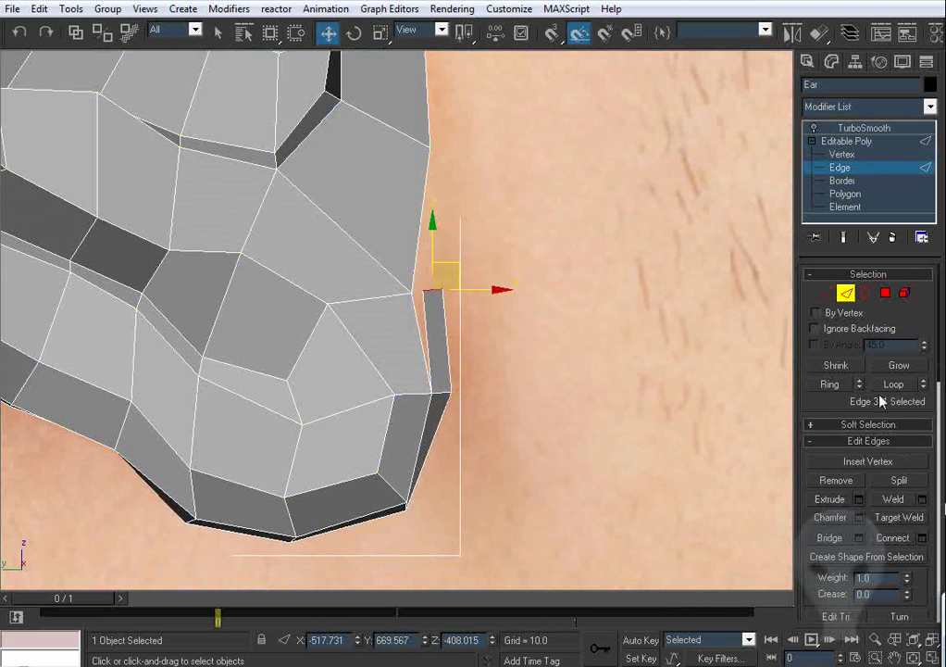
click(904, 518)
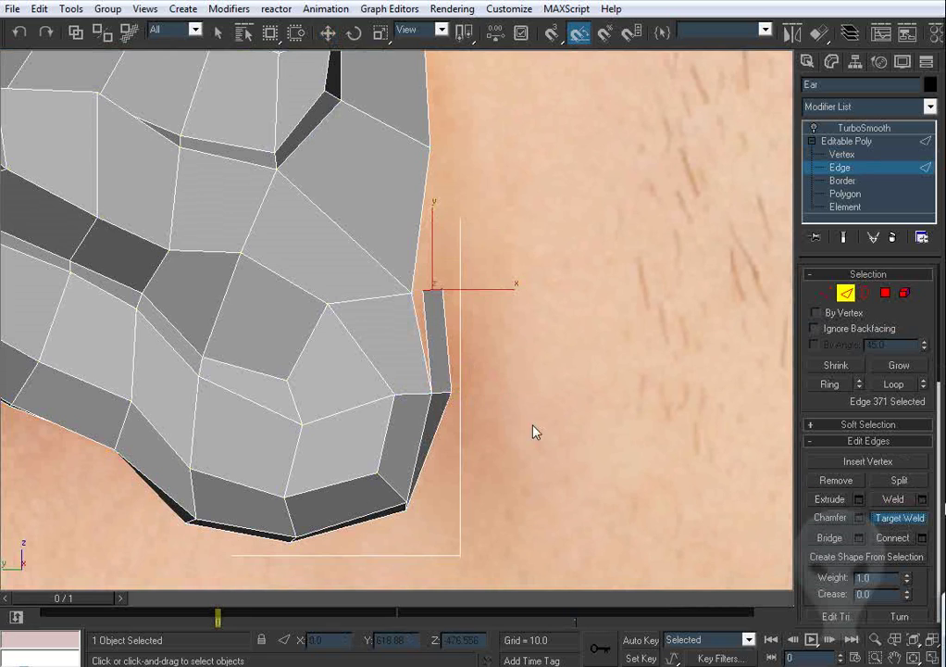
click(429, 335)
click(420, 336)
Step: Move the new outer end vertex to about Y 650, Z -423 and nudge the adjoining rim corner to about Y 679, Z -406
click(816, 293)
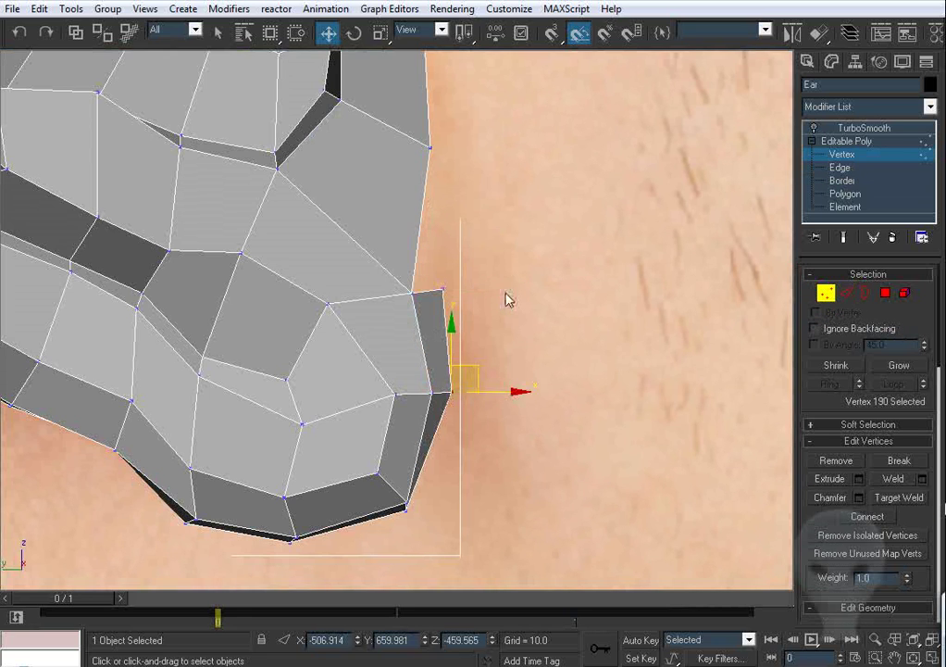
drag(471, 268, 502, 298)
middle_drag(439, 302, 452, 341)
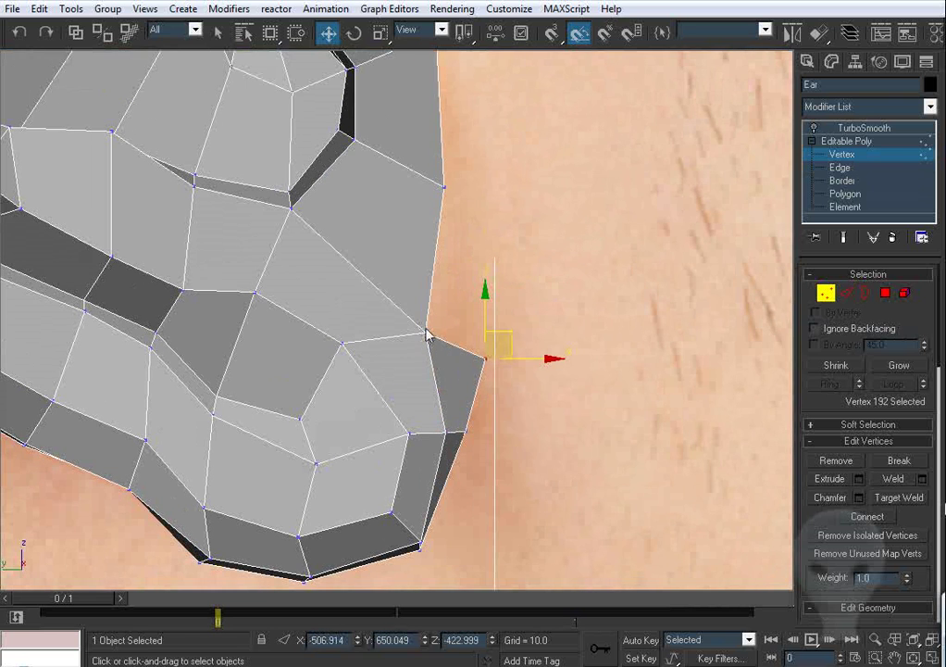
drag(427, 332, 426, 325)
Step: Inspect the ear's outline against the side photo in the left view and the earlobe strip's depth from the front in perspective
scroll(444, 311, down, 5)
middle_drag(455, 274, 469, 331)
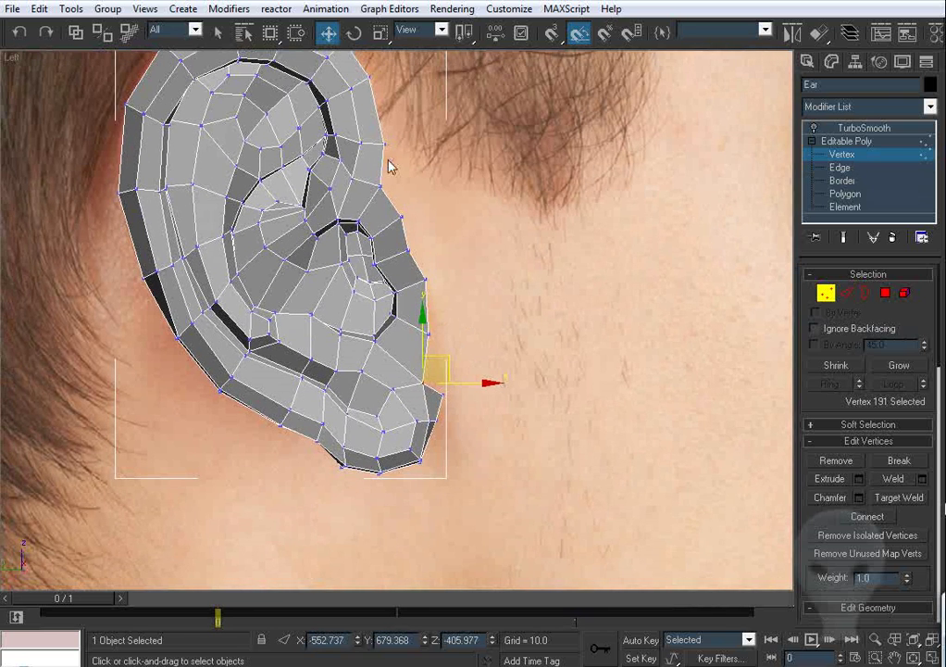
scroll(435, 357, up, 3)
middle_drag(468, 446, 473, 318)
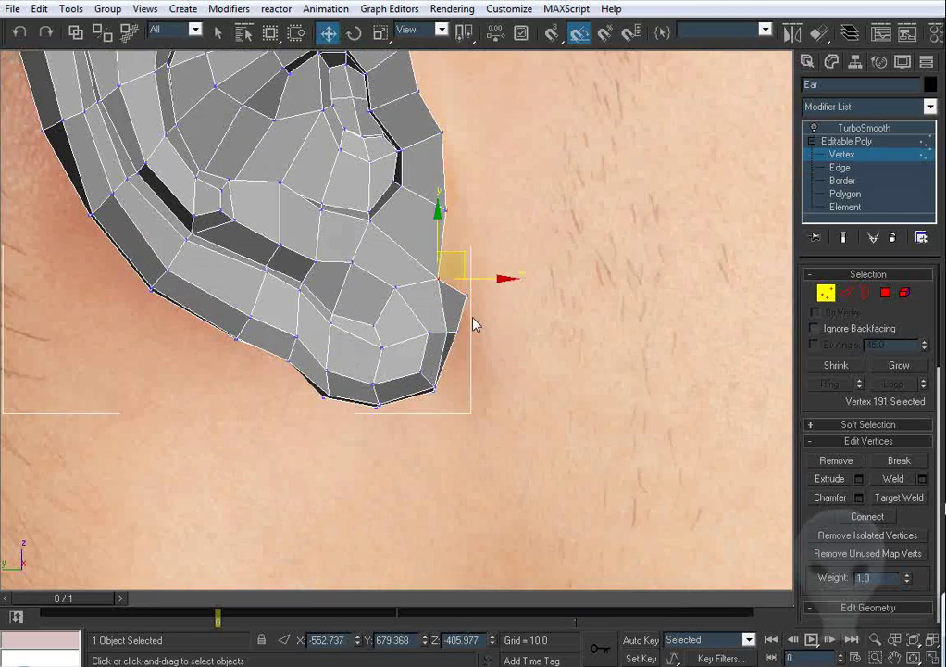
middle_drag(472, 267, 518, 381)
middle_drag(445, 108, 477, 287)
key(p)
key(ctrl+r)
key(z)
drag(479, 300, 340, 287)
scroll(444, 292, down, 10)
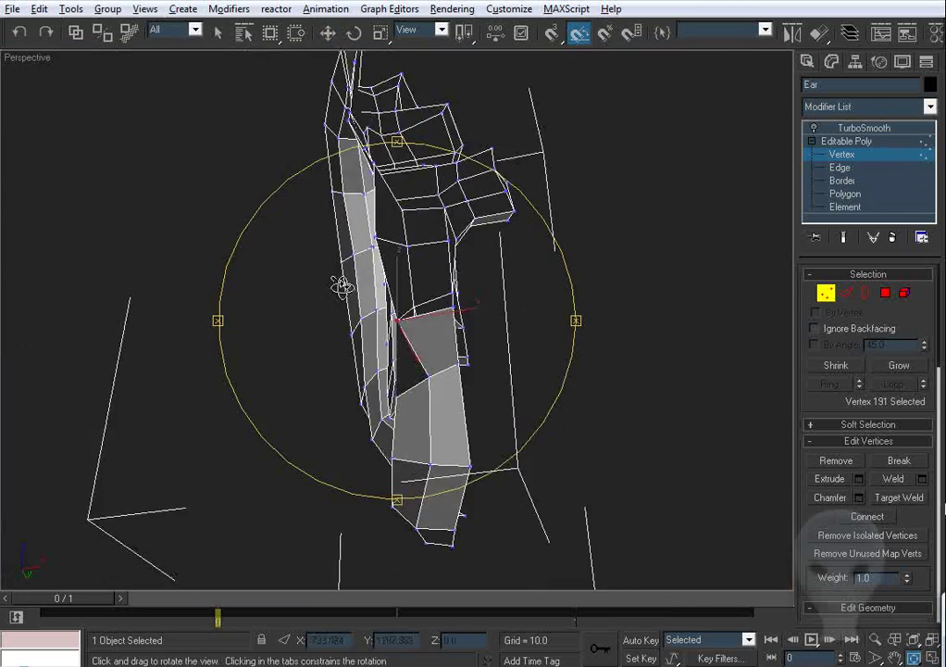
Step: Shift the two inner strip vertices on the earlobe's front side outward along X, placing the lower one at about -535
middle_drag(429, 332, 423, 279)
right_click(423, 280)
click(452, 322)
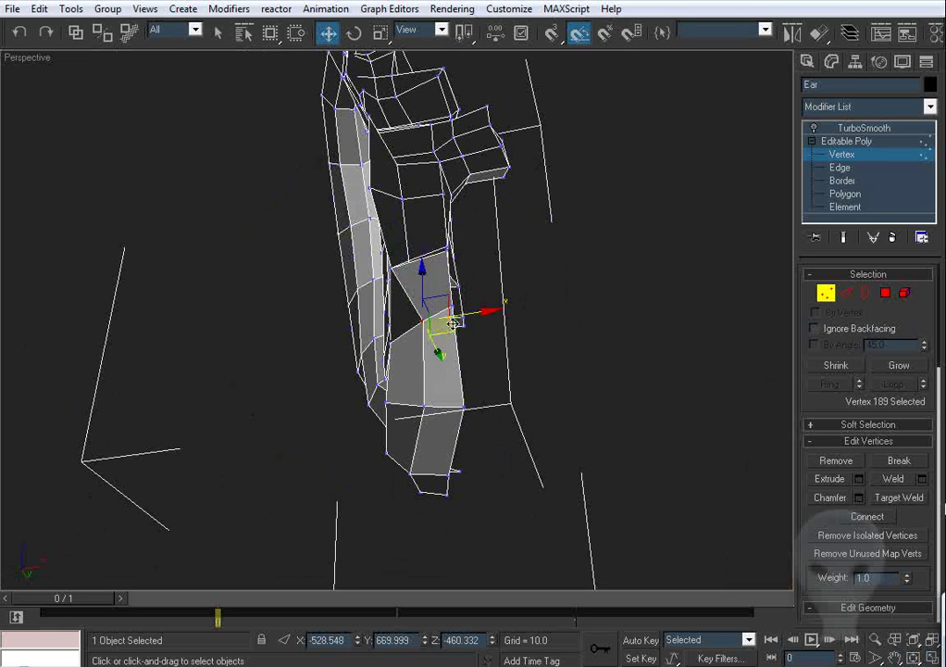
drag(425, 406, 416, 407)
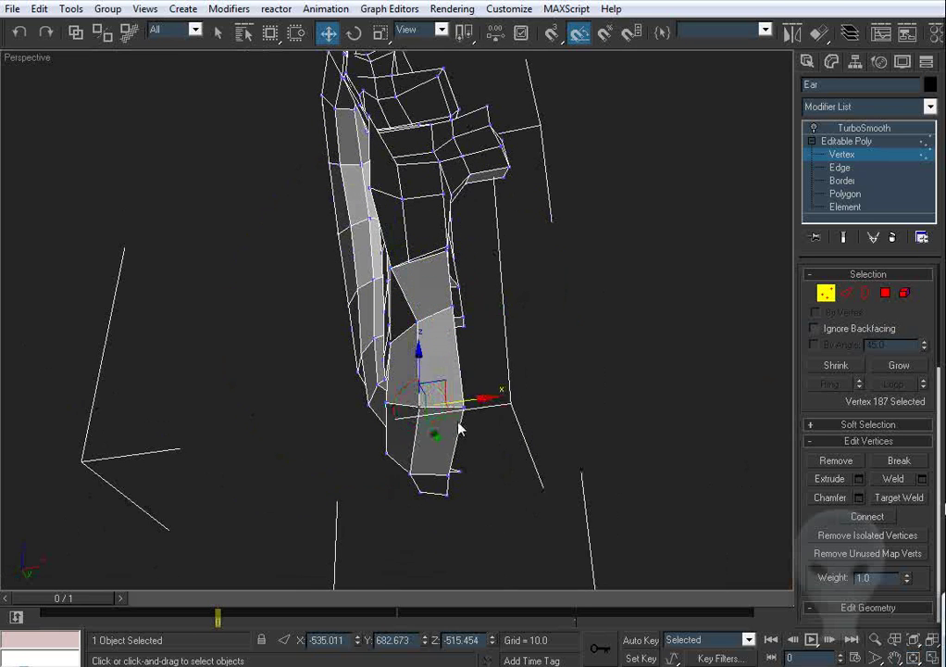
Step: Shift the outer vertex at the earlobe's front corner slightly outward and backward in the XY plane to smooth the strip
middle_drag(460, 429, 458, 339)
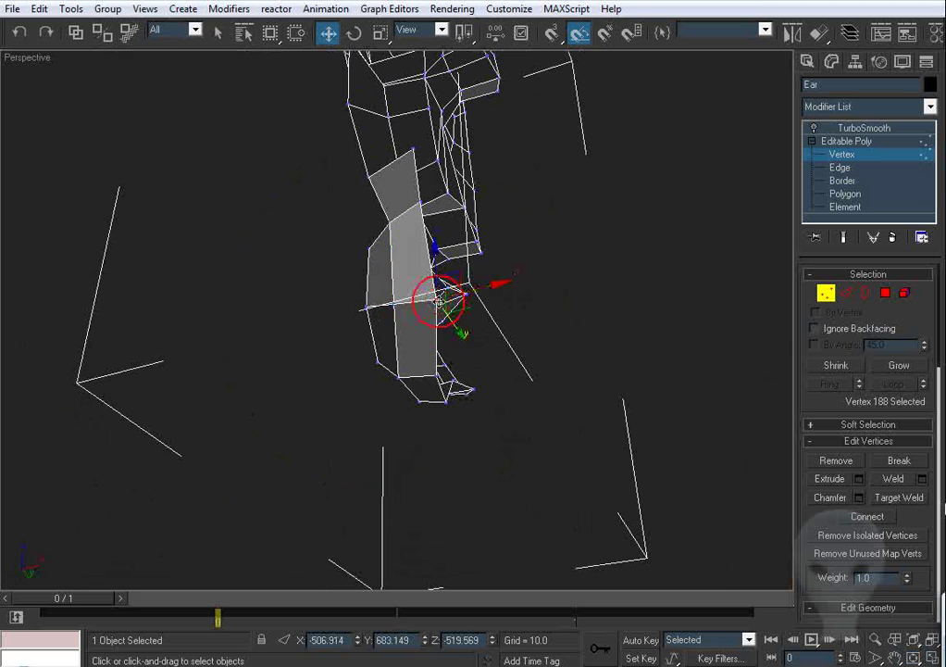
alt+middle_drag(439, 302, 395, 366)
scroll(395, 365, up, 5)
mouse_move(321, 354)
alt+middle_down()
mouse_move(482, 224)
mouse_move(459, 283)
alt+middle_up()
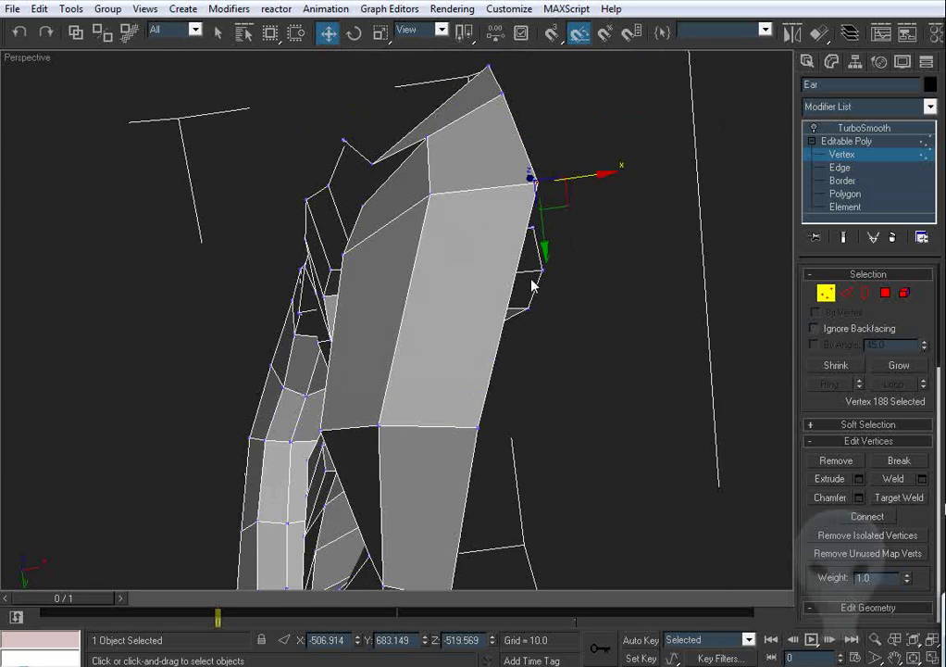
alt+middle_drag(531, 285, 553, 180)
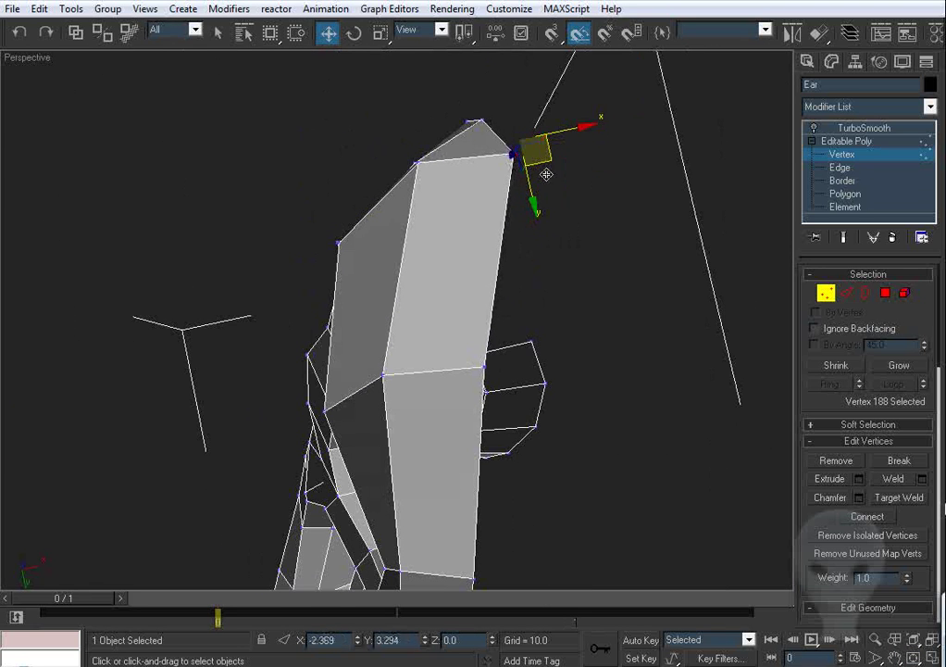
alt+middle_drag(430, 215, 470, 179)
Step: Examine the earlobe strip and the whole ear's shape from the front, the side and in perspective
click(546, 294)
scroll(495, 290, down, 4)
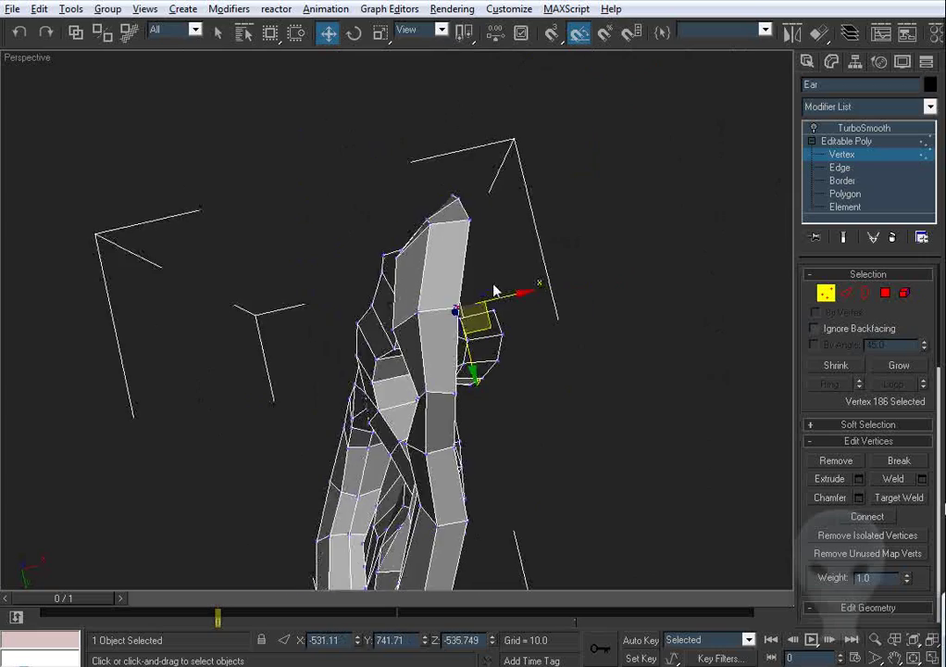
alt+middle_drag(496, 291, 410, 374)
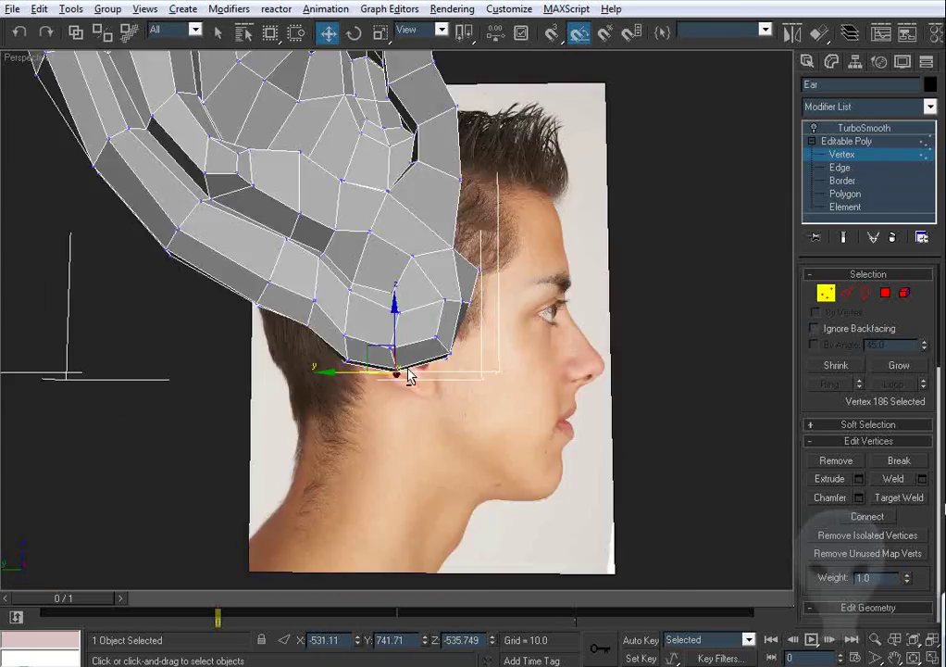
key(l)
key(z)
scroll(463, 365, down, 4)
middle_drag(372, 213, 444, 394)
key(p)
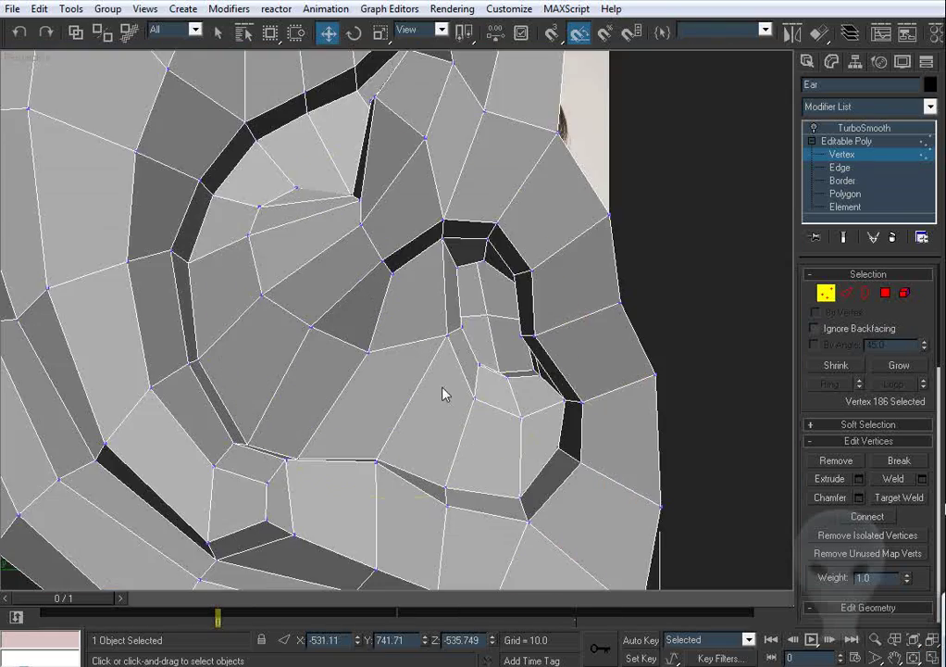
key(z)
key(ctrl+r)
drag(445, 394, 404, 325)
scroll(406, 325, down, 5)
middle_drag(421, 306, 545, 478)
Step: Compare the ear's outline with the side photo in the left view and select the outer rim edge at the upper front
click(844, 296)
key(w)
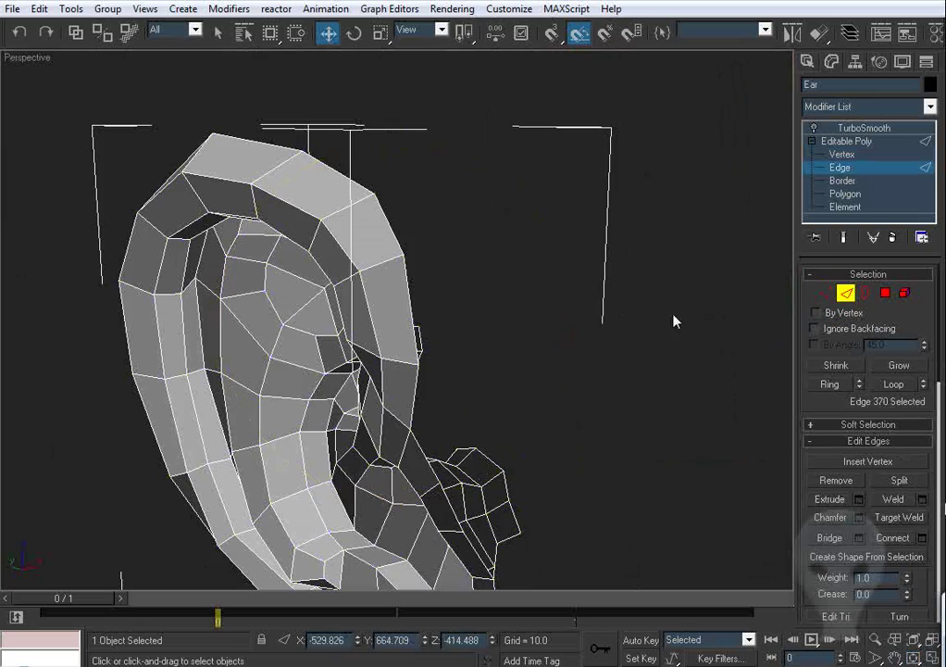
click(611, 324)
alt+middle_drag(602, 325, 567, 359)
key(l)
key(z)
middle_drag(500, 283, 499, 311)
key(period)
scroll(490, 290, up, 4)
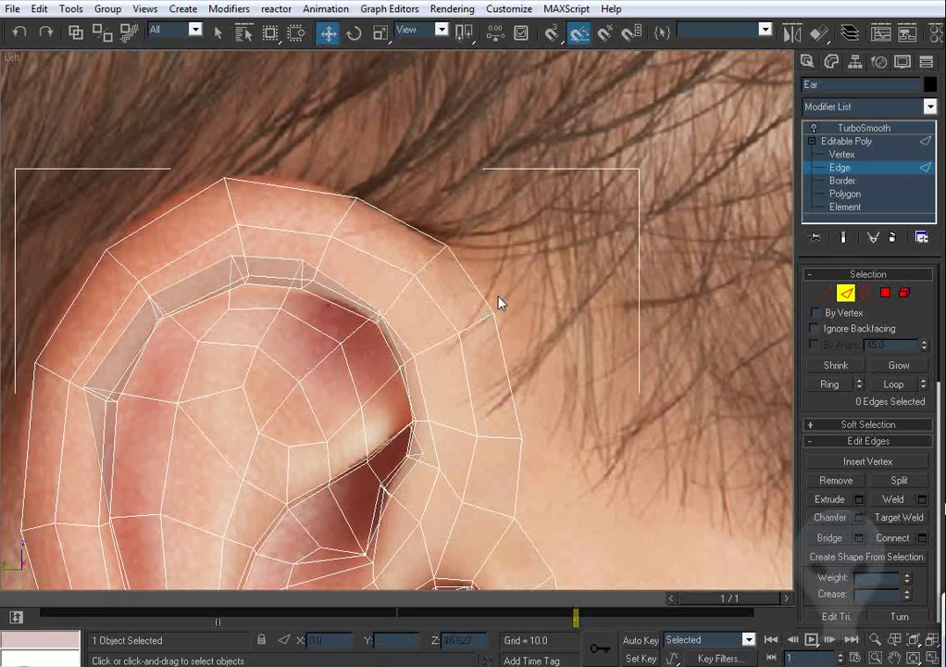
click(401, 218)
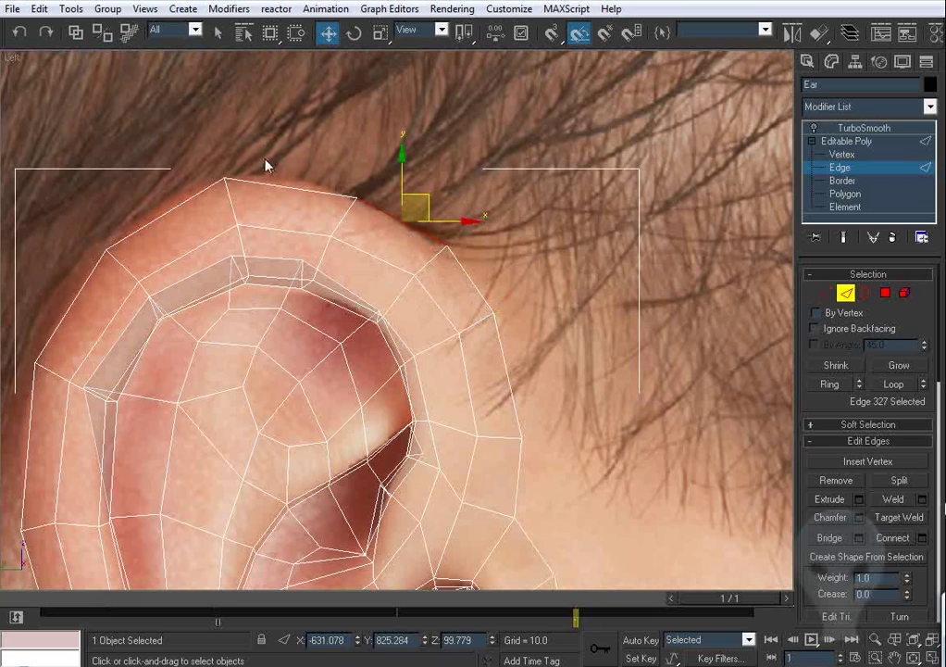
middle_drag(266, 165, 376, 81)
scroll(370, 148, down, 4)
middle_drag(501, 320, 404, 172)
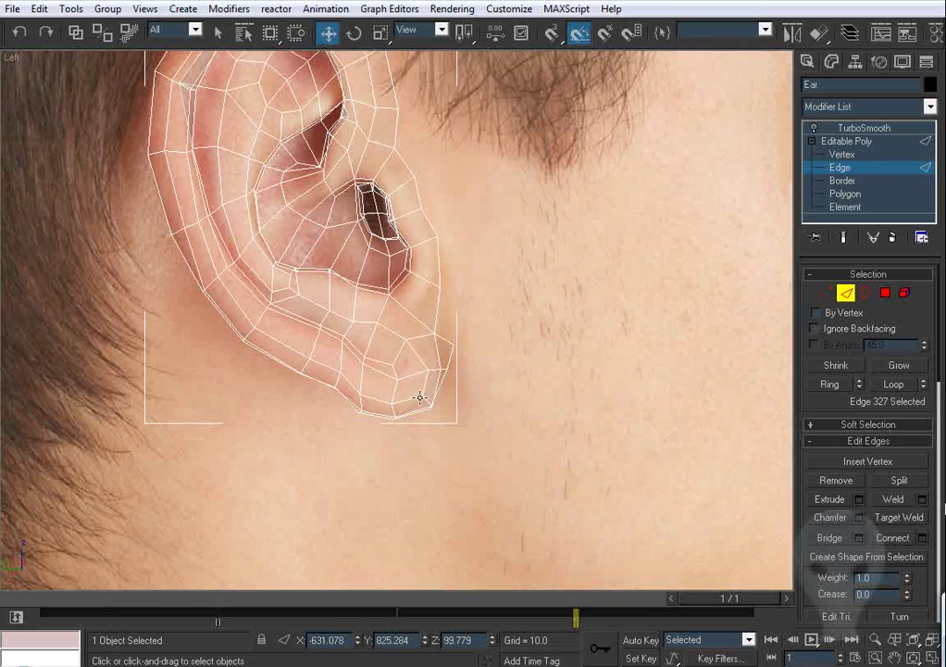
middle_drag(388, 242, 398, 385)
middle_drag(348, 161, 385, 267)
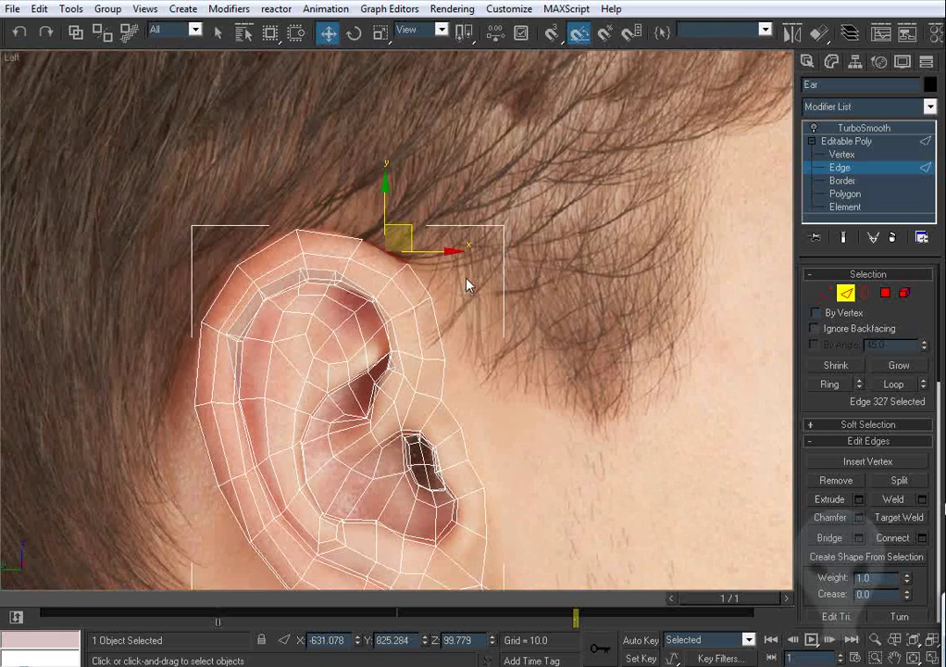
scroll(463, 301, up, 4)
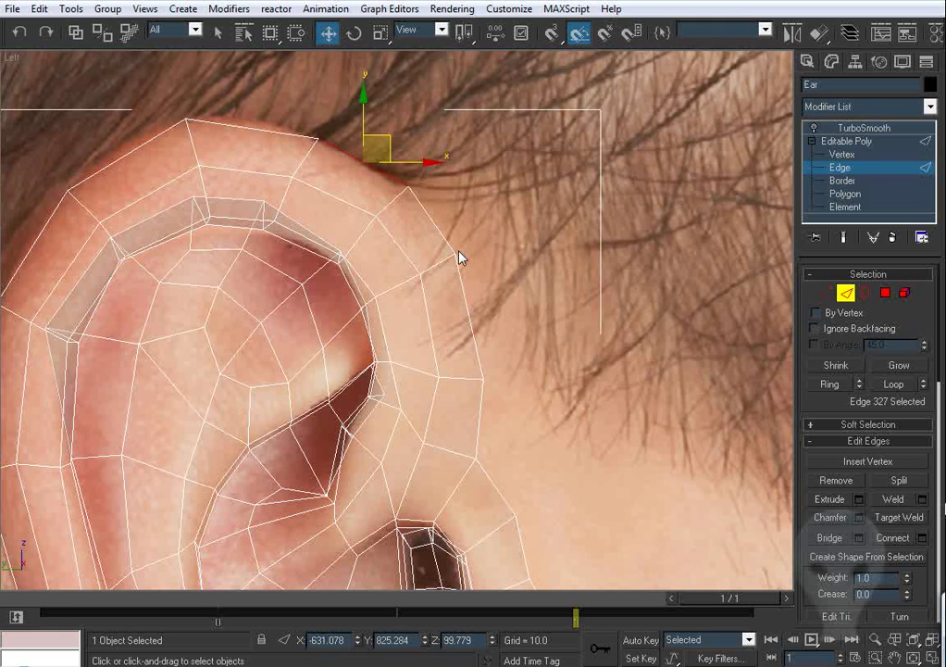
Step: Extrude the selected rim edge toward the head in the XY plane and lower it to about X -599, Y 849, Z 90
key(p)
key(ctrl+r)
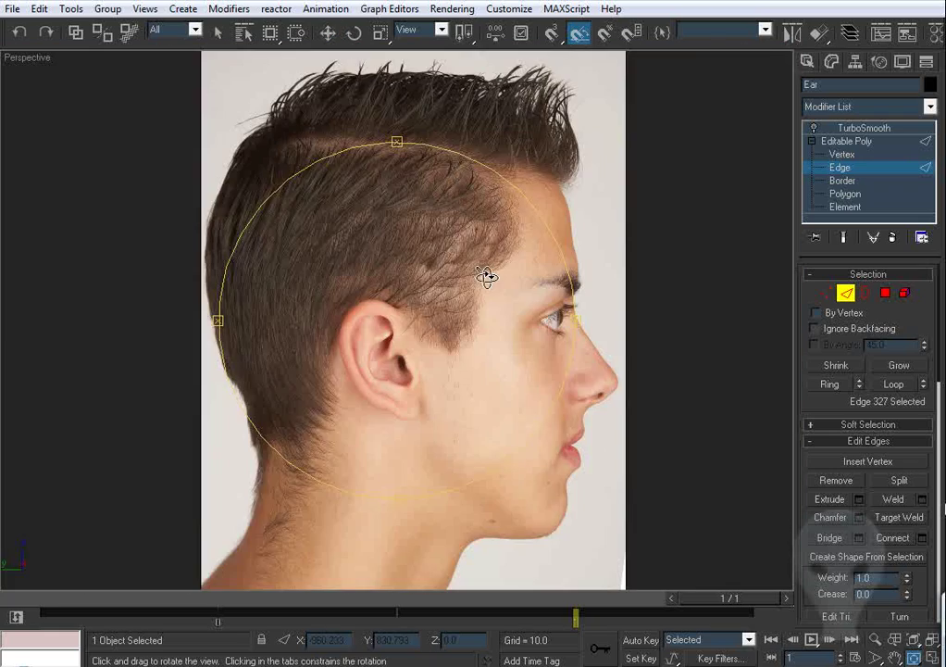
drag(488, 279, 420, 284)
key(z)
scroll(418, 286, down, 5)
key(comma)
alt+middle_drag(420, 284, 439, 353)
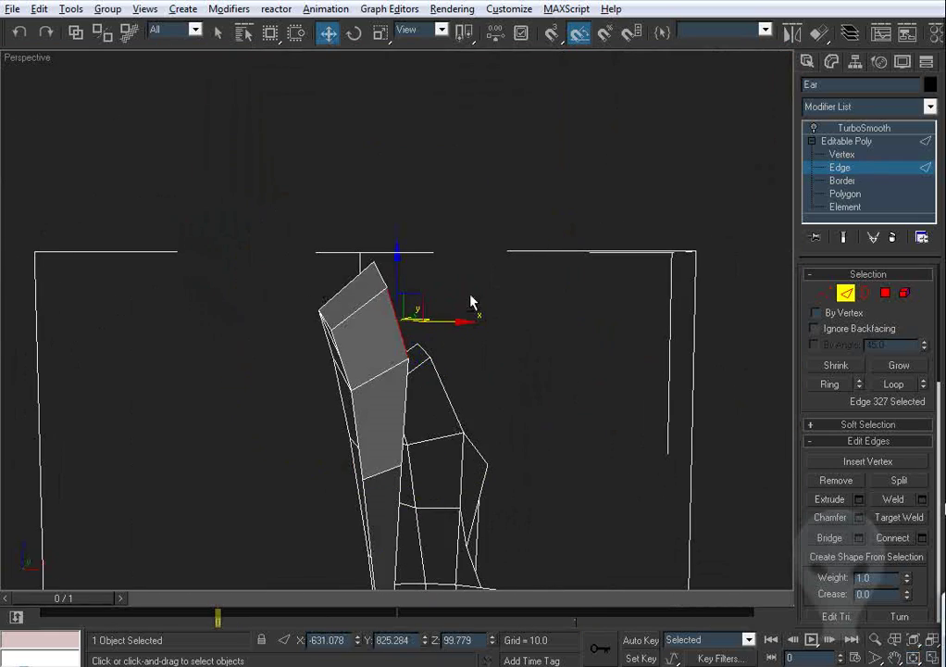
alt+middle_drag(471, 295, 468, 441)
alt+middle_drag(473, 336, 459, 346)
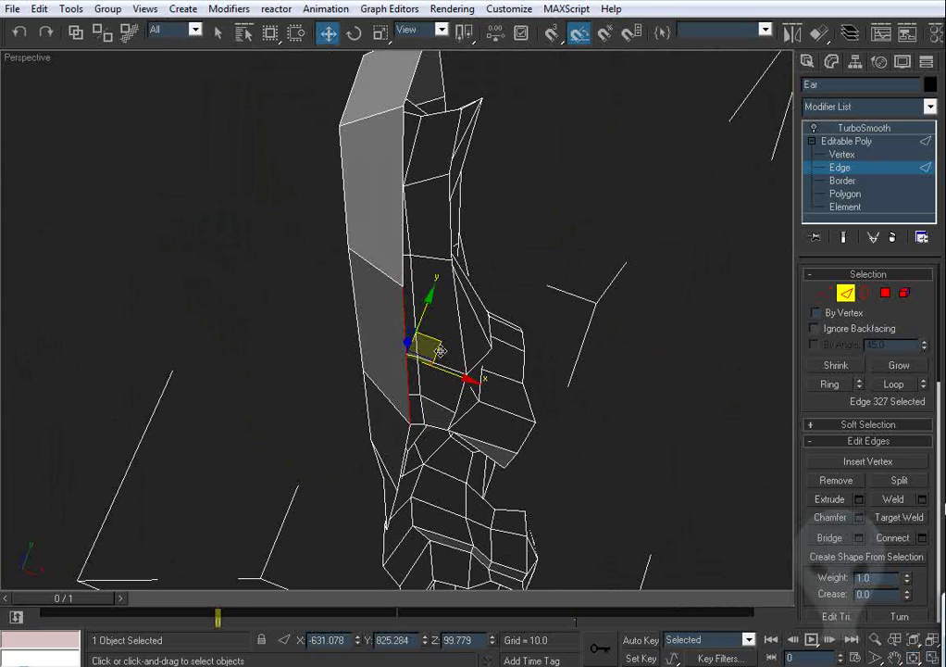
shift+drag(440, 351, 494, 351)
alt+middle_drag(505, 349, 314, 299)
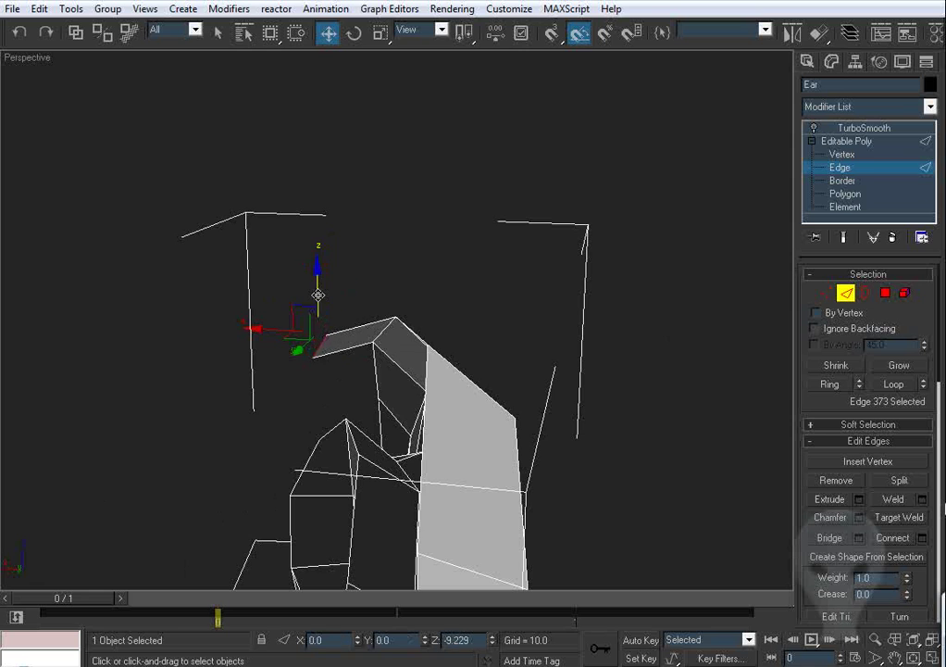
drag(318, 295, 318, 304)
alt+middle_drag(459, 326, 161, 380)
mouse_move(416, 326)
alt+middle_down()
mouse_move(389, 351)
mouse_move(409, 325)
alt+middle_up()
mouse_move(500, 361)
alt+middle_down()
mouse_move(498, 257)
mouse_move(482, 290)
mouse_move(501, 384)
alt+middle_up()
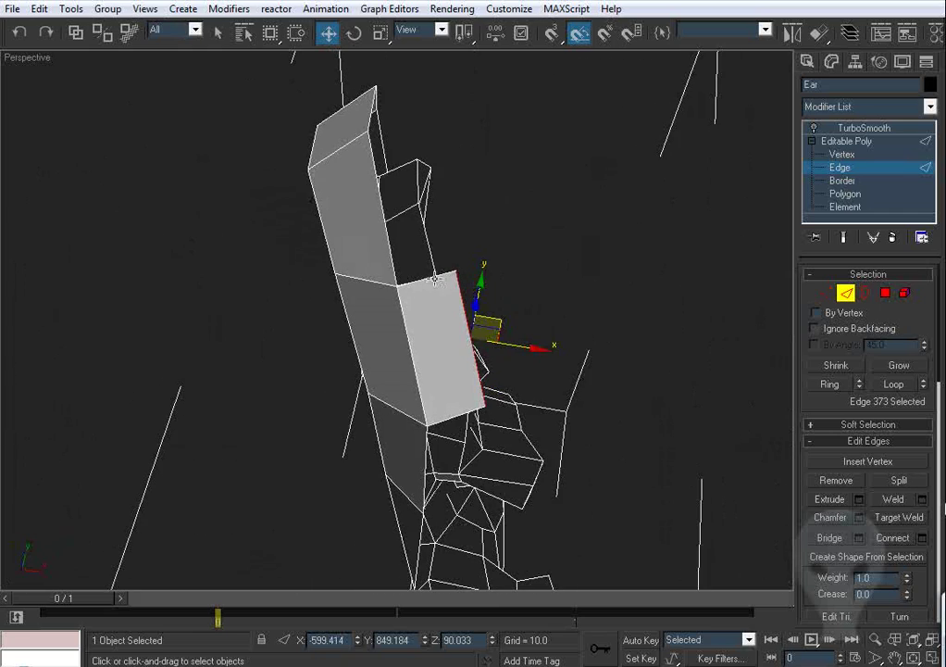
Step: Extrude the next three outer rim edges over the ear's top and back toward the head, lowering the new edges slightly along Z
click(433, 278)
alt+middle_drag(433, 278, 301, 257)
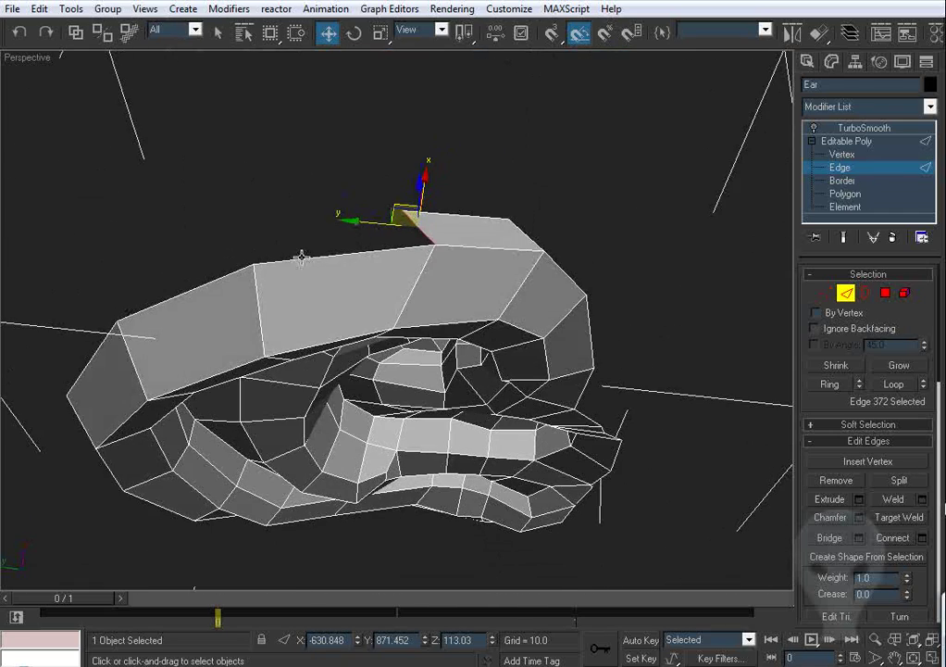
click(302, 257)
ctrl+click(215, 277)
alt+middle_drag(182, 340, 406, 296)
ctrl+click(369, 255)
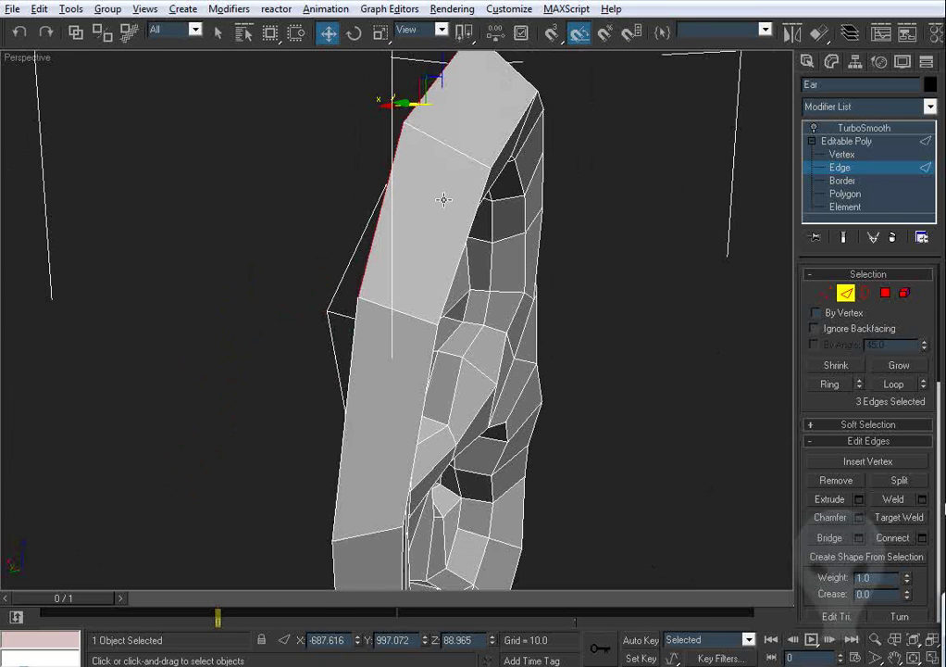
alt+middle_drag(443, 199, 455, 220)
scroll(495, 139, down, 3)
middle_drag(495, 139, 475, 212)
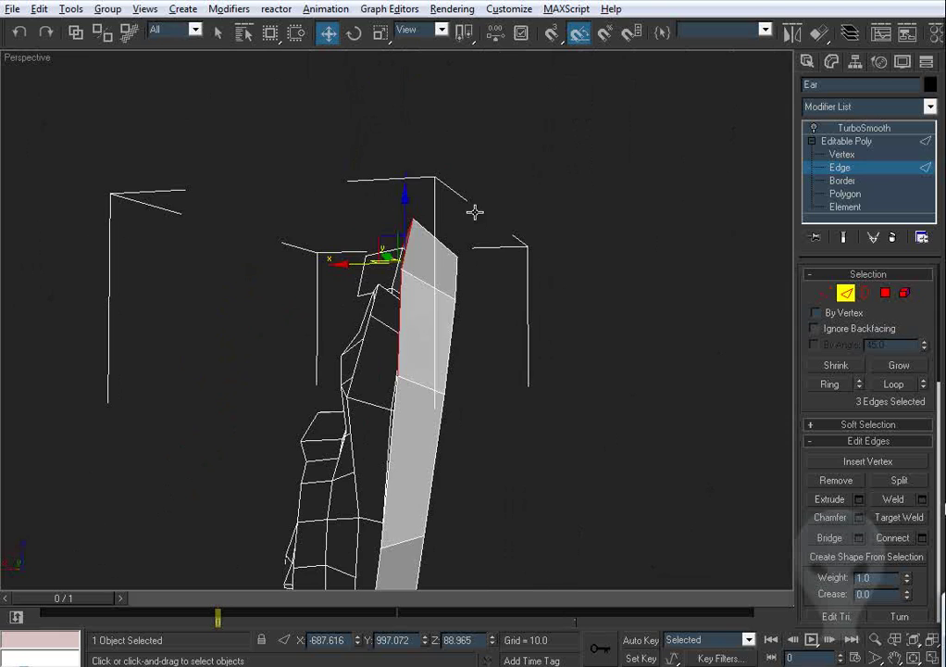
alt+middle_drag(395, 228, 346, 251)
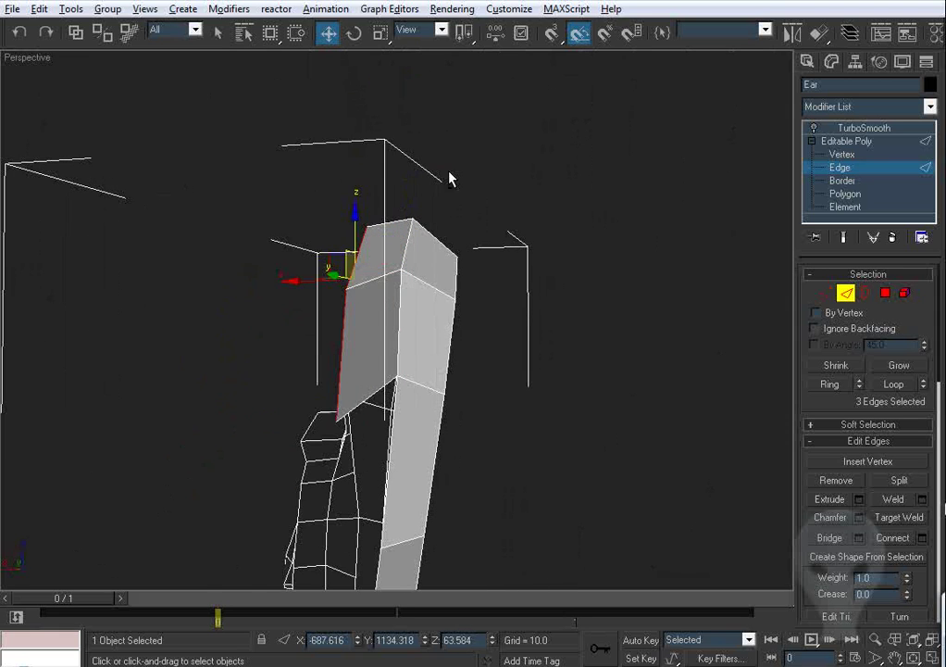
alt+middle_drag(449, 179, 635, 394)
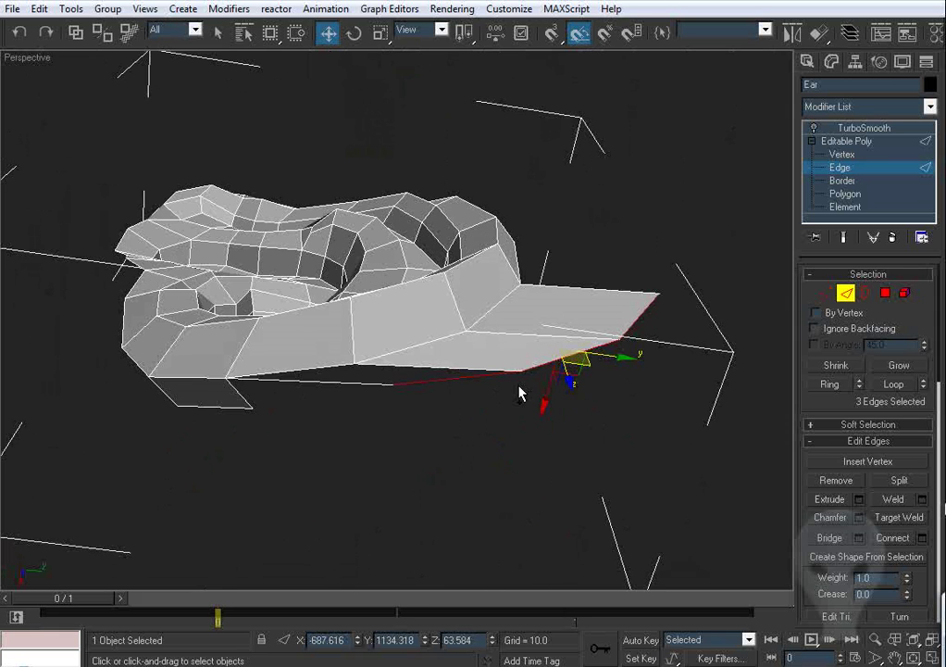
alt+middle_drag(520, 393, 442, 228)
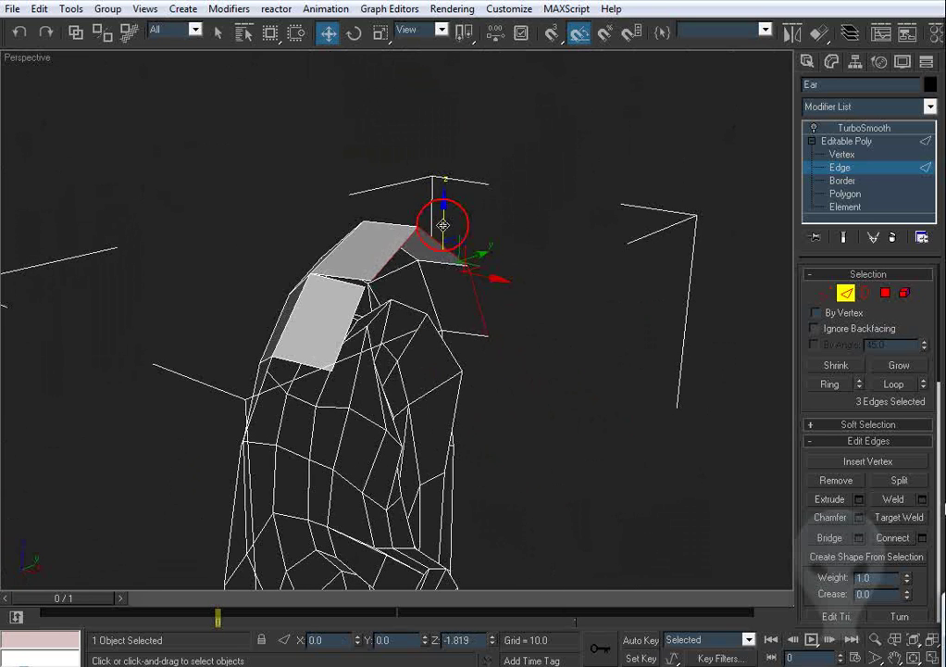
drag(442, 225, 442, 228)
Step: Target-weld the adjoining edges of the two extruded strip sections and nudge the shared inner corner vertex inward and downward
alt+middle_drag(530, 301, 520, 311)
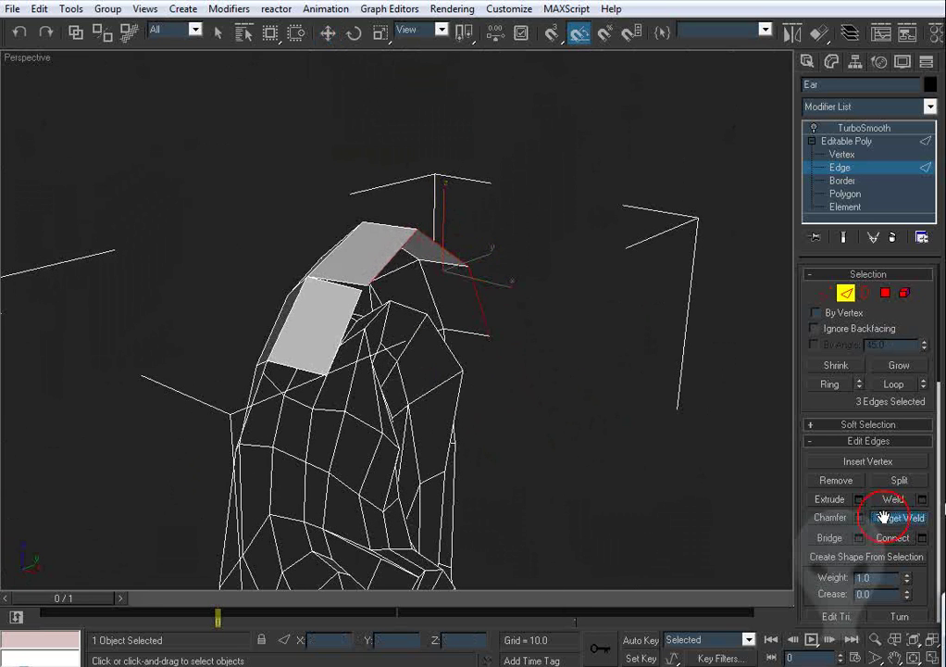
mouse_move(346, 285)
alt+middle_down()
mouse_move(338, 289)
mouse_move(488, 316)
mouse_move(472, 265)
alt+middle_up()
click(827, 295)
scroll(506, 309, up, 4)
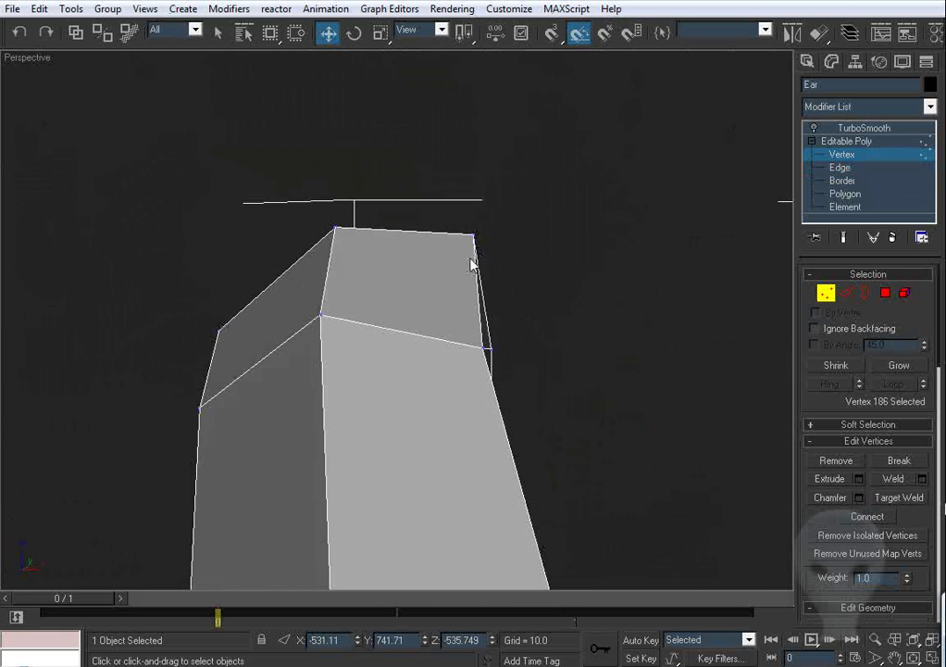
drag(501, 214, 486, 237)
Step: Shift the inner strip vertex next to the rear end outward along X to about -661
scroll(513, 323, down, 4)
alt+middle_drag(512, 322, 337, 281)
scroll(461, 321, up, 2)
click(350, 293)
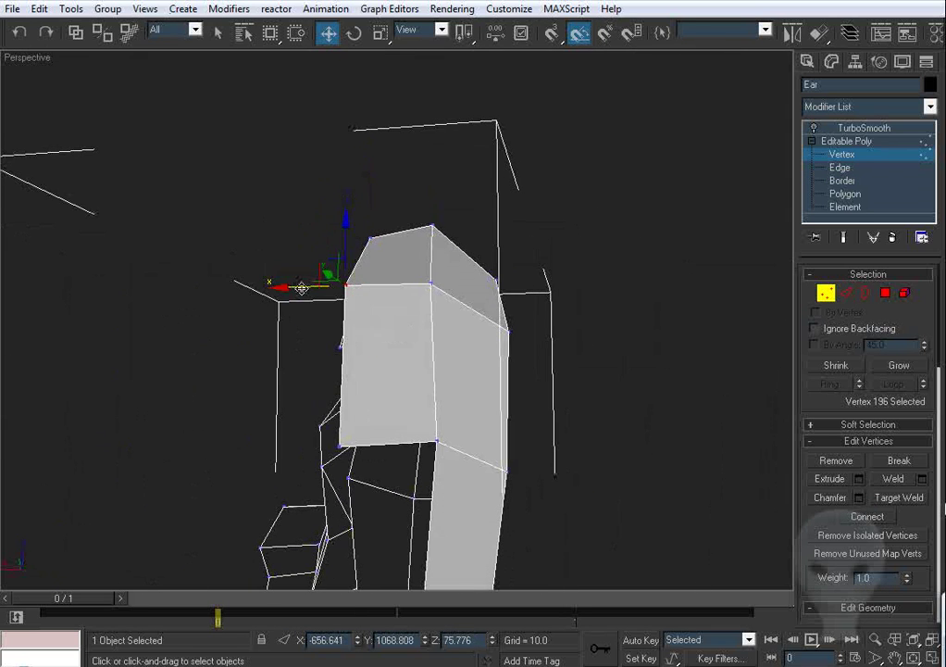
drag(298, 286, 303, 284)
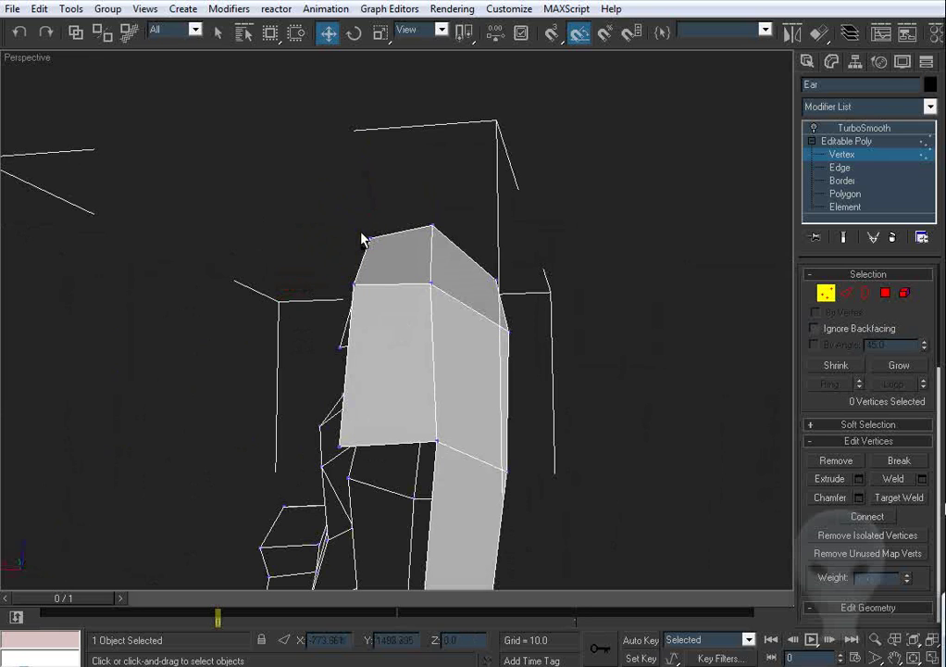
Step: Move the strip's inner rear end vertex to about X -673, Y 1113, Z -11
alt+middle_drag(469, 324, 534, 375)
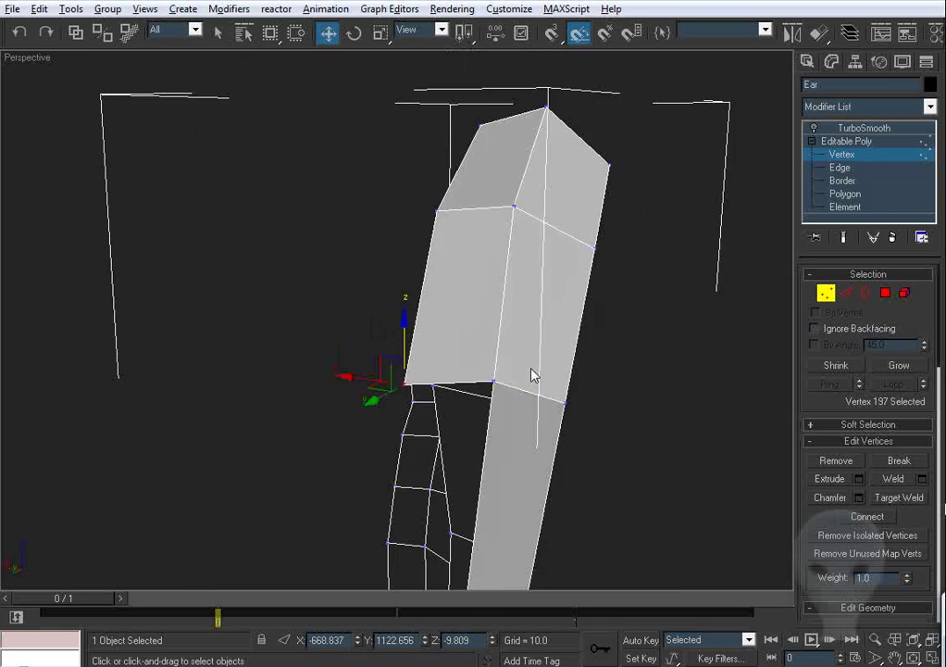
drag(374, 385, 393, 386)
alt+middle_drag(393, 386, 567, 403)
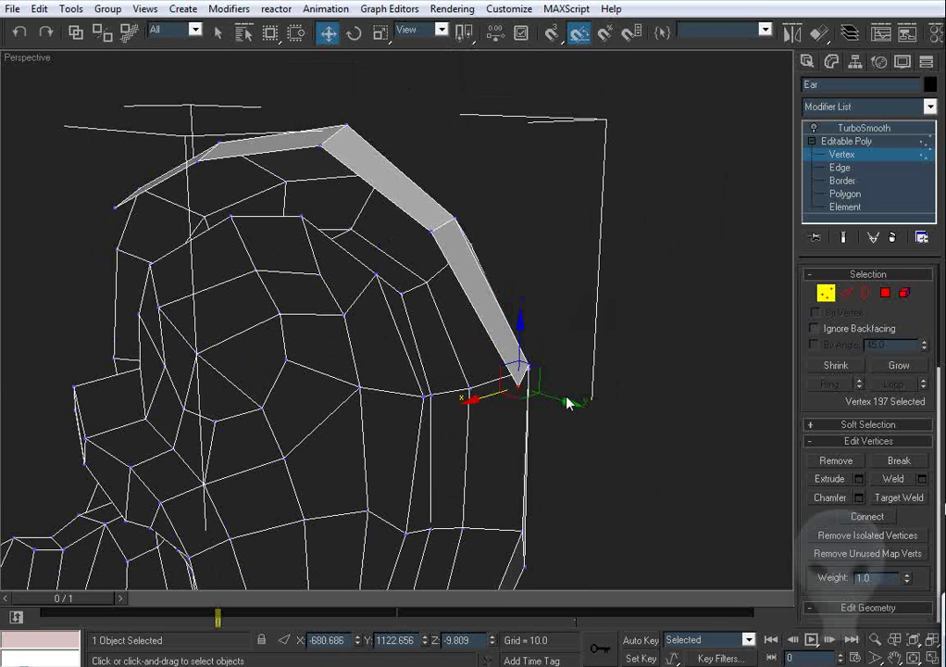
drag(541, 377, 526, 378)
alt+middle_drag(525, 378, 406, 316)
drag(385, 304, 384, 303)
alt+middle_drag(423, 267, 434, 287)
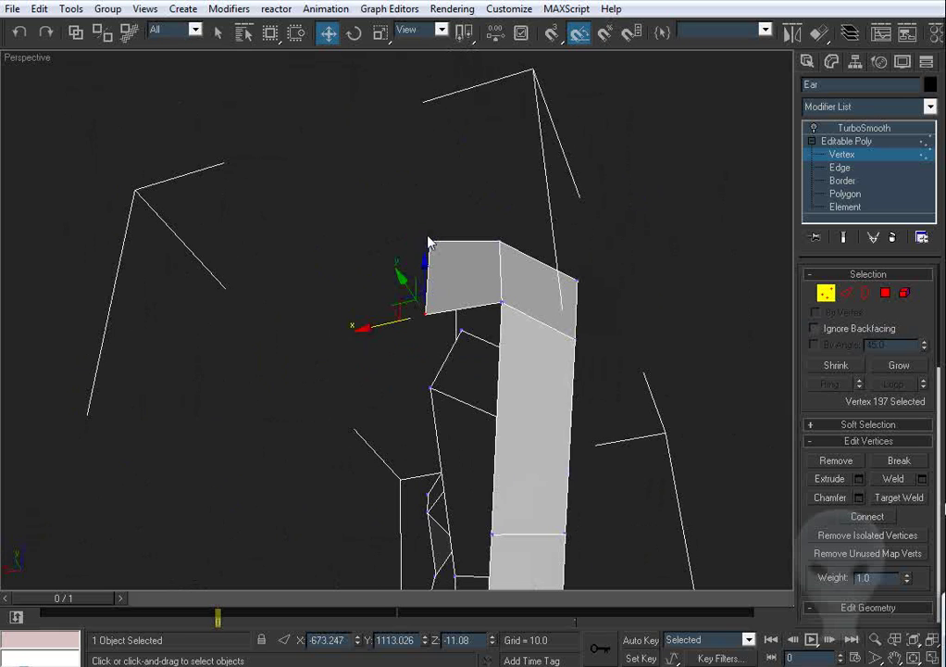
Step: Pull the inner strip vertex next to the rear end along Y to about 1052
drag(405, 200, 402, 222)
alt+middle_drag(388, 256, 386, 260)
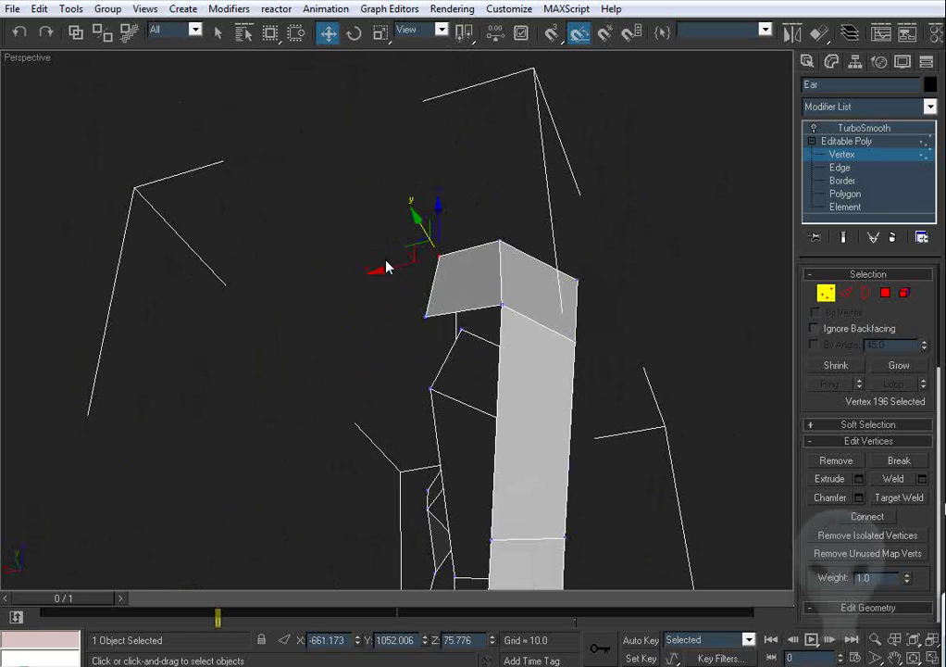
drag(374, 271, 374, 271)
alt+middle_drag(376, 275, 460, 278)
Step: Nudge the inner strip vertices around the ear's top inward and downward to even out the strip's curve
drag(414, 217, 426, 231)
middle_drag(373, 242, 483, 304)
drag(456, 265, 454, 279)
alt+middle_drag(399, 305, 310, 313)
drag(266, 287, 264, 299)
alt+middle_drag(462, 328, 440, 375)
Step: Shift the inner vertex next to the strip's rear end and its adjoining rim vertex outward along X
click(405, 343)
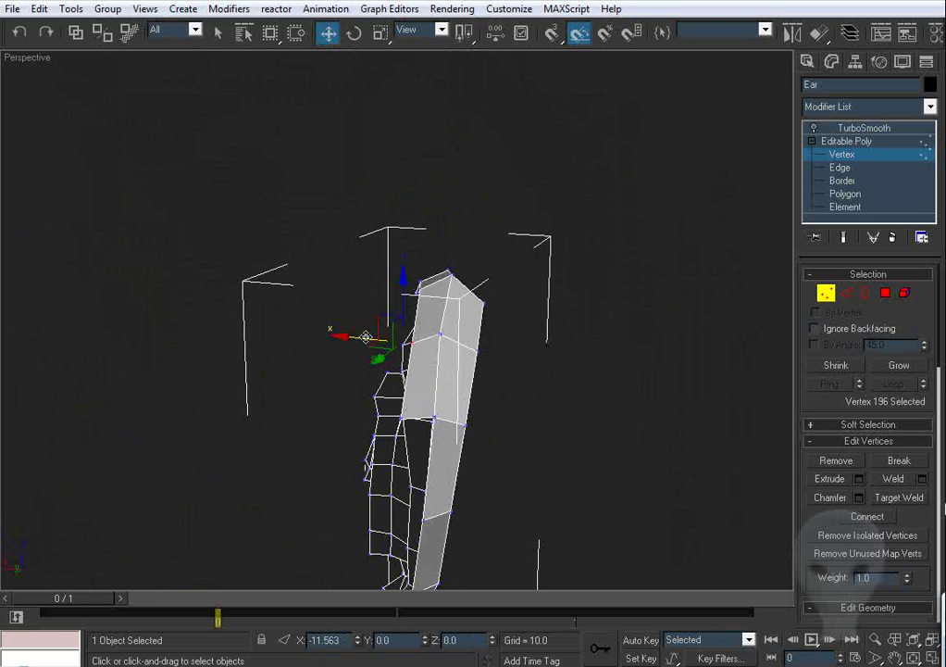
click(526, 341)
drag(441, 335, 452, 338)
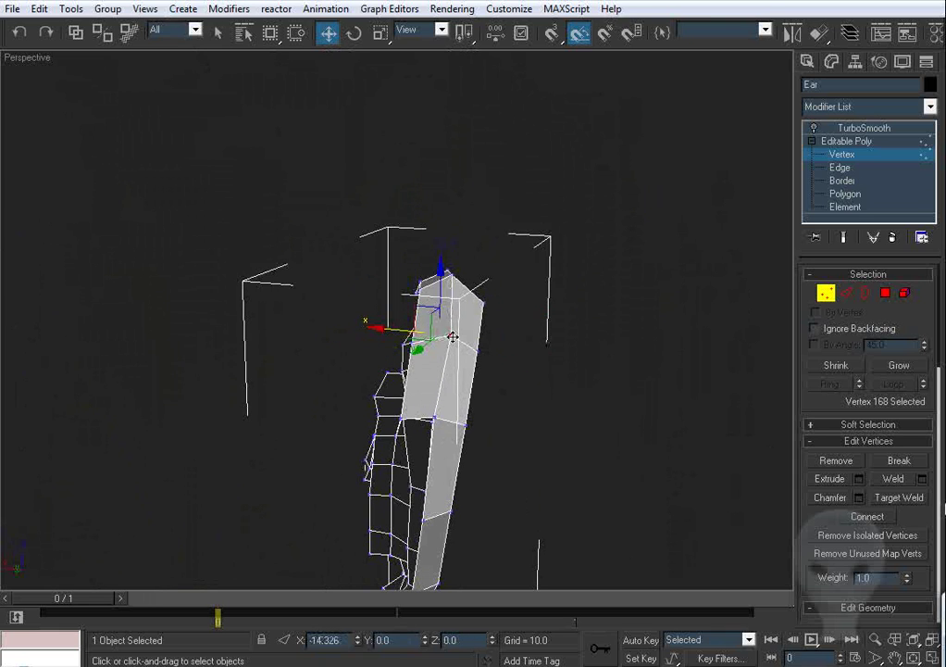
click(572, 327)
Step: Shift the topmost rim vertex and its inner neighbour outward along X, and set the next inner vertex to about X -673
alt+middle_drag(563, 328, 558, 316)
scroll(553, 310, up, 2)
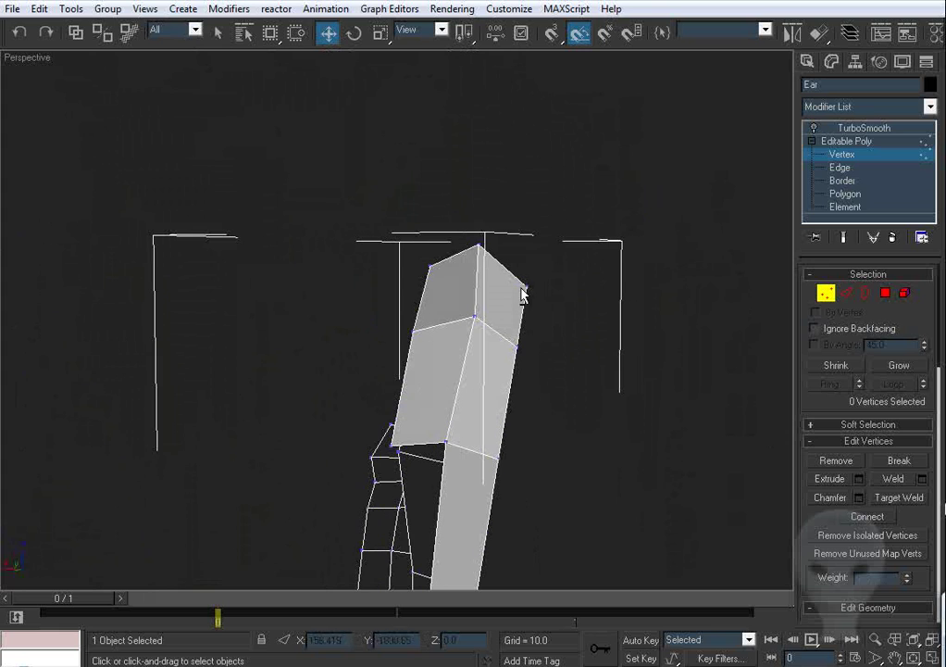
click(489, 249)
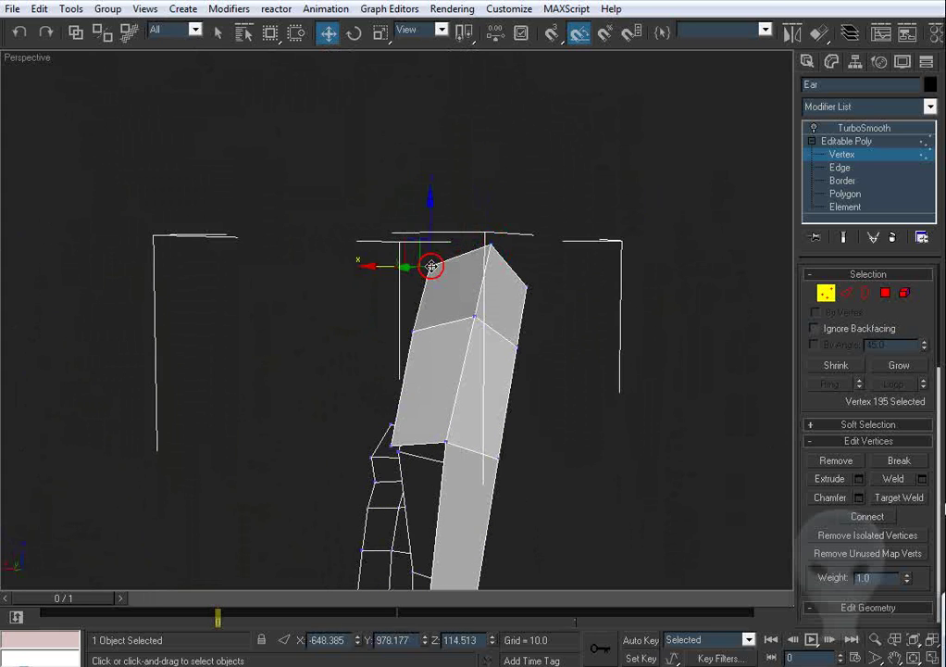
drag(413, 332, 419, 331)
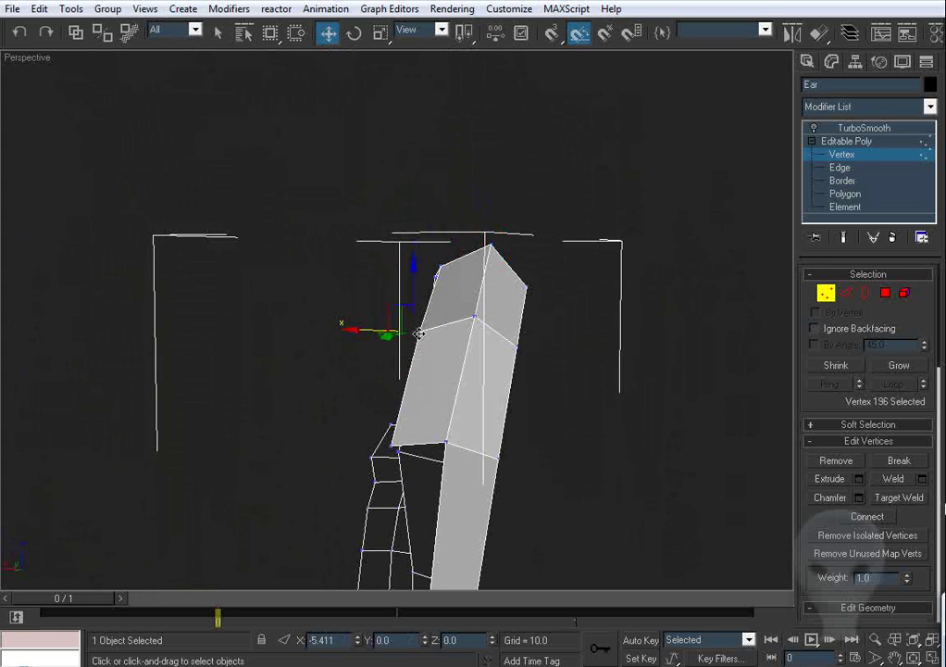
Step: Select the rear rim edges that continue below the existing inner strip and extrude them toward the head behind the ear
alt+middle_drag(522, 324, 524, 275)
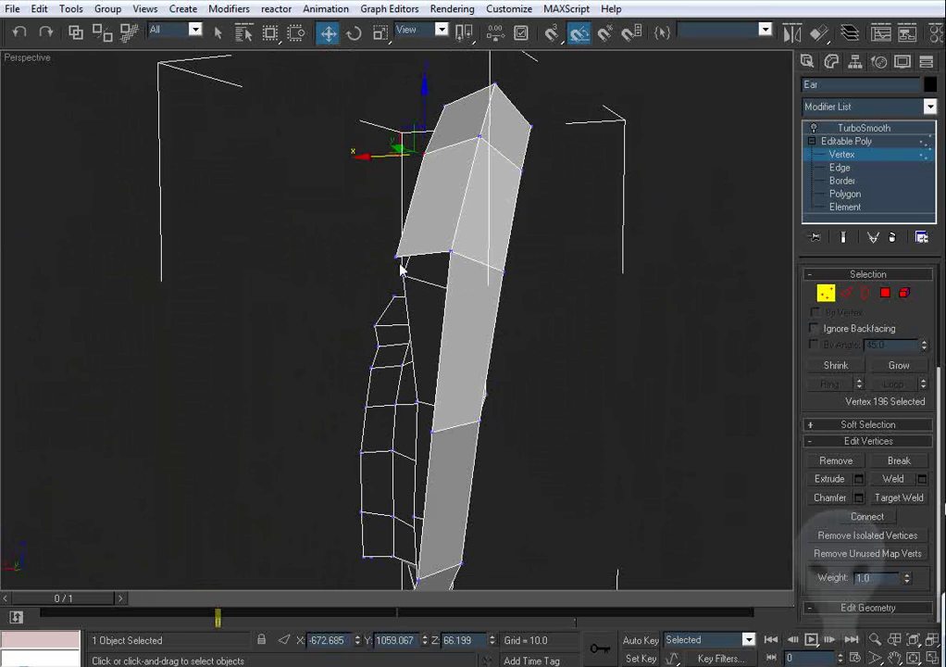
click(845, 296)
middle_drag(593, 461, 375, 319)
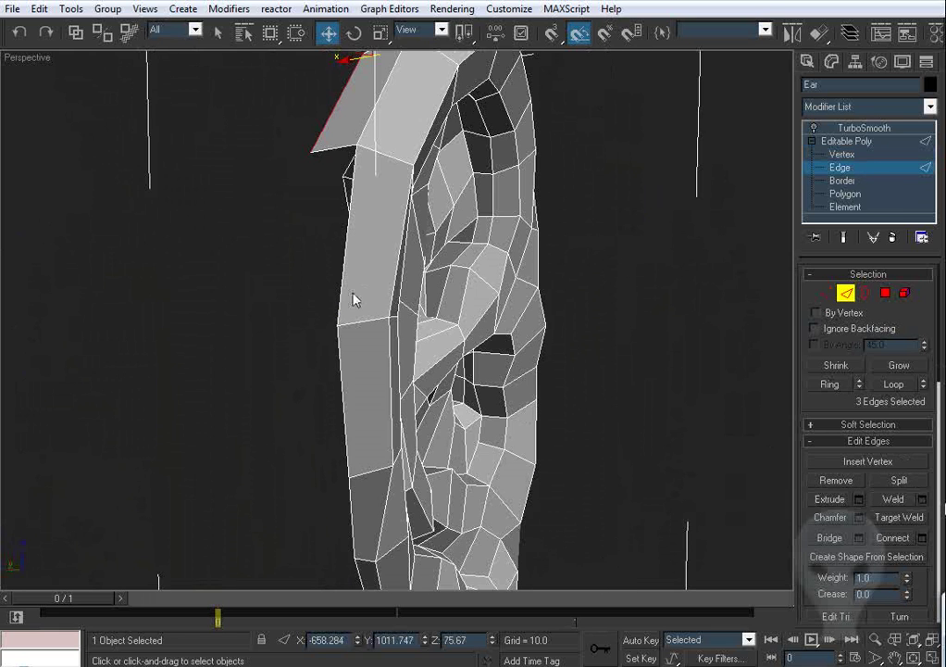
ctrl+click(339, 374)
middle_drag(428, 457, 446, 301)
ctrl+click(393, 381)
scroll(448, 304, up, 2)
shift+drag(511, 211, 408, 221)
alt+middle_drag(408, 221, 437, 391)
scroll(499, 278, down, 2)
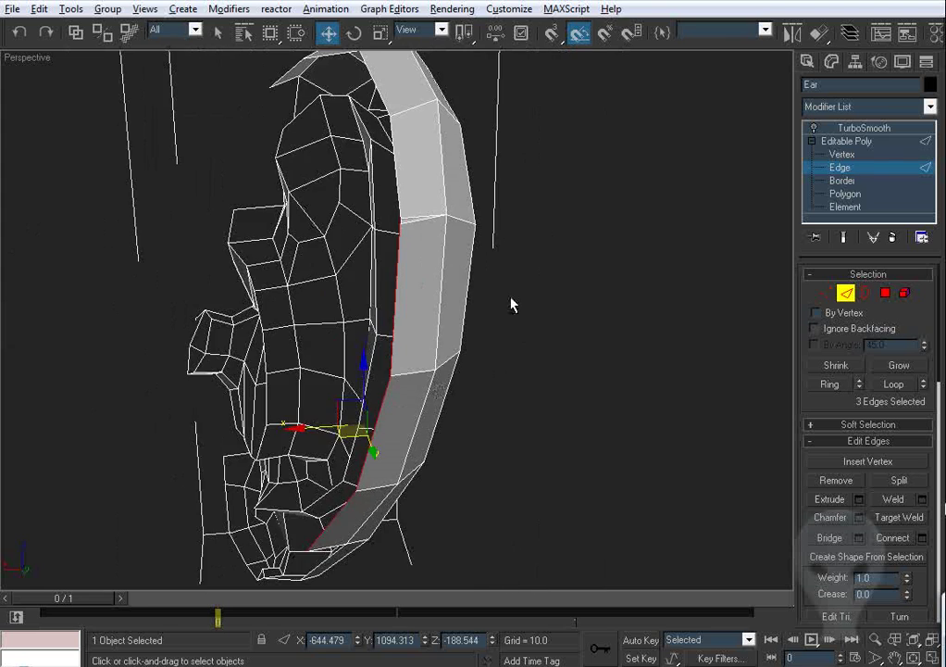
Step: Target weld the new rear strip's upper end edge to the end edge of the existing inner strip
alt+middle_drag(511, 302, 554, 344)
click(911, 516)
scroll(448, 310, up, 2)
middle_drag(468, 269, 615, 299)
Step: Shift the inner vertices along the ear's rear strip forward in the XY plane to straighten the strip
click(825, 294)
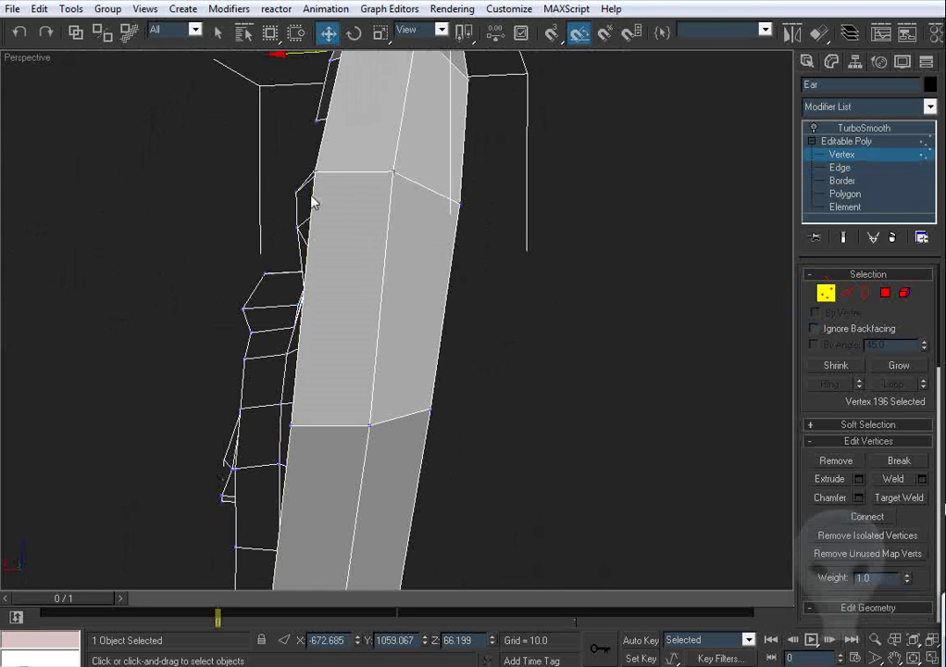
alt+middle_drag(316, 173, 402, 220)
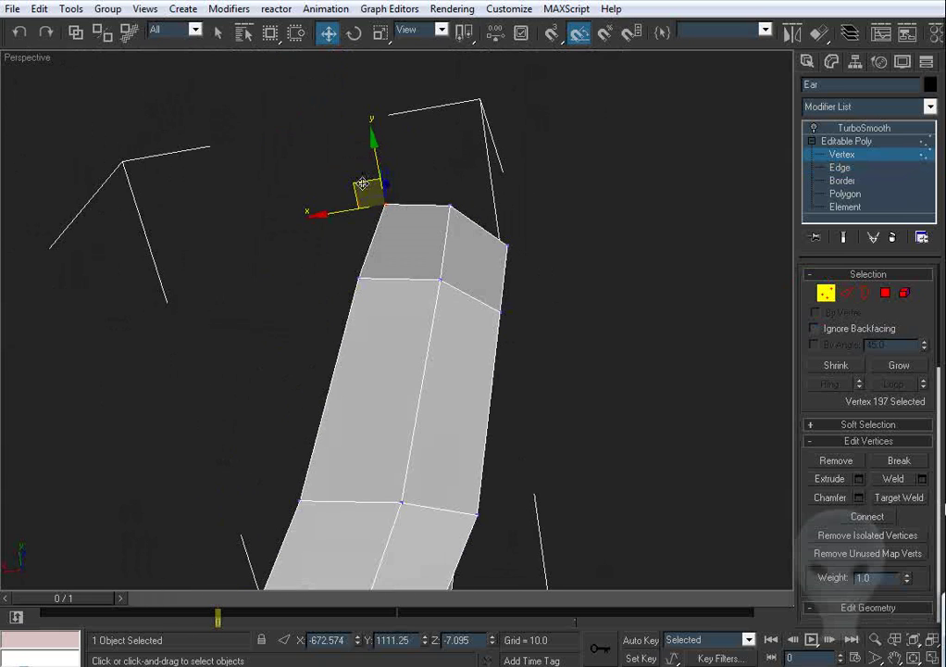
drag(360, 183, 362, 198)
middle_drag(459, 308, 486, 196)
click(388, 162)
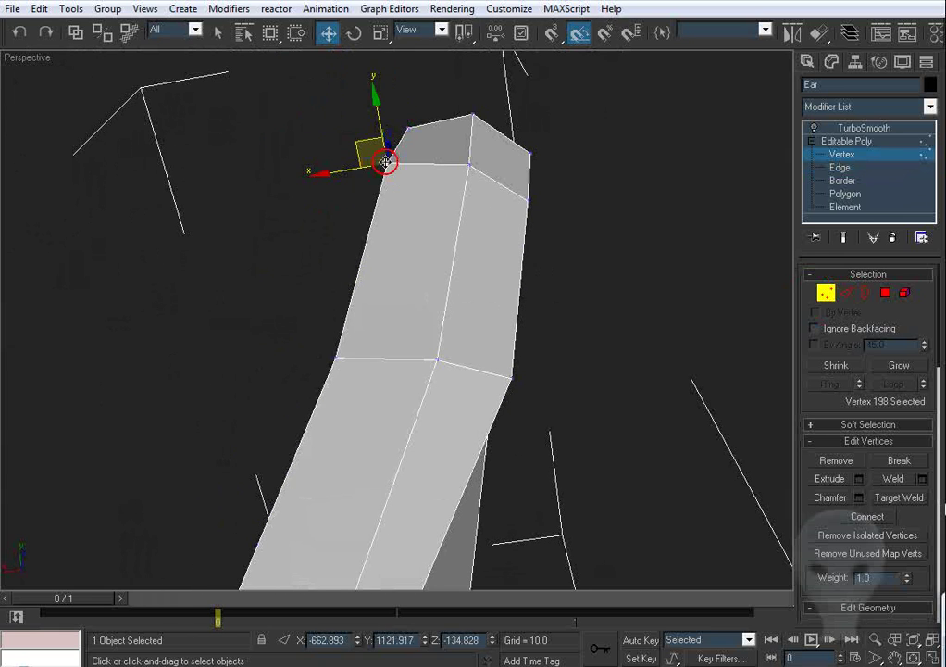
drag(371, 155, 372, 169)
alt+middle_drag(432, 321, 365, 227)
drag(326, 157, 348, 175)
alt+middle_drag(398, 257, 414, 217)
Step: Move the lowest inner vertex of the rear strip up and forward to about Y 1030, Z -331
click(223, 257)
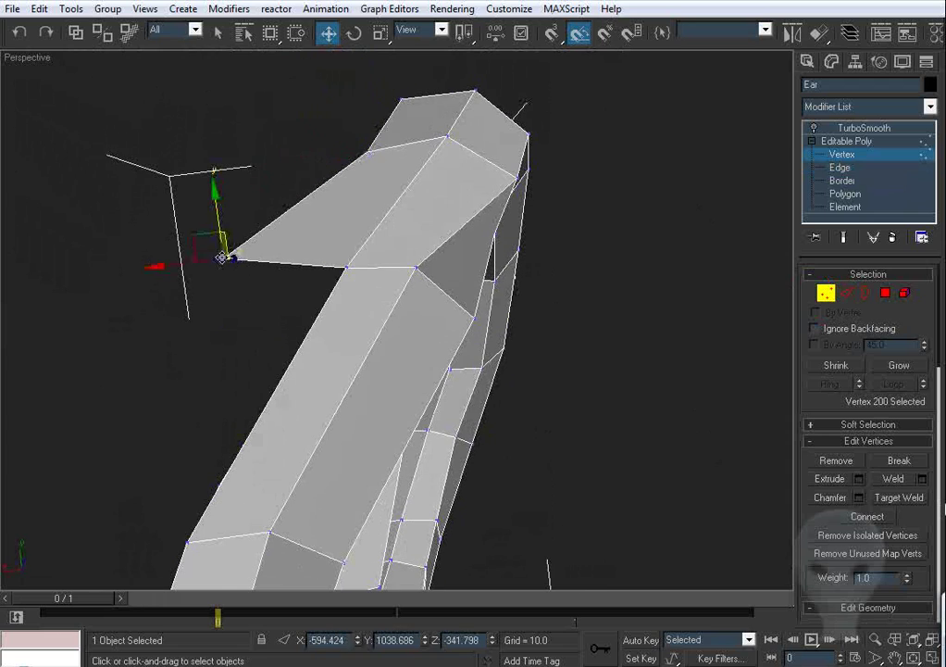
alt+middle_drag(241, 268, 435, 139)
alt+middle_drag(359, 324, 396, 356)
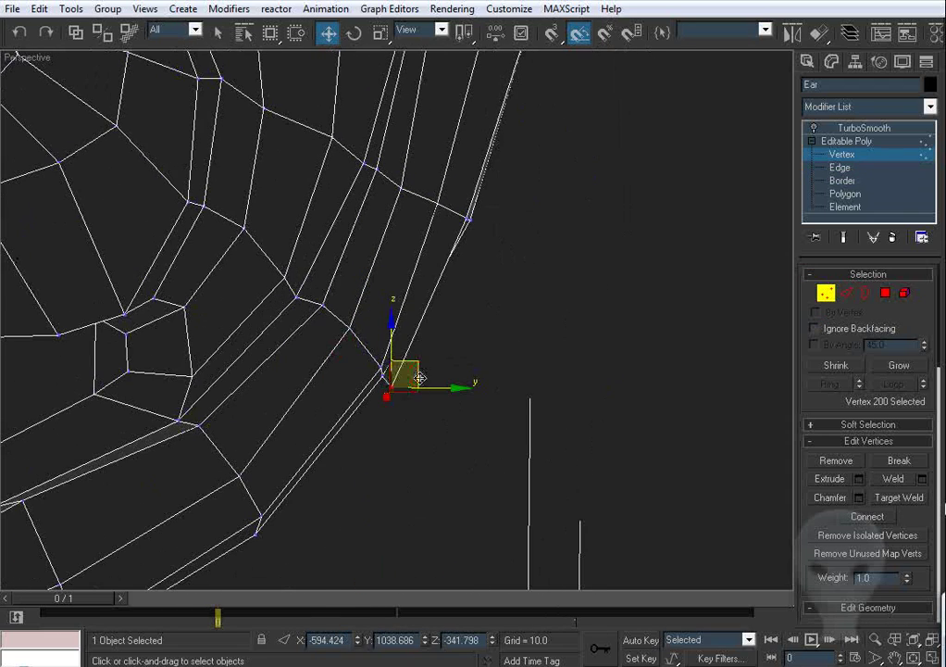
drag(418, 378, 404, 356)
middle_drag(491, 255, 462, 315)
alt+middle_drag(462, 314, 450, 305)
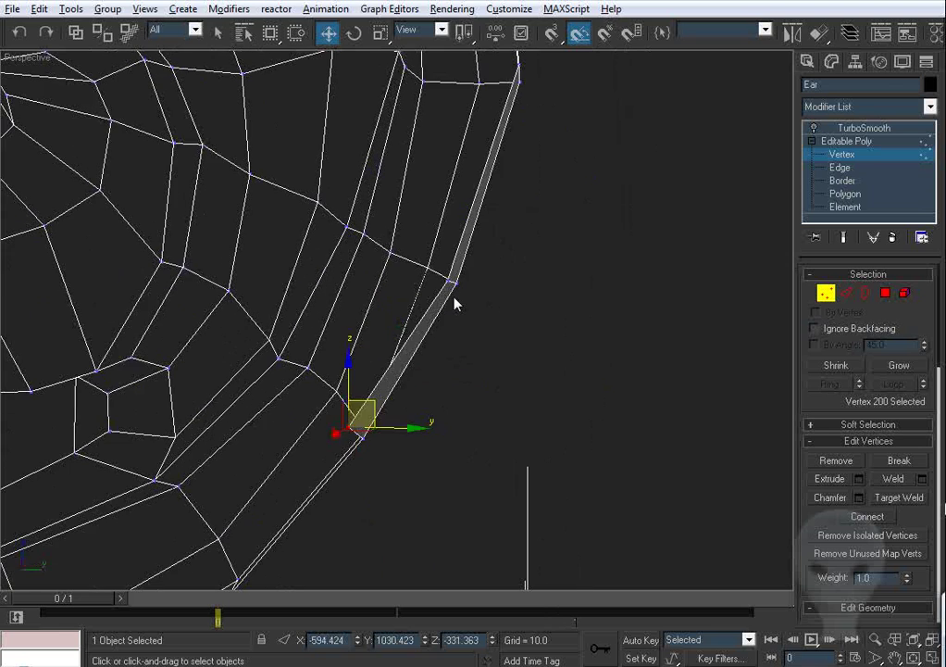
Step: Nudge the remaining inner vertices up the ear's rear strip inward in the YZ plane to even out its curve
click(451, 280)
drag(462, 267, 457, 258)
middle_drag(506, 183, 470, 339)
drag(483, 229, 471, 236)
middle_drag(496, 172, 454, 370)
drag(416, 208, 407, 216)
middle_drag(400, 219, 415, 370)
drag(362, 235, 355, 238)
alt+middle_drag(401, 315, 352, 378)
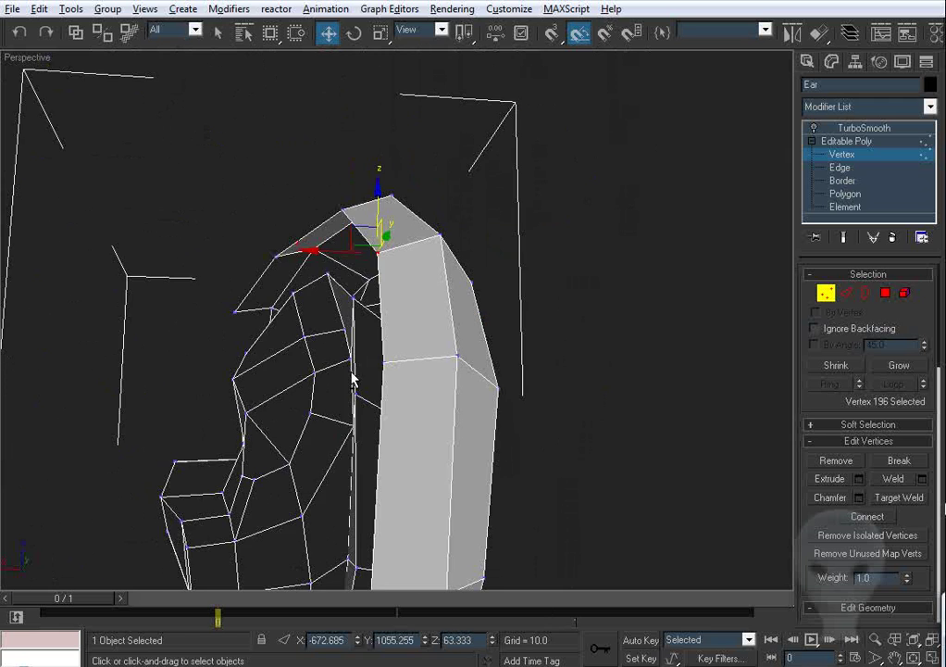
Step: Shift a rim vertex and its neighbouring inner vertices on the rear strip along X, placing the second-lowest inner vertex at about -643
scroll(370, 394, down, 2)
middle_drag(446, 445, 361, 296)
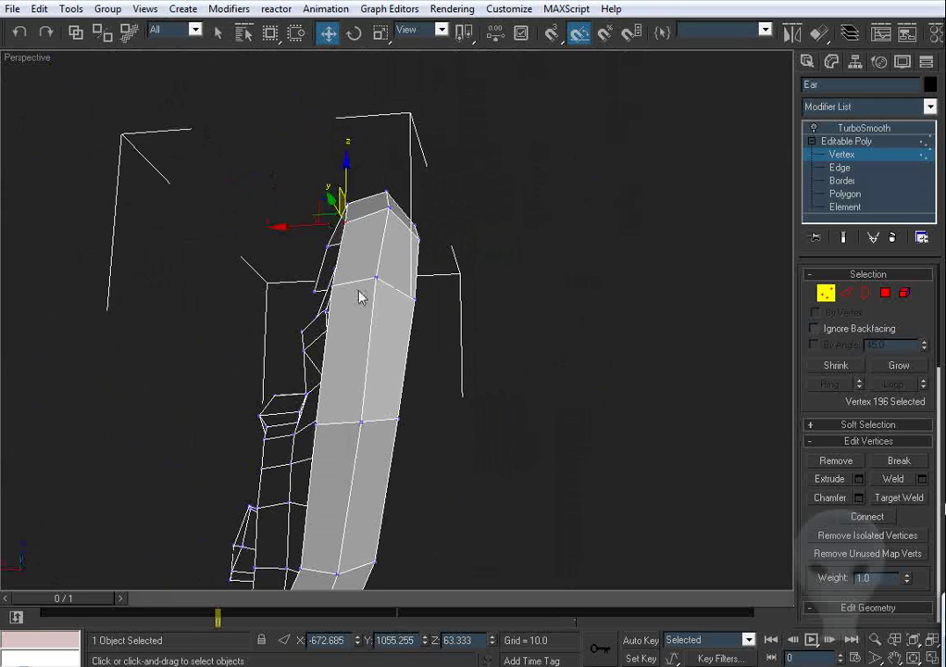
mouse_move(394, 333)
alt+middle_down()
mouse_move(390, 315)
mouse_move(448, 404)
mouse_move(410, 336)
alt+middle_up()
click(386, 289)
click(365, 296)
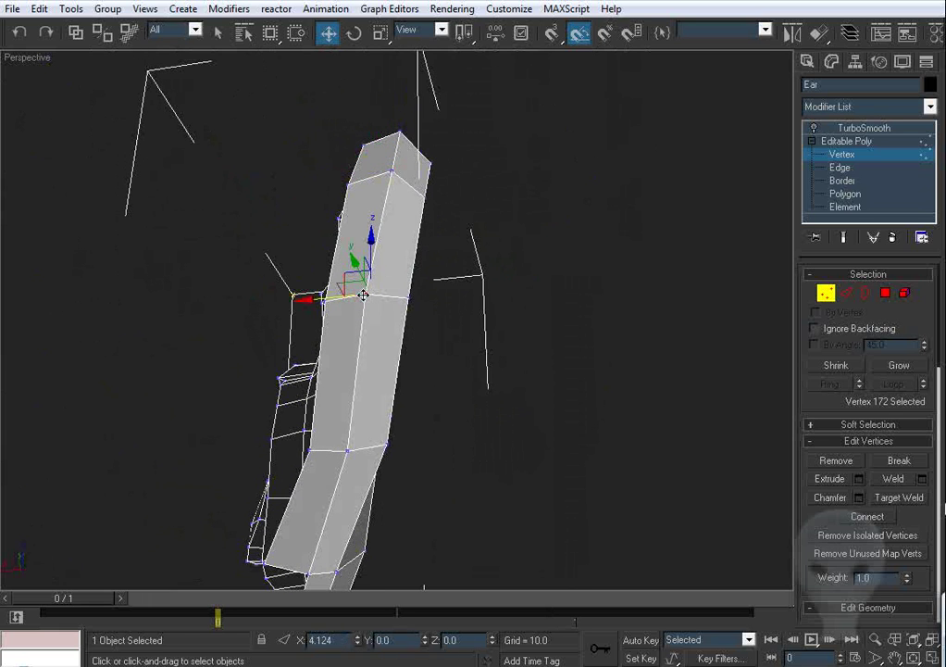
click(343, 328)
middle_drag(377, 434, 372, 269)
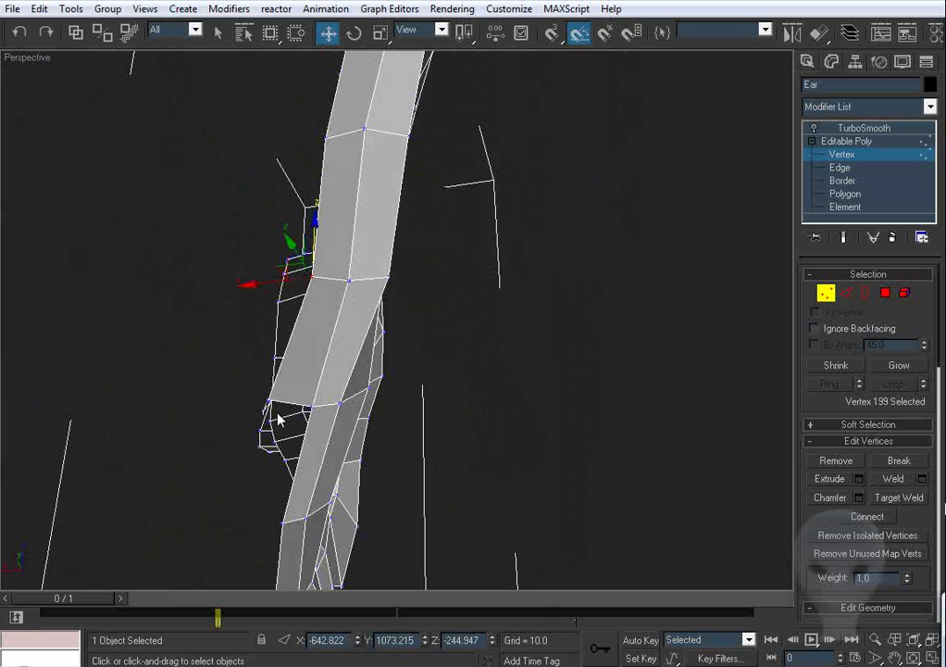
Step: Shift the strip's lowest inner vertex outward along X to about -601 and adjust the adjoining rim vertex
alt+middle_drag(271, 404, 344, 376)
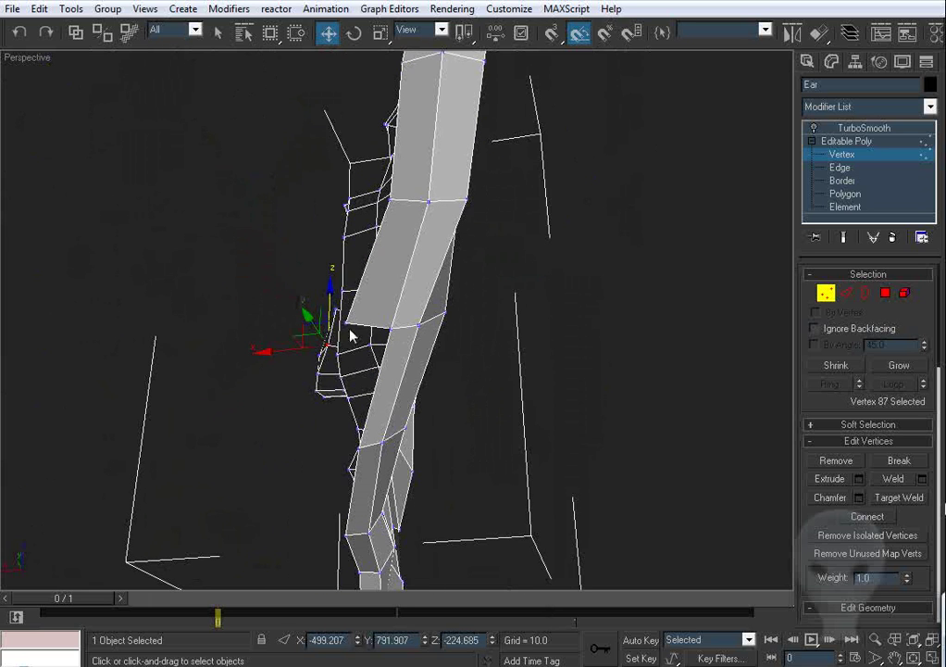
click(294, 325)
key(ctrl+z)
drag(294, 328, 301, 328)
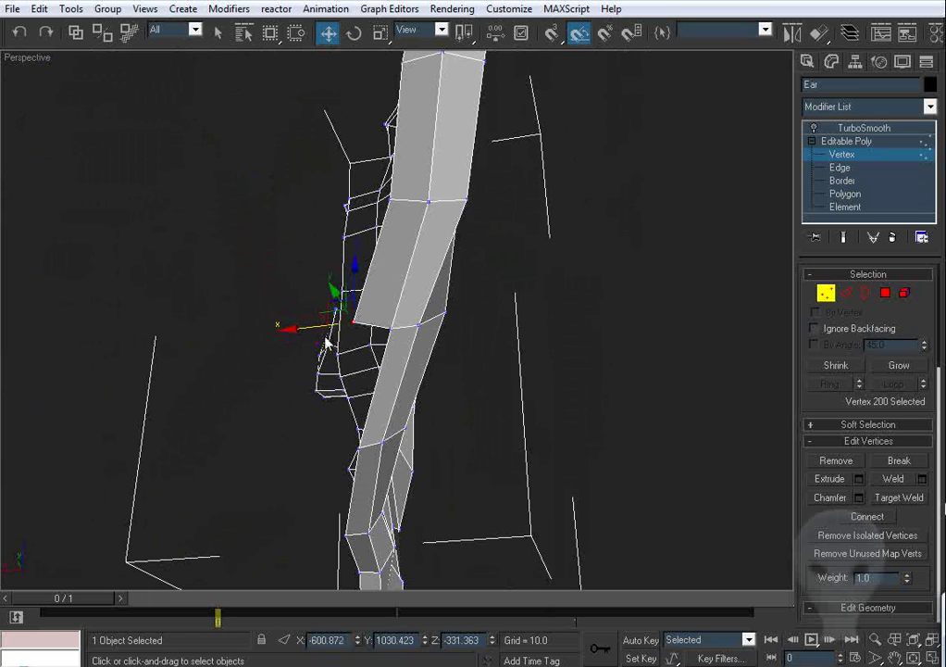
click(385, 322)
click(390, 329)
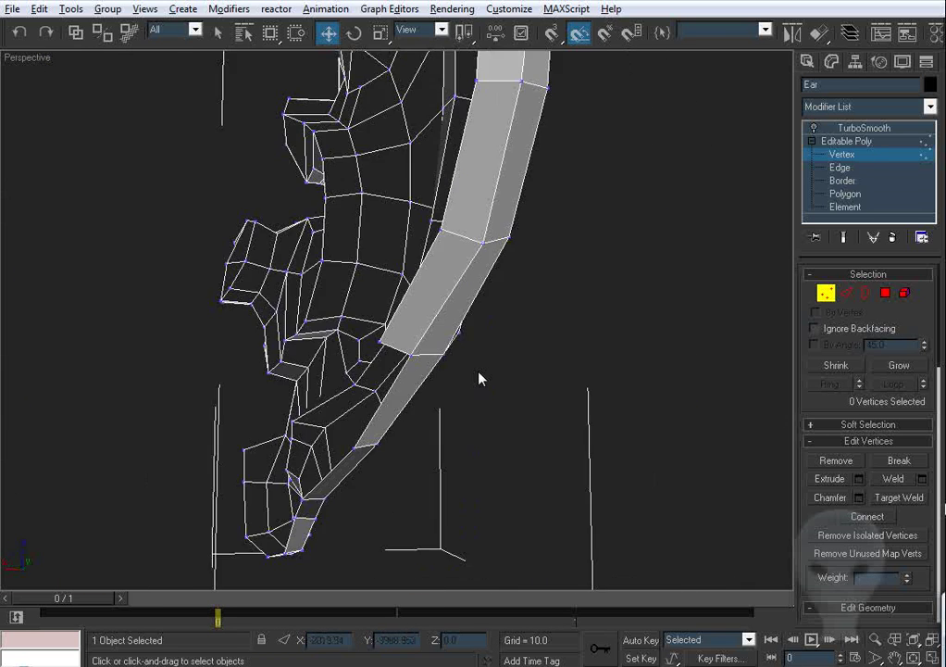
Step: Extrude the three rim edges below the rear strip toward the head and position them at about Y 920, Z -421
alt+middle_drag(480, 380, 445, 300)
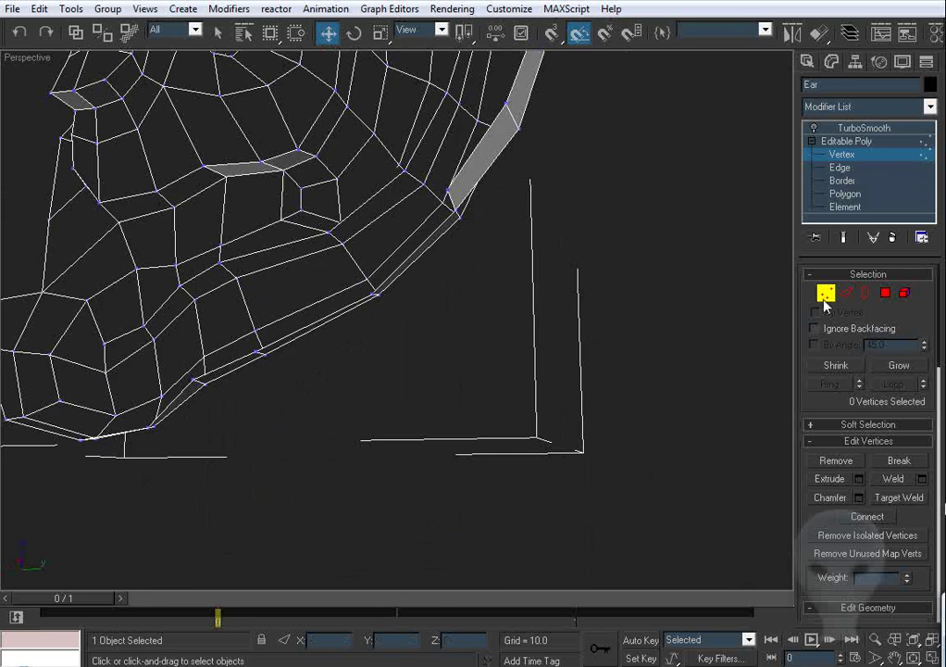
click(846, 294)
alt+middle_drag(482, 350, 471, 315)
alt+middle_drag(408, 305, 340, 354)
click(387, 289)
ctrl+click(316, 354)
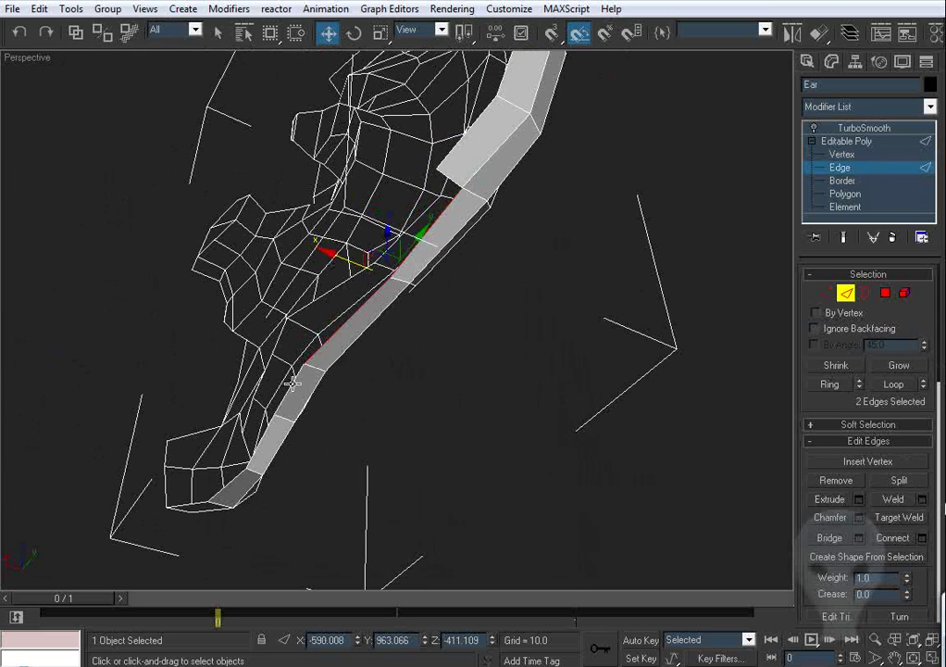
ctrl+click(292, 383)
alt+middle_drag(404, 341, 346, 430)
drag(327, 304, 294, 278)
alt+middle_drag(439, 353, 428, 276)
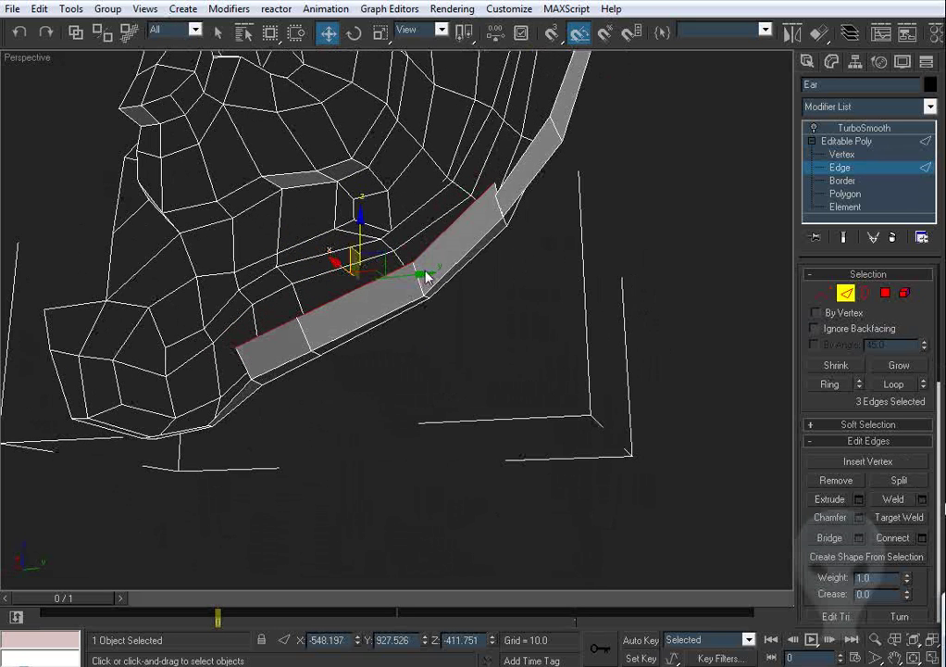
drag(388, 255, 380, 266)
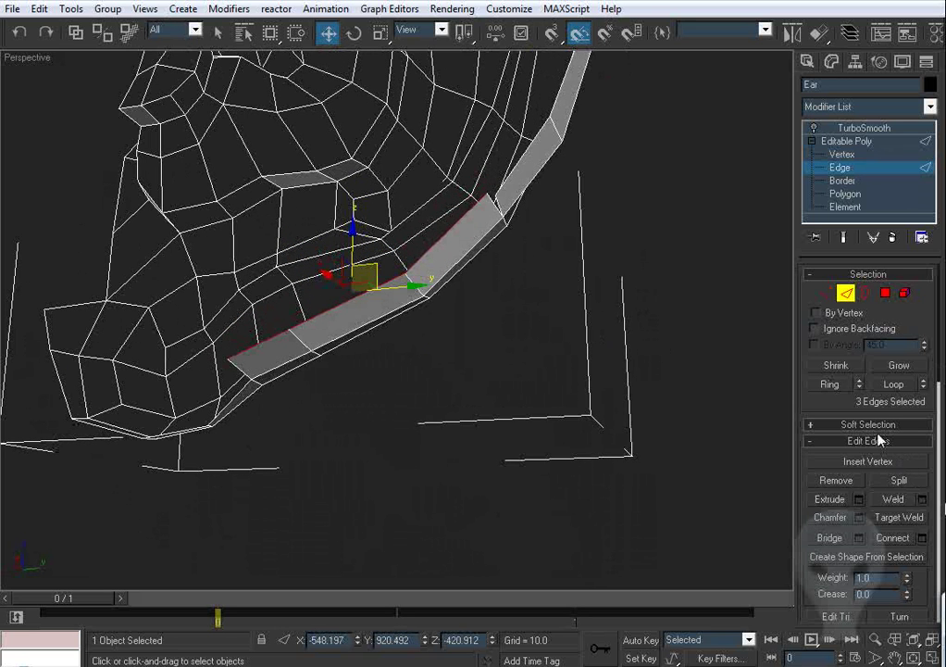
Step: Target weld the lower strip's upper end edge to the end edge of the rear strip
click(895, 518)
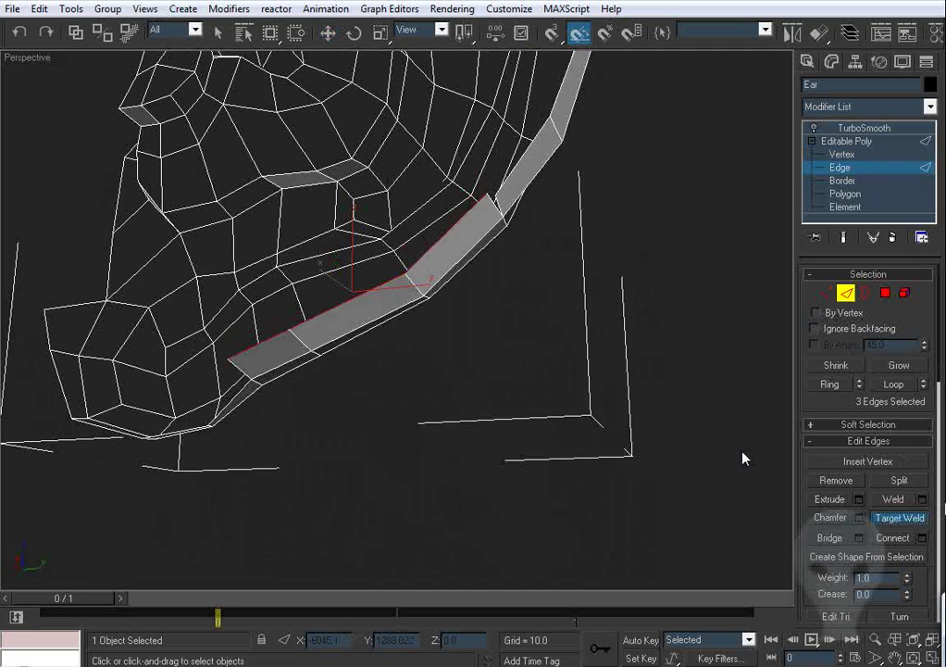
click(501, 203)
click(829, 296)
Step: Nudge the lower strip's first inner vertex below the weld upward in the YZ plane to about Z -404
alt+middle_drag(521, 316, 409, 308)
click(393, 255)
alt+middle_drag(393, 255, 536, 344)
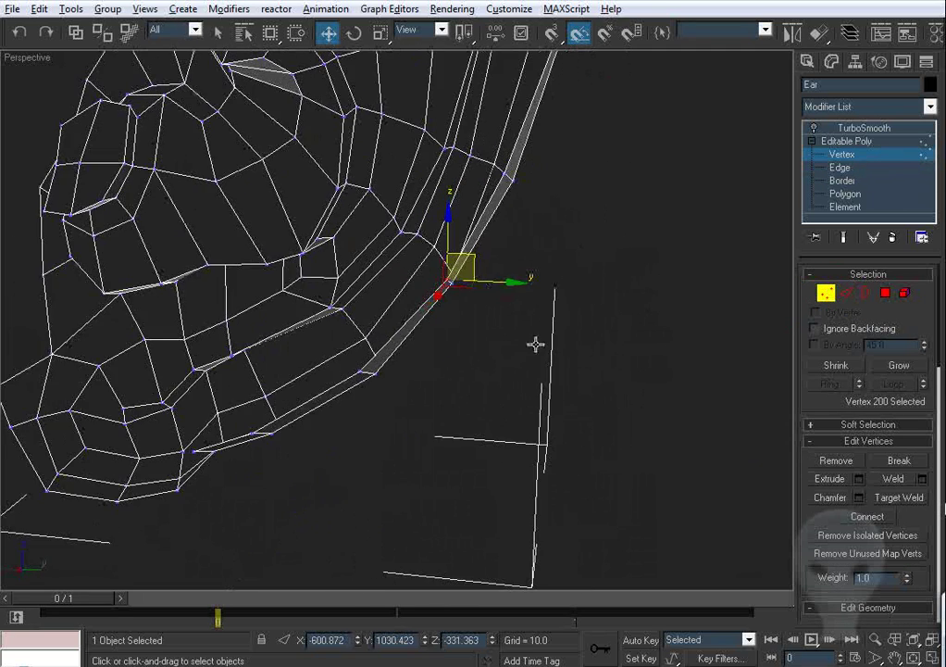
alt+middle_drag(475, 270, 390, 246)
alt+middle_drag(414, 298, 452, 315)
click(356, 363)
alt+middle_drag(365, 363, 492, 395)
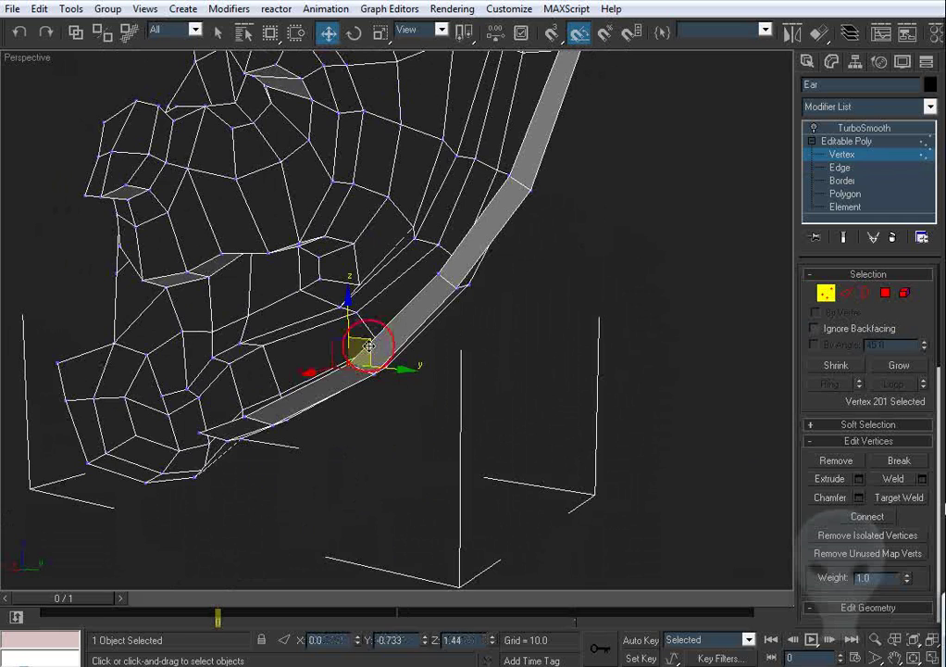
drag(368, 346, 367, 345)
middle_drag(444, 405, 282, 320)
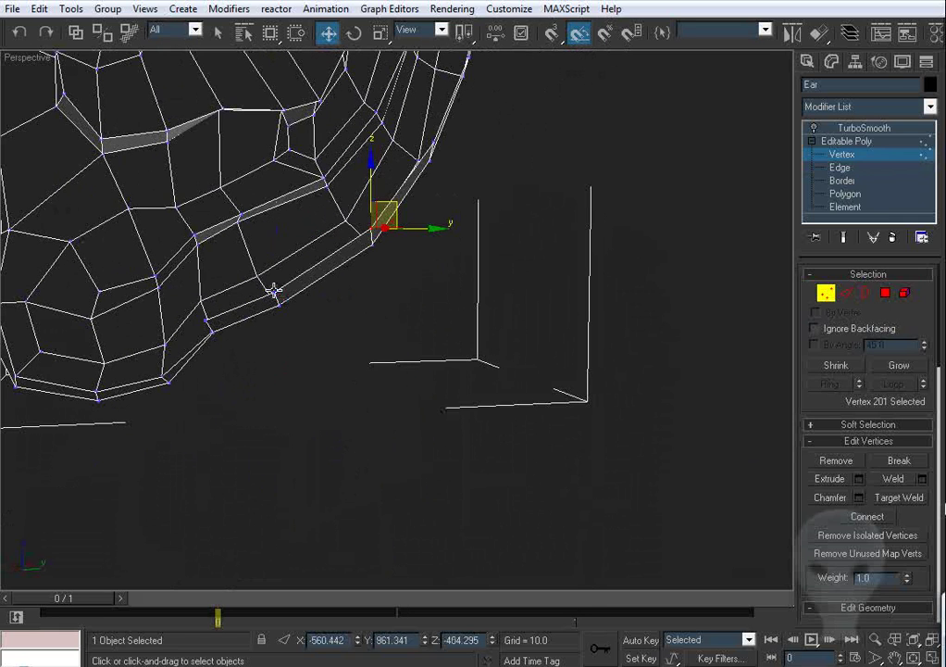
Step: Nudge the lower strip's last two inner vertices in the YZ plane, placing the end vertex at about Y 829, Z -471
drag(274, 291, 272, 286)
alt+middle_drag(275, 331, 261, 322)
click(203, 313)
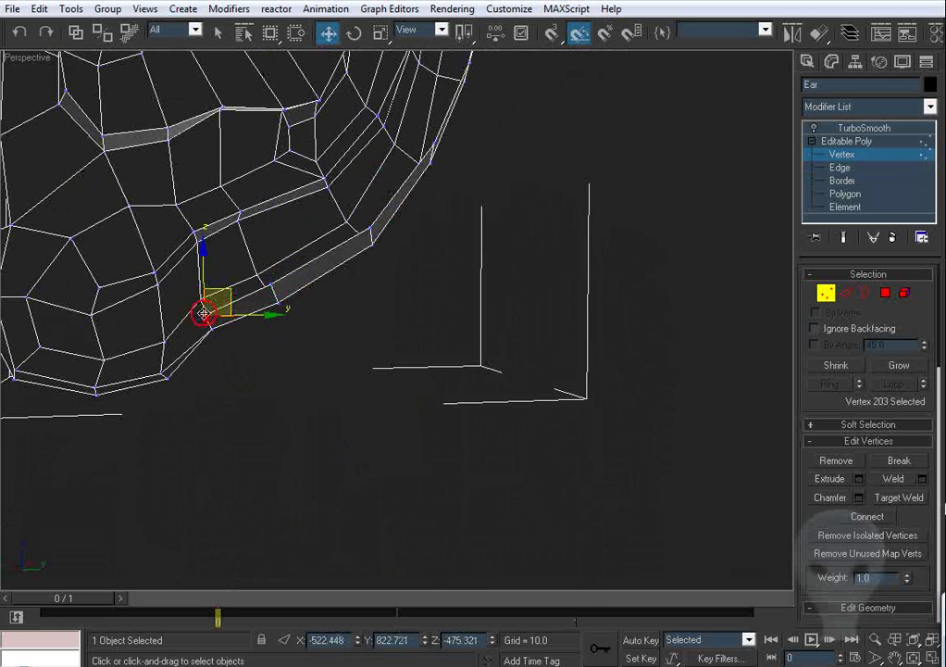
drag(203, 313, 211, 308)
Step: Shift the vertices on the edge between the rim and the lower strip along X toward the head
alt+middle_drag(325, 344, 443, 248)
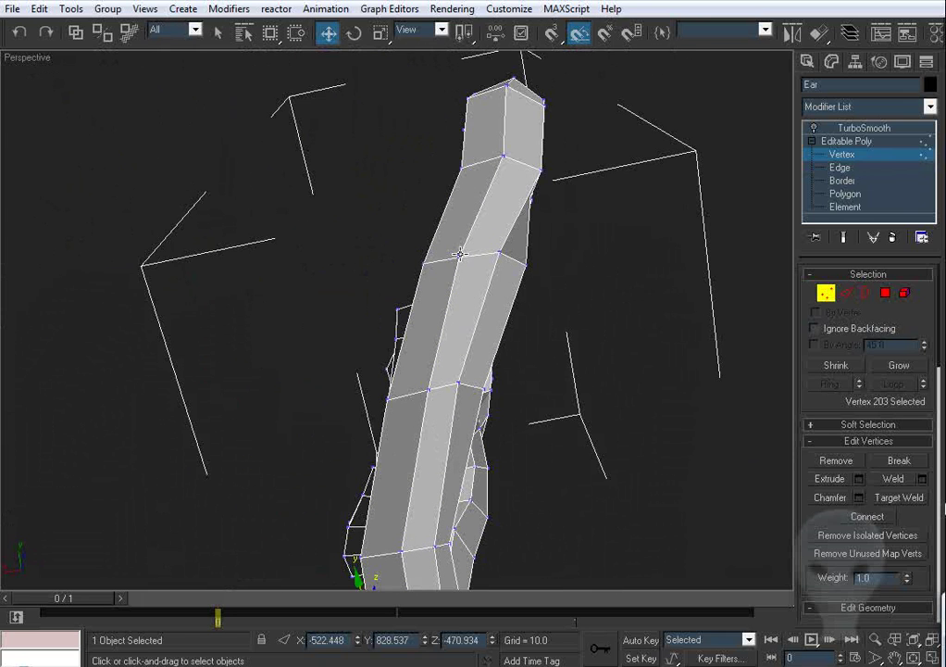
drag(405, 270, 401, 271)
drag(429, 390, 417, 396)
middle_drag(440, 416, 504, 269)
drag(484, 336, 477, 335)
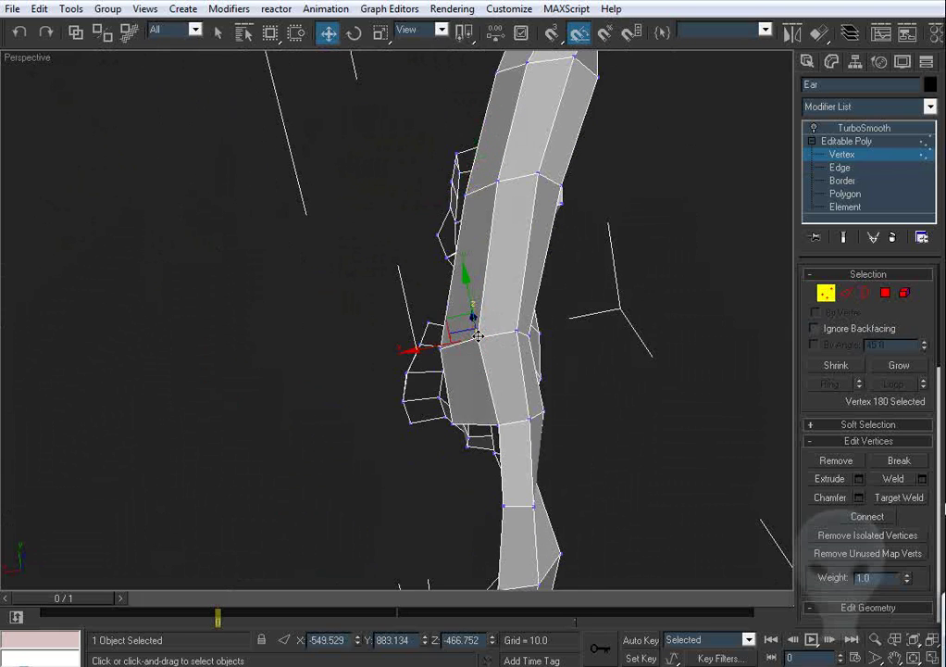
Step: Shift the neighbouring outer rim vertices above the earlobe along X toward the head
middle_drag(545, 145, 517, 230)
drag(520, 249, 510, 249)
middle_drag(535, 341, 553, 248)
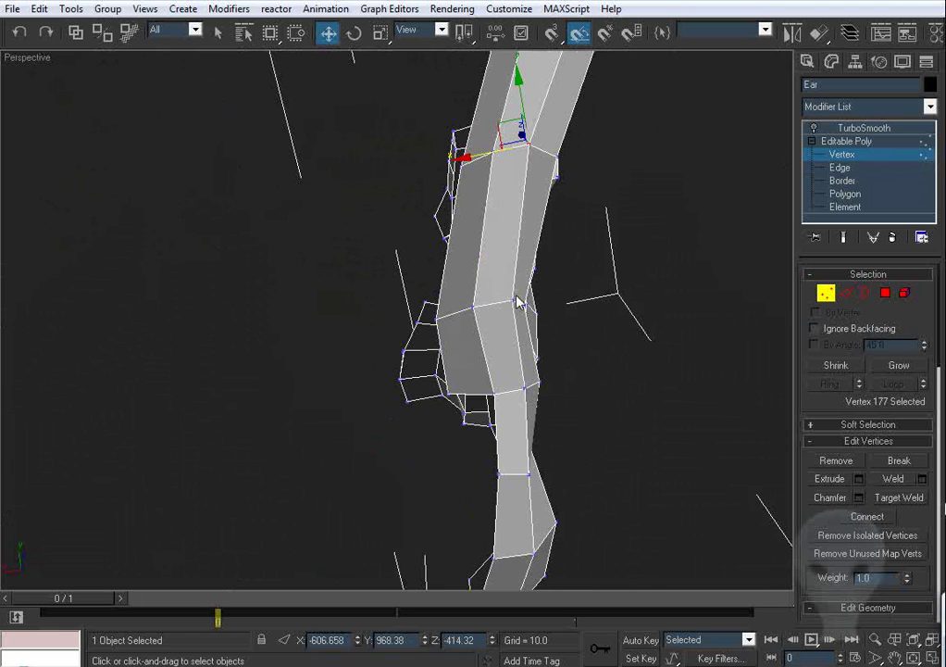
drag(518, 301, 506, 302)
click(663, 300)
Step: Shift the pair of rim vertices beside the lower strip's end along X toward the head
middle_drag(530, 372, 544, 278)
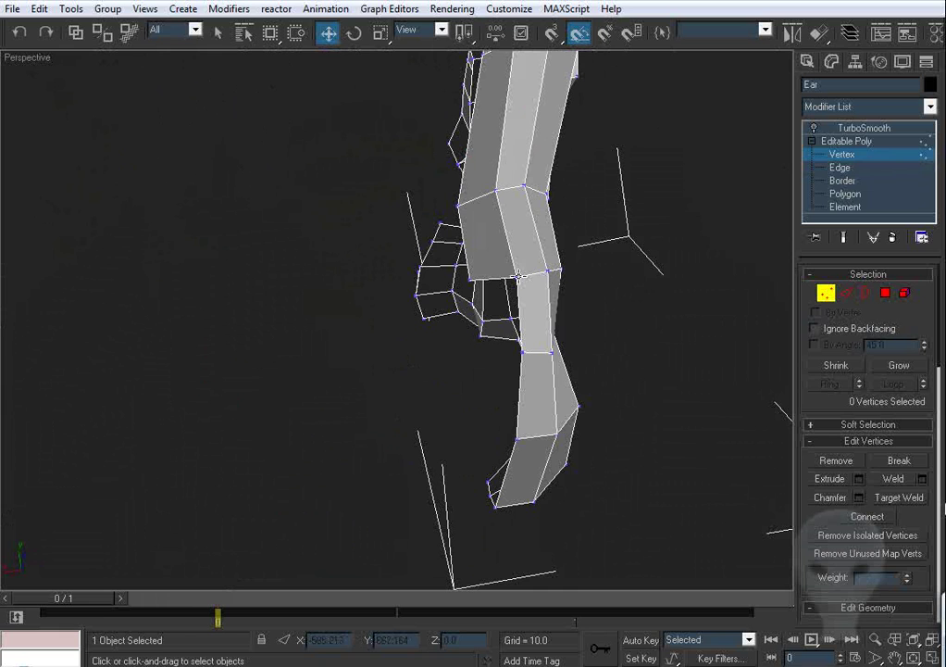
drag(519, 276, 539, 273)
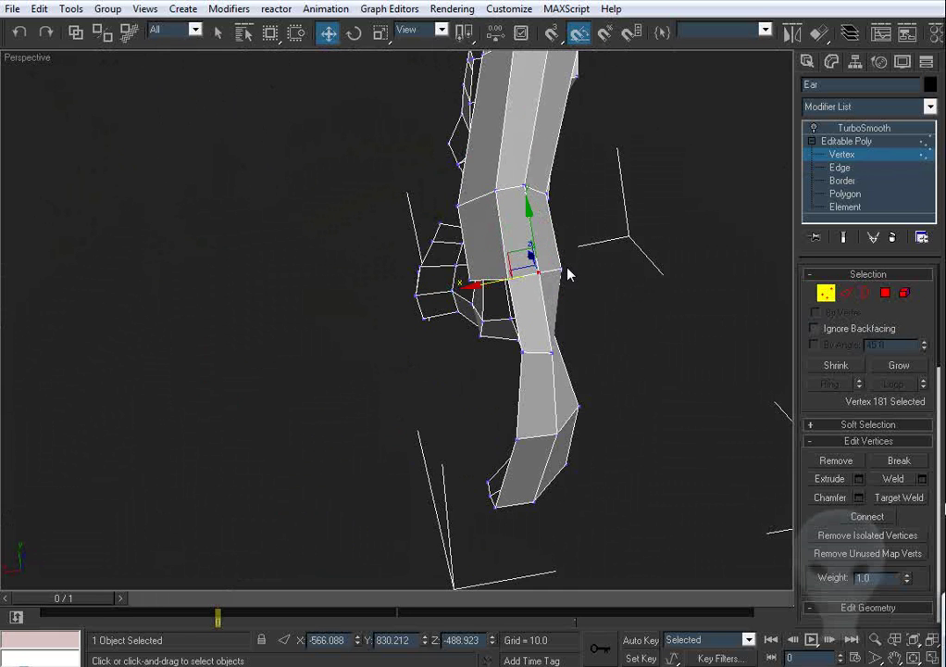
alt+middle_drag(568, 274, 646, 248)
Step: Extrude the three open edges beneath the earlobe upward and toward the head, to about X -519, Z -499
click(845, 292)
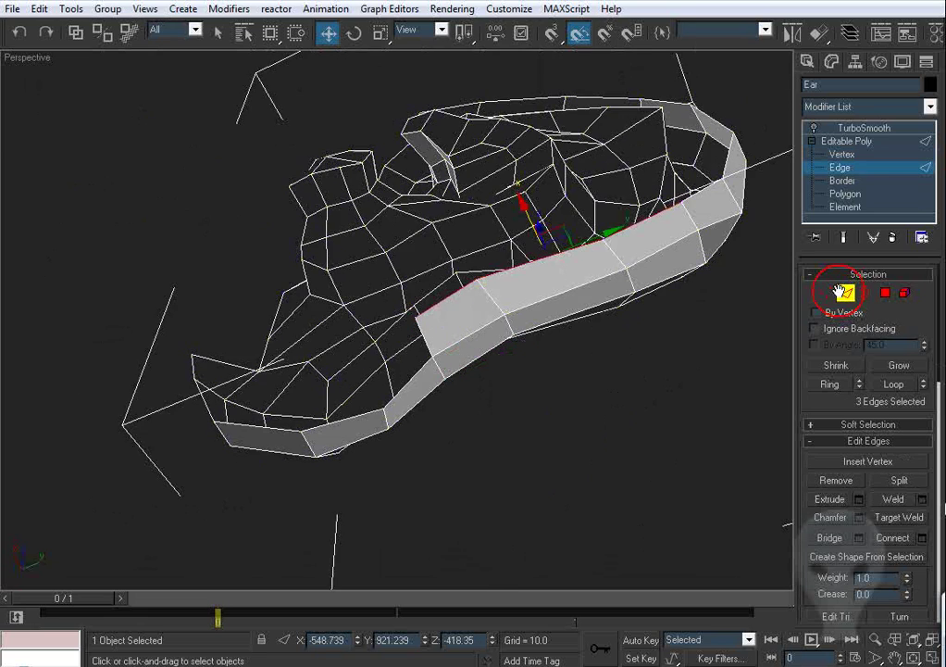
middle_drag(376, 355, 415, 167)
alt+middle_drag(339, 264, 358, 201)
click(357, 199)
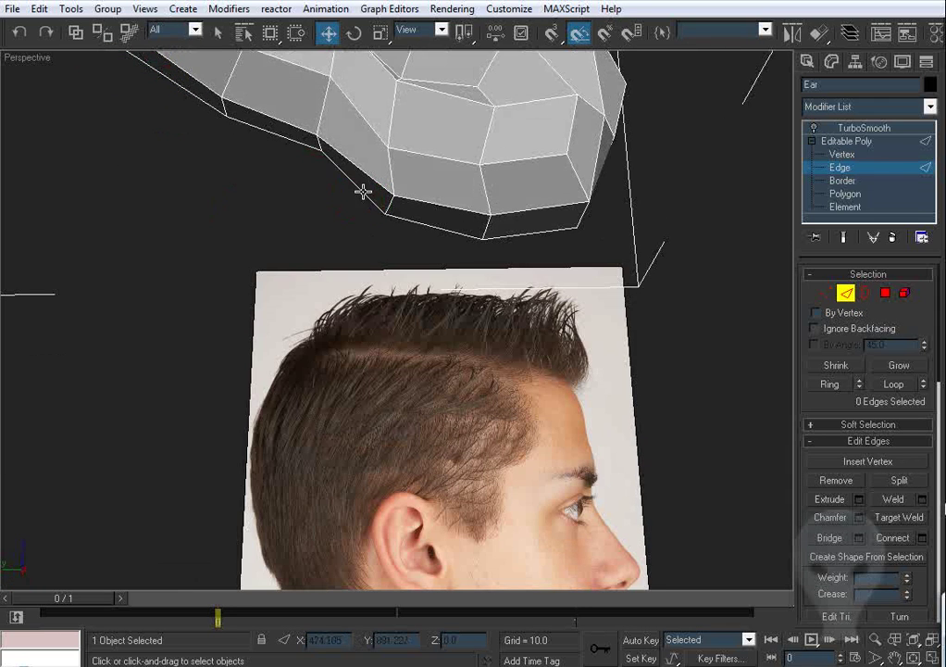
click(363, 191)
ctrl+click(443, 232)
ctrl+click(508, 240)
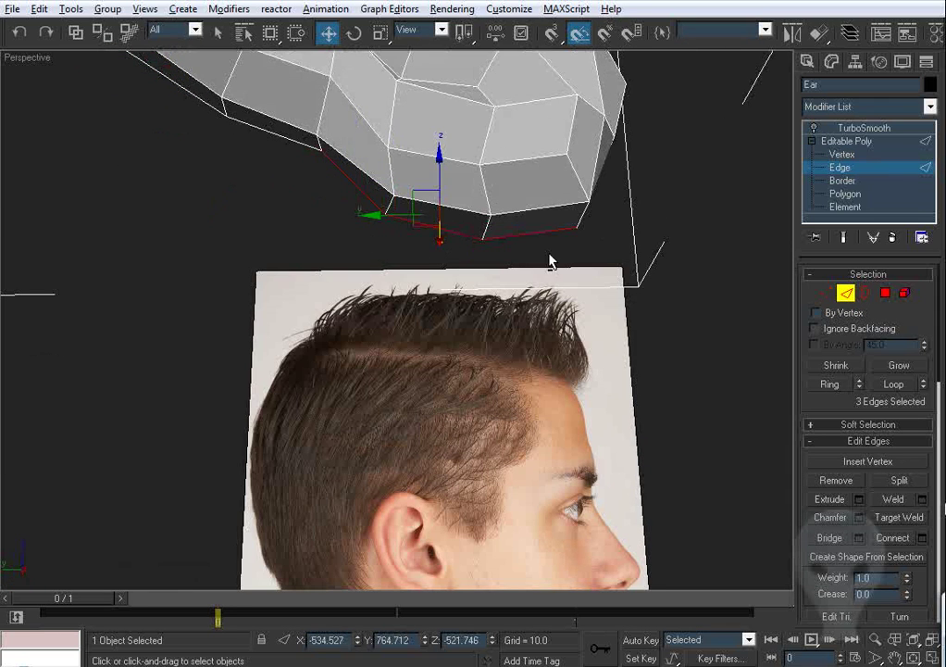
alt+middle_drag(549, 257, 410, 308)
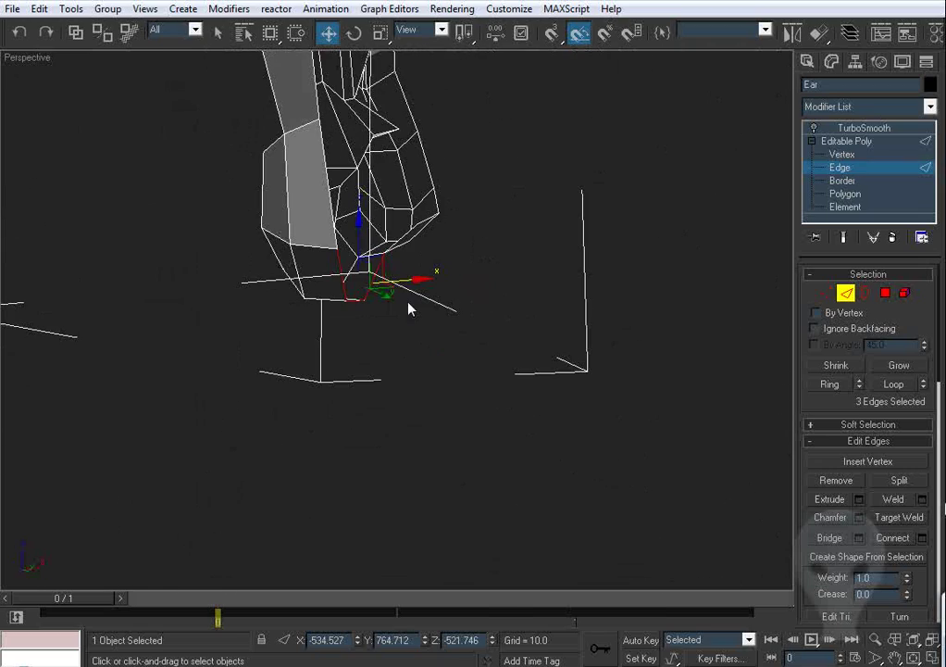
drag(387, 265, 411, 229)
alt+middle_drag(411, 229, 404, 297)
Step: Shift the extruded lobe edges along X toward the head to about X -513
alt+middle_drag(369, 234, 517, 309)
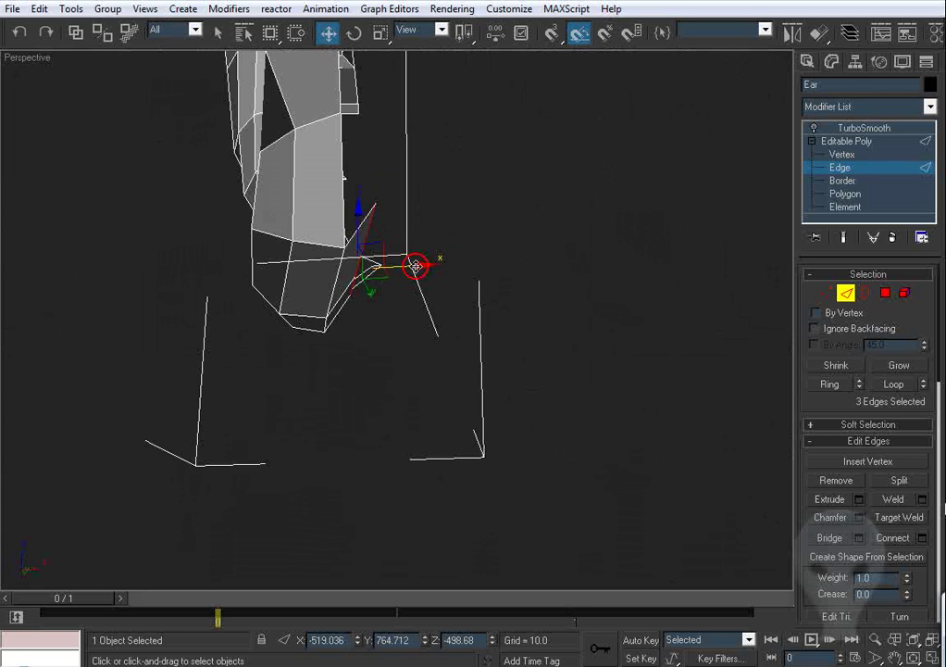
drag(416, 267, 426, 265)
alt+middle_drag(452, 293, 458, 323)
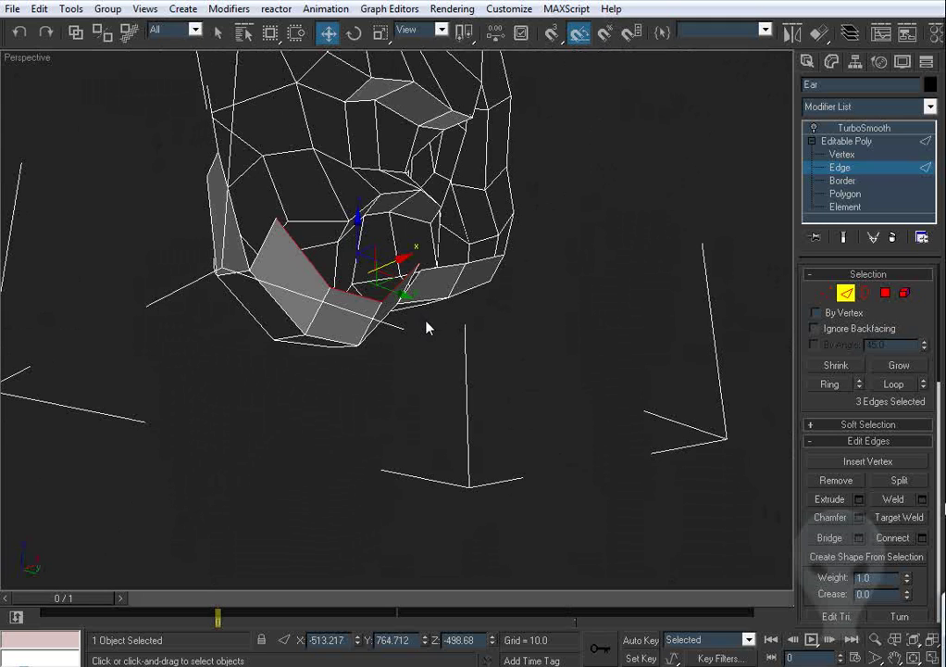
Step: Target weld the side edge of the new lobe strip to the end edge of the lower strip behind the ear
scroll(429, 328, up, 4)
alt+middle_drag(556, 356, 751, 458)
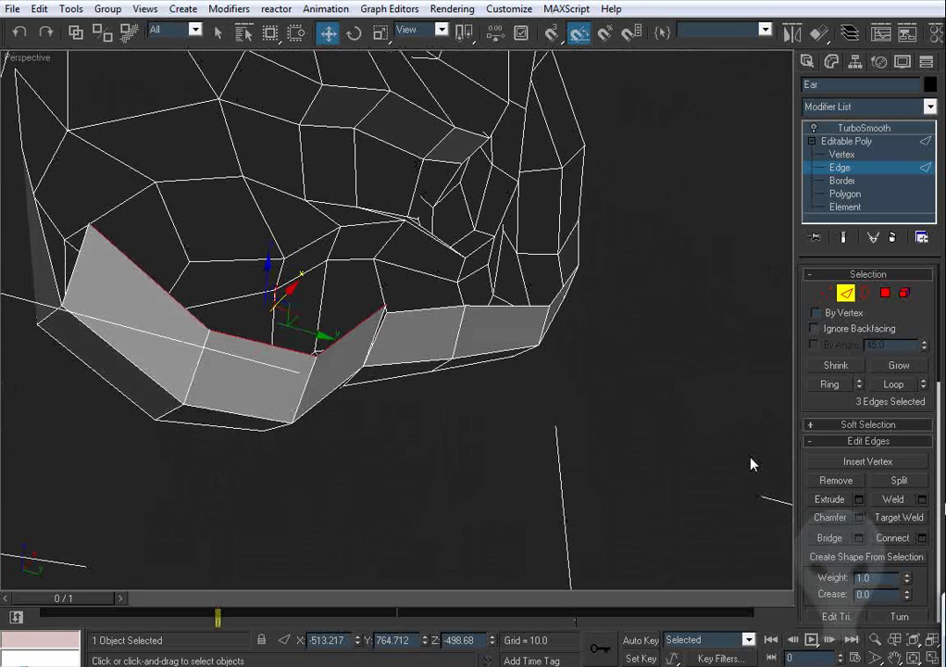
click(900, 517)
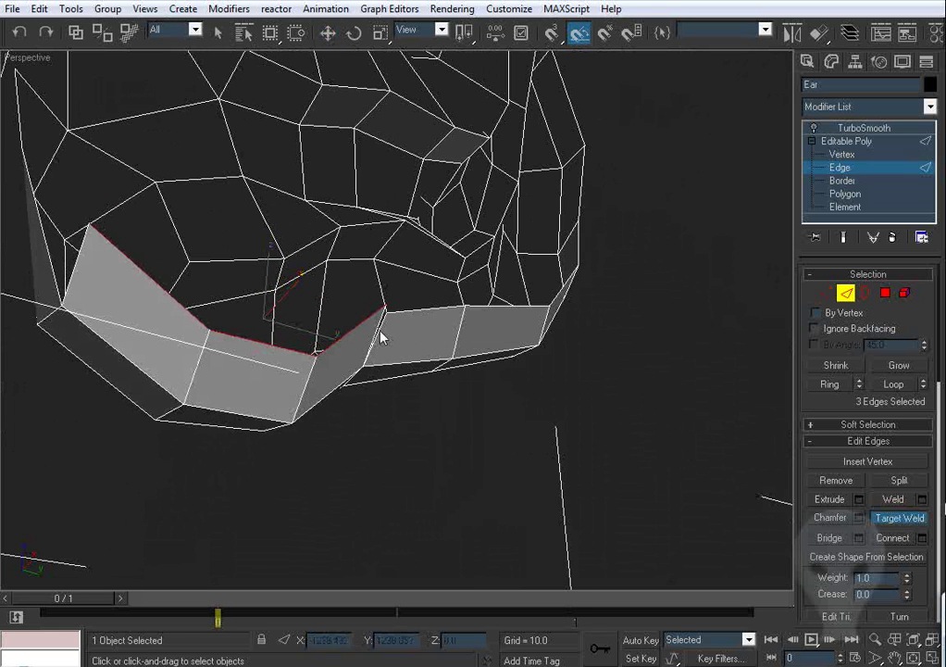
click(380, 314)
alt+middle_drag(416, 316, 555, 370)
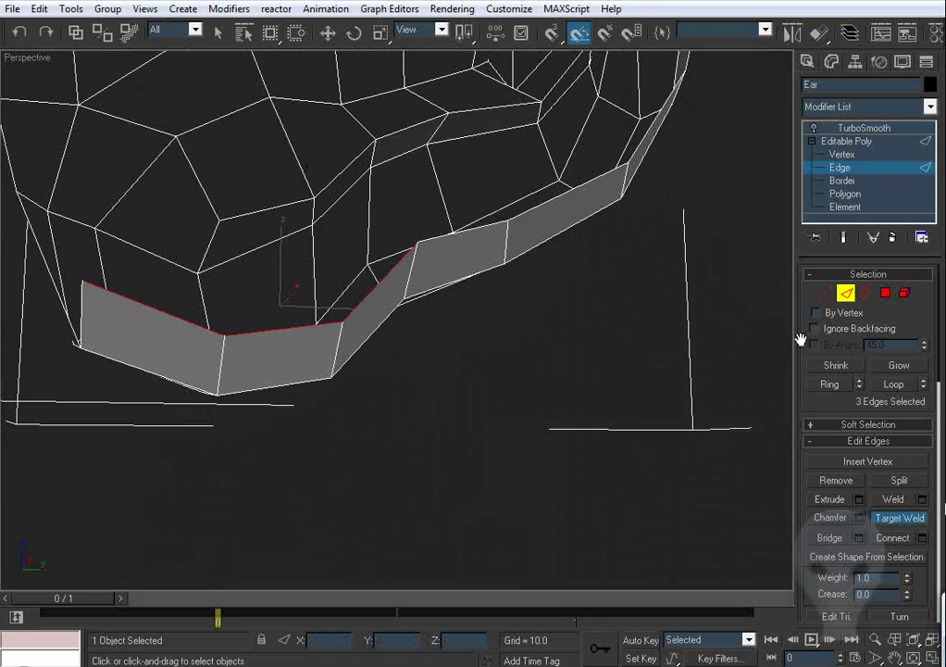
Step: Reposition the inner vertices of the new strip behind the earlobe to smooth its transition into the lower strip
click(830, 294)
alt+middle_drag(426, 347, 203, 307)
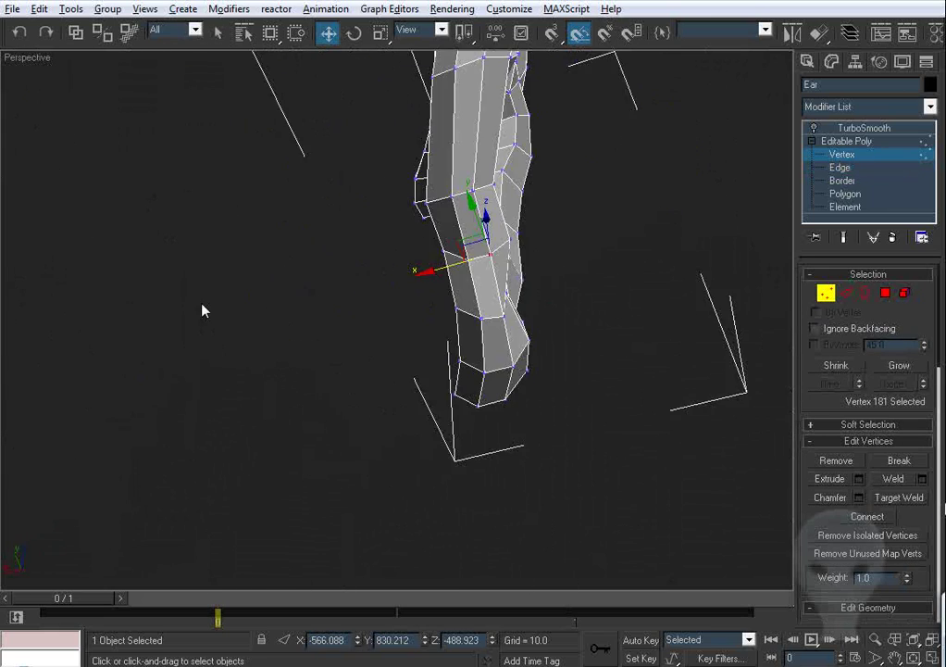
middle_drag(342, 277, 252, 362)
scroll(267, 362, up, 4)
click(316, 339)
scroll(316, 342, down, 3)
alt+middle_drag(316, 343, 294, 344)
drag(278, 332, 292, 334)
scroll(292, 334, down, 3)
drag(320, 251, 351, 271)
Step: Lower the inner end vertex at the front of the lobe strip along Z to about -503
alt+middle_drag(367, 308, 455, 376)
click(400, 303)
alt+middle_drag(399, 303, 404, 302)
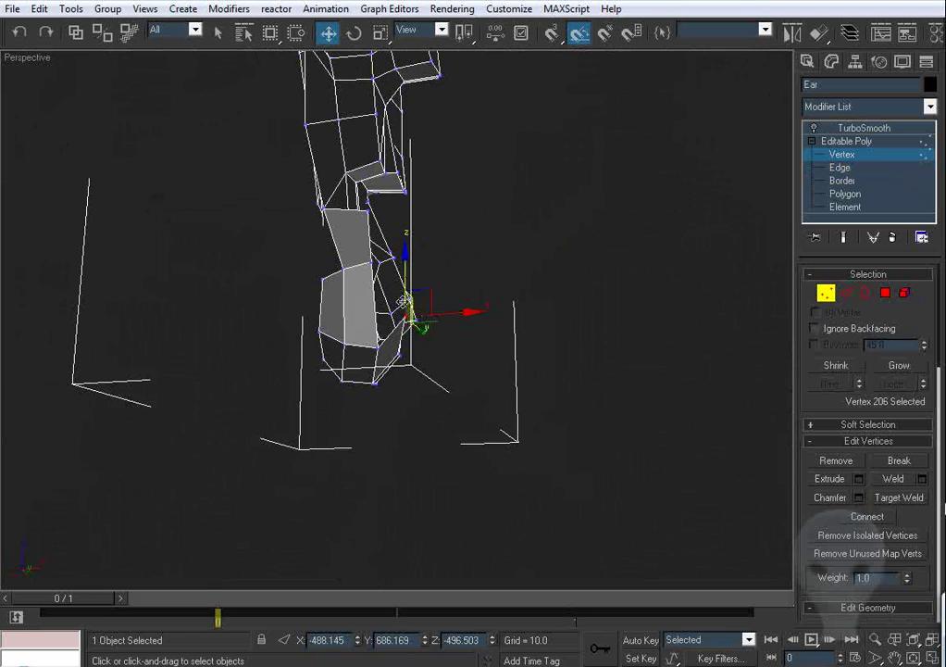
drag(405, 274, 404, 283)
alt+middle_drag(501, 406, 472, 396)
scroll(403, 390, up, 2)
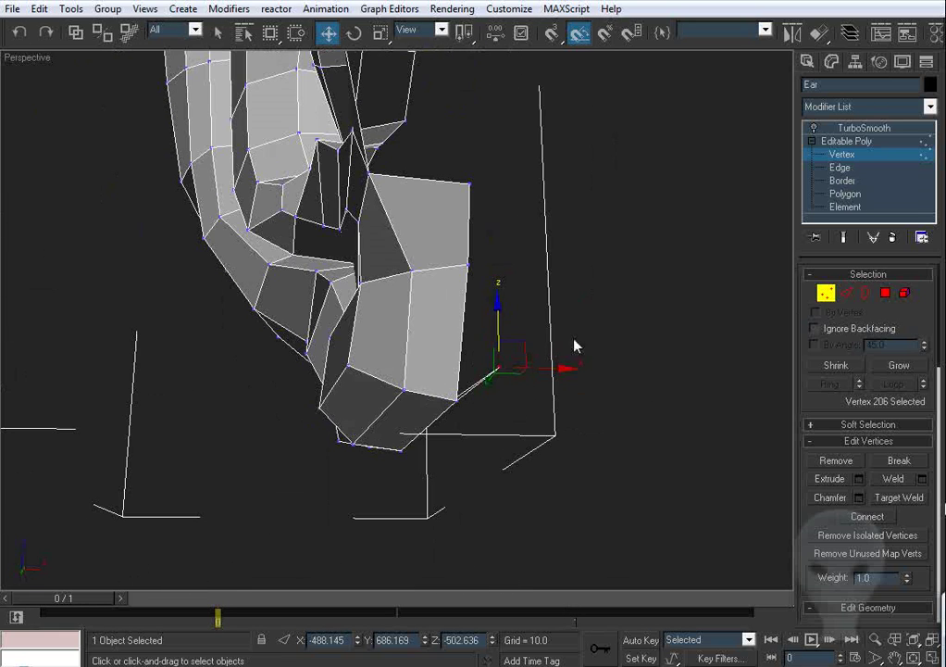
Step: Extrude the lobe strip's front end edge upward in the YZ plane to about Y 654, Z -461
click(864, 293)
alt+middle_drag(551, 279, 523, 276)
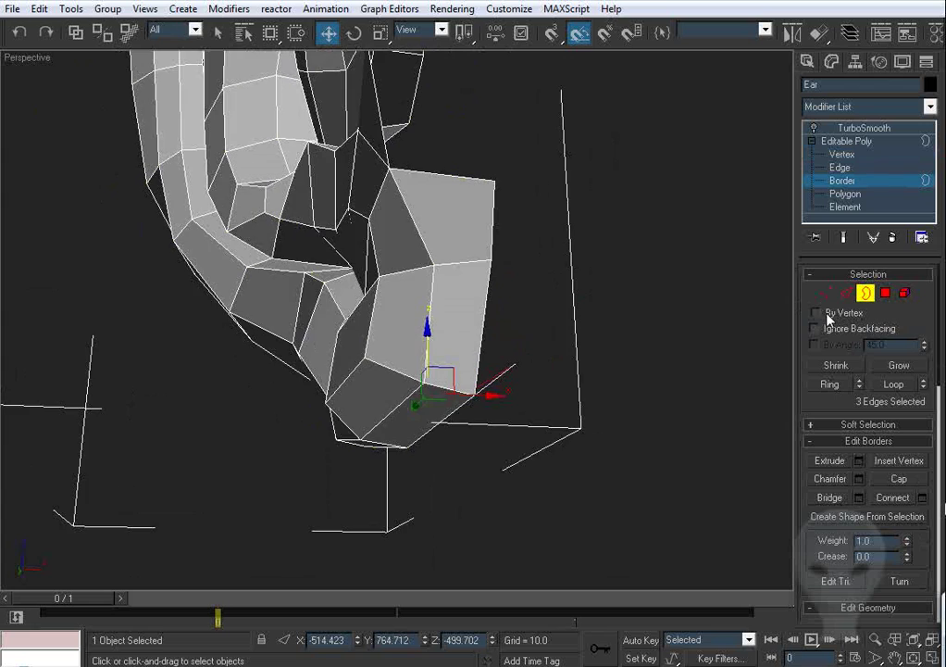
click(846, 294)
alt+middle_drag(585, 321, 513, 334)
click(471, 294)
scroll(514, 334, up, 2)
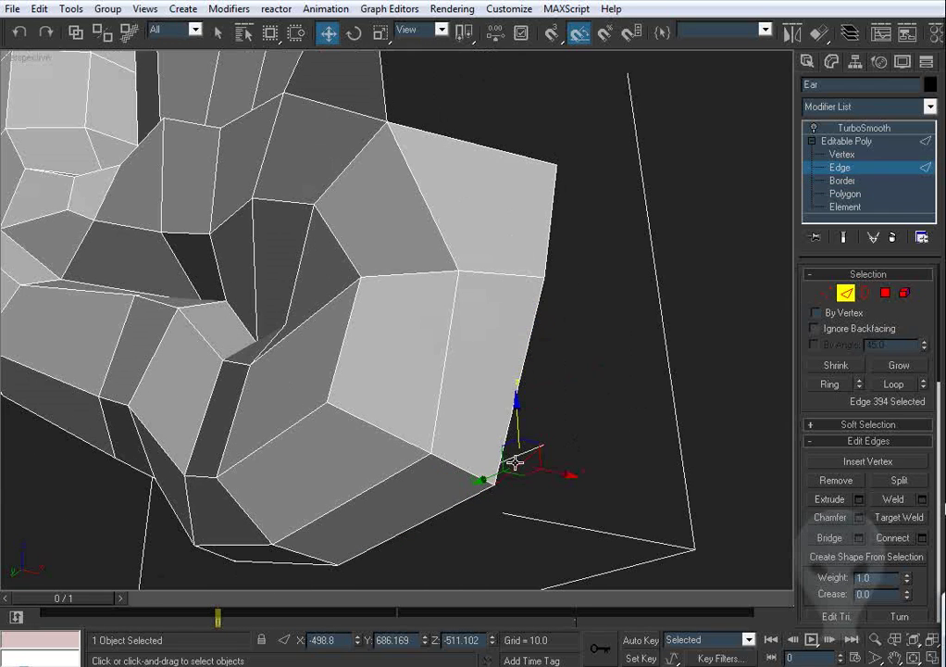
shift+drag(504, 450, 561, 268)
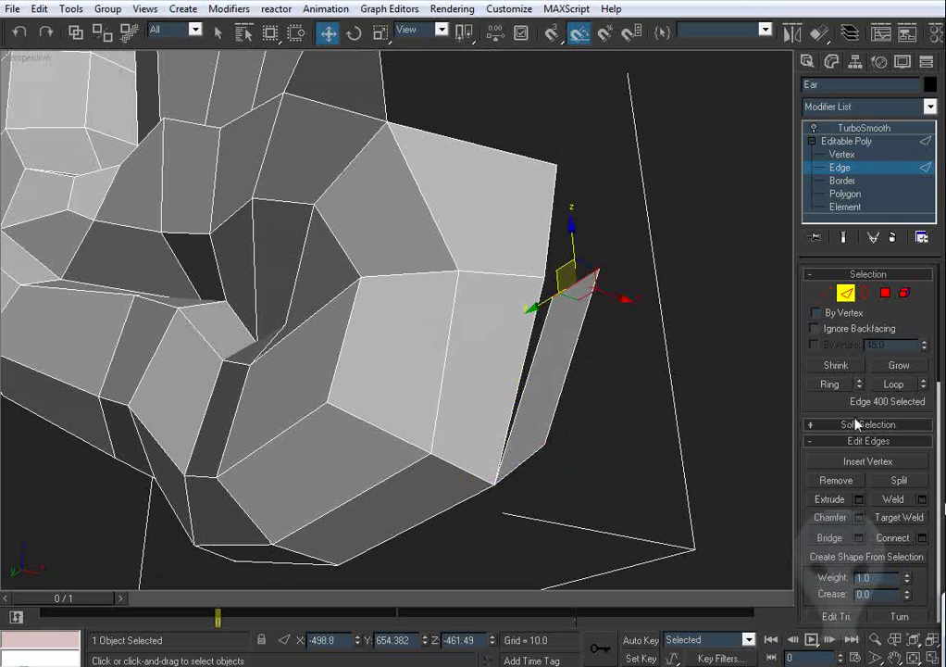
Step: Target weld the new face's side edge to the adjacent open edge at the front of the earlobe
click(896, 518)
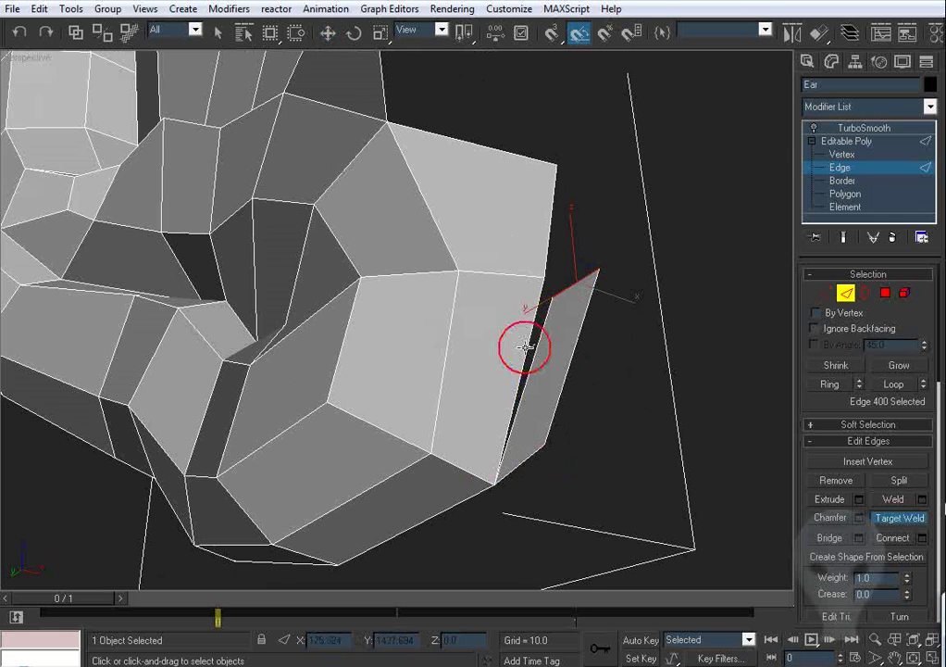
click(525, 348)
middle_drag(580, 289, 540, 335)
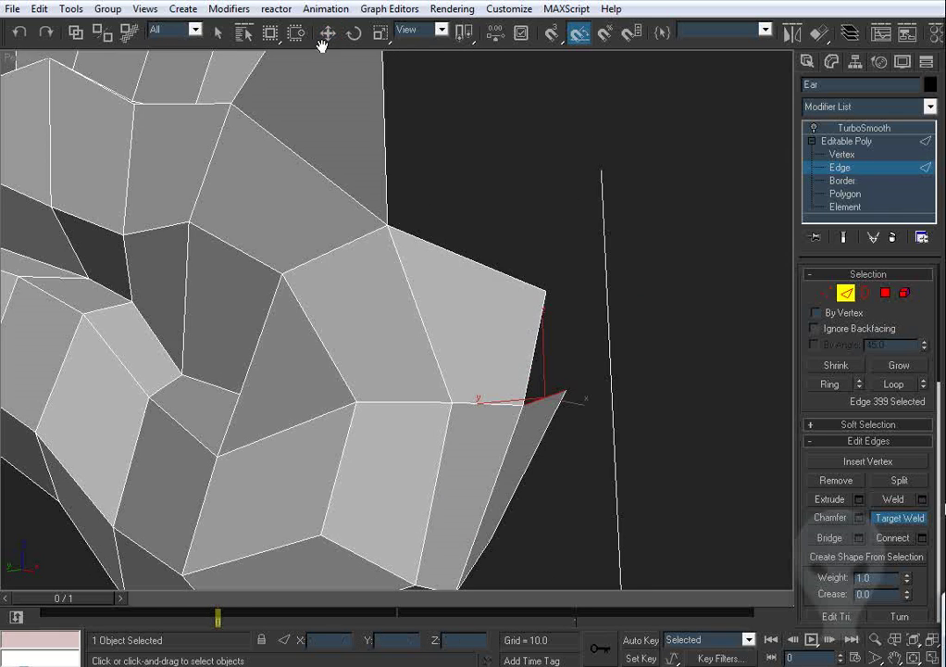
Step: Extrude the strip's end edge upward again to about Y 637, Z -424, and target weld its side edge to the ear's front edge
click(328, 35)
shift+drag(529, 375, 581, 274)
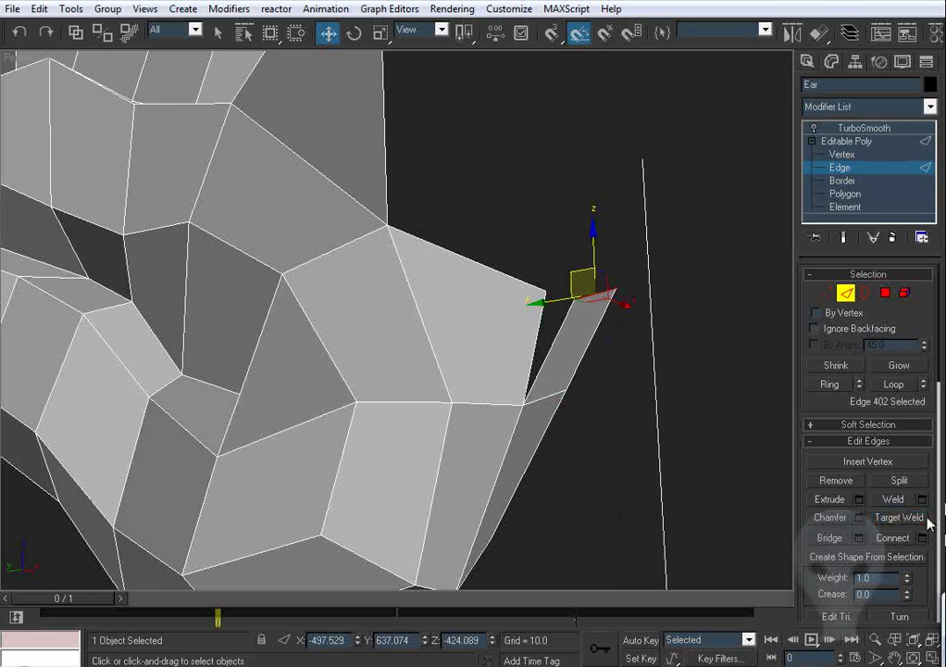
click(887, 518)
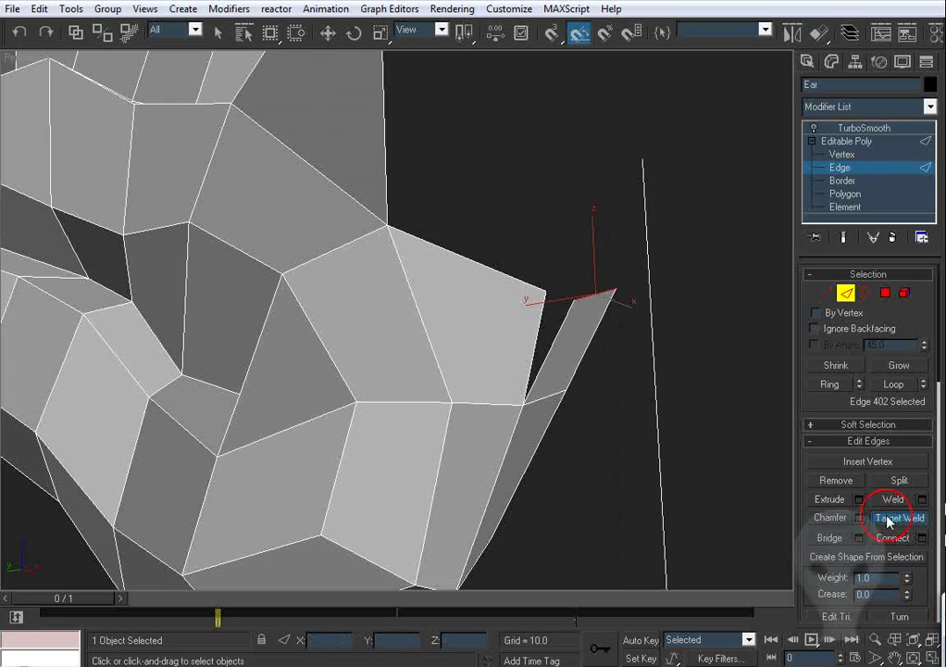
click(542, 340)
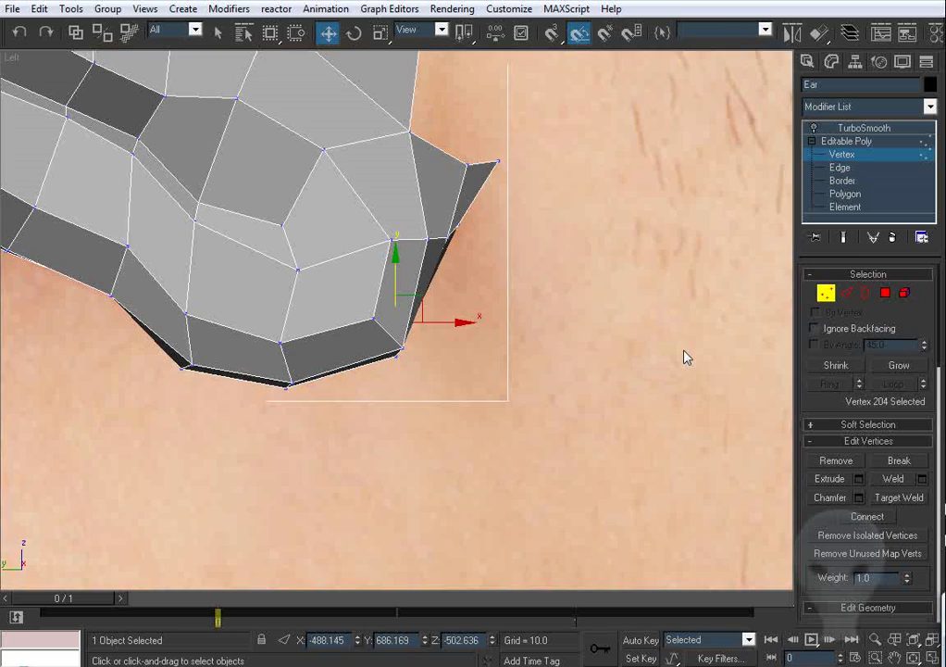
Step: In the left view, reposition the strip's two top end vertices, placing the outer tip at about Y 629, Z -440
scroll(542, 302, up, 2)
click(509, 248)
middle_drag(509, 246, 524, 353)
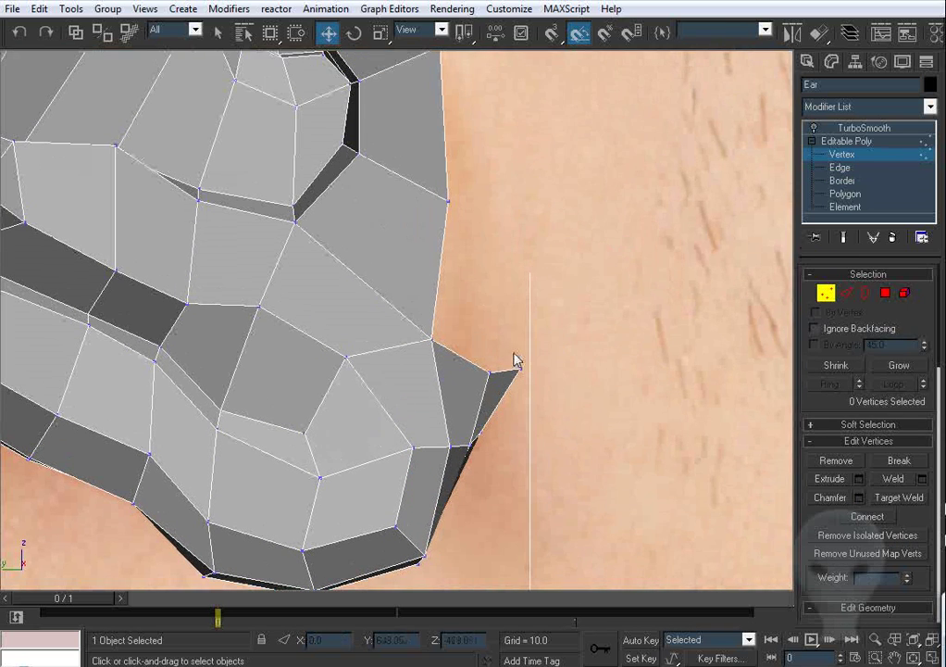
drag(505, 352, 530, 407)
click(564, 351)
middle_drag(510, 427, 503, 361)
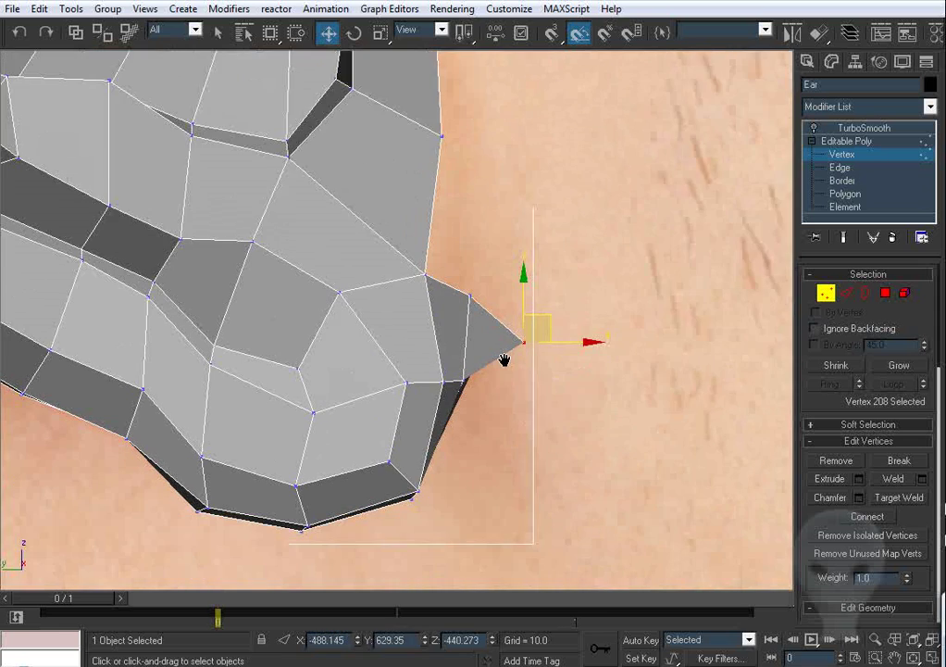
Step: In perspective, shift the inner vertex just below the strip's tip along Y to about 671
key(p)
key(ctrl+r)
key(z)
drag(501, 302, 413, 385)
middle_drag(413, 385, 420, 212)
right_click(420, 212)
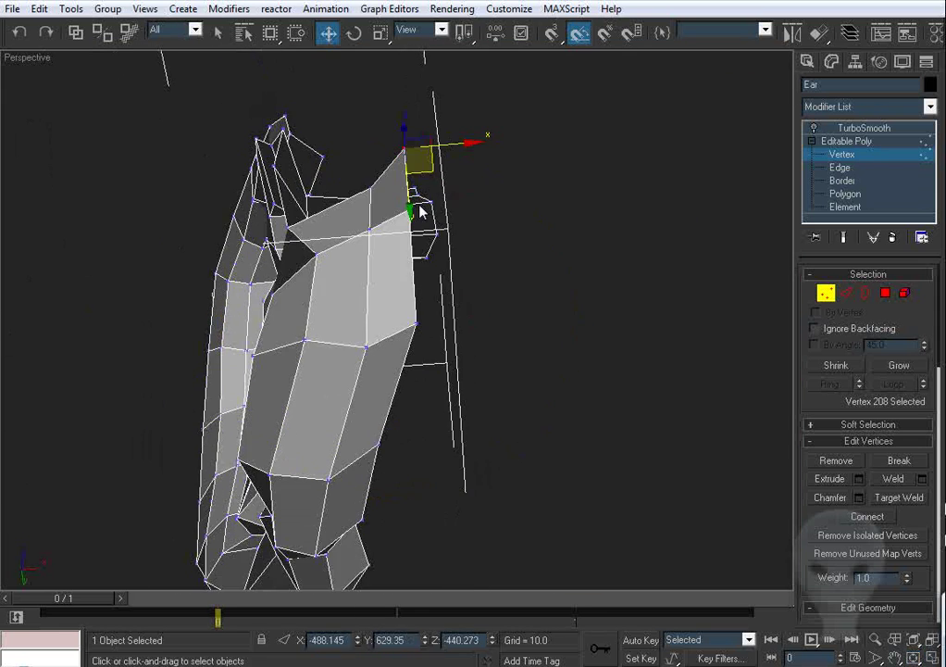
alt+middle_drag(344, 243, 425, 285)
click(452, 236)
drag(425, 305, 413, 335)
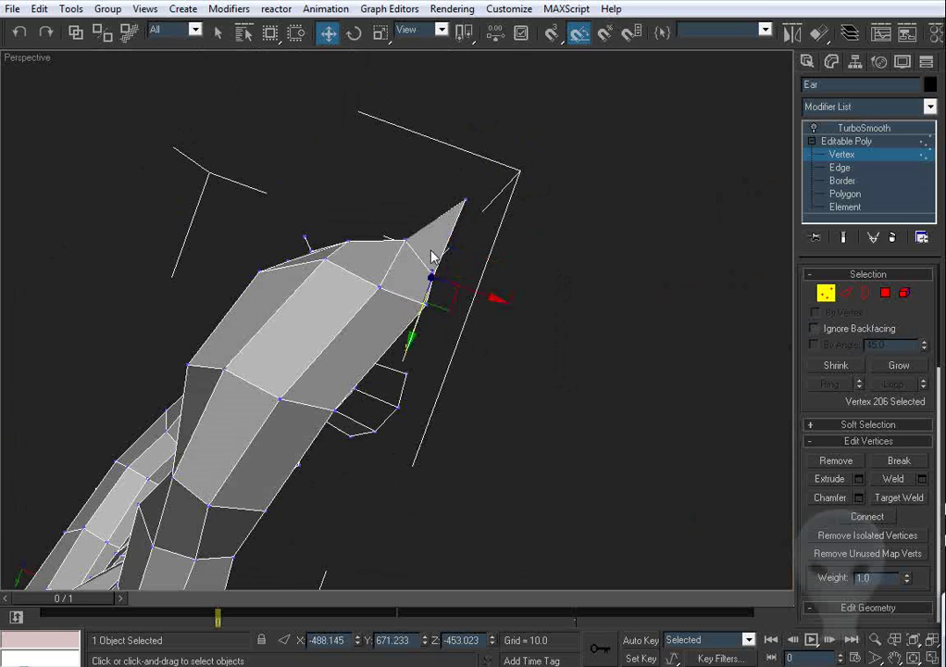
Step: Shift the inner corner vertex at the front of the lobe strip along Y to about 701
alt+middle_drag(432, 257, 425, 322)
drag(421, 339, 420, 352)
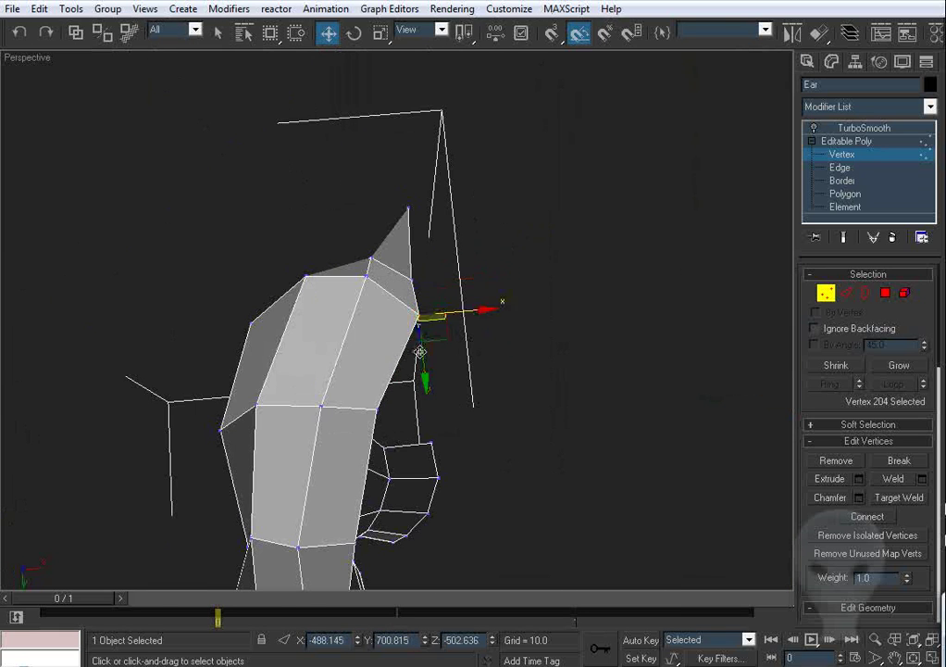
alt+middle_drag(420, 353, 450, 378)
Step: Nudge the neighbouring inner vertex beneath the earlobe in the YZ plane
click(498, 352)
alt+middle_drag(499, 352, 491, 357)
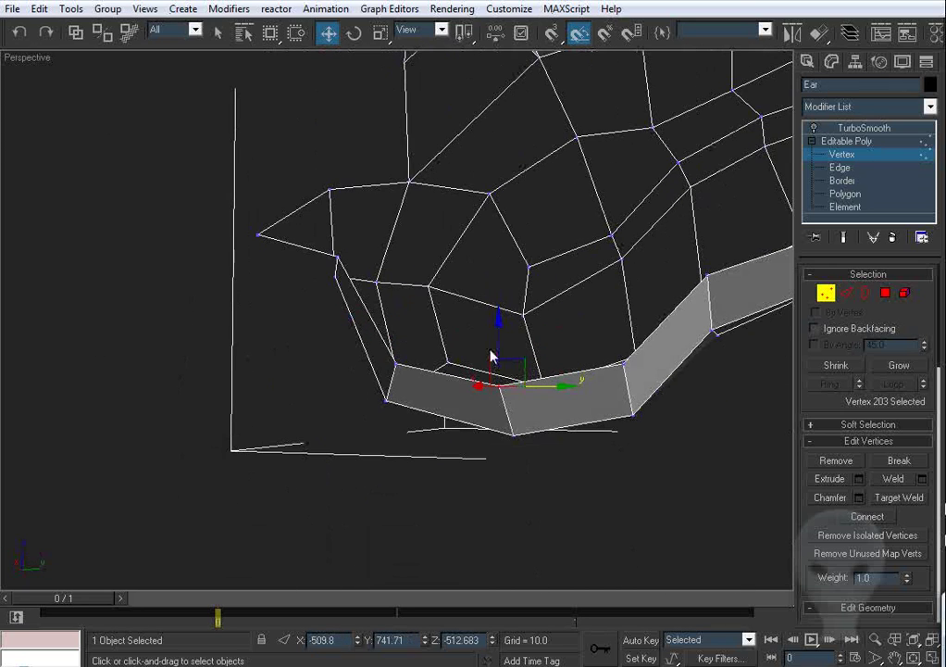
drag(523, 362, 530, 356)
alt+middle_drag(529, 357, 509, 320)
Step: Shift the front inner corner vertex of the lobe strip along X away from the head to about X -494
click(407, 353)
scroll(500, 313, down, 4)
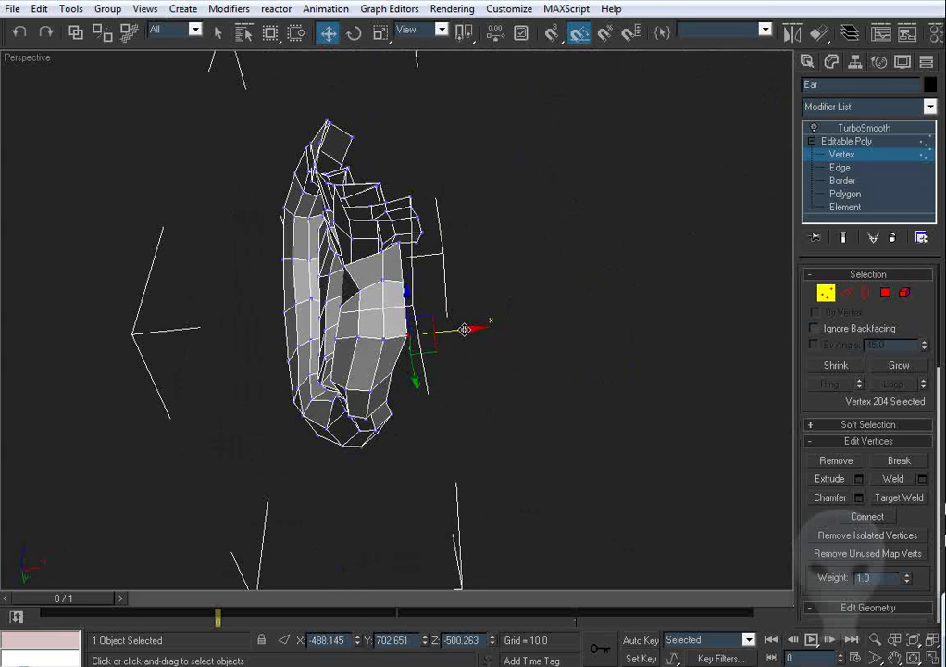
drag(465, 329, 454, 332)
alt+middle_drag(455, 331, 456, 286)
scroll(456, 286, up, 4)
alt+middle_drag(386, 287, 502, 340)
alt+middle_drag(475, 260, 314, 316)
Step: Leave vertex editing, turn on TurboSmooth for the ear and deselect it
scroll(331, 200, down, 4)
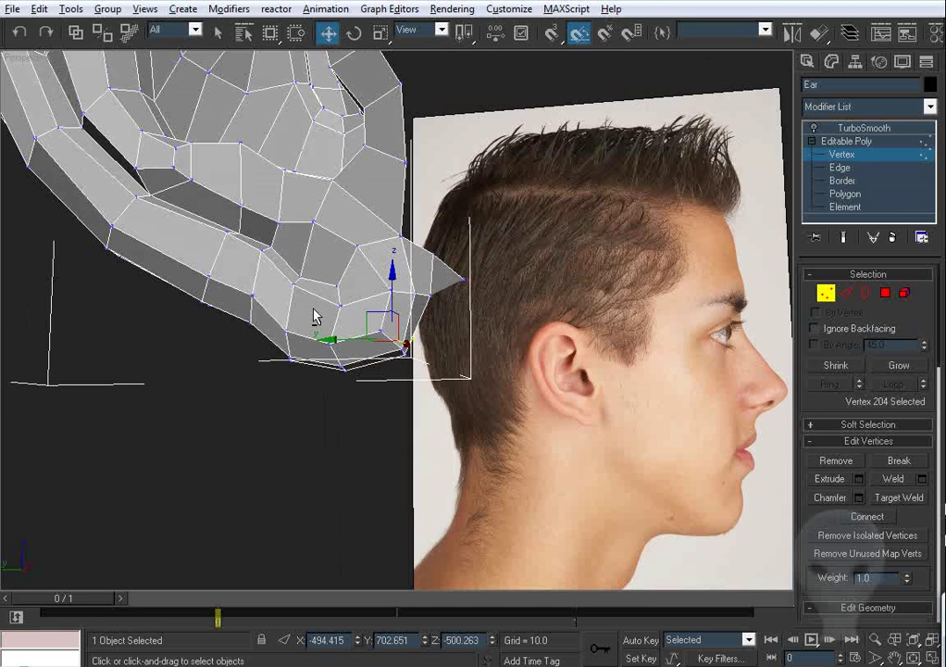
click(826, 298)
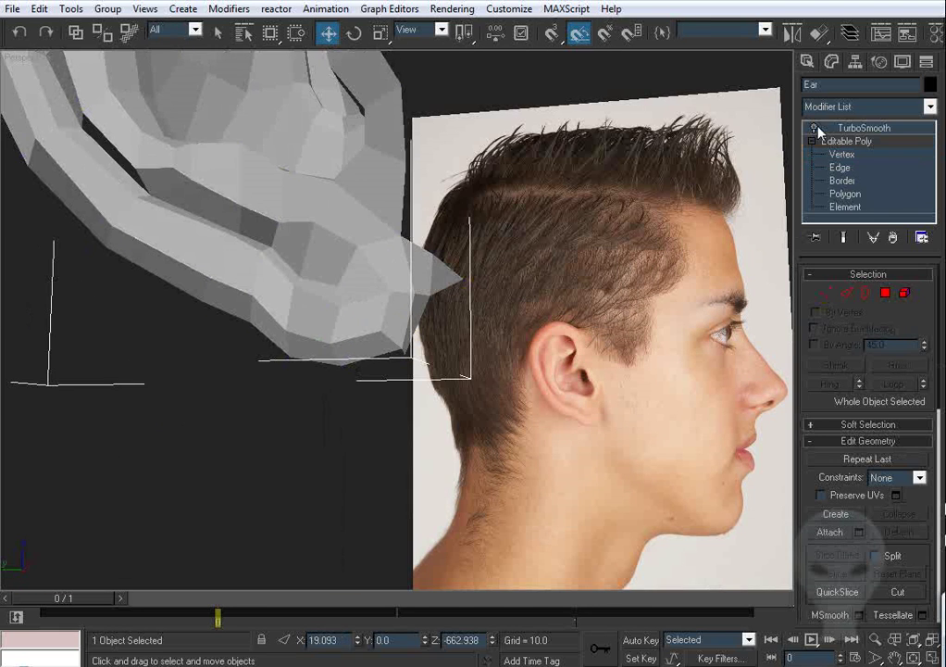
click(280, 442)
alt+middle_drag(281, 442, 472, 407)
scroll(390, 380, down, 3)
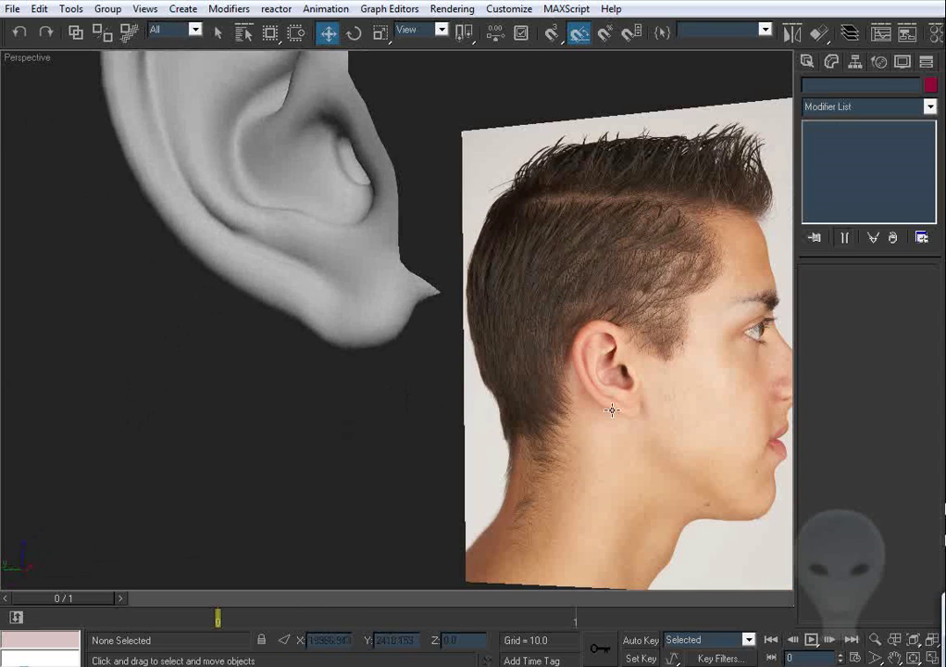
Step: Compare the smoothed ear's outline with the reference photo in the left view, from the earlobe to the whole ear
key(l)
key(z)
middle_drag(452, 450, 445, 388)
scroll(456, 348, up, 3)
scroll(445, 388, up, 5)
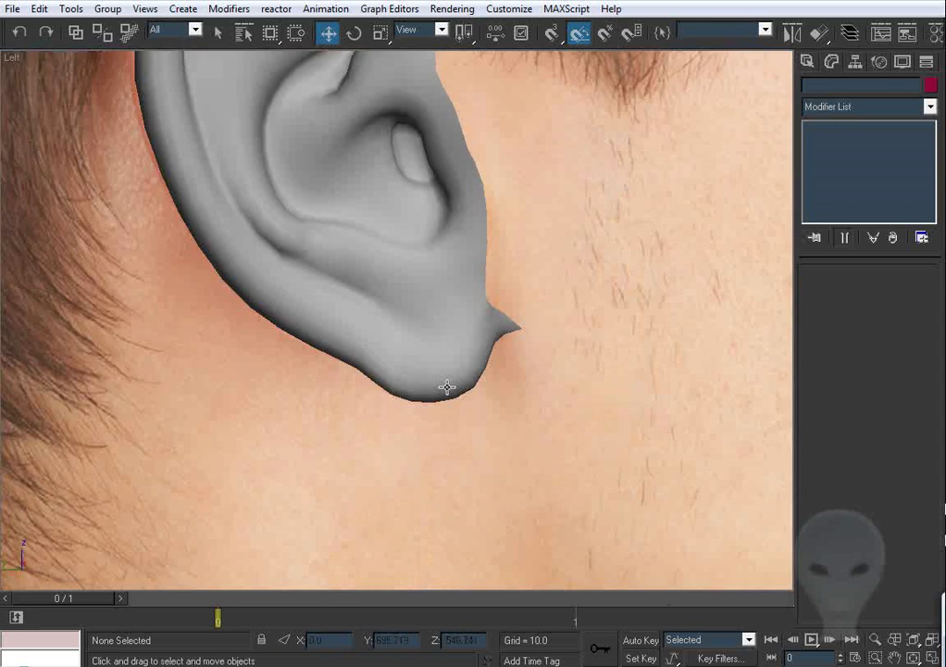
key(period)
middle_drag(434, 330, 450, 356)
key(comma)
key(period)
middle_drag(392, 257, 453, 413)
key(comma)
scroll(387, 315, down, 2)
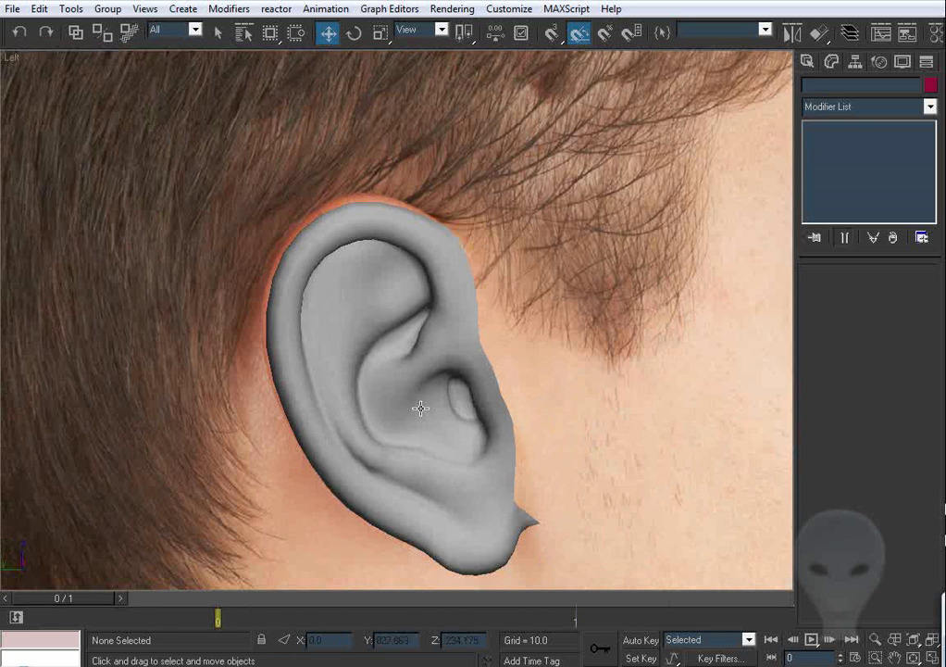
Step: Reselect the ear at vertex level, show the TurboSmooth end result with the editing cage, and display the upper rim in wireframe
click(381, 310)
click(843, 156)
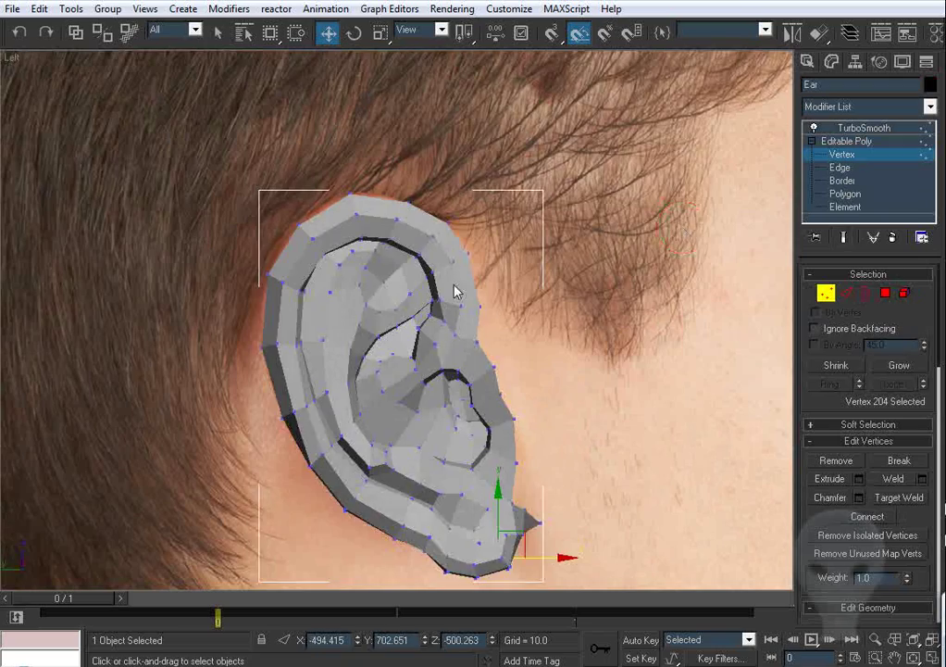
middle_drag(452, 299, 490, 311)
key(period)
key(comma)
scroll(499, 389, up, 3)
click(848, 235)
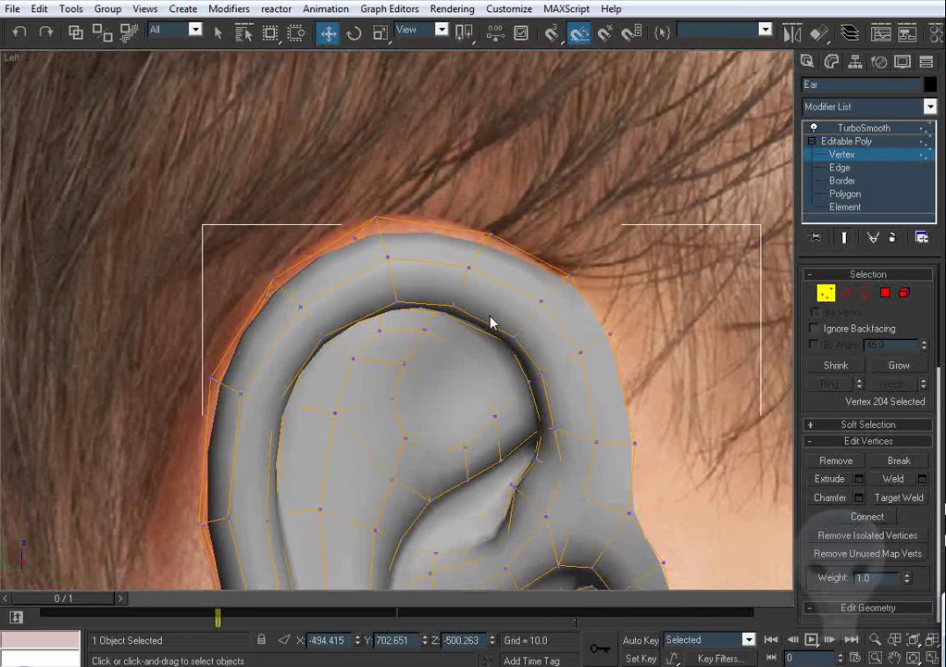
middle_drag(441, 266, 445, 280)
key(F3)
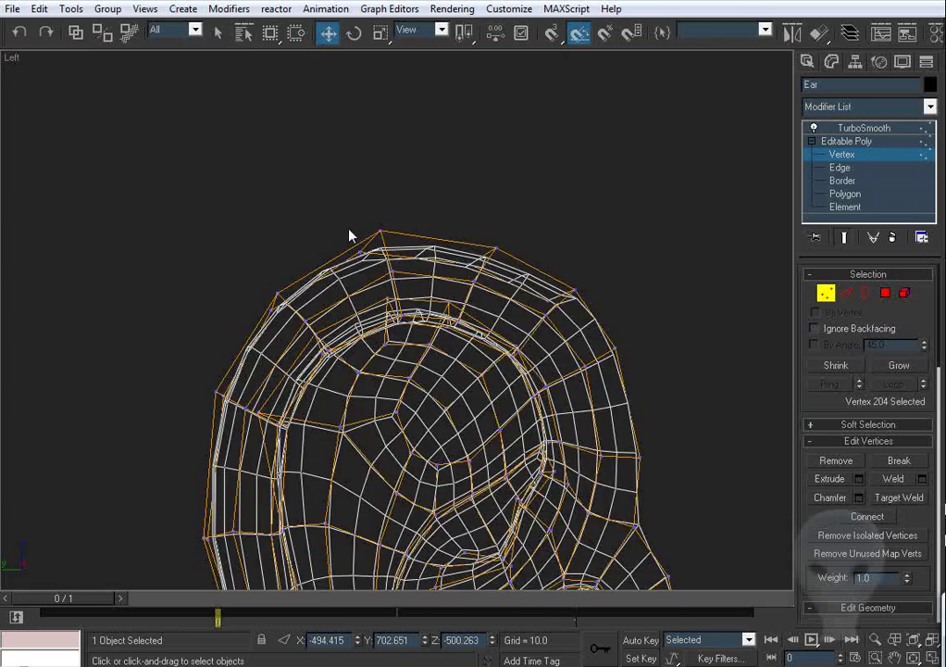
Step: Select only the three outer rim vertices at the ear's topmost row and raise them above the photo's outline
key(F3)
scroll(364, 241, up, 3)
scroll(251, 118, down, 1)
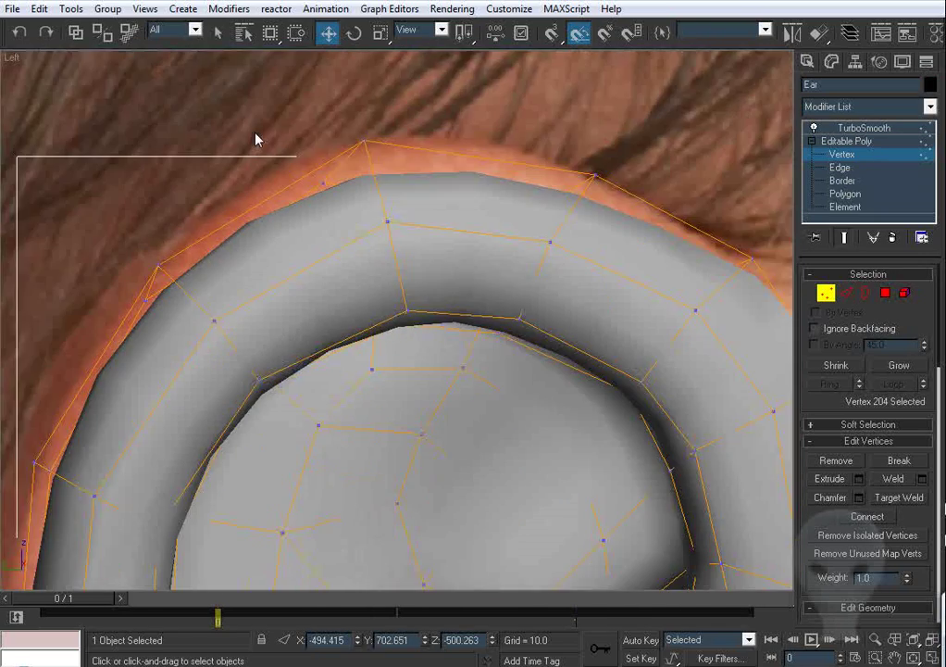
middle_drag(256, 137, 271, 194)
key(F3)
drag(274, 151, 444, 406)
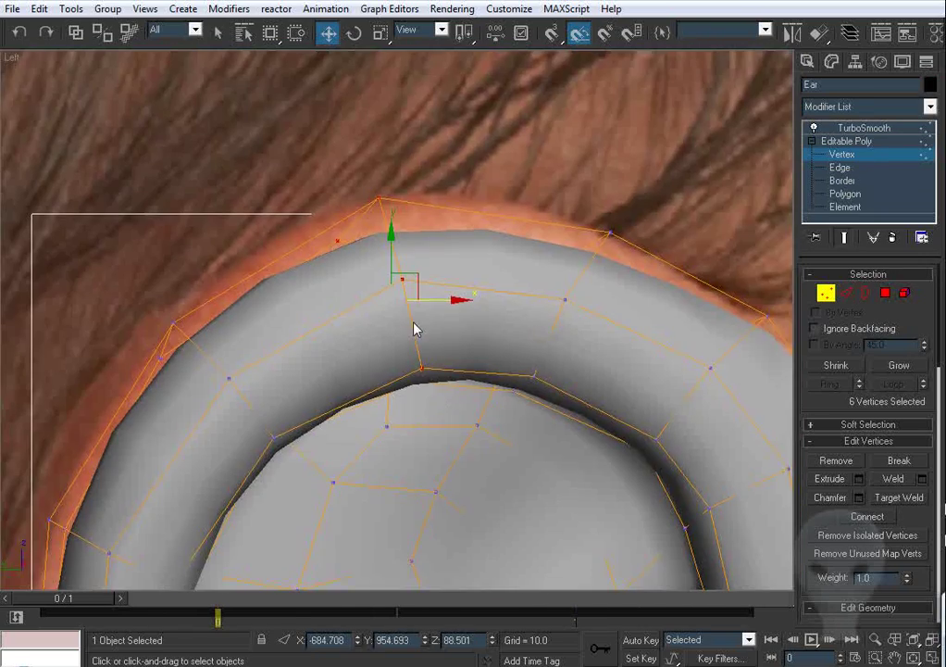
key(alt+x)
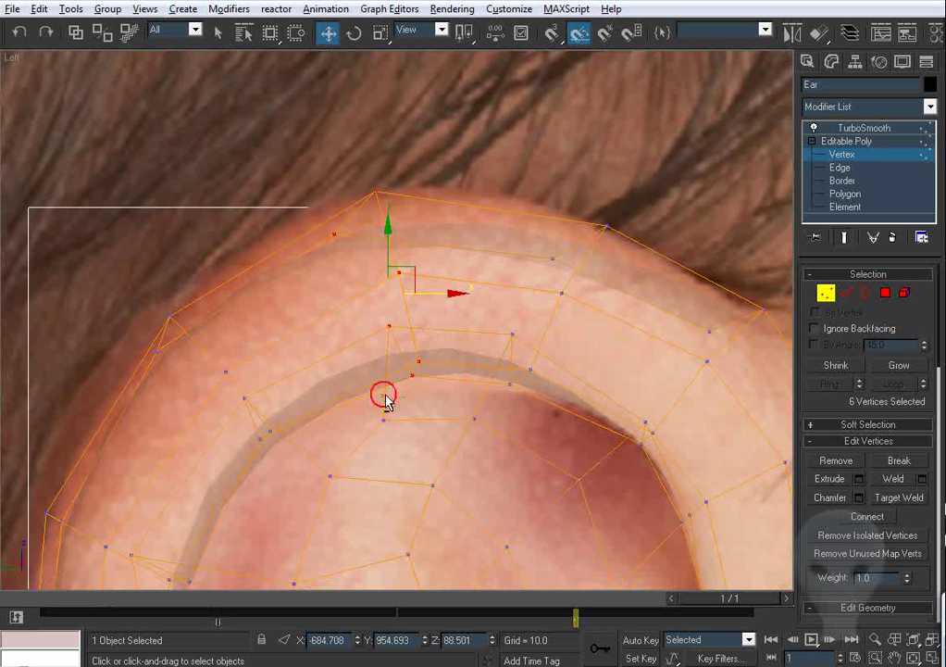
alt+drag(383, 395, 461, 319)
middle_drag(450, 312, 468, 352)
drag(416, 266, 407, 219)
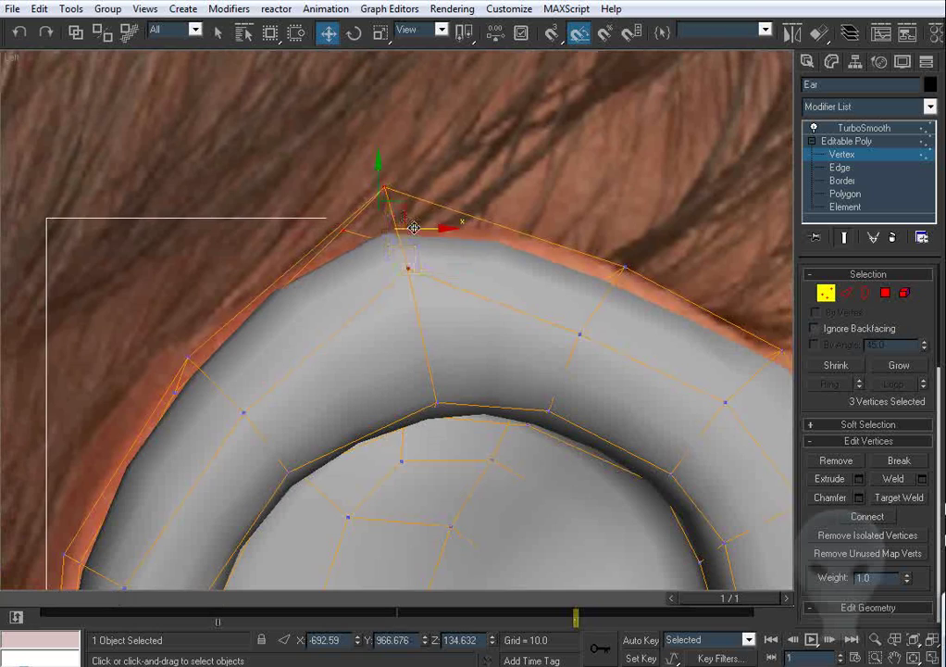
Step: Move the three outer vertices of the next rim row in front of the top up and forward to fill the photo's outline
middle_drag(576, 338, 459, 343)
drag(430, 339, 426, 346)
key(comma)
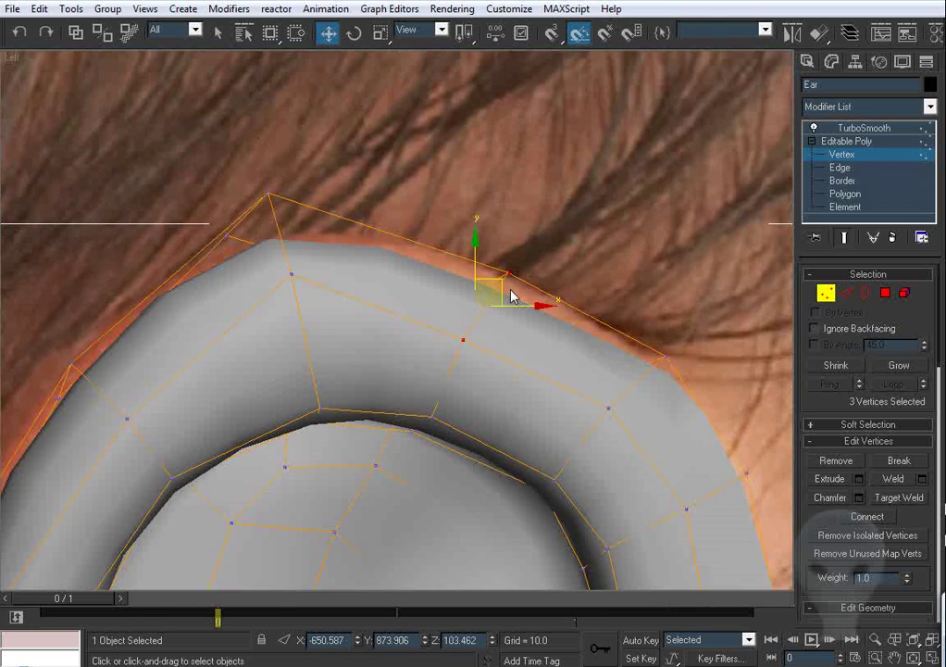
drag(503, 290, 520, 267)
key(period)
Step: Nudge the three rim vertices at the upper front curve slightly up and forward to follow the reference outline
middle_drag(681, 366, 563, 329)
drag(579, 278, 463, 375)
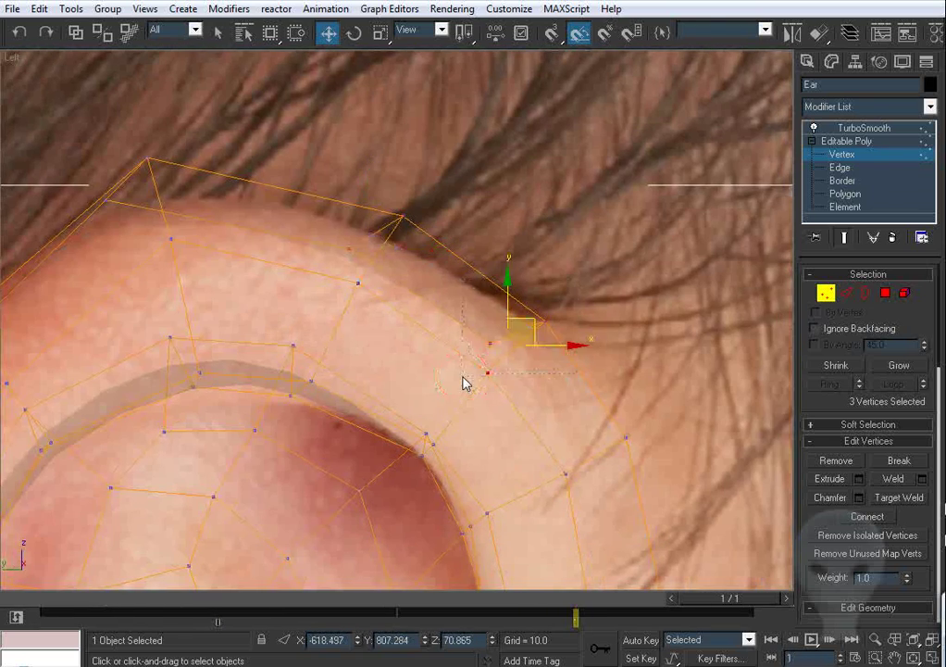
key(Home)
click(545, 319)
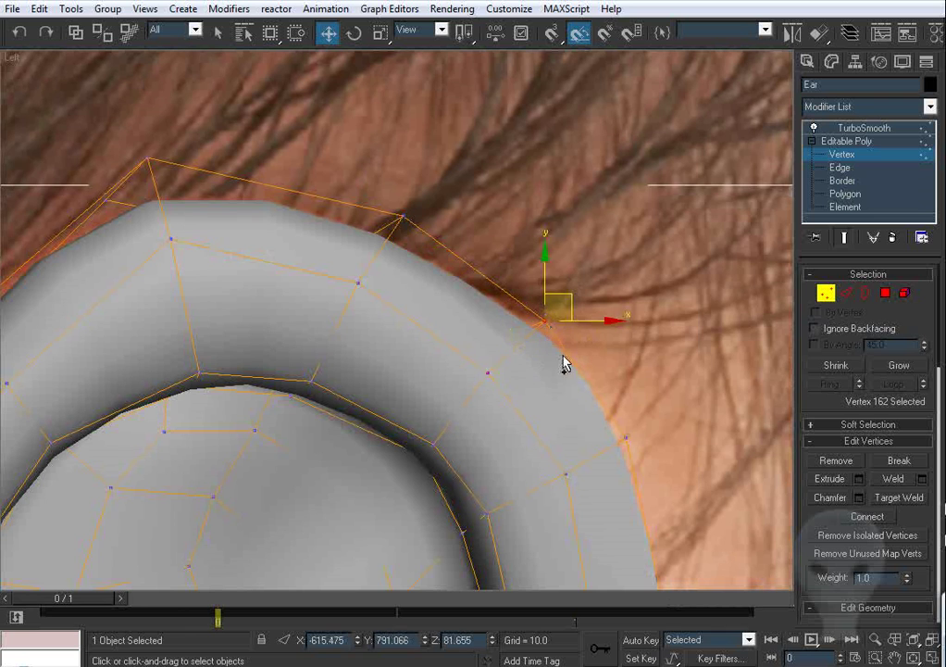
key(ctrl+z)
middle_drag(561, 406, 565, 393)
key(period)
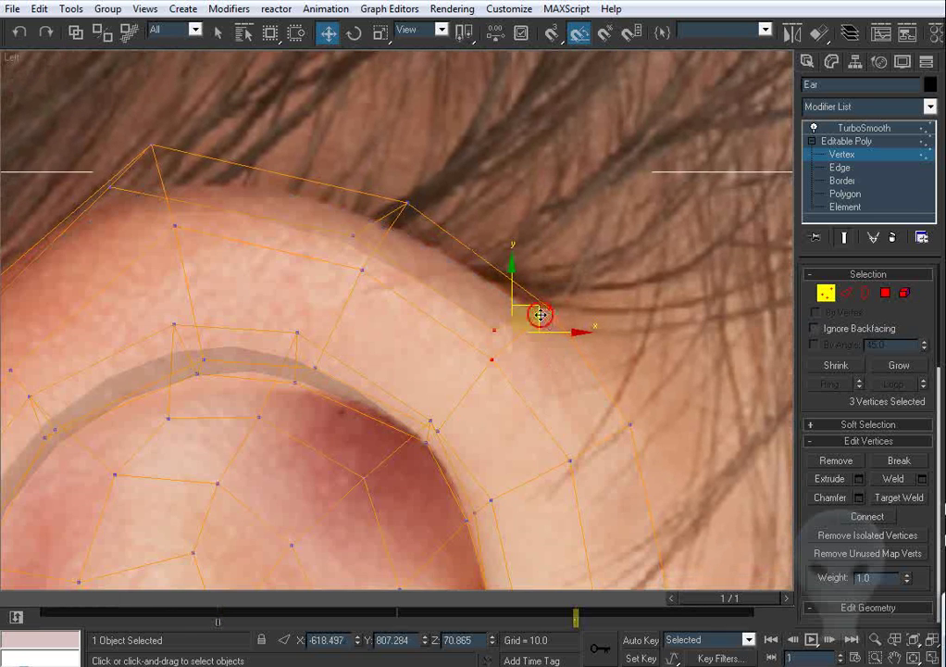
drag(540, 315, 544, 312)
key(comma)
Step: Move the three outer rim vertices at the upper back curve outward and slightly up to the photo's outline
middle_drag(293, 317, 599, 343)
key(period)
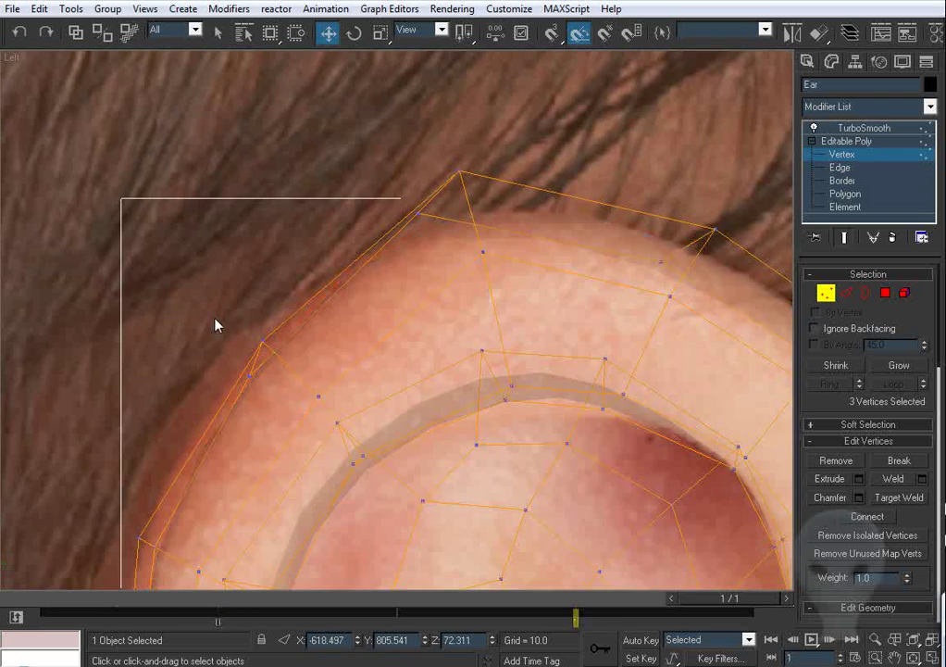
drag(324, 419, 324, 416)
key(Home)
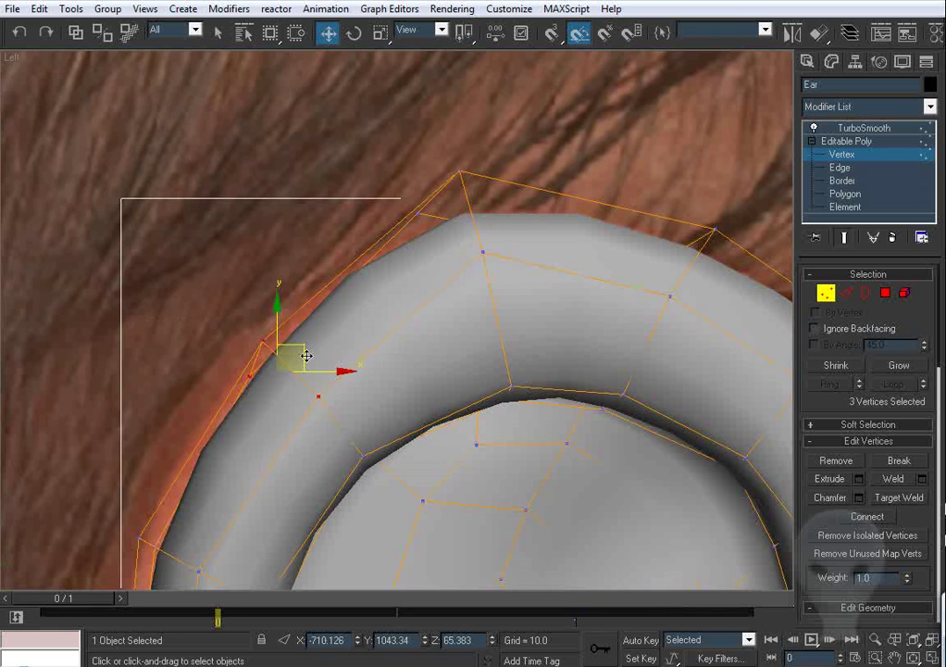
drag(306, 355, 277, 345)
Step: Move the three outer vertices of the next row down the back rim outward to widen the smoothed outline
middle_drag(270, 459, 447, 153)
key(period)
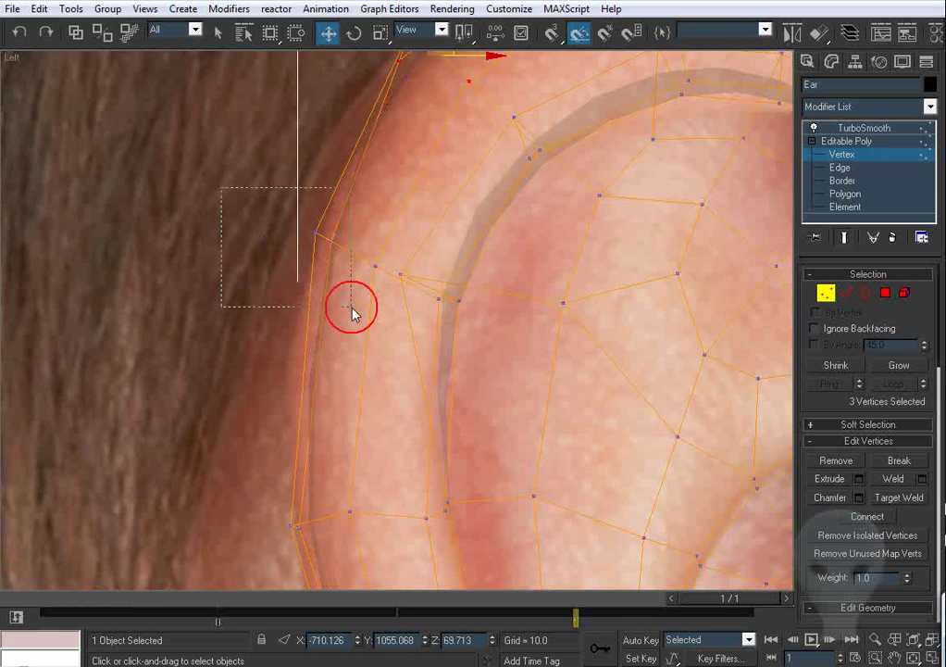
drag(386, 317, 384, 315)
key(Home)
drag(367, 227, 351, 231)
Step: Shift the three outer vertices halfway down the back rim outward to about Y 1109.8
key(period)
middle_drag(367, 469, 367, 262)
key(comma)
drag(386, 407, 385, 403)
key(End)
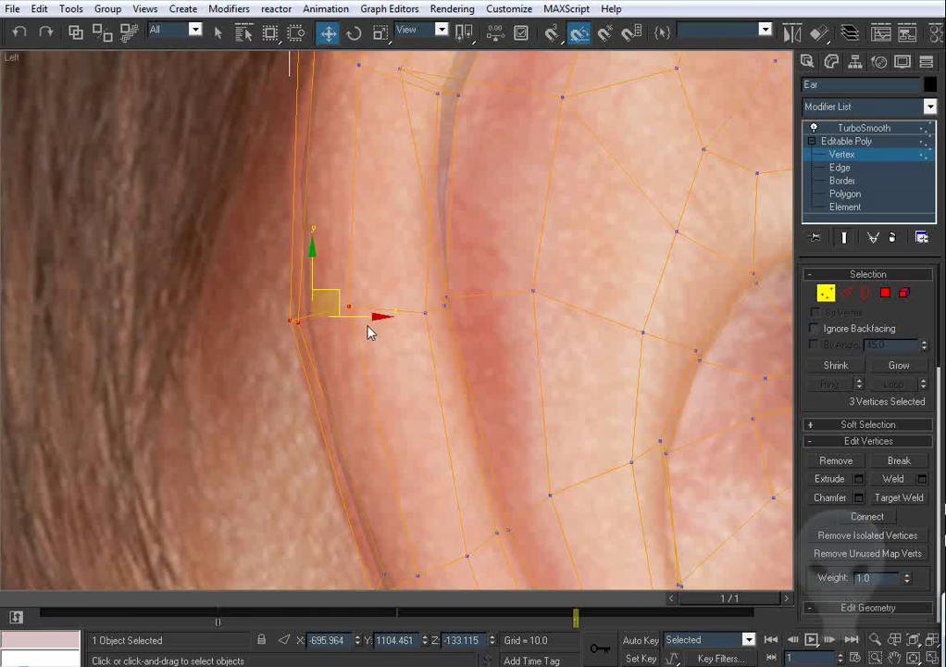
drag(359, 327, 353, 316)
key(ctrl+z)
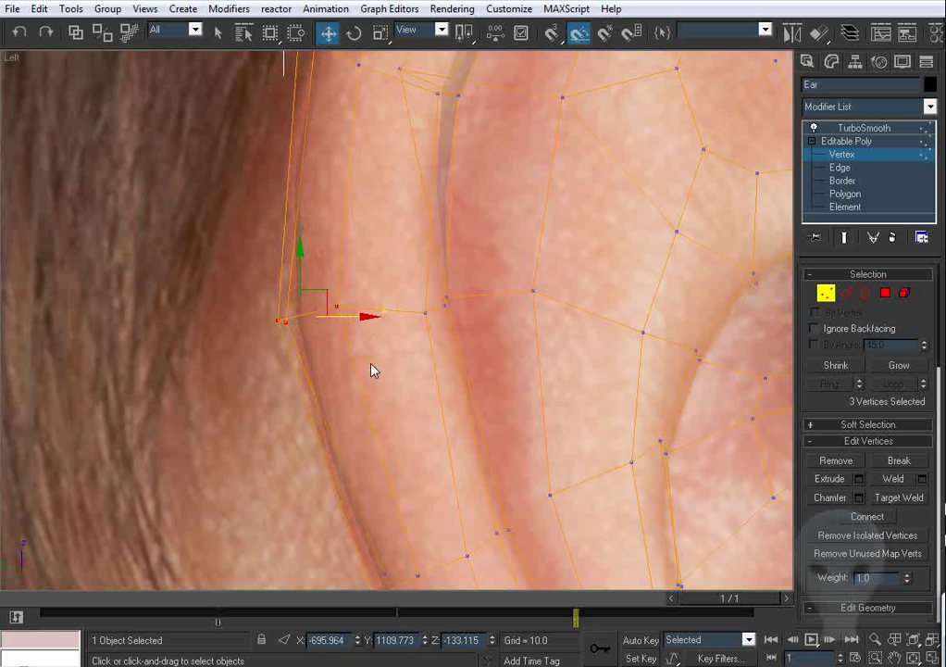
Step: Nudge the outer vertices of the lower back rim outward, working down toward the earlobe along the photo's contour
middle_drag(495, 560, 405, 264)
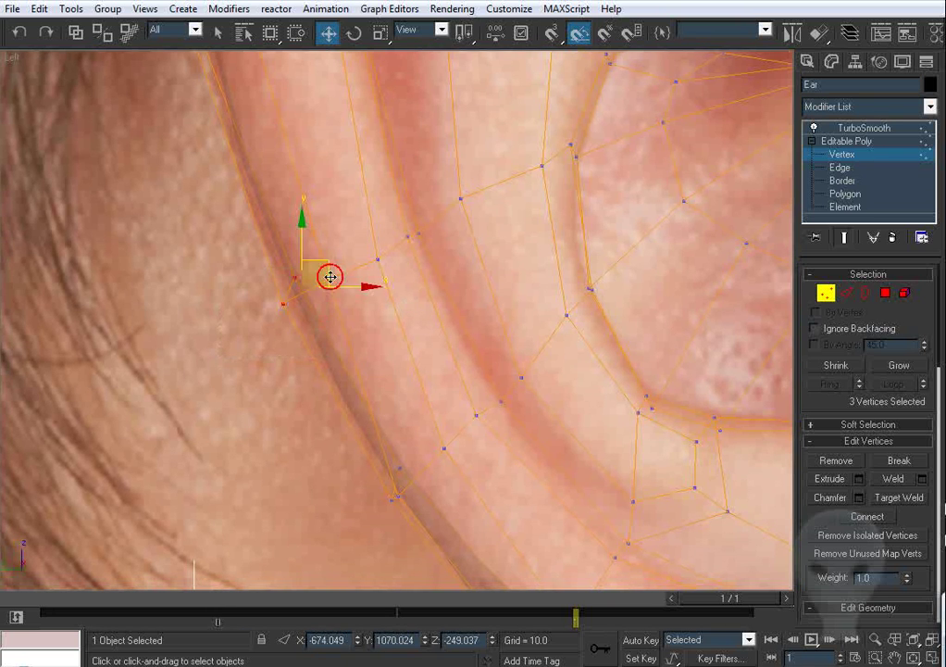
drag(331, 276, 322, 281)
middle_drag(363, 539, 308, 364)
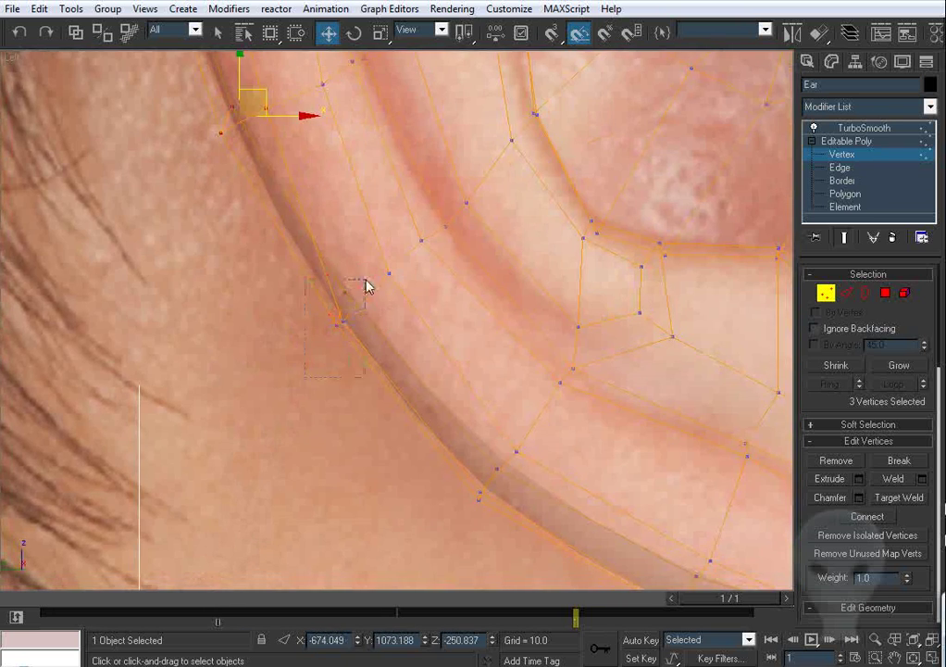
mouse_move(365, 286)
mouse_down()
mouse_move(377, 303)
mouse_move(366, 300)
mouse_up()
Step: Adjust two four-vertex rim rows above the earlobe, moving the upper row slightly inward and the lower one slightly backward
middle_drag(522, 493, 419, 326)
drag(408, 293, 327, 416)
click(412, 304)
right_click(326, 416)
drag(432, 256, 433, 256)
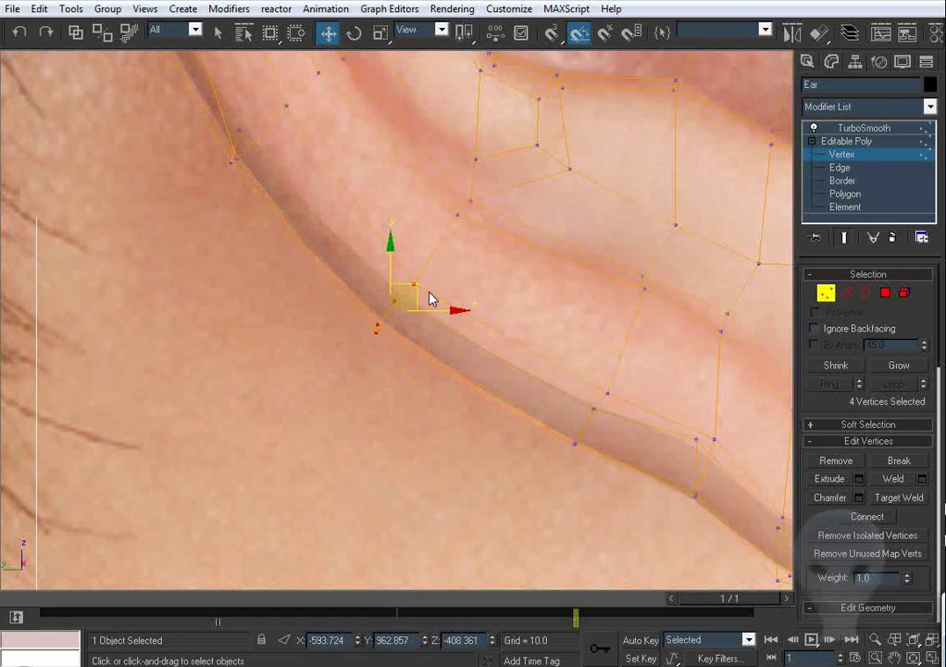
mouse_move(416, 297)
mouse_down()
mouse_move(435, 275)
mouse_move(427, 287)
mouse_up()
middle_drag(652, 493, 494, 420)
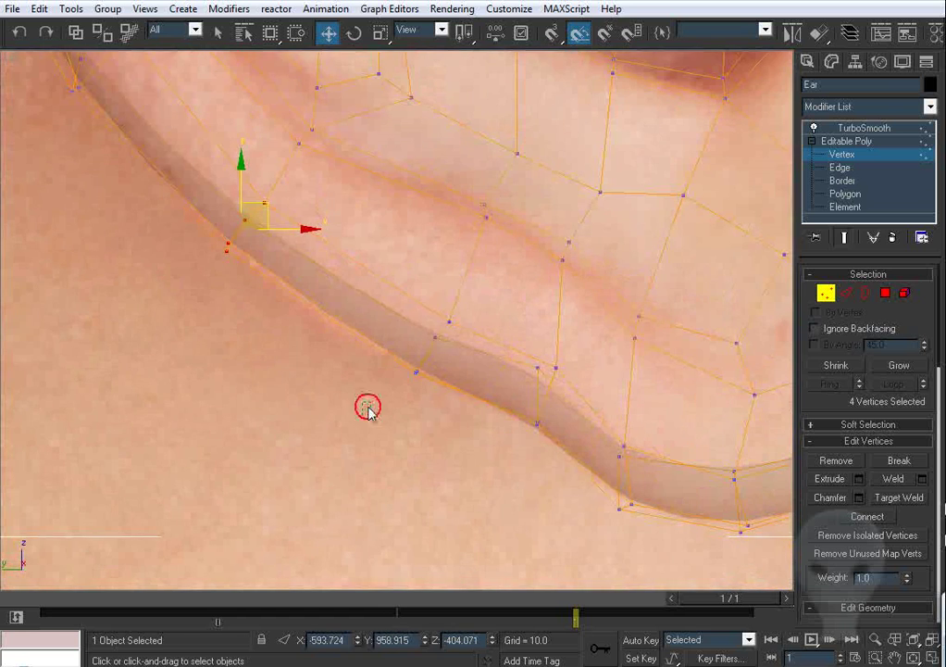
drag(367, 406, 451, 334)
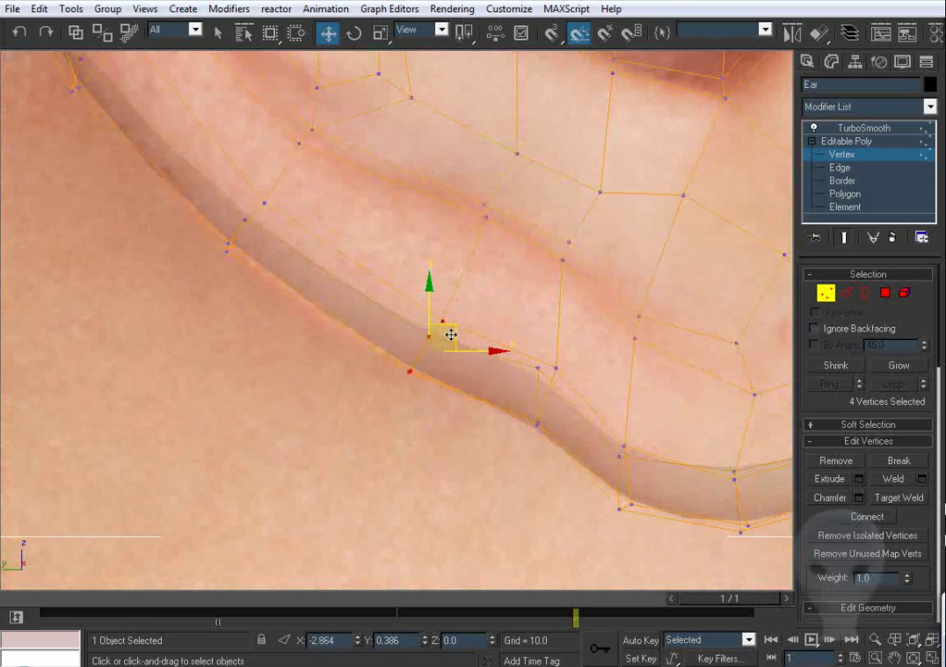
Step: Compare the adjusted ear with the reference photo in the left view, from the whole cage to the smoothed upper rim
scroll(445, 339, down, 5)
middle_drag(490, 293, 469, 434)
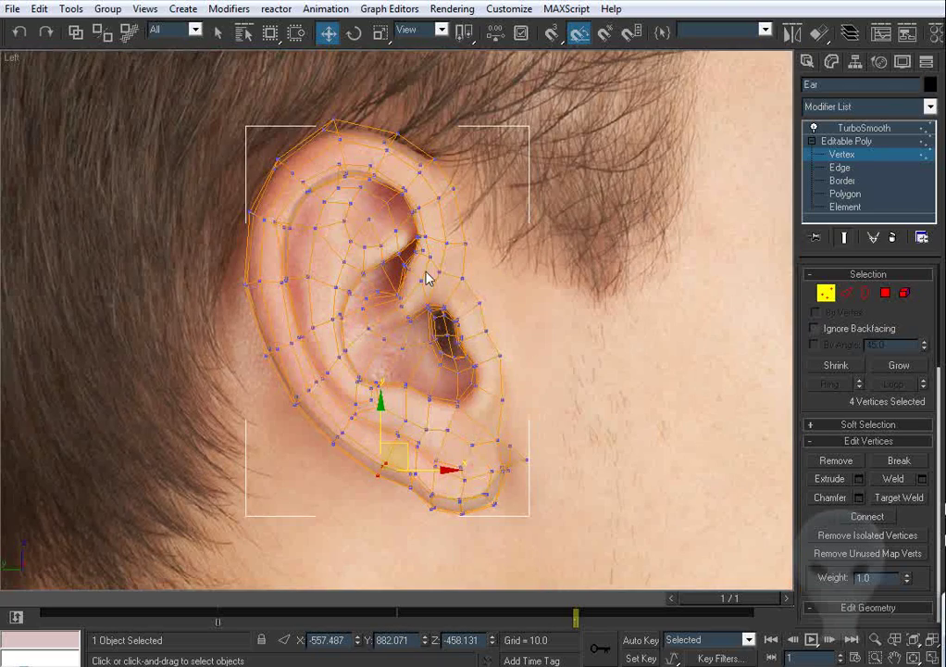
scroll(370, 159, up, 3)
mouse_move(370, 159)
middle_down()
mouse_move(460, 357)
mouse_move(431, 289)
middle_up()
key(comma)
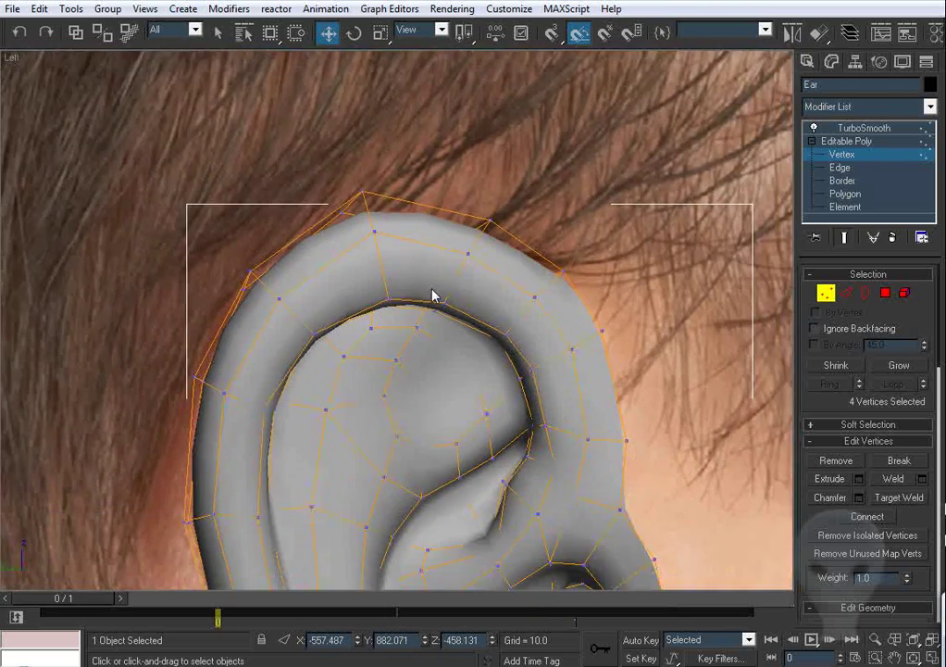
scroll(428, 292, down, 1)
scroll(495, 344, up, 2)
middle_drag(376, 381, 470, 338)
scroll(484, 338, down, 2)
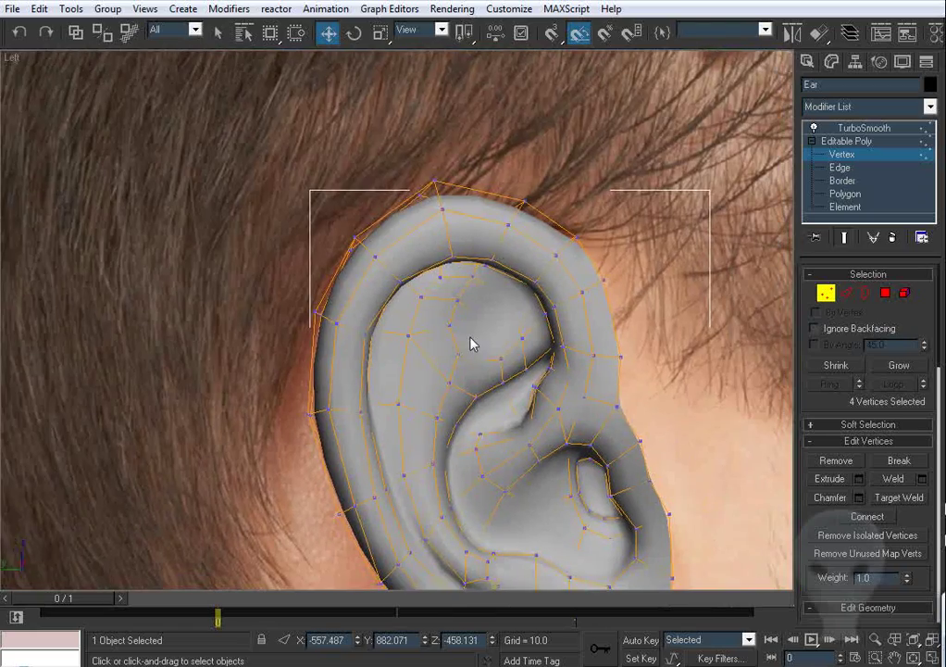
Step: Examine the smoothed ear in the perspective view from several sides, focusing on the shape of the upper rim
key(p)
key(ctrl+r)
drag(490, 283, 391, 311)
scroll(406, 292, down, 4)
scroll(391, 311, up, 3)
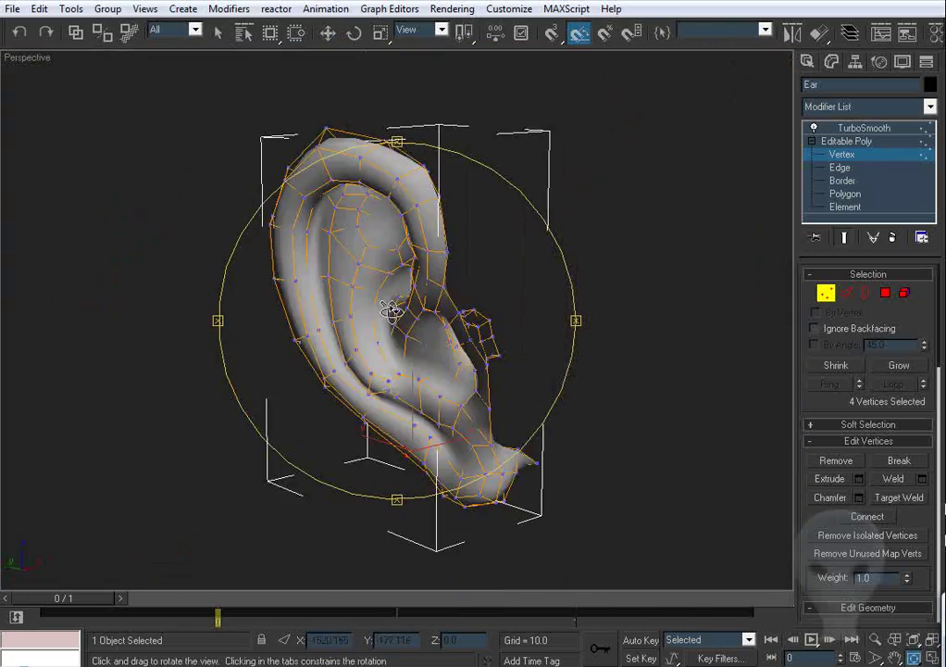
alt+middle_drag(392, 311, 519, 299)
drag(391, 251, 375, 230)
middle_drag(375, 229, 400, 313)
scroll(400, 313, up, 5)
drag(400, 313, 460, 360)
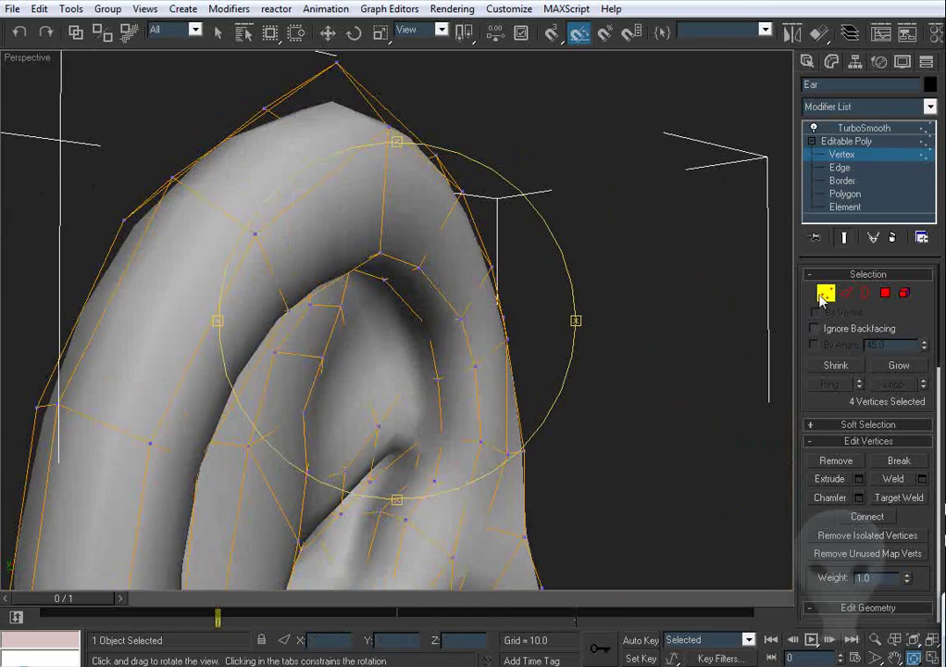
Step: Show the unsmoothed ear cage with edged faces, and shift two vertices on the upper front rim along X away from the head
click(844, 238)
drag(547, 286, 337, 291)
right_click(347, 296)
key(F4)
alt+middle_drag(386, 308, 375, 284)
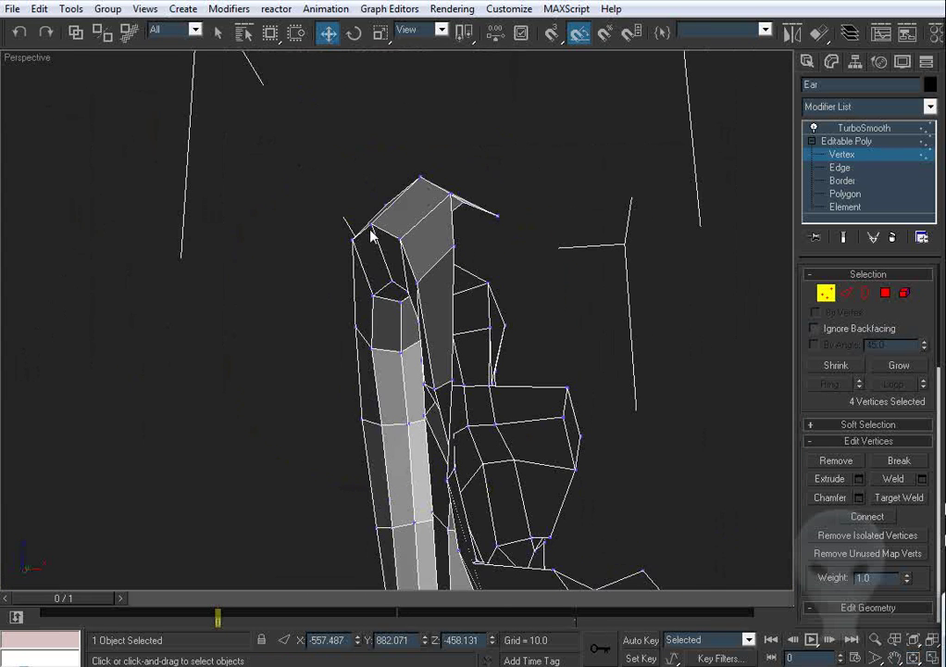
click(328, 273)
click(345, 244)
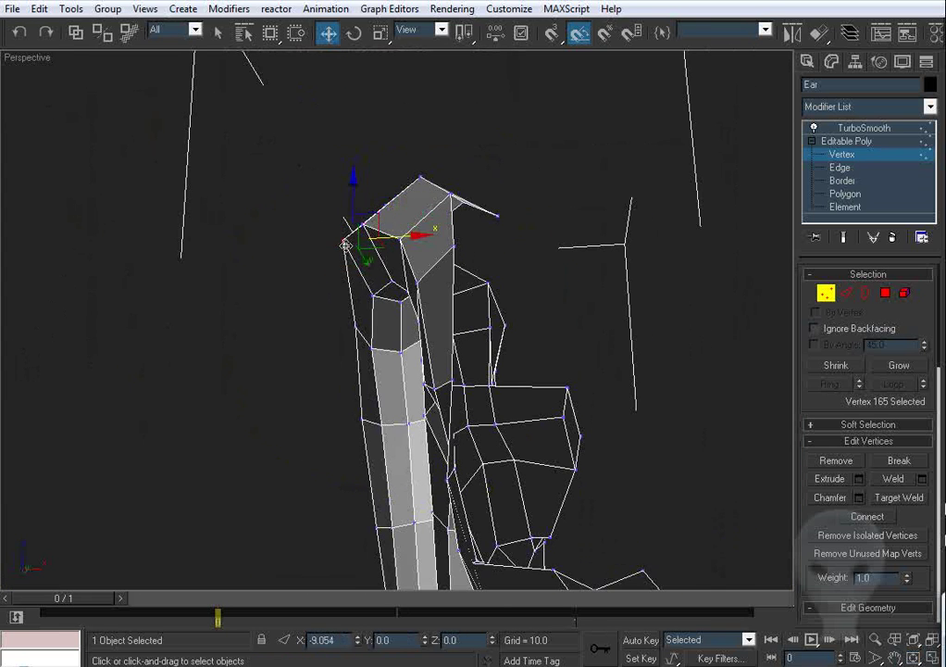
drag(356, 328, 342, 332)
click(298, 320)
Step: Leave vertex editing, deselect the ear and examine the smoothed back rim with its edges displayed
alt+middle_drag(298, 322, 290, 339)
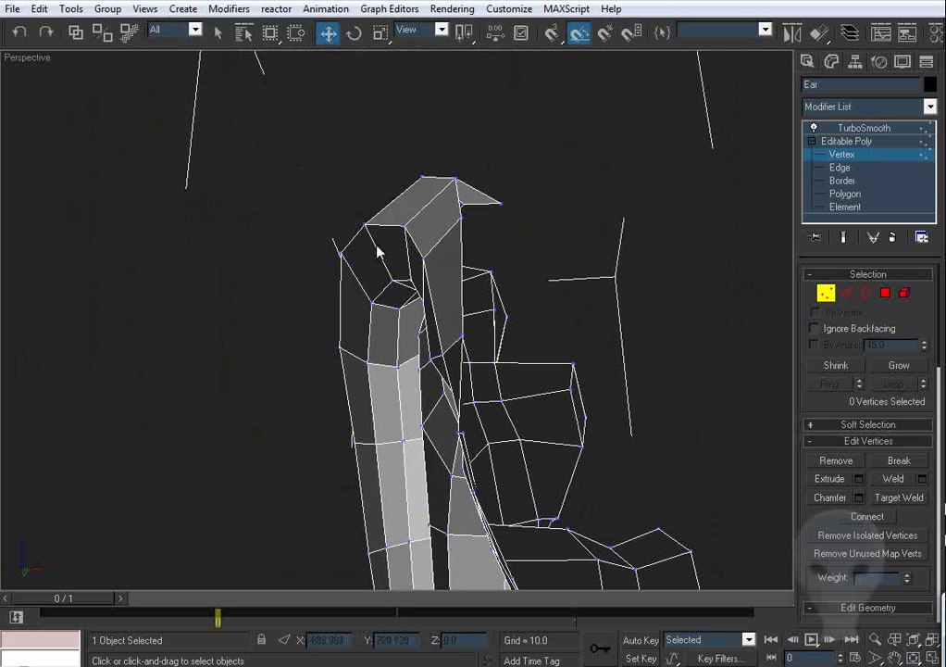
click(401, 230)
alt+middle_drag(401, 229, 506, 304)
click(829, 295)
click(748, 323)
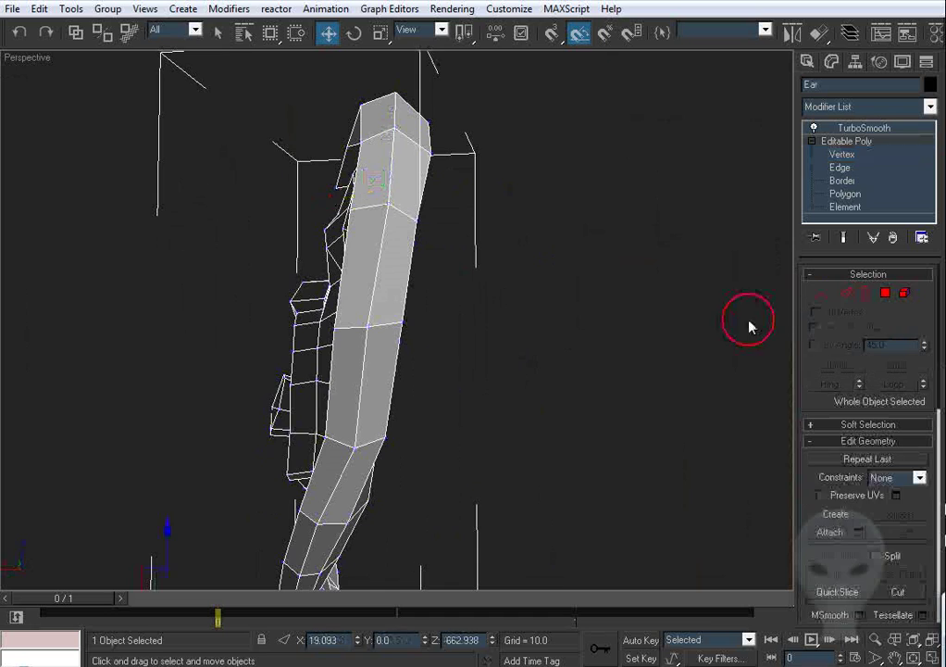
alt+middle_drag(417, 324, 493, 405)
key(F4)
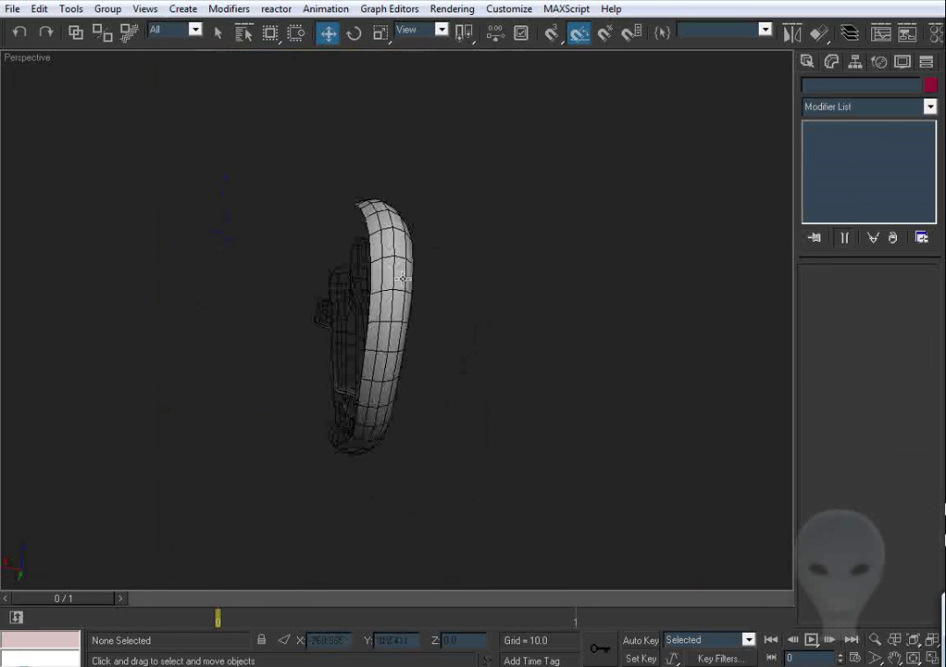
Step: Return to the ear's vertex level and shift the rim's lower head-side corner vertex slightly along X away from the head
click(405, 276)
click(847, 157)
alt+middle_drag(648, 268, 536, 251)
scroll(536, 251, up, 3)
scroll(499, 336, up, 4)
middle_drag(524, 192, 507, 259)
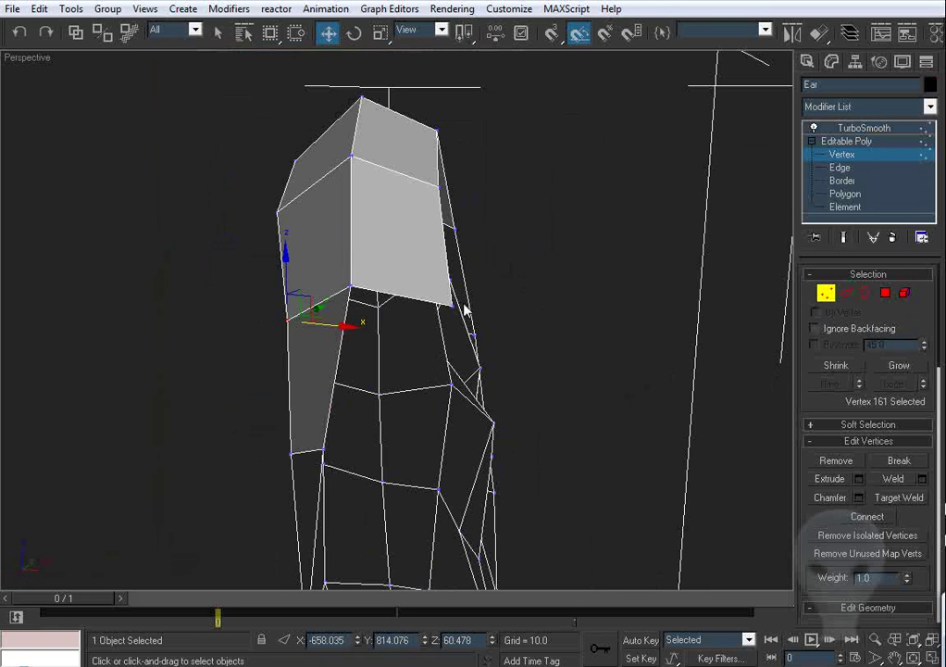
click(455, 308)
drag(505, 308, 496, 309)
click(494, 230)
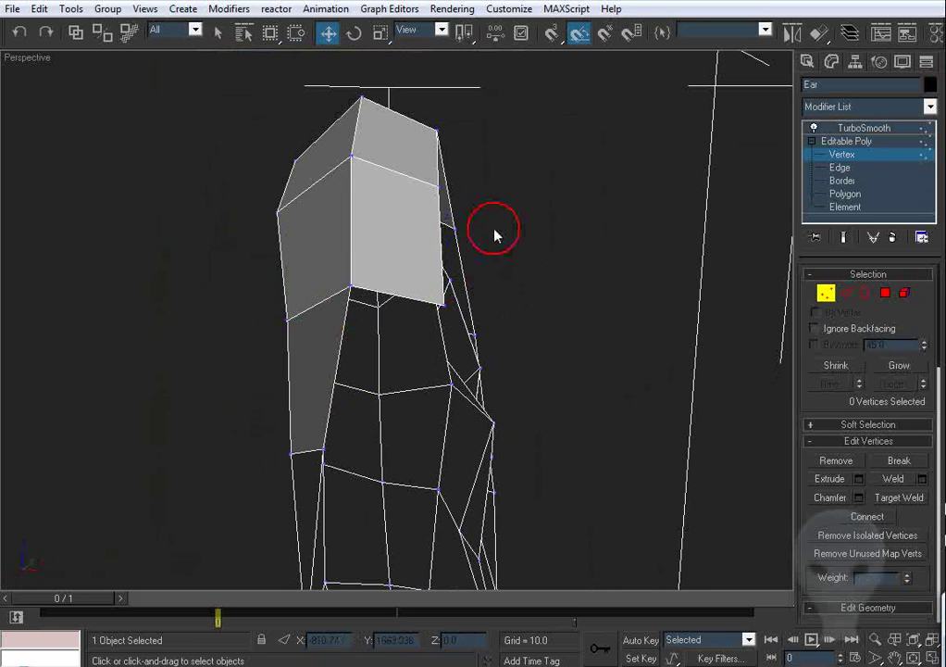
Step: Shift the head-side edge vertices near the top of the rim along X away from the head
alt+middle_drag(495, 231, 473, 282)
drag(461, 279, 446, 282)
click(458, 210)
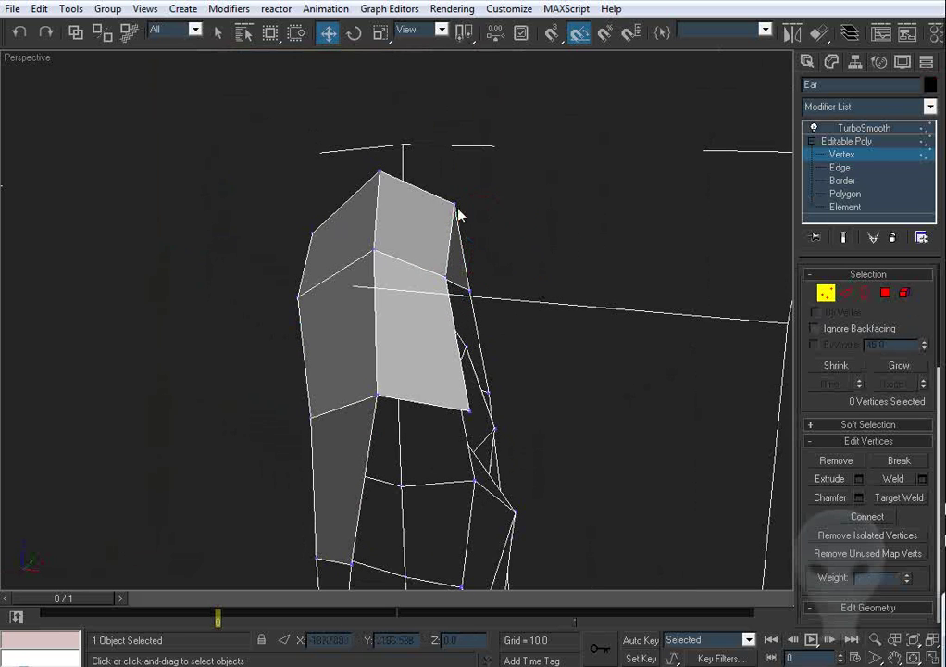
drag(456, 208, 442, 211)
alt+middle_drag(382, 274, 428, 188)
drag(428, 182, 411, 183)
click(536, 163)
Step: Shift the middle vertex and the head-side vertex of the upper back rim row along X away from the head
alt+middle_drag(581, 266, 441, 164)
click(476, 287)
click(435, 159)
click(429, 130)
drag(430, 130, 453, 127)
click(471, 197)
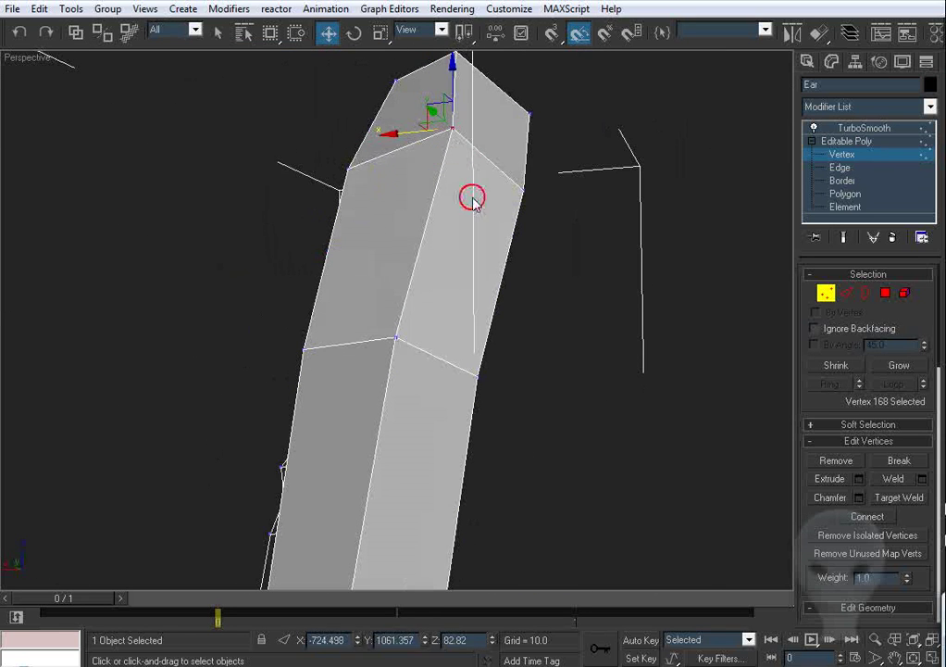
drag(349, 169, 379, 167)
click(437, 93)
Step: Shift the middle and head-side vertices of the topmost rim row away from the head, the head-side one by about -11.2 in X
middle_drag(437, 91, 412, 158)
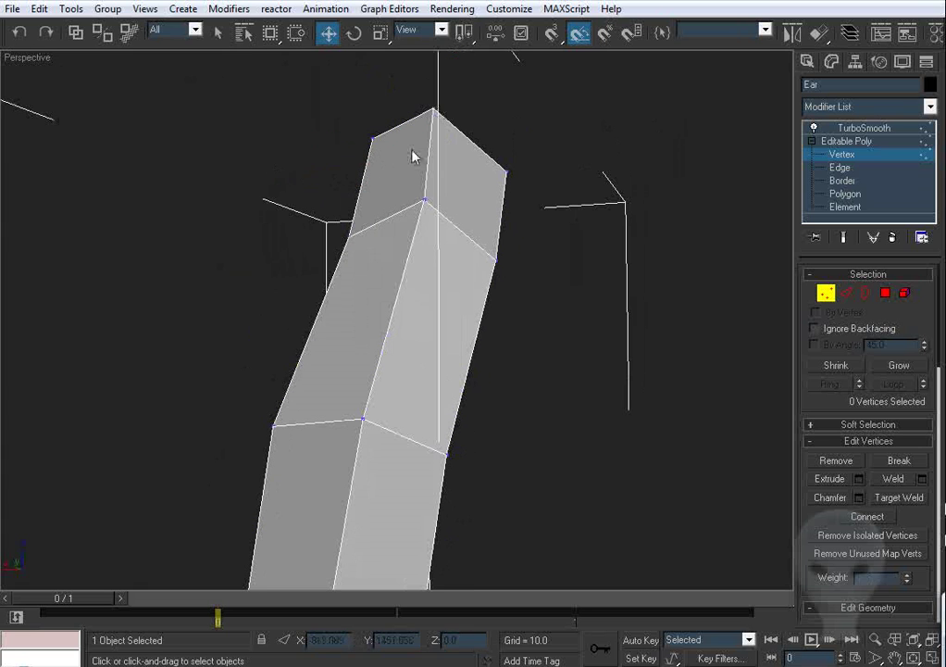
drag(434, 105, 455, 103)
click(381, 145)
drag(373, 142, 391, 142)
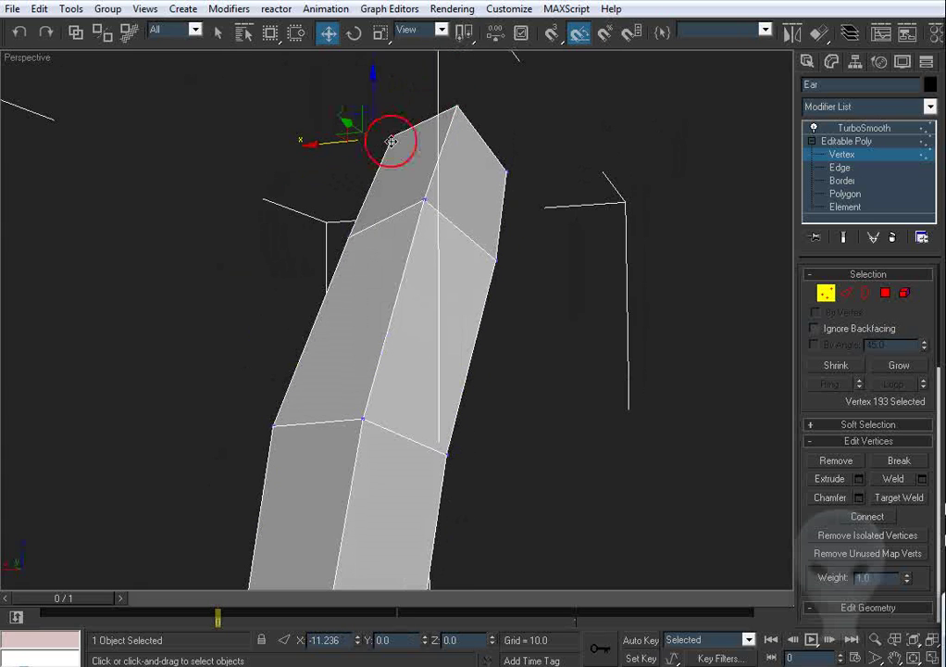
middle_drag(482, 324, 477, 224)
scroll(478, 225, down, 3)
alt+middle_drag(414, 286, 385, 265)
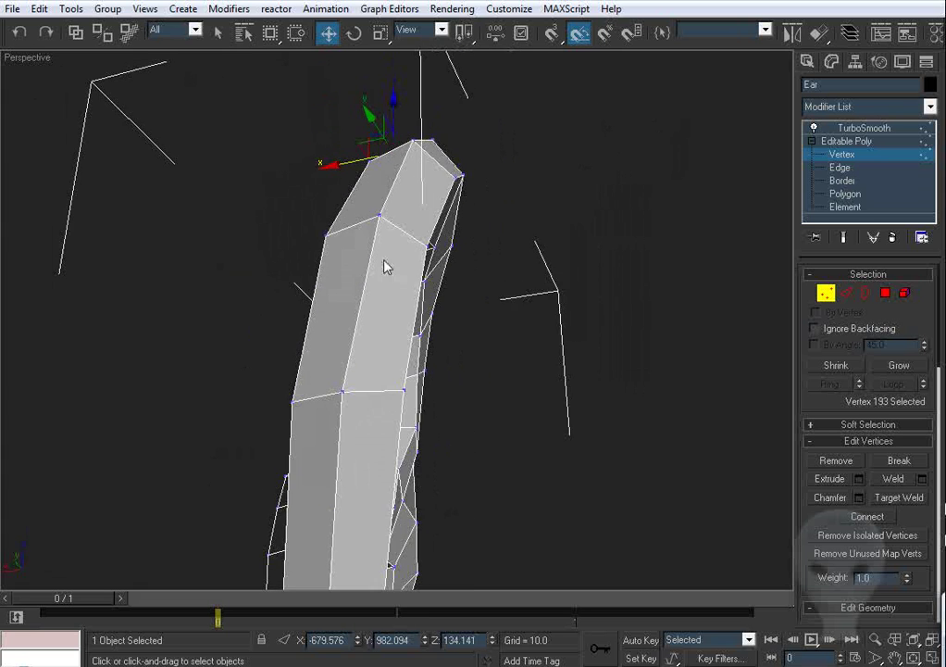
Step: Shift the middle and head-side vertices of the second rim row from the top slightly along X away from the head
click(378, 215)
click(511, 225)
click(327, 237)
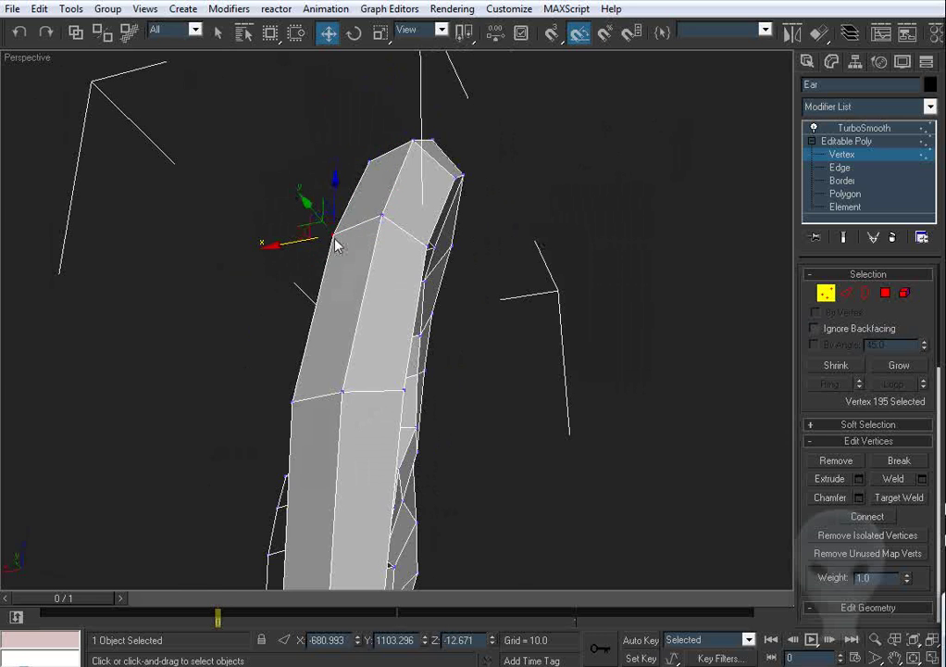
Step: At edge level, extrude the inner edge of the frontmost upper rim polygon inward and down to start an inner strip
alt+middle_drag(334, 243, 444, 306)
click(849, 293)
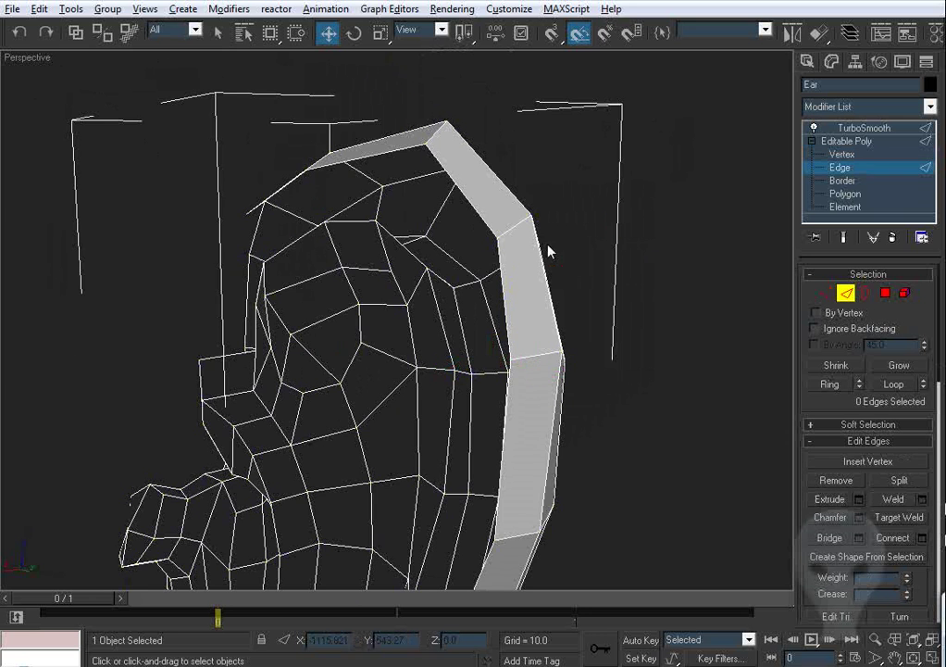
scroll(549, 251, down, 3)
alt+middle_drag(549, 251, 480, 243)
middle_drag(480, 243, 479, 134)
alt+middle_drag(609, 270, 404, 276)
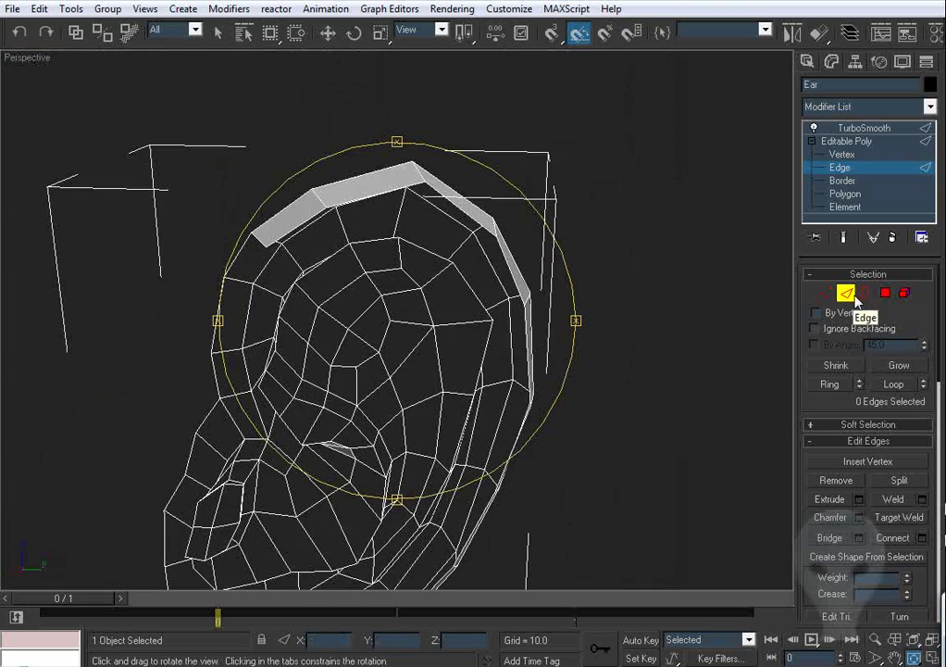
mouse_move(387, 189)
mouse_down()
mouse_move(554, 183)
mouse_move(402, 182)
mouse_up()
scroll(402, 182, up, 3)
alt+middle_drag(401, 181, 635, 269)
right_click(378, 202)
click(338, 171)
alt+middle_drag(339, 174, 388, 201)
shift+drag(378, 196, 389, 239)
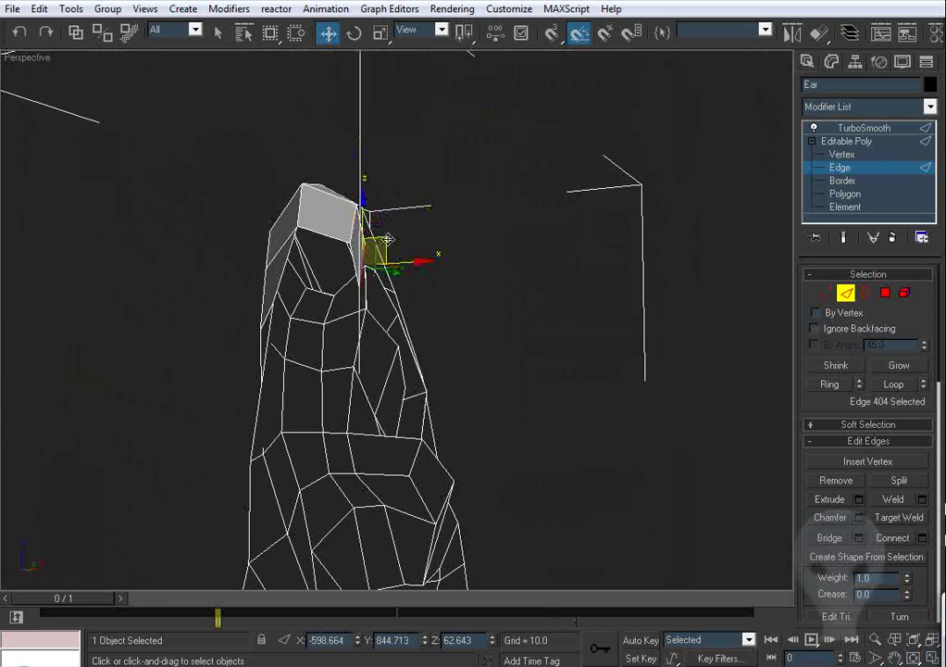
Step: Shift the newly extruded inner edge along X to refine how the strip curls into the ear
alt+middle_drag(389, 239, 284, 276)
drag(265, 270, 284, 266)
alt+middle_drag(285, 267, 387, 252)
drag(455, 247, 445, 249)
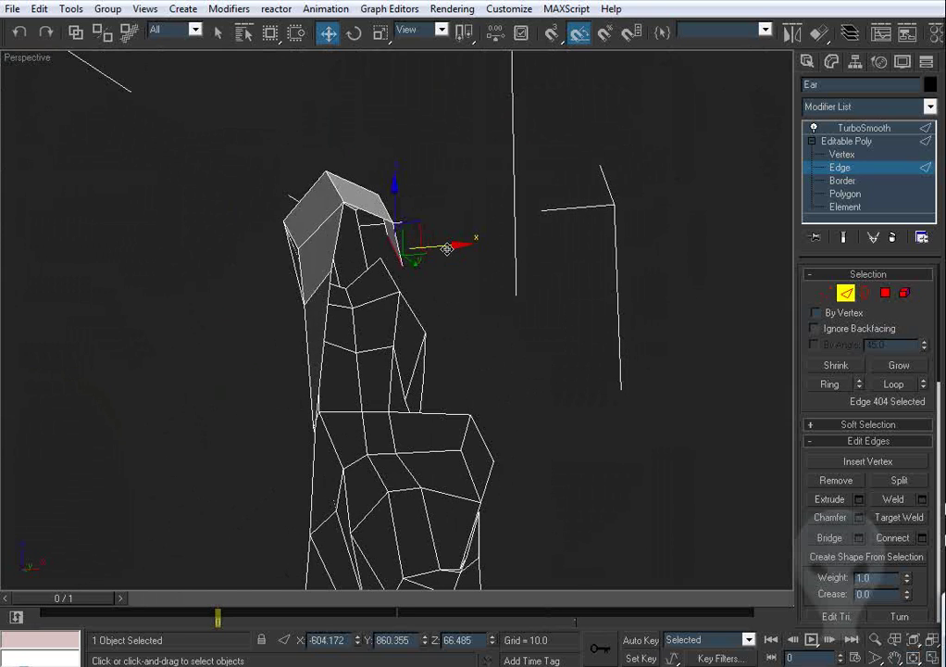
alt+middle_drag(474, 235, 210, 259)
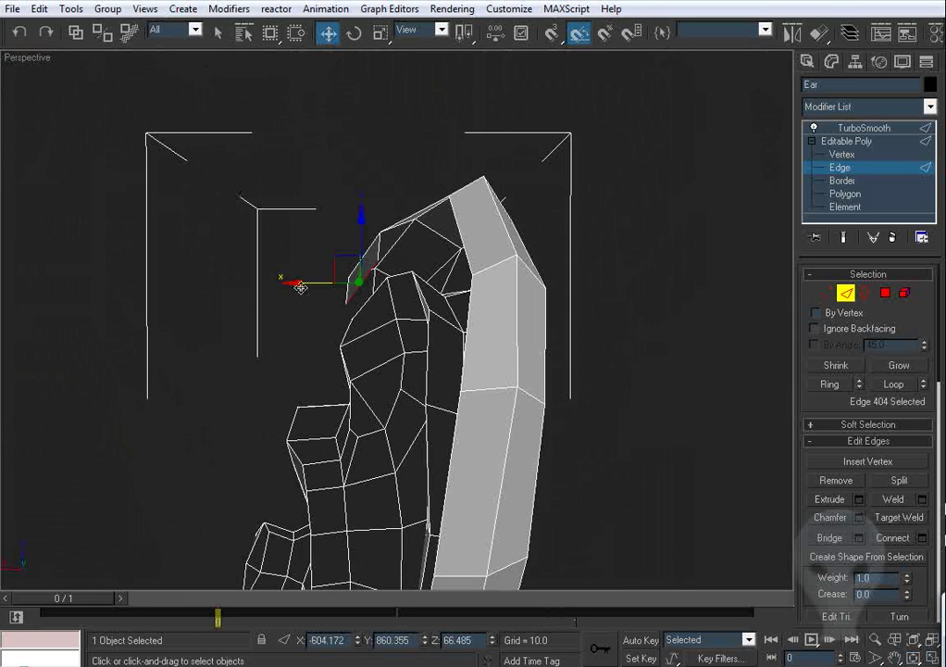
drag(300, 287, 310, 283)
alt+middle_drag(309, 283, 309, 238)
Step: Extrude the strip's rear end edge back along the next top rim segment and target-weld its outer edge to the rim
click(320, 233)
shift+drag(315, 222, 458, 217)
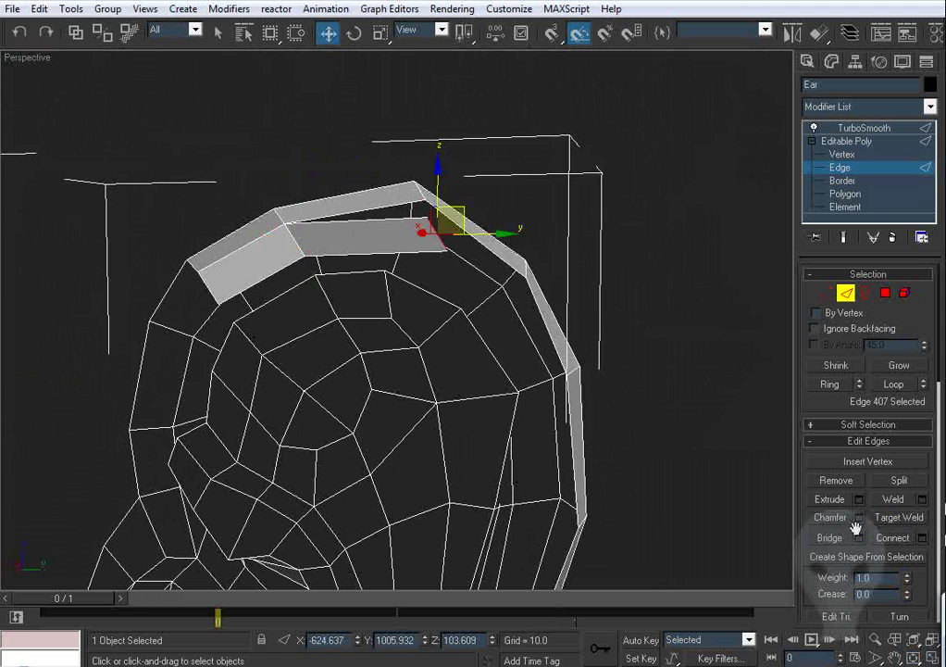
click(897, 518)
click(375, 222)
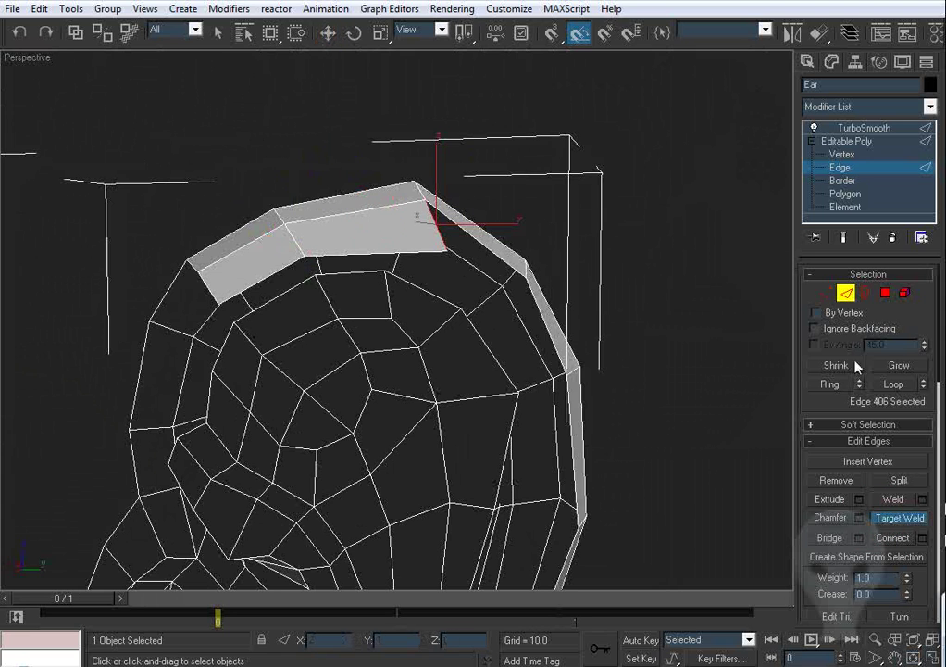
Step: At vertex level, reposition the strip's free inner corner vertex below the rim's top to about Y 969, Z 95
click(831, 295)
click(447, 254)
alt+middle_drag(448, 255, 465, 254)
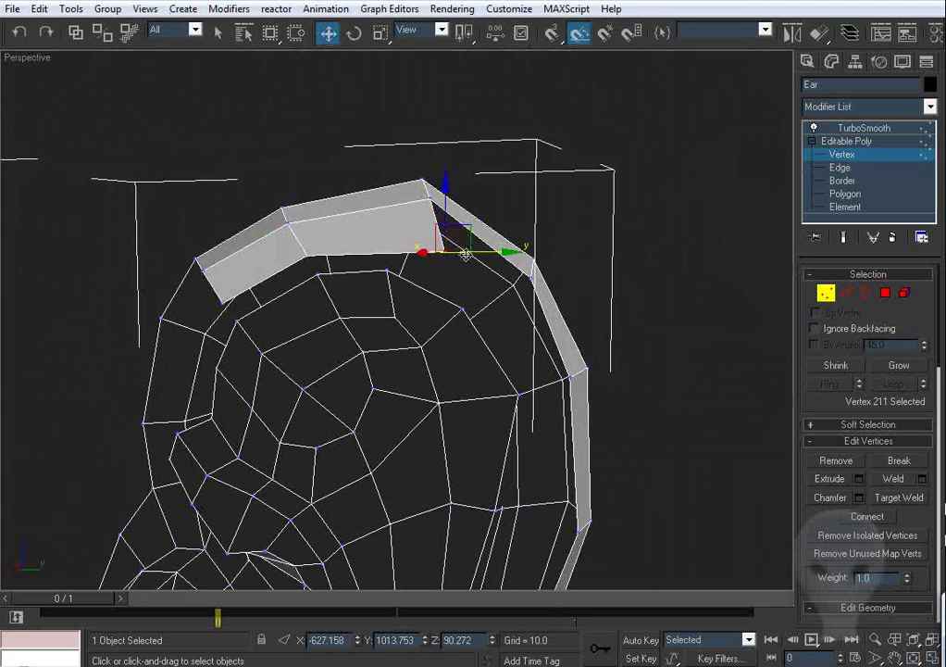
drag(468, 238, 460, 236)
alt+middle_drag(524, 311, 362, 302)
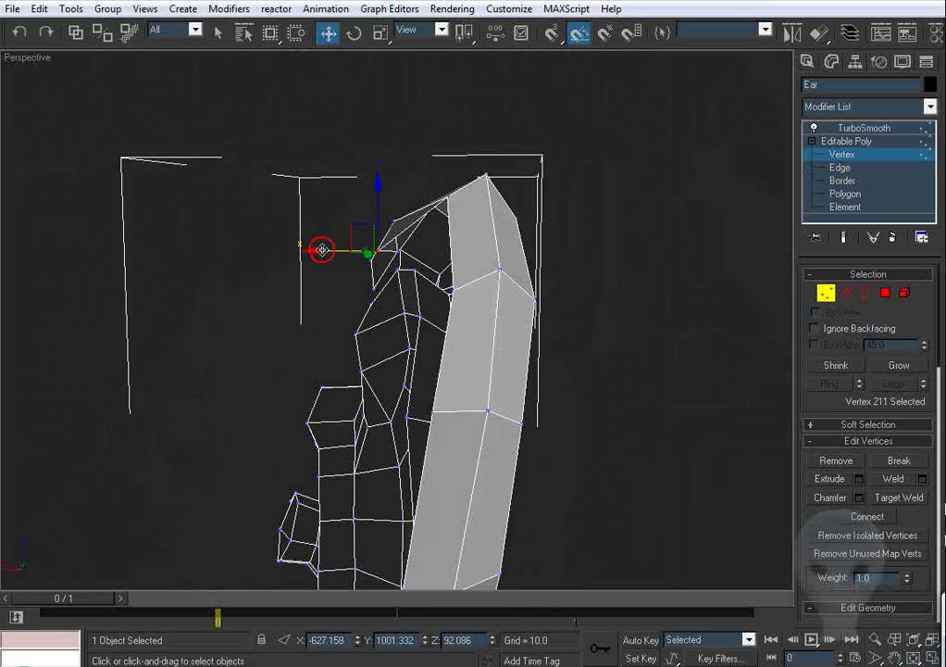
drag(323, 250, 379, 264)
alt+middle_drag(364, 290, 440, 245)
drag(434, 244, 414, 255)
alt+middle_drag(546, 301, 356, 285)
drag(483, 228, 450, 224)
alt+middle_drag(447, 226, 411, 291)
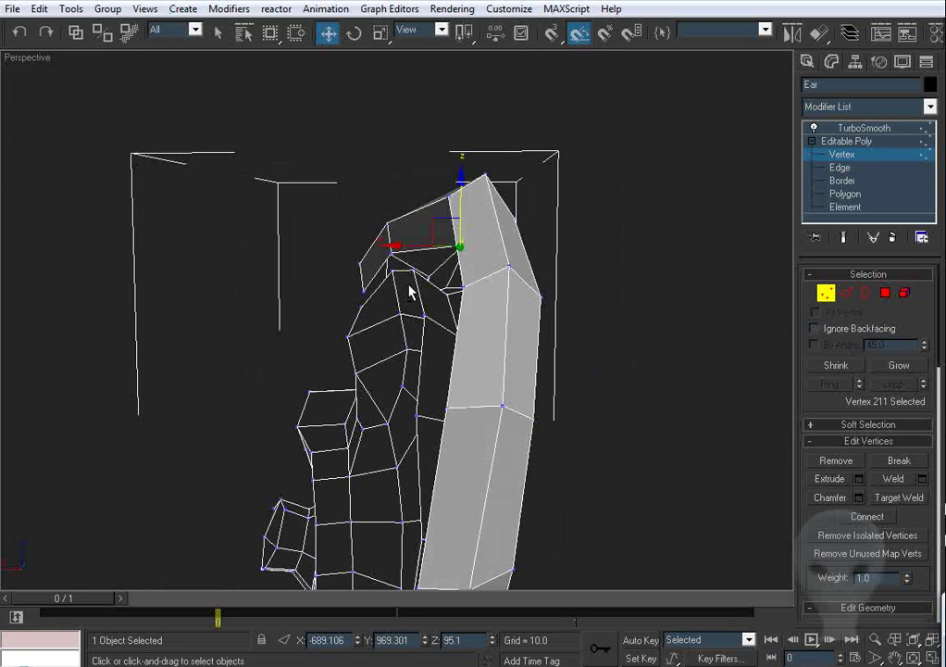
Step: Extrude the strip's end edge down along the upper back rim segment and target-weld its outer vertex to the rim
alt+middle_drag(344, 276, 493, 299)
key(2)
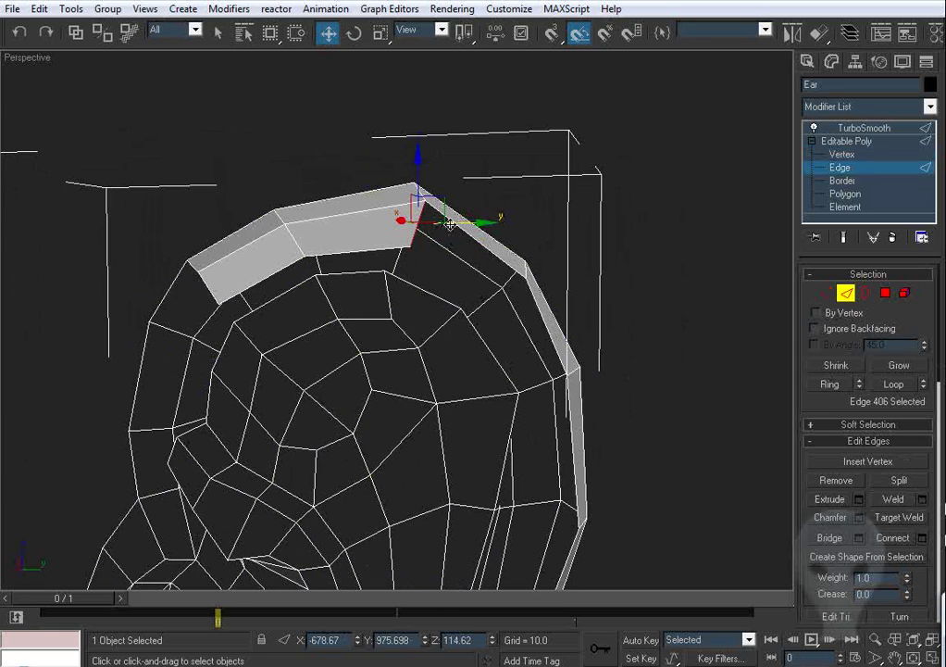
shift+drag(446, 209, 536, 296)
click(826, 293)
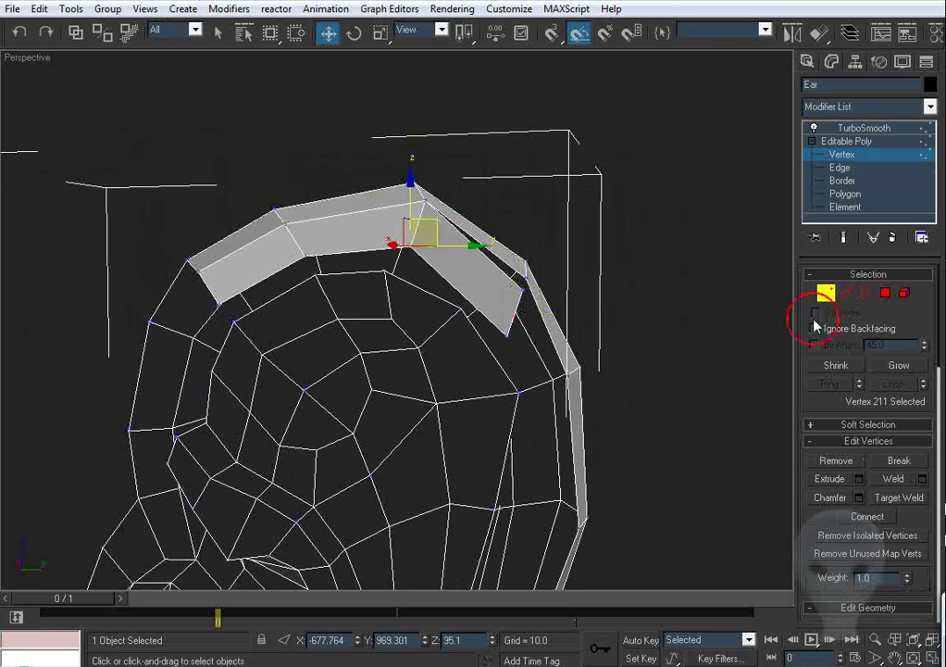
alt+middle_drag(676, 347, 656, 355)
click(905, 500)
alt+middle_drag(581, 398, 525, 399)
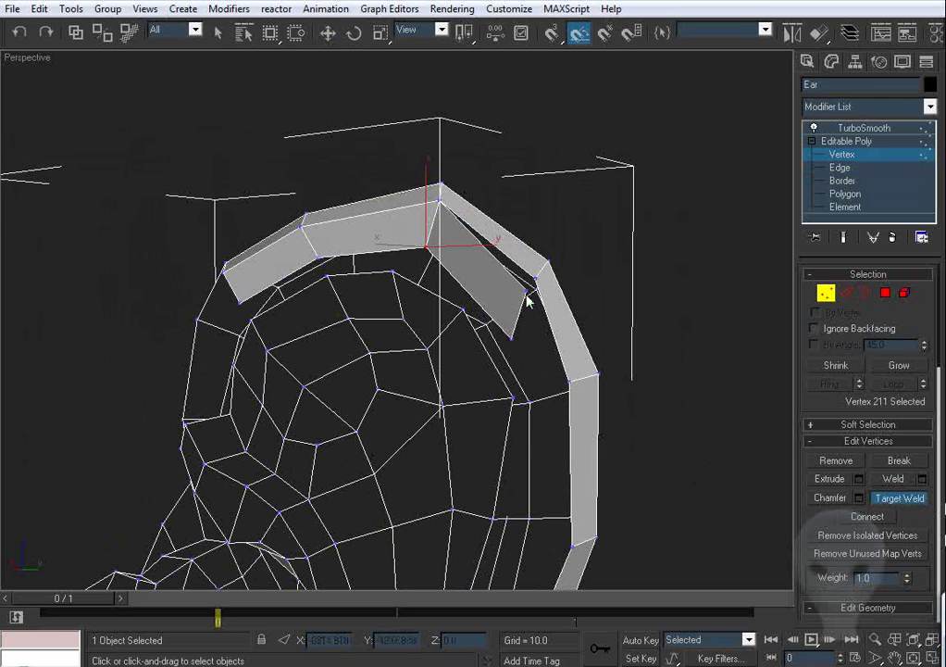
drag(527, 289, 536, 279)
Step: Shift the new section's free inner vertex slightly along X and raise it about 10 in Z
key(w)
alt+middle_drag(565, 310, 453, 323)
click(462, 325)
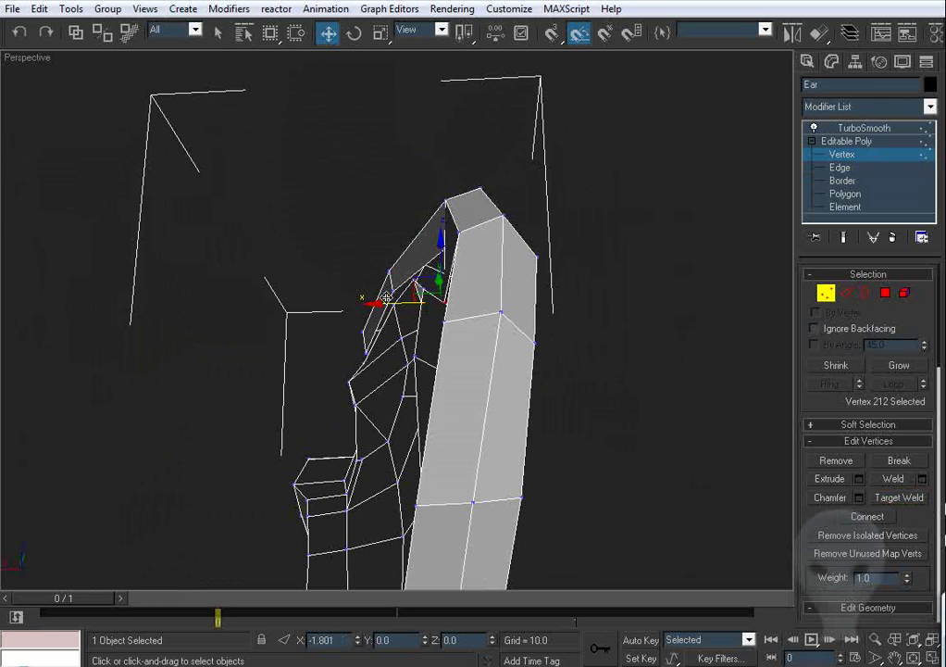
alt+middle_drag(375, 319, 418, 312)
alt+middle_drag(383, 397, 483, 412)
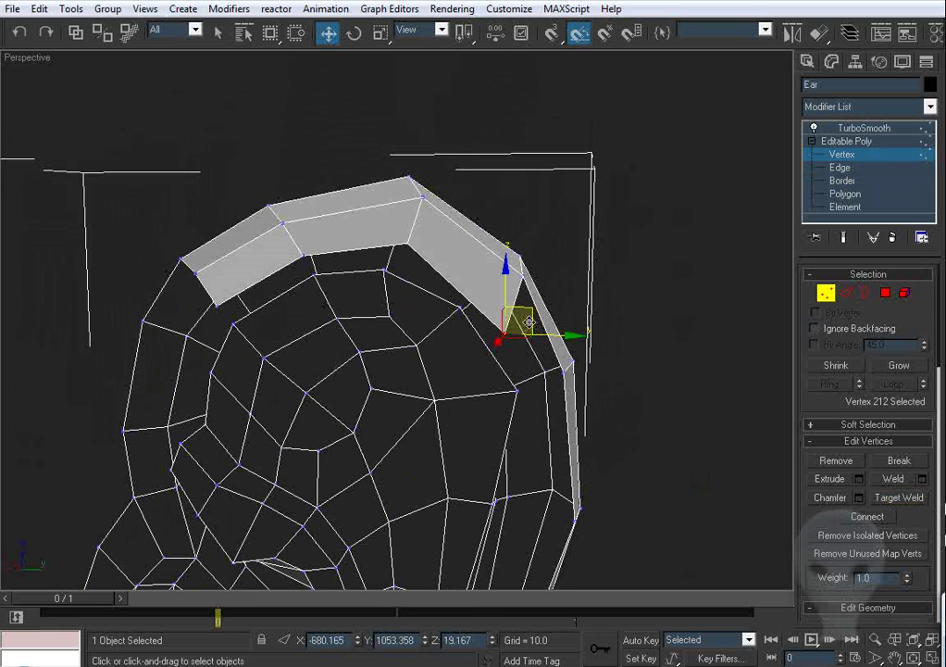
drag(534, 322, 536, 311)
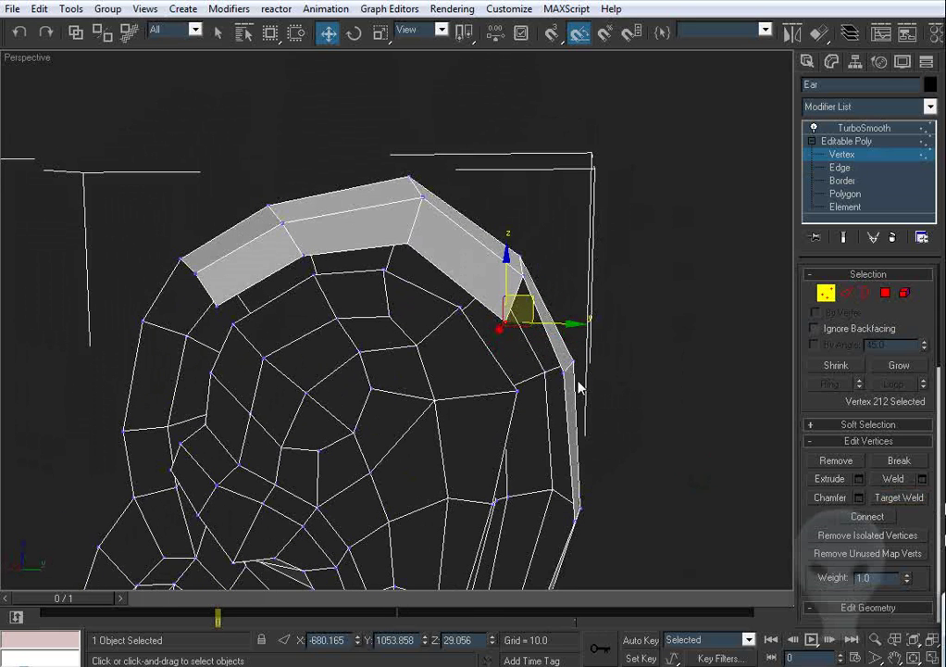
Step: Extrude the strip's end edge down along the next back rim segment and target-weld its outer edge to the rim
alt+middle_drag(577, 387, 472, 353)
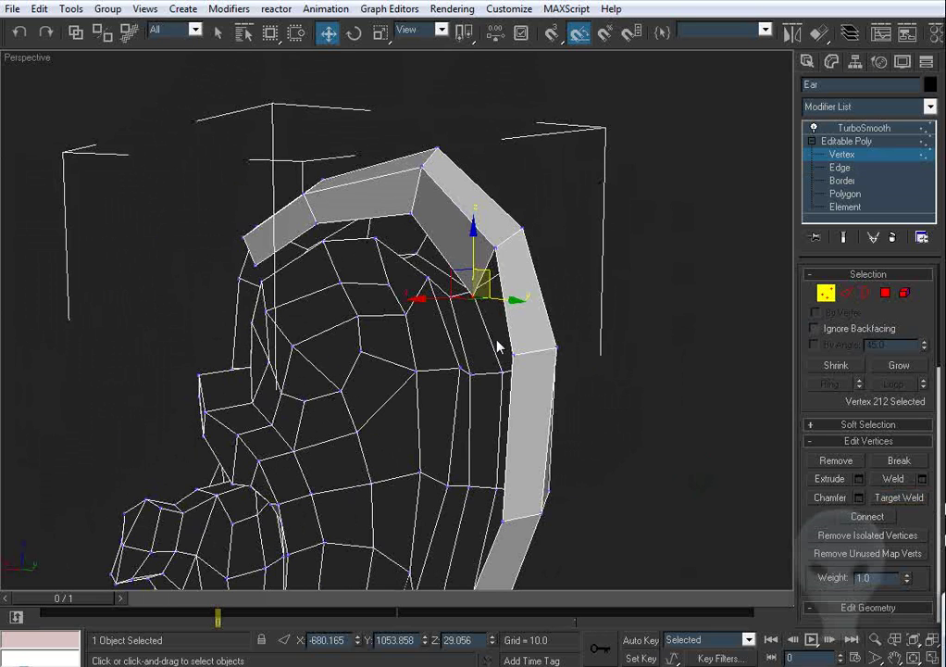
middle_drag(497, 360, 474, 165)
click(854, 296)
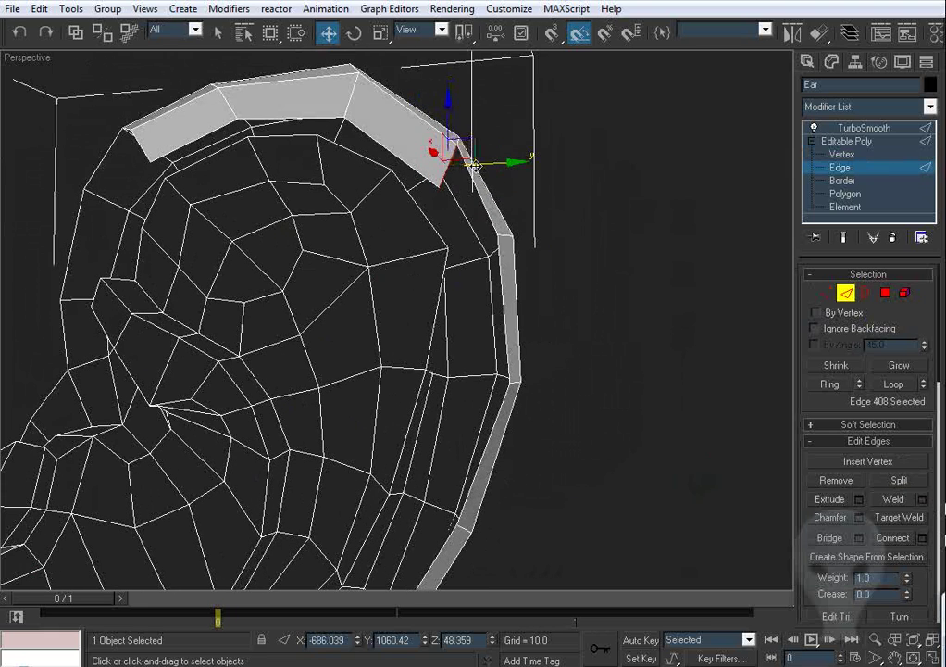
shift+drag(476, 148, 506, 252)
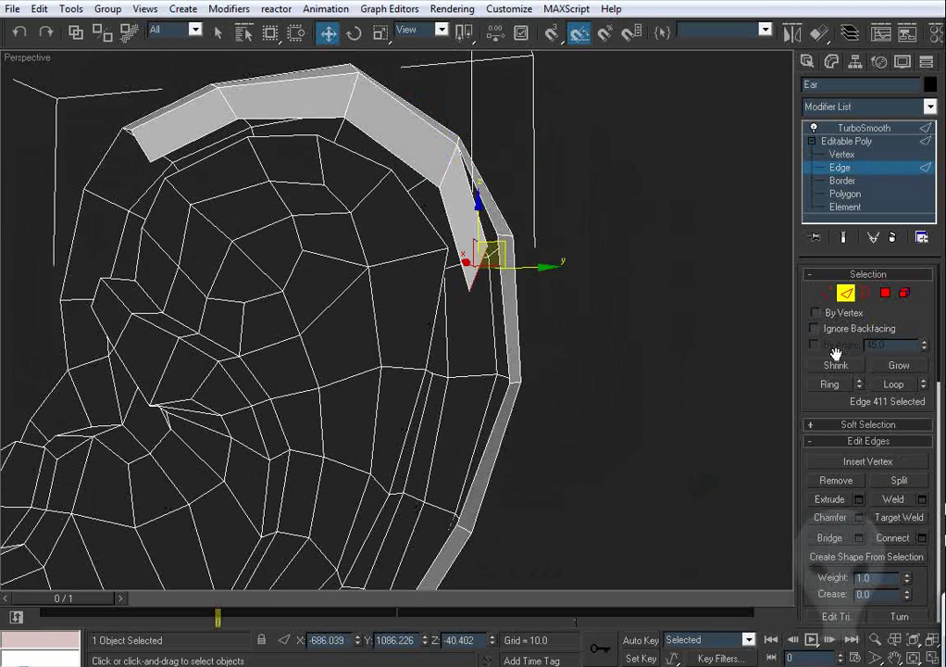
click(898, 519)
alt+middle_drag(556, 319, 509, 311)
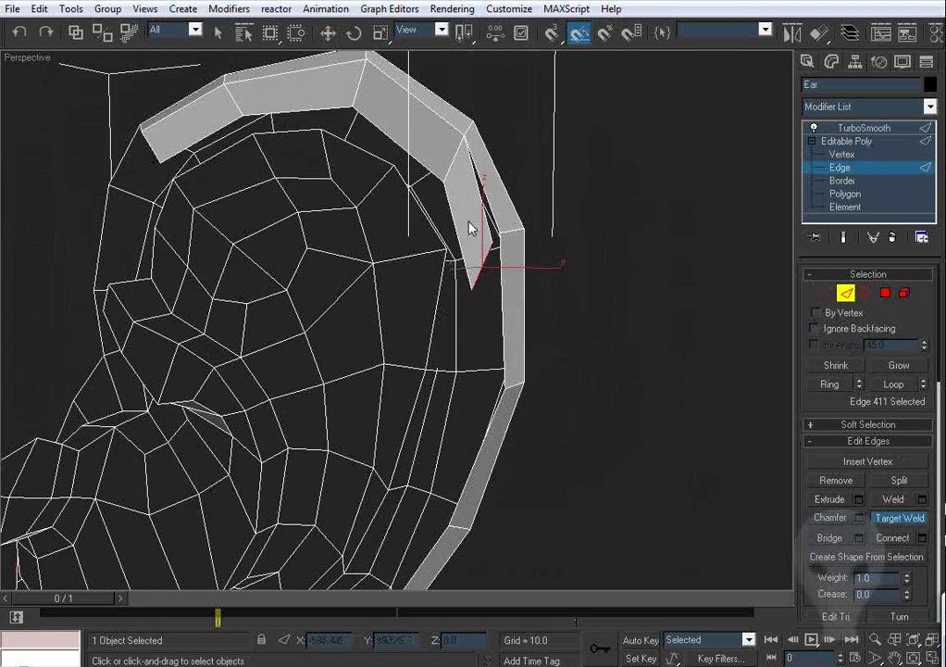
click(482, 215)
click(495, 218)
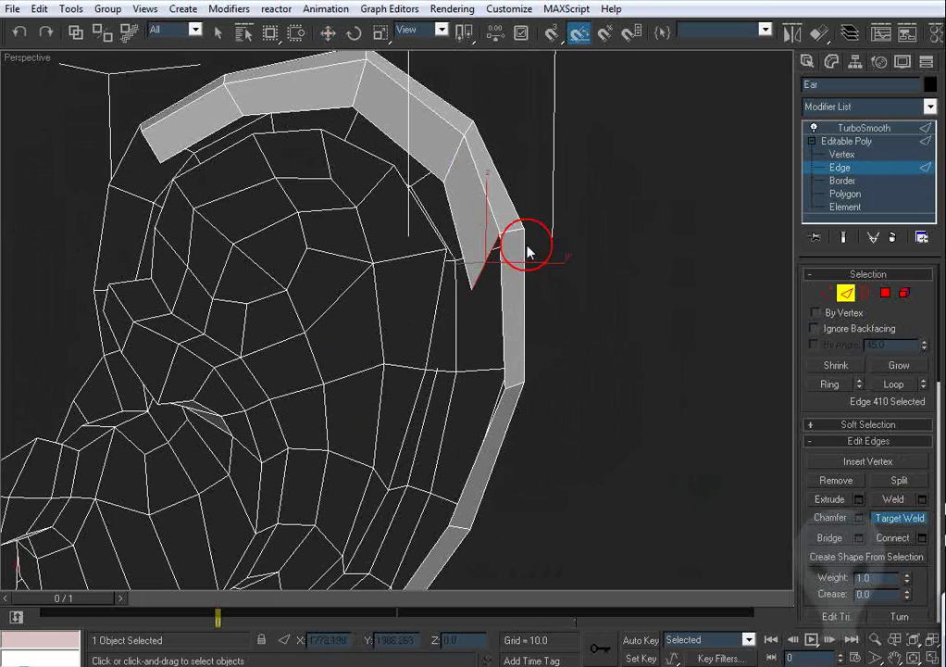
Step: Raise the strip's lowest inner vertex about 26 in Z, move it about -12 in Y, and adjust it along X
click(826, 292)
click(473, 290)
drag(494, 270, 479, 243)
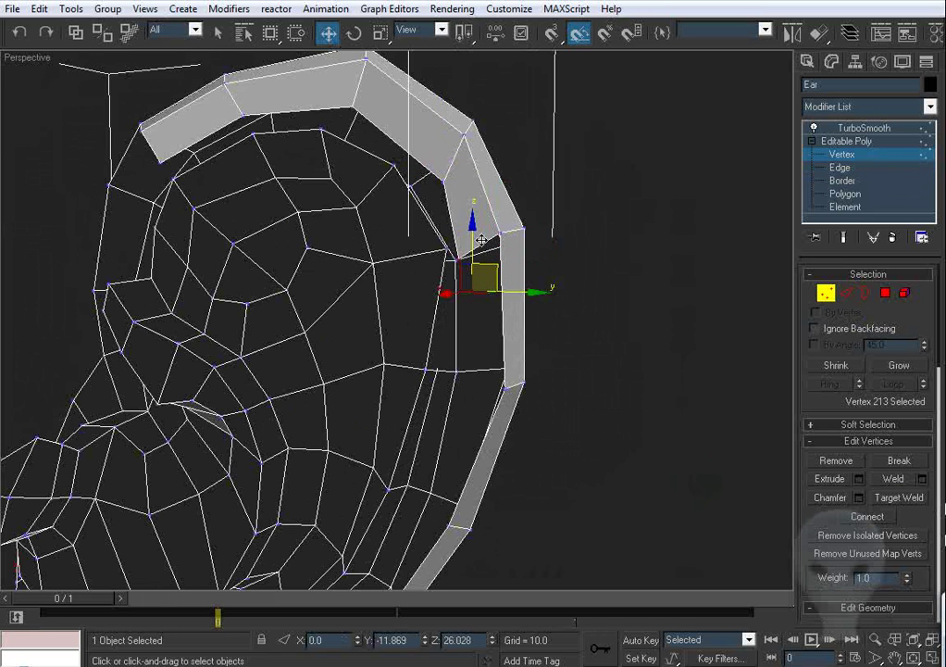
alt+middle_drag(483, 248, 416, 271)
drag(388, 246, 367, 242)
alt+middle_drag(361, 256, 449, 353)
Step: Move the strip's upper back inner vertex up and toward the ear's centre, and shift the lowest inner vertex slightly along X
click(412, 264)
alt+middle_drag(399, 298, 422, 287)
drag(437, 248, 429, 234)
alt+middle_drag(451, 317, 338, 298)
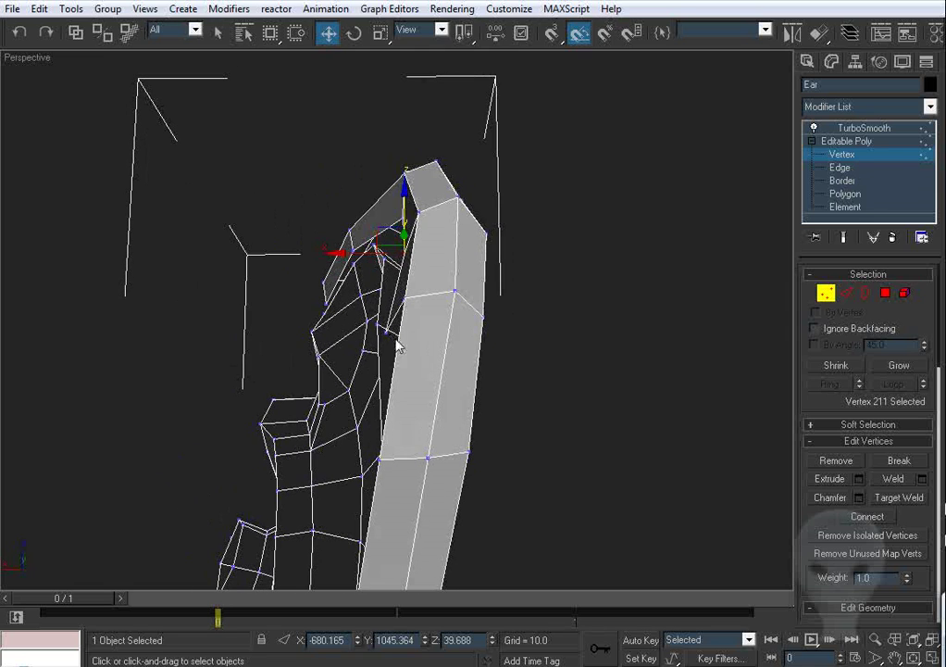
click(388, 331)
drag(332, 334, 326, 337)
Step: Extrude the strip's lower end edge straight down to the next rim row and target-weld its outer edge to the rim
alt+middle_drag(328, 335, 492, 416)
click(844, 296)
click(405, 317)
middle_drag(493, 417, 479, 273)
shift+drag(436, 192, 439, 326)
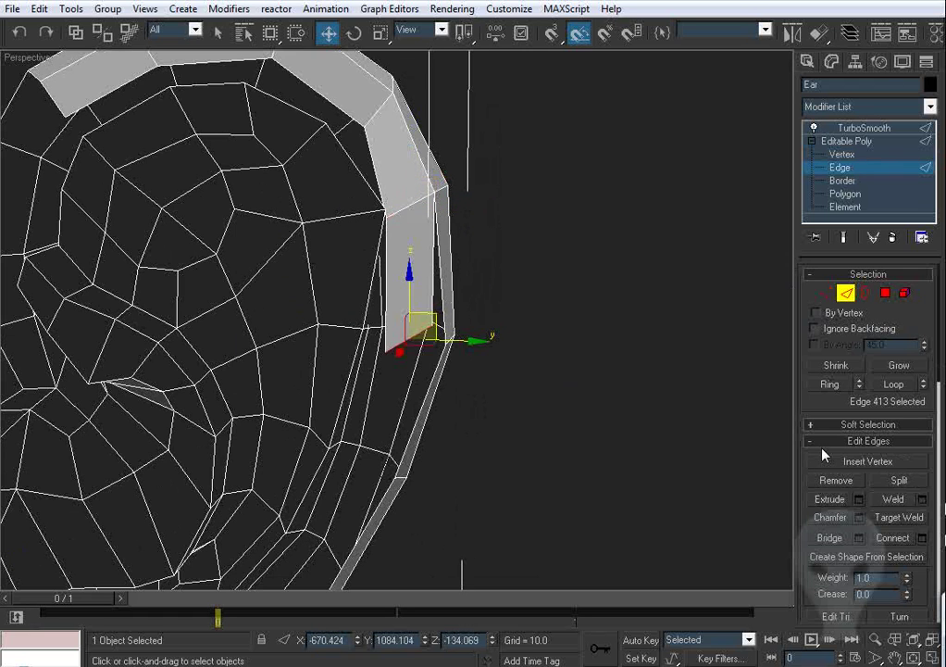
click(881, 519)
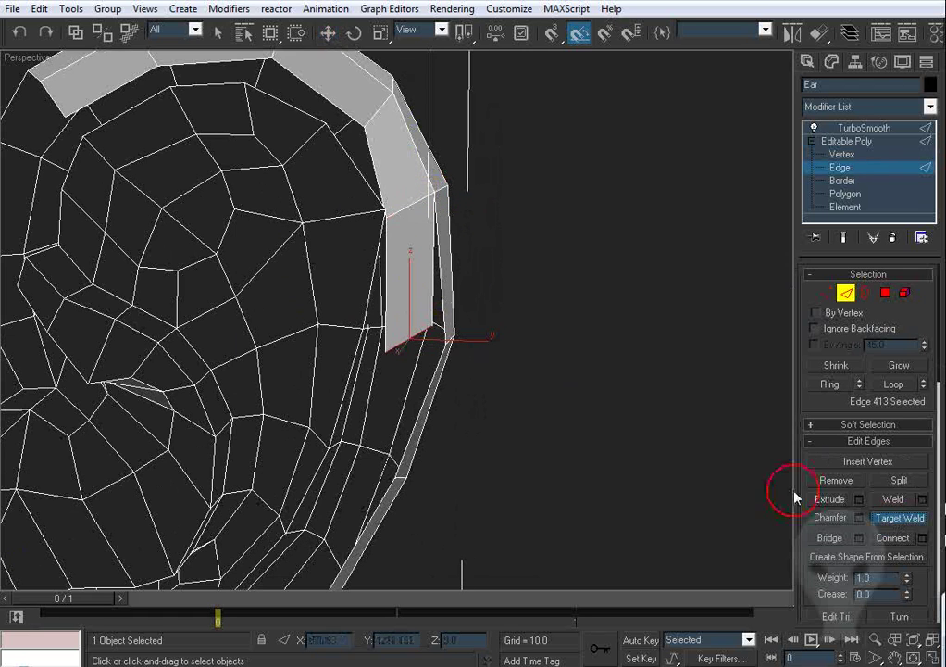
click(444, 295)
Step: At vertex level, shift the new lowest inner vertex of the strip about 13.4 along X
click(834, 291)
alt+middle_drag(557, 359, 528, 361)
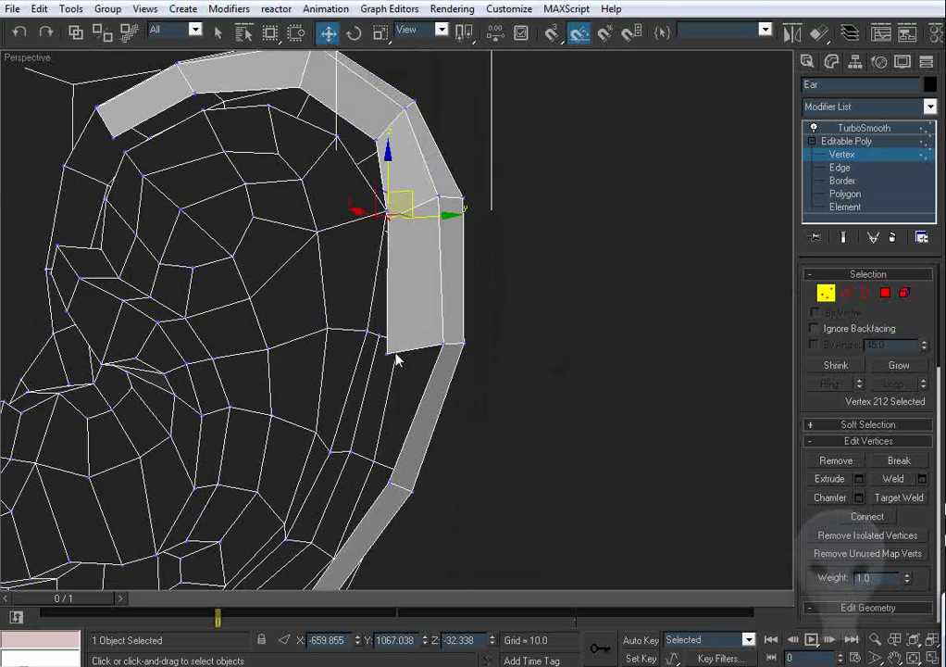
click(395, 356)
alt+middle_drag(490, 403, 382, 356)
drag(344, 354, 328, 355)
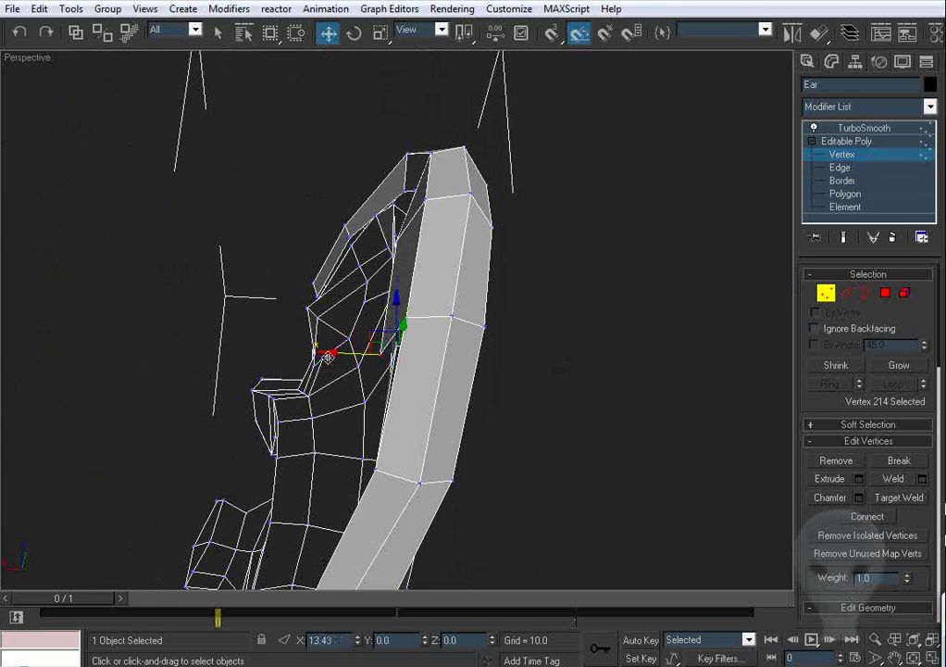
Step: Extrude the inner edge of the strip's upper back section twice into the ear, the second time about 44 in X and -8 in Z
alt+middle_drag(365, 354, 399, 313)
alt+middle_drag(393, 220, 386, 270)
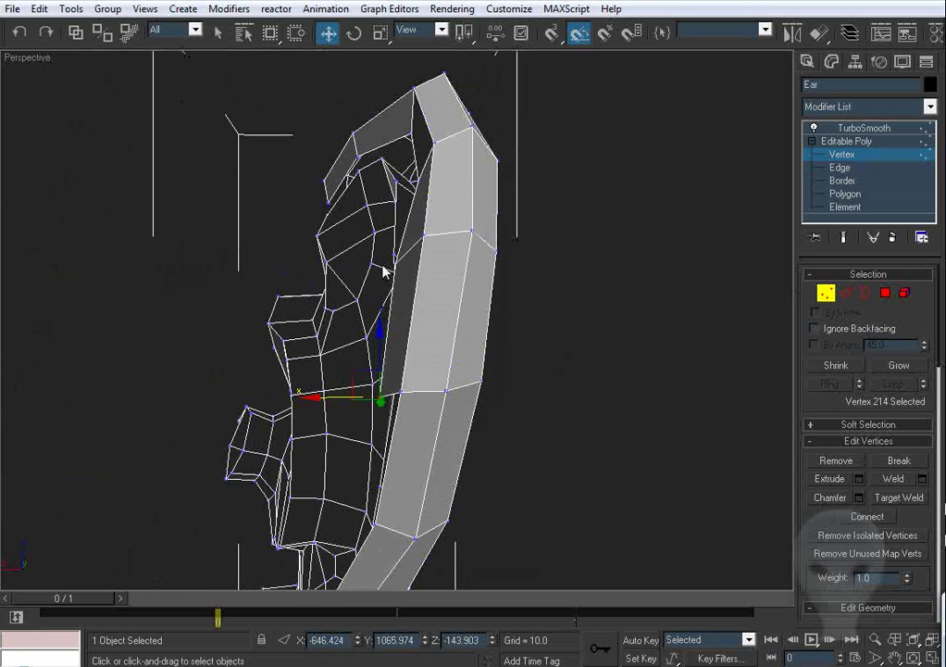
middle_drag(465, 237, 464, 261)
click(847, 293)
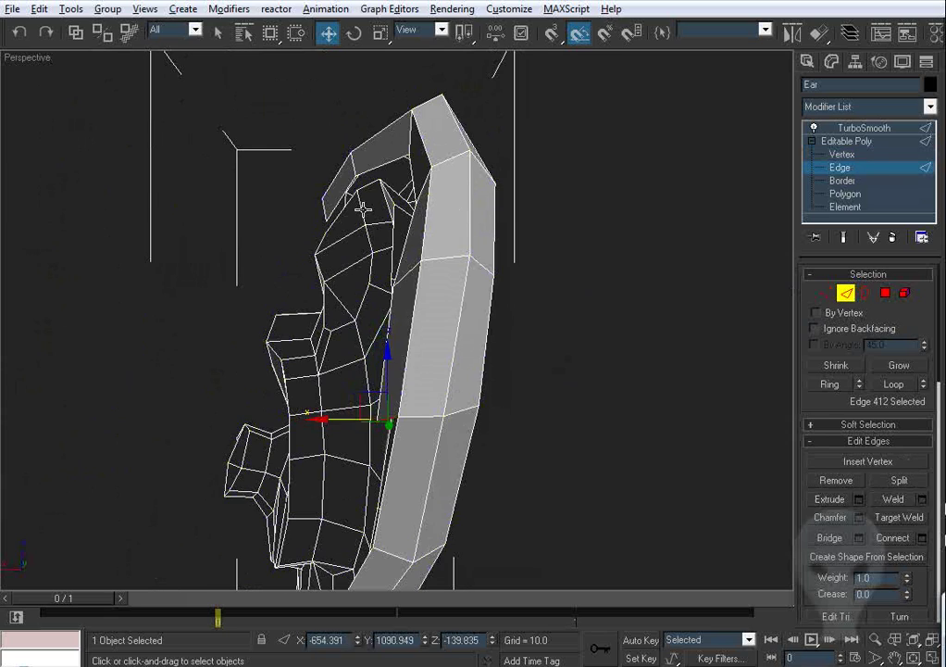
alt+middle_drag(364, 204, 392, 226)
click(391, 176)
mouse_move(442, 256)
alt+middle_down()
mouse_move(415, 213)
mouse_move(507, 244)
mouse_move(402, 236)
mouse_move(390, 218)
mouse_move(429, 215)
mouse_move(441, 271)
alt+middle_up()
middle_drag(413, 213, 417, 239)
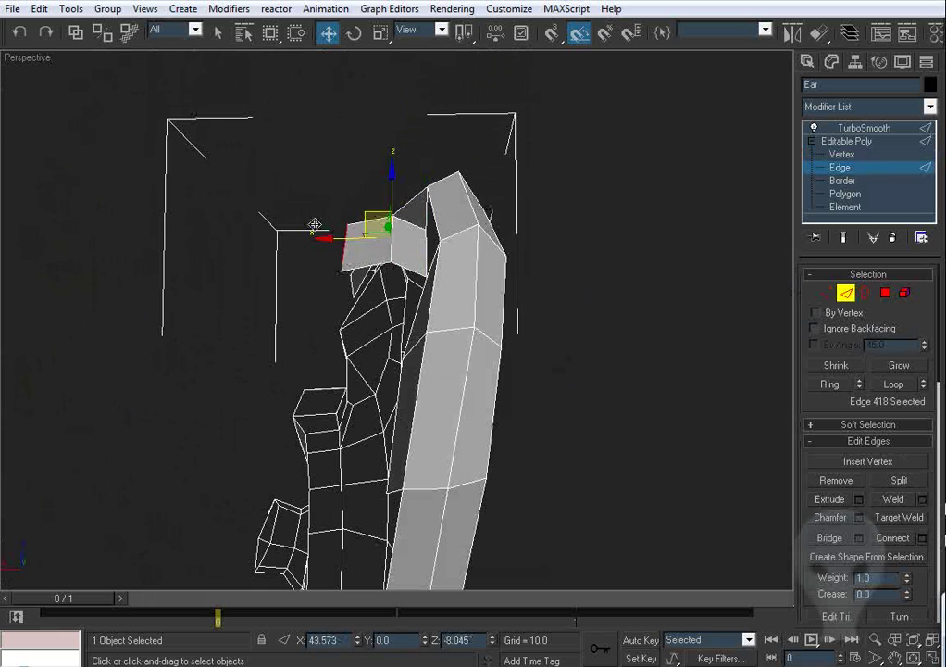
Step: At vertex level, raise the lower middle vertex of the new extrusions about 8.8 in Z and reposition their upper middle vertex
alt+middle_drag(350, 237, 489, 226)
click(826, 294)
click(397, 256)
alt+middle_drag(424, 287, 367, 226)
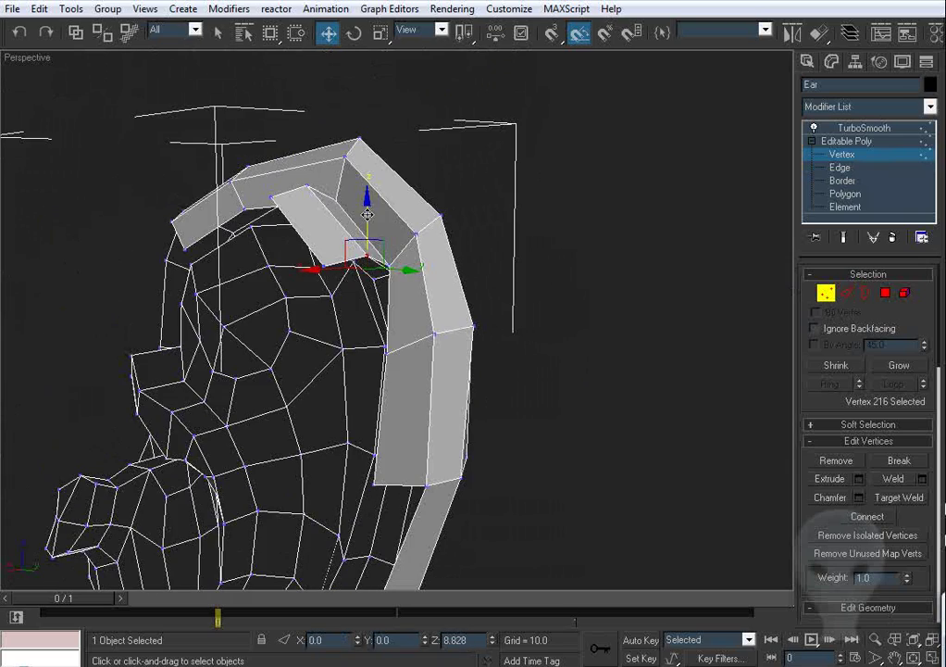
drag(368, 215, 368, 214)
mouse_move(368, 214)
alt+middle_down()
mouse_move(433, 269)
mouse_move(366, 340)
mouse_move(443, 237)
mouse_move(466, 186)
mouse_move(350, 202)
mouse_move(356, 160)
mouse_move(454, 158)
mouse_move(296, 156)
mouse_move(378, 269)
mouse_move(369, 213)
alt+middle_up()
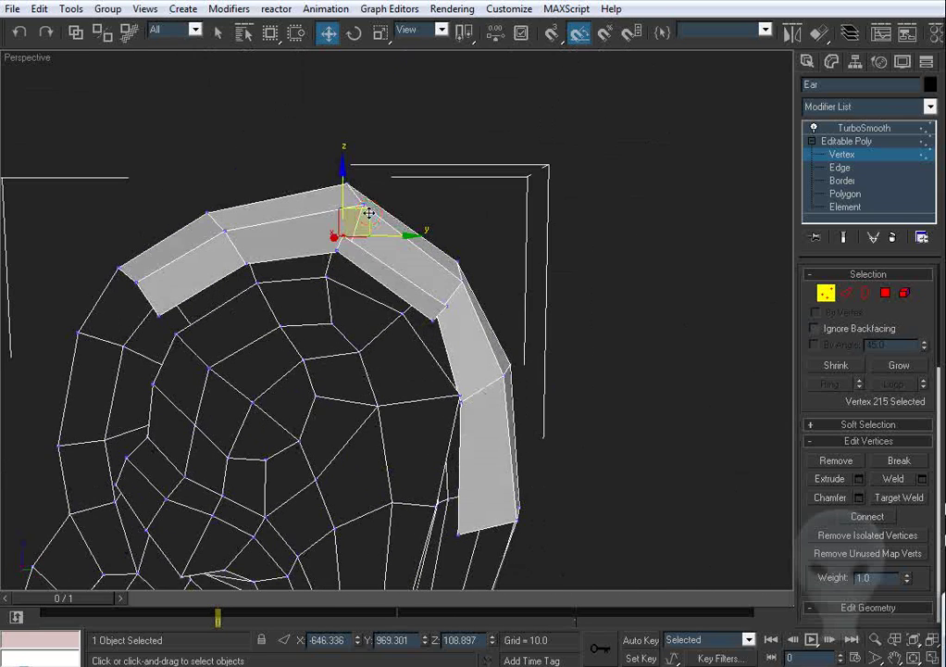
alt+middle_drag(458, 249, 299, 242)
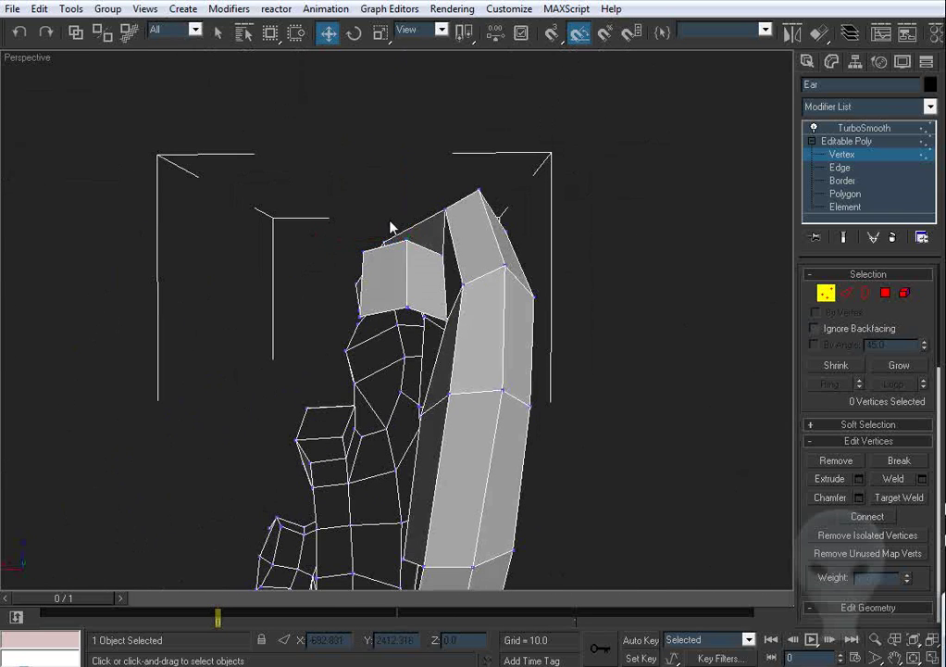
click(401, 290)
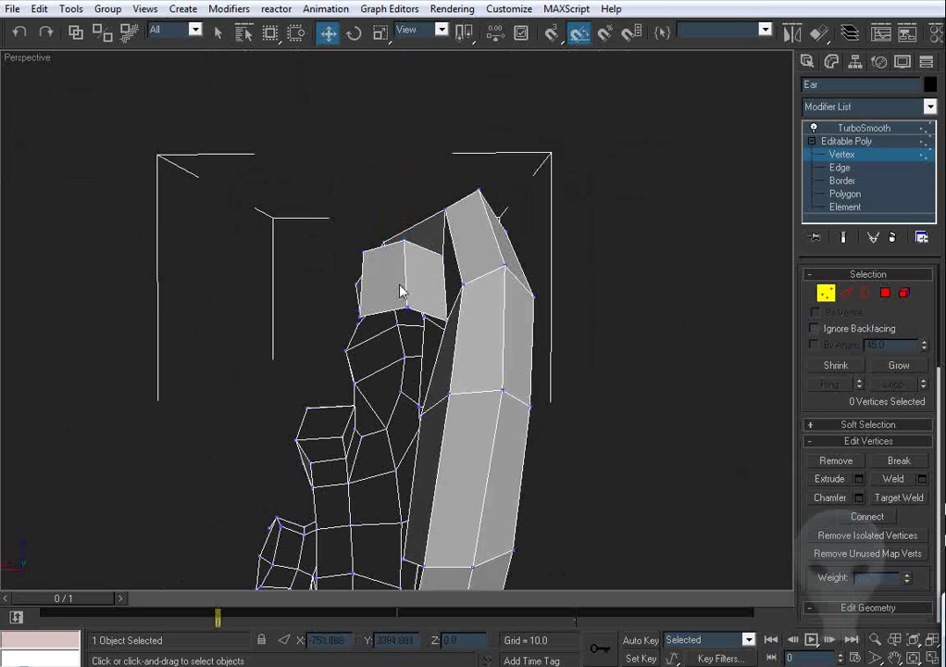
Step: Extrude the front end edge of the inner fold's lower face toward the ear's front, about 14 in X and -31 in Y
click(361, 251)
alt+middle_drag(359, 249, 498, 272)
click(844, 293)
scroll(389, 287, up, 5)
scroll(386, 315, down, 3)
alt+middle_drag(365, 294, 374, 319)
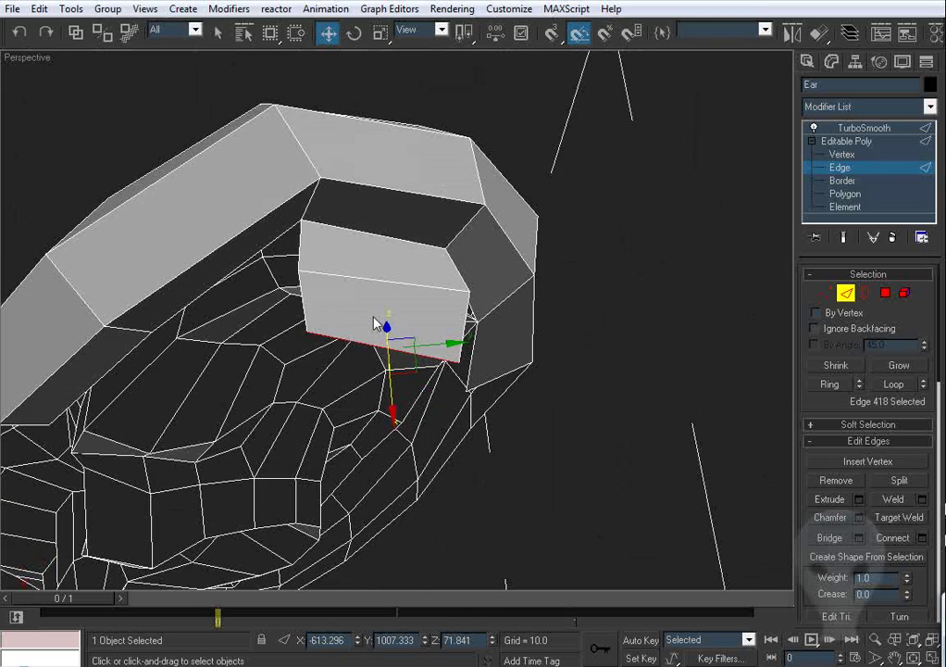
middle_drag(306, 315, 467, 301)
click(446, 260)
ctrl+click(442, 211)
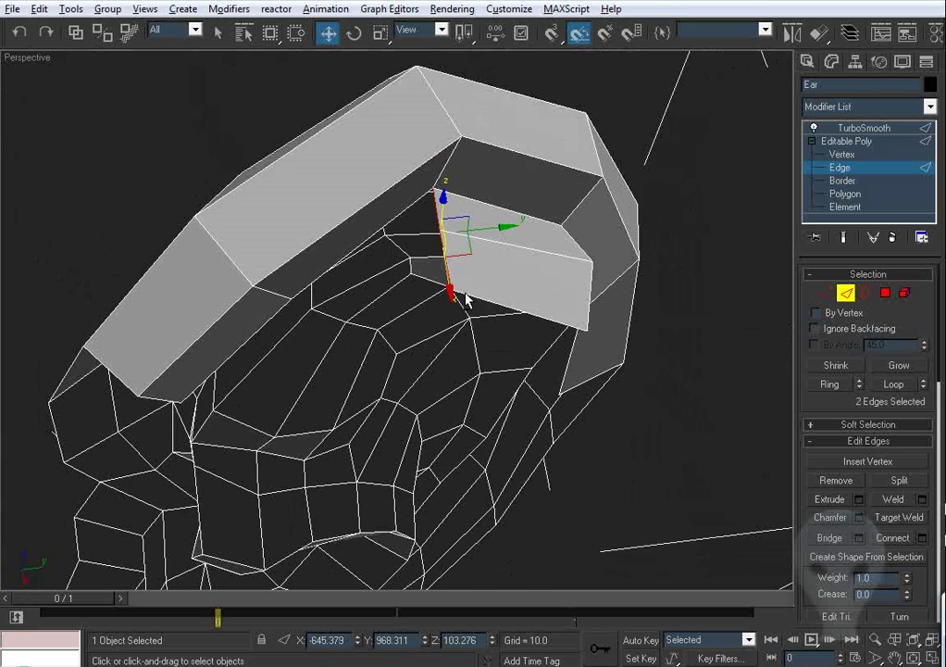
click(527, 278)
click(446, 266)
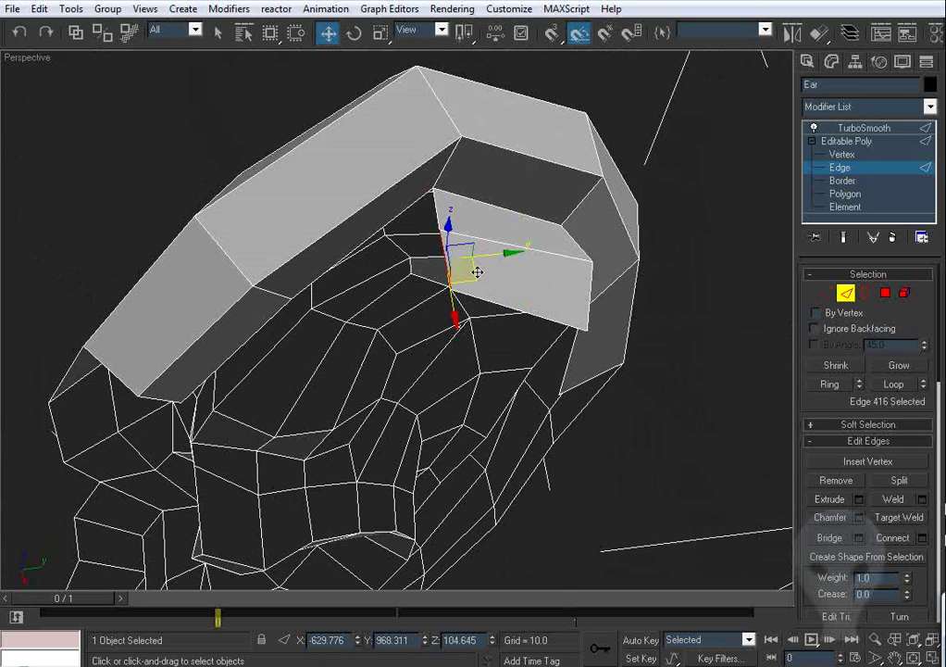
shift+drag(477, 272, 416, 307)
Step: At vertex level, target-weld the new face's two free vertices to the adjacent inner rim vertices
click(825, 296)
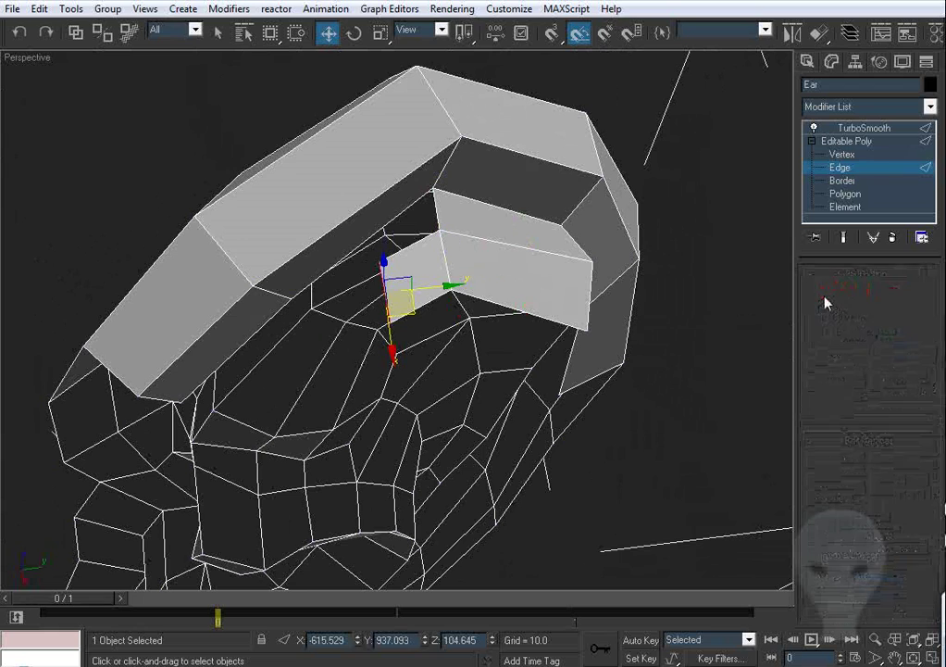
click(900, 498)
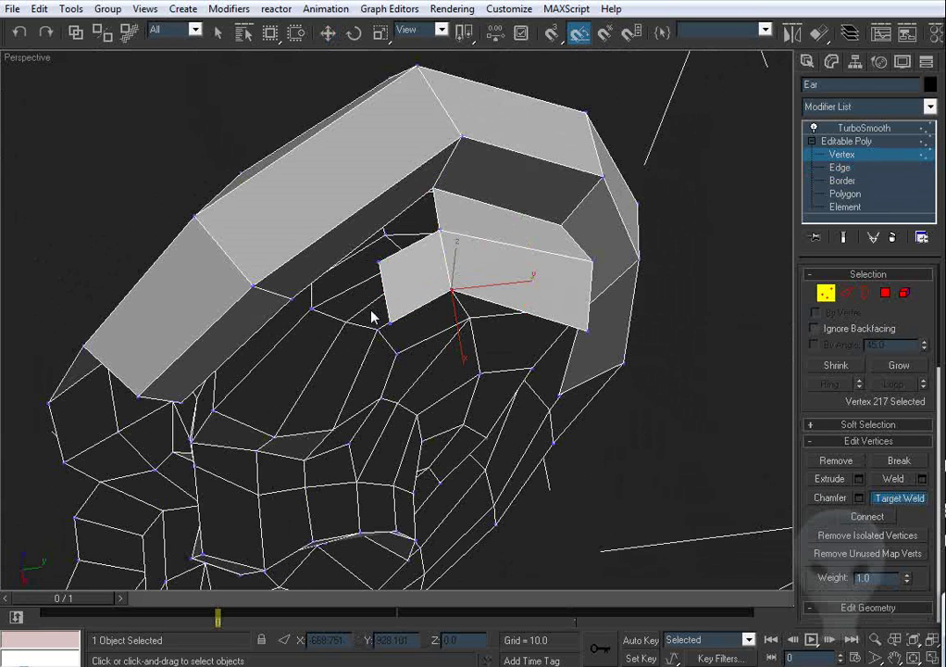
click(435, 194)
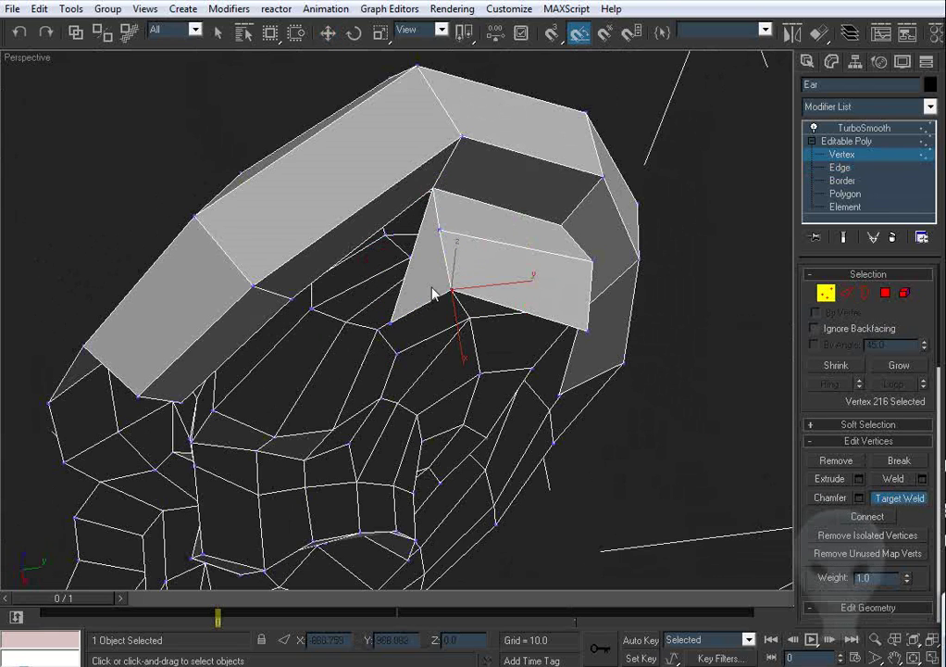
click(294, 297)
Step: Shift the middle and inner vertices at the fold's front end outward toward the rim
key(w)
click(439, 230)
alt+middle_drag(384, 309, 421, 255)
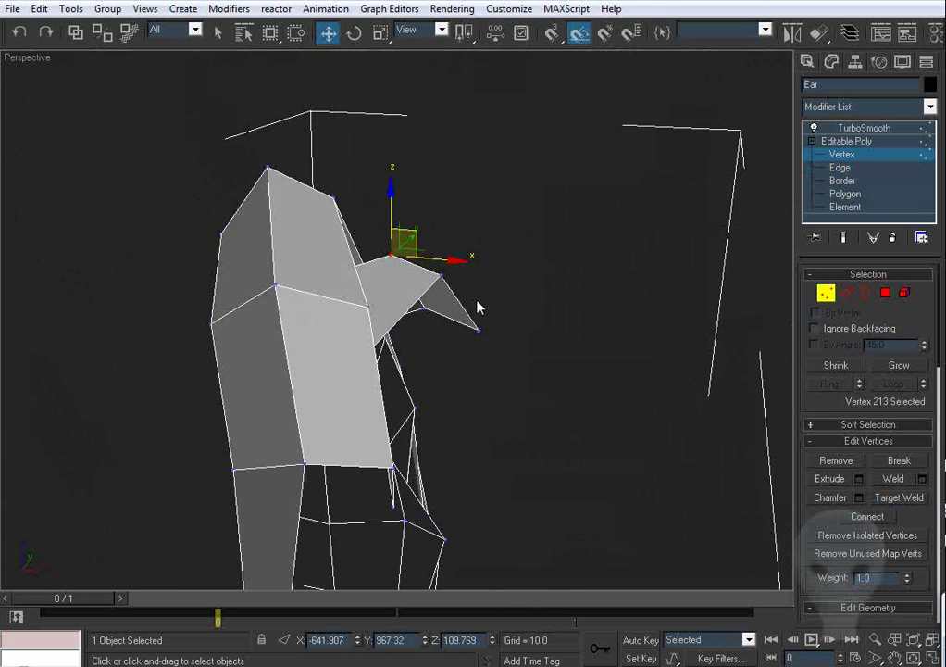
alt+middle_drag(478, 307, 504, 370)
click(437, 322)
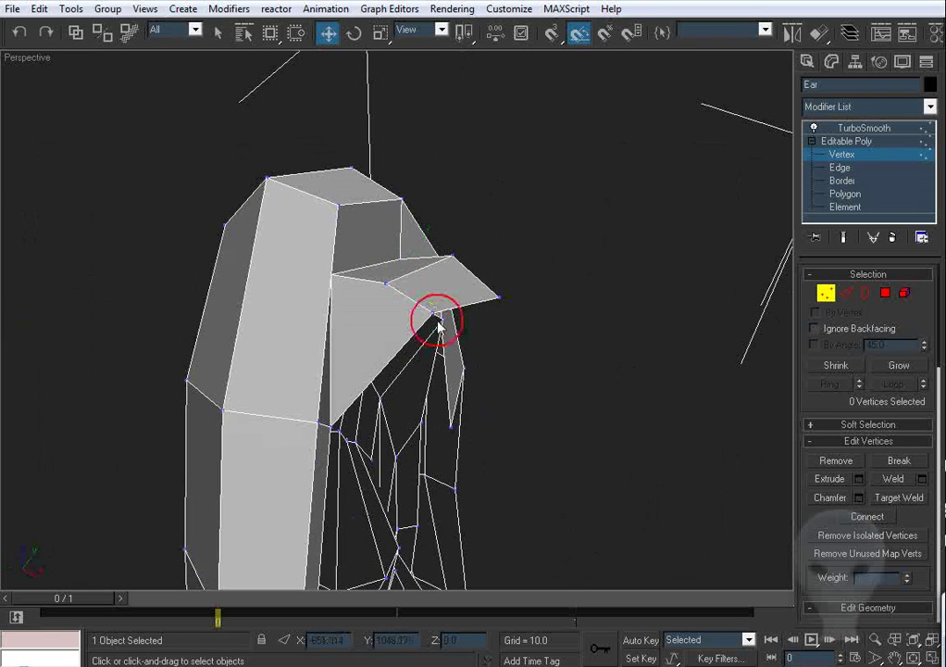
click(437, 320)
alt+middle_drag(437, 319, 477, 400)
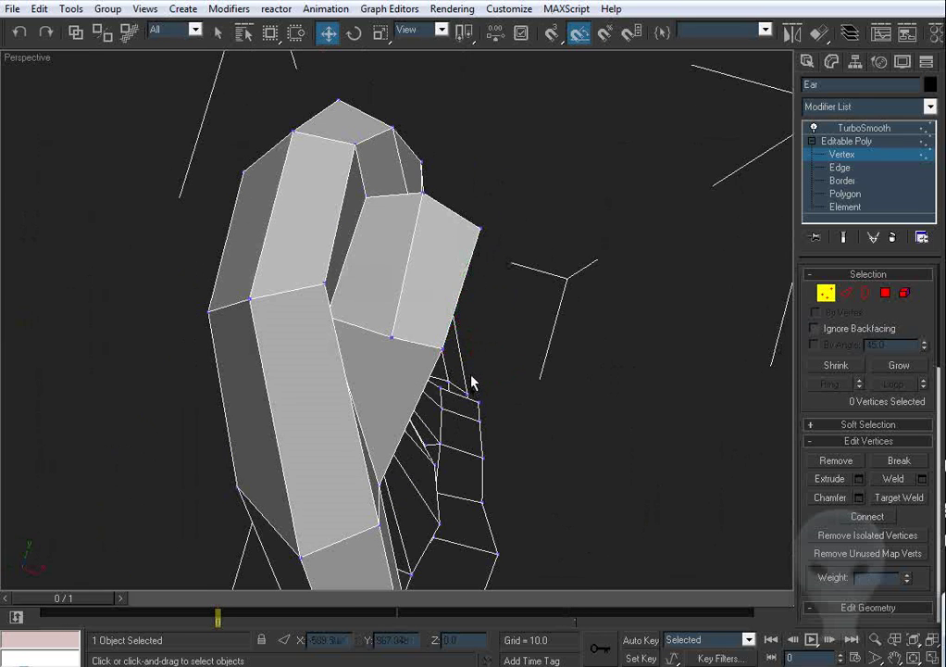
click(441, 348)
alt+middle_drag(442, 350, 415, 402)
click(395, 383)
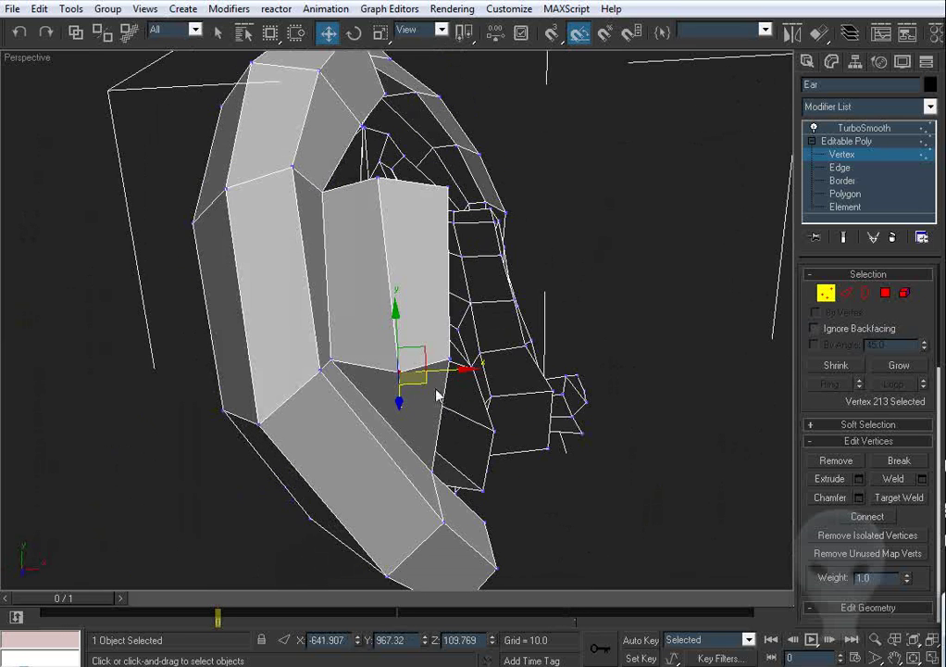
drag(422, 380, 384, 373)
click(443, 366)
drag(450, 359, 394, 355)
alt+middle_drag(481, 412, 387, 240)
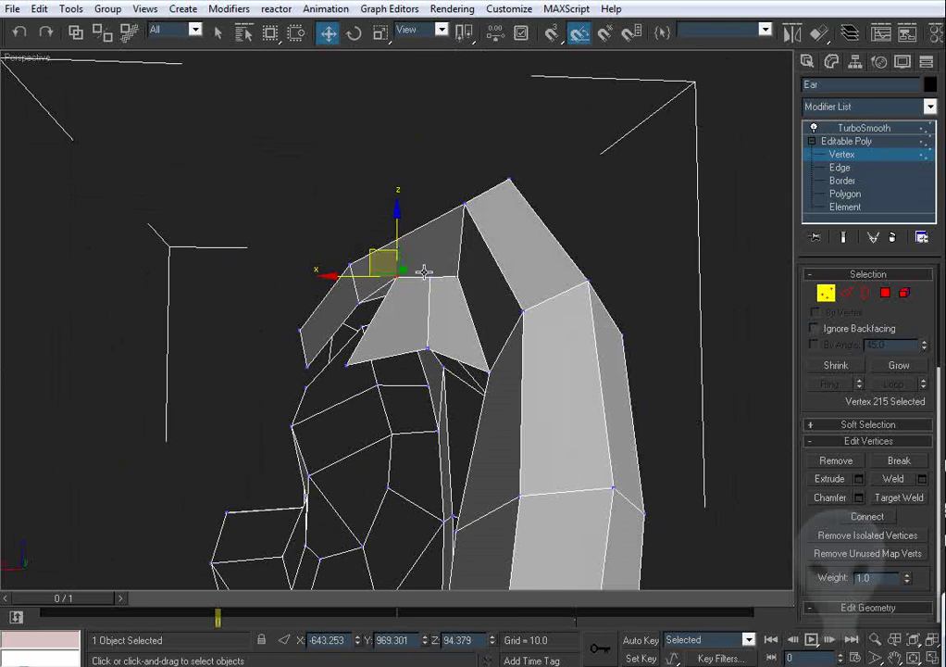
Step: Lower the fold's front inner vertex about 3.7 in Z and shift the rear inner vertex toward the rim along X
click(571, 247)
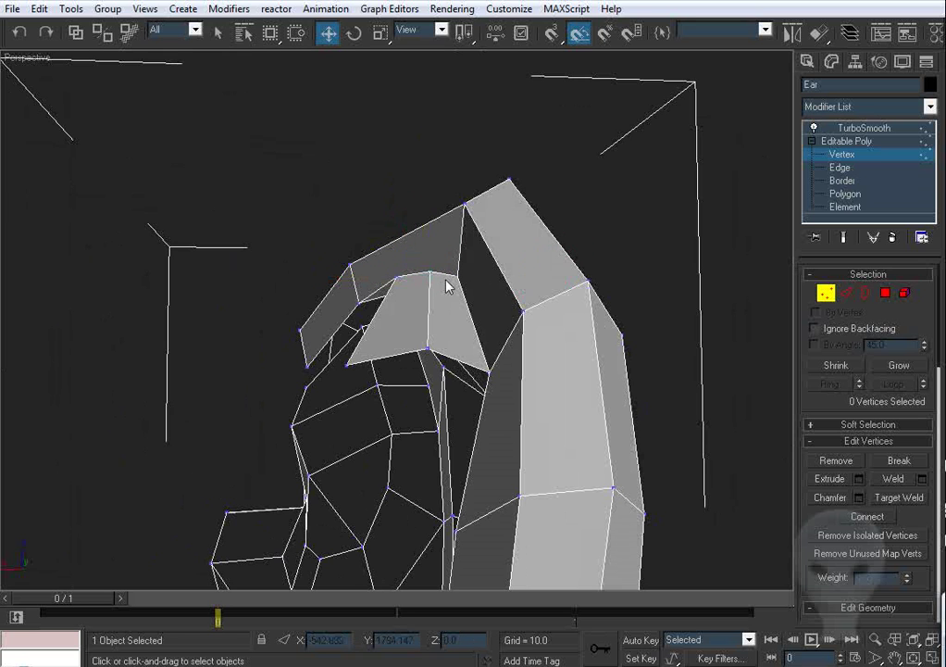
click(396, 282)
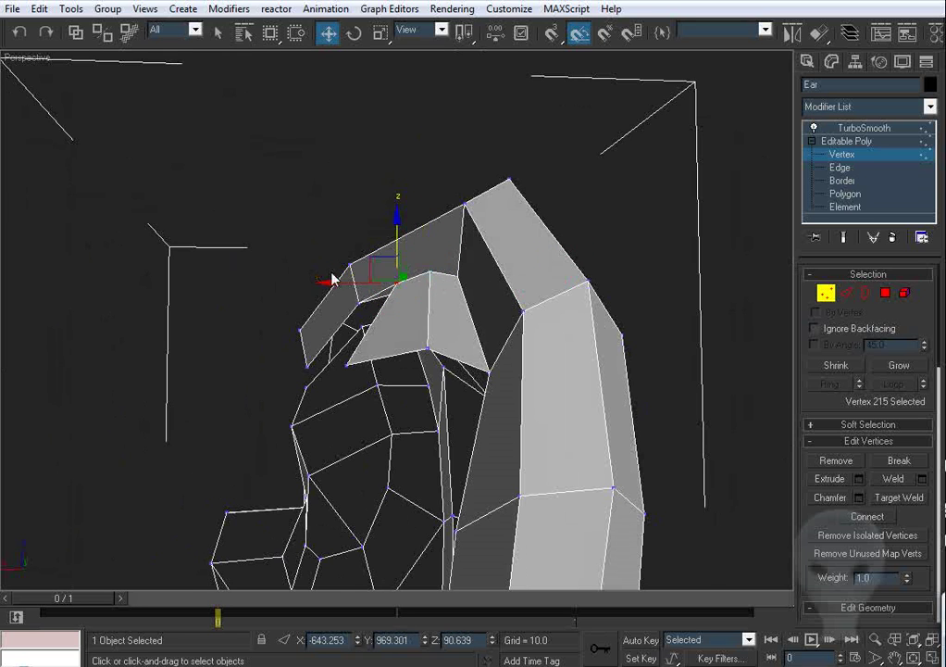
alt+middle_drag(334, 281, 387, 289)
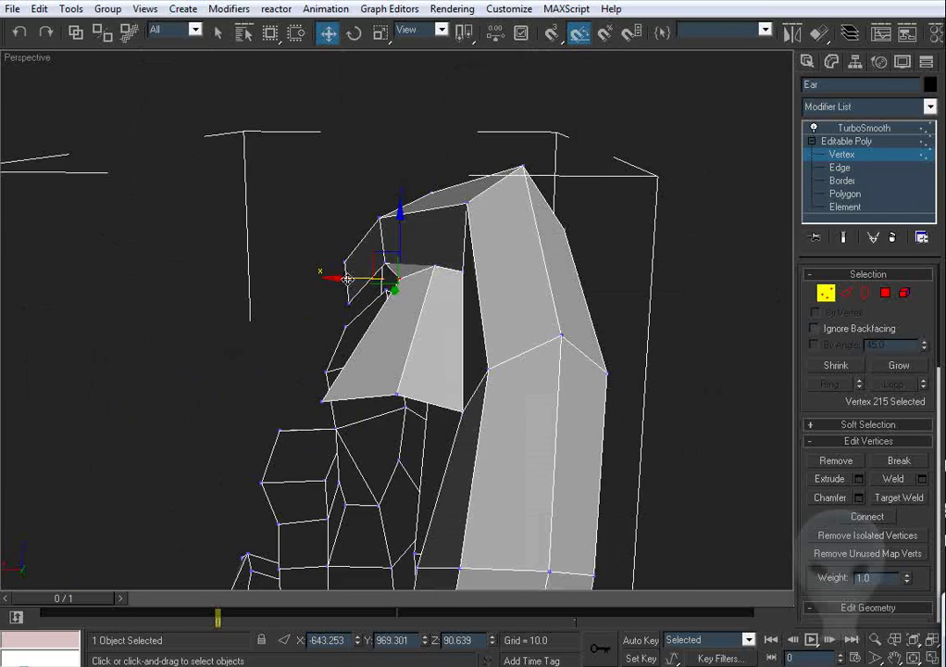
click(327, 400)
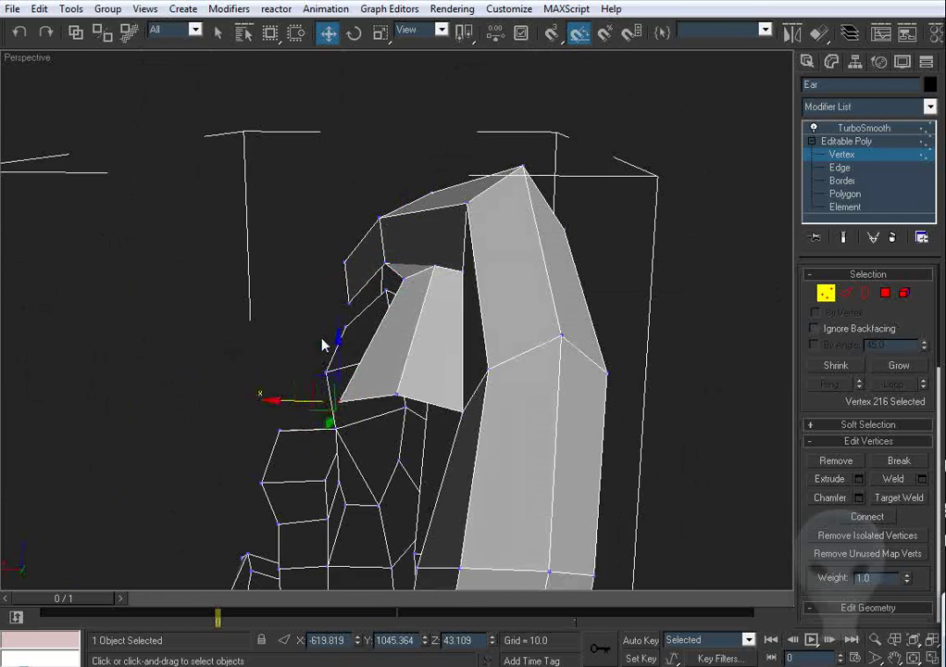
Step: Extrude the fold's two lower end edges about 80 down in Z and 13 in Y, alongside the rim
alt+middle_drag(324, 344, 243, 356)
middle_drag(468, 422, 547, 347)
click(846, 293)
scroll(371, 270, up, 5)
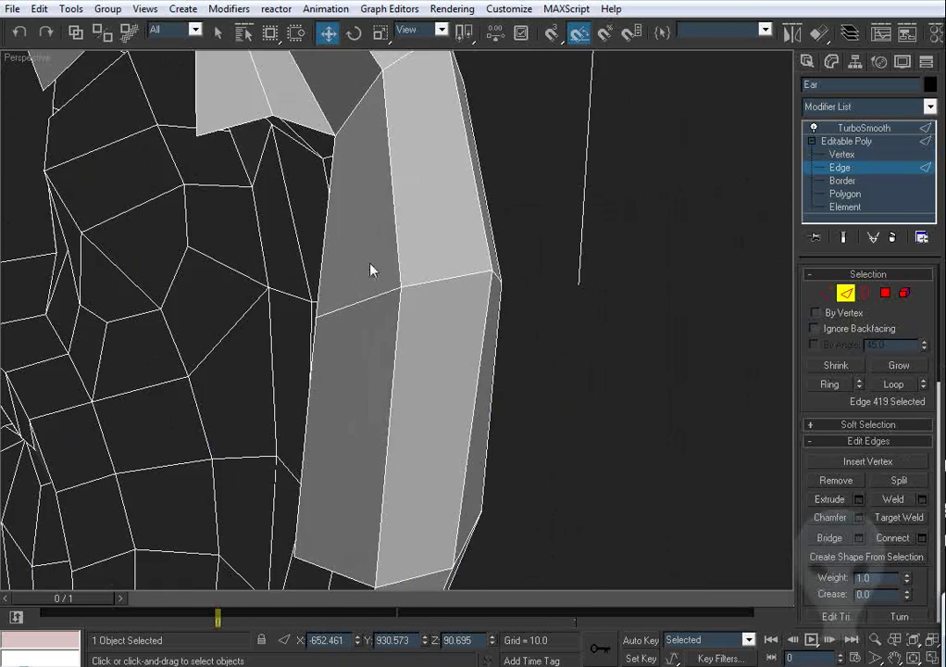
ctrl+click(240, 127)
alt+middle_drag(244, 201, 334, 255)
scroll(307, 260, down, 2)
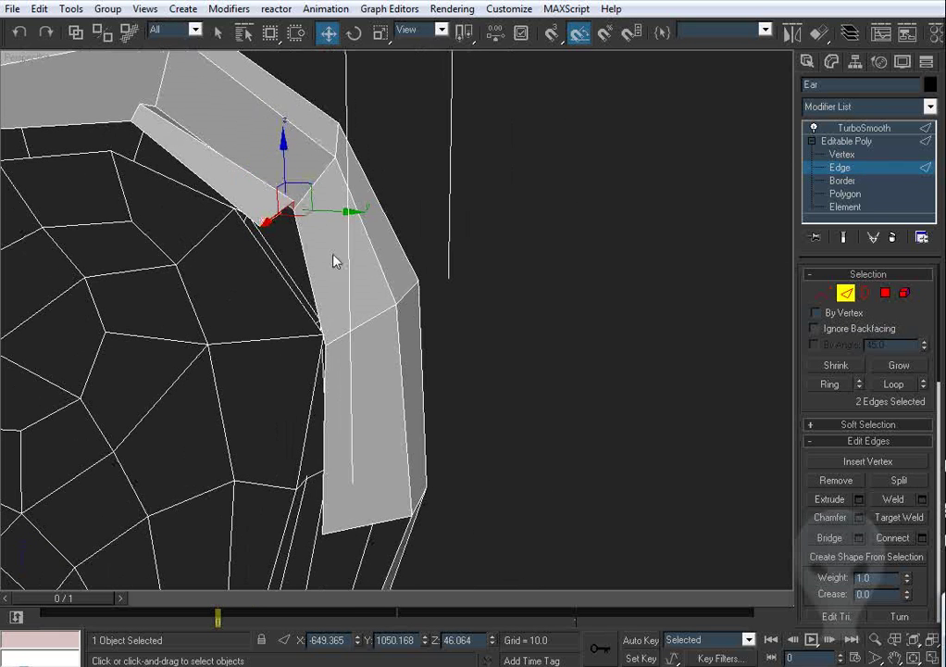
ctrl+click(326, 206)
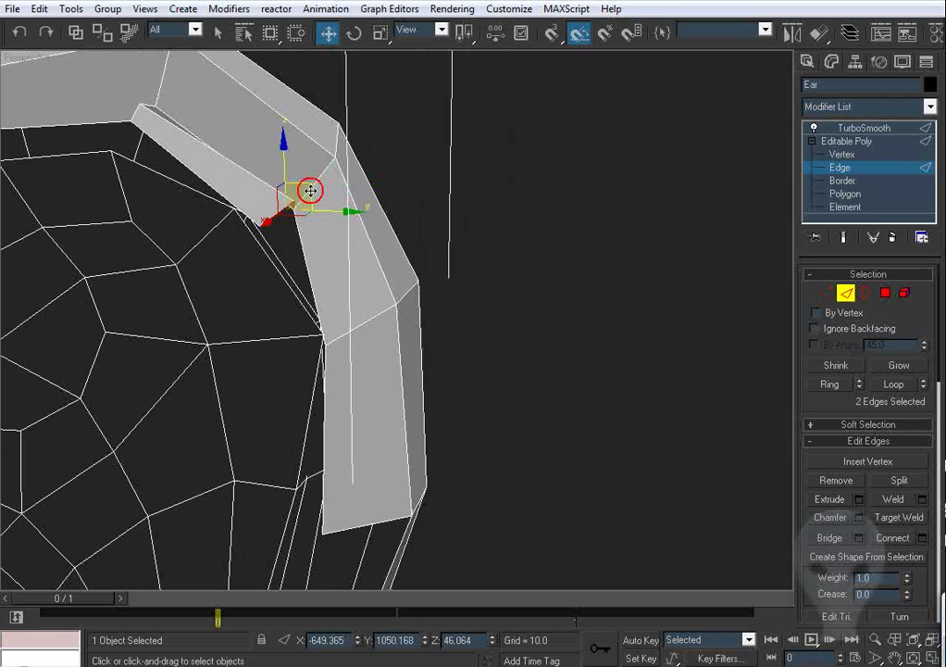
shift+drag(310, 191, 340, 339)
Step: Shift the newly extruded end edges about 29.4 in X, 12.2 in Y and 5.5 in Z
alt+middle_drag(340, 339, 306, 327)
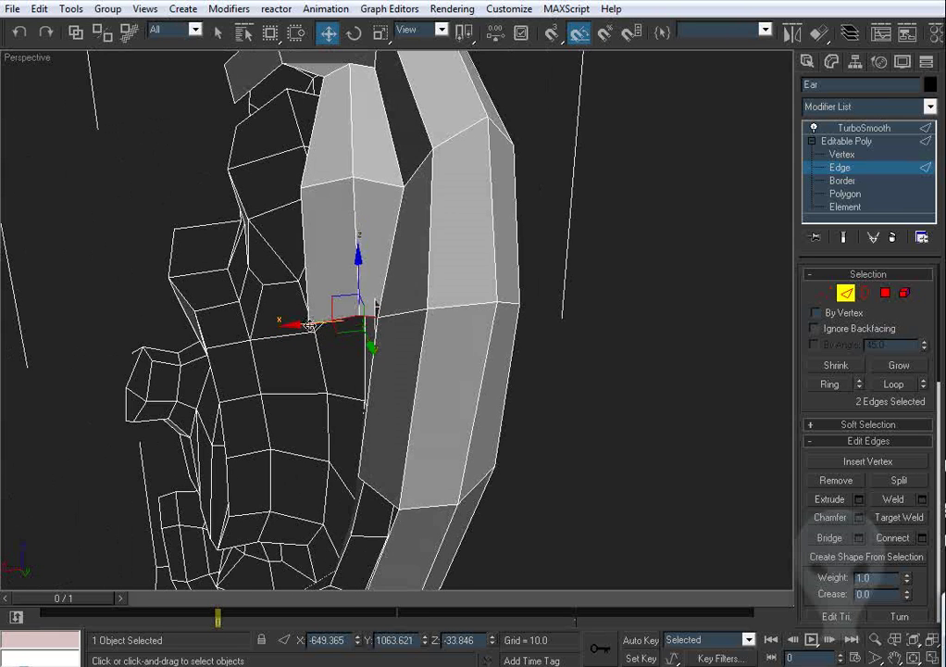
drag(310, 325, 259, 331)
alt+middle_drag(260, 330, 393, 315)
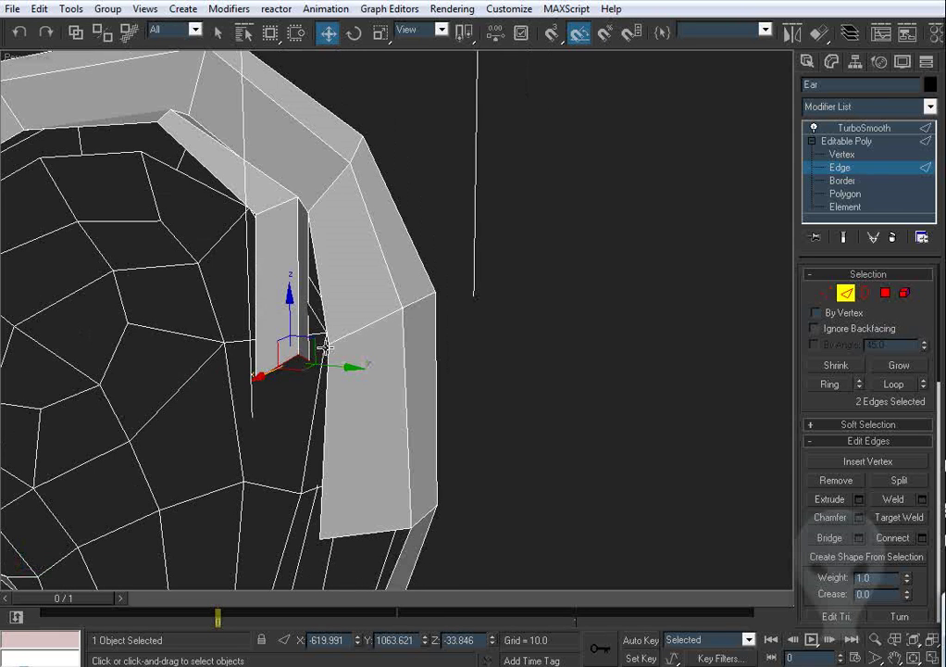
drag(314, 349, 336, 340)
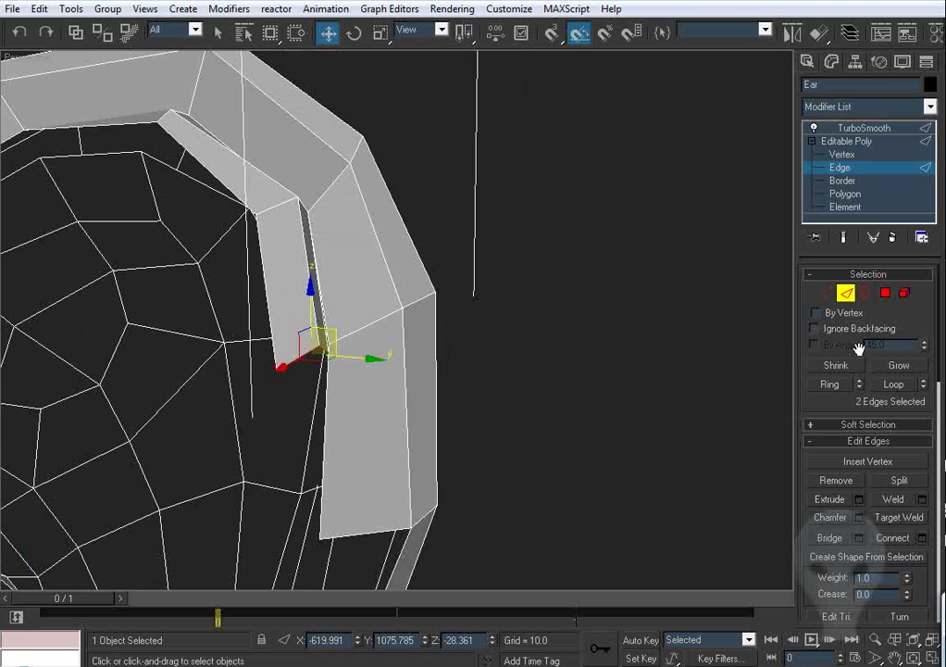
Step: Target-weld the outer side edge of the new extrusion to the rim's matching inner edge
click(892, 518)
scroll(352, 321, up, 4)
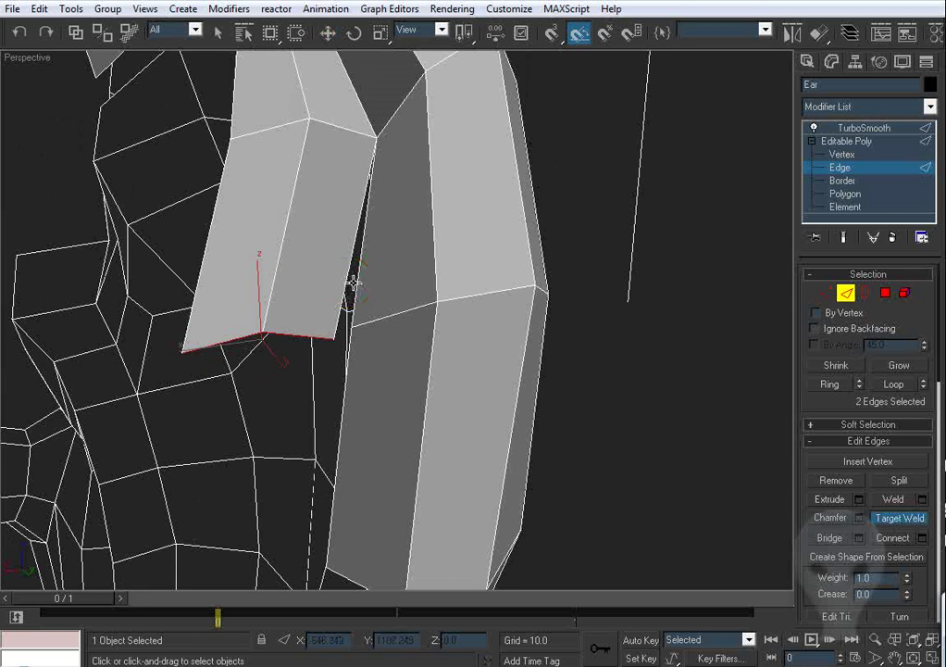
click(355, 284)
Step: At vertex level, shift the extrusion's lower middle vertex toward the rim along X and move its outer vertex about 6.8 in Y and 2.4 in Z
click(821, 295)
alt+middle_drag(582, 319, 364, 338)
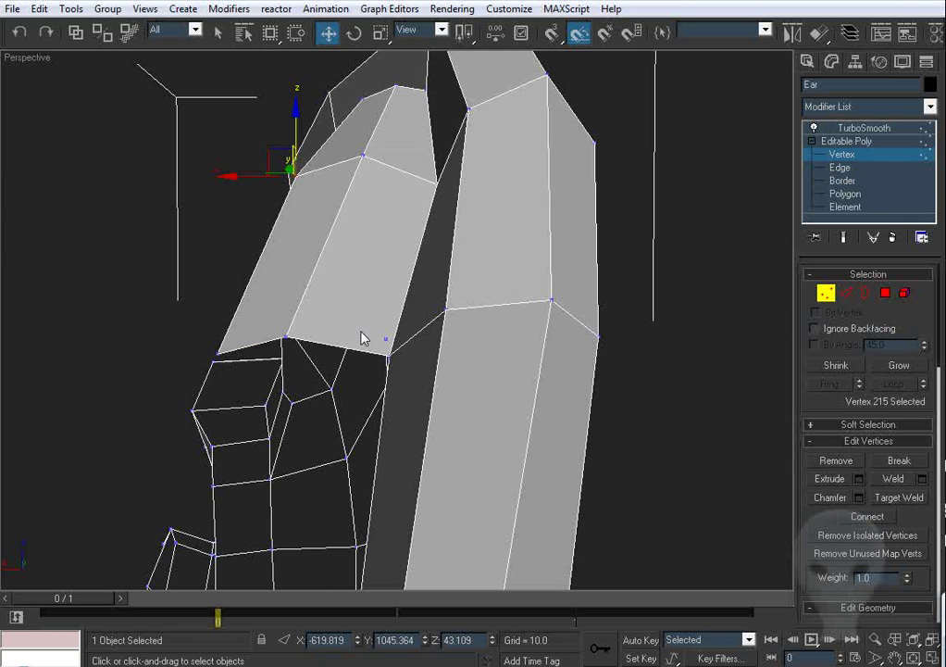
drag(233, 338, 286, 344)
mouse_move(399, 354)
alt+middle_down()
mouse_move(319, 387)
mouse_move(387, 371)
alt+middle_up()
click(323, 368)
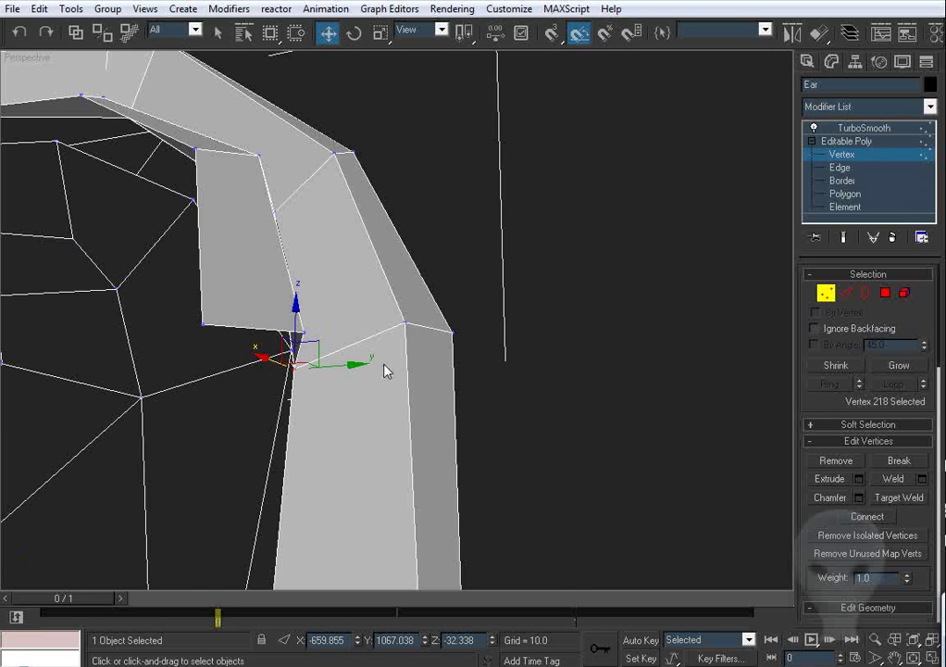
drag(318, 349, 336, 343)
Step: Shift the fold's lower inner vertex toward the rim along X and adjust its upper and lower middle vertices
scroll(359, 332, down, 3)
alt+middle_drag(360, 332, 313, 328)
click(279, 330)
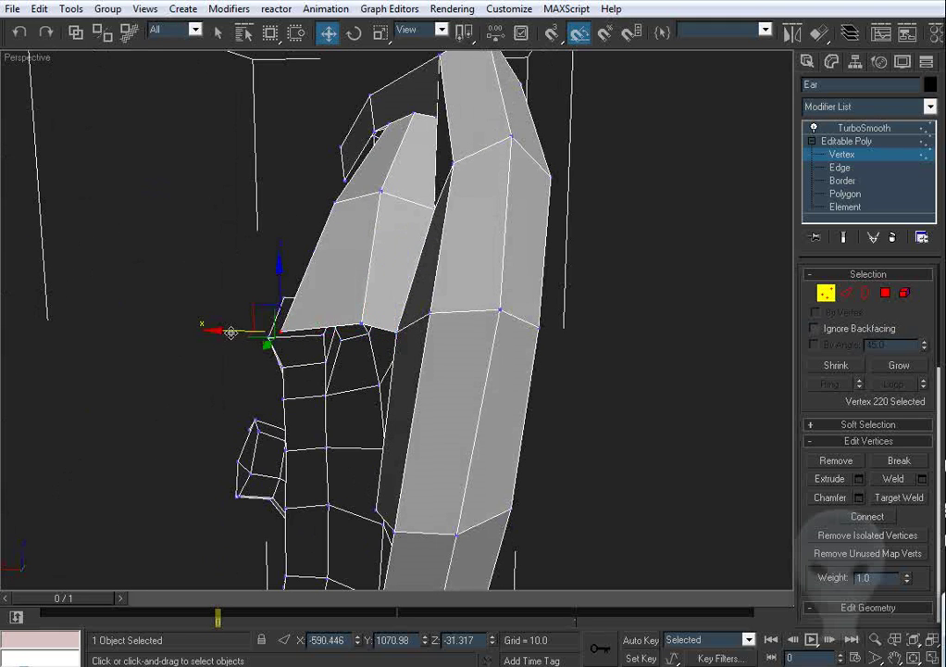
drag(231, 331, 270, 337)
drag(380, 192, 389, 191)
click(375, 249)
click(362, 325)
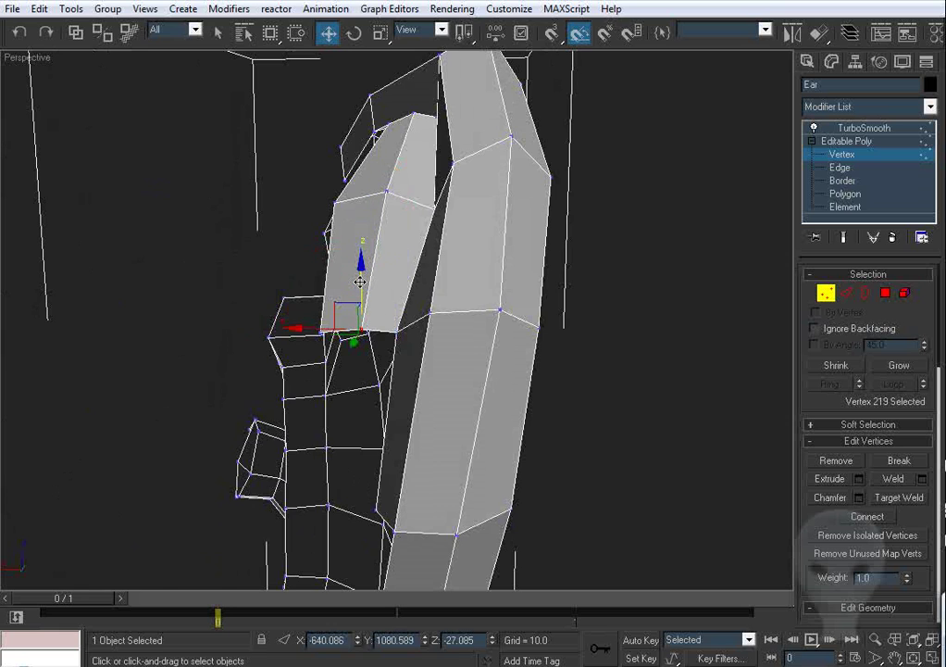
Step: Select the two rear vertices on the fold's inner side and shift them about 6.5 toward the rim along X
alt+middle_drag(359, 282, 405, 247)
scroll(396, 278, up, 4)
middle_drag(386, 302, 389, 222)
alt+middle_drag(389, 223, 543, 313)
middle_drag(320, 280, 521, 300)
alt+middle_drag(407, 282, 417, 240)
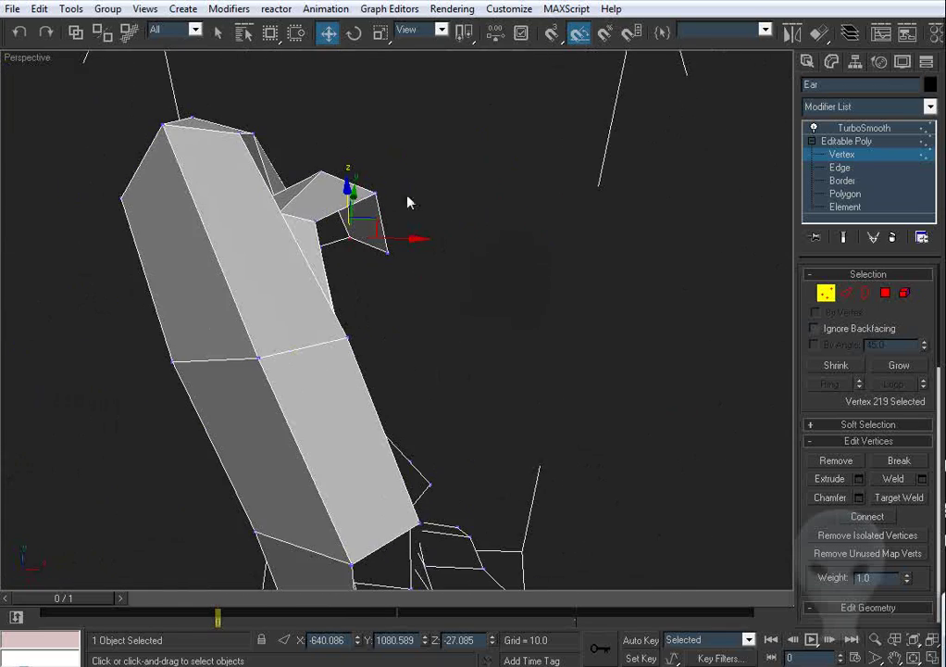
alt+middle_drag(407, 197, 395, 241)
drag(354, 269, 327, 299)
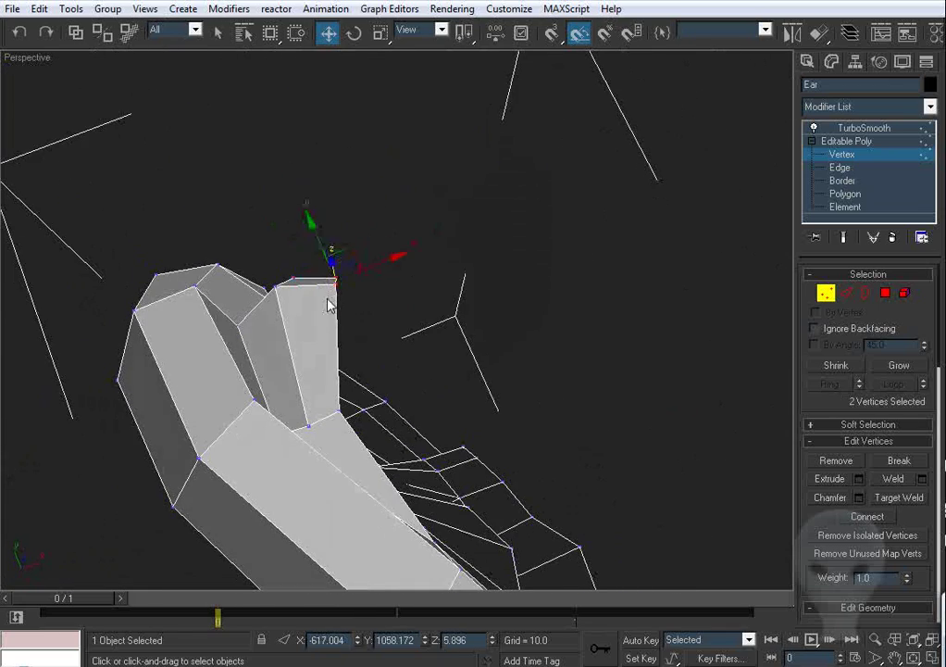
alt+middle_drag(329, 305, 371, 275)
drag(382, 278, 365, 284)
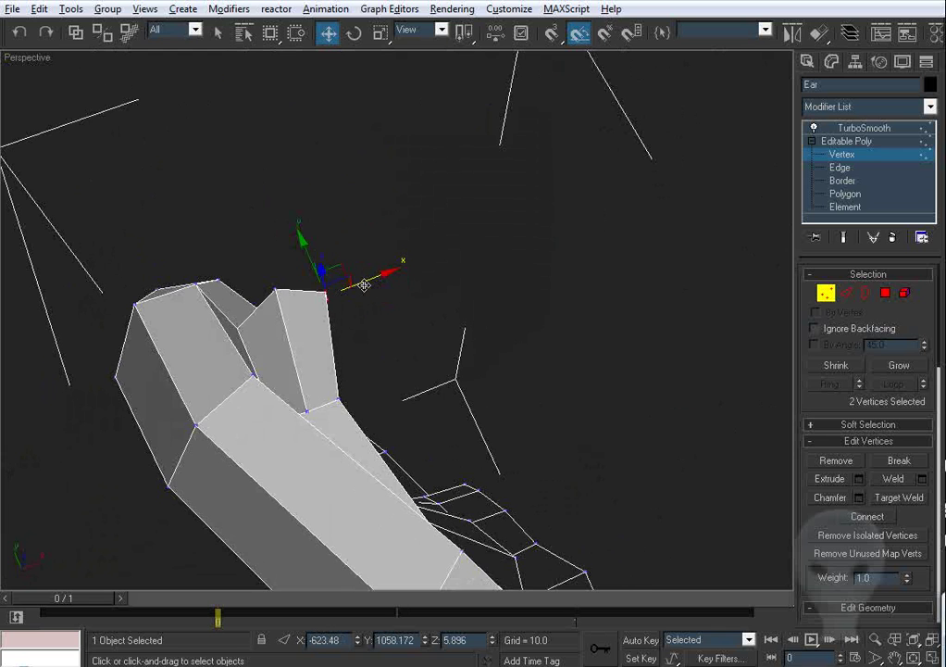
Step: Move the vertex joining the fold's lower end to the rim slightly outward along X
scroll(382, 243, down, 2)
alt+middle_drag(382, 243, 381, 312)
scroll(381, 312, up, 2)
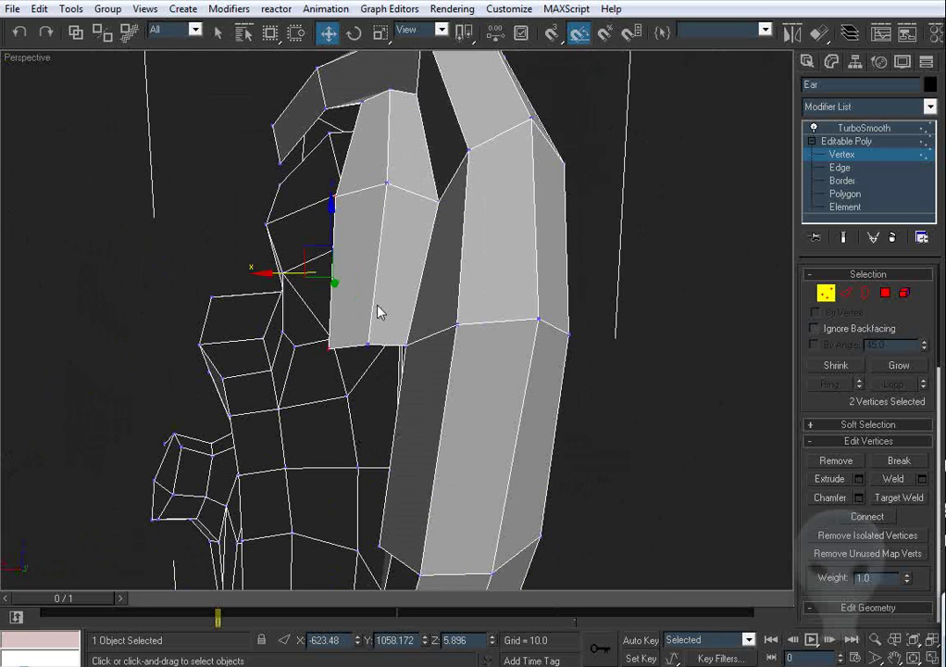
click(408, 350)
alt+middle_drag(408, 351, 393, 272)
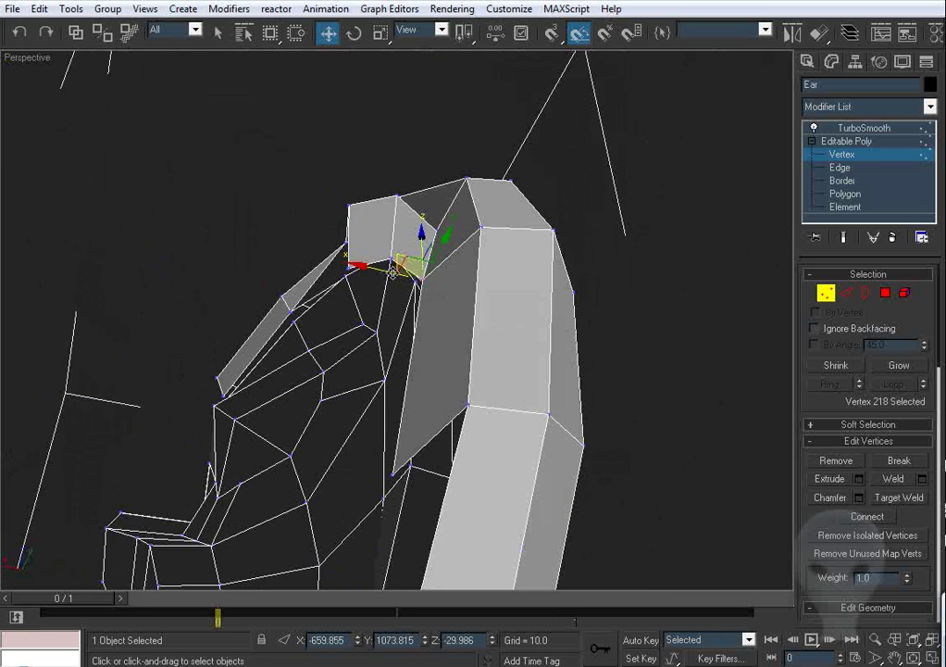
drag(375, 274, 382, 273)
alt+middle_drag(382, 273, 394, 324)
click(392, 381)
alt+middle_drag(439, 211, 509, 215)
Step: At edge level, extrude the rim strip's lower end edge down and inward to the next rim row and target-weld its outer side edge to the rim
click(846, 293)
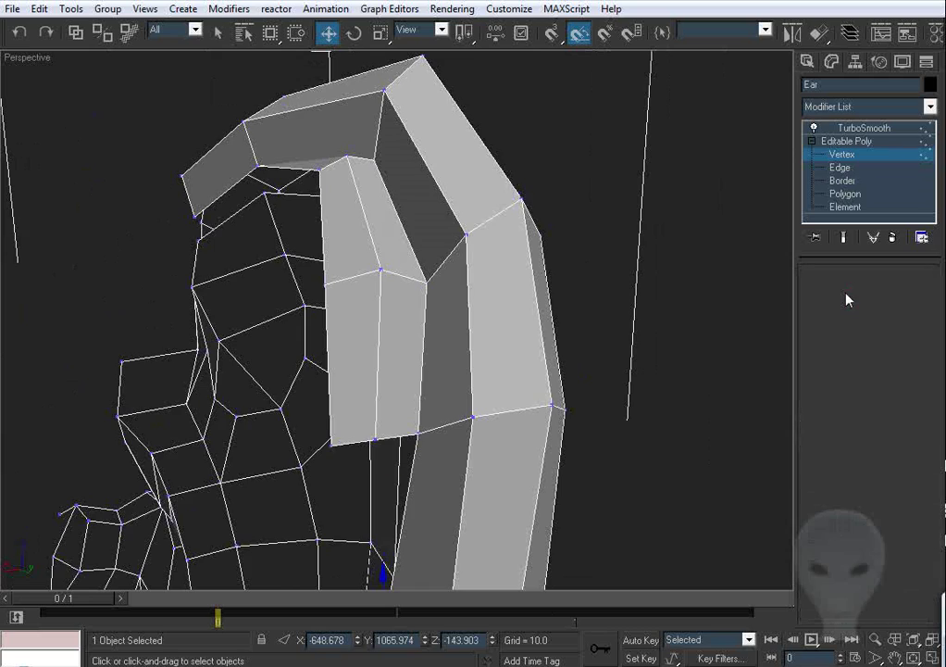
middle_drag(426, 432, 389, 223)
middle_drag(431, 399, 435, 208)
alt+middle_drag(435, 208, 499, 211)
click(462, 191)
shift+drag(501, 174, 416, 362)
click(896, 518)
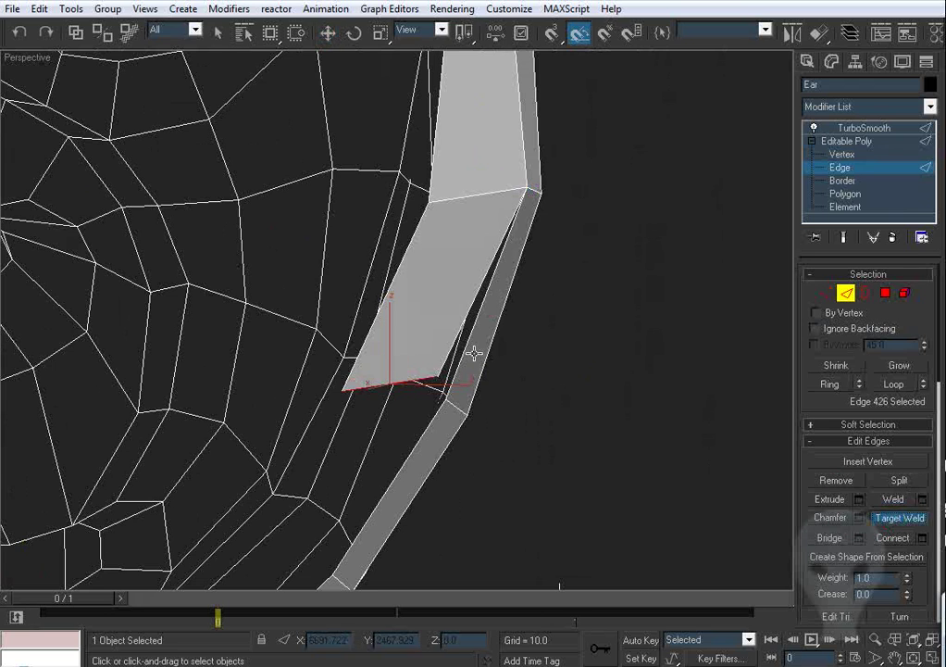
click(471, 324)
Step: At vertex level, move the strip's new lowest inner vertex up and closer to the rim, to about Y 1036.4 and Z -233.3
click(826, 293)
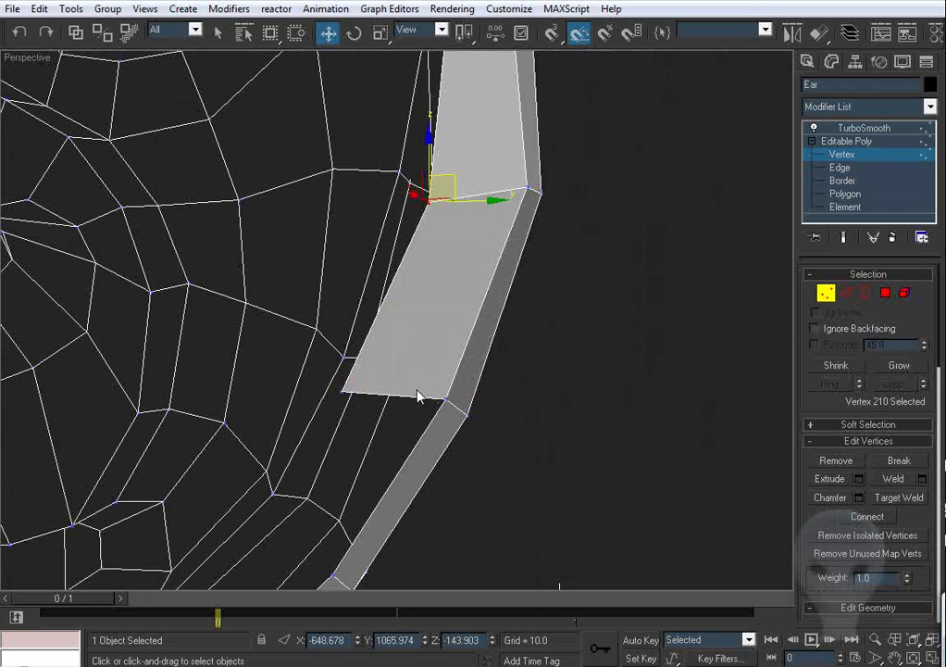
drag(364, 378, 399, 359)
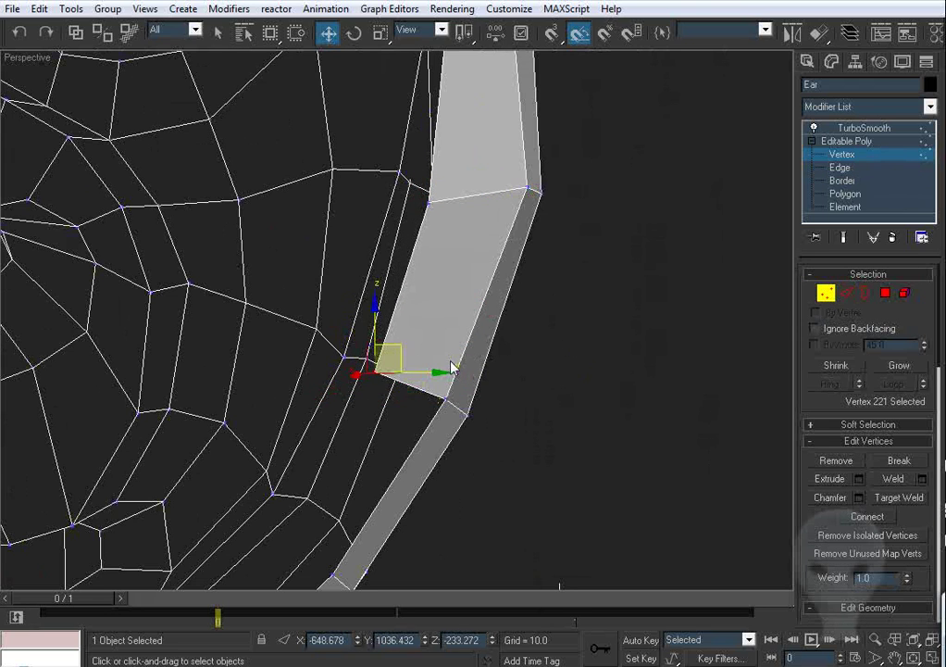
Step: Move the rim strip's lowest inner vertex along X to about -620.1 and the inner vertex one row above to about -645.3
scroll(452, 368, down, 3)
alt+middle_drag(452, 368, 379, 339)
drag(378, 341, 298, 339)
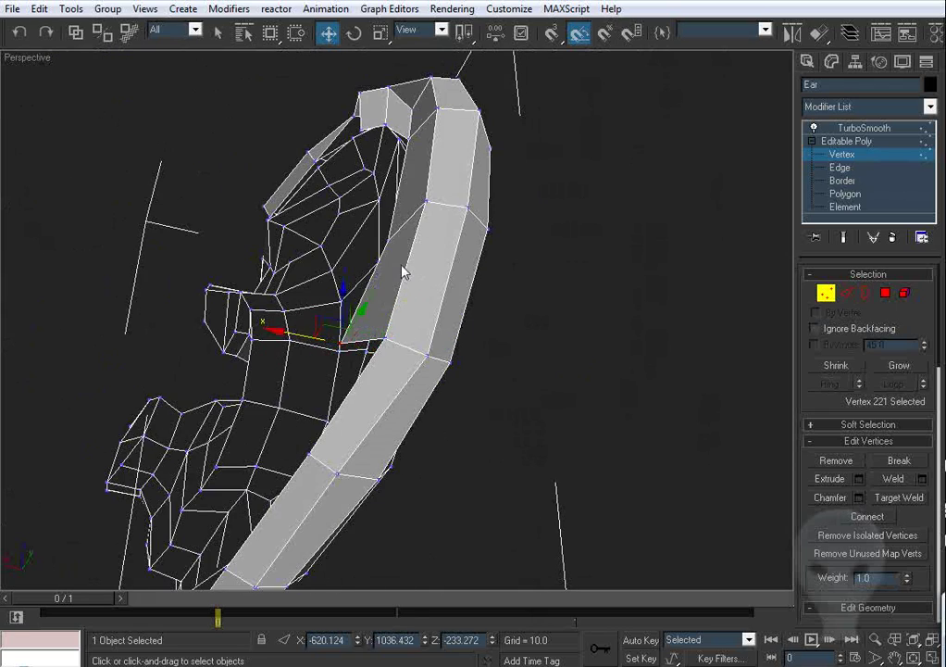
alt+middle_drag(403, 271, 380, 255)
drag(374, 238, 363, 238)
alt+middle_drag(363, 242, 339, 324)
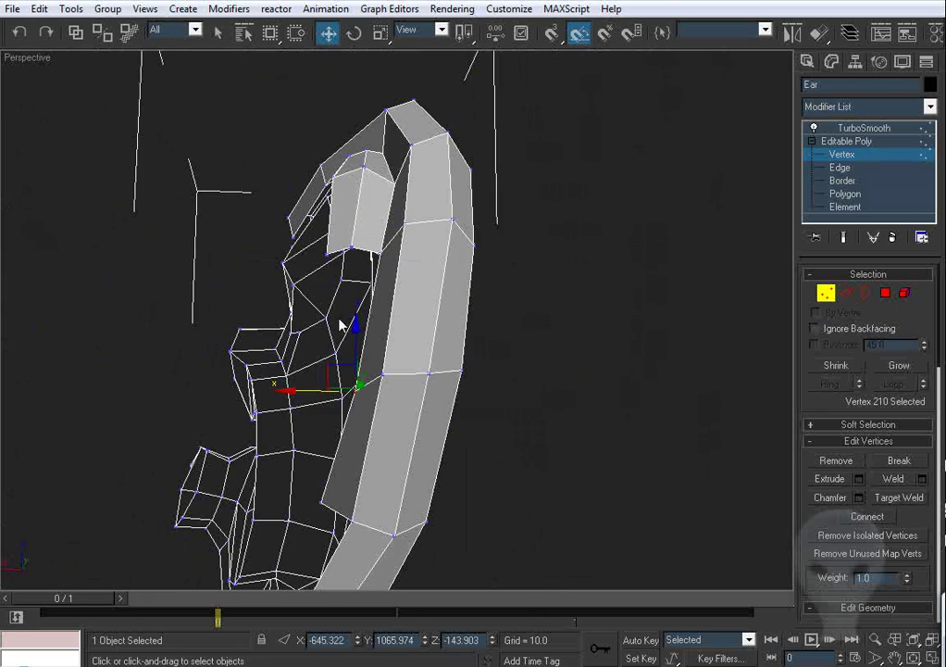
Step: Shift the fold's upper middle vertex about 8.4 toward the rim along X and nudge its lower middle and upper inner vertices
alt+middle_drag(335, 264, 326, 286)
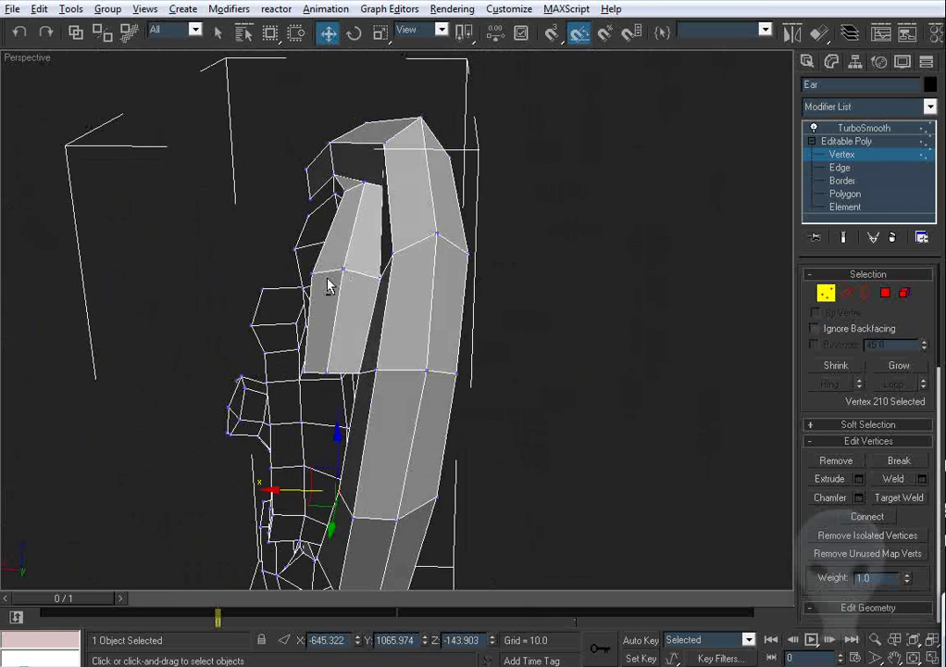
click(520, 254)
alt+middle_drag(520, 254, 499, 268)
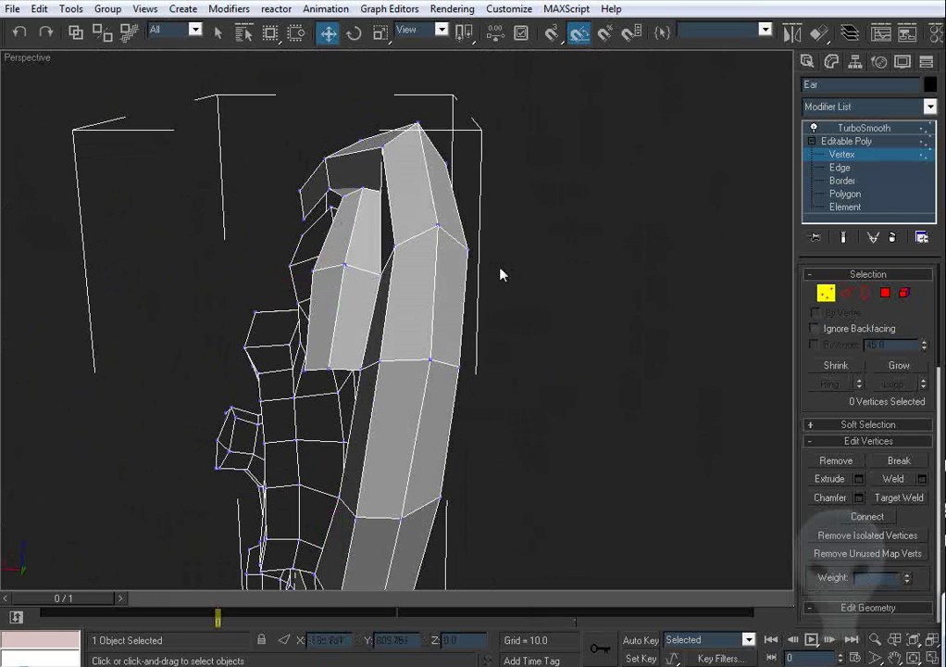
drag(293, 265, 305, 269)
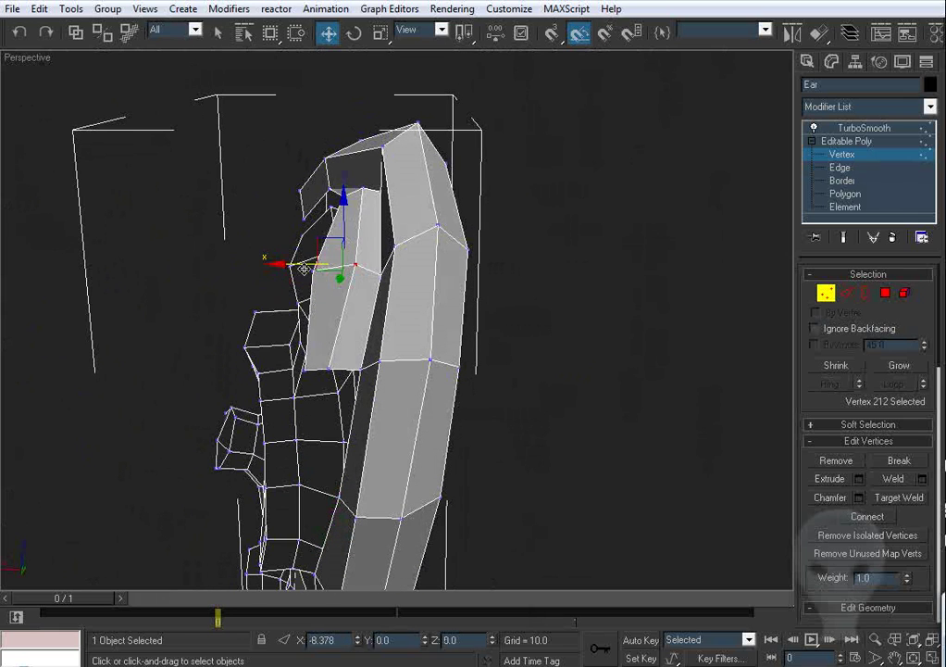
click(329, 369)
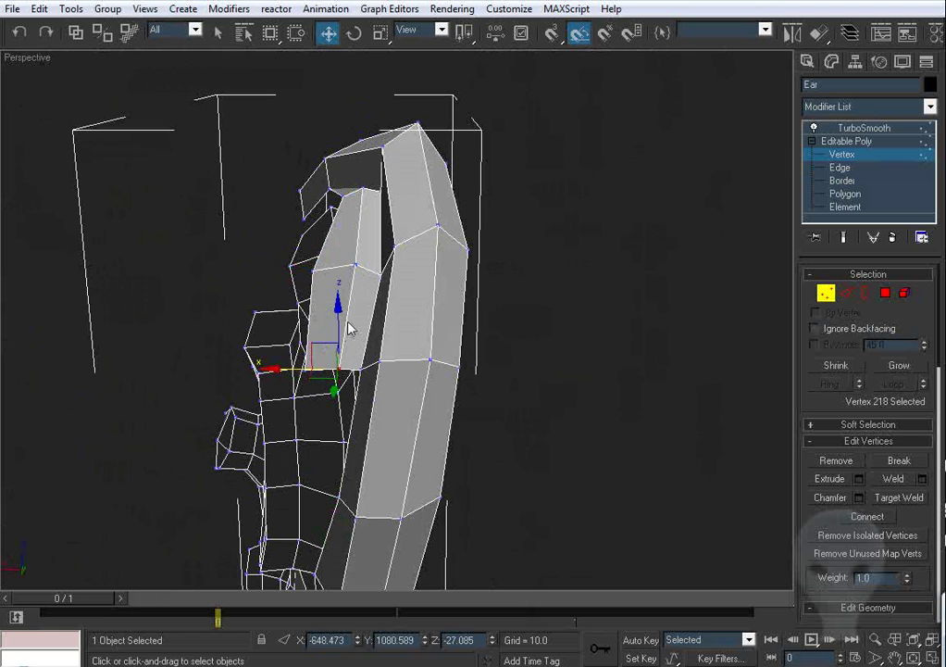
click(352, 289)
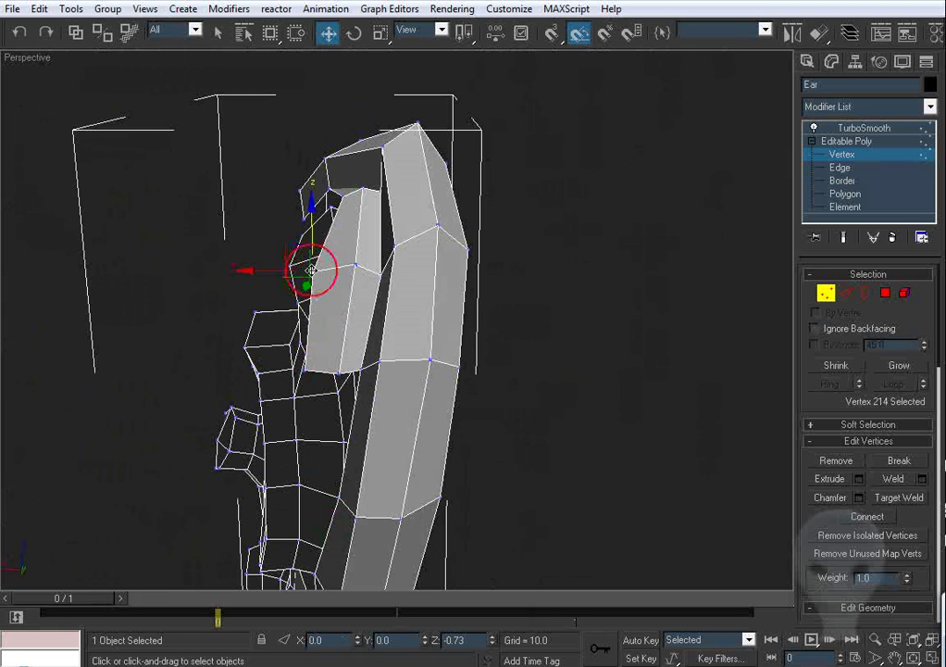
Step: At edge level, extrude the two edges at the fold's lower end down to the next rim row
alt+middle_drag(383, 344, 427, 179)
click(845, 293)
scroll(463, 307, up, 4)
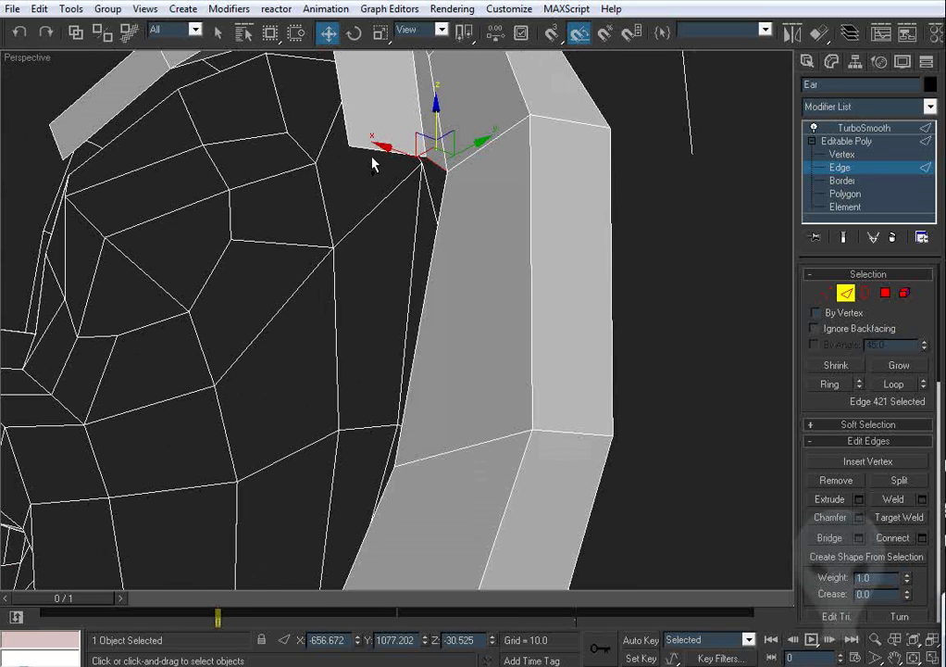
ctrl+click(383, 150)
mouse_move(445, 143)
mouse_down()
mouse_move(429, 140)
mouse_move(435, 148)
mouse_up()
key(ctrl+z)
alt+middle_drag(448, 190, 448, 156)
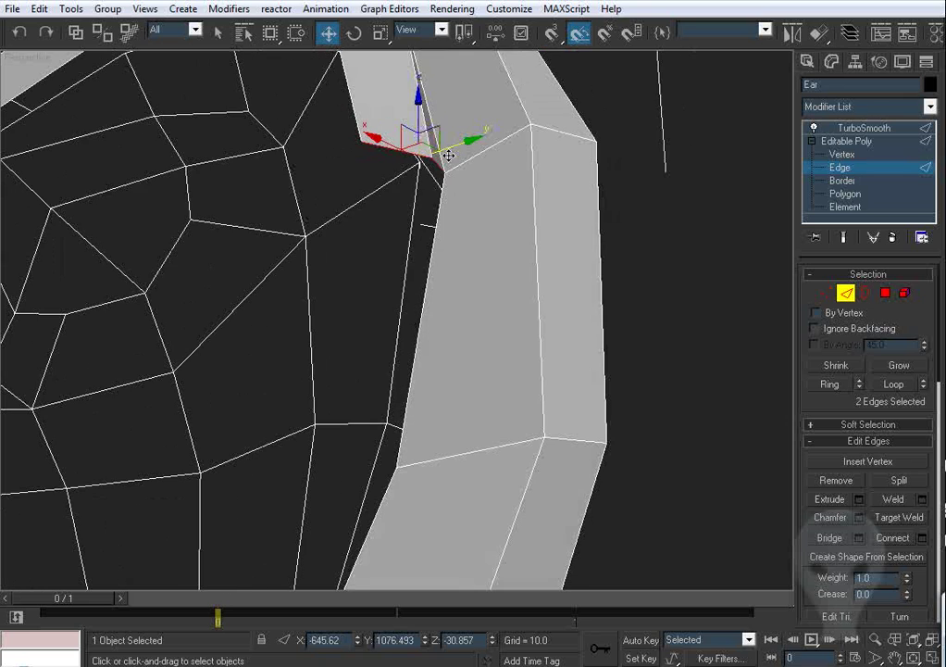
shift+drag(433, 136, 391, 378)
Step: Shift the extruded edges along X to about -611.5 and target-weld the new outer side edge to the rim
alt+middle_drag(390, 377, 352, 408)
scroll(349, 340, down, 2)
drag(346, 382, 290, 390)
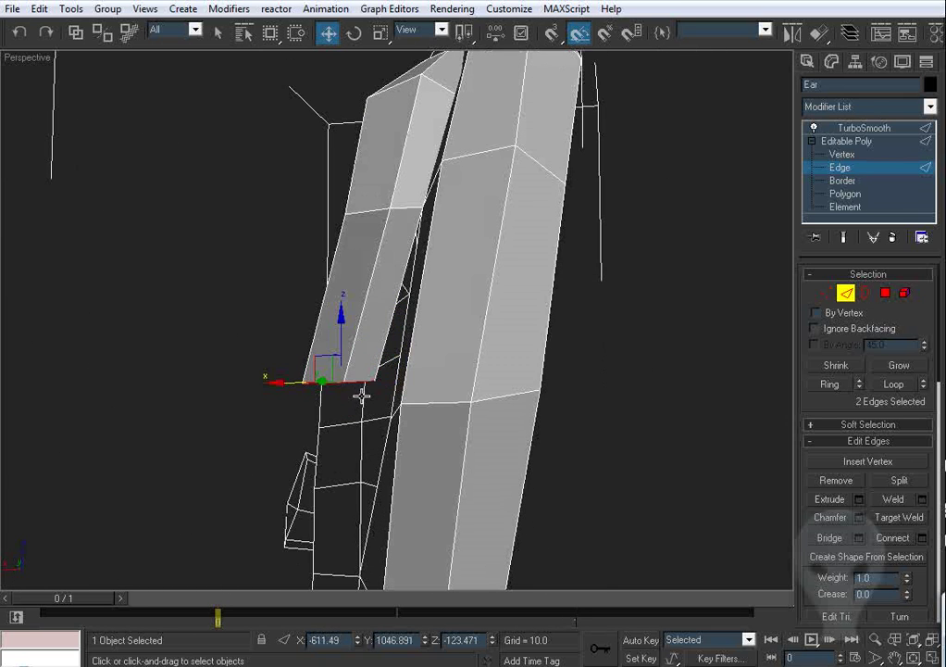
alt+middle_drag(441, 292, 398, 316)
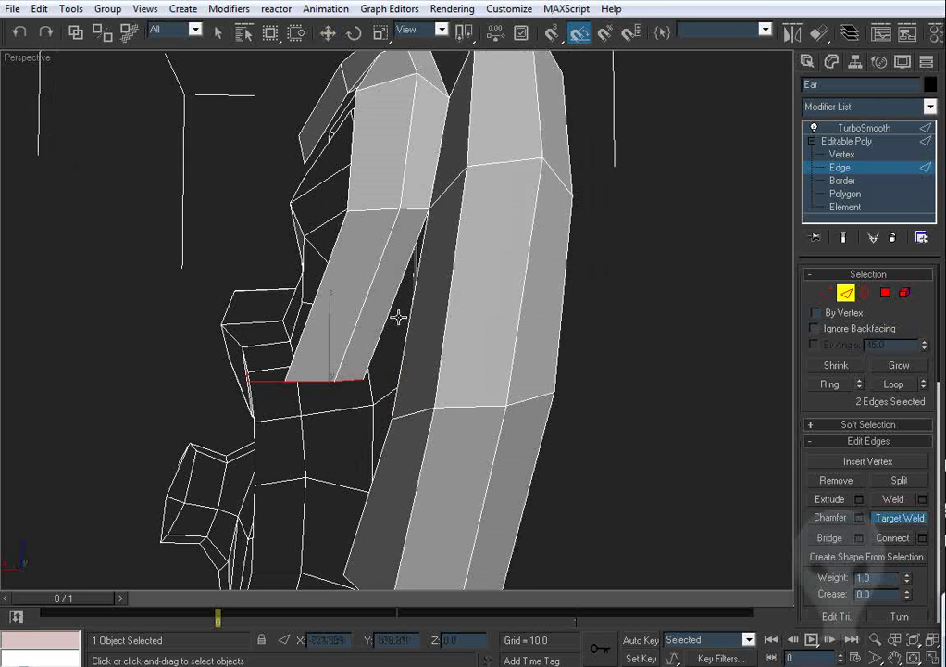
click(423, 327)
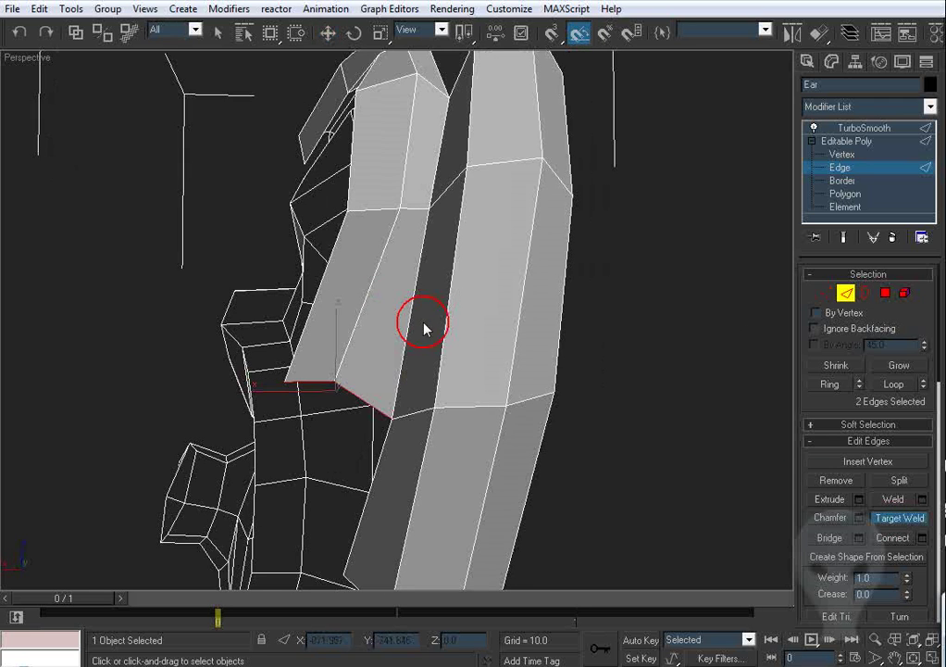
Step: At vertex level, move the fold's two free lower vertices closer to the rim, to about X -618.5, Y 1079 and Z -148.7
click(827, 294)
alt+middle_drag(437, 330, 271, 343)
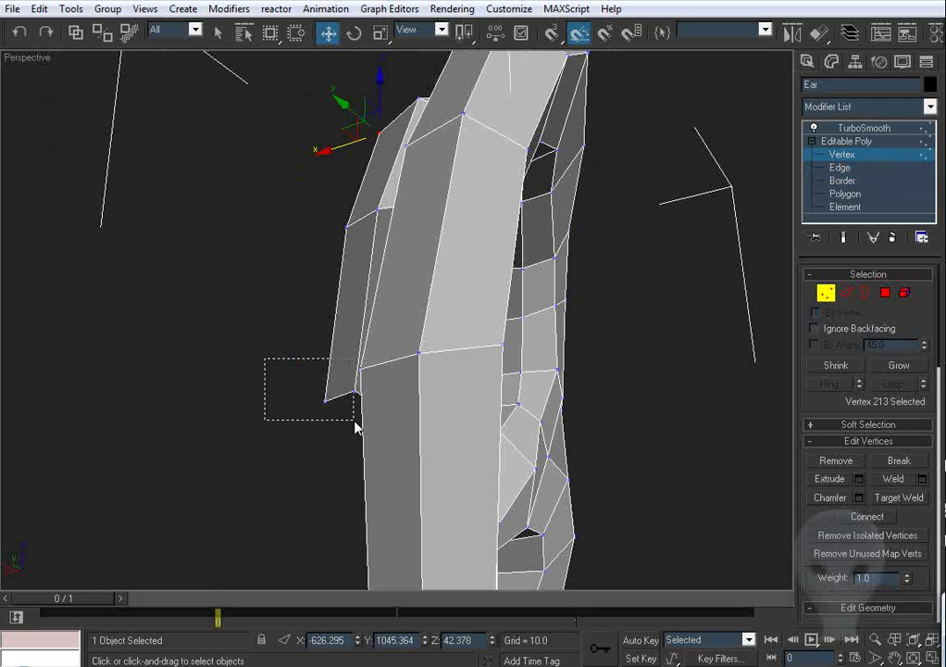
drag(354, 426, 354, 424)
scroll(355, 424, up, 5)
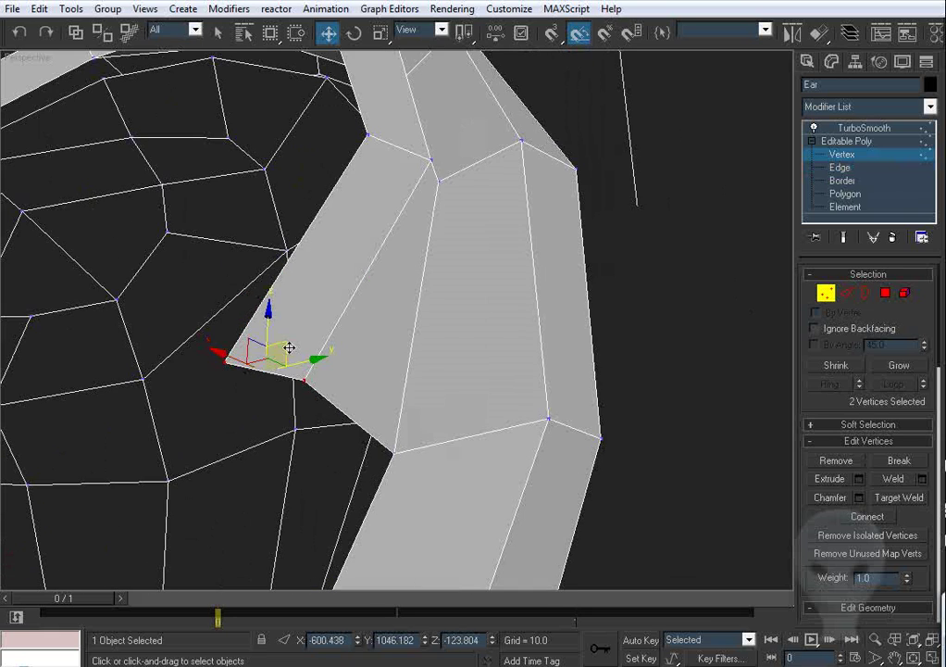
drag(288, 348, 369, 407)
scroll(503, 338, down, 4)
scroll(440, 335, up, 2)
alt+middle_drag(486, 338, 348, 333)
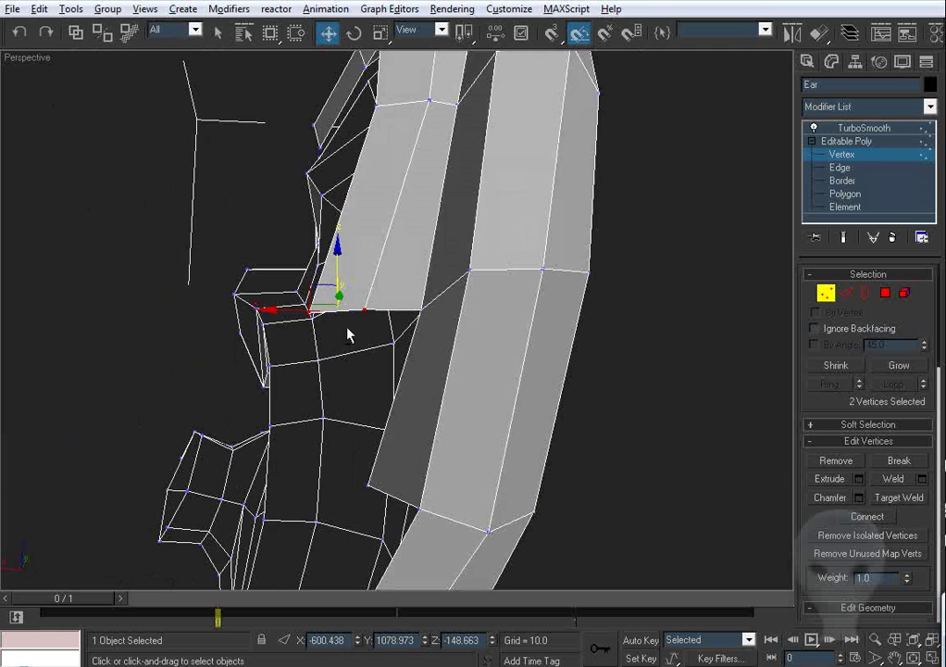
drag(282, 310, 314, 316)
Step: Adjust the fold's two upper middle vertices along X and move the second row's inner vertex outward to about X -612.8
scroll(346, 301, down, 4)
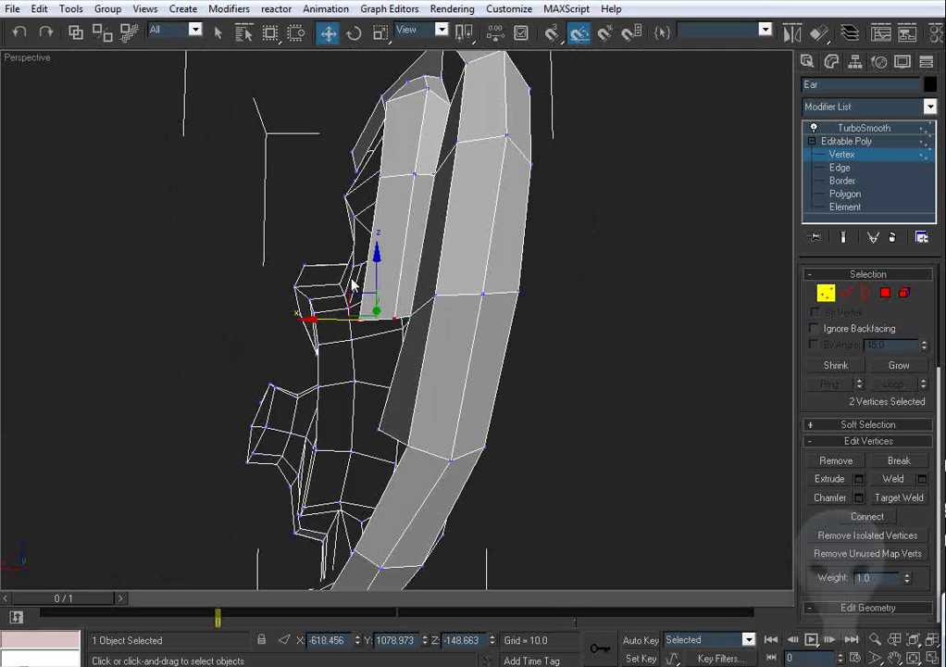
alt+middle_drag(353, 286, 351, 328)
scroll(367, 324, up, 4)
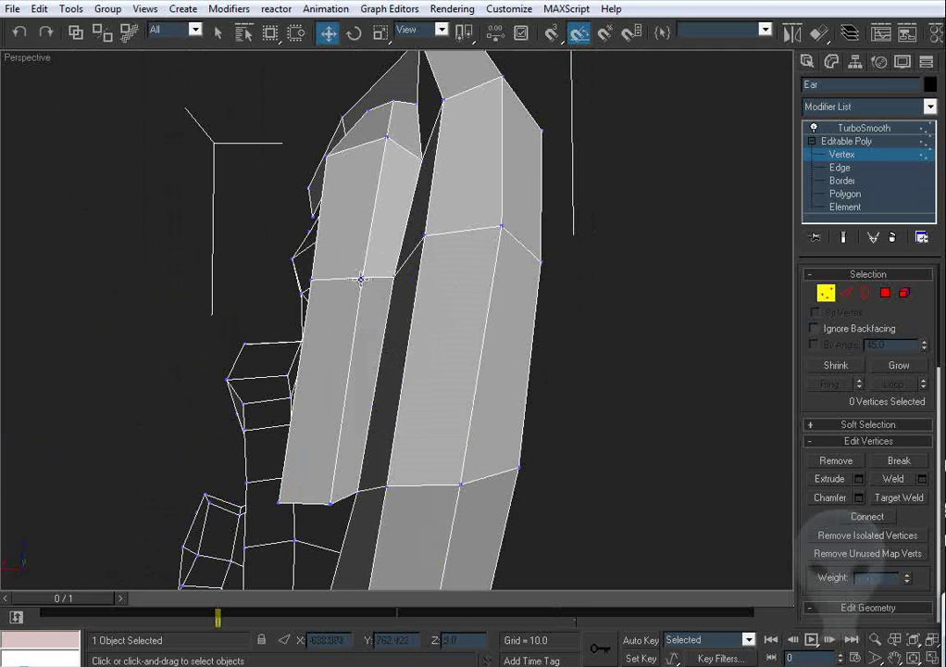
drag(310, 280, 301, 281)
middle_drag(381, 202, 387, 231)
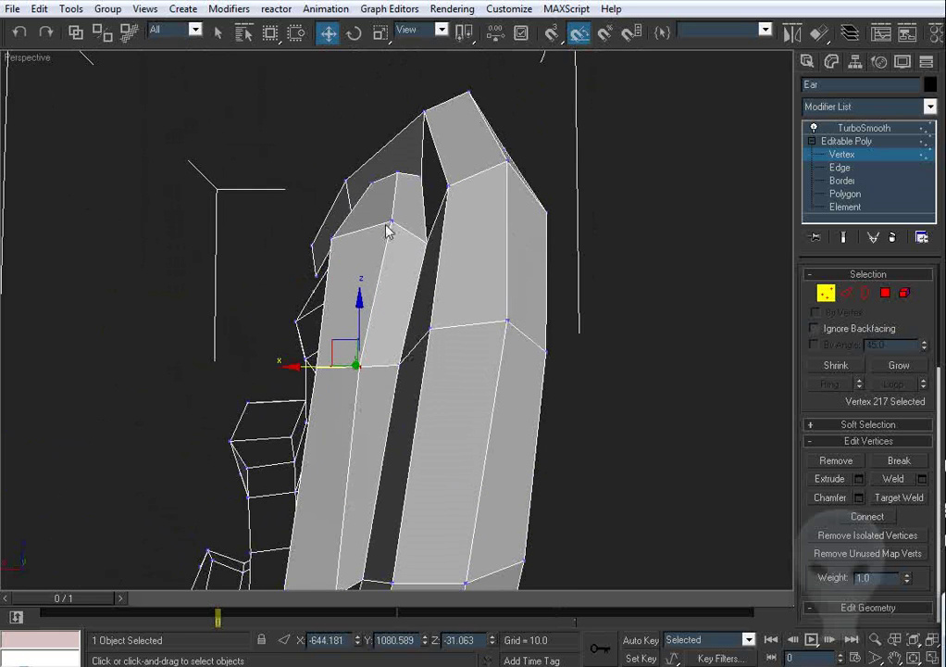
drag(390, 222, 385, 223)
click(339, 251)
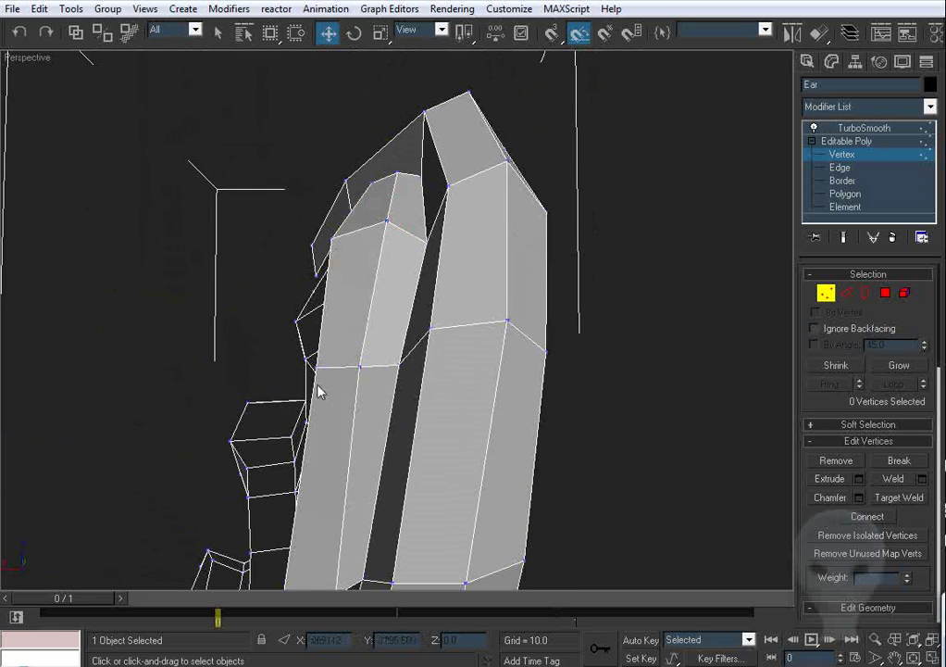
drag(316, 369, 301, 370)
scroll(359, 412, down, 2)
mouse_move(359, 412)
middle_down()
mouse_move(332, 387)
mouse_move(345, 376)
mouse_move(343, 413)
middle_up()
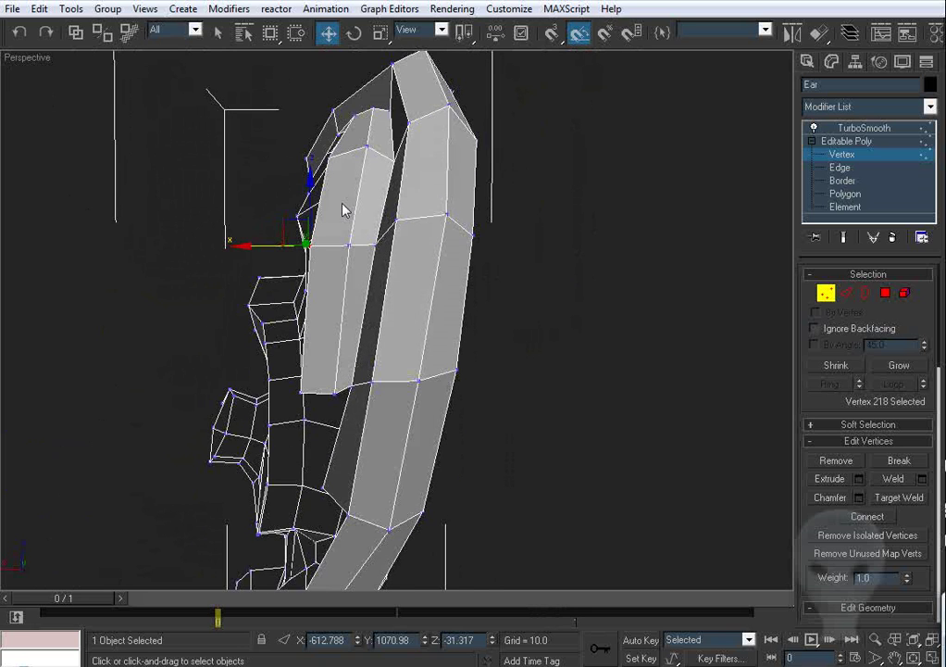
Step: Nudge the fold's lower middle vertex along X and shift the middle vertex one row above by about 3.2 along X
alt+middle_drag(343, 209, 403, 255)
alt+middle_drag(403, 255, 416, 292)
middle_drag(412, 219, 412, 306)
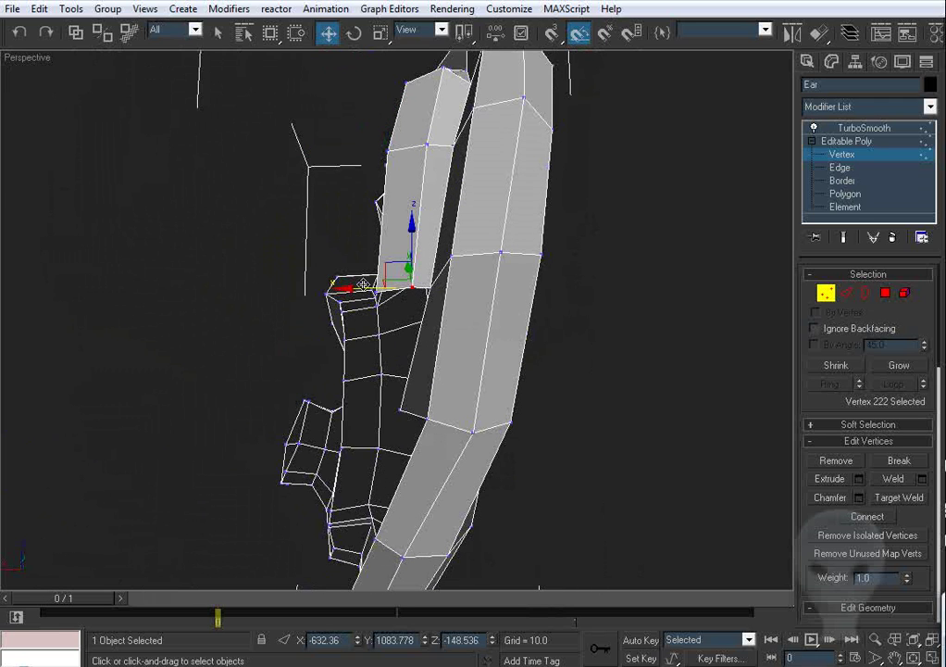
drag(359, 290, 356, 290)
middle_drag(413, 185, 399, 326)
drag(405, 289, 397, 289)
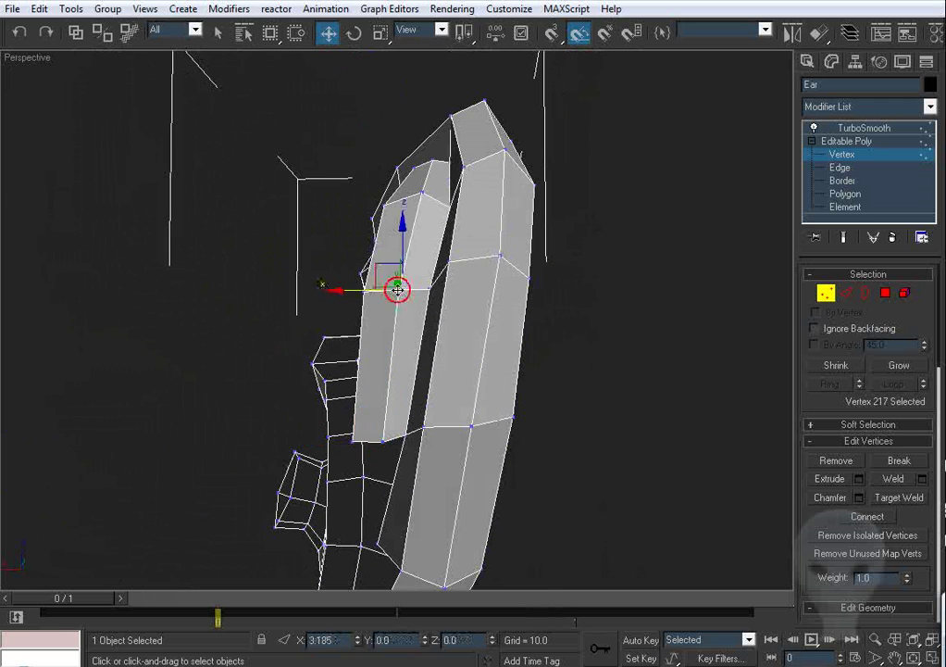
Step: Examine the inner rim curl and fold from above, the front and the side
middle_drag(452, 225, 424, 297)
scroll(381, 215, up, 3)
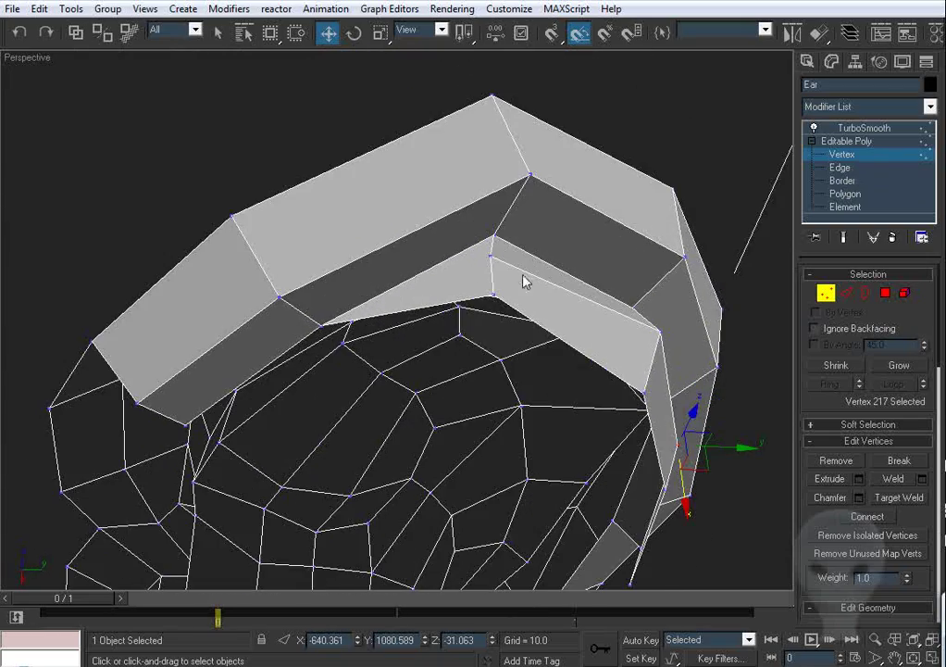
alt+middle_drag(311, 364, 325, 192)
scroll(323, 197, down, 3)
alt+middle_drag(295, 241, 380, 165)
alt+middle_drag(377, 316, 308, 376)
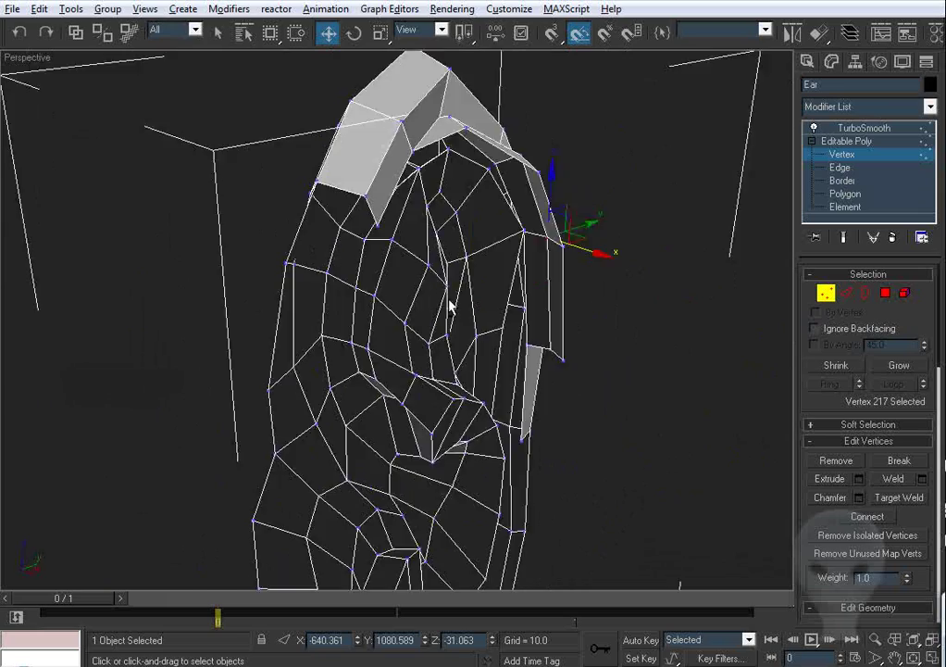
mouse_move(451, 305)
alt+middle_down()
mouse_move(473, 270)
mouse_move(433, 288)
mouse_move(443, 315)
alt+middle_up()
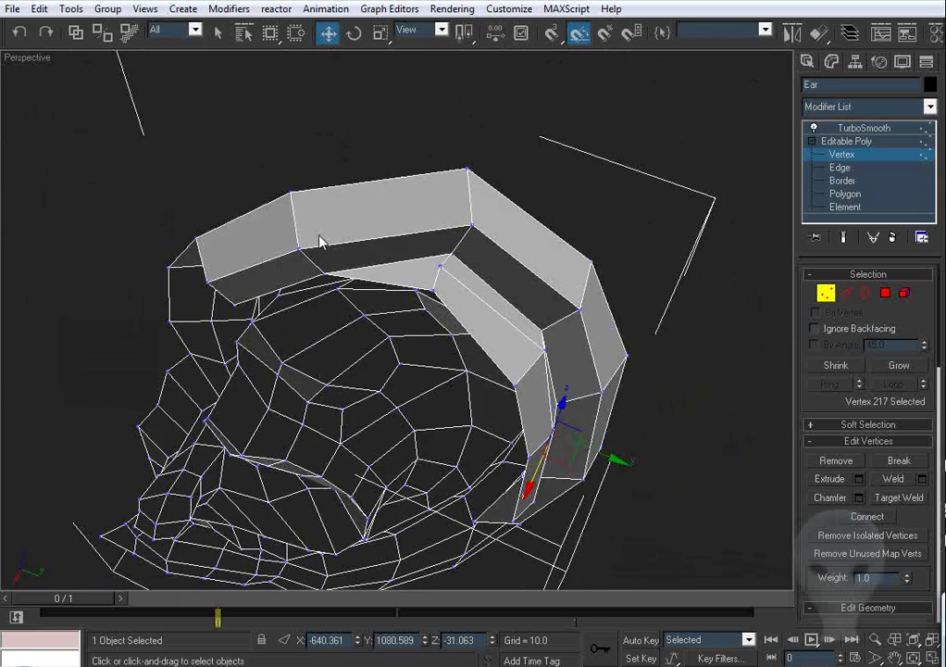
alt+middle_drag(476, 359, 383, 317)
middle_drag(415, 389, 465, 430)
Step: At edge level, extrude the rim strip's lower end edge down to the next rim row and target-weld its outer side to the rim
click(840, 296)
click(463, 378)
middle_drag(464, 431, 459, 376)
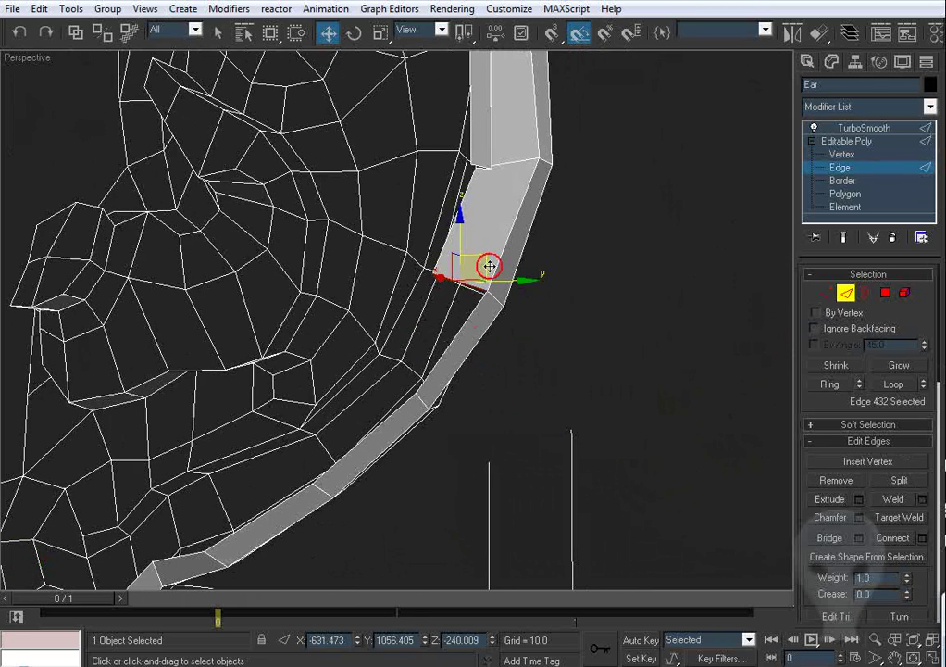
shift+drag(490, 266, 416, 366)
alt+middle_drag(668, 419, 618, 422)
click(893, 518)
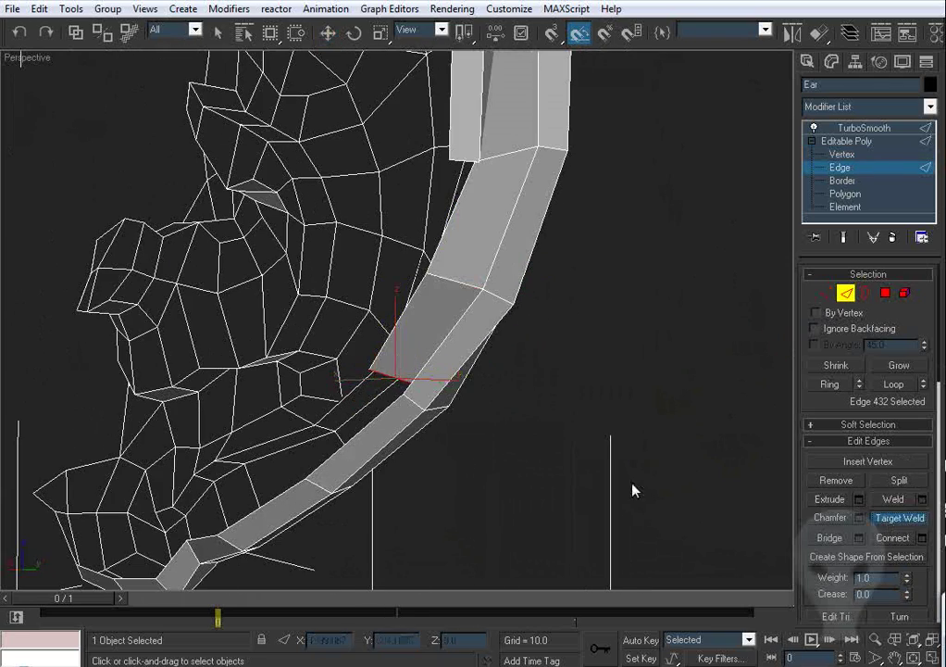
alt+middle_drag(416, 370, 502, 405)
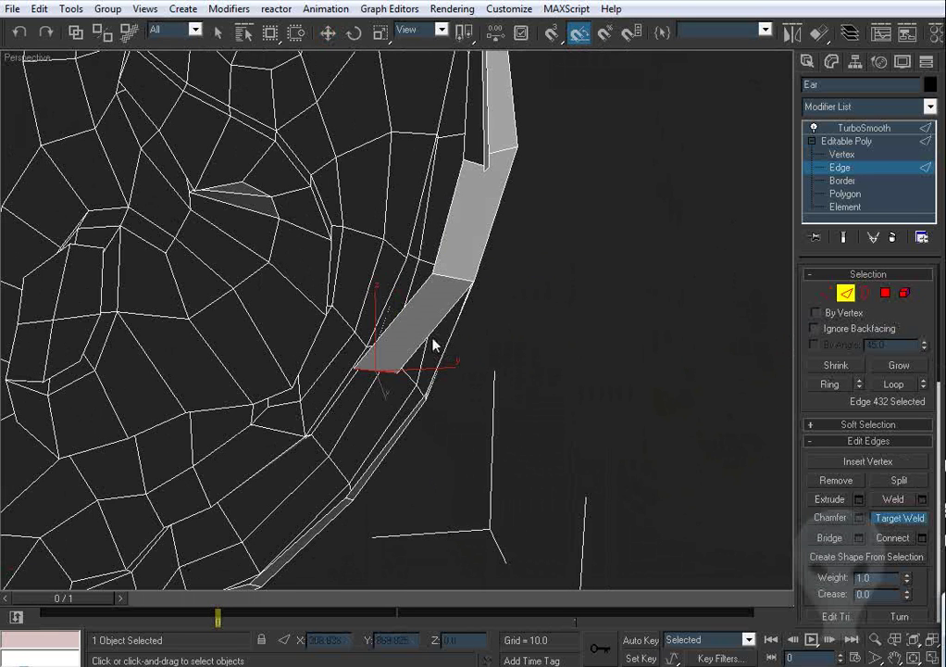
alt+middle_drag(476, 339, 407, 389)
Step: At vertex level, move the strip's new lowest inner vertex outward toward the rim in the XY plane
click(827, 293)
drag(394, 371, 425, 392)
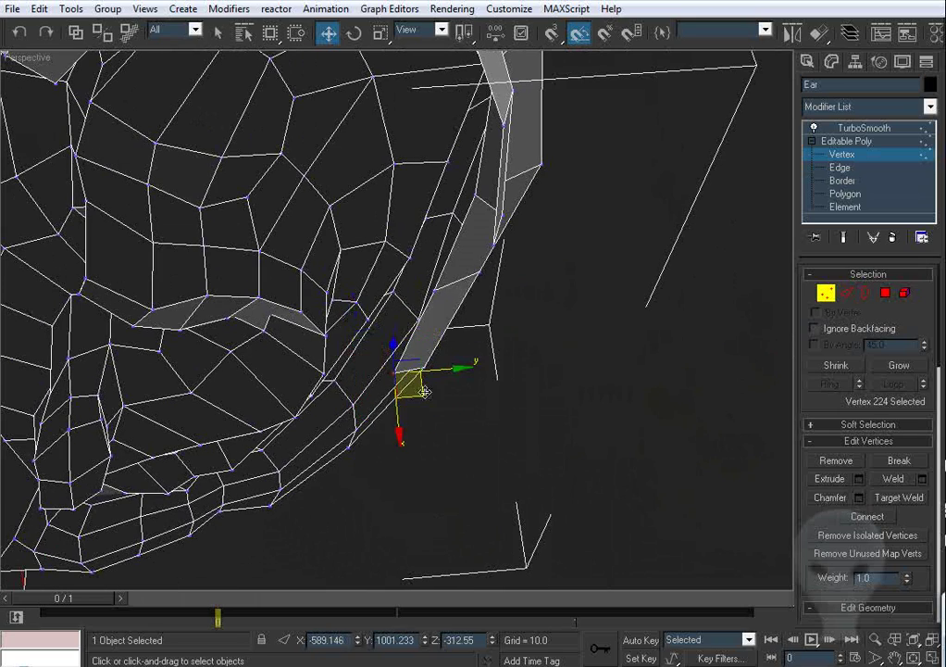
alt+middle_drag(470, 382, 382, 255)
scroll(401, 369, up, 3)
scroll(361, 339, down, 3)
Step: Nudge two neighbouring rim vertices on the row above the strip's new end and one back-rim vertex a row higher
click(406, 291)
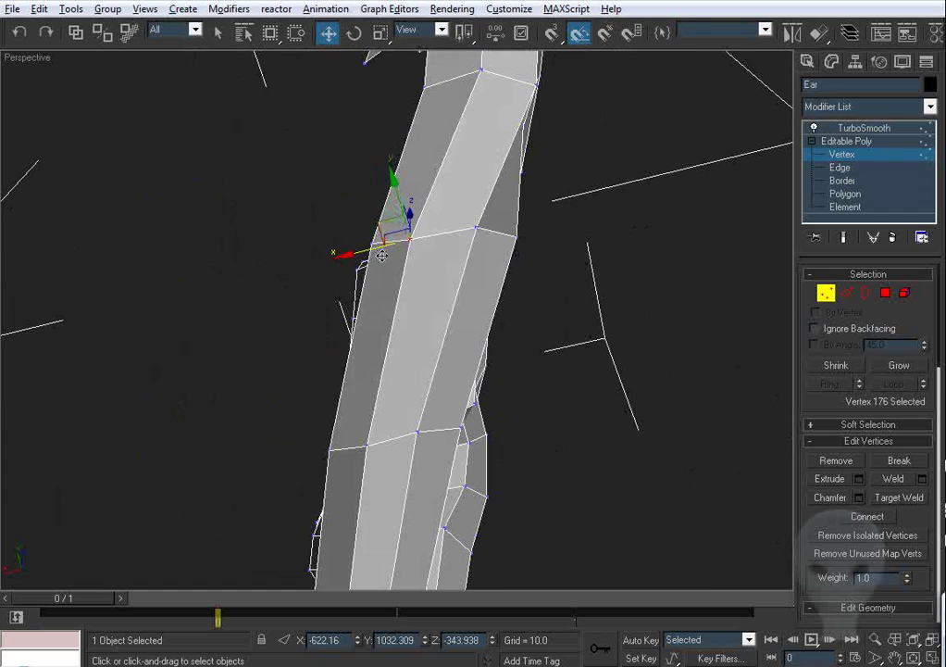
drag(363, 255, 371, 253)
alt+middle_drag(468, 309, 461, 233)
click(463, 191)
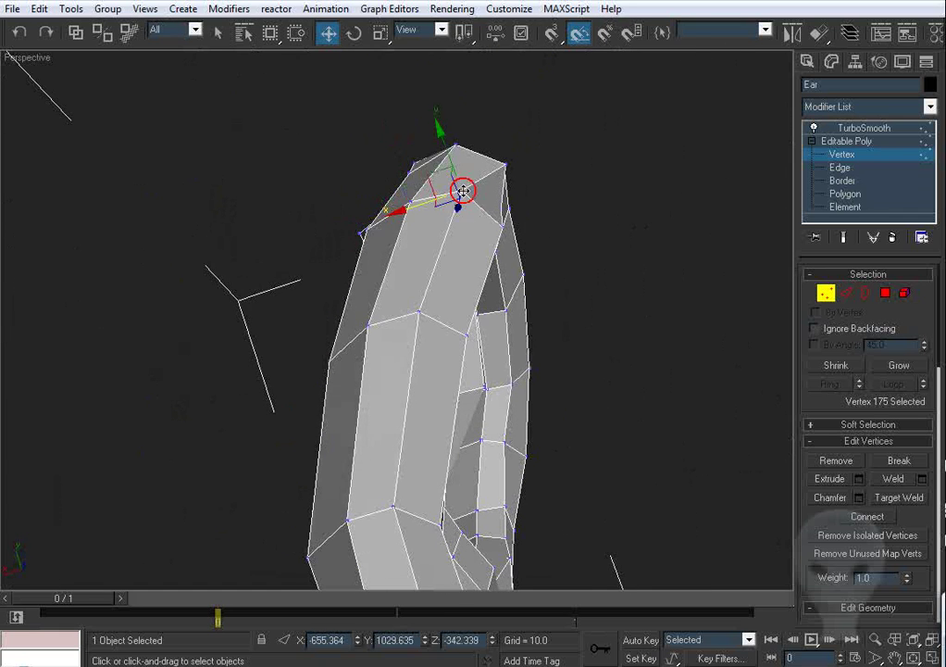
drag(462, 191, 459, 193)
middle_drag(463, 211, 424, 297)
click(462, 233)
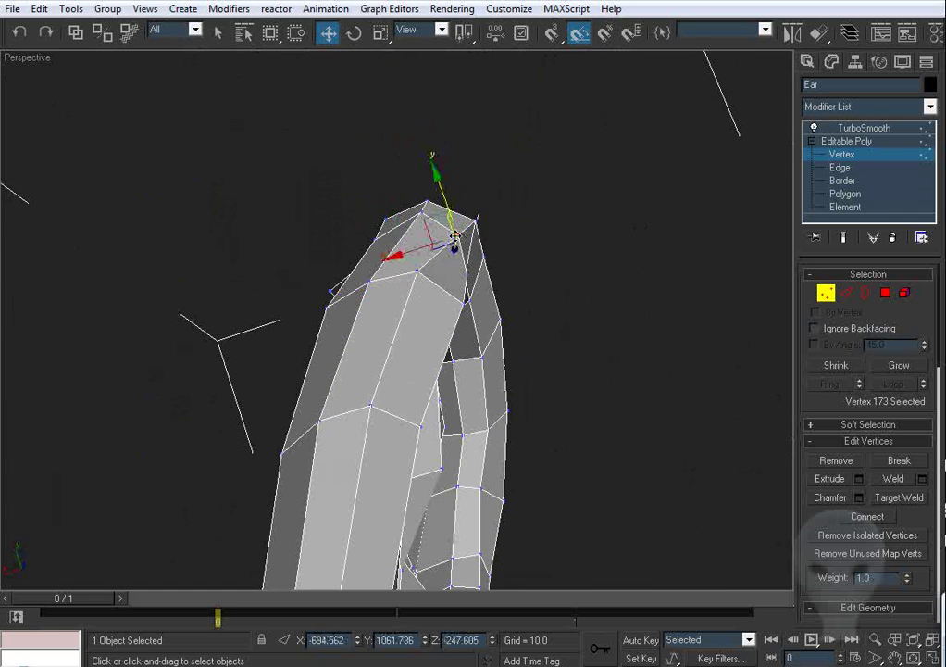
Step: Leave sub-object editing, inspect the smoothed ear's rim and fold while deselected, and reselect the ear
alt+middle_drag(395, 269, 312, 359)
key(2)
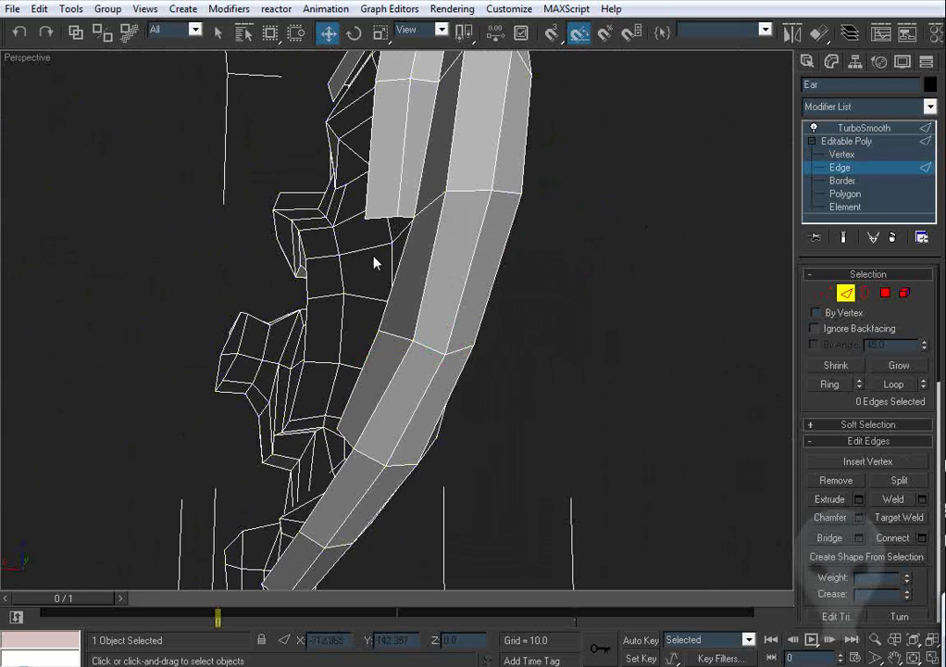
alt+middle_drag(374, 263, 396, 188)
scroll(360, 274, down, 3)
click(838, 296)
click(570, 316)
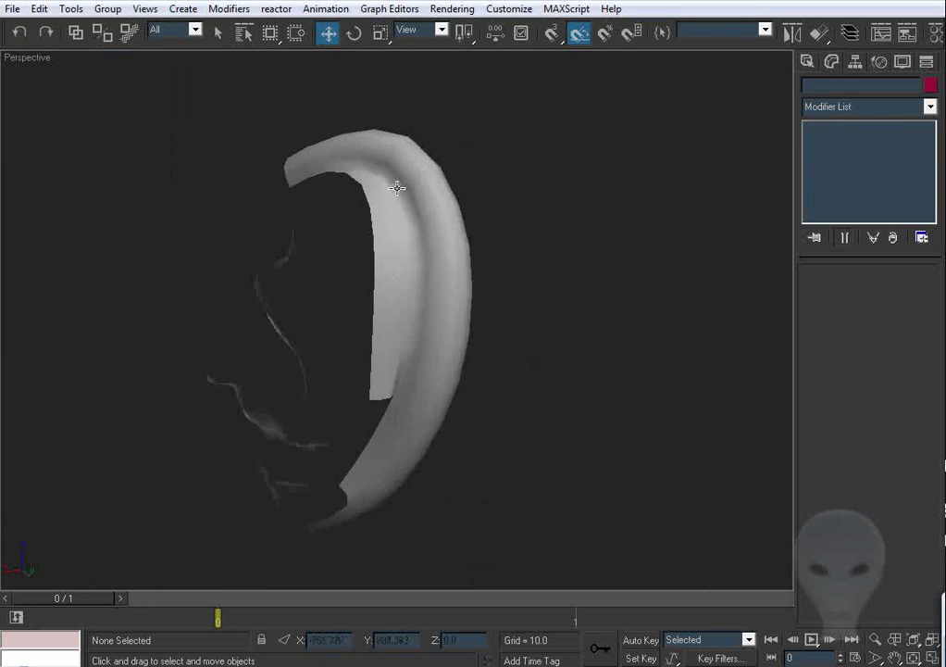
alt+middle_drag(430, 276, 574, 363)
click(419, 227)
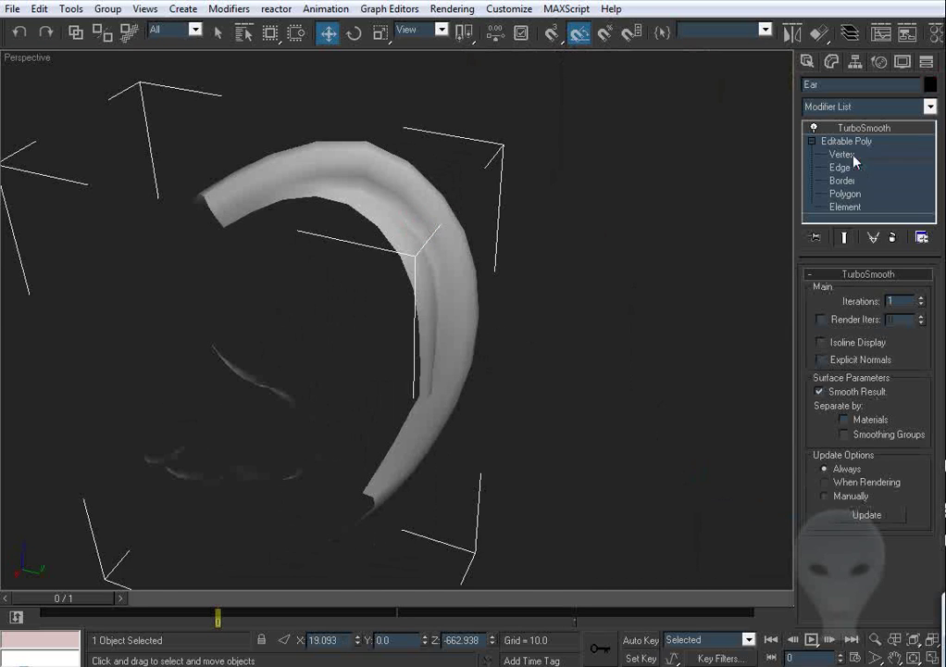
Step: Lower the three inner-fold vertices at the top of the ear rim to about Z 69 and shift them to about X -658
click(854, 158)
scroll(473, 274, up, 8)
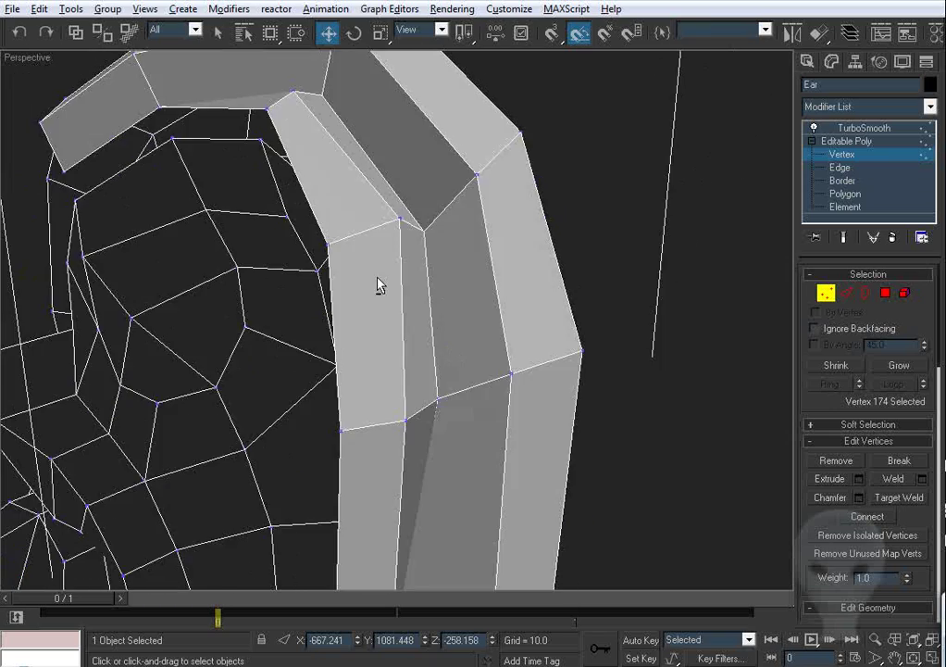
alt+middle_drag(378, 285, 460, 196)
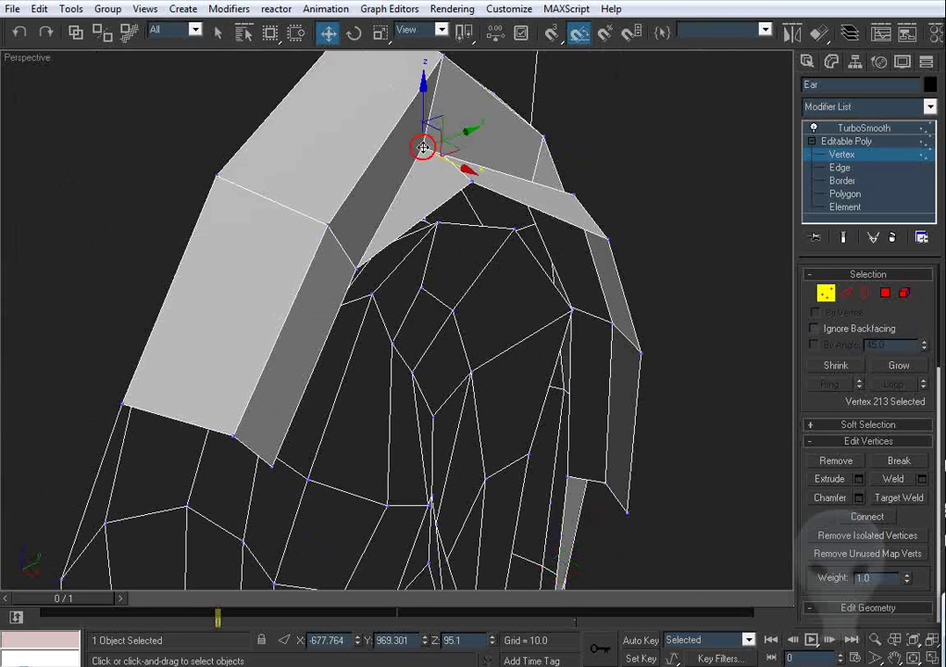
alt+middle_drag(630, 310, 516, 265)
scroll(481, 294, down, 2)
click(844, 238)
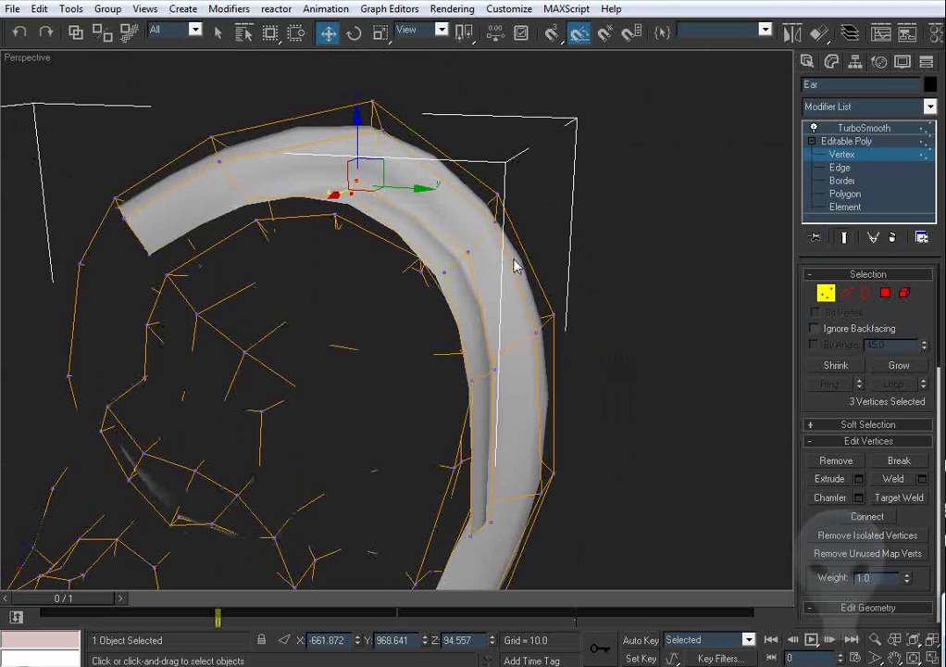
drag(359, 131, 358, 158)
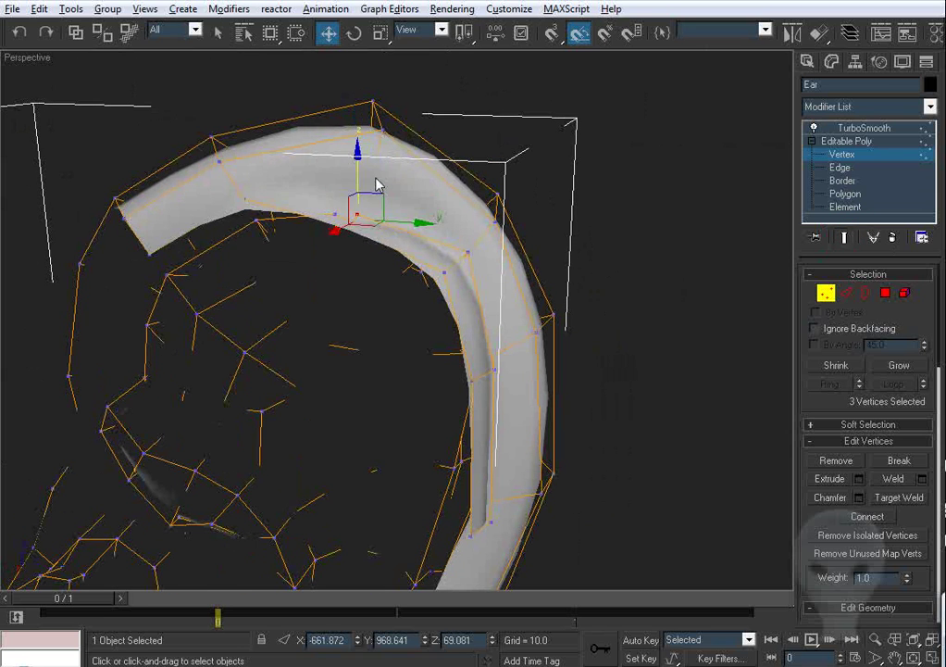
alt+middle_drag(445, 232, 340, 232)
drag(274, 209, 260, 207)
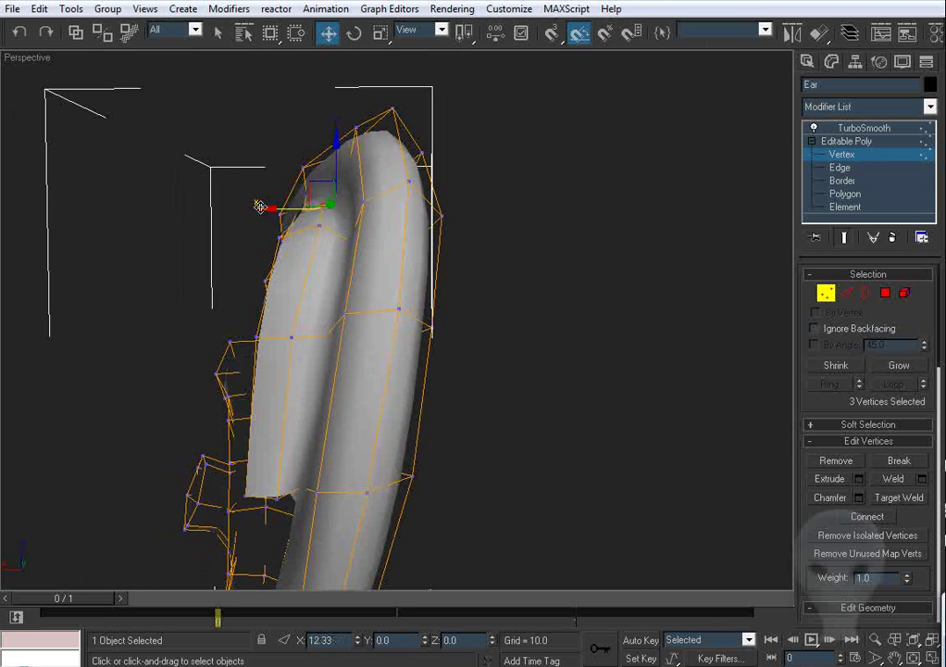
Step: Move the next three vertices along the rim's inner fold inward and down to about Y 1027, Z 20
alt+middle_drag(333, 273, 414, 287)
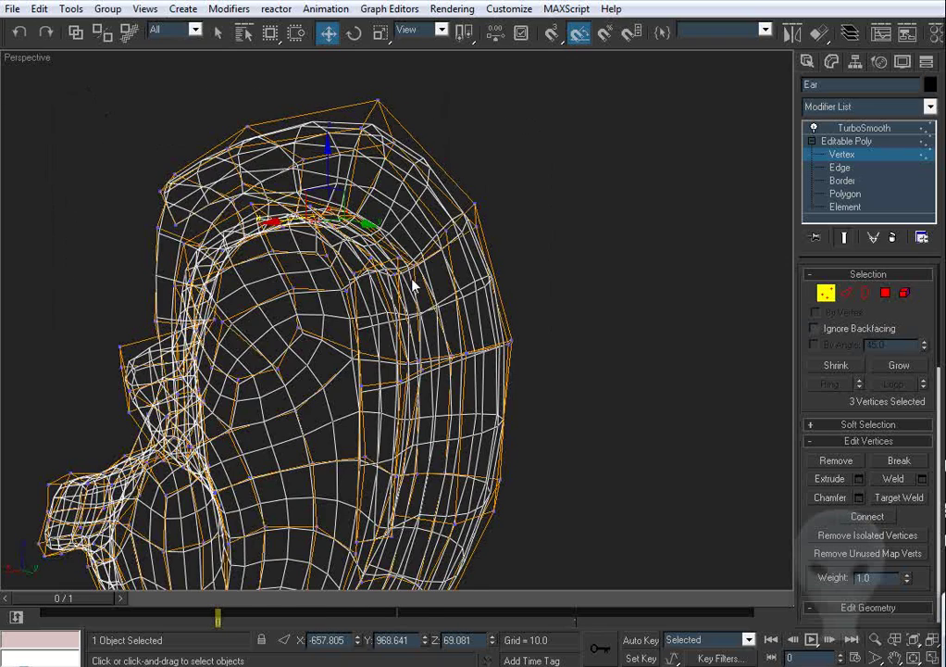
click(416, 265)
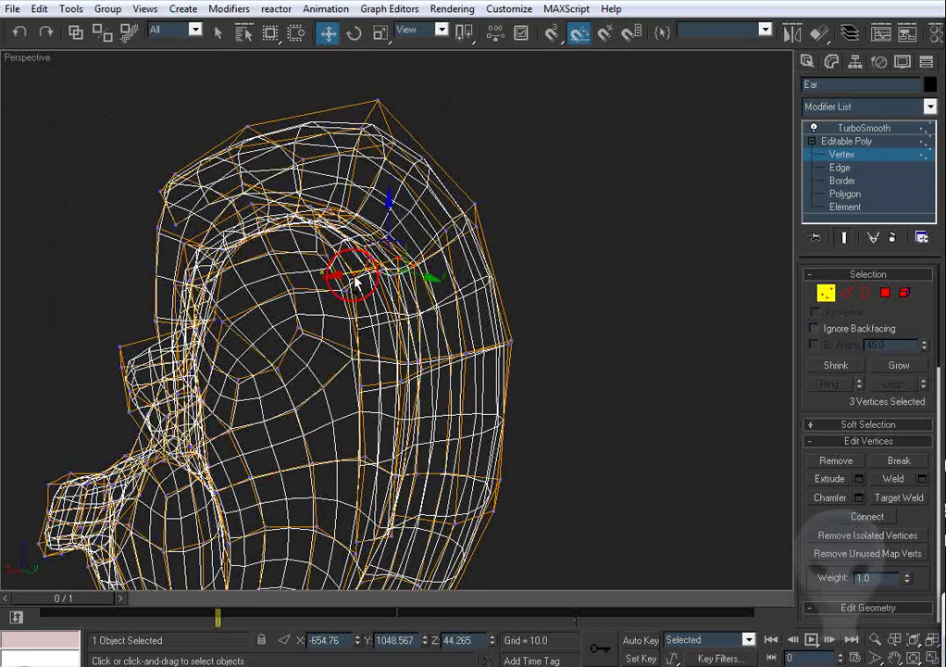
alt+middle_drag(357, 282, 406, 301)
key(F3)
alt+middle_drag(353, 256, 435, 249)
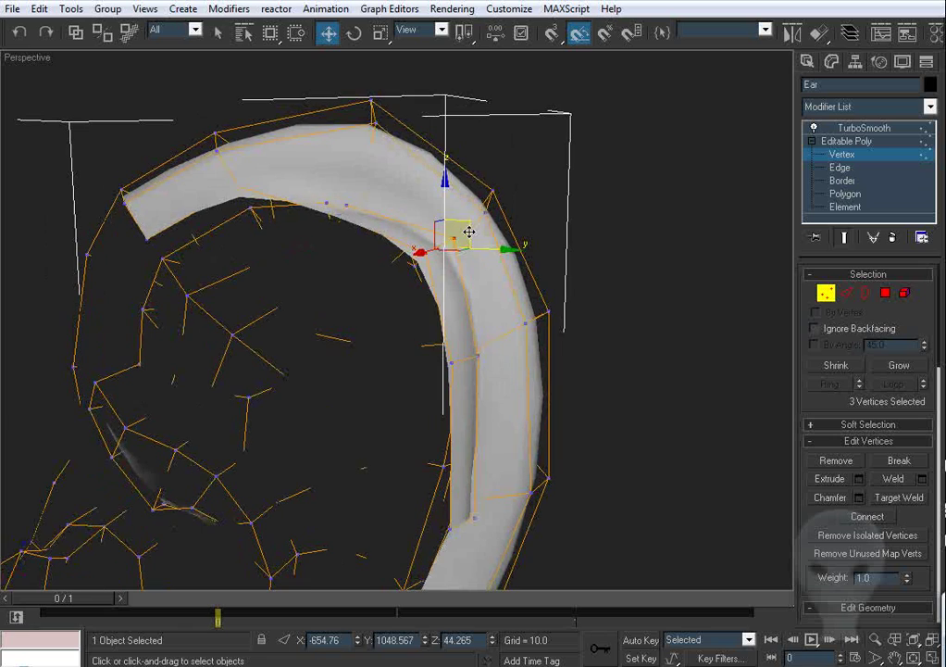
drag(469, 232, 442, 263)
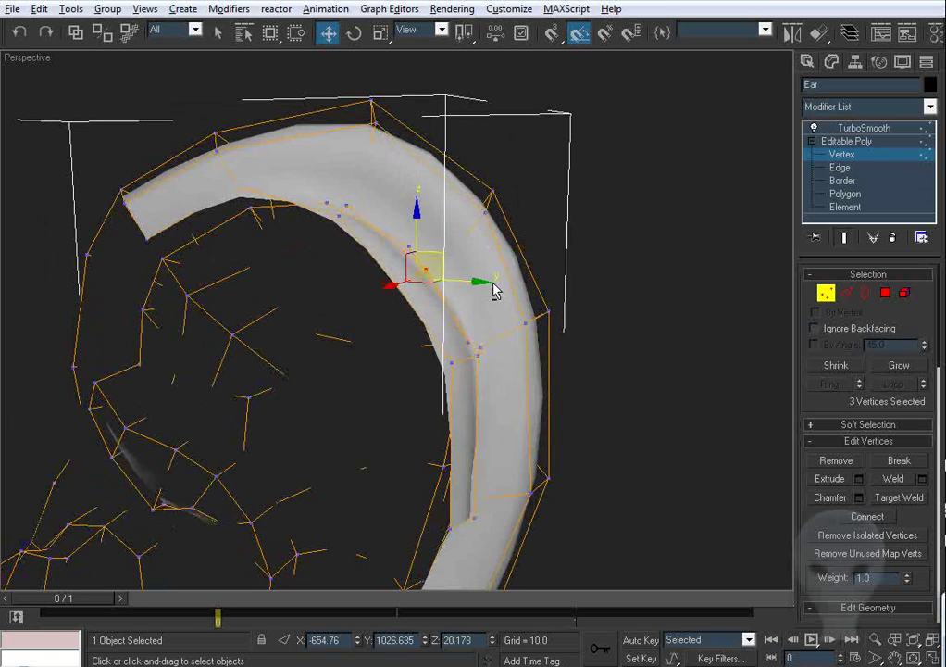
Step: Move the single hidden vertex inside the rim fold, near the next row down, to about Y 1057, Z -29
alt+middle_drag(494, 285, 455, 356)
middle_drag(455, 357, 407, 315)
scroll(439, 308, up, 5)
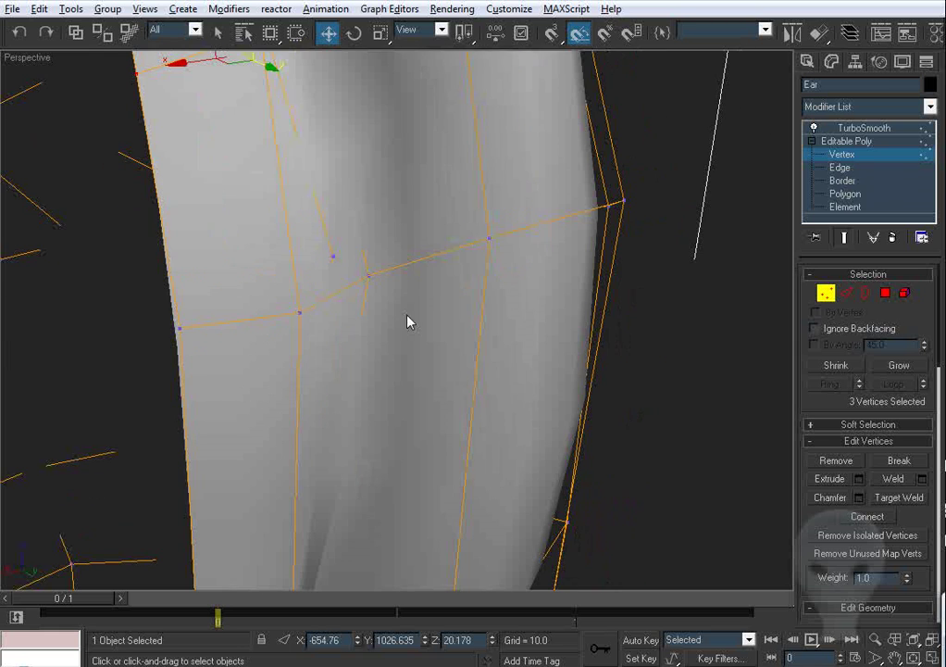
click(333, 258)
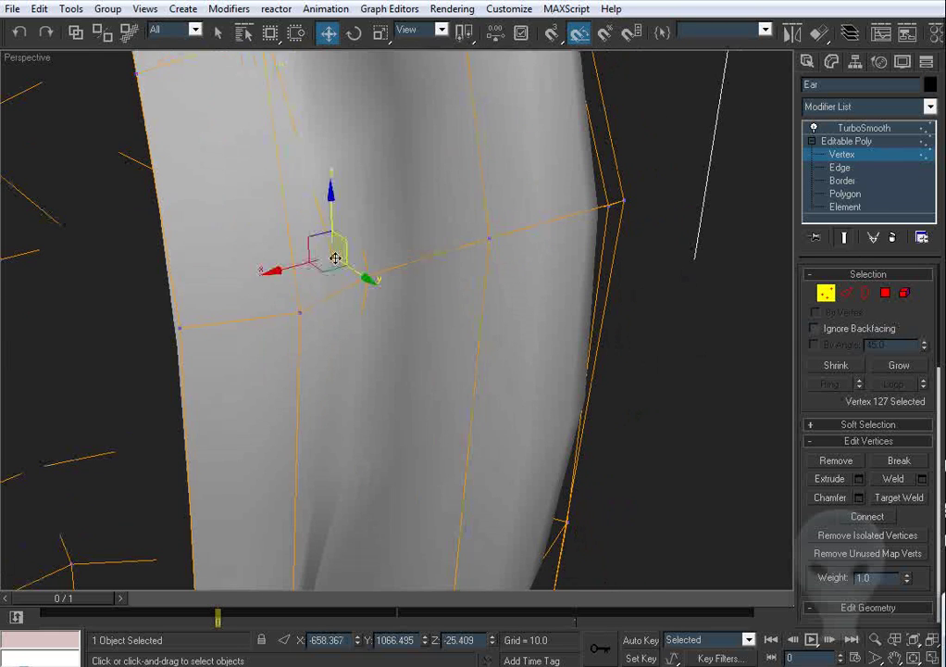
alt+middle_drag(333, 257, 411, 313)
key(F3)
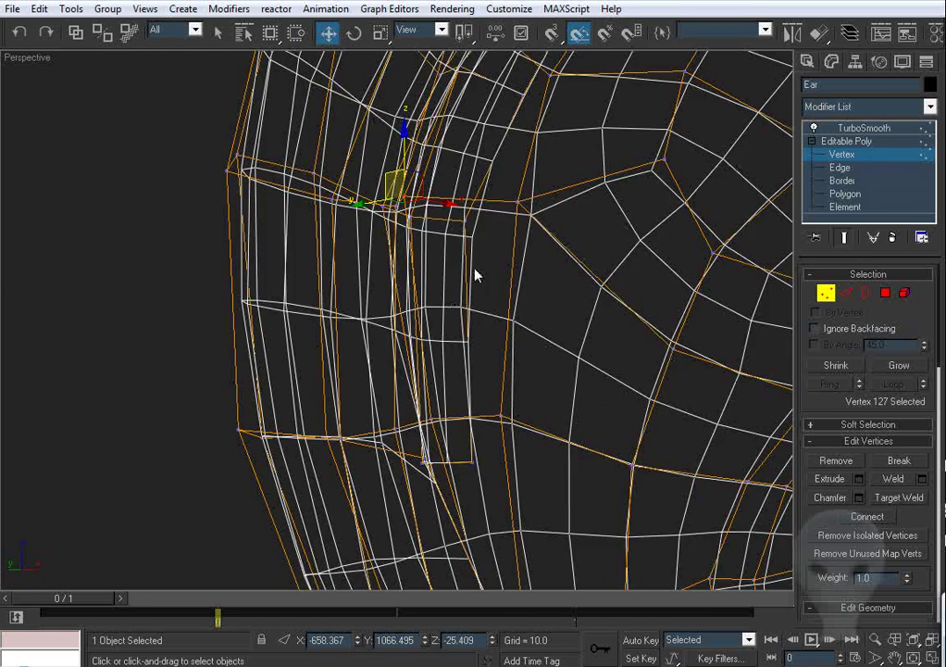
middle_drag(474, 269, 450, 300)
key(F3)
drag(374, 200, 389, 205)
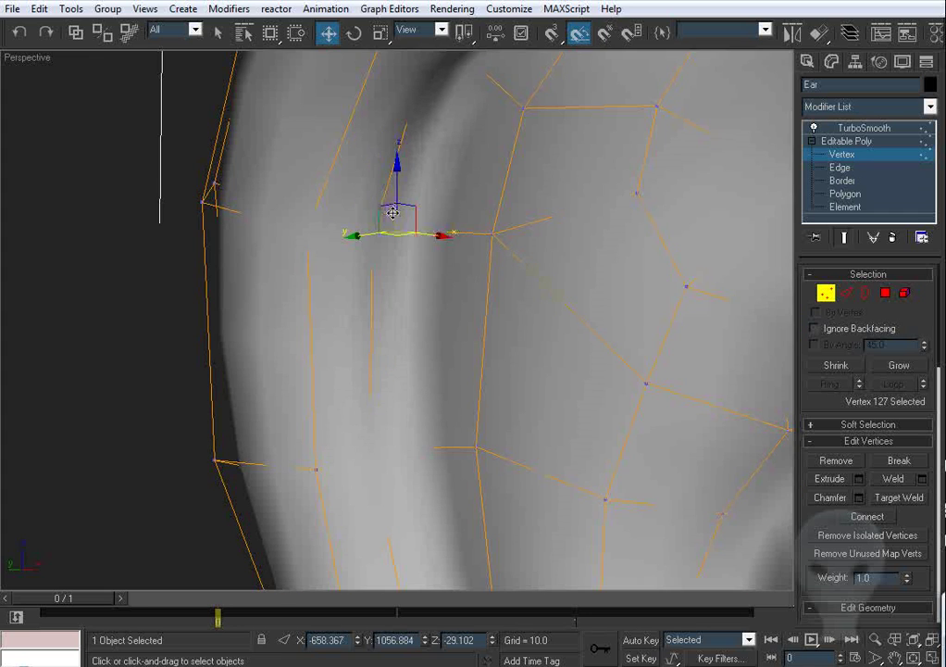
Step: Shift the next row of three vertices across the rim's inner fold about 10 units in negative Y
alt+middle_drag(392, 213, 554, 316)
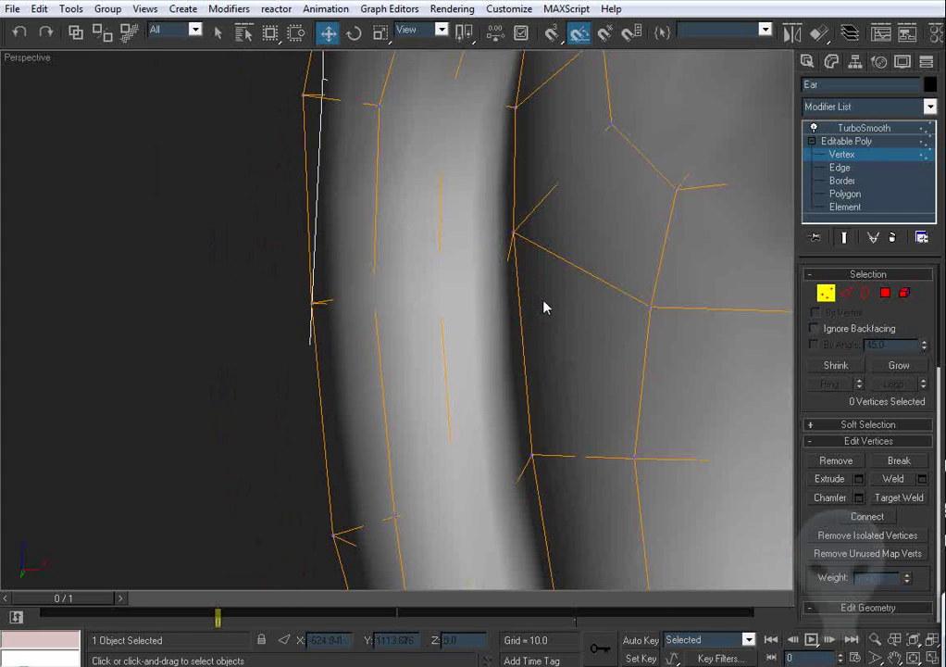
drag(546, 298, 490, 305)
scroll(496, 316, down, 4)
alt+middle_drag(496, 317, 380, 395)
scroll(381, 395, up, 8)
click(293, 333)
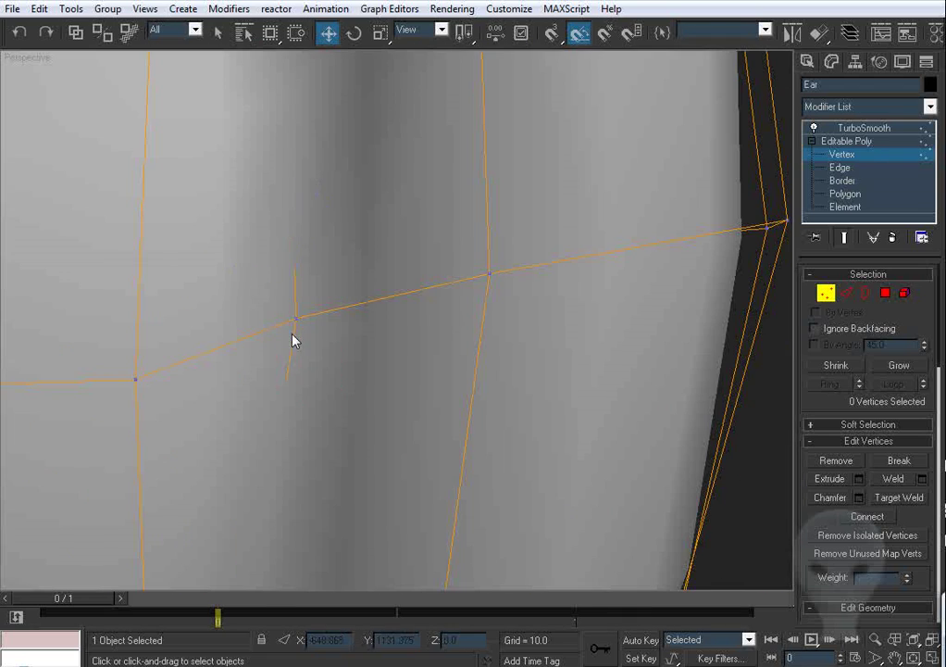
click(293, 320)
scroll(294, 321, down, 3)
ctrl+click(261, 352)
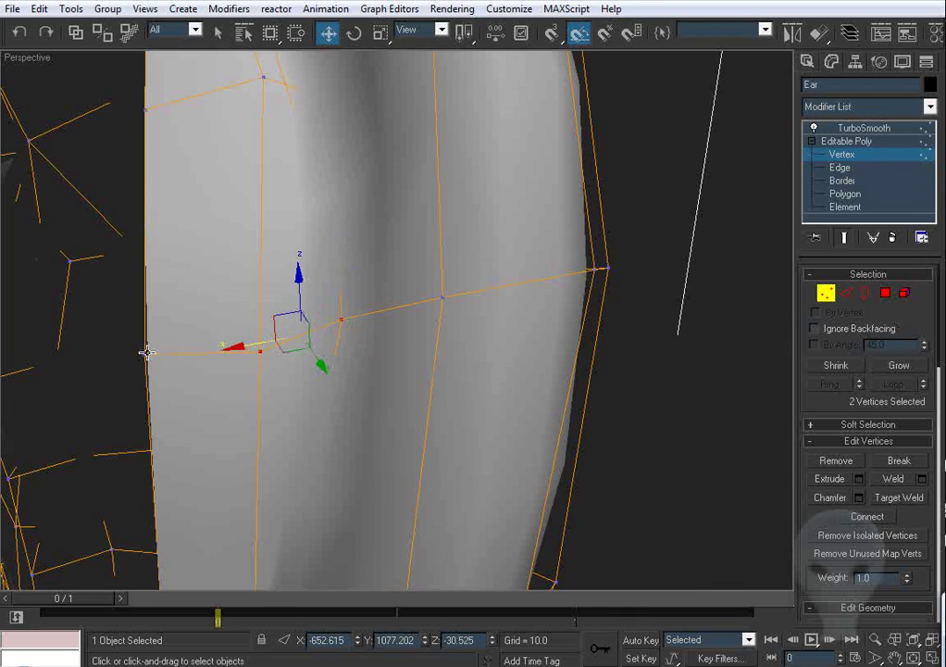
ctrl+click(147, 352)
scroll(185, 350, down, 5)
alt+middle_drag(245, 347, 506, 324)
drag(504, 310, 500, 312)
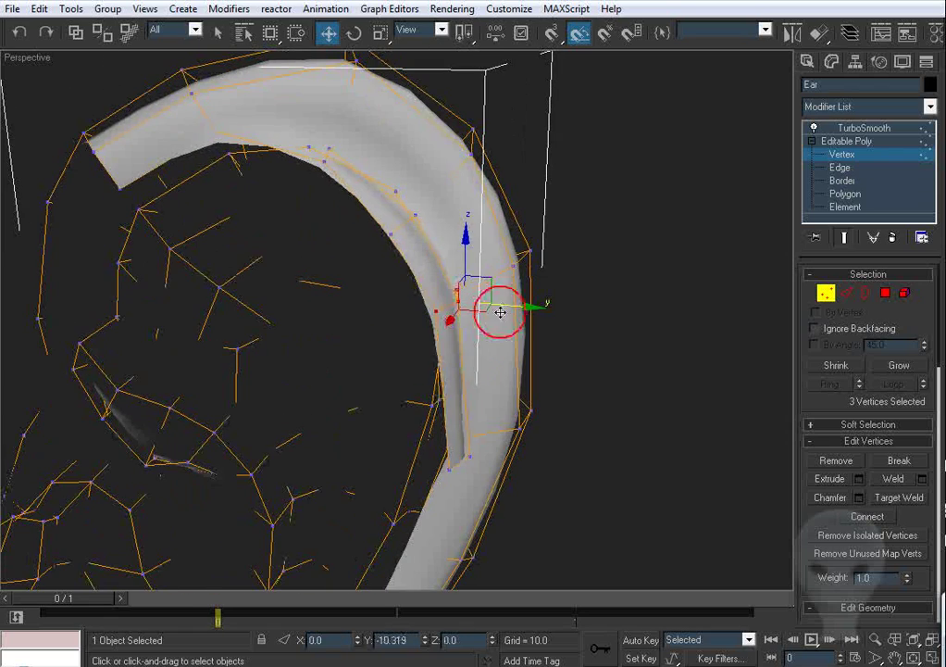
Step: Reposition that row of three fold vertices at about X -659, Y 1056, Z -32
alt+middle_drag(500, 312, 316, 226)
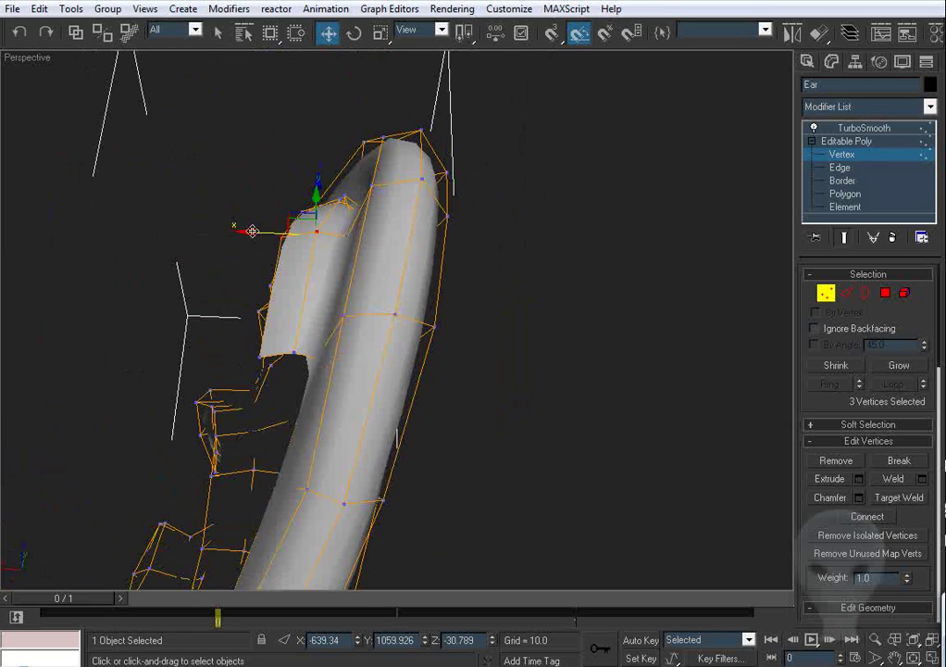
drag(252, 231, 274, 233)
alt+middle_drag(277, 235, 425, 321)
drag(445, 251, 440, 254)
Step: Hide the smoothed result and move the protruding vertex inside the upper rim fold to about X -678, Y 1011, Z 23
alt+middle_drag(503, 300, 403, 302)
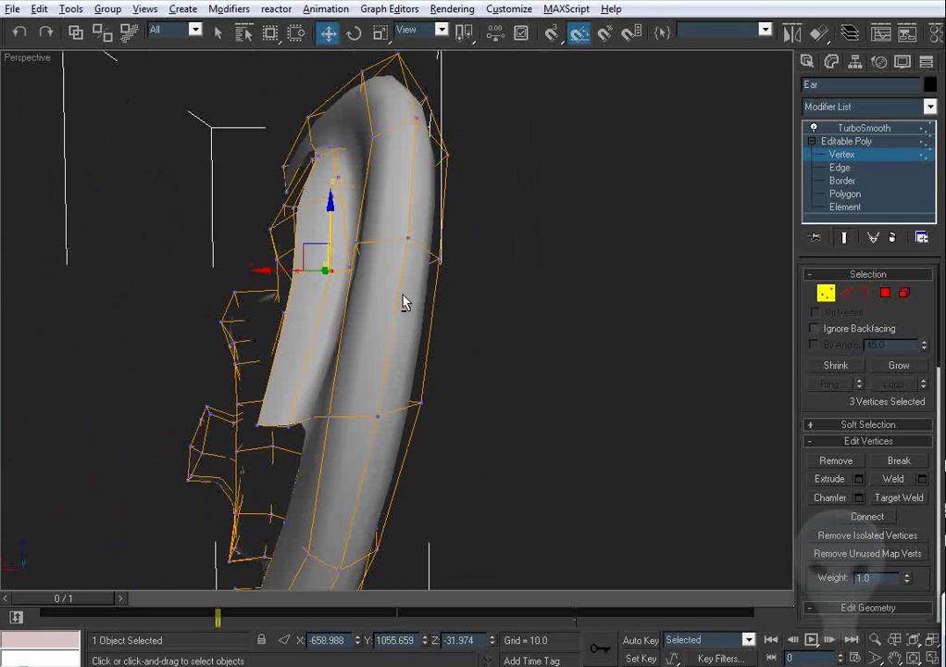
middle_drag(389, 219, 310, 304)
scroll(413, 321, up, 4)
click(313, 270)
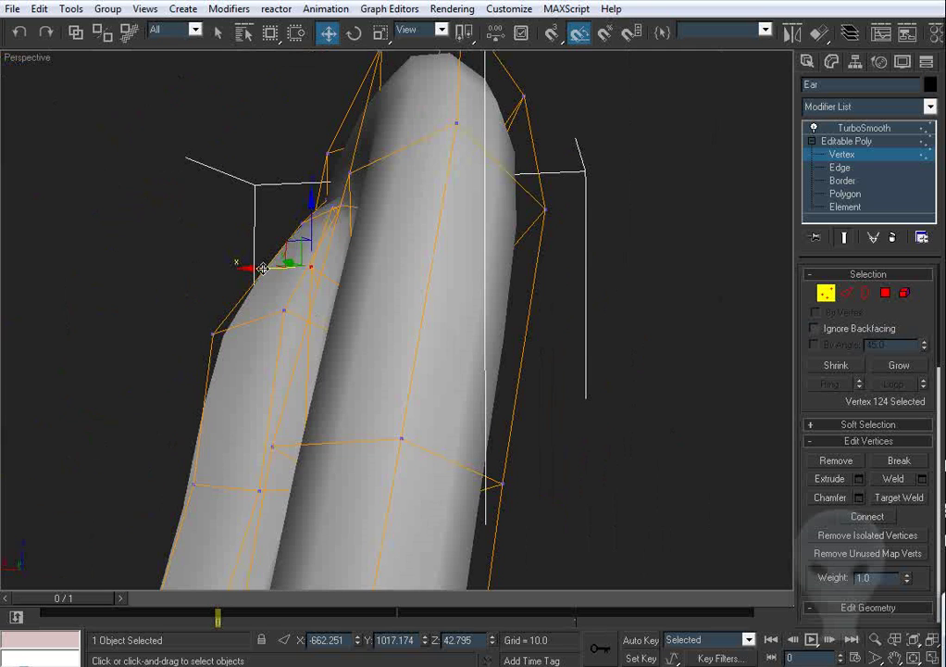
click(844, 238)
alt+middle_drag(394, 370, 246, 345)
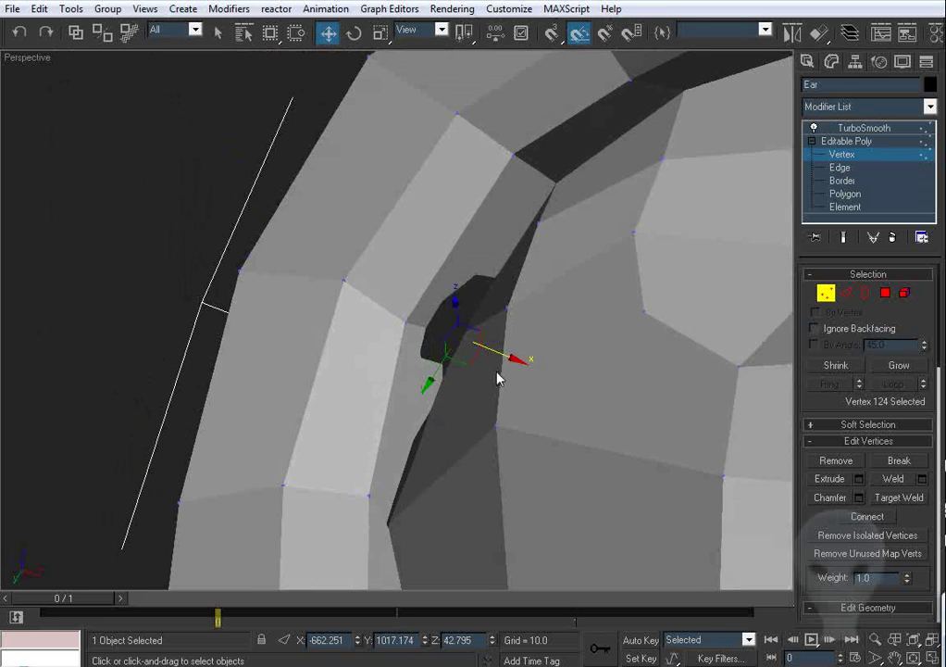
drag(502, 359, 483, 354)
alt+middle_drag(509, 431, 476, 407)
drag(423, 281, 422, 306)
alt+middle_drag(422, 307, 427, 335)
drag(433, 399, 429, 385)
alt+middle_drag(441, 415, 440, 384)
drag(423, 313, 423, 317)
alt+middle_drag(419, 335, 453, 397)
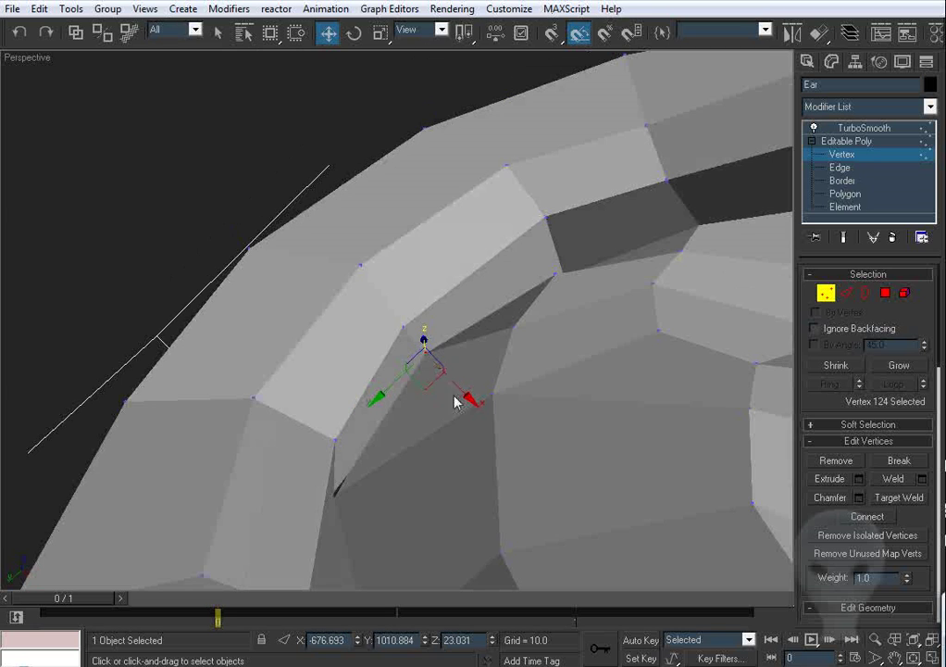
drag(456, 387, 451, 382)
Step: Nudge the vertex directly below it inside the fold so it sits behind the rim's inner strip
alt+middle_drag(451, 384, 386, 393)
key(F3)
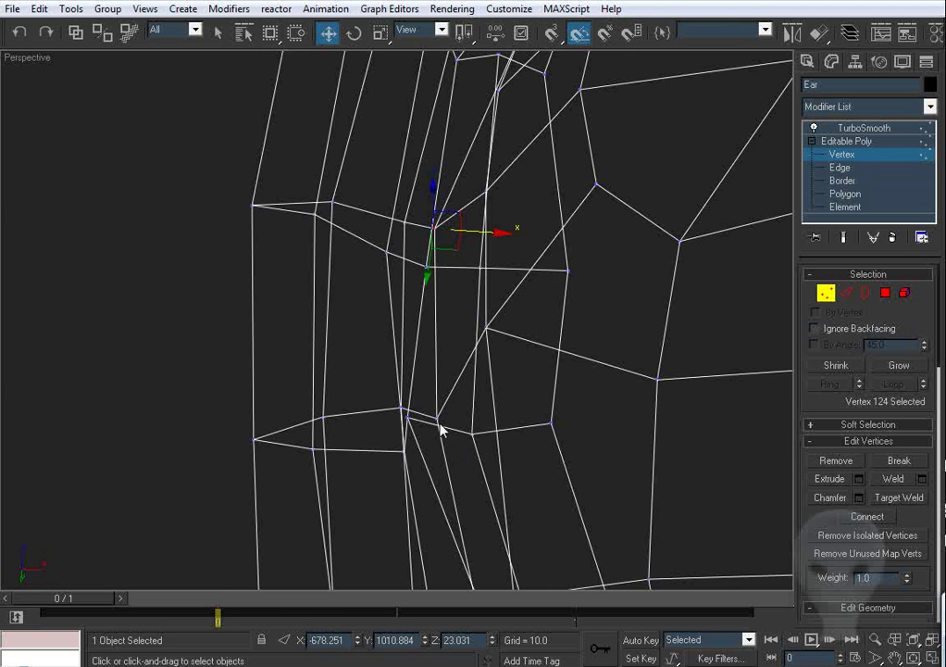
click(438, 420)
key(F3)
alt+middle_drag(444, 432, 466, 396)
drag(459, 422, 452, 410)
Step: Show the mesh edges on the shaded model and move the fold's inner vertex at the ear's top to about X -655, Y 956, Z 60
alt+middle_drag(452, 409, 496, 302)
key(F4)
click(432, 206)
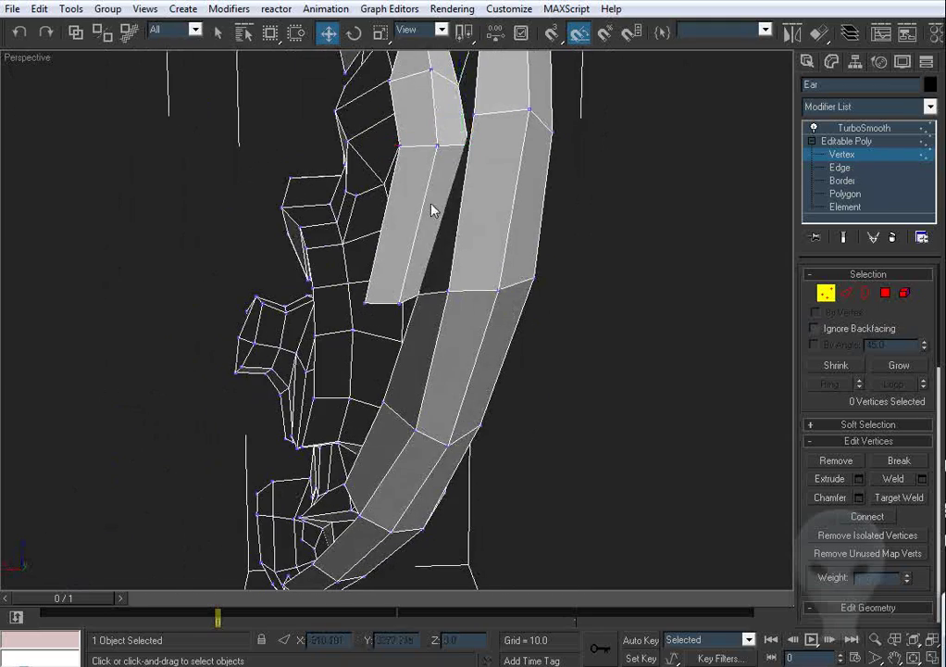
middle_drag(432, 207, 372, 293)
alt+middle_drag(372, 226, 369, 290)
scroll(368, 290, up, 4)
alt+middle_drag(534, 375, 328, 285)
drag(324, 186, 320, 204)
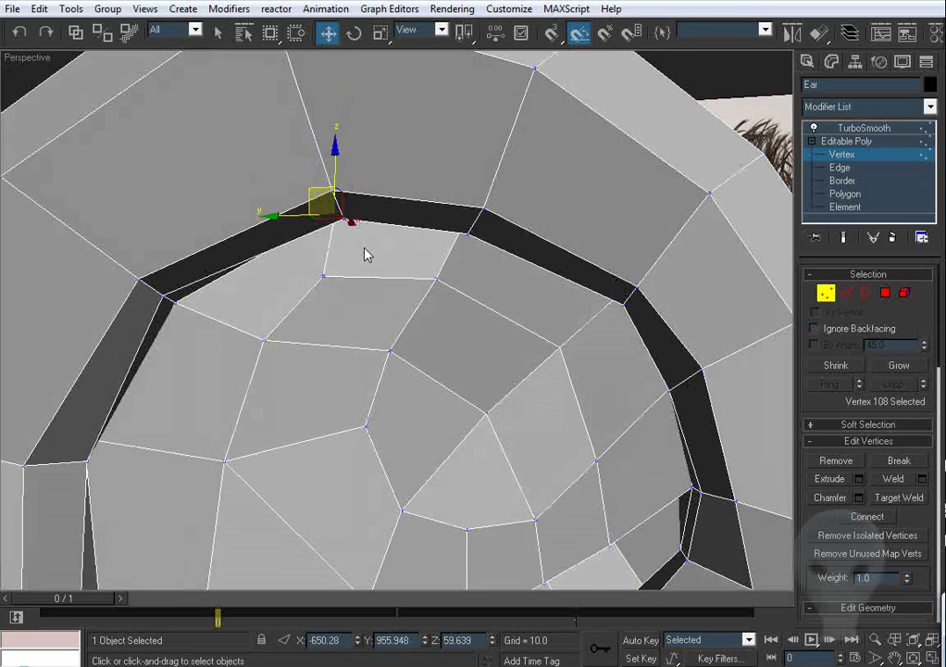
alt+middle_drag(366, 255, 375, 222)
drag(365, 359, 362, 345)
scroll(363, 346, down, 3)
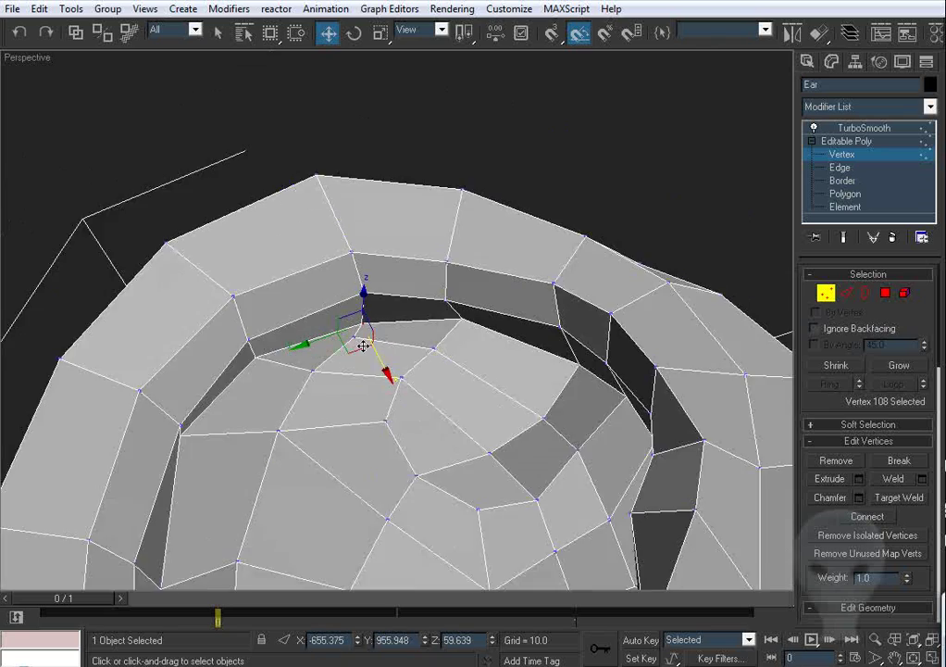
Step: Extend the two open edges at the inner strip's lower end into new polygons ending at about X -596, Y 1026, Z -226
alt+middle_drag(363, 345, 465, 374)
click(847, 298)
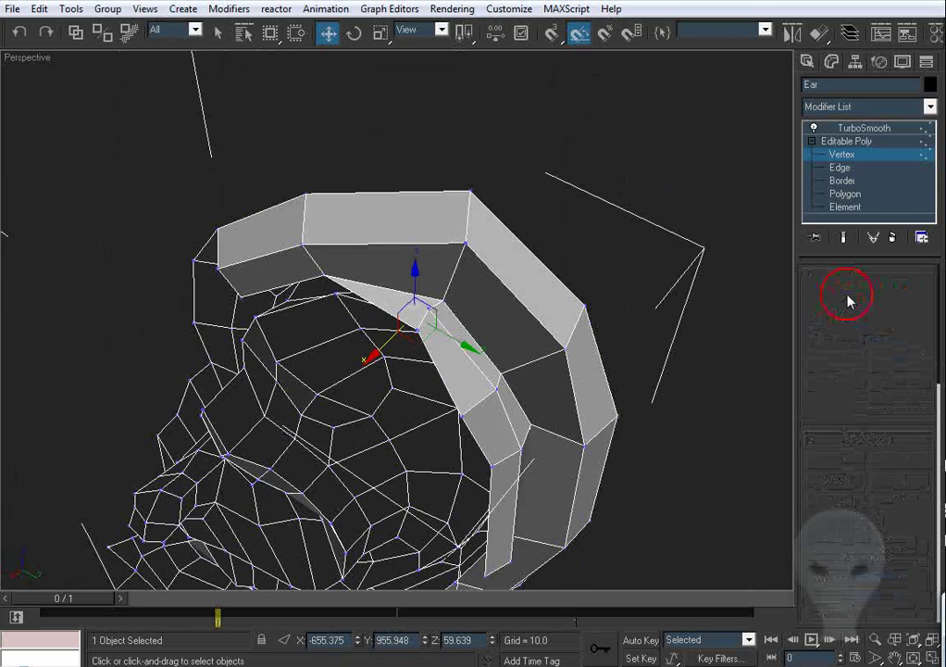
alt+middle_drag(662, 375, 519, 218)
mouse_move(421, 224)
middle_down()
mouse_move(492, 211)
mouse_move(440, 221)
middle_up()
click(458, 215)
ctrl+click(431, 213)
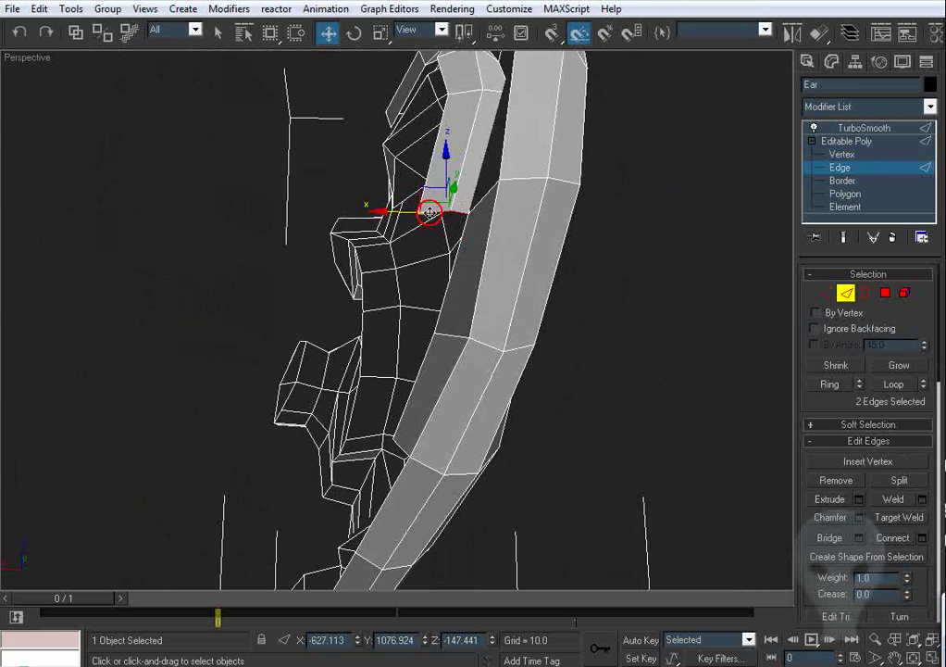
alt+middle_drag(385, 242, 504, 243)
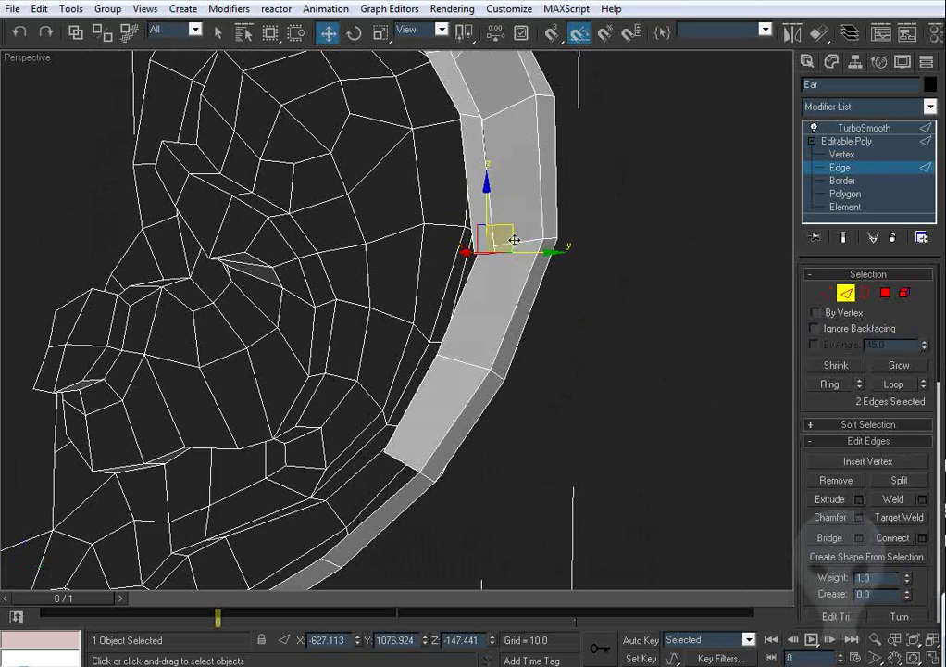
shift+drag(513, 239, 452, 334)
alt+middle_drag(461, 343, 391, 308)
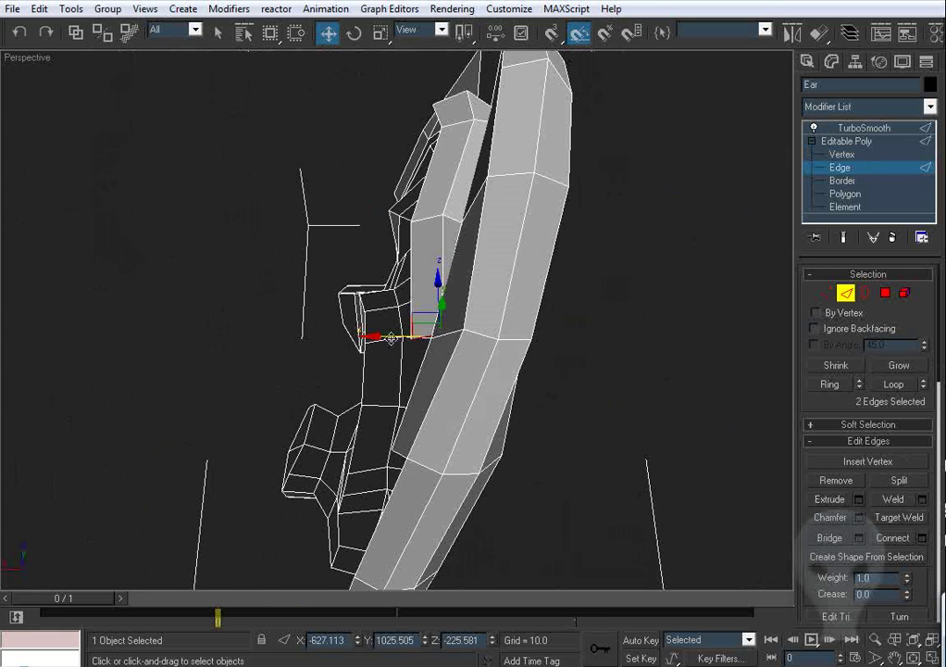
drag(389, 337, 352, 335)
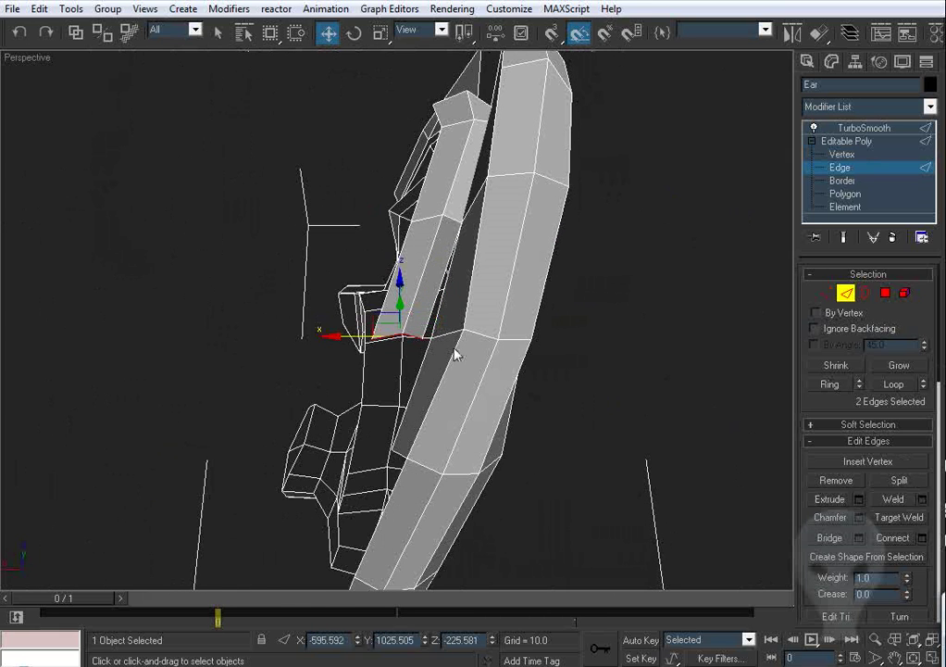
click(892, 519)
alt+middle_drag(574, 365, 442, 296)
click(448, 301)
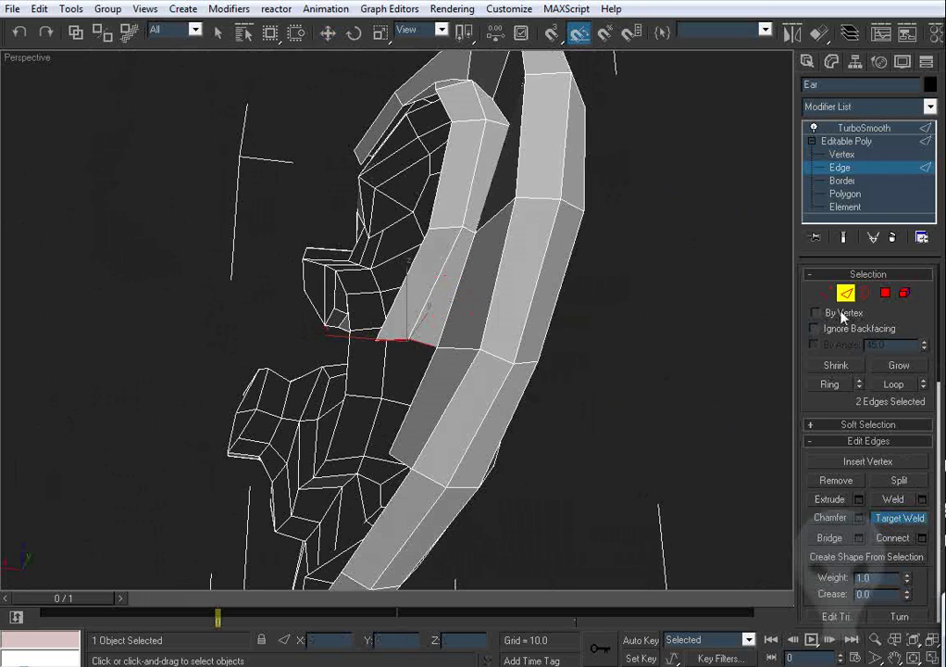
Step: Adjust the end vertices of the extended strip, moving the outermost one about -16 in X and 12 in Z
click(826, 293)
alt+middle_drag(550, 313, 527, 320)
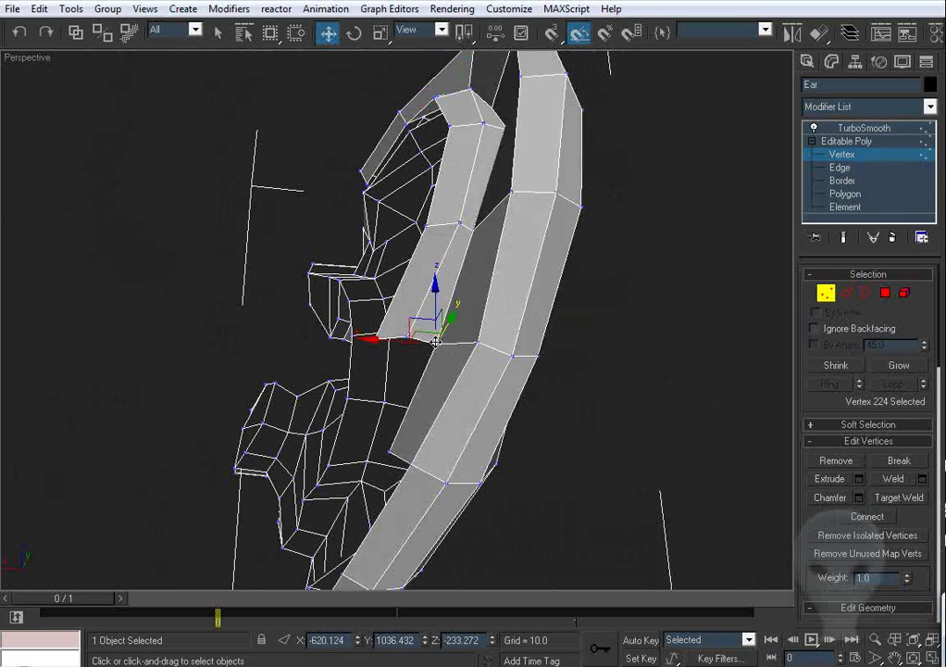
drag(384, 352, 399, 355)
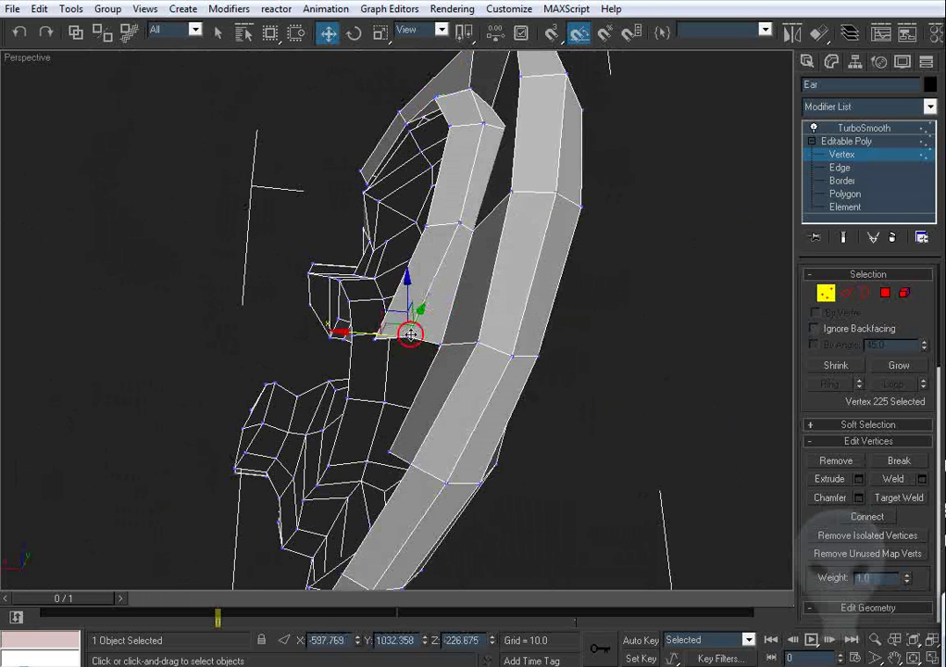
click(372, 337)
drag(362, 318, 381, 299)
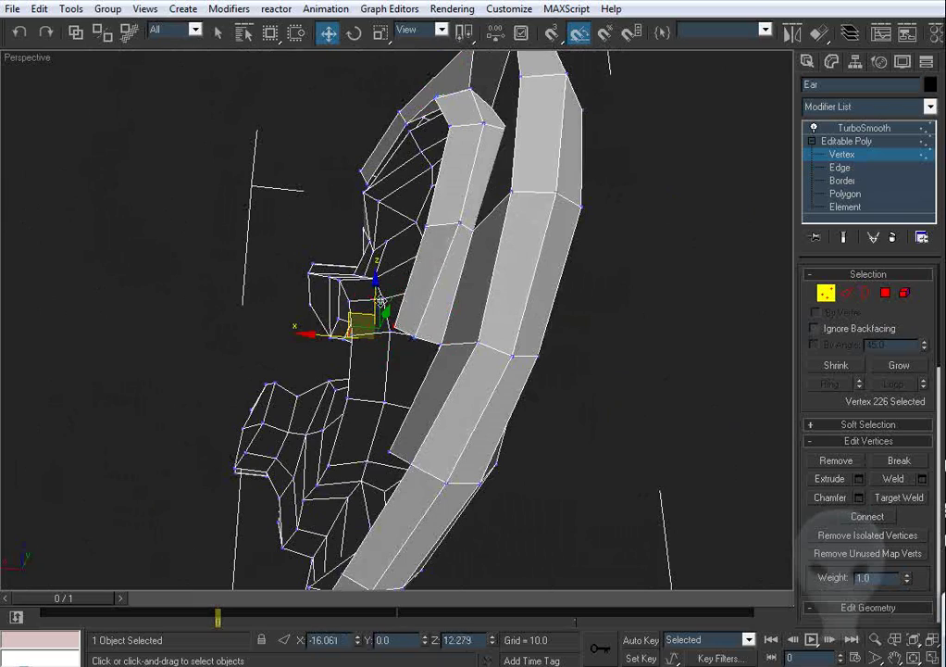
Step: Move the extended strip's outermost end vertex to about Y 1026 and switch to edge editing
alt+middle_drag(380, 295, 524, 363)
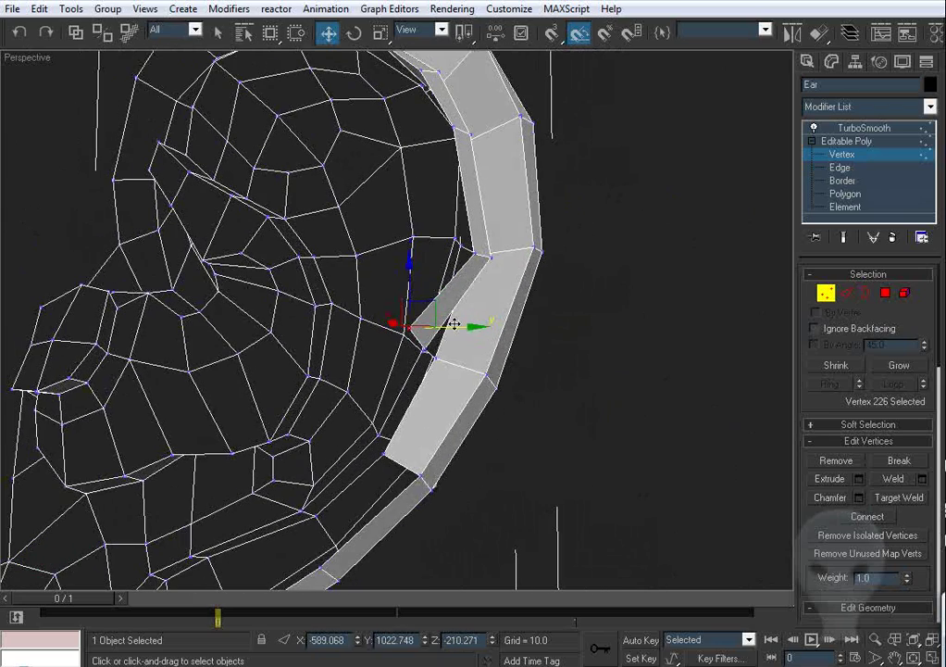
drag(457, 324, 461, 325)
alt+middle_drag(546, 352, 453, 276)
click(851, 294)
alt+middle_drag(410, 245, 400, 323)
drag(360, 328, 330, 325)
key(ctrl+z)
key(ctrl+z)
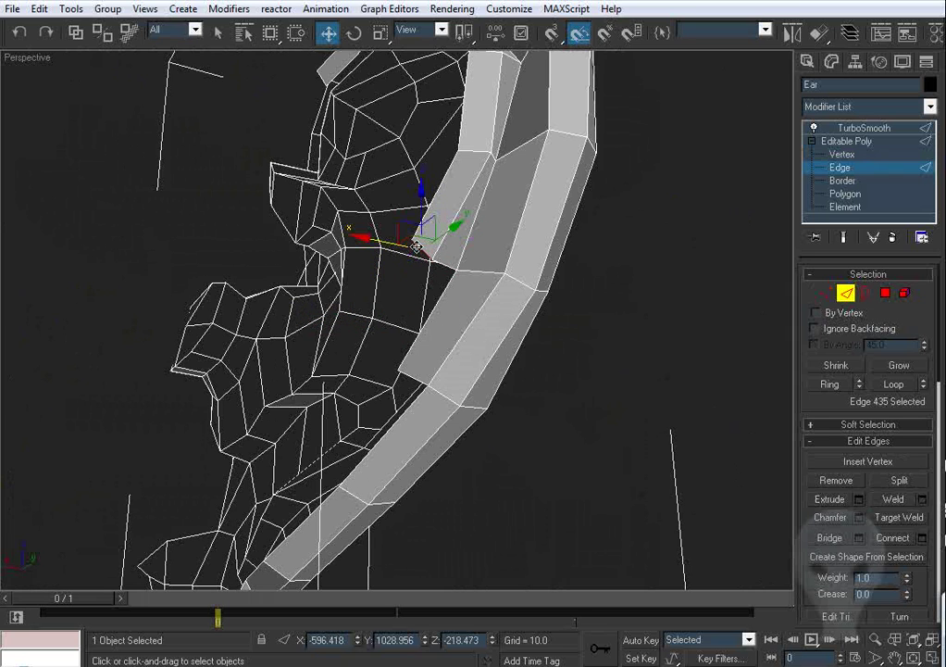
Step: Extend the inner strip's lower end edge into a new polygon and target-weld its free corners to the rim's inner vertex below
shift+drag(400, 225, 362, 305)
click(830, 296)
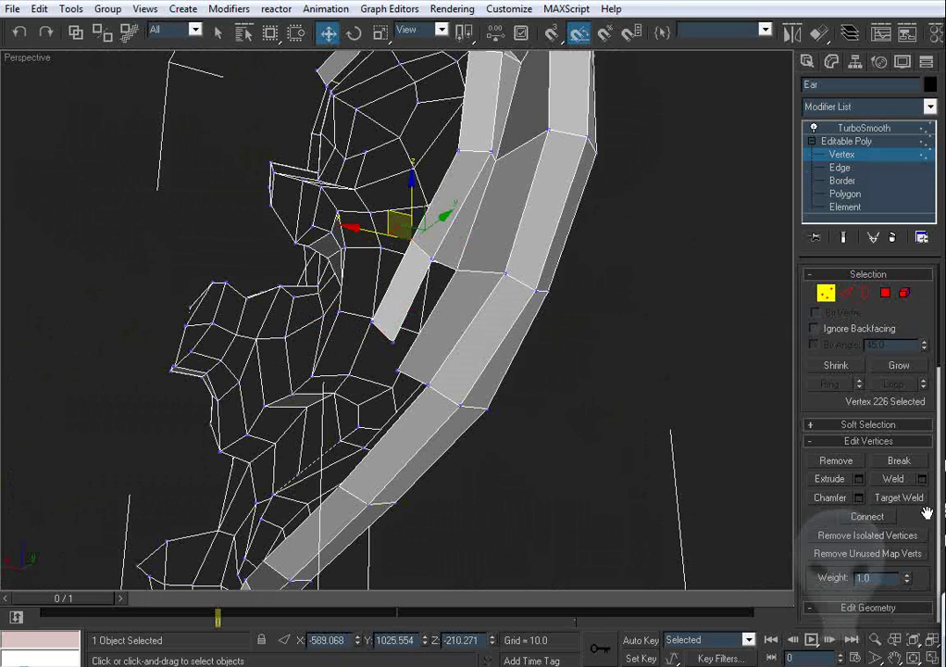
click(887, 499)
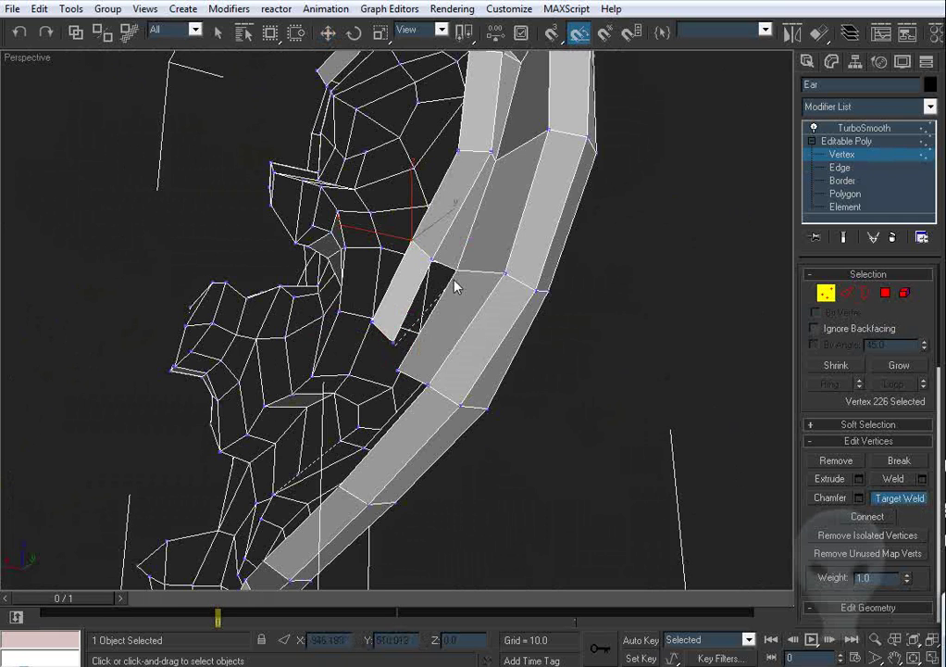
click(398, 373)
key(w)
Step: Shift the welded vertex on the rim's inner edge along X to about -594
alt+middle_drag(463, 368, 444, 262)
alt+middle_drag(453, 311, 435, 453)
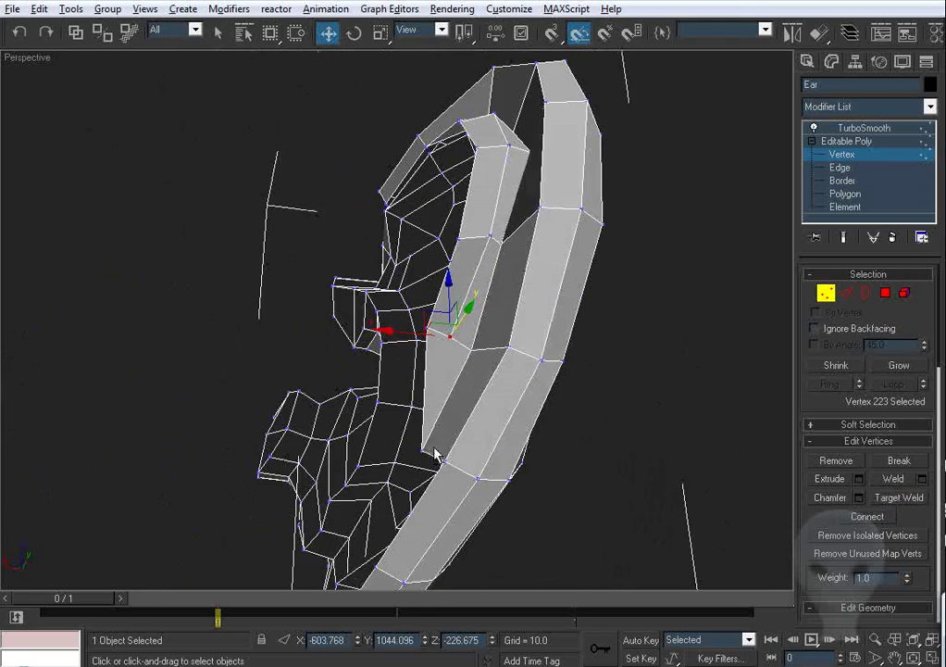
alt+middle_drag(454, 333, 404, 386)
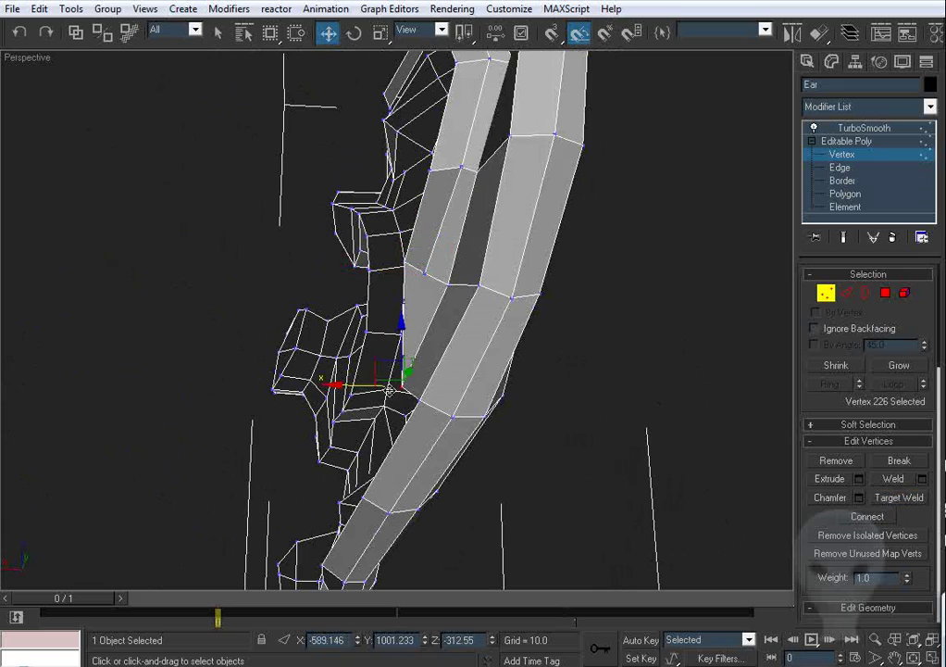
drag(354, 383, 353, 383)
Step: Move the inner strip's outermost lower vertex to about Y 1040, Z -215
alt+middle_drag(404, 326, 457, 271)
middle_drag(458, 271, 419, 338)
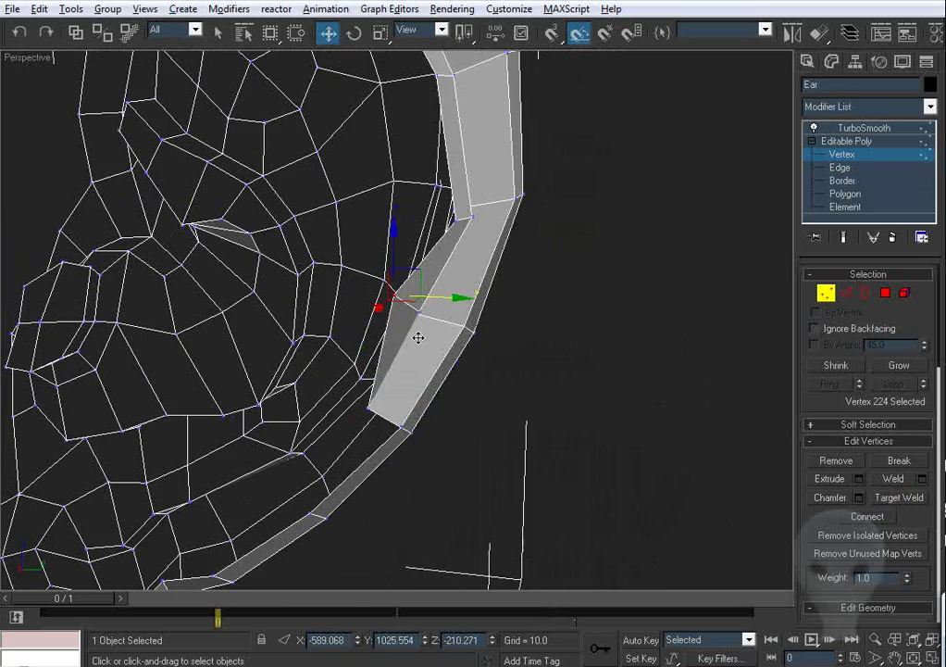
drag(414, 276, 437, 283)
Step: Shift two neighbouring vertices on the strip's lower cross edge toward the rim along X, the middle one to about -612
alt+middle_drag(438, 286, 444, 331)
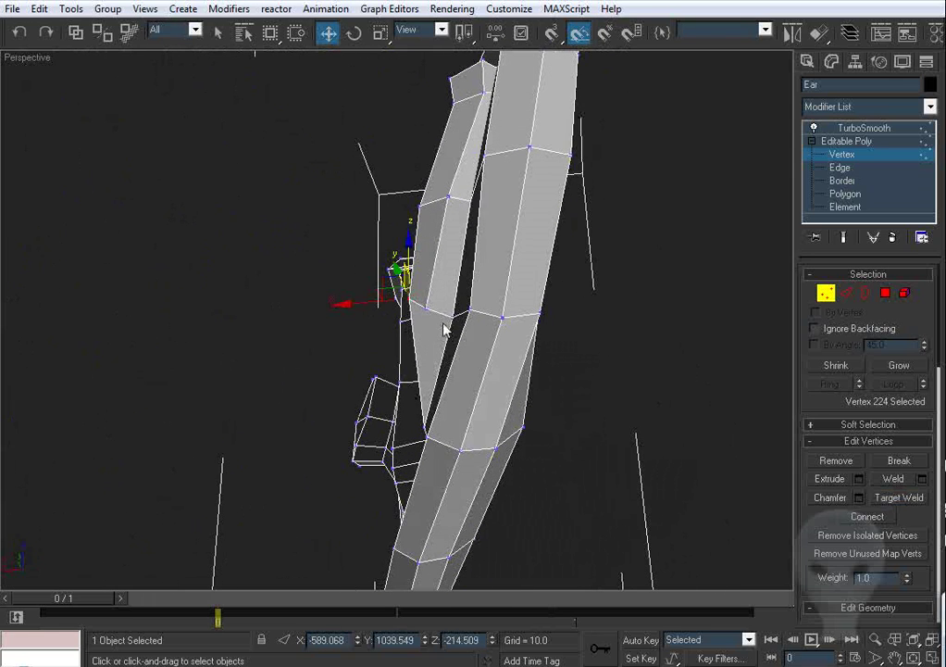
drag(414, 321, 417, 321)
click(670, 346)
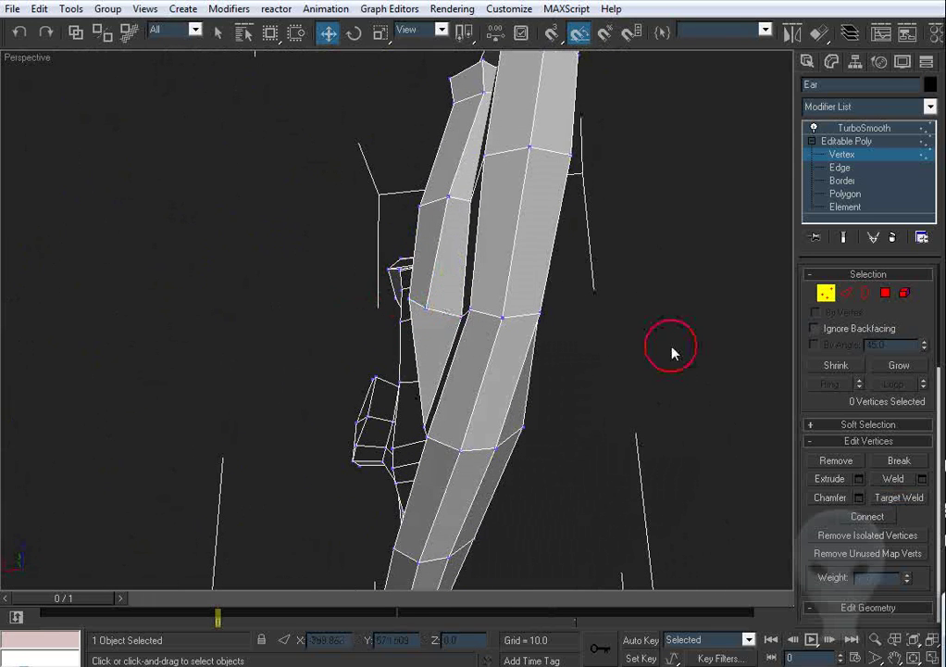
alt+middle_drag(436, 310, 432, 320)
drag(422, 316, 434, 316)
Step: Extend the rim's short inner edge below the strip into a new polygon ending at about Y 930, Z -383
alt+middle_drag(481, 243, 583, 329)
scroll(507, 327, down, 5)
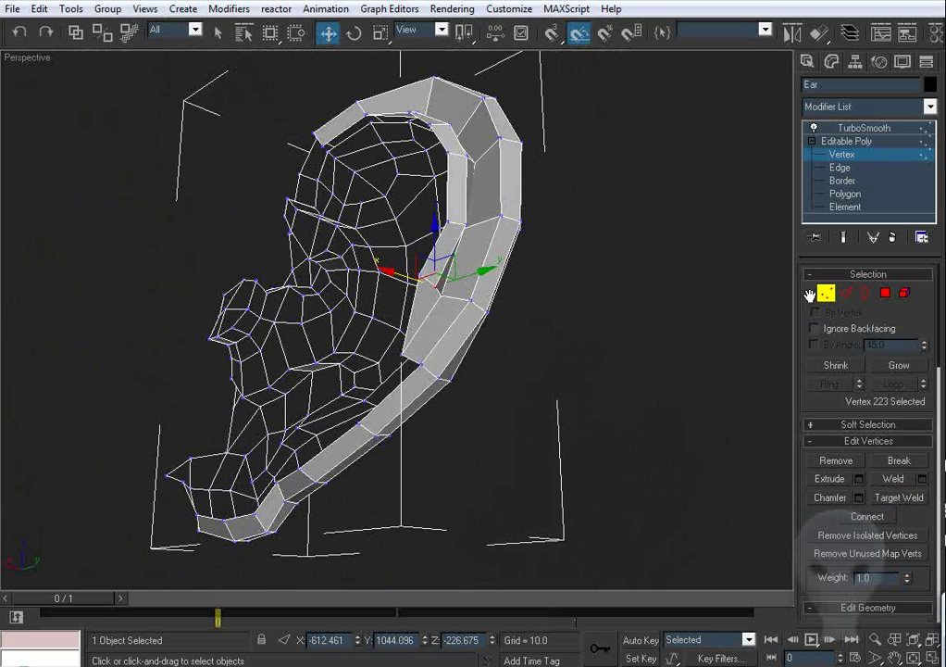
click(847, 294)
click(512, 348)
alt+middle_drag(512, 348, 477, 365)
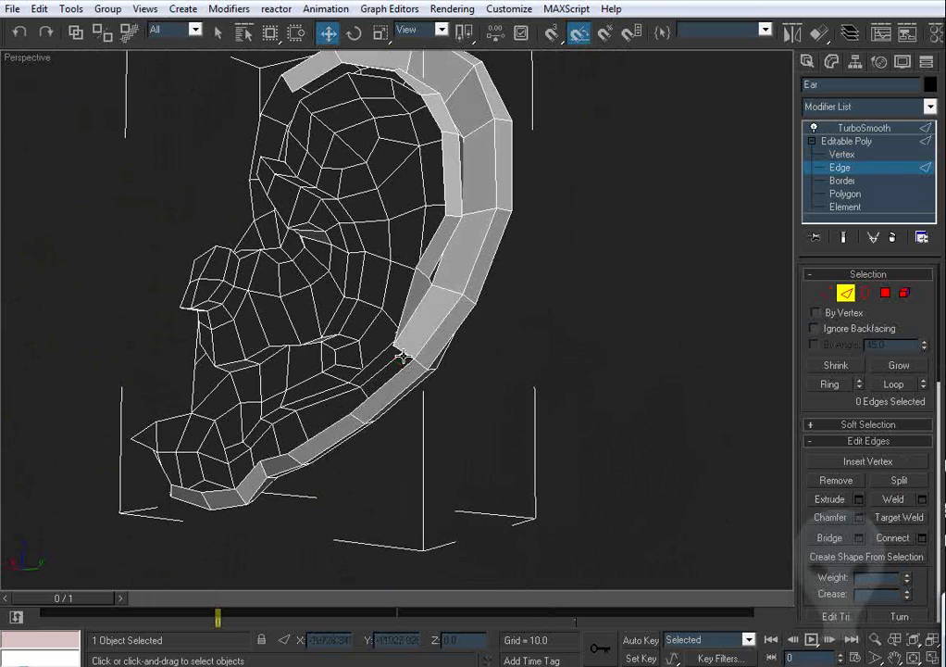
click(401, 352)
alt+middle_drag(401, 351, 418, 353)
scroll(410, 351, up, 2)
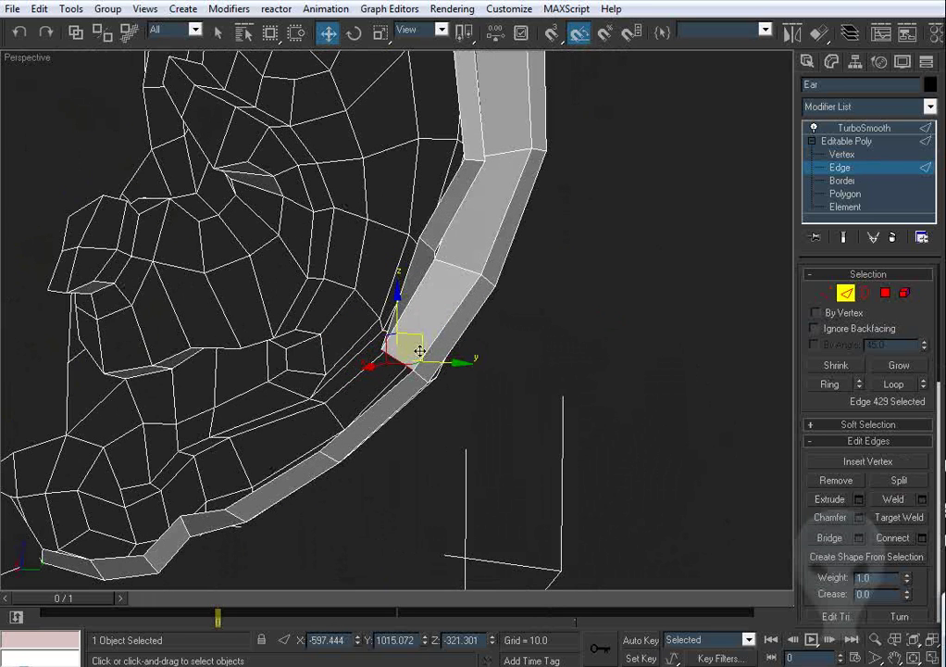
shift+drag(419, 351, 335, 416)
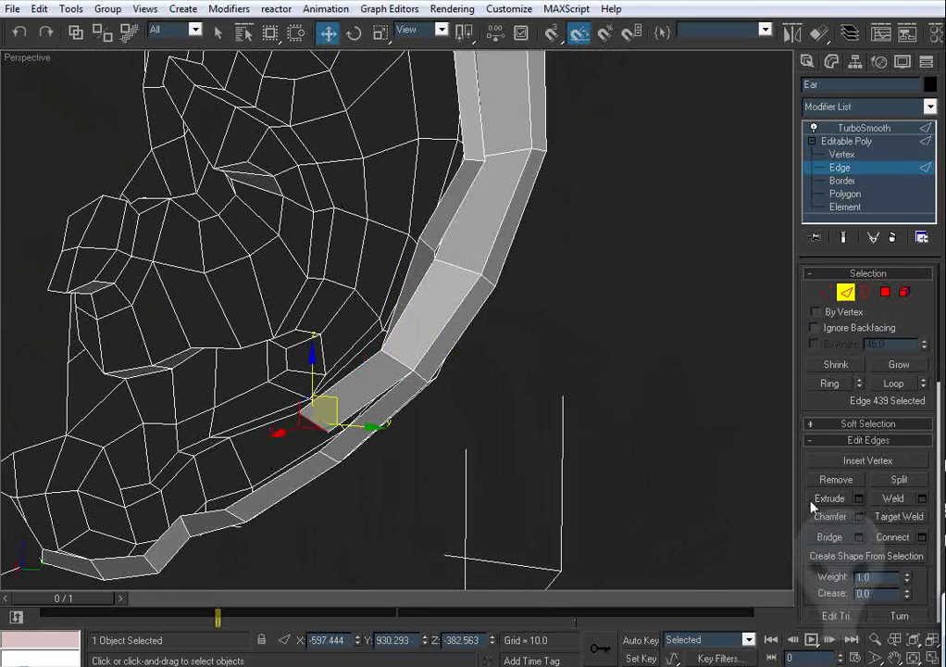
Step: Target-weld the new polygon's open side edge to the adjacent rim edge
click(893, 519)
alt+middle_drag(486, 387, 435, 425)
click(323, 386)
click(338, 396)
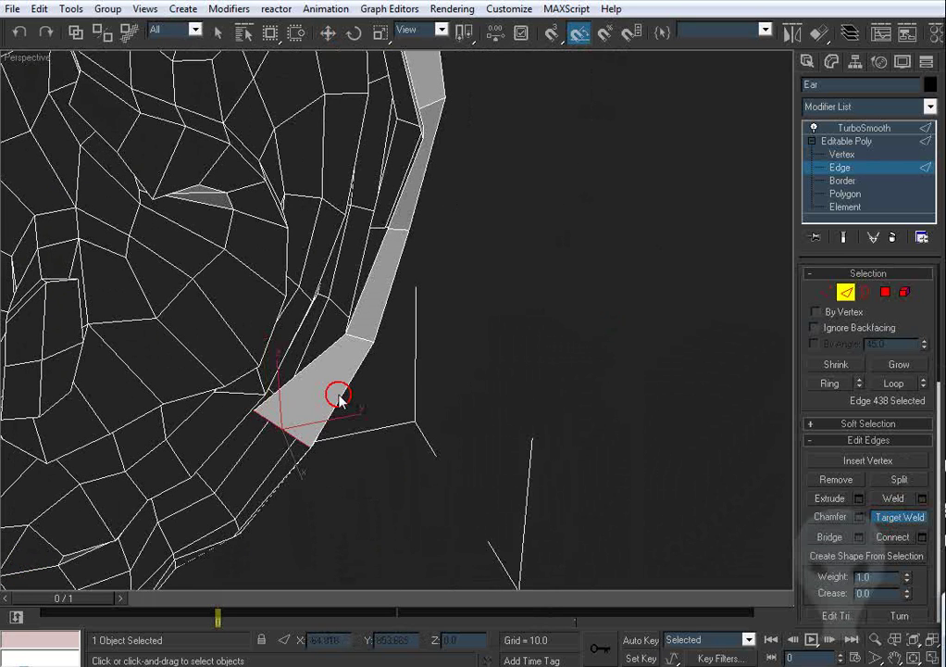
Step: Move the new polygon's free corner vertex to about X -567, Y 937, Z -375
click(825, 298)
alt+middle_drag(271, 422, 378, 318)
drag(357, 295, 429, 300)
alt+middle_drag(381, 307, 362, 343)
drag(295, 312, 323, 314)
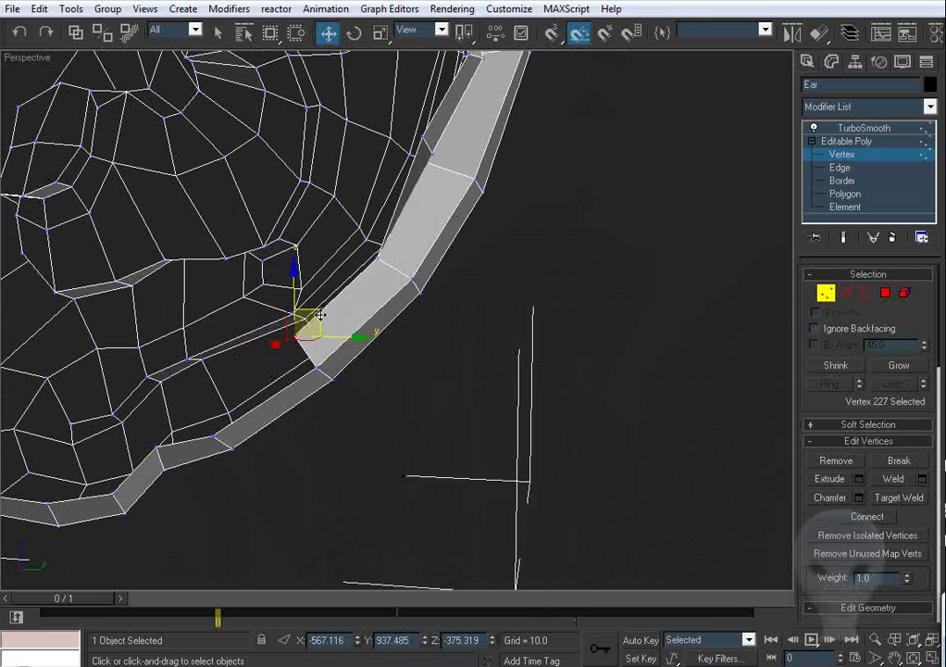
Step: Move the outermost vertex at the inner strip's lower end to about X -604, Y 1056
alt+middle_drag(433, 357, 399, 342)
scroll(405, 353, down, 2)
scroll(414, 348, up, 4)
scroll(414, 348, down, 4)
middle_drag(405, 281, 386, 343)
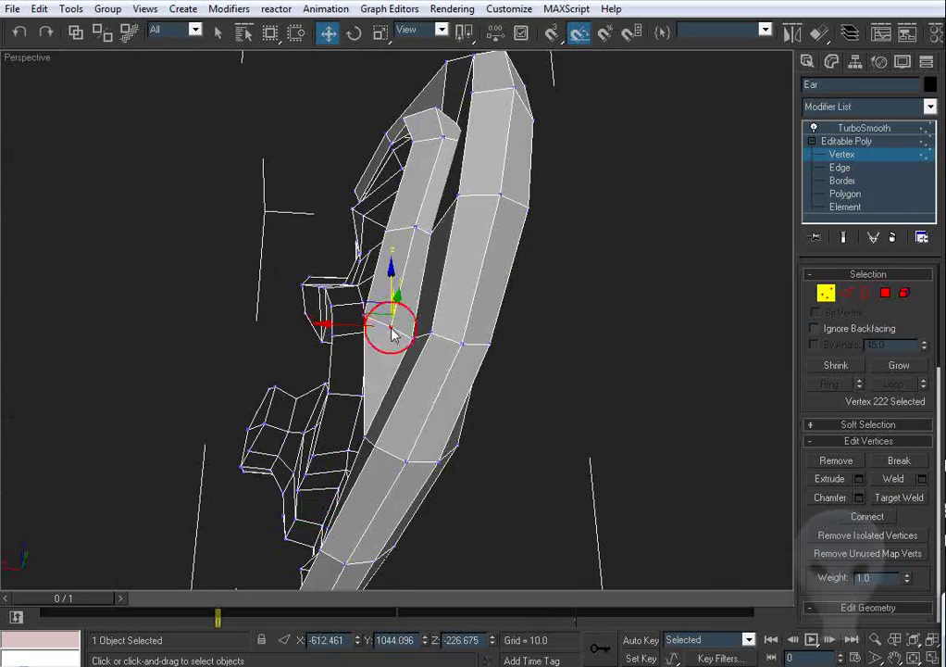
click(539, 352)
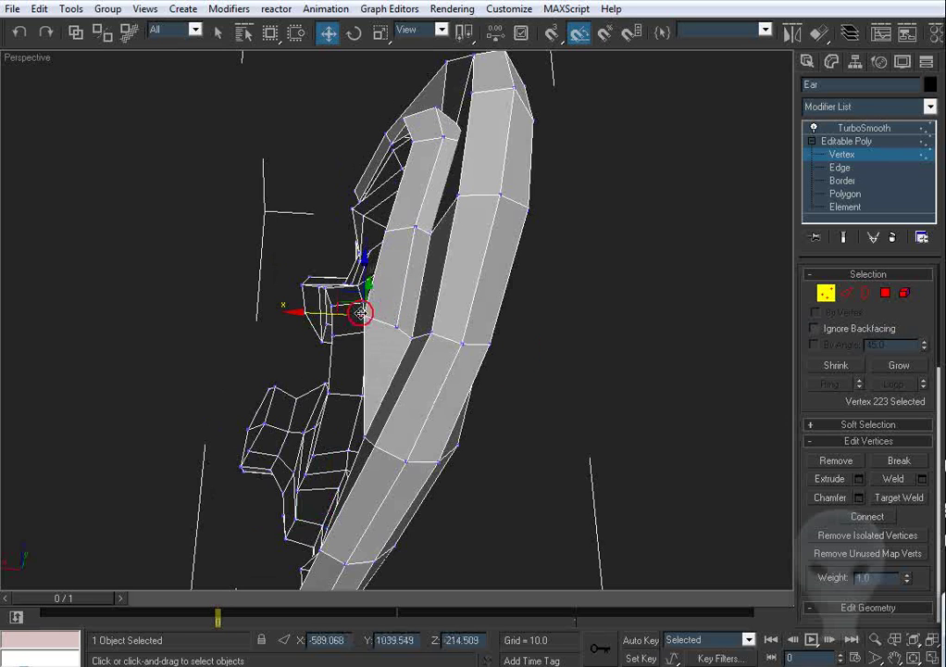
drag(360, 313, 380, 324)
alt+middle_drag(380, 324, 470, 288)
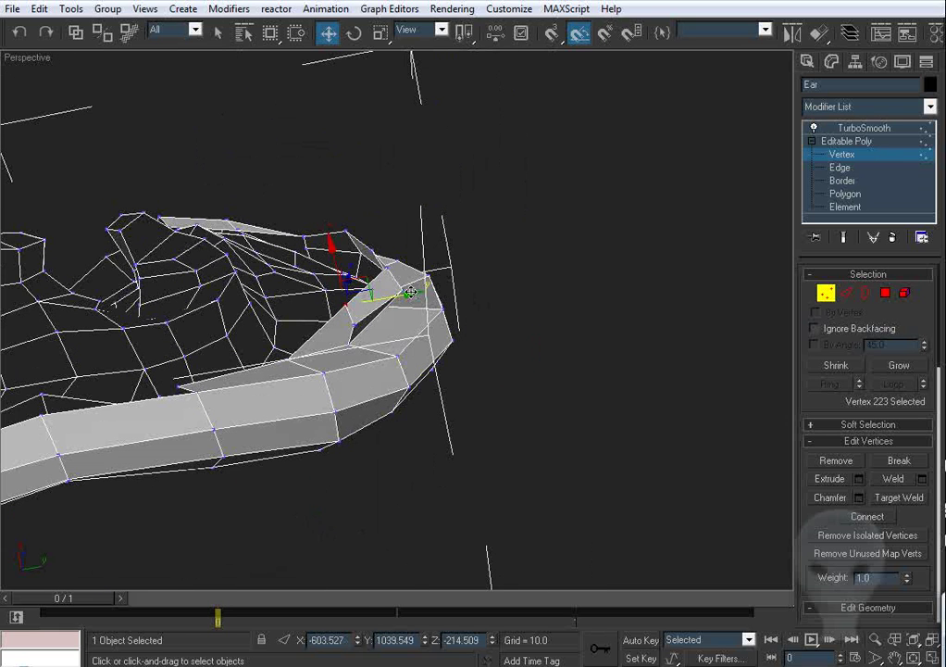
drag(407, 296, 422, 293)
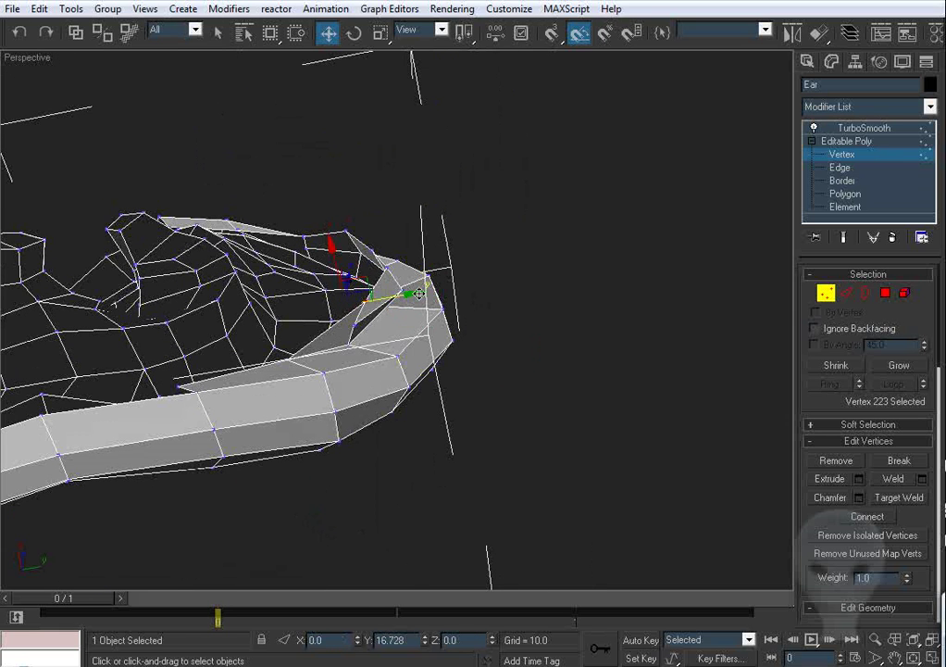
alt+middle_drag(442, 290, 378, 272)
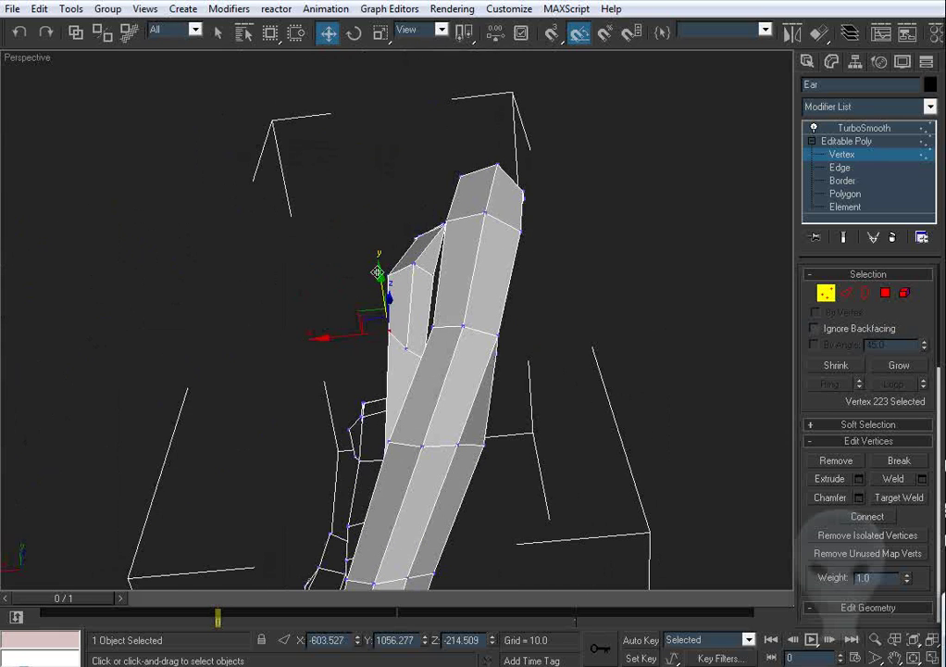
click(312, 268)
Step: Nudge the rim's inner vertex just below the strip slightly in Y and Z
alt+middle_drag(268, 313, 351, 310)
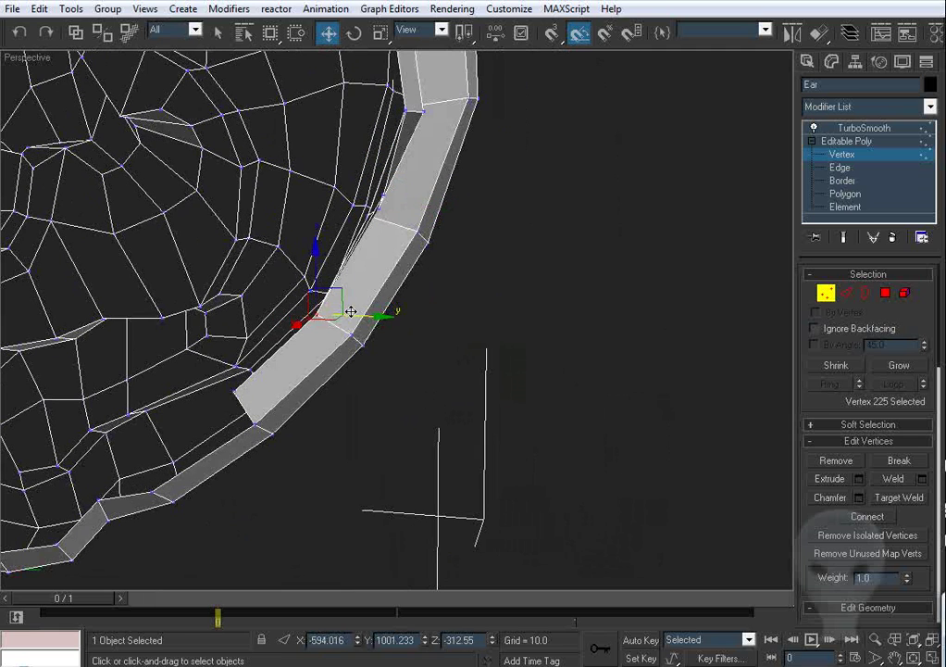
click(342, 303)
drag(340, 301, 334, 295)
Step: Extend the lip's lower end edge into another polygon following the rim toward the lobe and shift its end edge in depth
middle_drag(262, 386, 593, 267)
click(316, 317)
click(846, 296)
shift+drag(445, 259, 343, 320)
alt+middle_drag(345, 319, 464, 387)
drag(406, 372, 470, 390)
Step: Target-weld the open side edge of the newest lip polygon to the rim edge beside it
click(893, 523)
alt+middle_drag(576, 372, 468, 355)
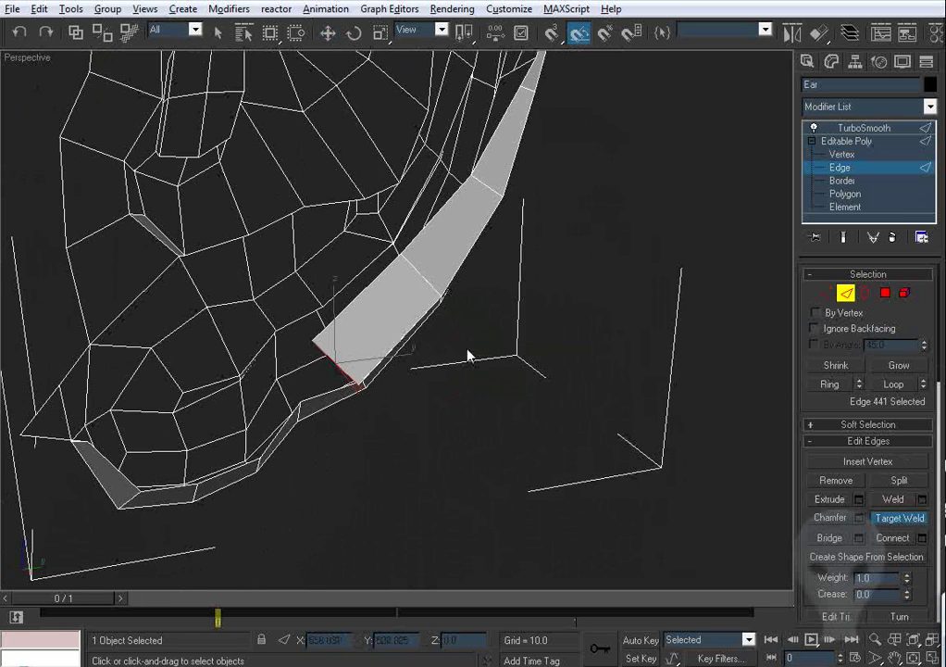
alt+middle_drag(396, 345, 396, 330)
click(395, 327)
click(385, 334)
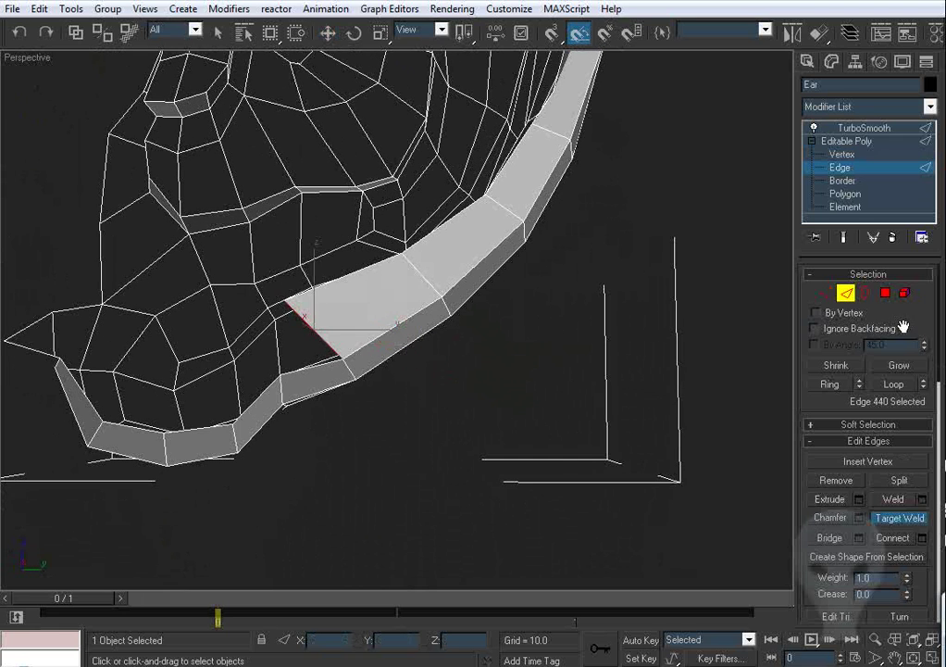
Step: Move the free corner vertex at the lip's lower end to about X -512, Y 866, Z -415
click(826, 294)
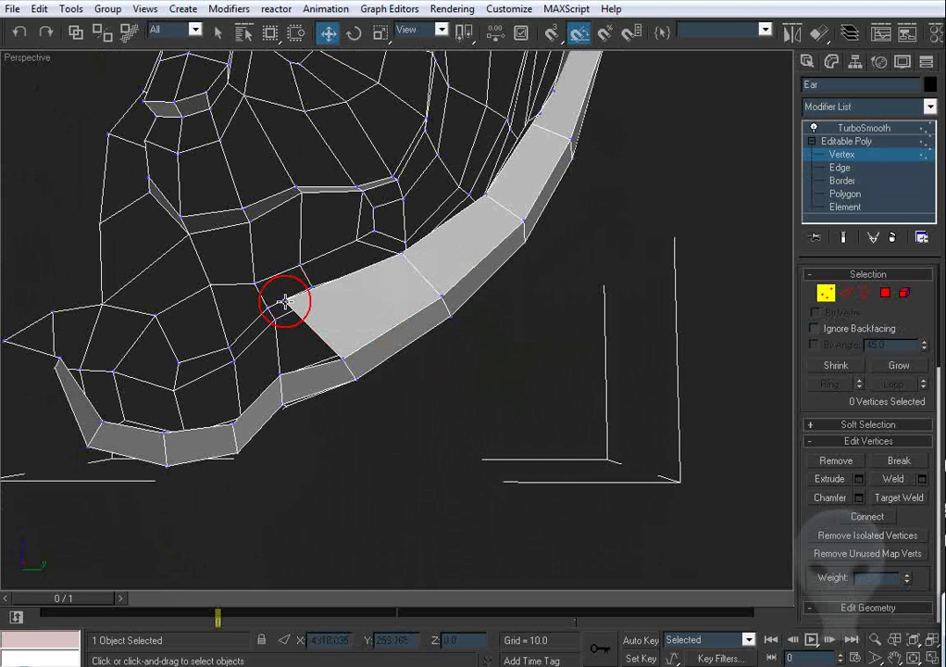
click(286, 301)
alt+middle_drag(286, 301, 321, 315)
drag(308, 298, 329, 315)
click(404, 251)
click(323, 325)
Step: Shift the lip's end vertex to about X -530 and nudge the next inner vertex up the lip toward the rim
scroll(470, 330, down, 3)
alt+middle_drag(470, 330, 406, 322)
middle_drag(406, 322, 457, 251)
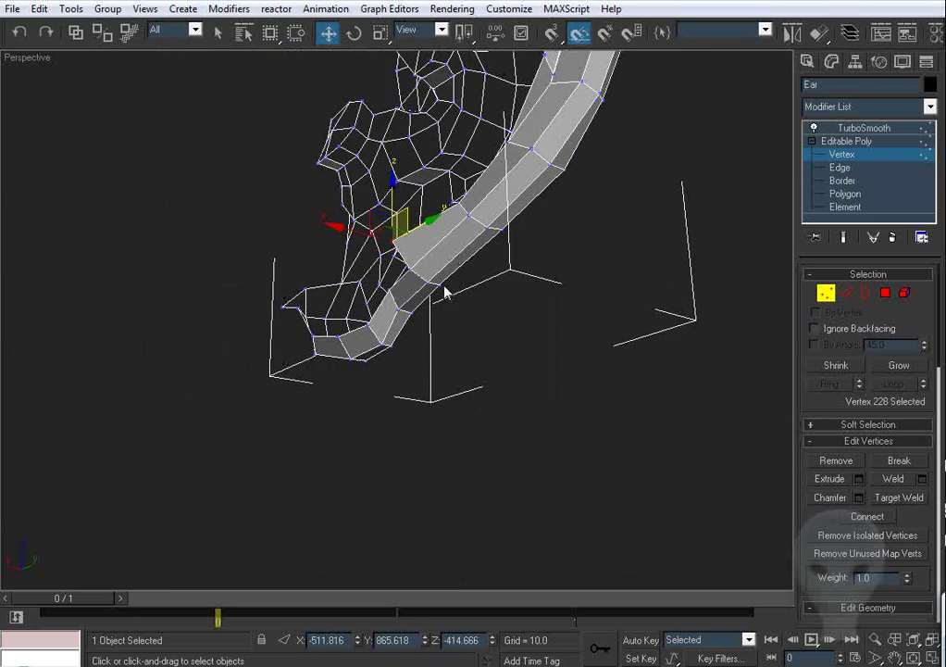
alt+middle_drag(444, 292, 403, 273)
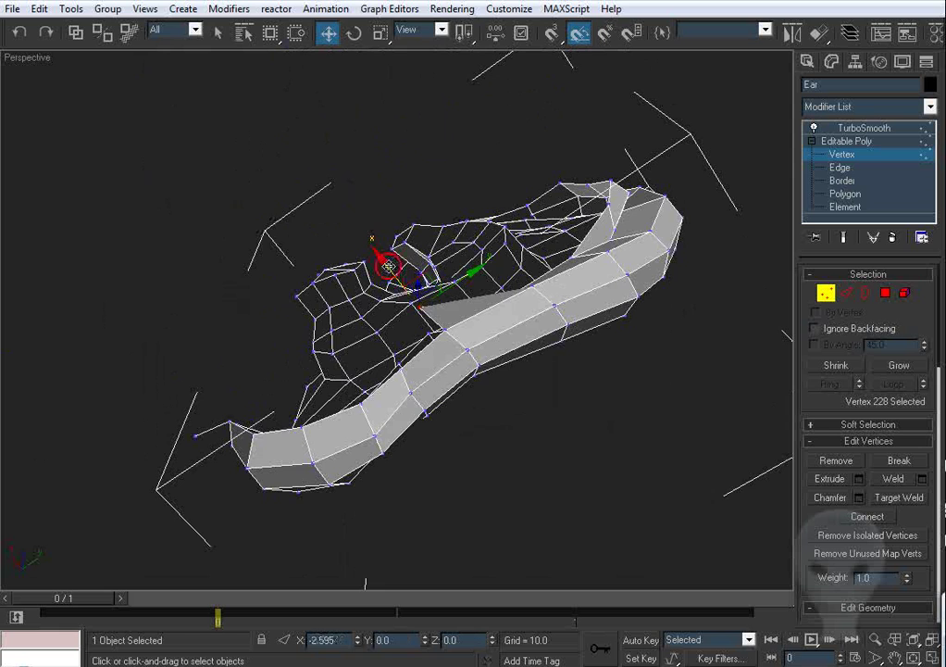
drag(388, 265, 401, 280)
alt+middle_drag(401, 279, 474, 368)
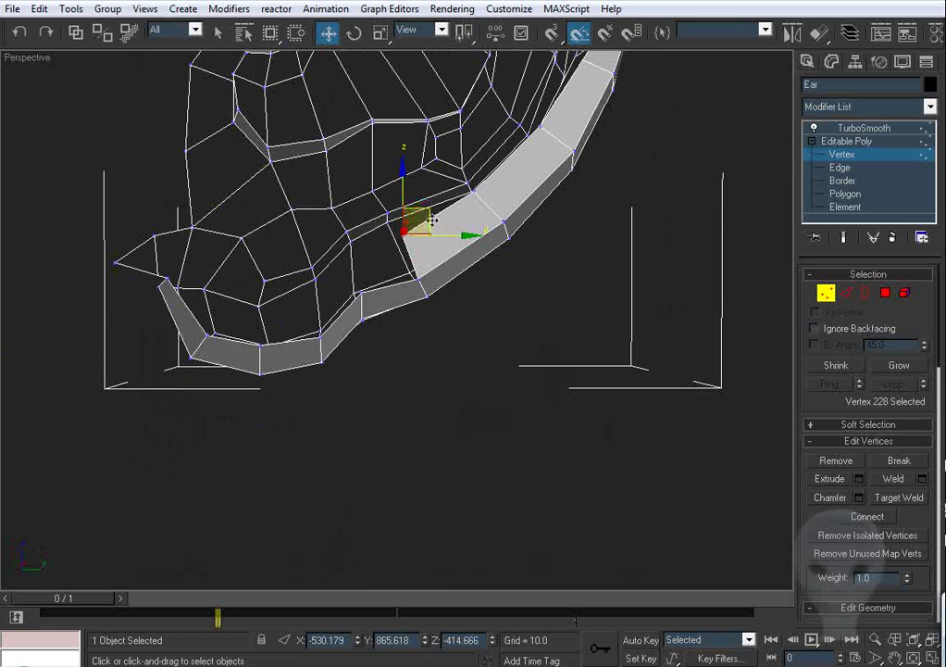
drag(440, 239, 440, 240)
drag(475, 193, 486, 197)
Step: Delete the tapering polygon between the inner strip's lower end and the rim vertex below
alt+middle_drag(492, 212, 451, 211)
middle_drag(451, 211, 494, 292)
scroll(365, 313, down, 2)
scroll(466, 278, up, 2)
alt+middle_drag(494, 292, 506, 293)
click(886, 293)
alt+middle_drag(614, 268, 587, 268)
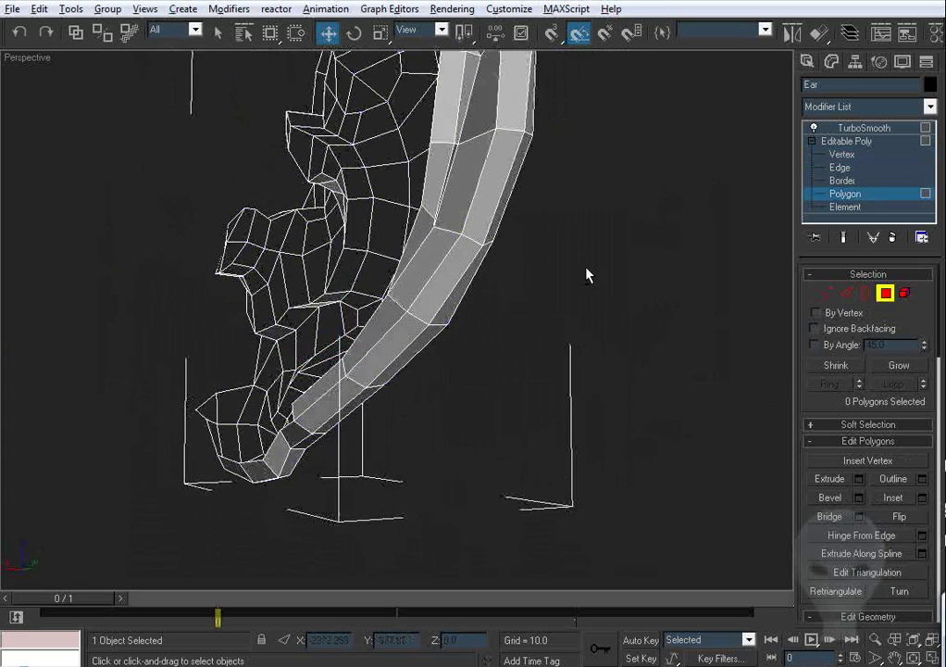
scroll(567, 270, up, 4)
click(432, 154)
middle_drag(552, 204, 412, 259)
alt+middle_drag(394, 221, 385, 256)
key(Delete)
Step: Extend the two open edges at the inner strip's lower end down the rim to about Y 995, Z -306
alt+middle_drag(443, 238, 265, 203)
click(261, 199)
click(846, 293)
click(311, 238)
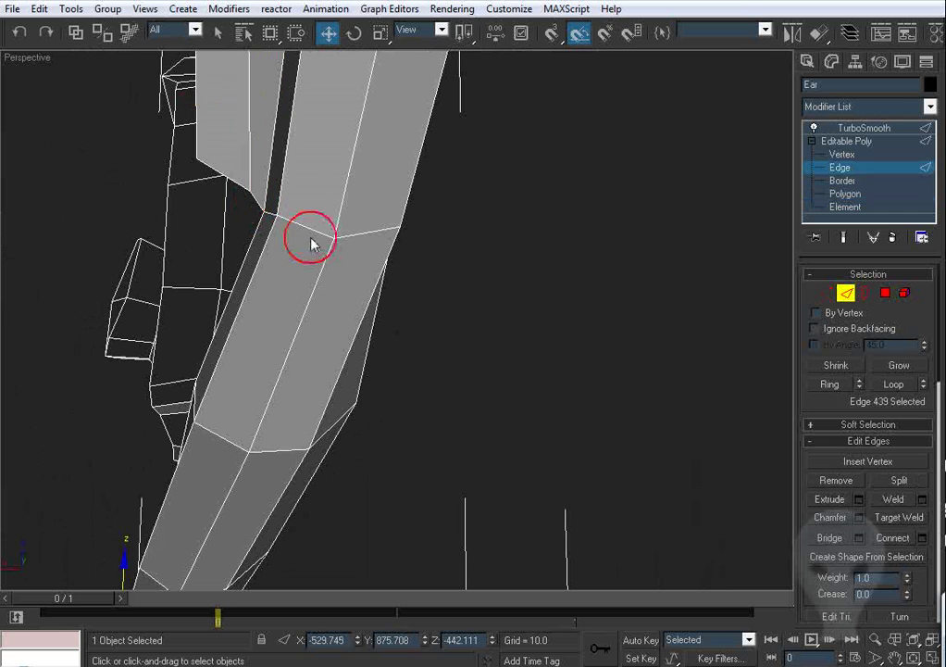
click(257, 201)
ctrl+click(245, 188)
scroll(246, 197, down, 4)
alt+middle_drag(247, 216, 509, 287)
drag(462, 329, 442, 348)
mouse_move(442, 348)
alt+middle_down()
mouse_move(284, 321)
mouse_move(441, 333)
alt+middle_up()
scroll(324, 326, up, 4)
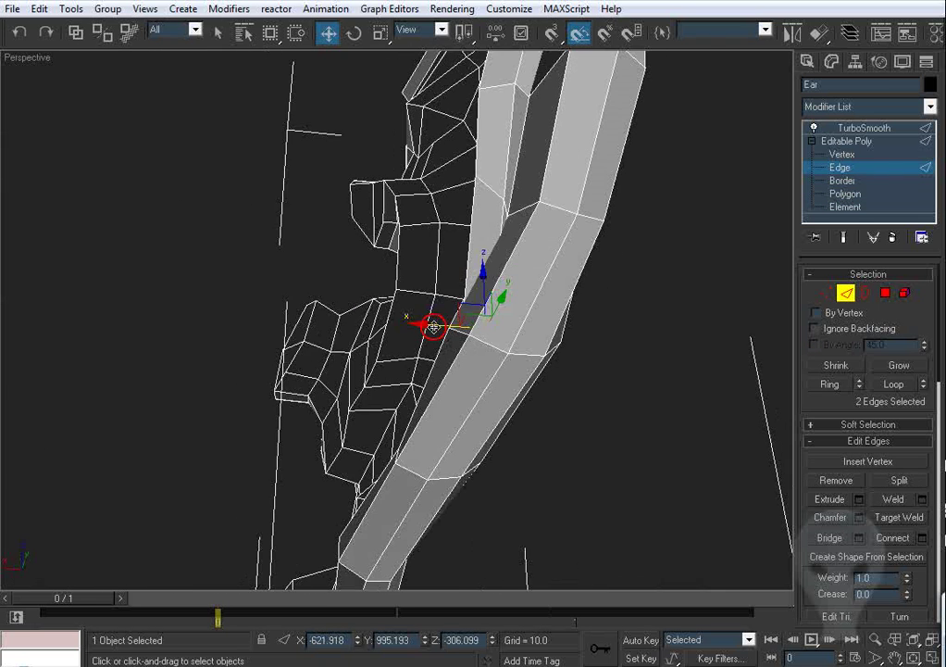
Step: Shift the extended end edges to about X -577, raise them slightly, and target-weld the open side edge to the rim's inner edge
drag(434, 326, 372, 317)
alt+middle_drag(372, 317, 435, 324)
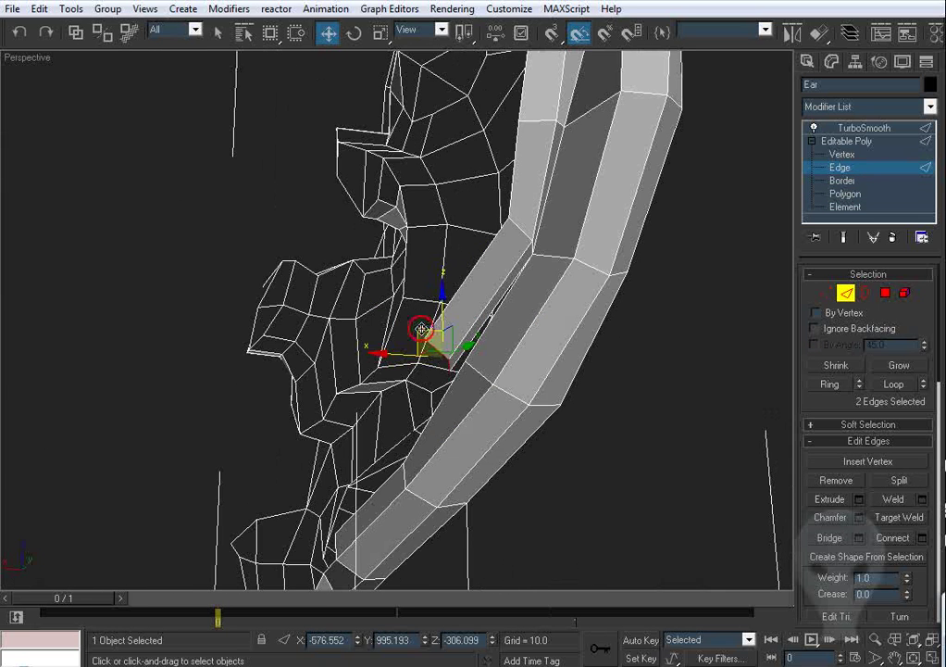
drag(421, 328, 424, 320)
click(898, 519)
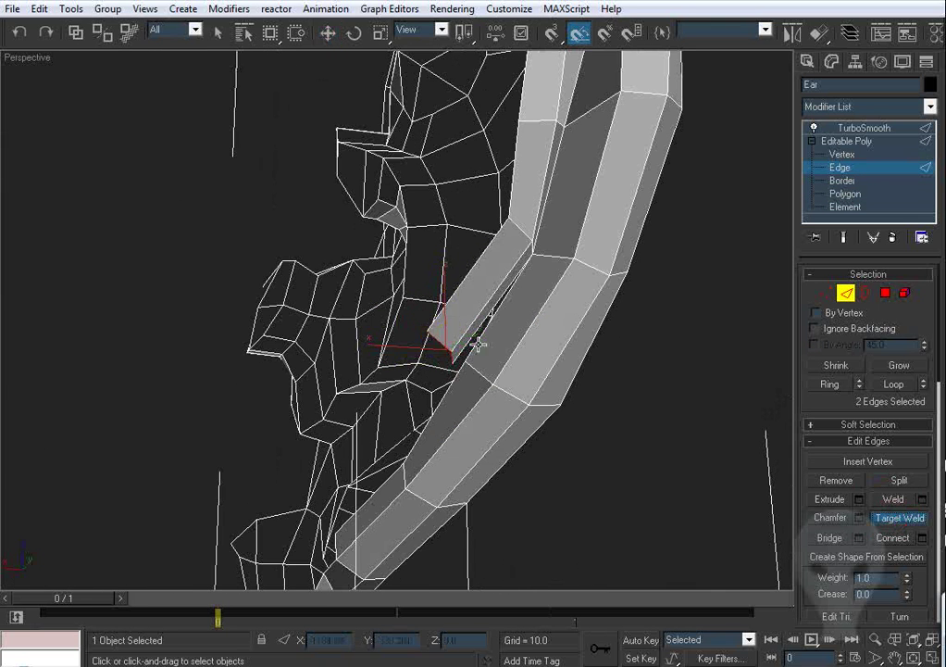
click(827, 294)
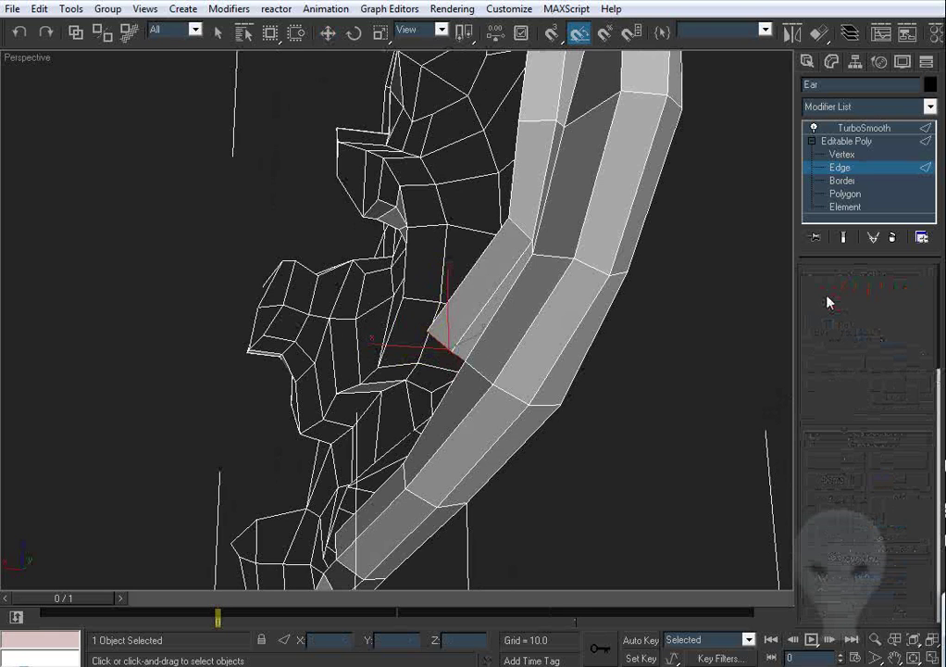
Step: Move the middle vertex of the extended strip's end to about Y 1005, Z -305
alt+middle_drag(505, 326, 613, 338)
scroll(437, 288, up, 4)
click(409, 254)
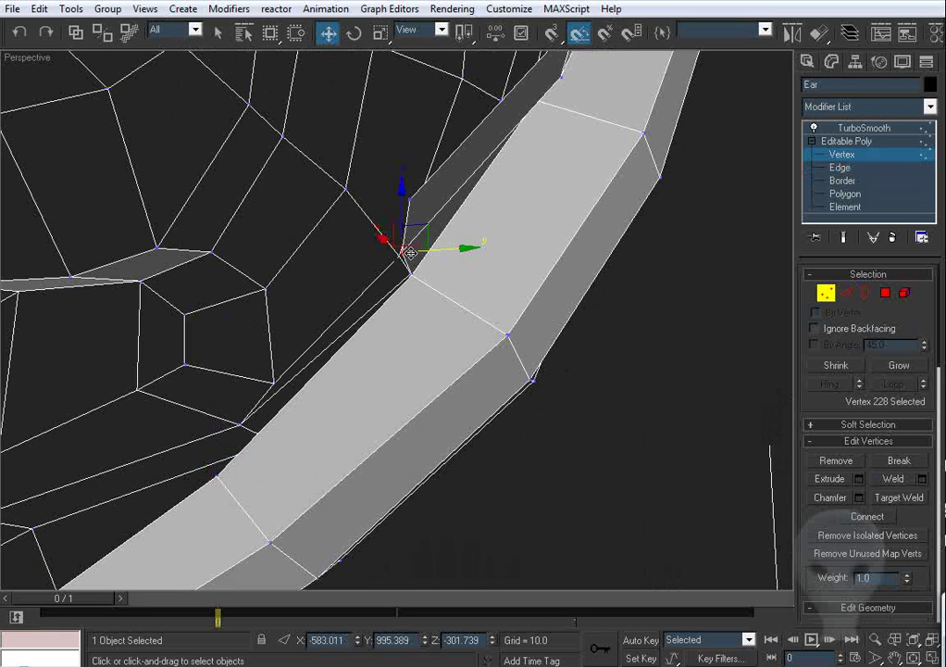
drag(432, 238, 454, 246)
alt+middle_drag(454, 246, 412, 229)
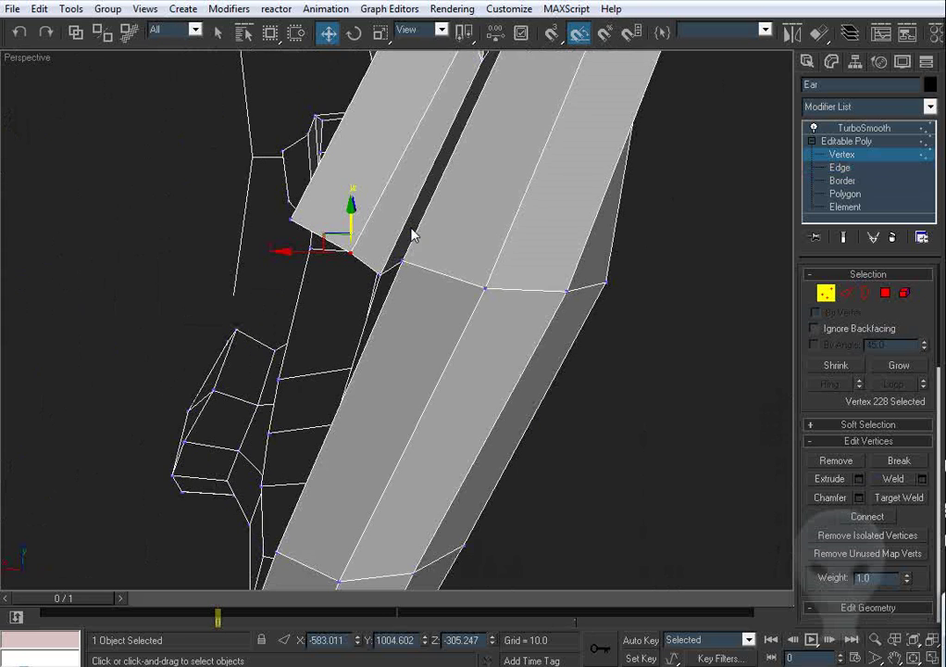
Step: Move the outer corner vertex at the extended inner strip's end to about X -572, Y 1018, Z -290
click(289, 217)
scroll(289, 218, down, 2)
alt+middle_drag(315, 220, 416, 141)
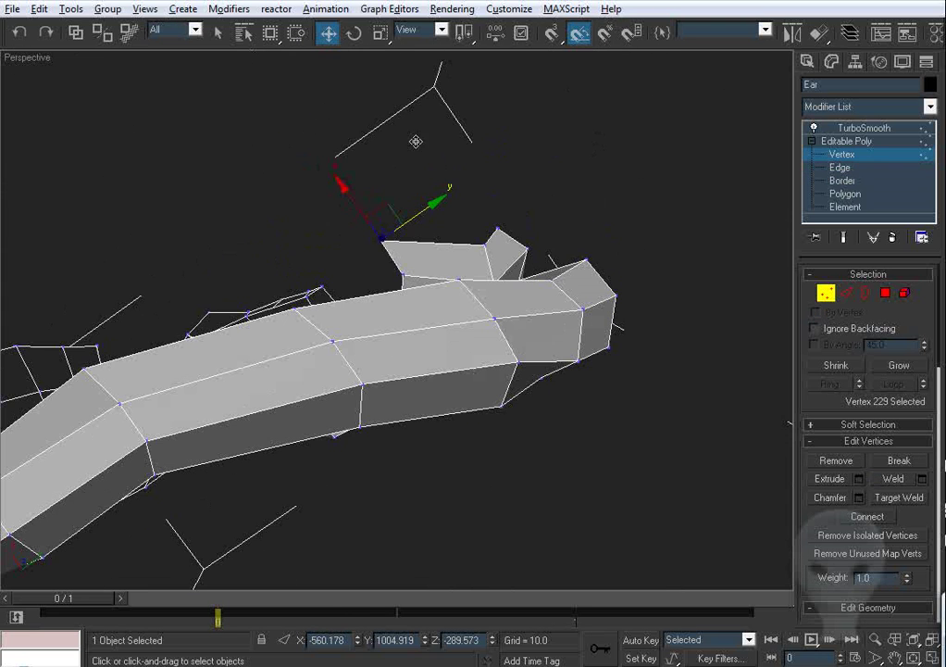
alt+middle_drag(361, 212, 466, 231)
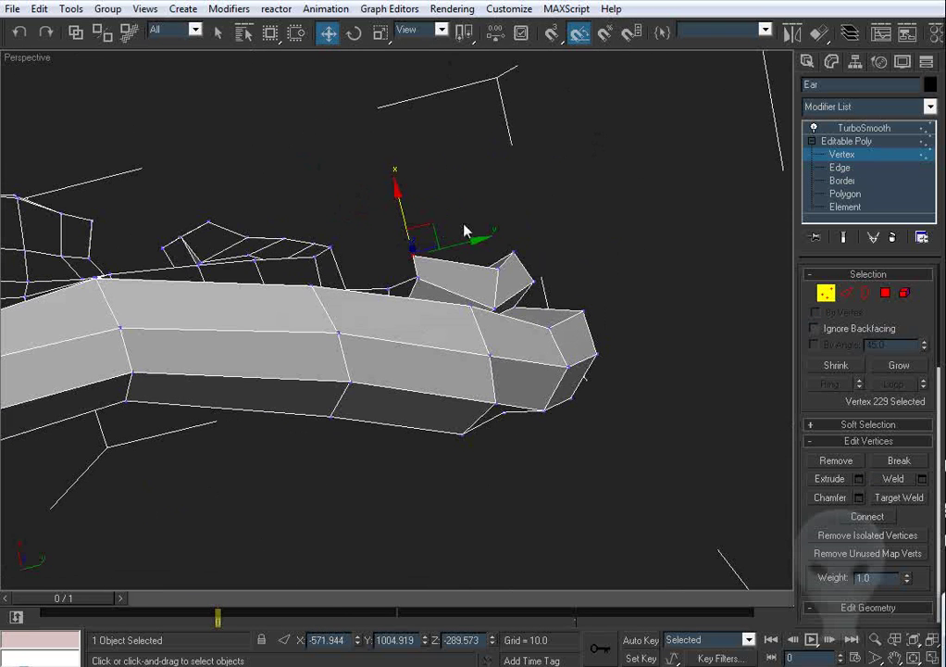
drag(467, 241, 488, 245)
alt+middle_drag(494, 254, 418, 291)
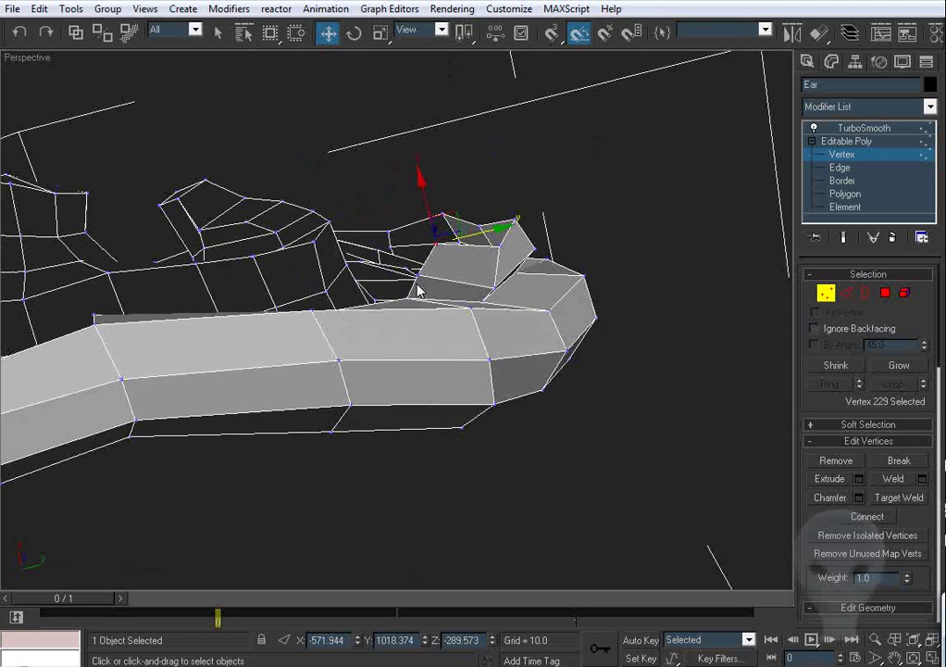
Step: Extend the three open inner edges between the strip's end and the lobe upward by about 29 units in Z
alt+middle_drag(546, 257, 421, 359)
click(848, 293)
scroll(421, 359, down, 3)
middle_drag(363, 396, 515, 315)
scroll(509, 311, up, 5)
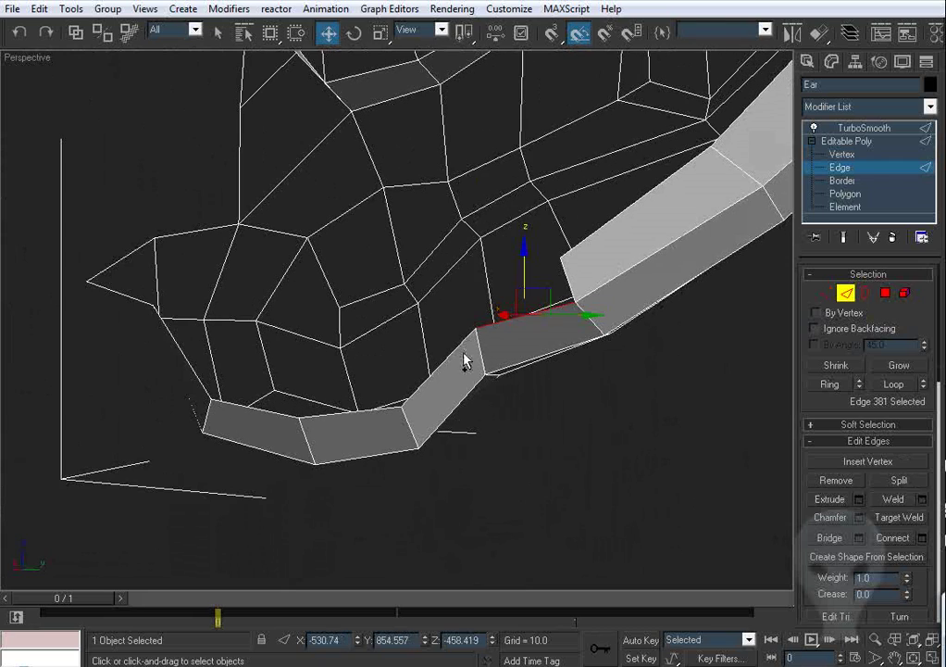
alt+middle_drag(445, 358, 485, 350)
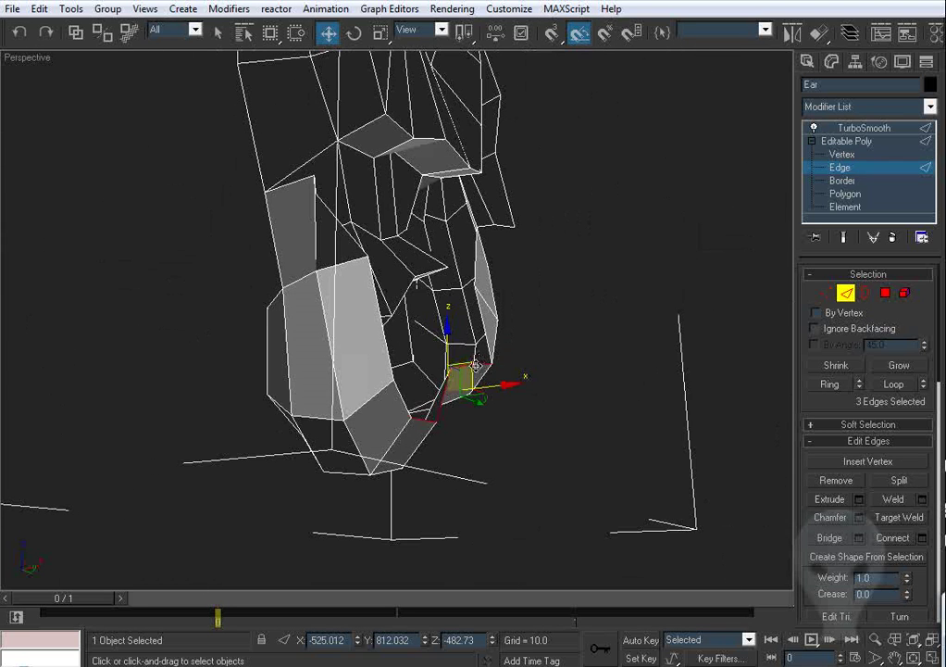
shift+drag(476, 365, 480, 314)
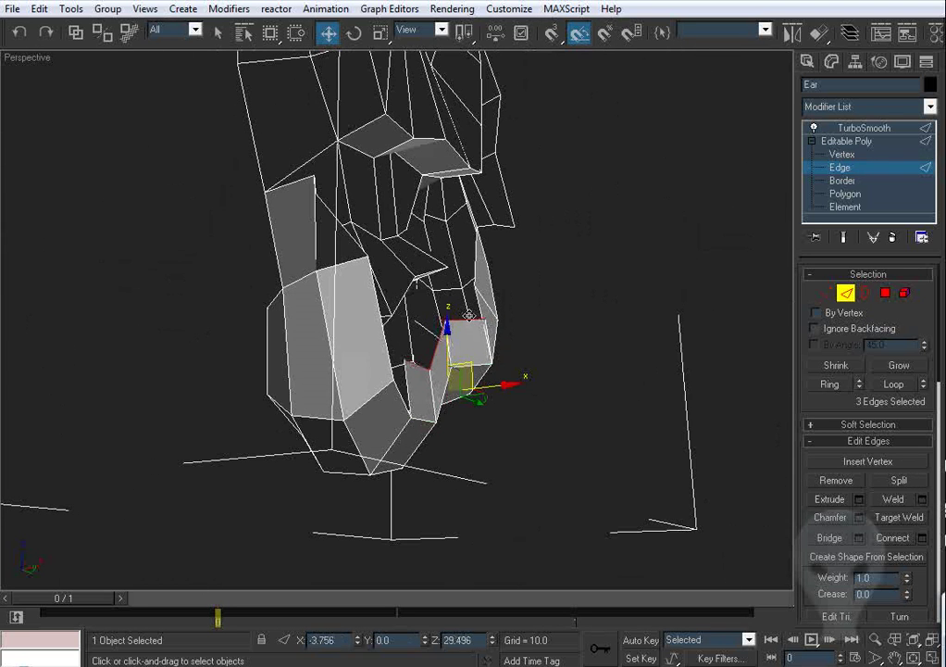
alt+middle_drag(467, 323, 542, 364)
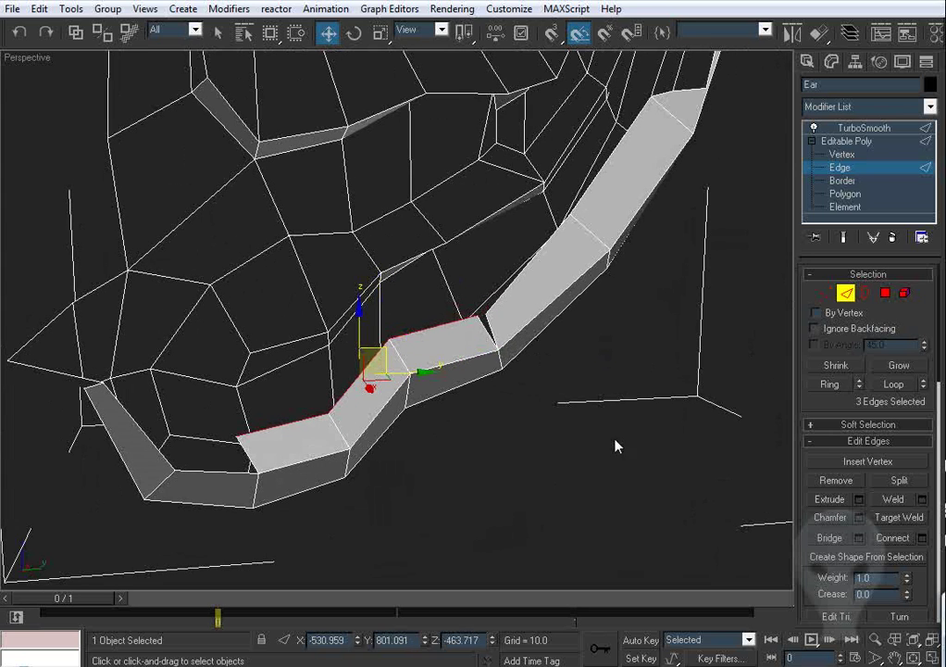
Step: Close the gap between the new strip's upper corner vertex and the adjoining strip, then adjust the next vertex below
key(1)
click(484, 315)
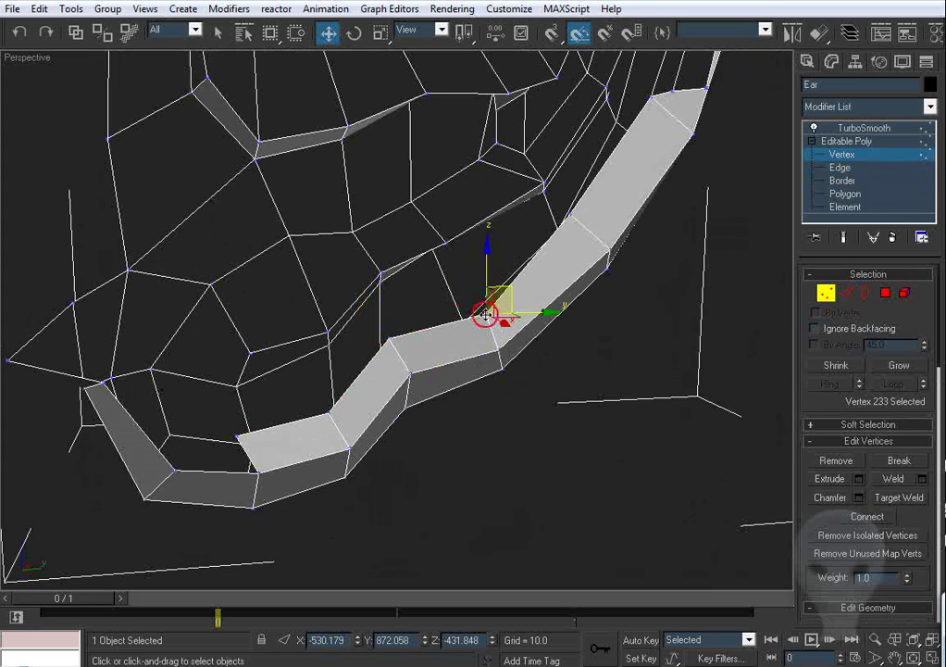
click(387, 338)
alt+middle_drag(407, 356, 461, 324)
click(559, 367)
alt+middle_drag(559, 367, 453, 376)
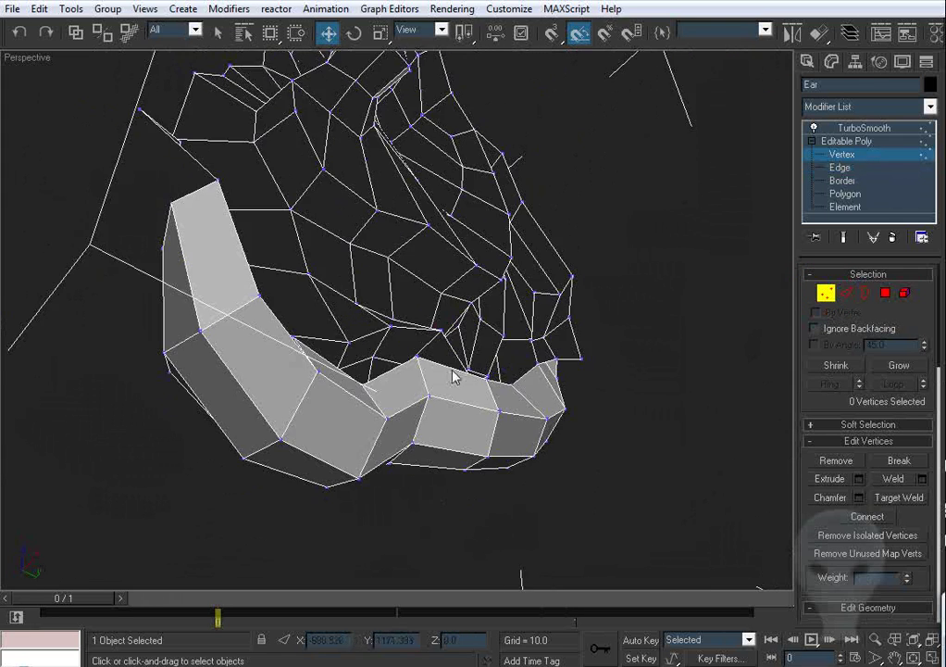
Step: Reposition the new strip's two lowest inner vertices, placing the upper of them at about X -511, Y 784, Z -484
key(F3)
key(F3)
drag(364, 382, 389, 369)
click(304, 352)
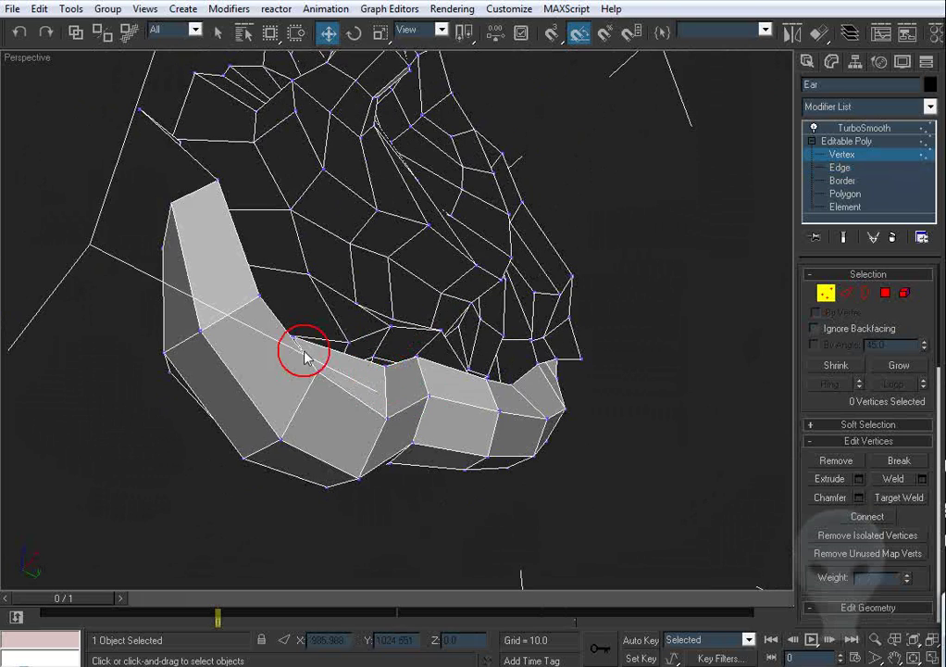
key(F3)
click(295, 338)
key(F3)
drag(301, 335, 325, 326)
mouse_move(374, 346)
alt+middle_down()
mouse_move(323, 307)
mouse_move(378, 439)
mouse_move(383, 349)
alt+middle_up()
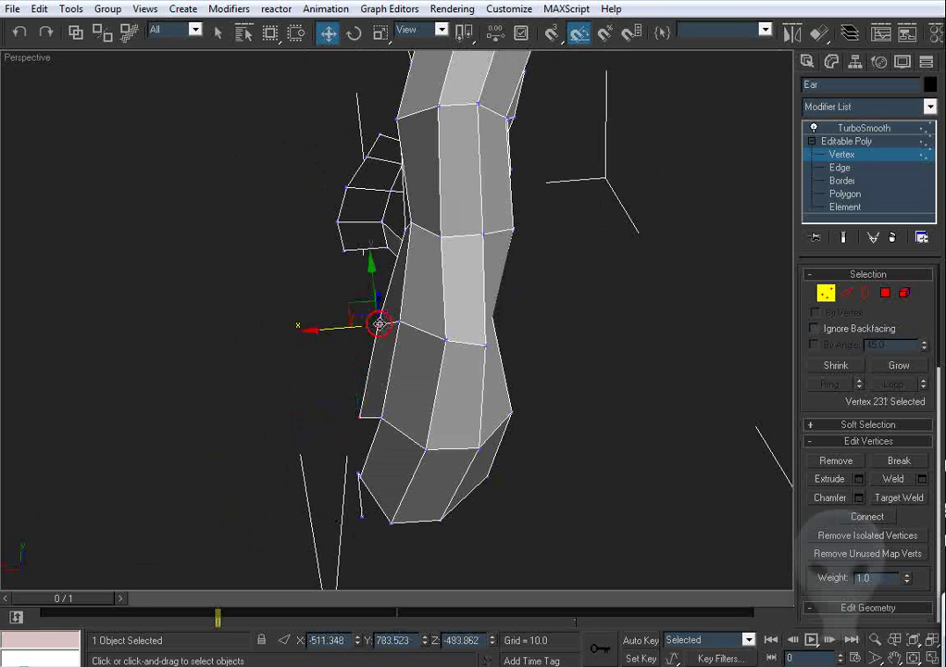
Step: Shift the second-lowest inner vertex to about Y 788 and the strip's lowest inner vertex to about Y 742
drag(380, 323, 375, 324)
alt+middle_drag(364, 355, 329, 315)
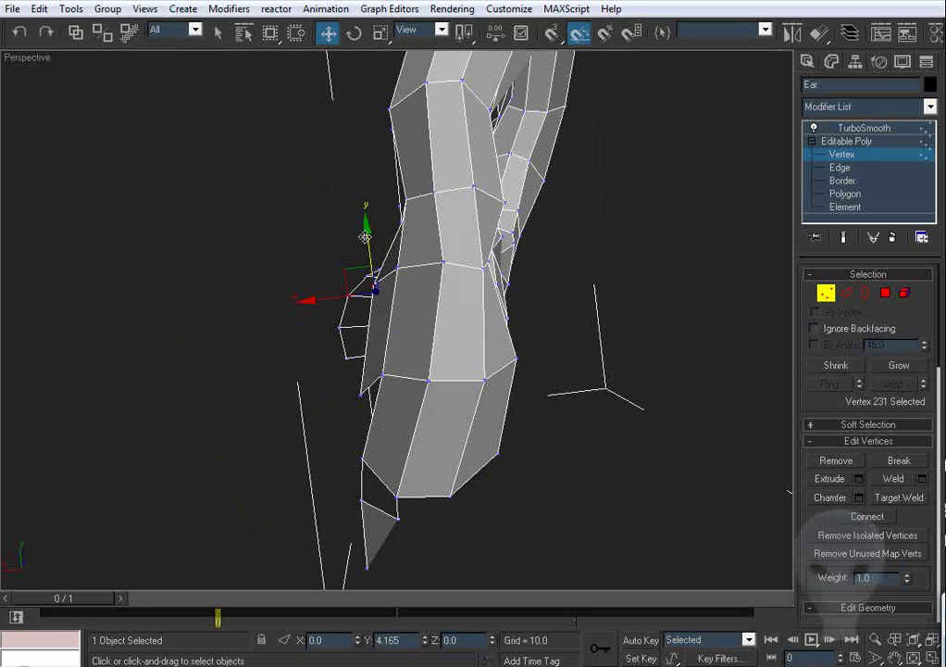
click(357, 377)
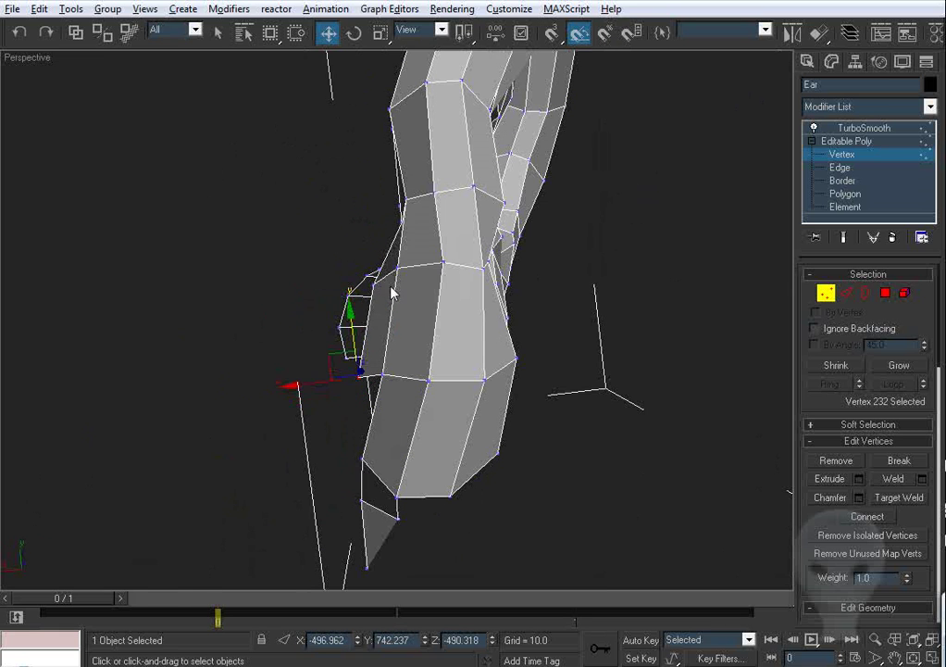
Step: Lower the strip's two lowest inner vertices to about Z -495 and Z -504, and adjust their X positions
alt+middle_drag(392, 292, 439, 439)
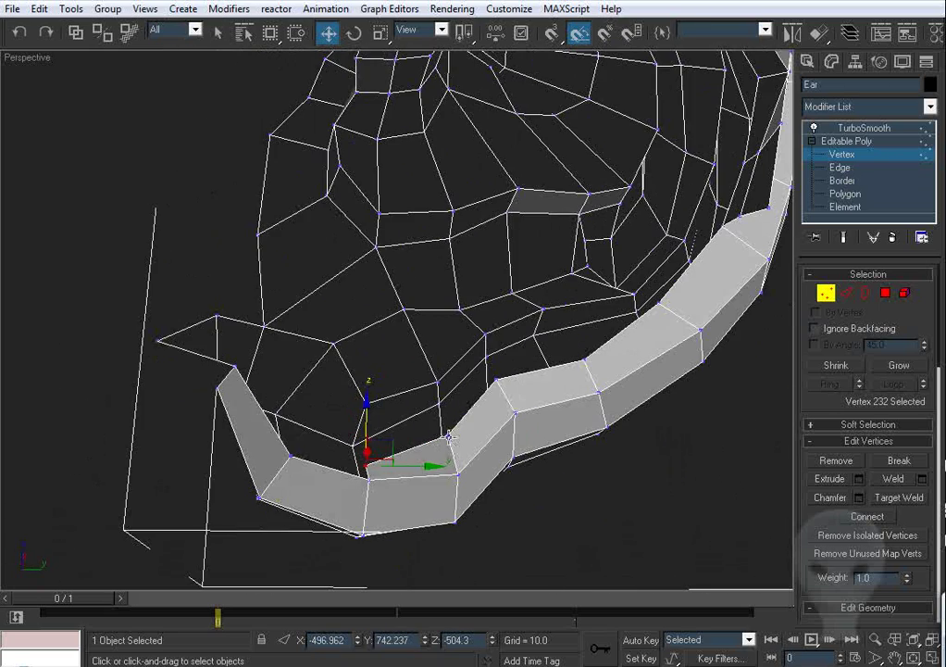
drag(448, 437, 455, 459)
alt+middle_drag(459, 462, 363, 318)
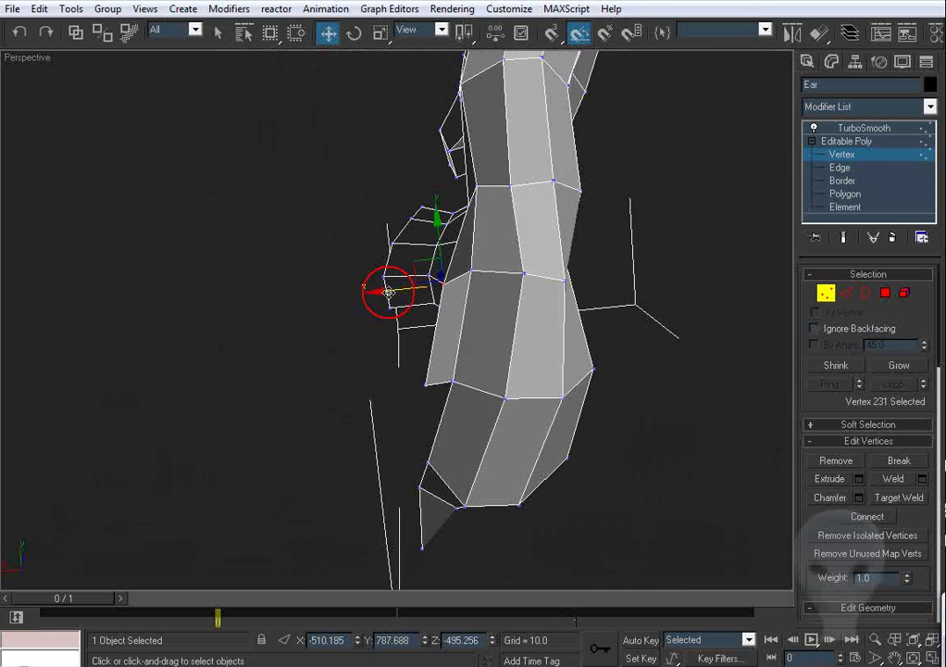
drag(470, 272, 474, 271)
alt+middle_drag(510, 371, 497, 346)
drag(454, 332, 463, 331)
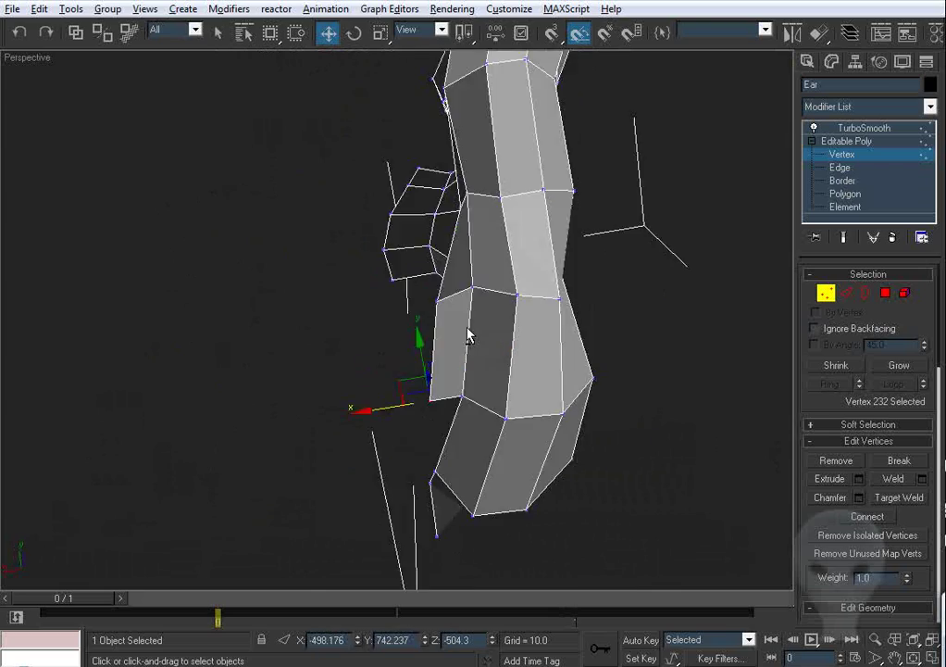
Step: Move the strip's lowest inner vertex to about X -502, Y 752
alt+middle_drag(467, 333, 610, 439)
scroll(610, 439, down, 4)
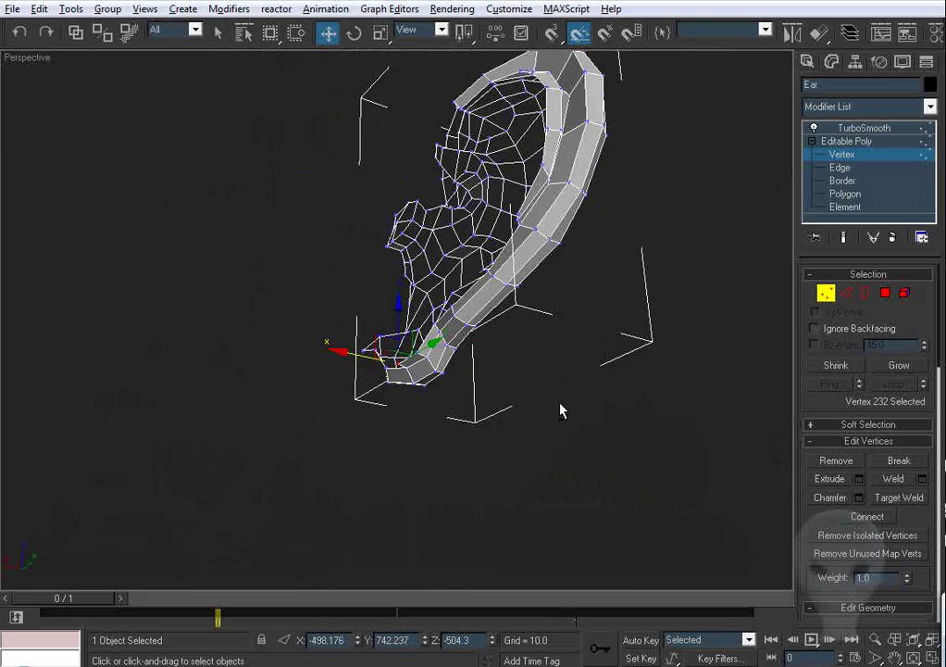
scroll(463, 429, up, 4)
alt+middle_drag(463, 428, 436, 396)
scroll(436, 396, up, 3)
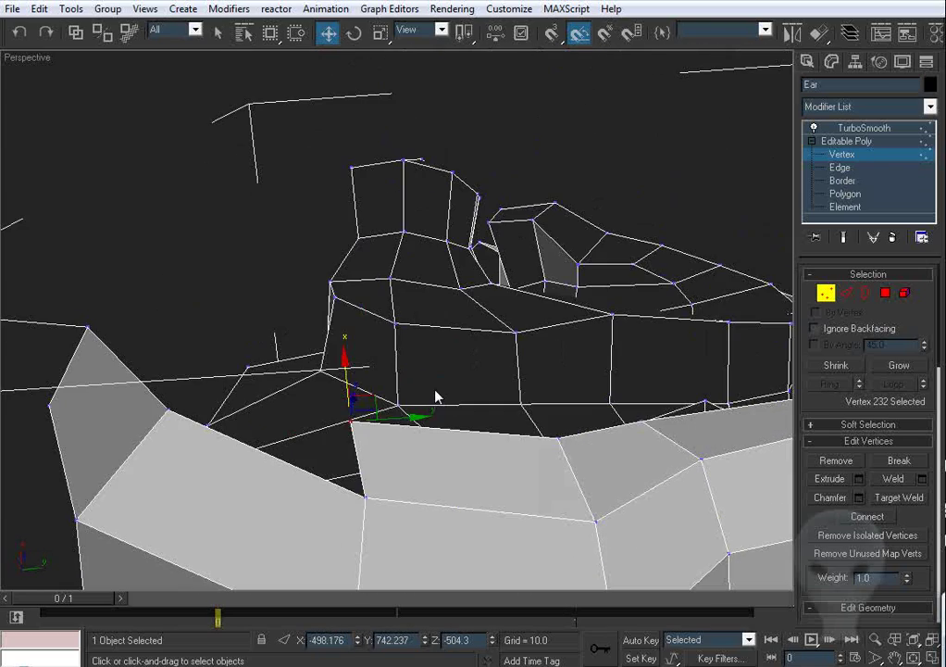
drag(390, 414, 428, 424)
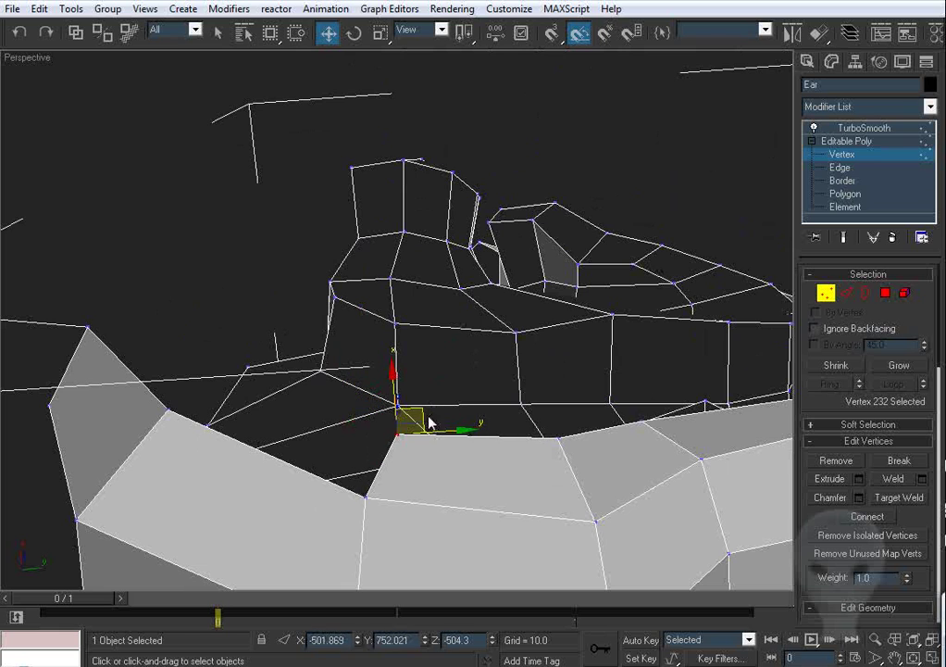
Step: Extend the lobe's two open inner edges inward and target-weld the new side edge to the rim strip's end edge
click(844, 295)
alt+middle_drag(486, 380, 510, 393)
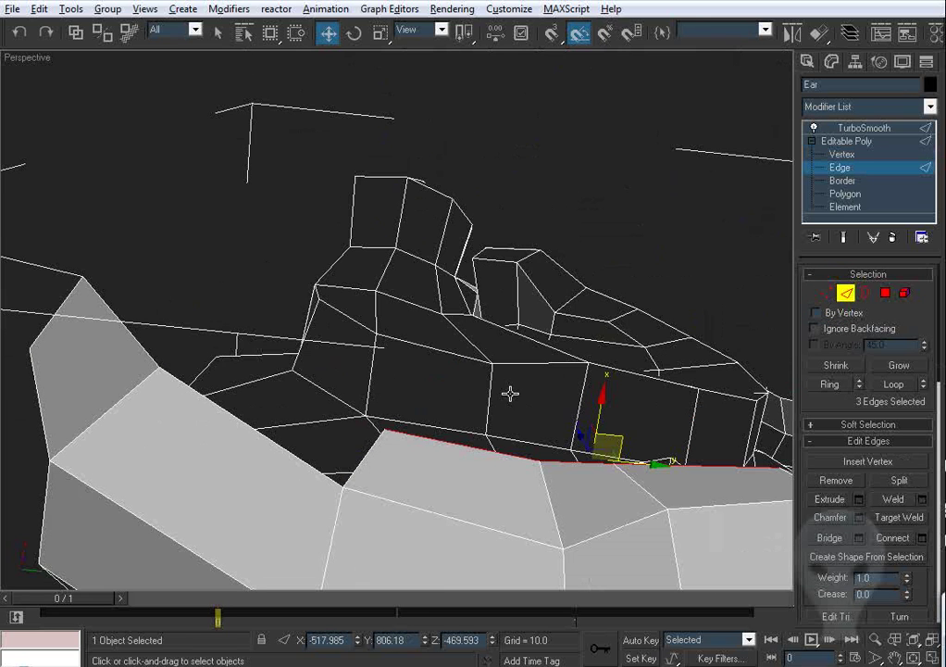
click(256, 428)
ctrl+click(141, 349)
alt+middle_drag(158, 342, 363, 334)
scroll(337, 388, down, 4)
shift+drag(371, 275, 399, 266)
click(902, 515)
alt+middle_drag(442, 461, 363, 414)
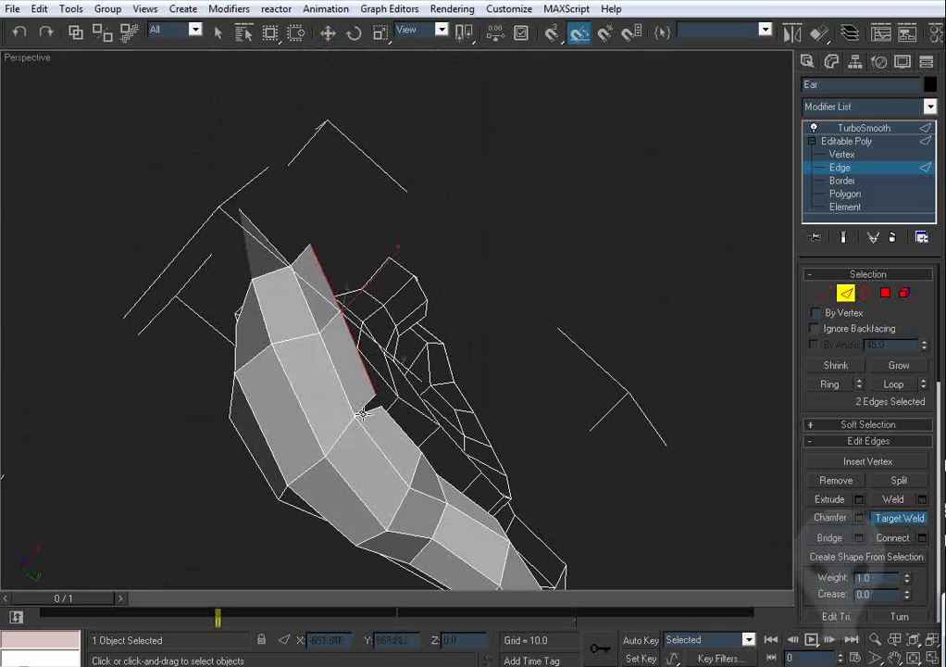
click(374, 412)
Step: Reposition the new lobe strip's inner vertices, bringing its middle one close to the rim near X -491, Y 702, Z -514
click(823, 294)
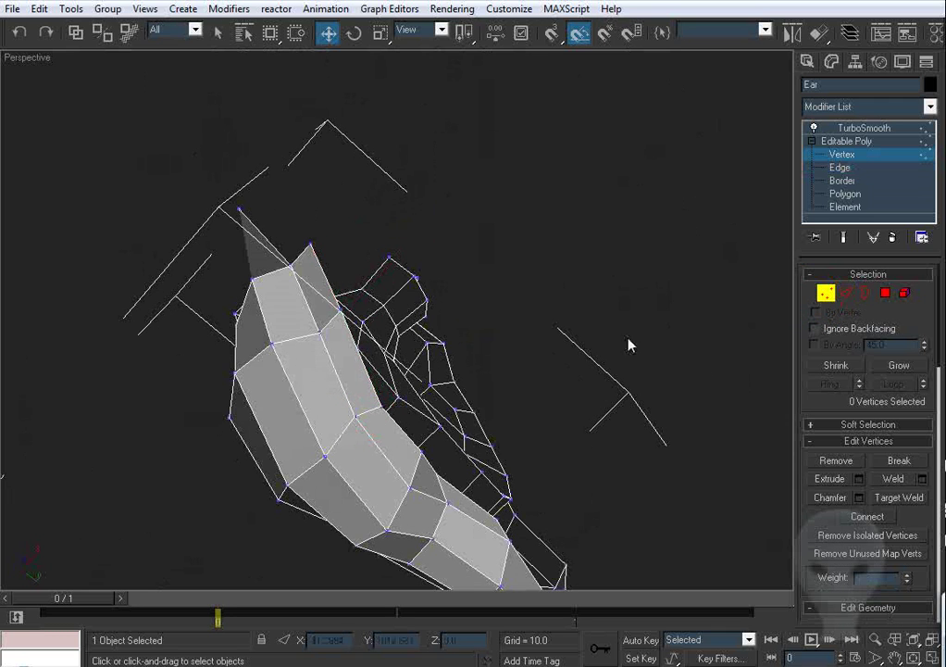
alt+middle_drag(441, 367, 460, 396)
scroll(370, 386, up, 3)
click(359, 390)
drag(428, 382, 430, 425)
alt+middle_drag(491, 467, 410, 358)
drag(411, 254, 369, 257)
alt+middle_drag(368, 258, 346, 352)
alt+middle_drag(347, 352, 381, 350)
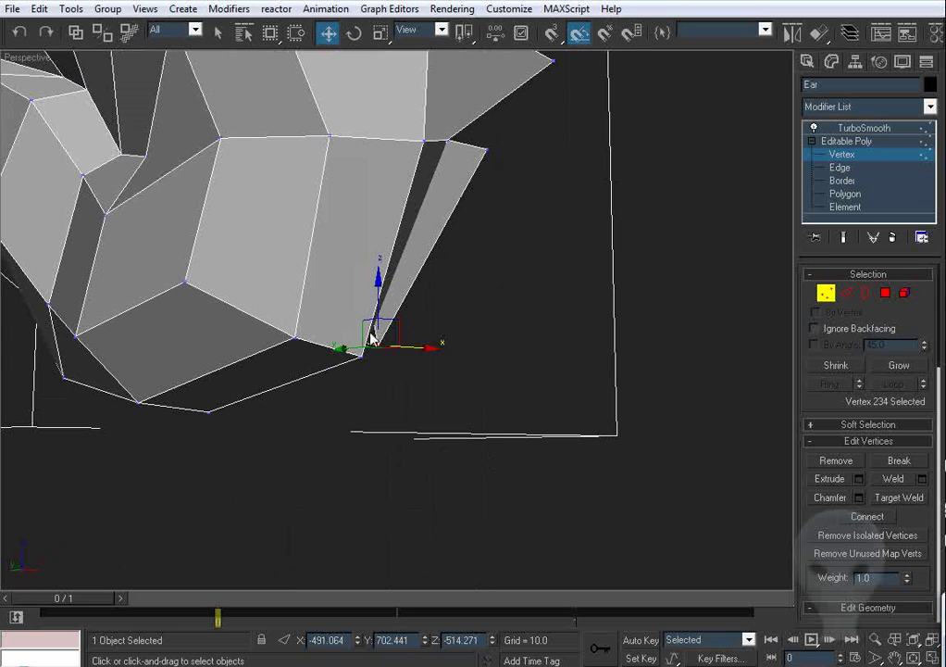
drag(368, 330, 373, 341)
Step: Move the inner vertex where the lobe strip meets the rim strip to about X -508, Z -520
alt+middle_drag(375, 414, 253, 320)
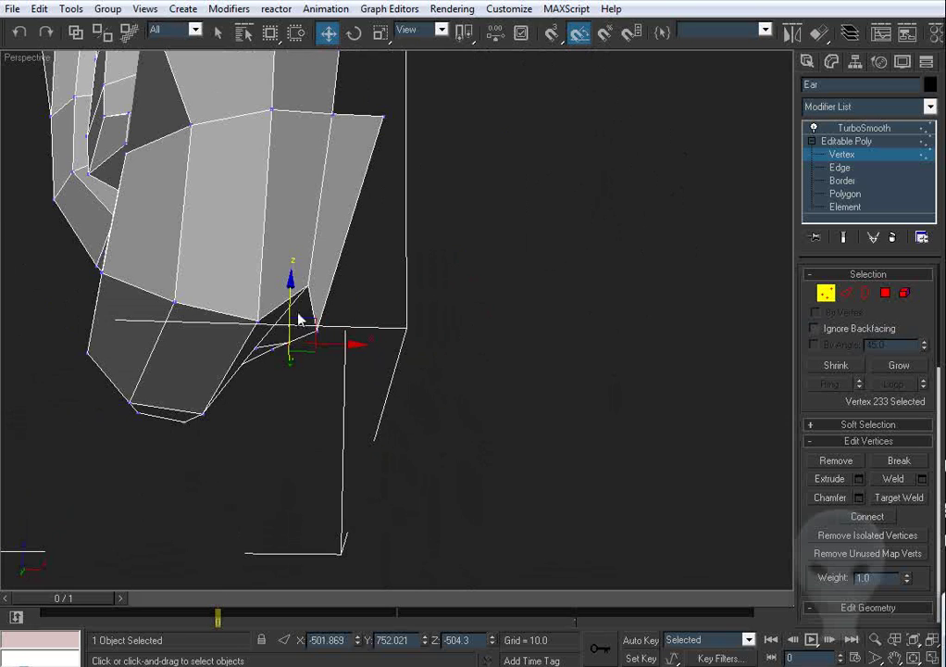
drag(291, 300, 277, 339)
alt+middle_drag(281, 341, 360, 343)
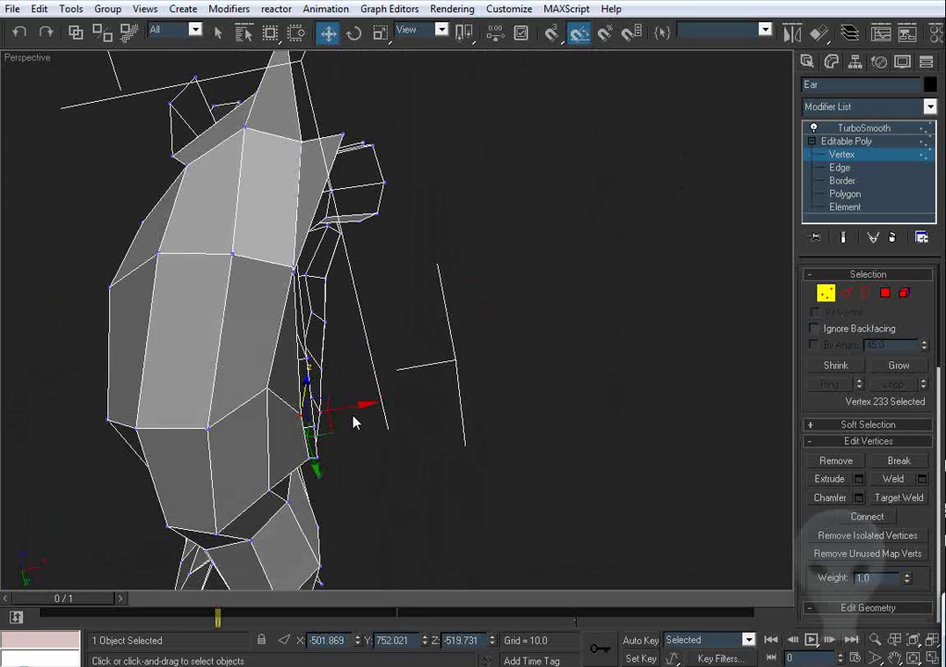
drag(355, 409, 337, 411)
alt+middle_drag(280, 350, 313, 423)
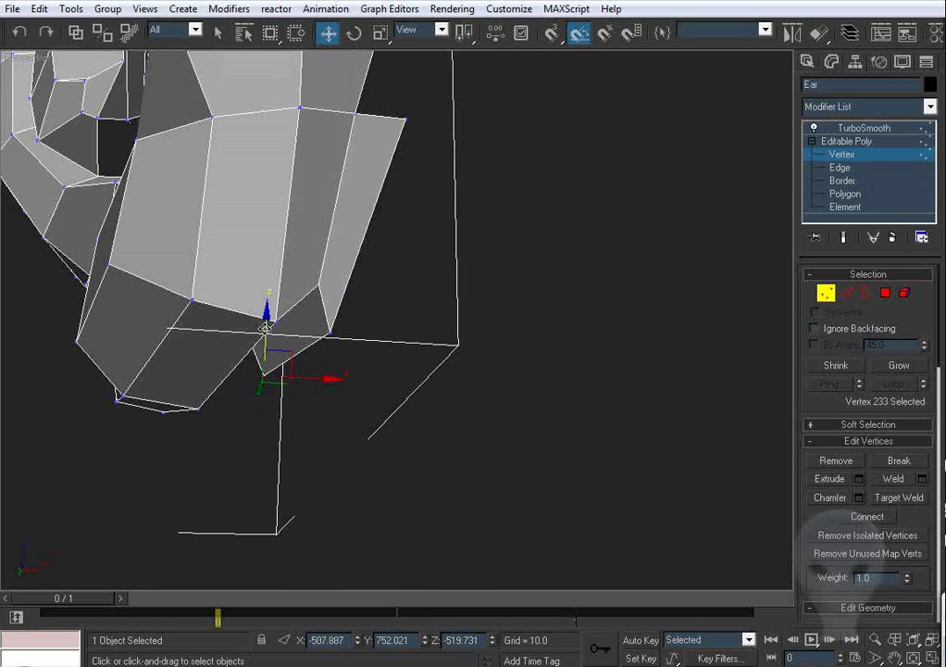
Step: Refine the inner vertices just above the lobe, moving the next one up the rim to about X -516, Y 794, Z -504
alt+middle_drag(266, 327, 323, 298)
drag(319, 303, 307, 297)
alt+middle_drag(306, 296, 428, 264)
drag(431, 235, 424, 262)
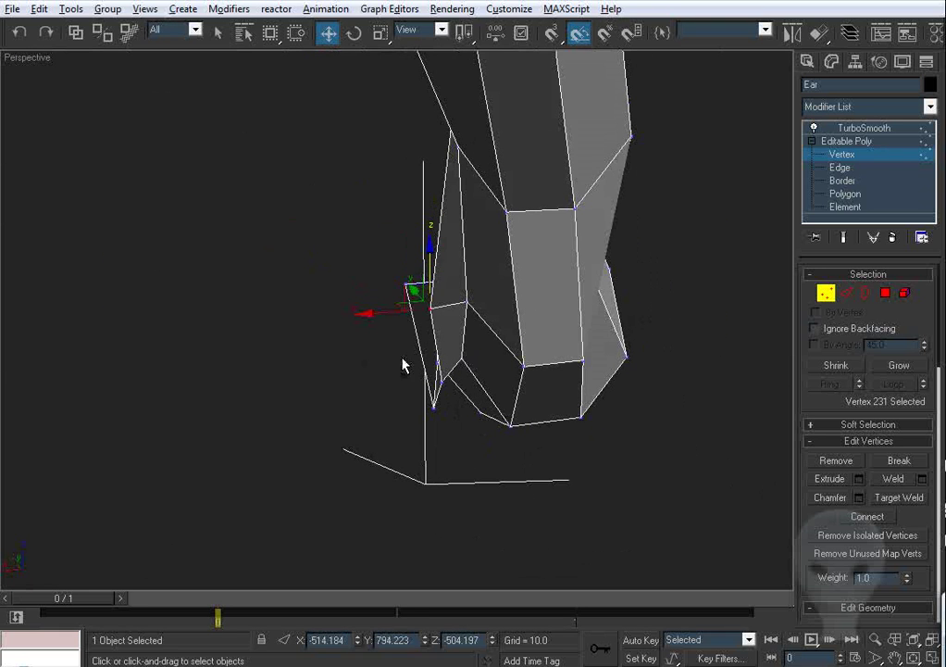
alt+middle_drag(402, 358, 395, 282)
drag(374, 256, 381, 255)
alt+middle_drag(380, 255, 400, 308)
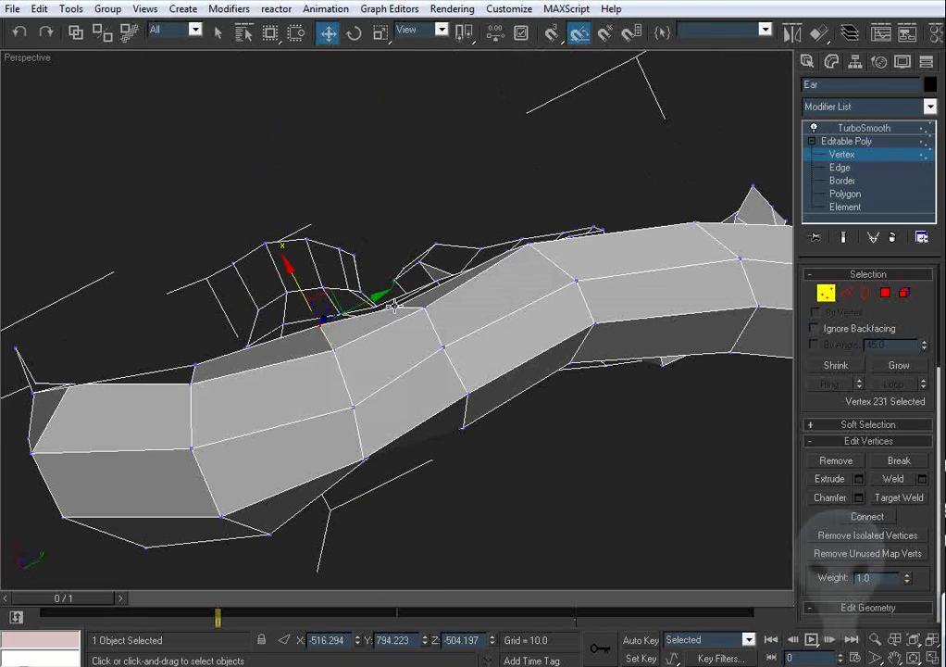
Step: Raise the inner vertex at the strip junction and move the next one below to about Y 824, Z -443
alt+middle_drag(413, 268, 391, 305)
click(506, 276)
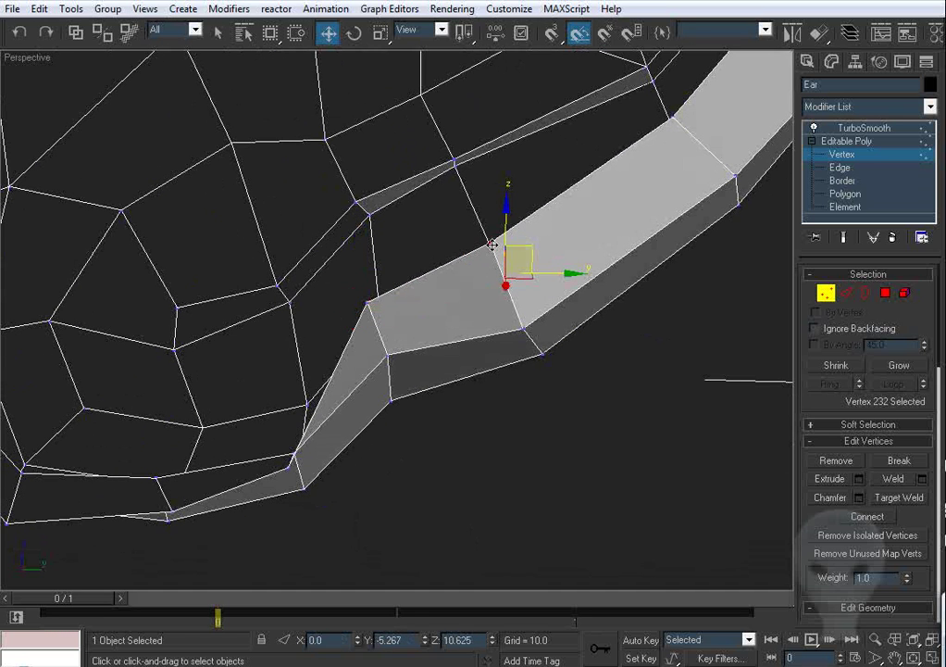
drag(491, 242, 489, 240)
click(365, 304)
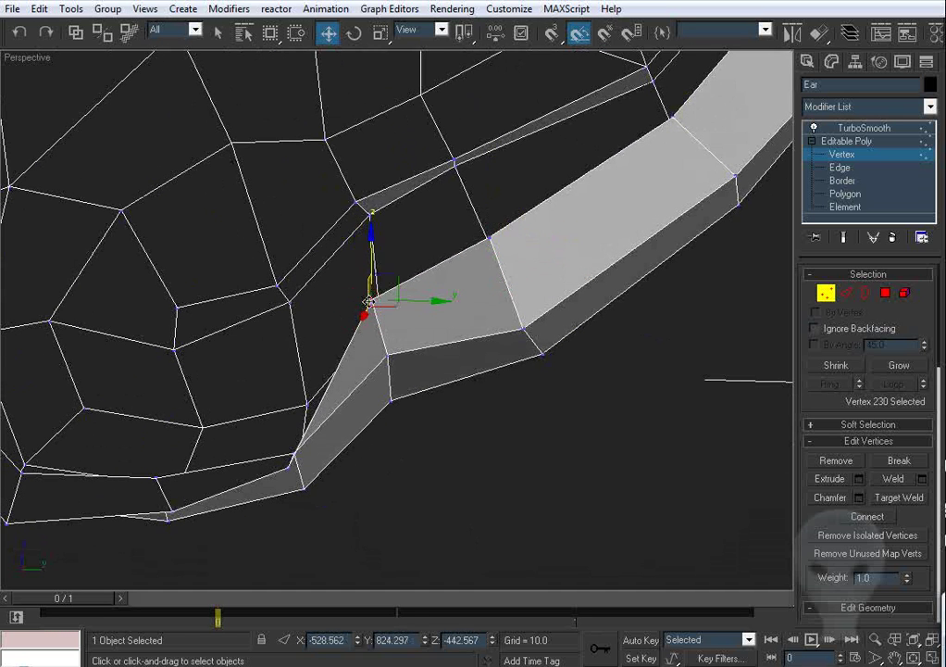
Step: Move the next inner vertex up the rim strip to about X -567, Y 920, Z -363
scroll(454, 232, down, 4)
middle_drag(470, 222, 410, 304)
scroll(455, 342, up, 2)
click(484, 293)
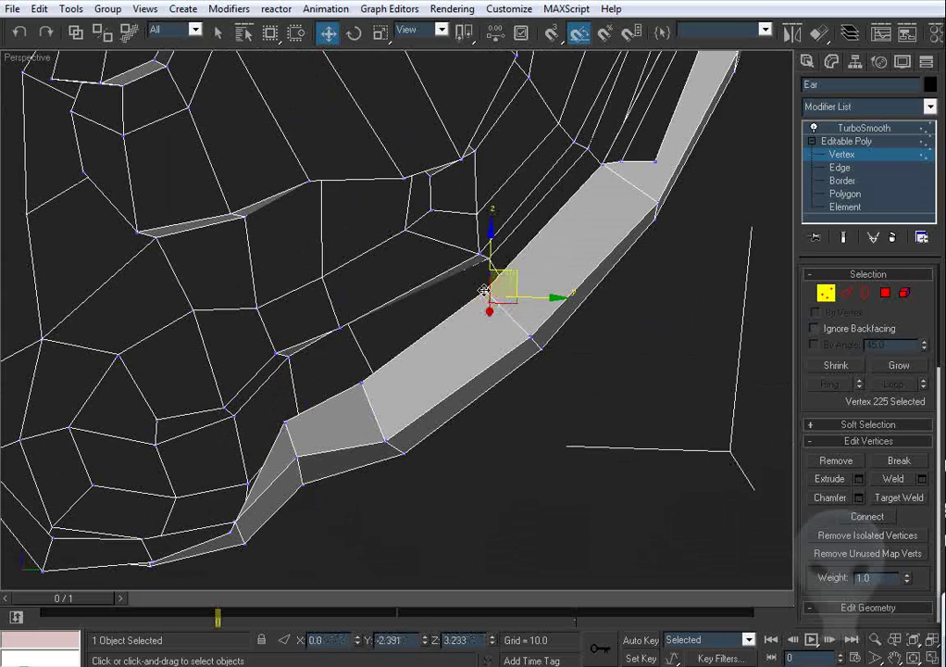
middle_drag(548, 287, 388, 334)
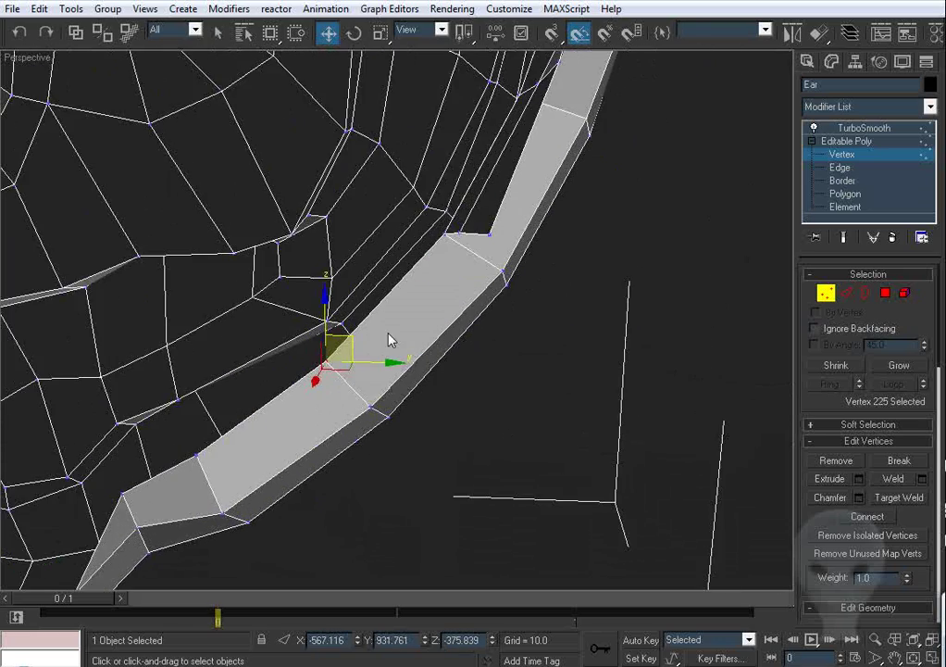
scroll(390, 333, down, 3)
alt+middle_drag(471, 332, 381, 333)
drag(382, 333, 367, 317)
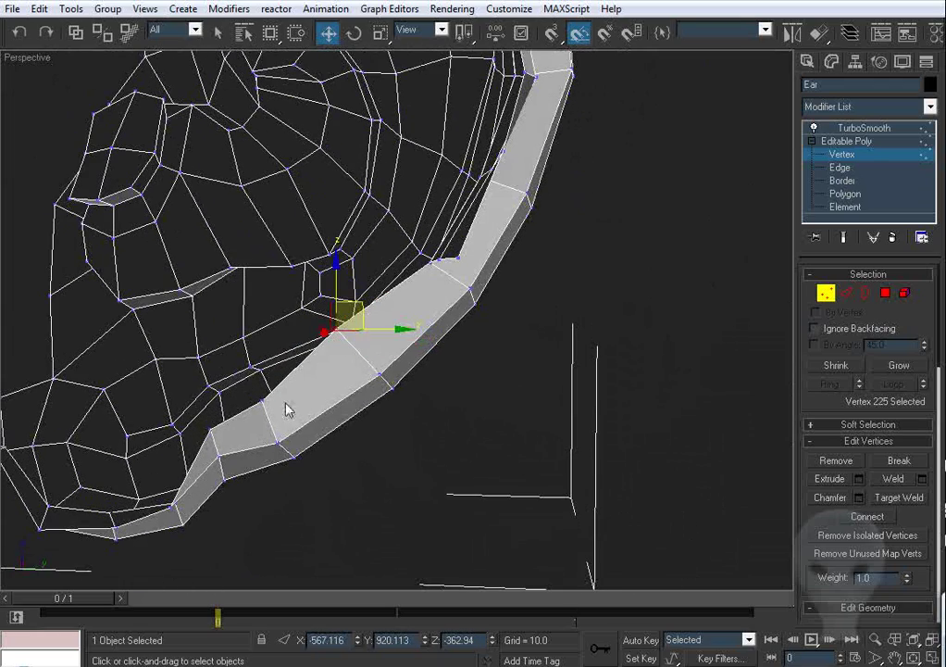
Step: Adjust the junction's inner vertex and shift the one below it to about Y 821, Z -439
click(262, 401)
mouse_move(256, 424)
alt+middle_down()
mouse_move(275, 408)
mouse_move(266, 436)
alt+middle_up()
alt+middle_drag(208, 431, 301, 326)
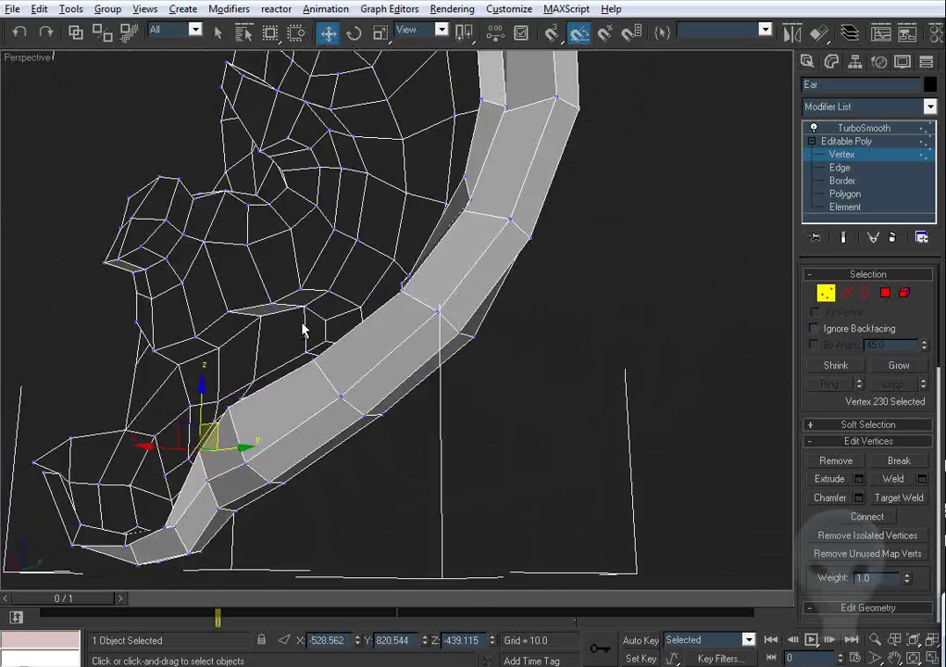
Step: Extend the two open end edges of the rim's back strip down toward the lobe and target-weld the new strip to the adjoining rim edge
scroll(362, 300, up, 2)
alt+middle_drag(361, 300, 564, 237)
click(847, 294)
alt+middle_drag(505, 278, 461, 291)
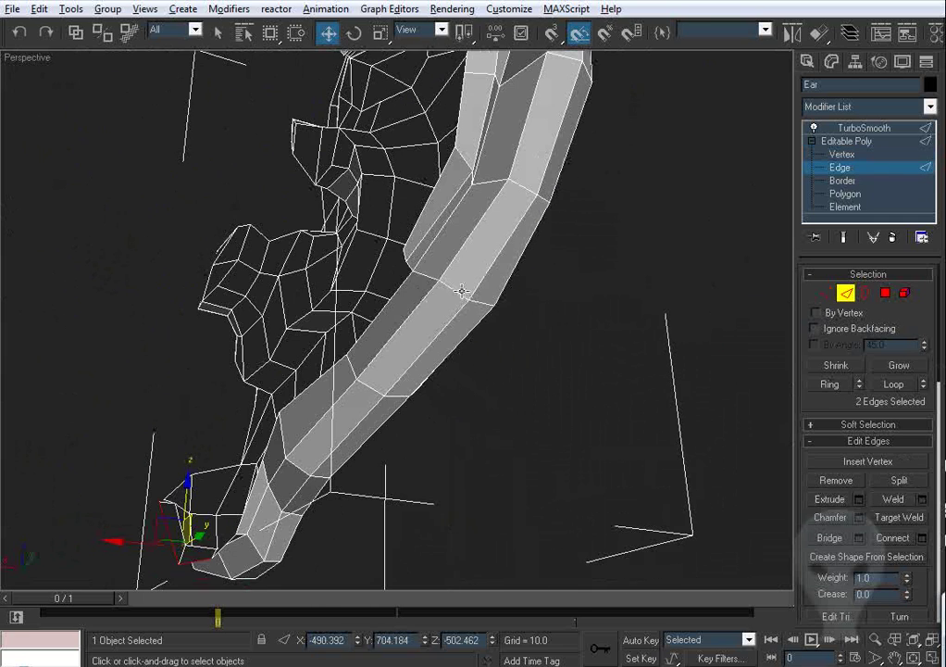
click(405, 263)
ctrl+click(407, 253)
alt+middle_drag(408, 255, 421, 327)
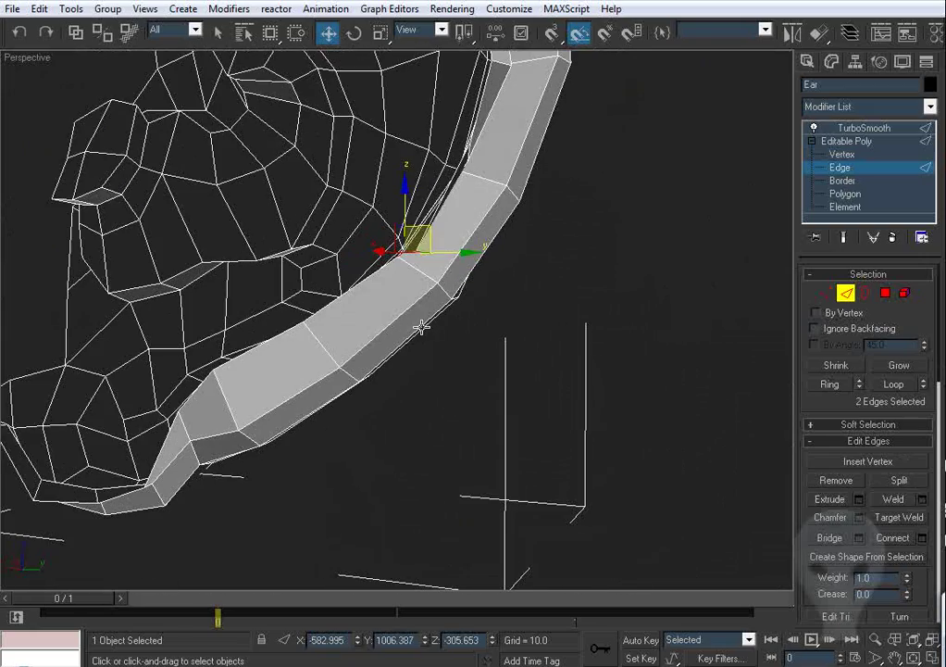
alt+middle_drag(401, 340, 376, 406)
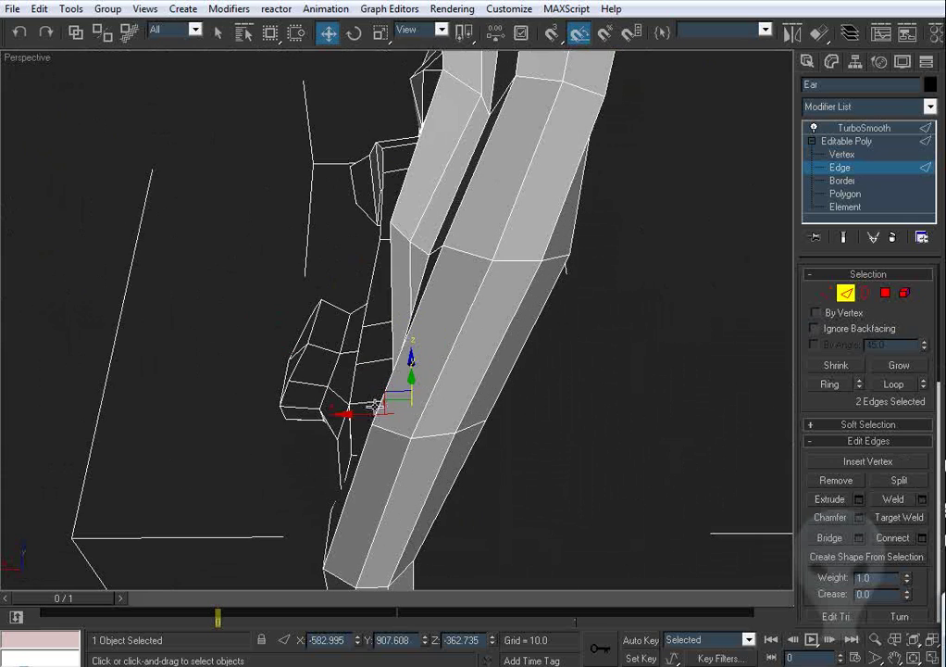
drag(374, 406, 298, 419)
alt+middle_drag(285, 417, 384, 399)
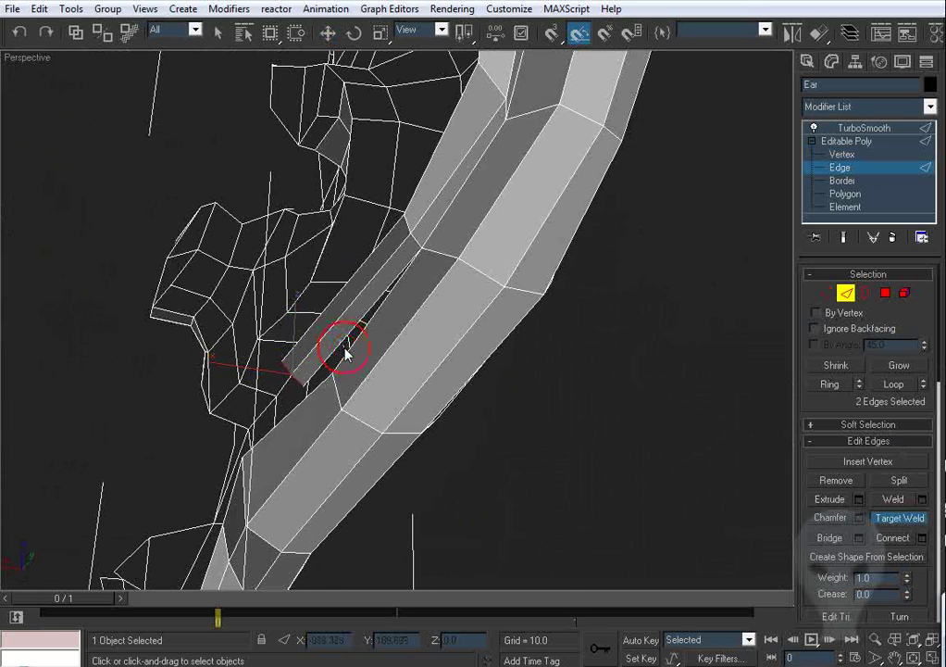
drag(344, 348, 350, 351)
Step: Select the two free vertices at the new strip's lower end and move them to about X -539, Y 936, Z -371
click(822, 292)
alt+middle_drag(656, 345, 261, 322)
right_click(260, 321)
click(323, 268)
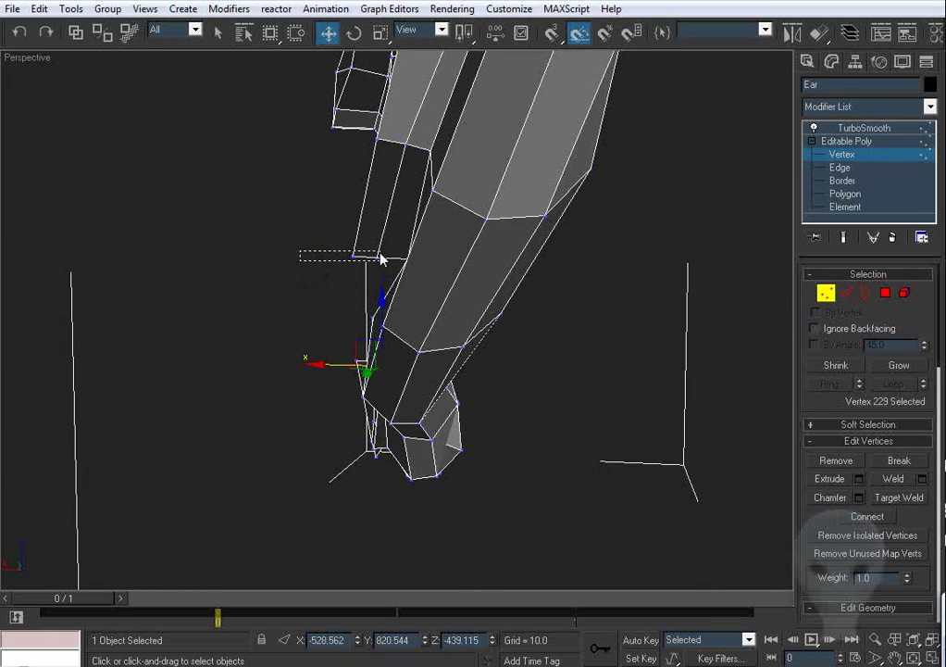
drag(380, 261, 381, 260)
alt+middle_drag(237, 269, 344, 263)
alt+middle_drag(292, 245, 324, 249)
drag(307, 234, 348, 253)
alt+middle_drag(448, 326, 446, 370)
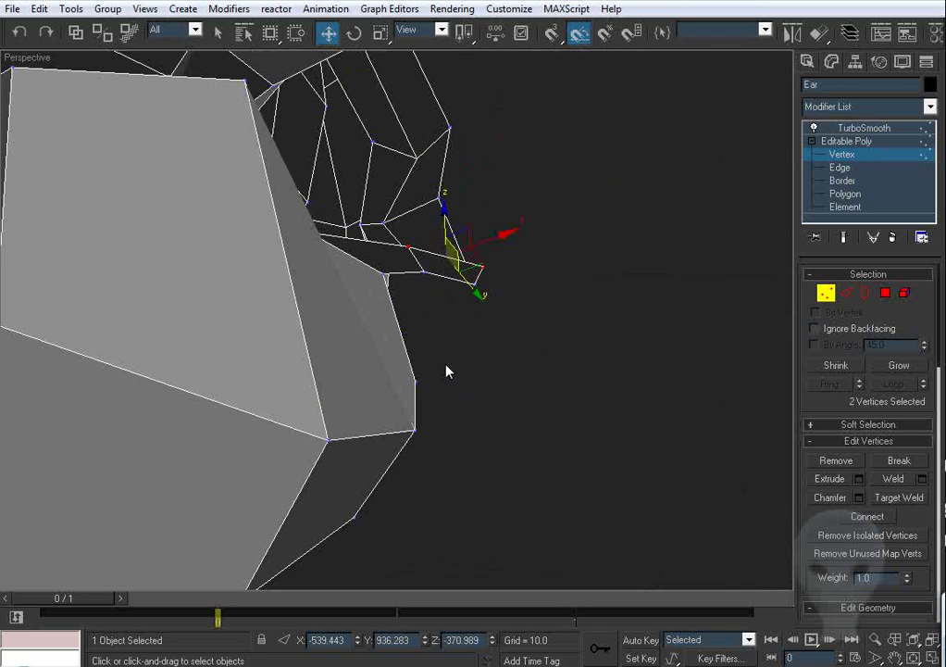
Step: Move the middle vertex at the new strip's upper joint to about X -586, Y 1005, Z -314
alt+middle_drag(468, 271, 619, 241)
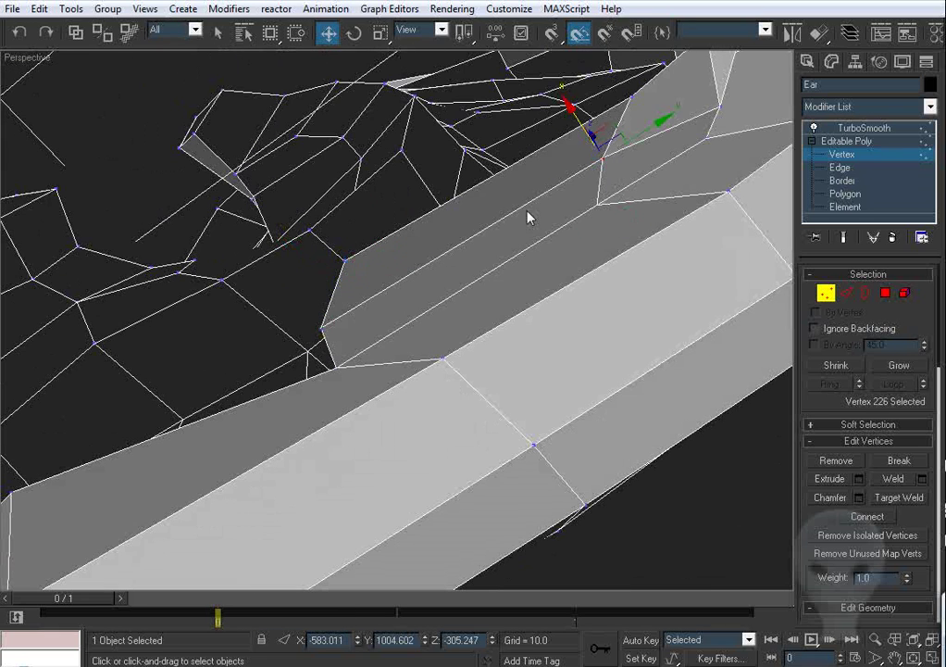
alt+middle_drag(527, 217, 553, 307)
alt+middle_drag(474, 245, 367, 277)
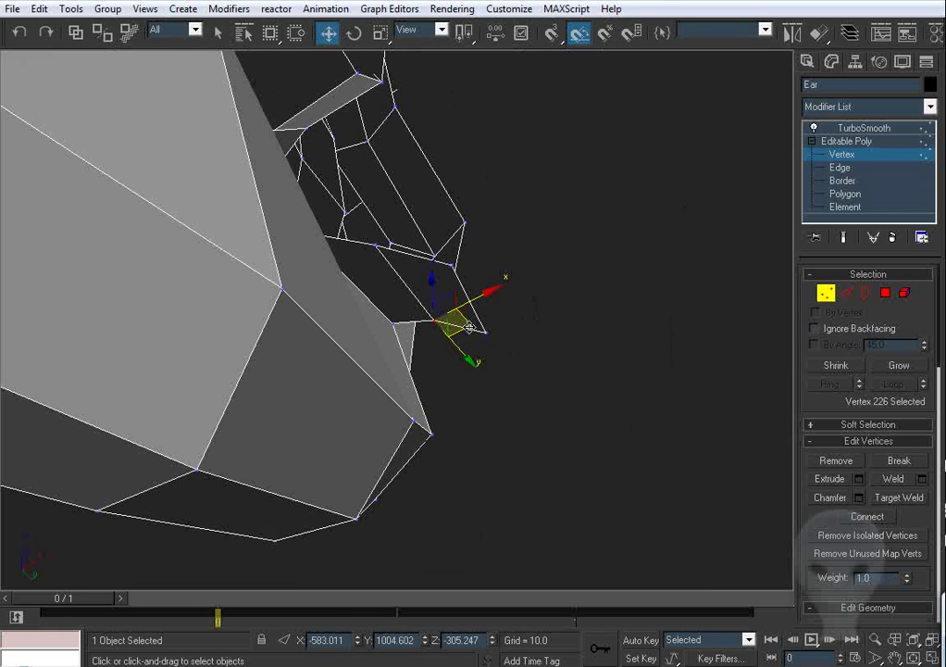
drag(442, 309, 447, 312)
alt+middle_drag(449, 310, 380, 278)
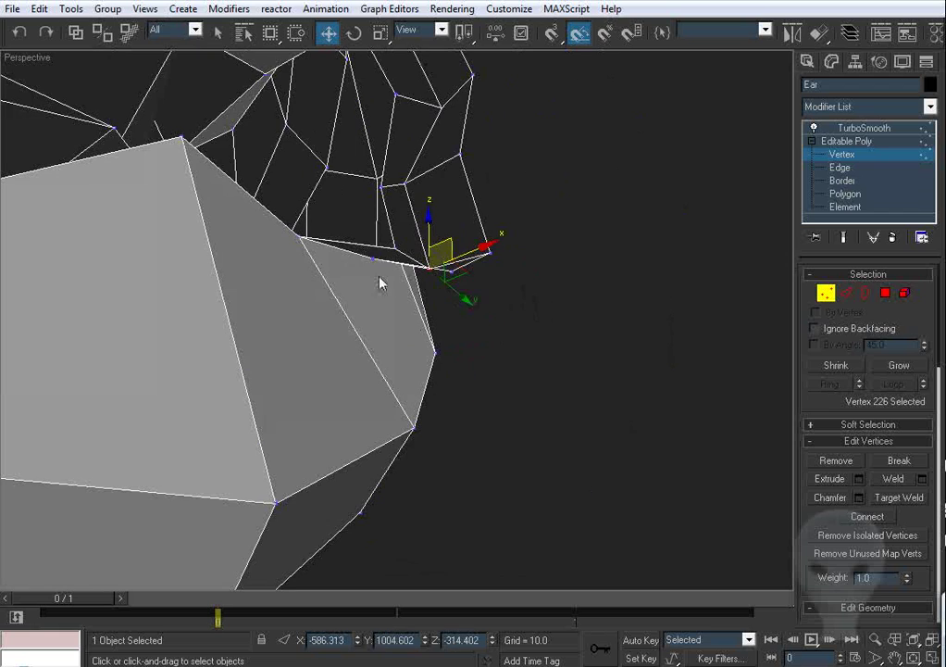
Step: Reposition the neighbouring vertices at the back strip's upper joint to even out the fold
drag(372, 260, 375, 286)
alt+middle_drag(376, 286, 447, 305)
alt+middle_drag(384, 241, 444, 291)
click(434, 264)
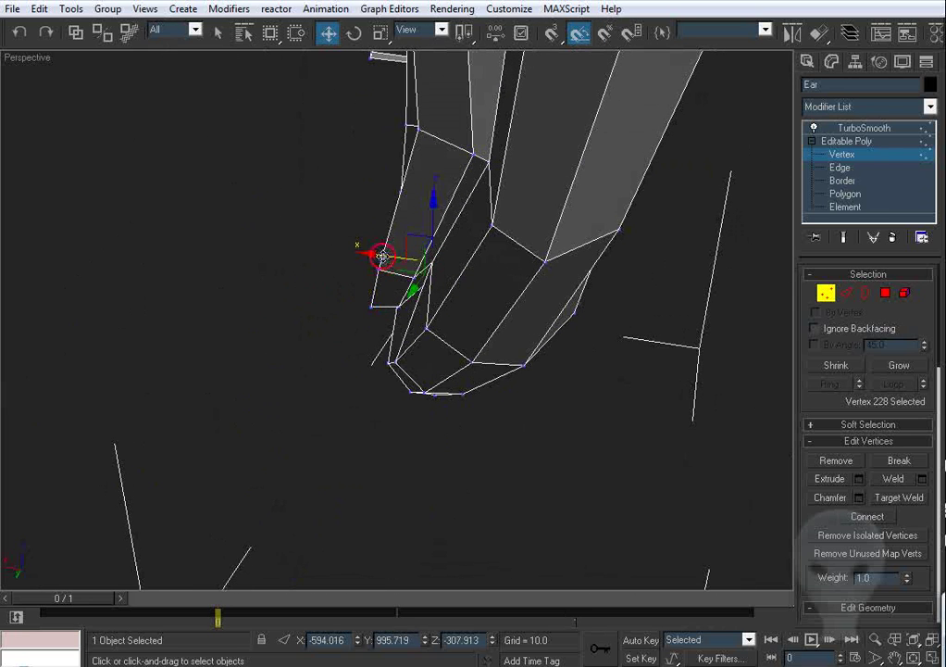
Step: Move the next vertex up the strip to about X -636, Y 1036, Z -233 and the rim's lower inner vertex to X -544, Y 855, Z -403
drag(498, 160, 498, 161)
scroll(486, 199, down, 3)
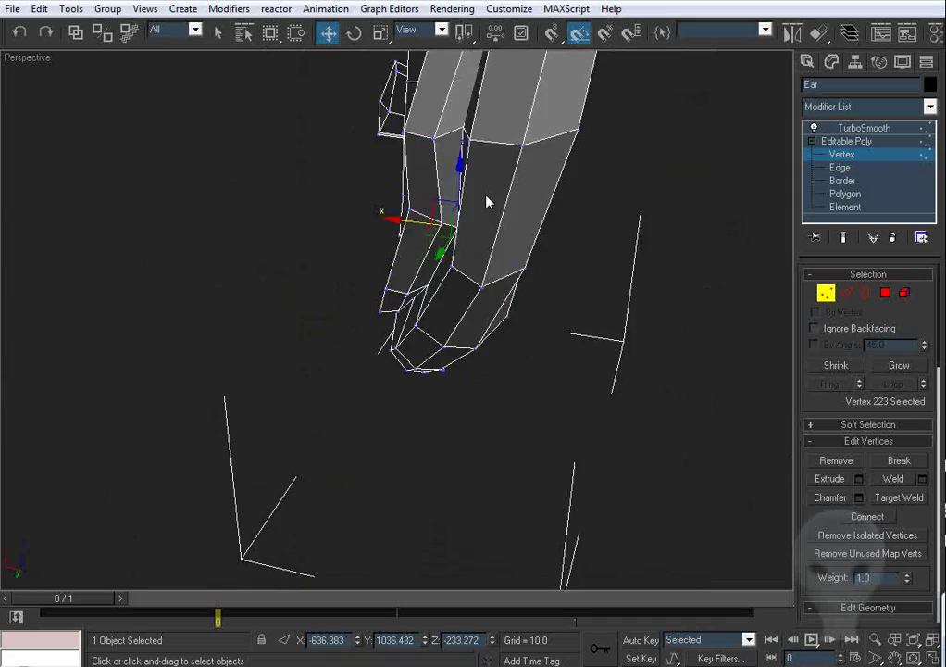
alt+middle_drag(486, 203, 455, 280)
scroll(507, 192, down, 3)
scroll(504, 300, up, 4)
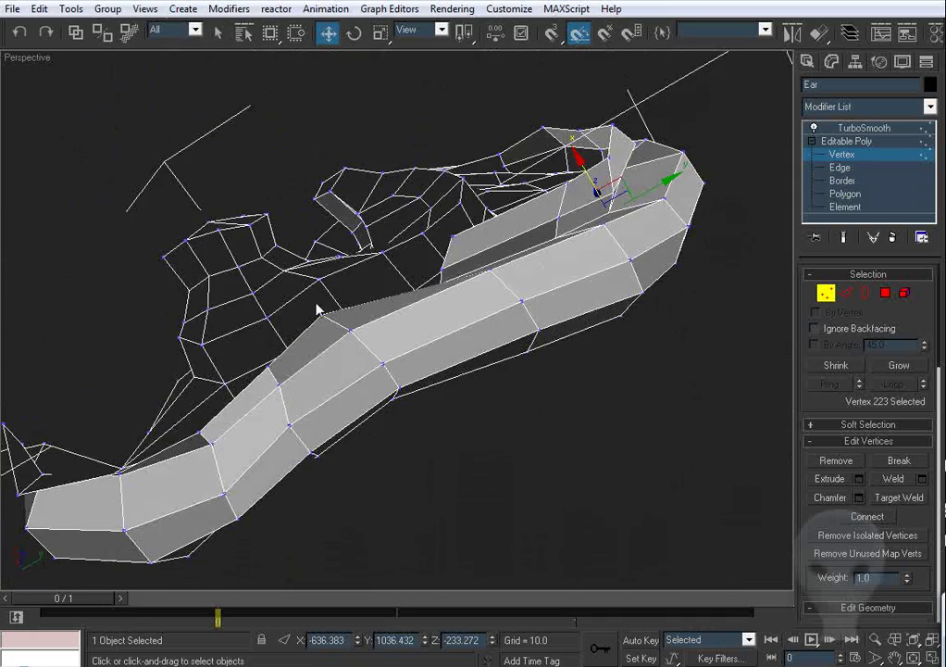
drag(294, 285, 304, 299)
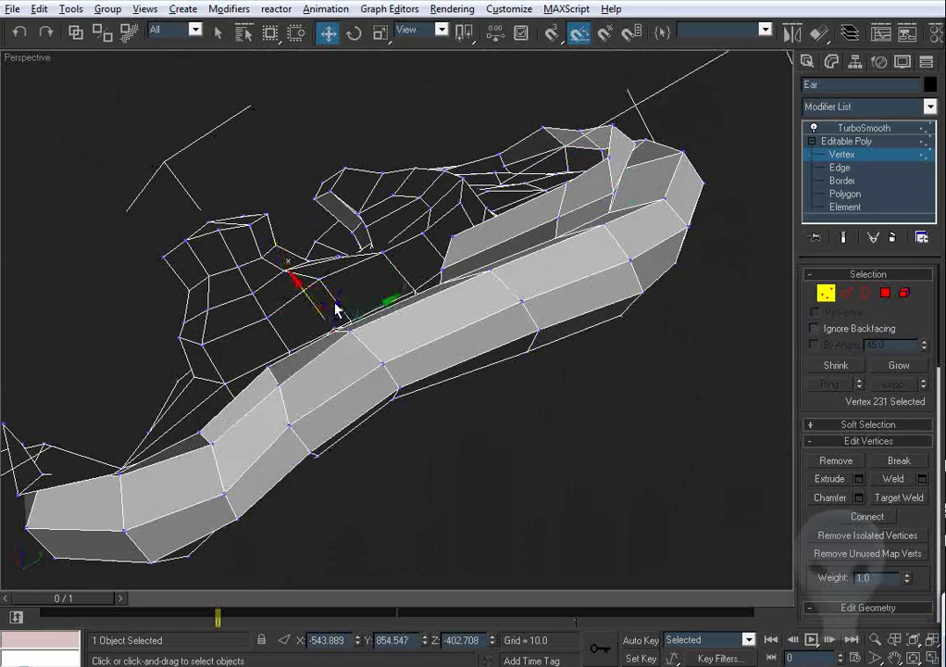
alt+middle_drag(335, 304, 359, 343)
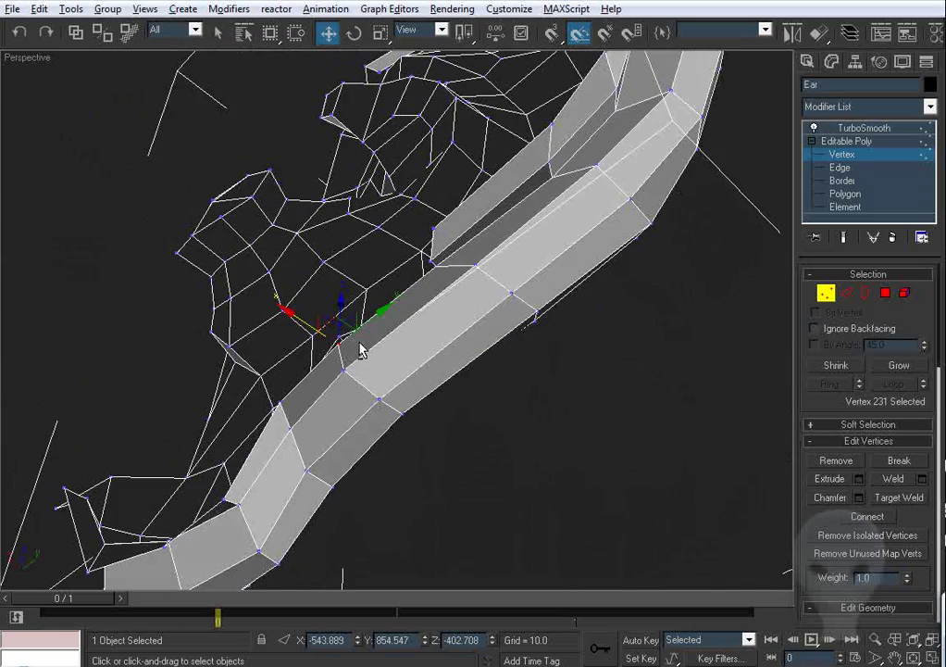
Step: Extend the open edge at the lobe's inner end into a new polygon and target-weld its side to the neighbouring edge
click(847, 296)
alt+middle_drag(548, 274, 335, 350)
alt+middle_drag(403, 311, 502, 288)
click(475, 294)
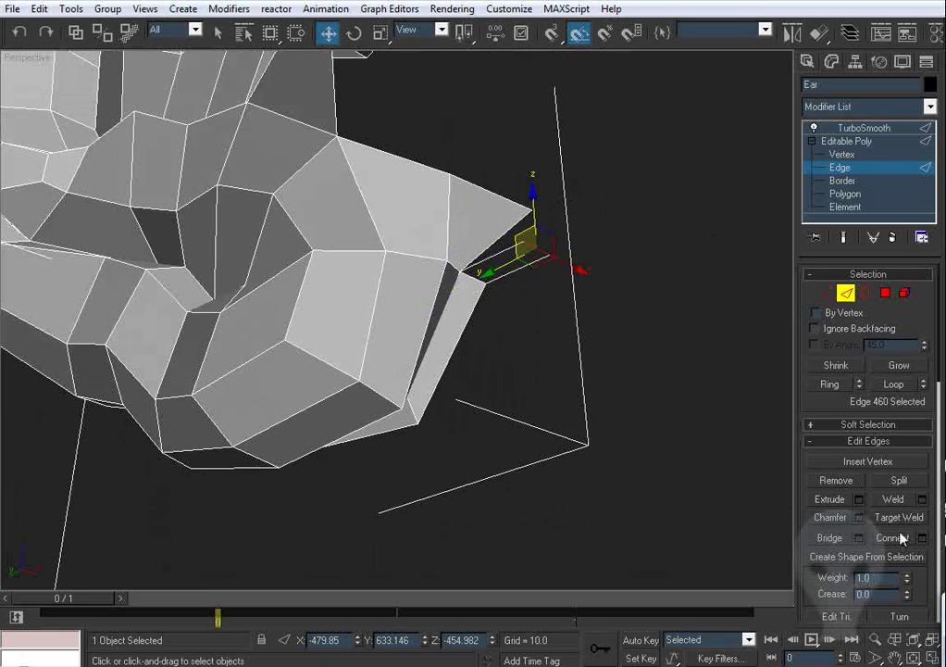
click(822, 500)
click(493, 247)
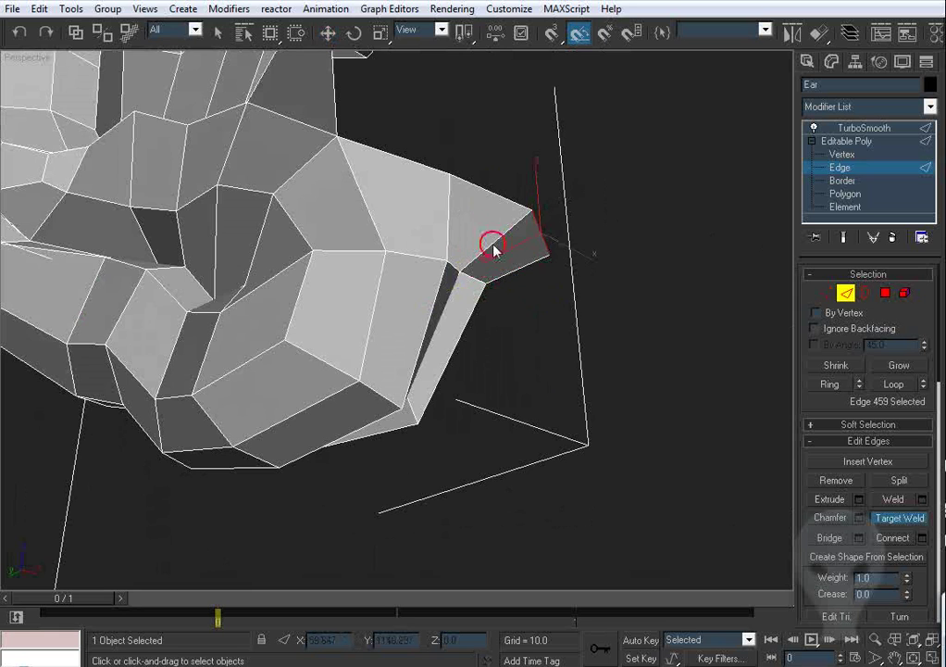
key(w)
Step: Reshape the new lobe polygon in the Left view by moving its outer vertices, placing the upper one at about Y 631, Z -437
click(827, 294)
drag(589, 258, 531, 239)
key(l)
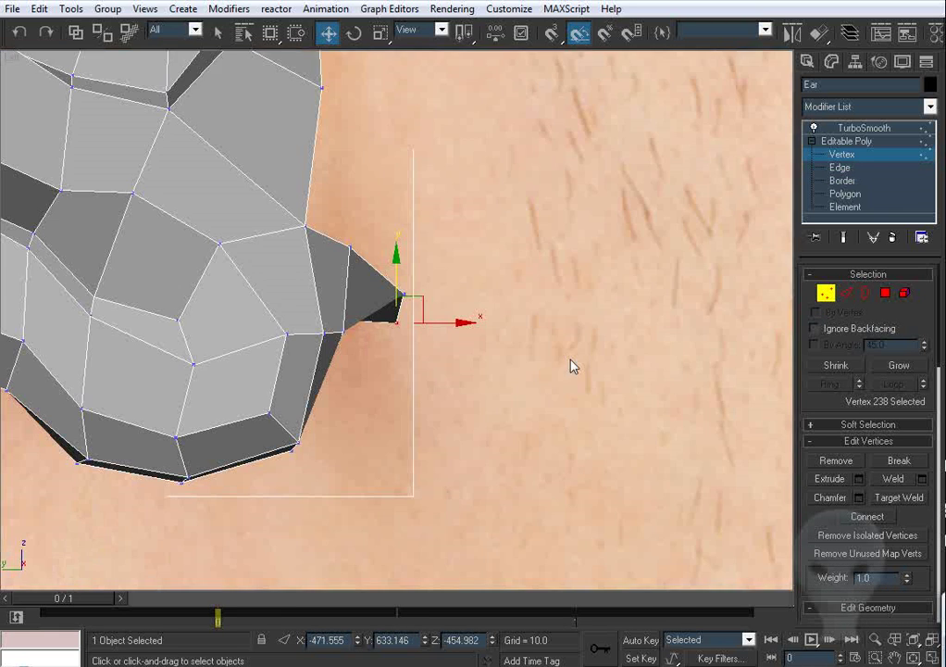
middle_drag(458, 407, 470, 385)
drag(440, 335, 442, 335)
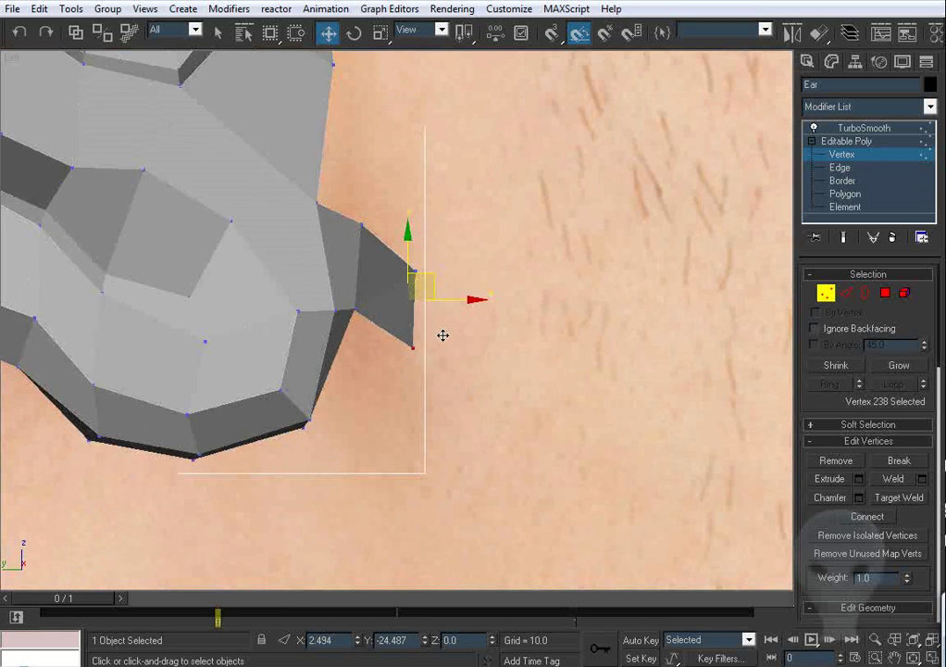
click(453, 269)
click(412, 267)
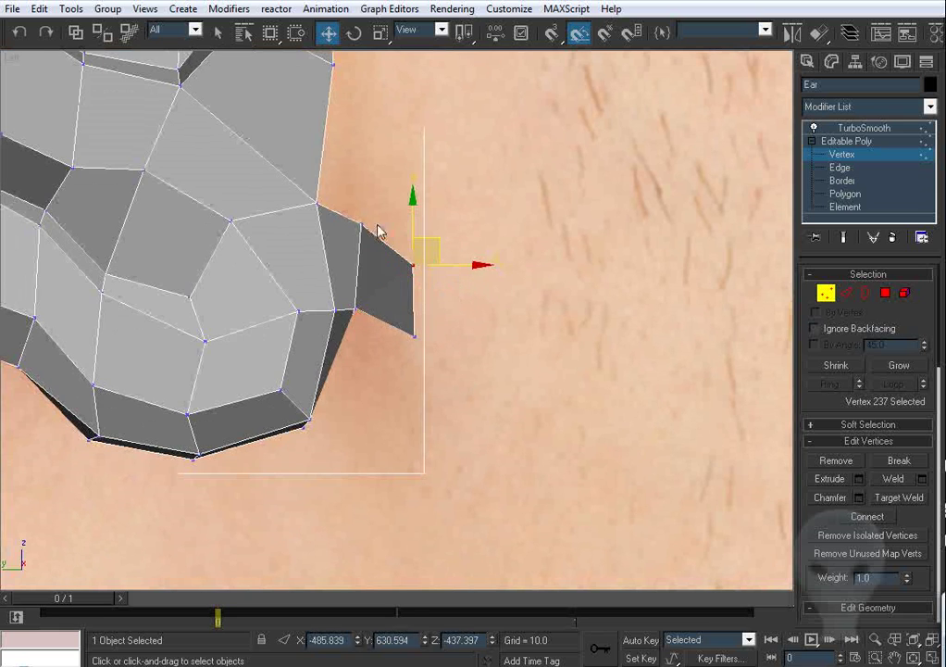
mouse_move(362, 225)
mouse_down()
mouse_move(416, 277)
mouse_move(410, 320)
mouse_move(379, 320)
mouse_move(384, 335)
mouse_move(393, 312)
mouse_move(461, 331)
mouse_move(382, 325)
mouse_move(340, 358)
mouse_move(414, 373)
mouse_up()
Step: Lower the rear inner vertex of the new lobe polygon to about X -472, Y 671, Z -467
key(p)
key(ctrl+r)
key(.)
scroll(380, 321, down, 5)
right_click(415, 374)
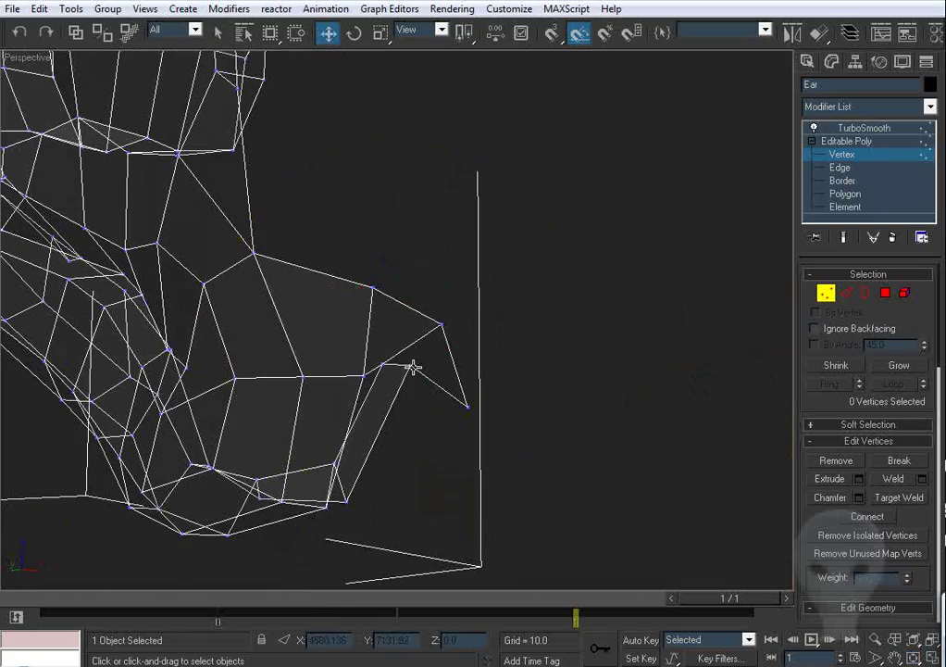
drag(407, 304, 409, 321)
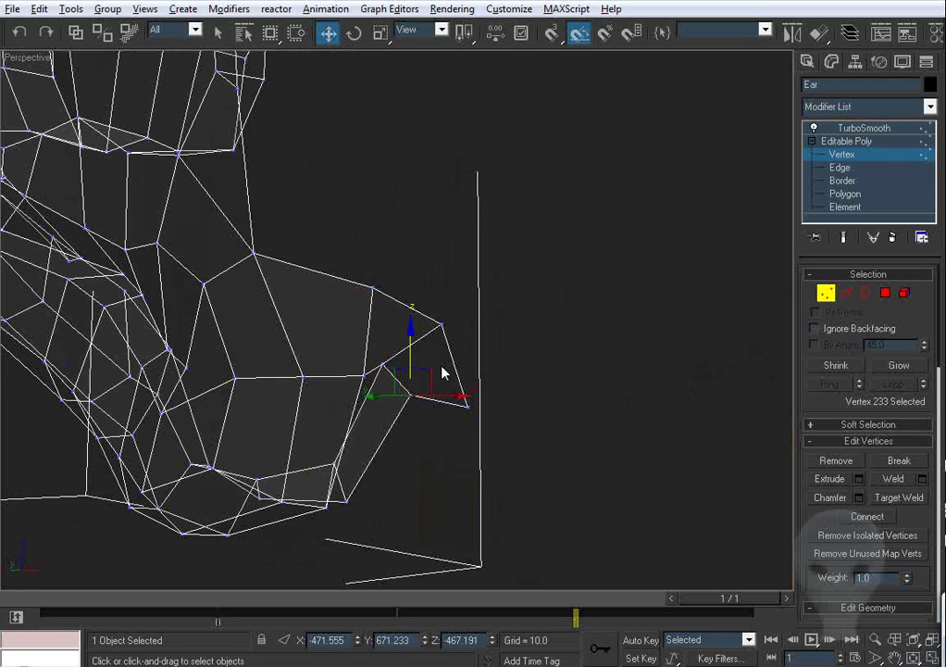
key(comma)
mouse_move(470, 415)
middle_down()
mouse_move(463, 370)
mouse_move(494, 371)
mouse_move(478, 383)
mouse_move(405, 354)
mouse_move(447, 377)
mouse_move(407, 337)
mouse_move(471, 376)
middle_up()
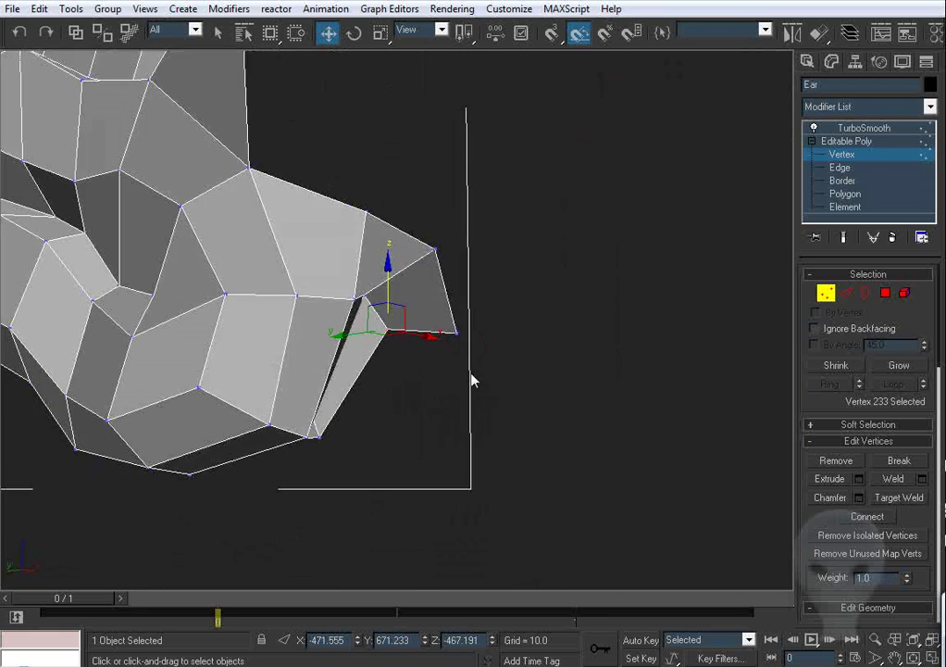
Step: Raise the inner fold vertex at the rim strip's upper junction to about X -635, Y 1047, Z -209
scroll(355, 361, down, 2)
scroll(355, 361, down, 4)
alt+middle_drag(355, 361, 400, 305)
scroll(414, 412, up, 4)
scroll(400, 302, up, 4)
click(417, 353)
scroll(387, 370, up, 5)
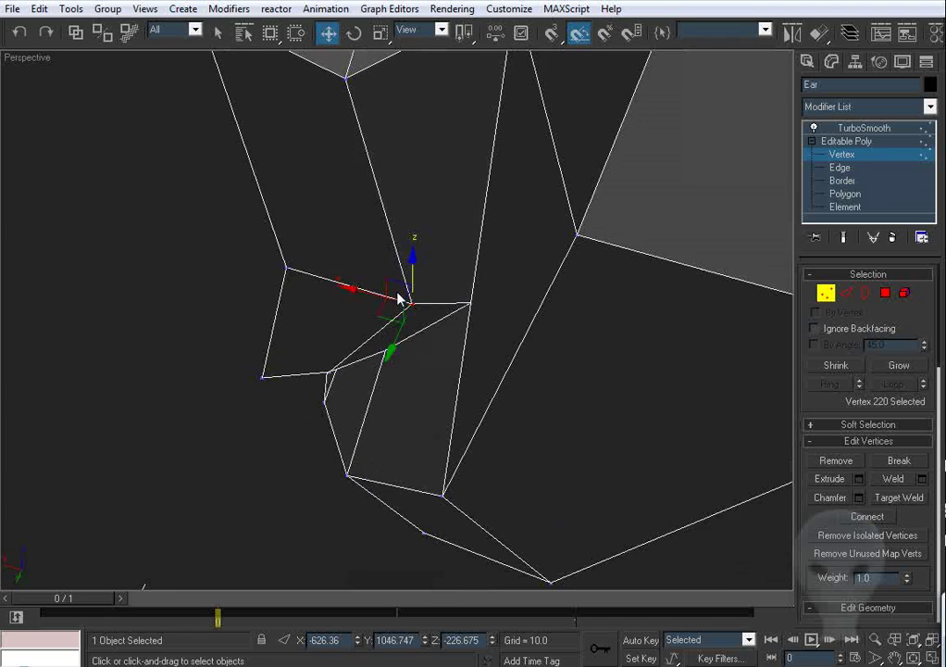
drag(395, 282, 443, 231)
Step: Refine the same fold vertex's position beside the rim, bringing it to about X -631, Y 1025, Z -227
scroll(441, 233, down, 4)
alt+middle_drag(439, 243, 425, 266)
scroll(424, 264, up, 4)
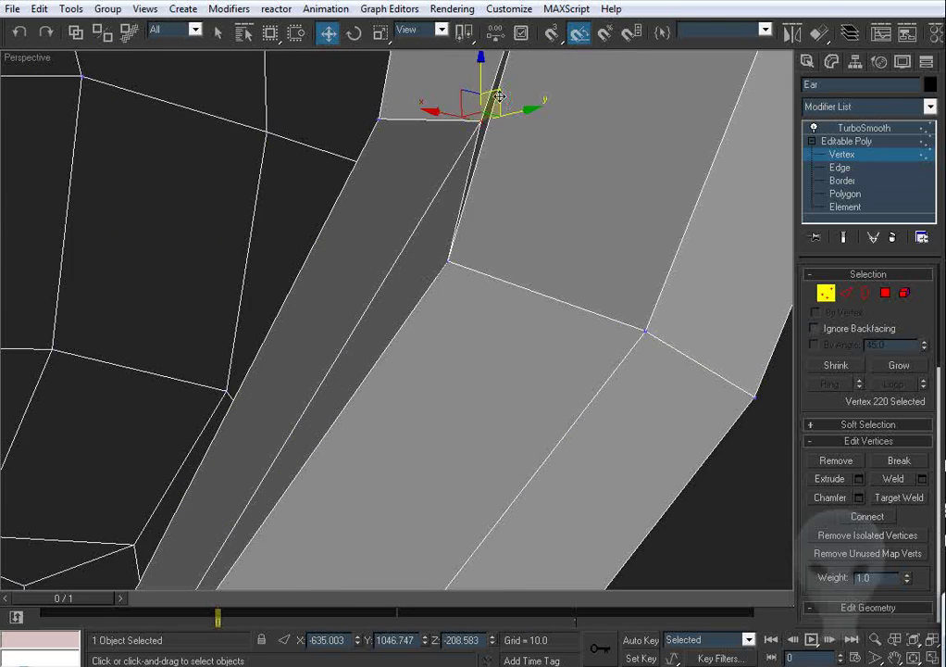
drag(499, 96, 422, 207)
mouse_move(404, 206)
alt+middle_down()
mouse_move(422, 202)
mouse_move(414, 199)
alt+middle_up()
drag(345, 227, 321, 225)
mouse_move(415, 243)
alt+middle_down()
mouse_move(453, 258)
mouse_move(462, 226)
mouse_move(418, 259)
alt+middle_up()
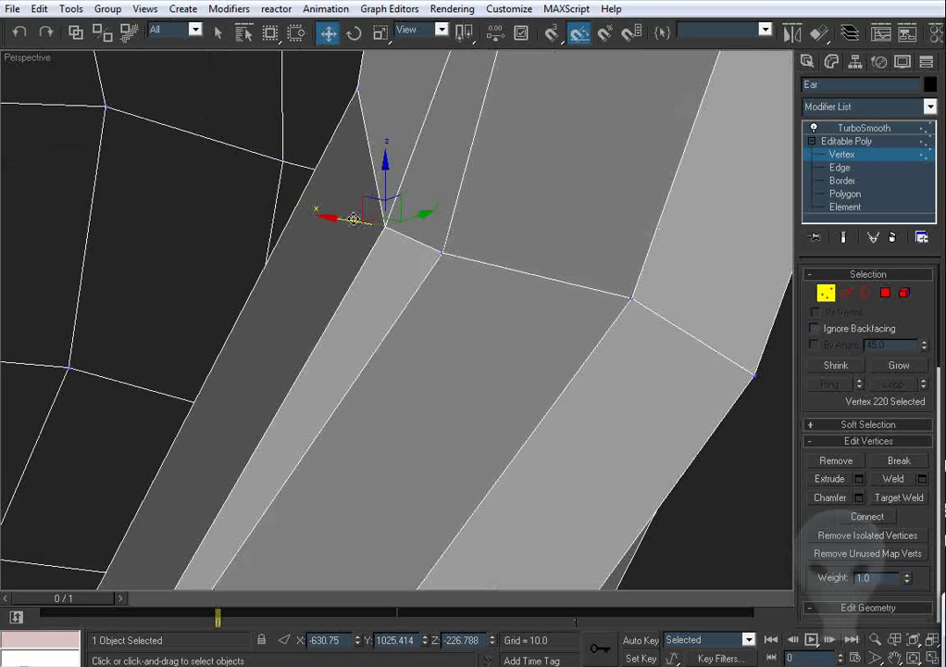
drag(344, 220, 348, 221)
Step: Nudge the adjacent vertex of the upper fold junction slightly sideways to smooth the strip
scroll(426, 295, down, 4)
alt+middle_drag(426, 298, 419, 252)
scroll(419, 252, up, 4)
alt+middle_drag(419, 252, 437, 175)
click(480, 146)
drag(420, 157, 414, 158)
scroll(414, 167, down, 2)
Step: Move the inner vertex at the next junction down the fold to about X -586, Y 998, Z -297
alt+middle_drag(446, 276, 397, 329)
alt+middle_drag(364, 295, 380, 268)
drag(350, 292, 329, 236)
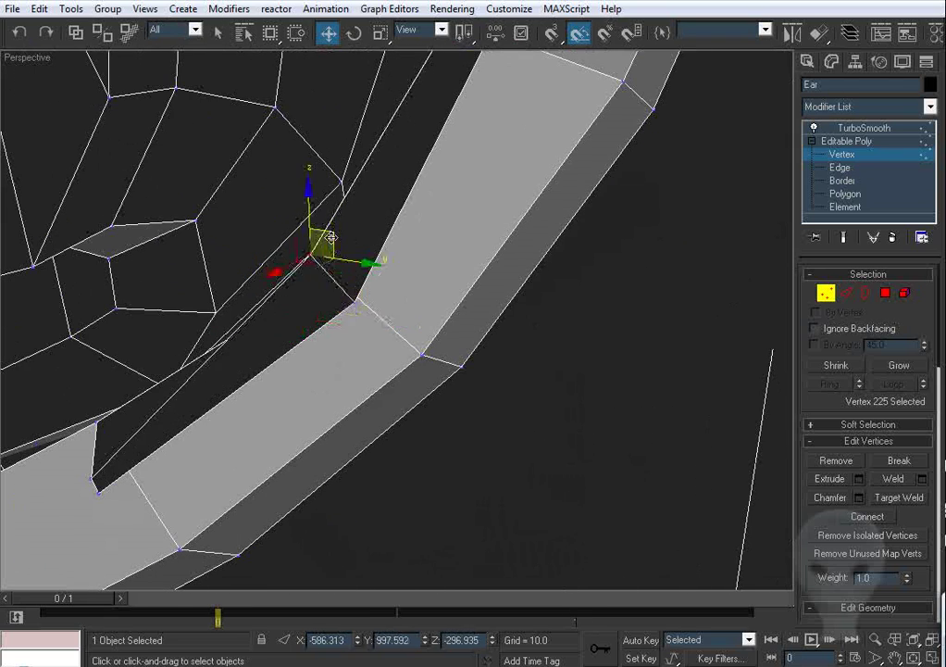
Step: Move the junction's outer strip vertex to about X -599, Y 996, Z -306 and nudge the adjoining rim vertex along X
alt+middle_drag(329, 236, 373, 285)
drag(367, 280, 397, 307)
alt+middle_drag(398, 307, 422, 342)
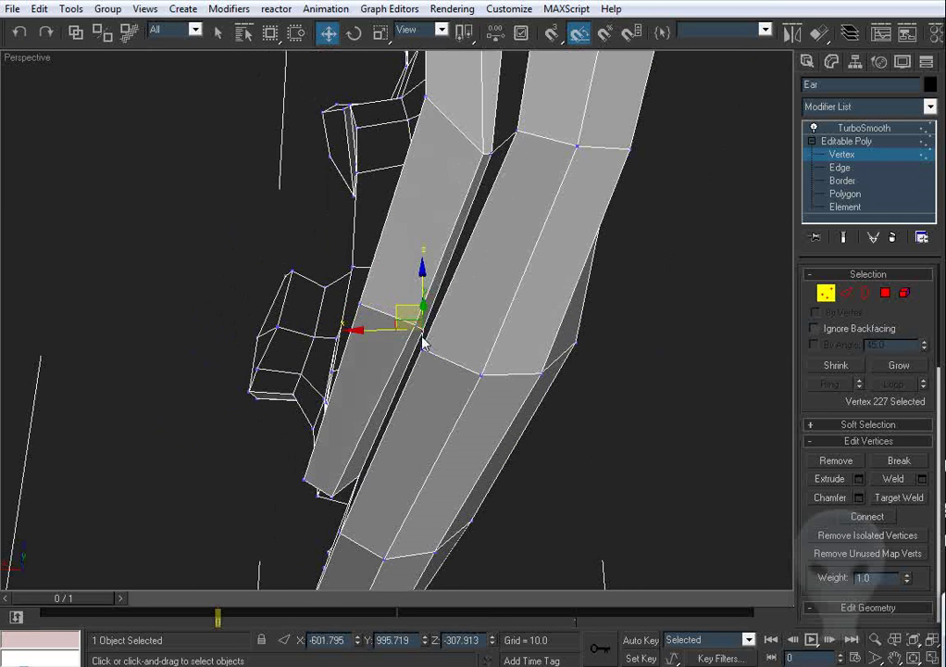
scroll(422, 342, up, 2)
drag(425, 326, 413, 317)
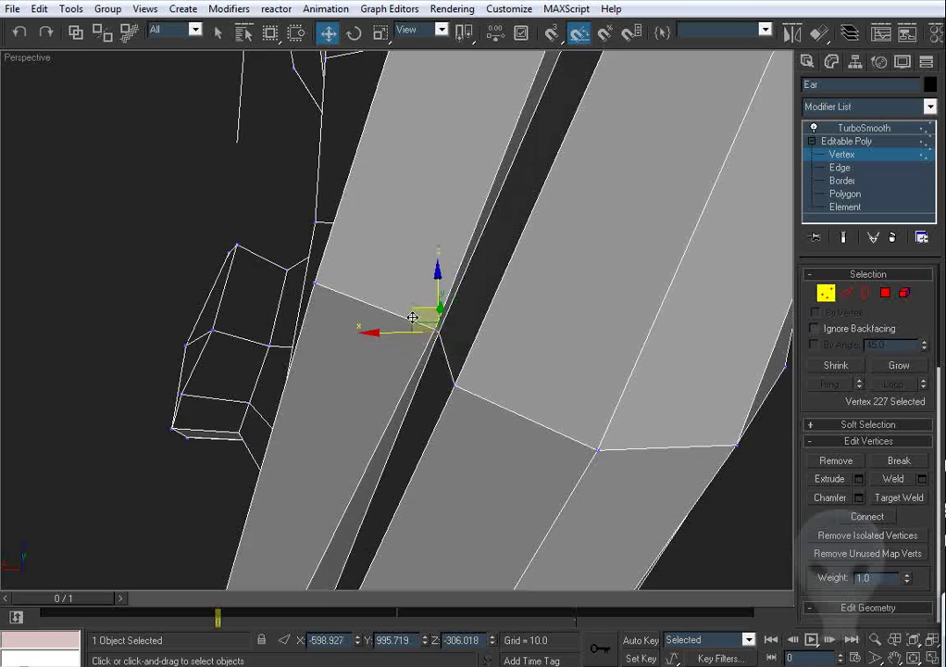
alt+middle_drag(413, 317, 437, 360)
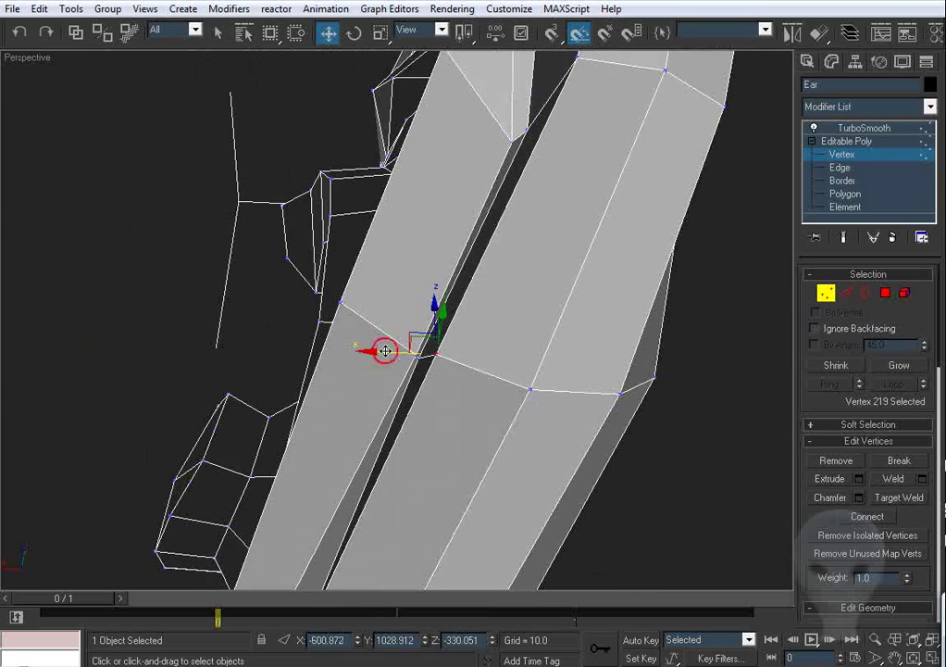
drag(385, 351, 398, 354)
Step: Adjust the free vertex at the back strip's lower end, shifting it about 10 units in negative Y
scroll(401, 366, down, 3)
middle_drag(417, 396, 358, 315)
scroll(426, 329, up, 3)
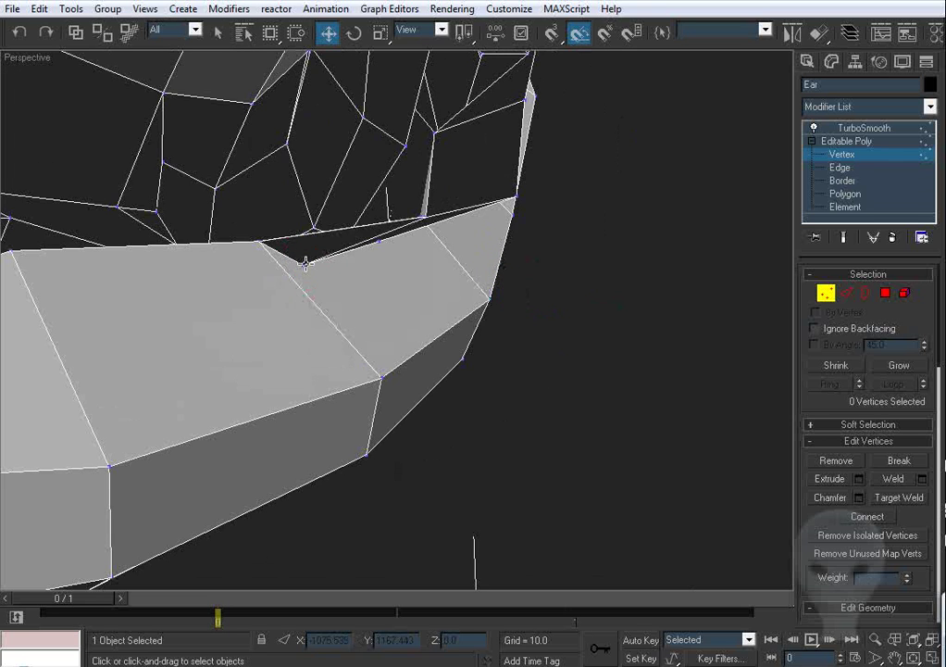
alt+middle_drag(305, 266, 358, 294)
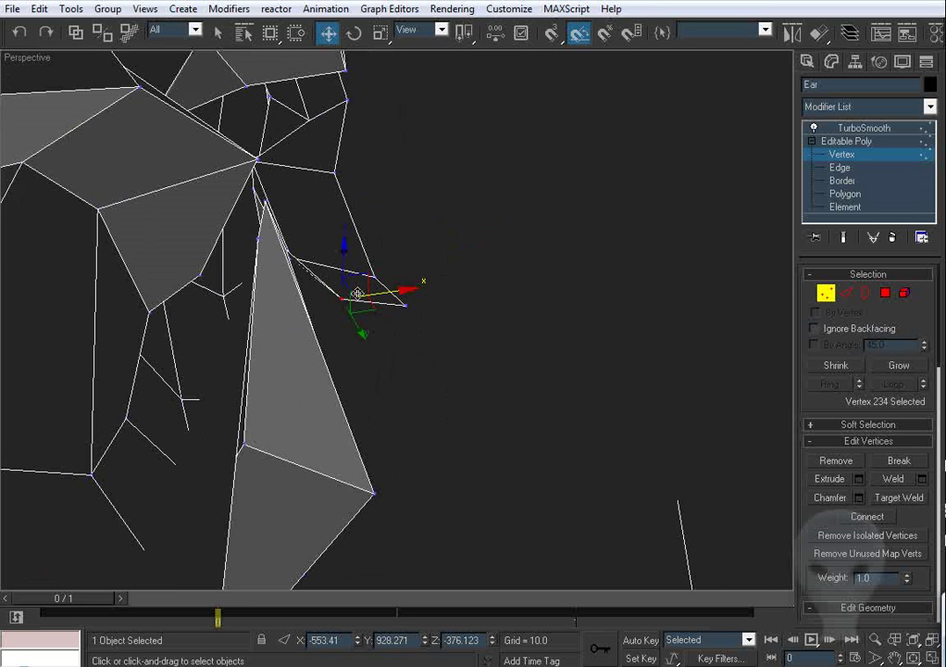
alt+middle_drag(339, 210, 343, 289)
drag(359, 353, 346, 356)
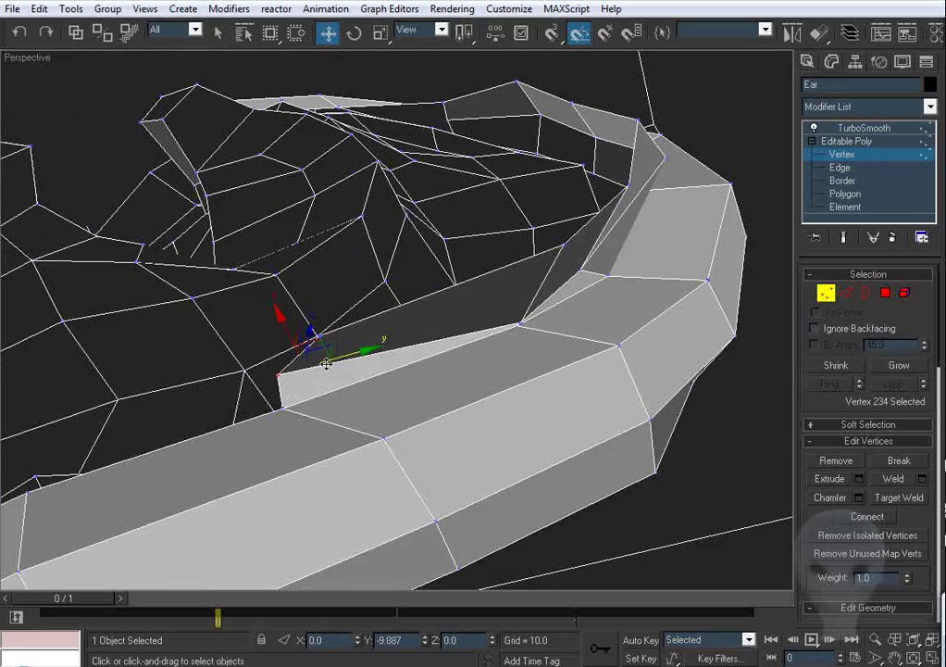
Step: Leave vertex editing and examine the smoothed rim and inner fold in perspective and from the back
alt+middle_drag(381, 351, 469, 353)
scroll(394, 355, up, 2)
mouse_move(392, 355)
alt+middle_down()
mouse_move(385, 362)
mouse_move(410, 356)
mouse_move(414, 337)
mouse_move(819, 328)
alt+middle_up()
click(822, 298)
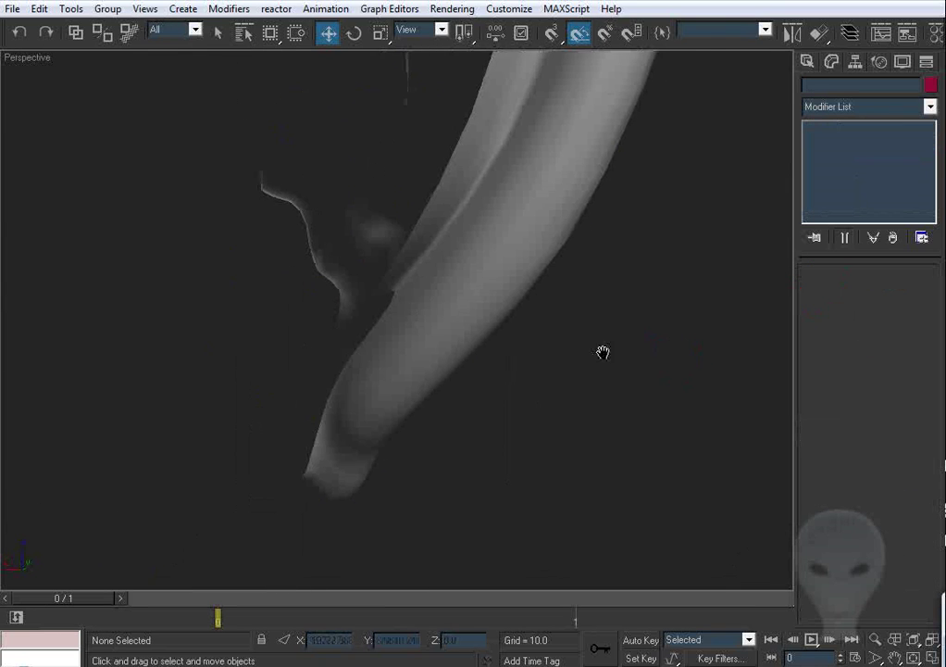
scroll(602, 353, down, 3)
mouse_move(602, 353)
alt+middle_down()
mouse_move(506, 429)
mouse_move(445, 435)
mouse_move(524, 348)
mouse_move(477, 382)
mouse_move(445, 433)
mouse_move(450, 309)
mouse_move(447, 321)
alt+middle_up()
scroll(450, 309, down, 4)
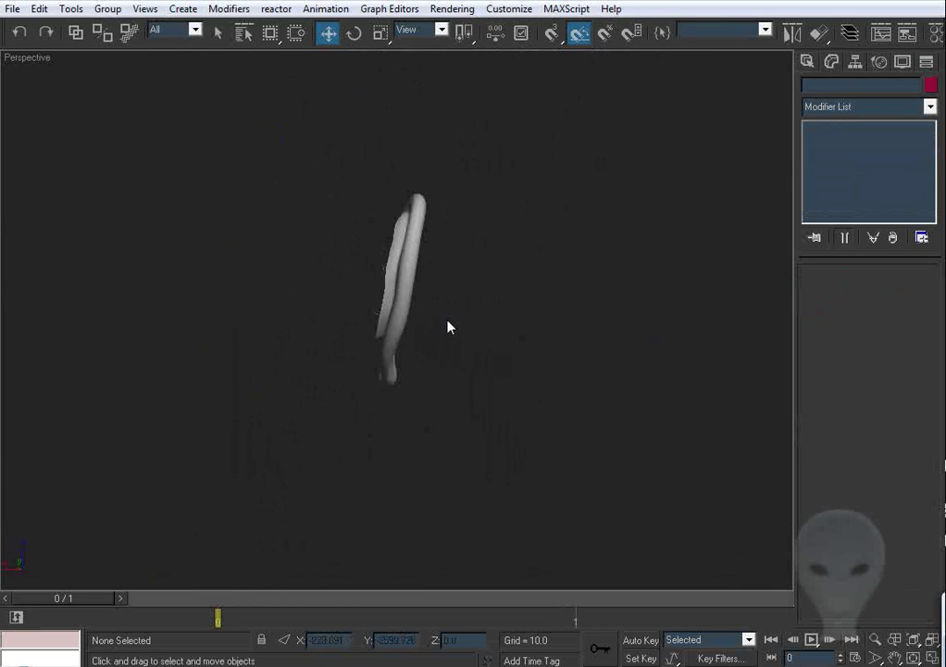
key(k)
scroll(472, 354, down, 3)
middle_drag(479, 354, 290, 307)
scroll(572, 321, up, 4)
scroll(310, 374, up, 6)
middle_drag(572, 323, 340, 324)
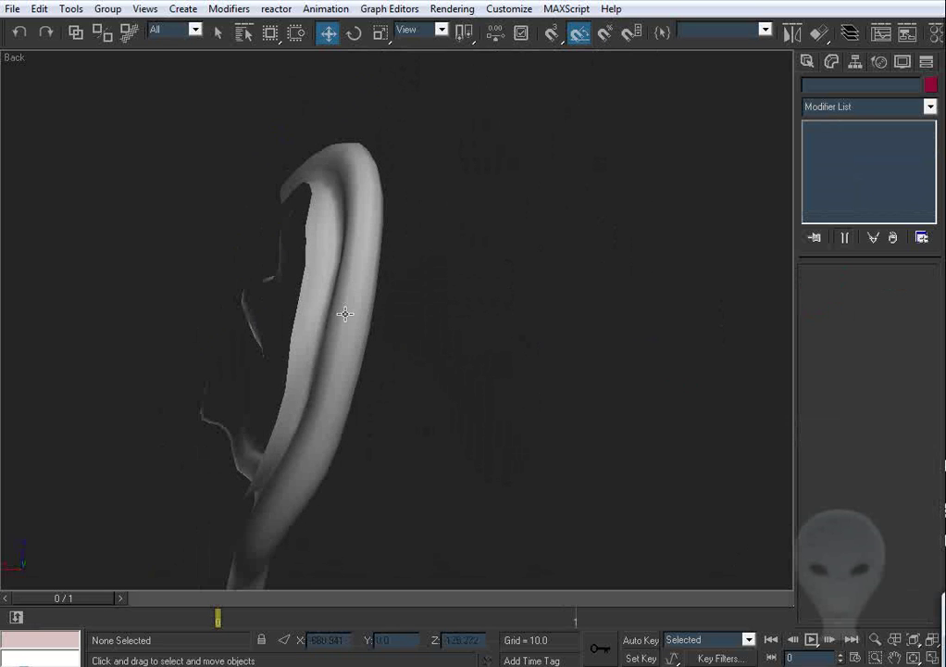
Step: Select the ear and widen its back strip by moving the strip's far-side vertices away from the rim along X in the back view
click(348, 239)
click(840, 155)
middle_drag(382, 257, 384, 269)
scroll(349, 296, up, 3)
key(F4)
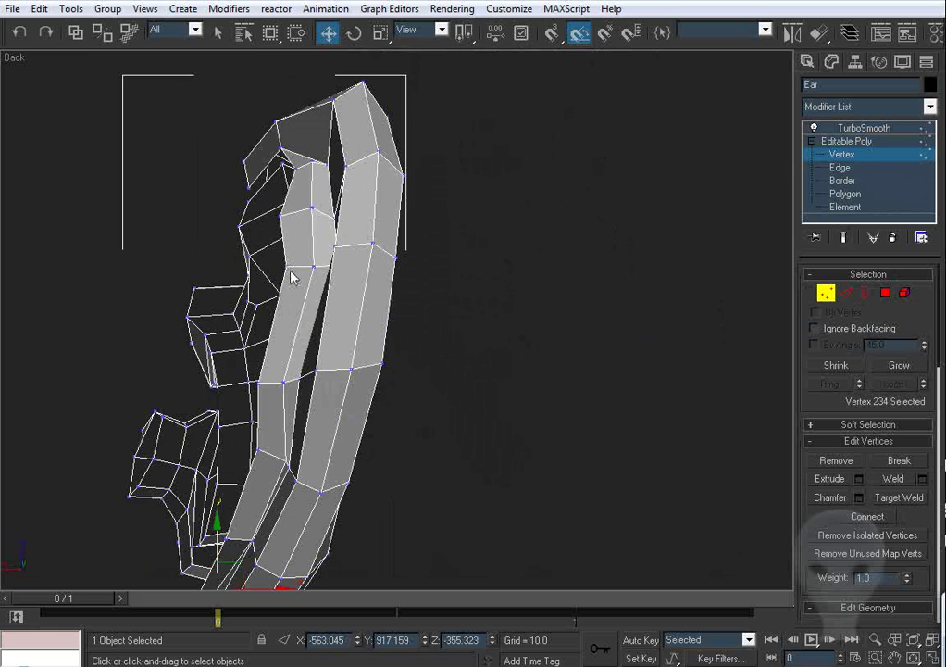
drag(332, 268, 312, 268)
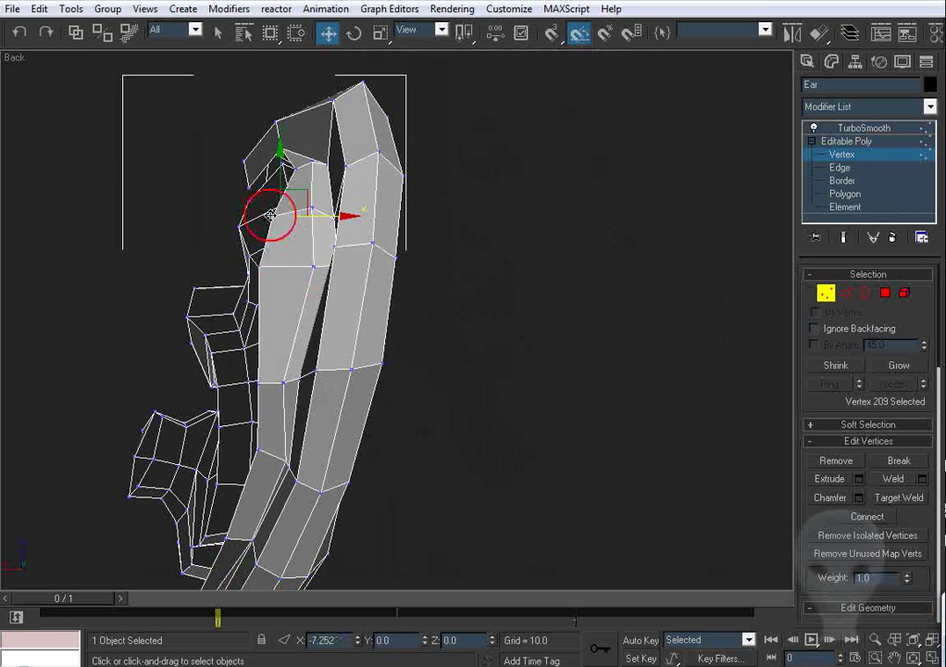
middle_drag(280, 378, 320, 291)
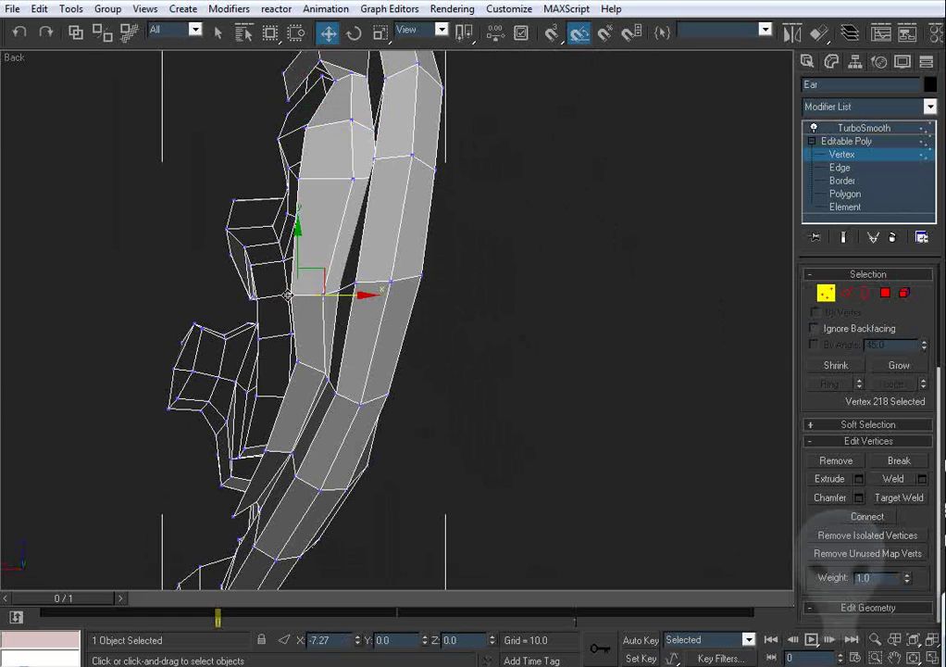
drag(293, 360, 267, 366)
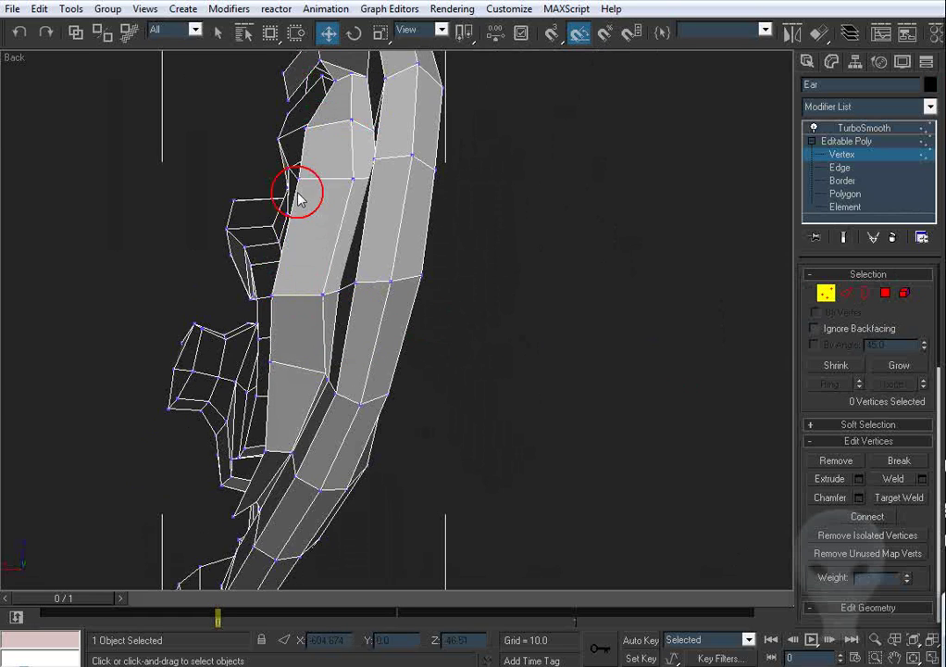
middle_drag(412, 206, 448, 258)
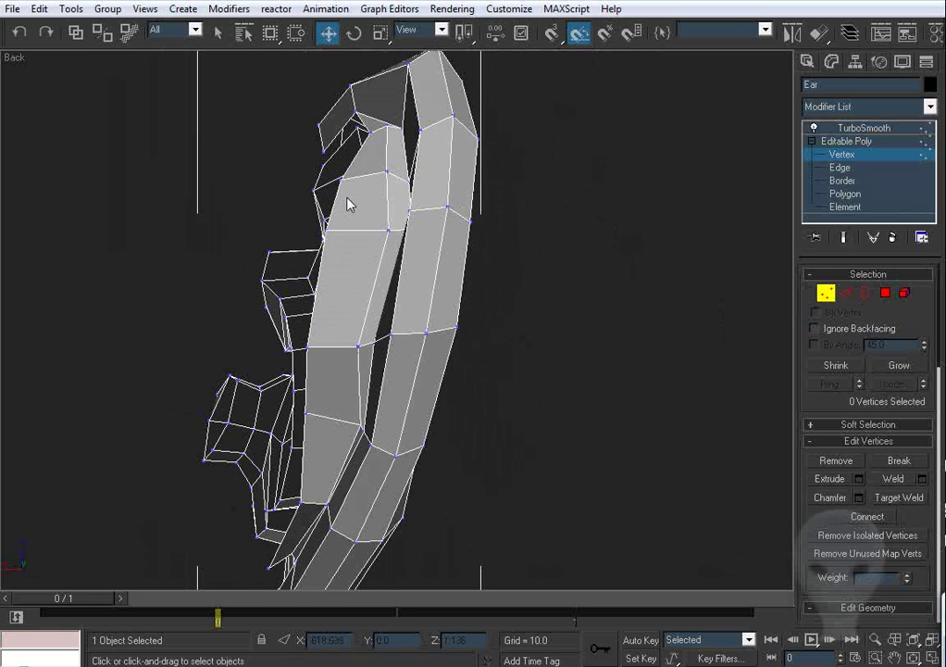
Step: Shift the back strip's centre-line vertices away from the rim, placing the upper one near X -651 and the lower one near X -609
middle_drag(371, 243, 383, 217)
drag(400, 206, 380, 206)
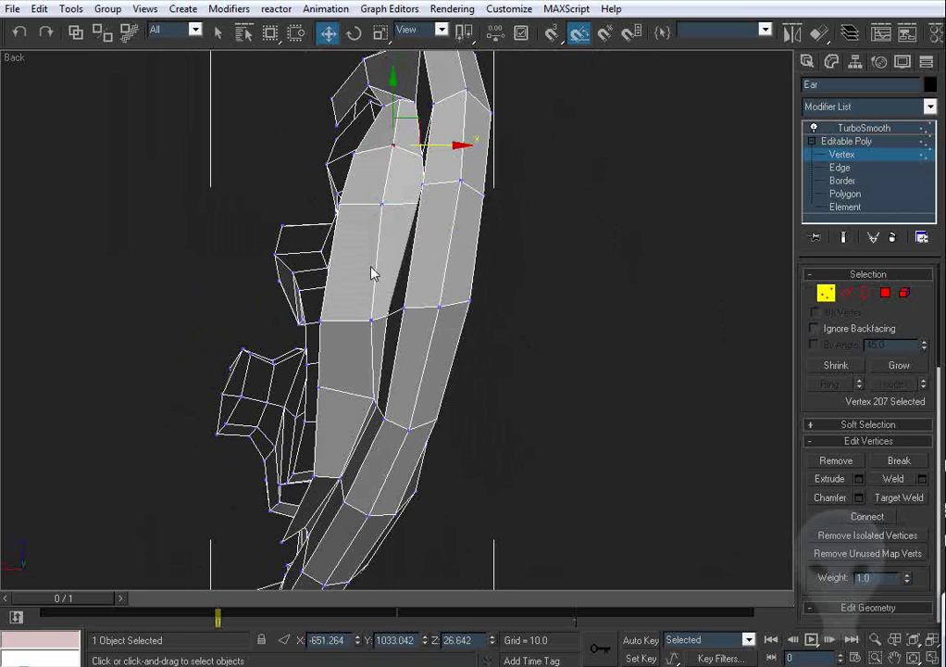
middle_drag(370, 320, 394, 270)
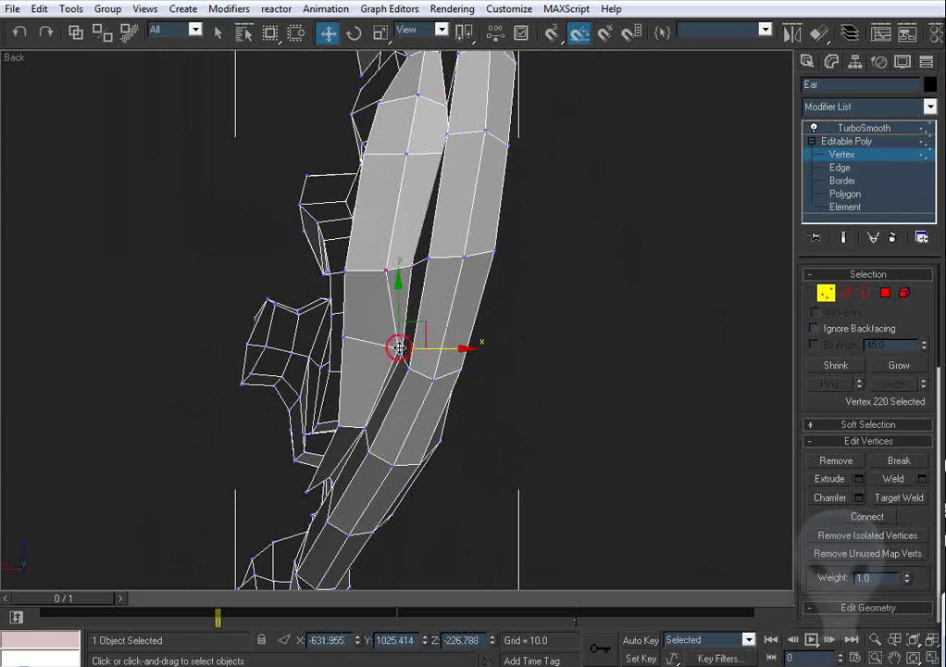
middle_drag(378, 365, 390, 350)
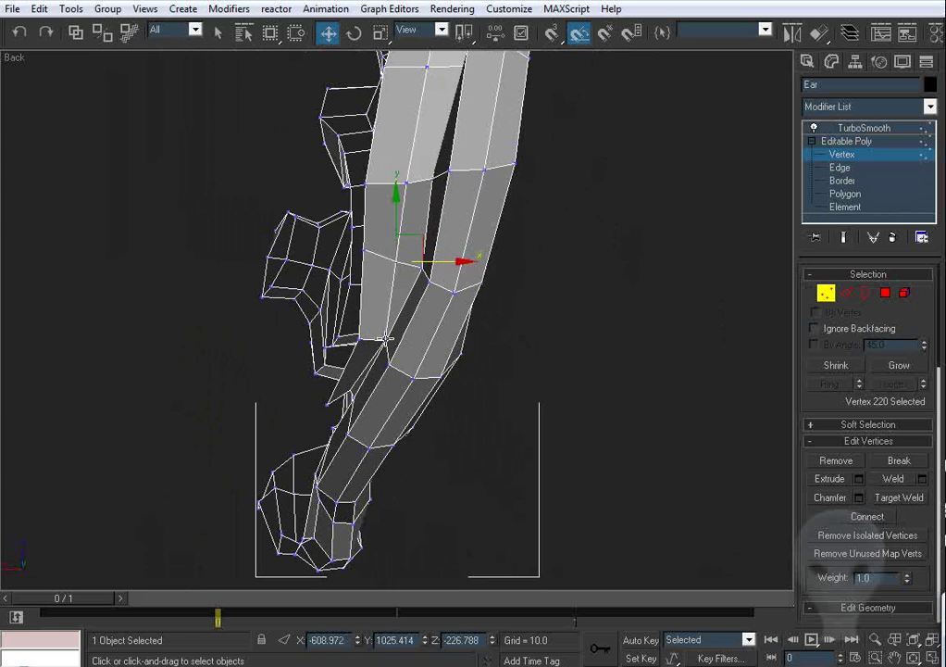
Step: Move the strip's lower junction vertex to about X -589, Z -308 and its end vertex to about X -560, Z -359
scroll(392, 310, up, 6)
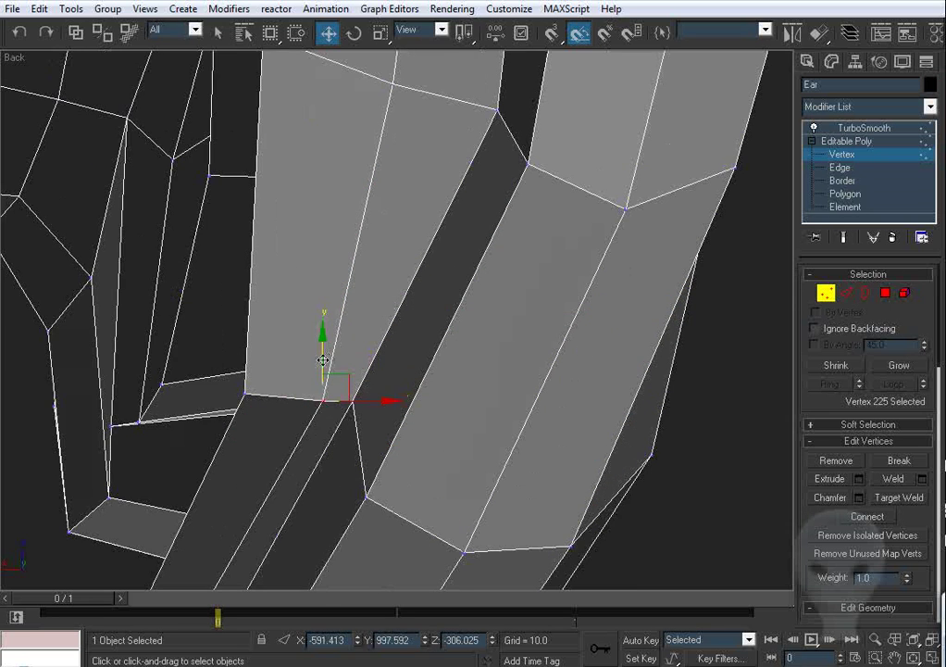
scroll(371, 431, down, 4)
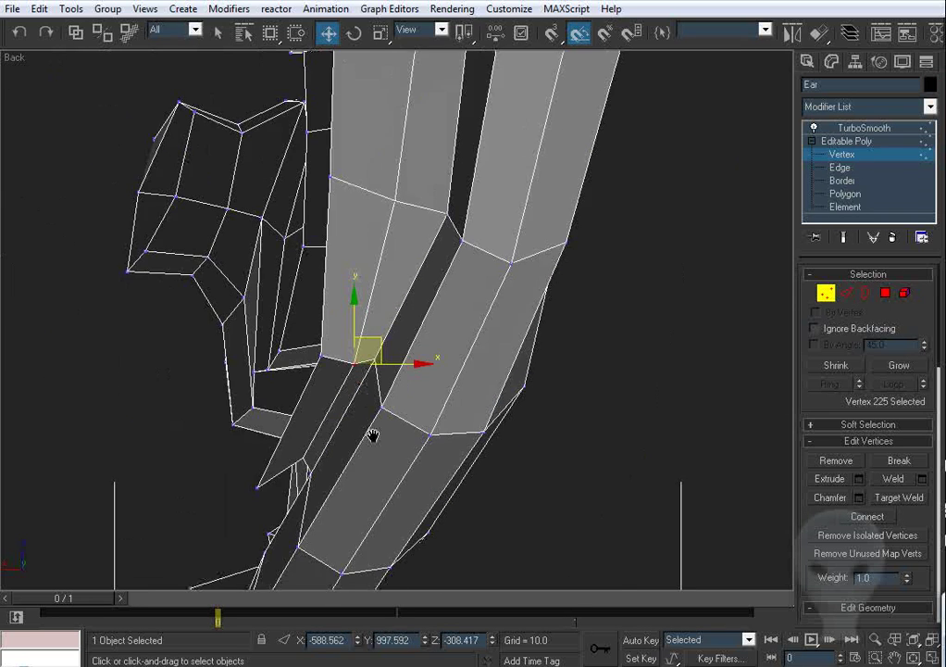
click(335, 338)
scroll(335, 338, up, 3)
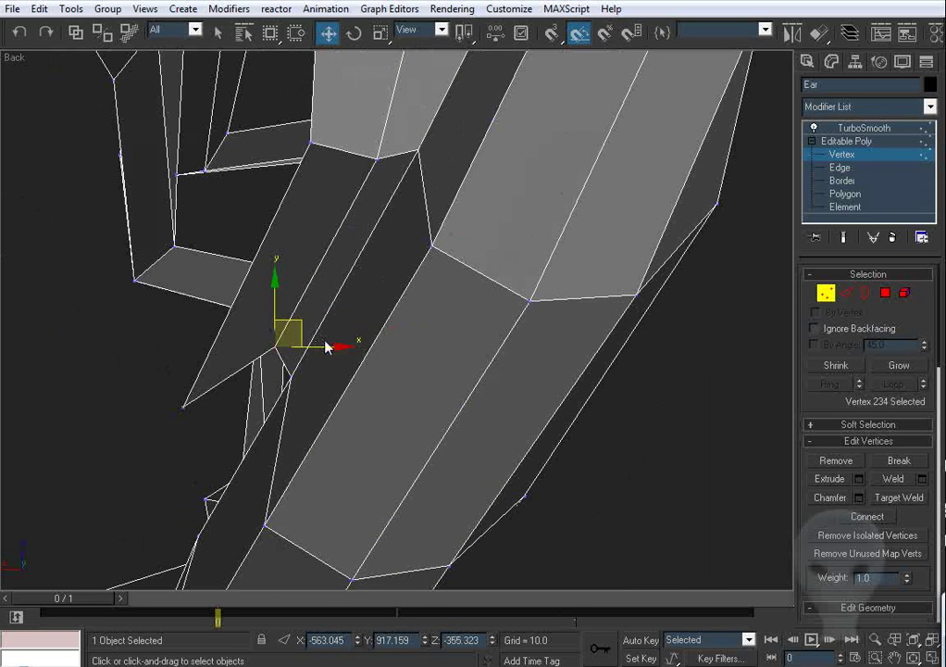
scroll(242, 367, down, 4)
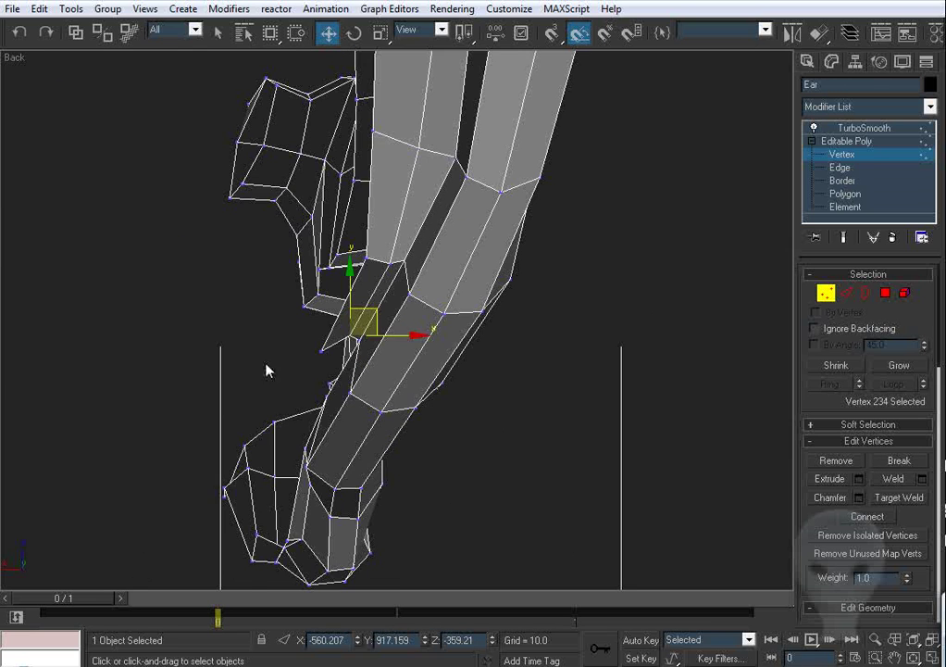
Step: Extend the back strip's two lower end edges into new polygons toward the lobe, reaching about X -524, Y 854, Z -402
middle_drag(411, 237, 450, 279)
key(p)
key(z)
key(ctrl+r)
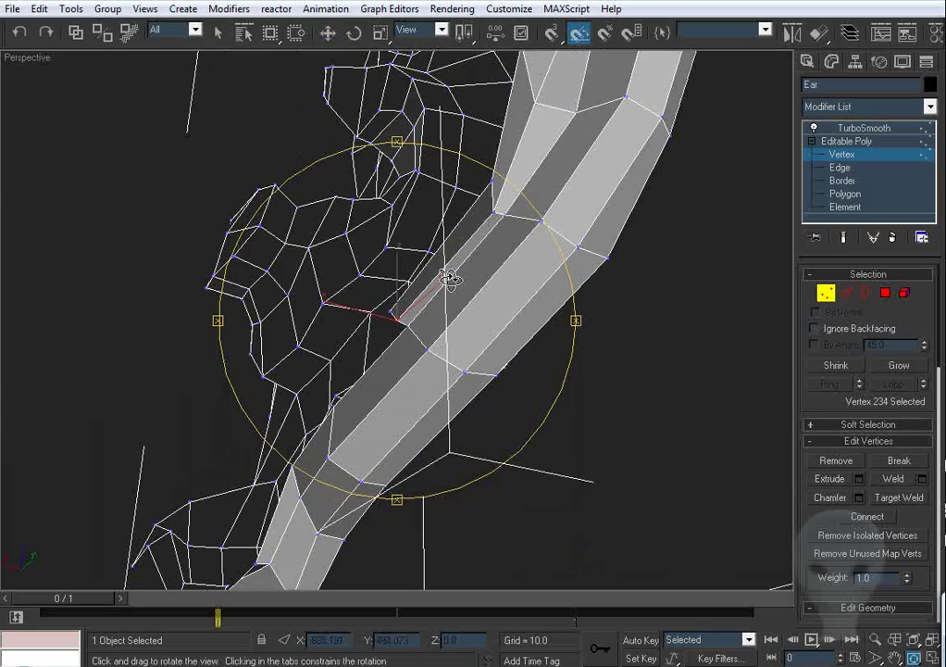
drag(450, 278, 459, 324)
middle_drag(443, 359, 541, 208)
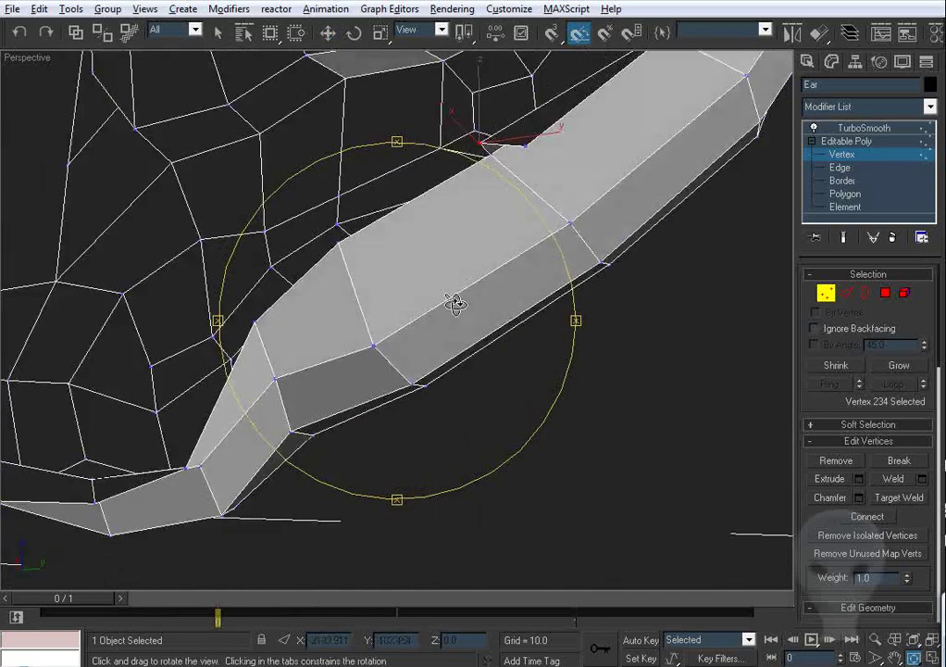
alt+middle_drag(454, 304, 431, 269)
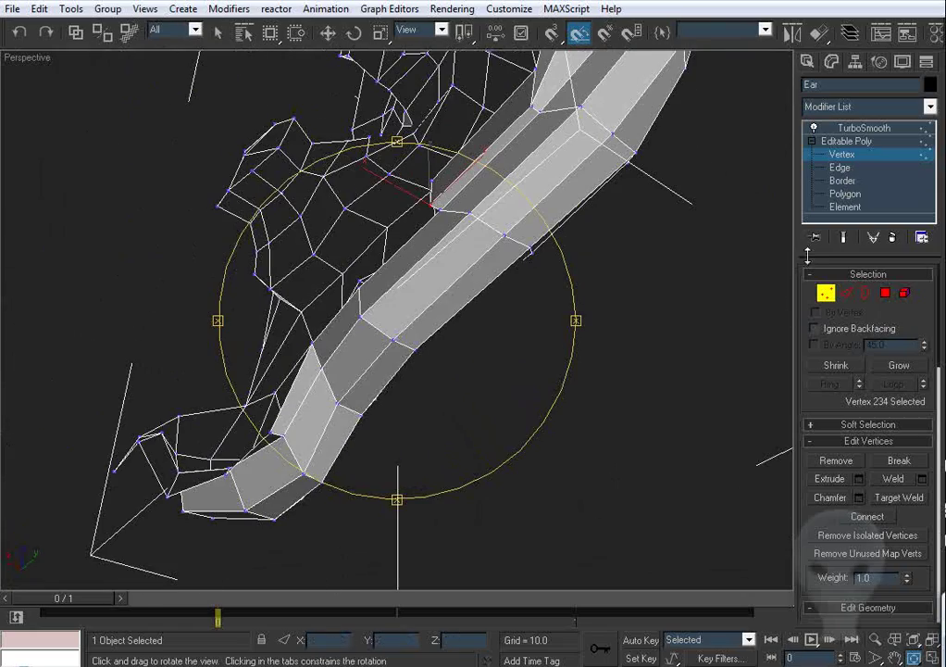
click(862, 293)
click(845, 295)
alt+middle_drag(478, 227, 444, 168)
ctrl+click(384, 274)
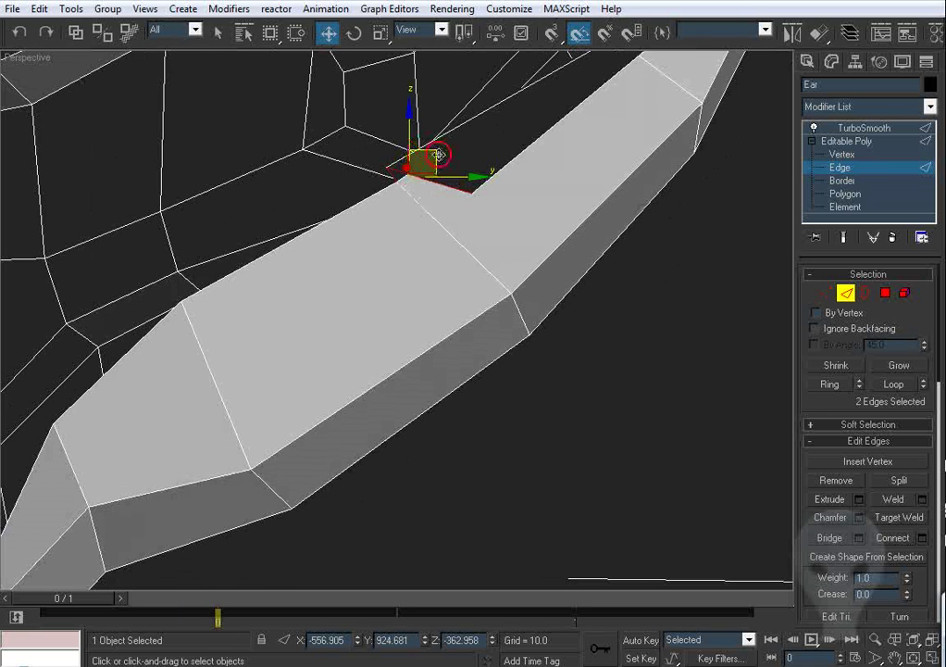
alt+middle_drag(412, 367, 449, 384)
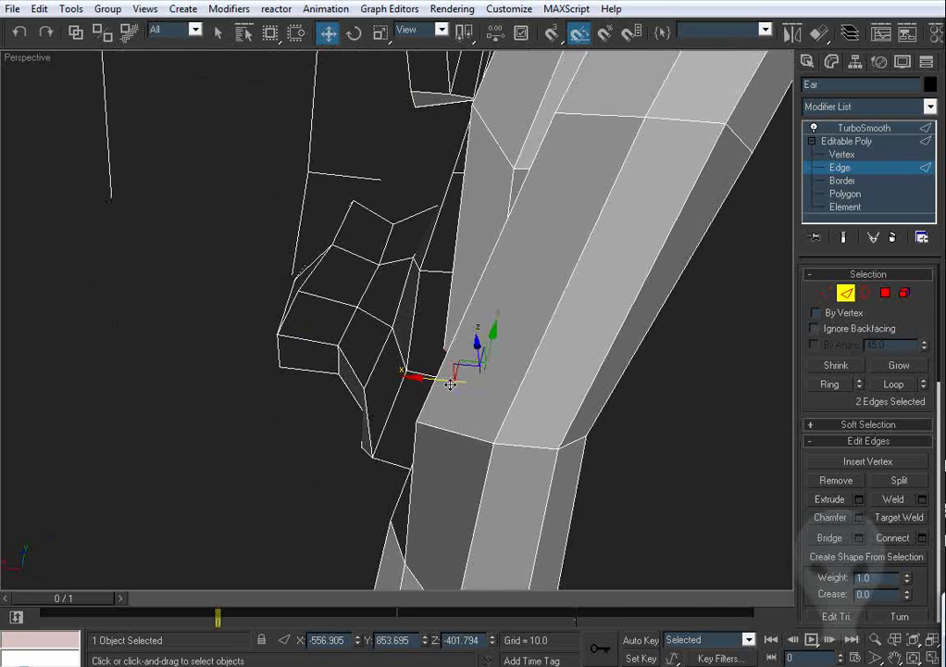
shift+drag(421, 381, 332, 369)
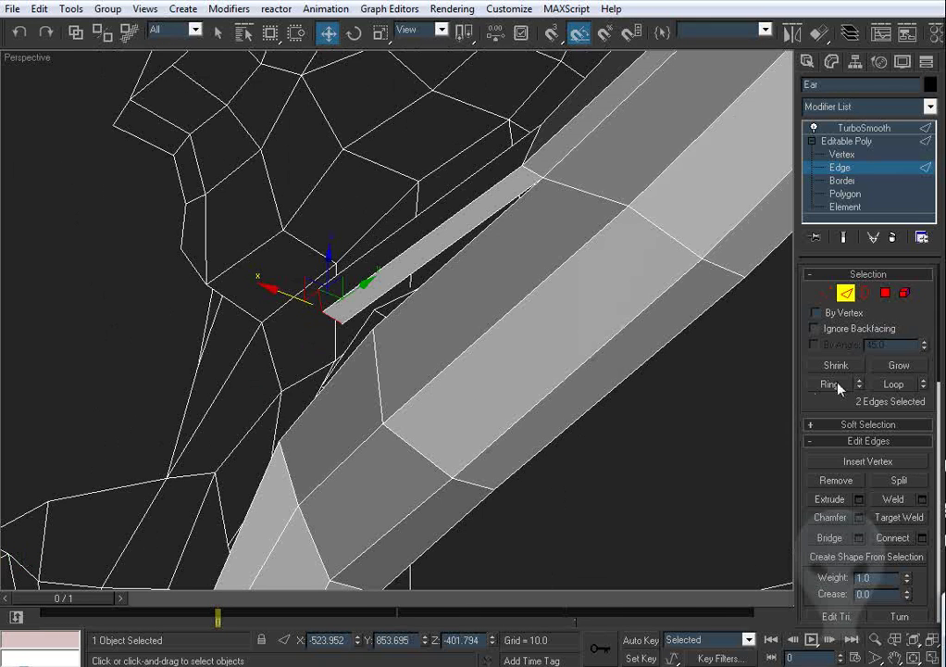
Step: Target-weld the new section's open side edge to the adjoining rim edge and return to vertex editing
click(422, 286)
alt+middle_drag(434, 318, 509, 320)
click(826, 295)
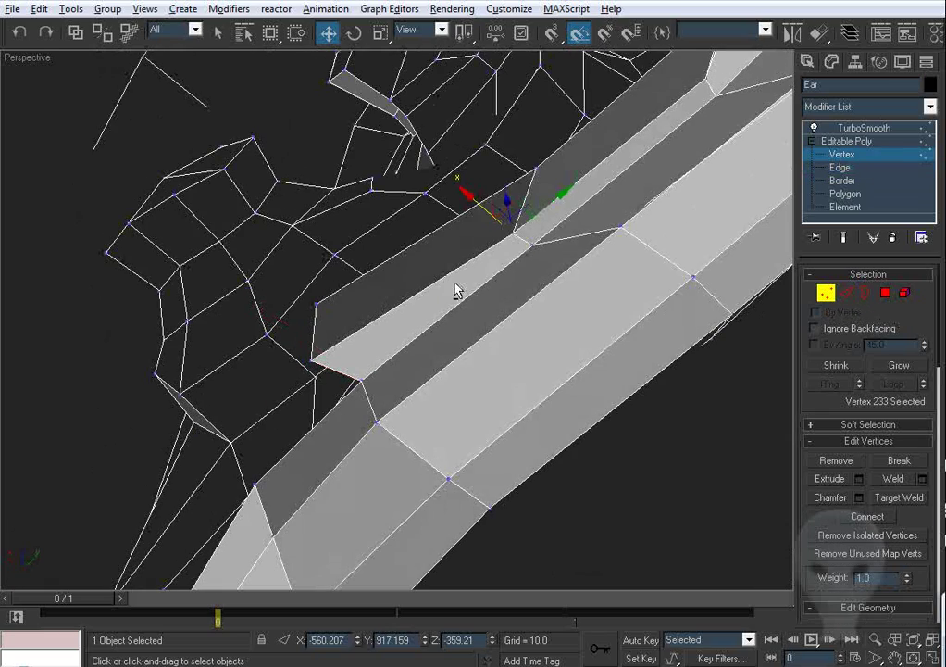
Step: Reposition the two free end vertices of the new back section to follow the curve of the rim
alt+middle_drag(454, 289, 373, 343)
drag(442, 277, 443, 275)
mouse_move(444, 275)
alt+middle_down()
mouse_move(432, 246)
mouse_move(460, 208)
mouse_move(416, 273)
mouse_move(446, 295)
alt+middle_up()
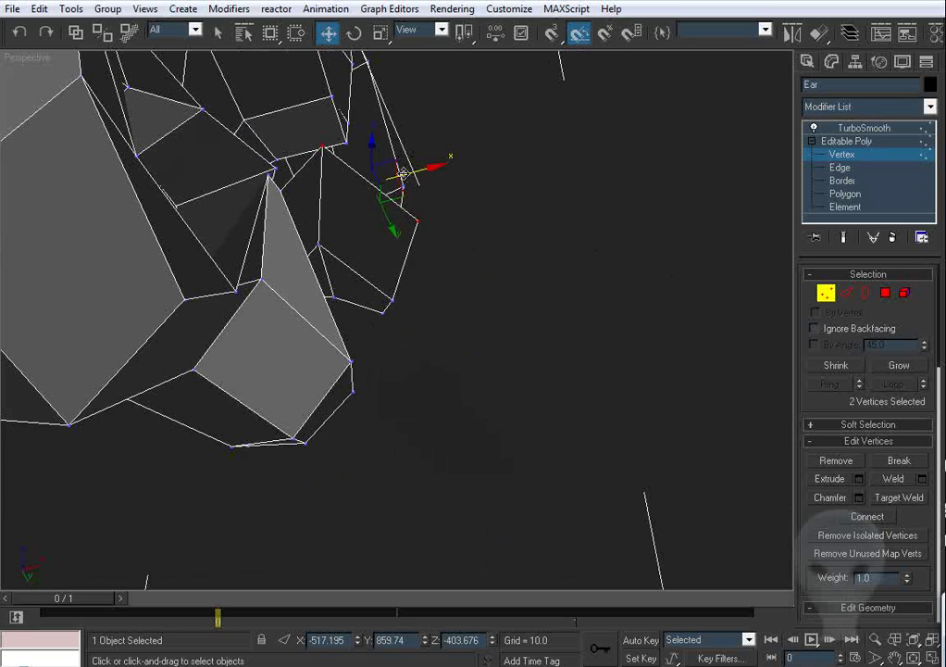
drag(403, 174, 388, 201)
alt+middle_drag(395, 208, 354, 304)
drag(354, 304, 417, 336)
alt+middle_drag(418, 336, 402, 311)
Step: Raise the middle vertex at the back strip's lower end slightly along Z
scroll(386, 299, down, 5)
scroll(435, 351, up, 3)
click(356, 282)
alt+middle_drag(357, 282, 367, 283)
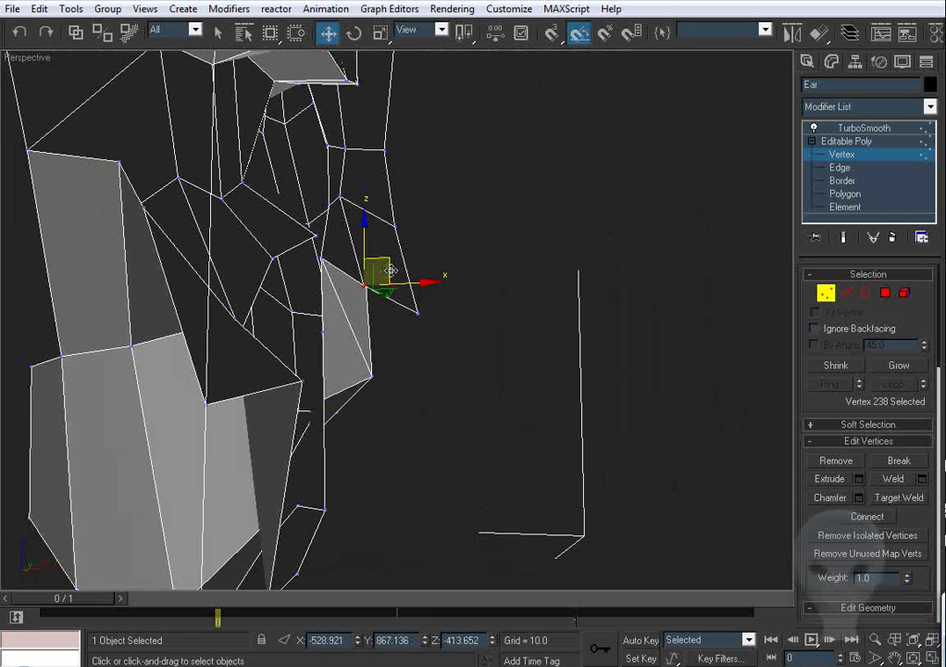
click(454, 233)
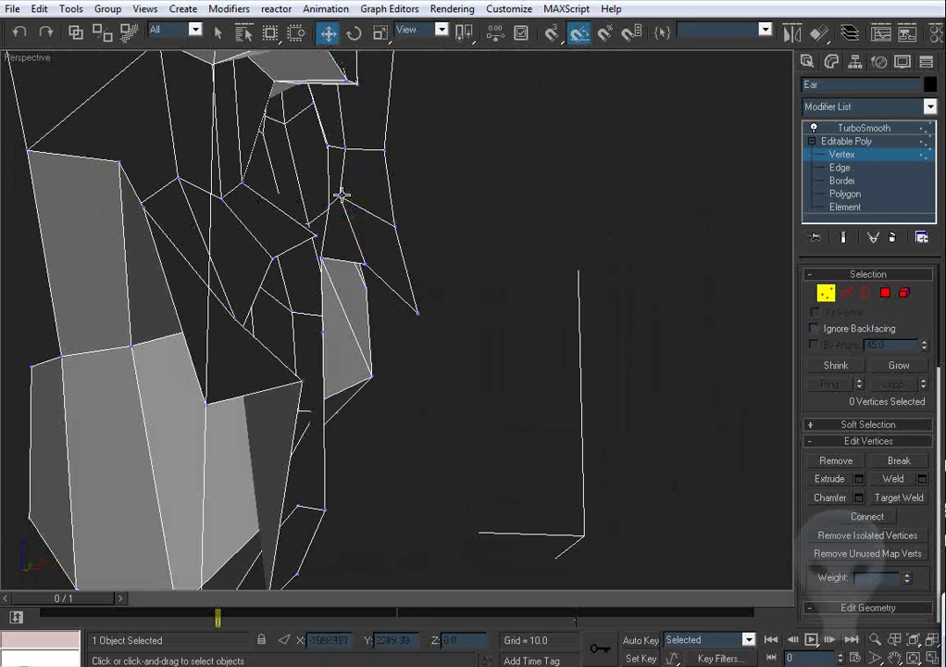
Step: Extend the strip's two end edges again toward the lobe to about Y 828, Z -439, then shift them along X
alt+middle_drag(506, 306, 289, 244)
alt+middle_drag(348, 328, 910, 407)
scroll(288, 413, up, 2)
click(846, 294)
mouse_move(444, 324)
alt+middle_down()
mouse_move(375, 417)
mouse_move(374, 374)
mouse_move(398, 354)
mouse_move(378, 318)
mouse_move(322, 292)
mouse_move(503, 354)
mouse_move(438, 330)
alt+middle_up()
scroll(437, 331, up, 5)
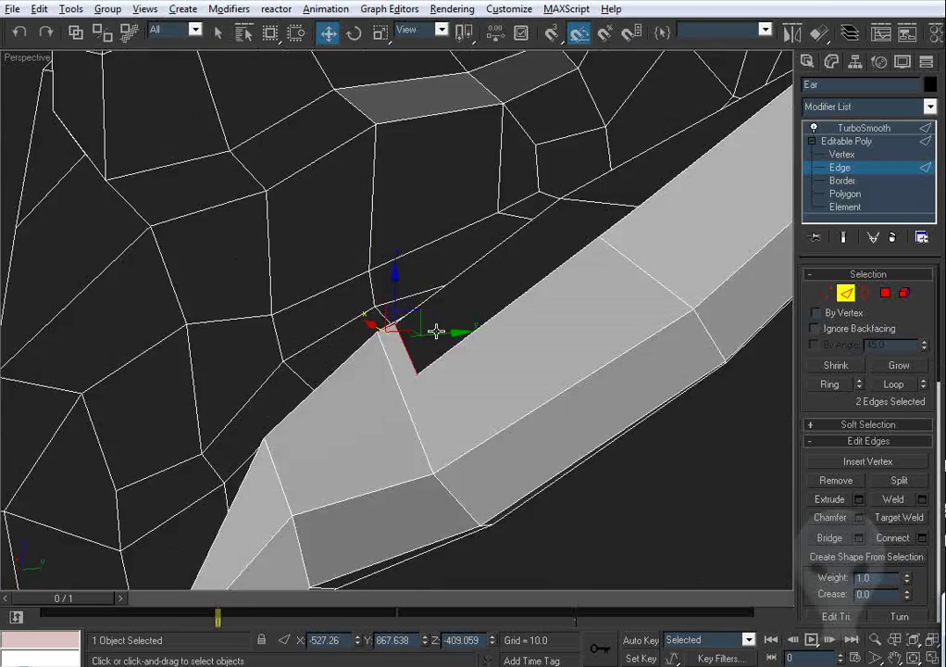
middle_drag(435, 412, 468, 341)
drag(454, 249, 340, 340)
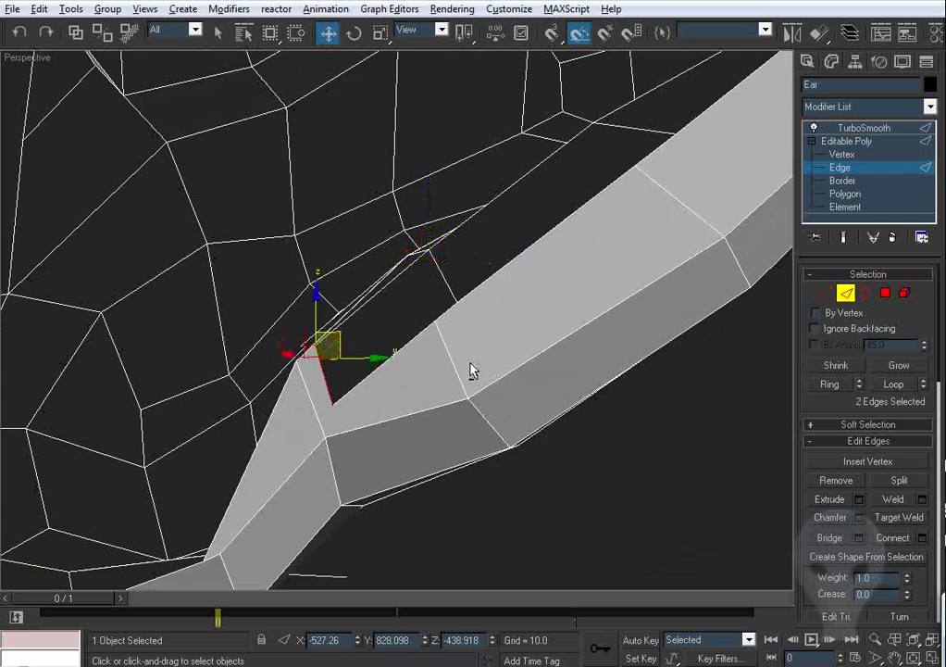
alt+middle_drag(471, 370, 431, 312)
drag(388, 323, 333, 317)
Step: Target-weld the second new section's side edge to the rim and switch back to vertex editing
alt+middle_drag(444, 354, 512, 364)
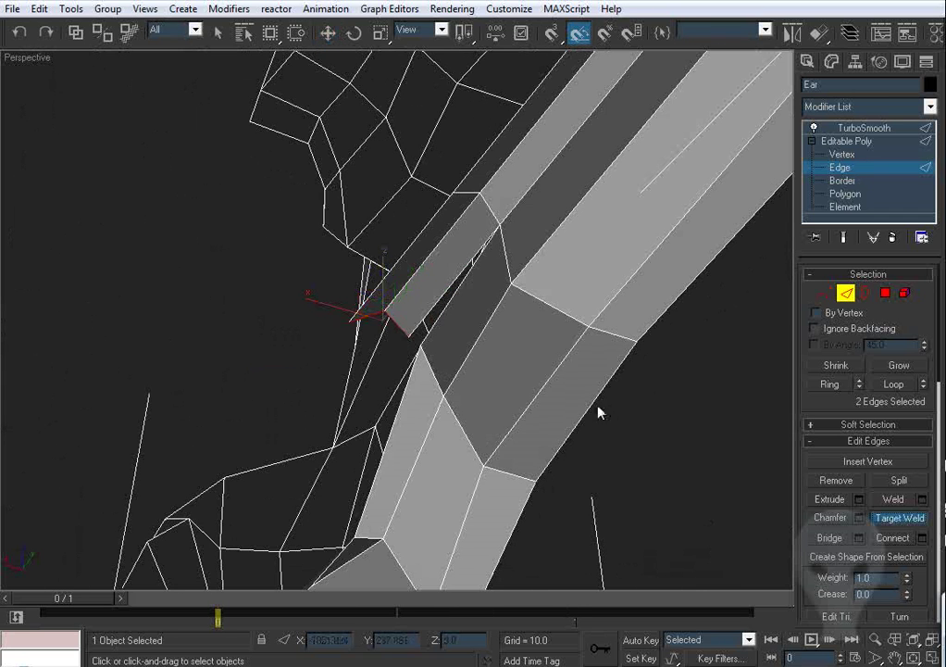
click(436, 322)
alt+middle_drag(438, 324, 548, 317)
click(826, 295)
Step: Move the second section's two free end vertices along X to about X -508, Y 835, Z -444
alt+middle_drag(371, 389, 438, 342)
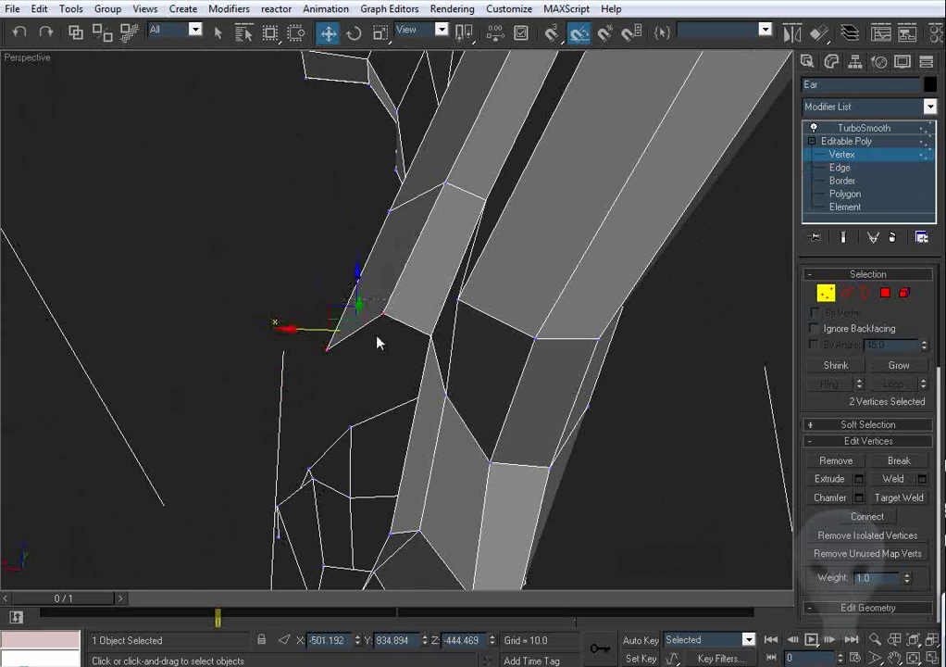
alt+middle_drag(377, 342, 507, 264)
drag(408, 229, 408, 248)
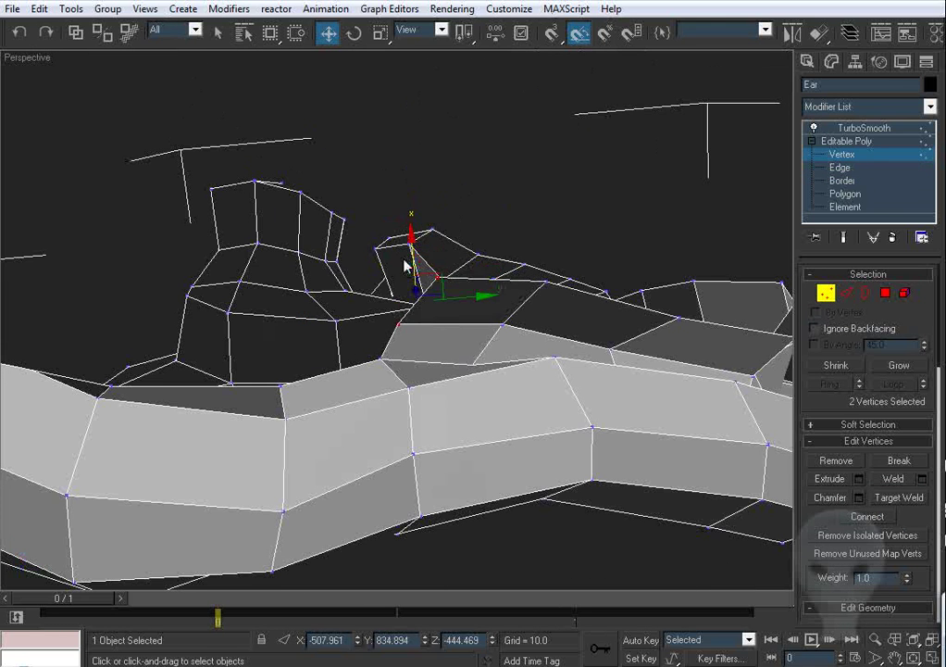
alt+middle_drag(406, 266, 534, 330)
Step: Shift the strip's two outer vertices to about X -511, Y 860, Z -440, then adjust the upper junction's middle vertex along X
click(534, 330)
drag(445, 469, 445, 468)
alt+middle_drag(445, 468, 373, 377)
drag(402, 193, 405, 193)
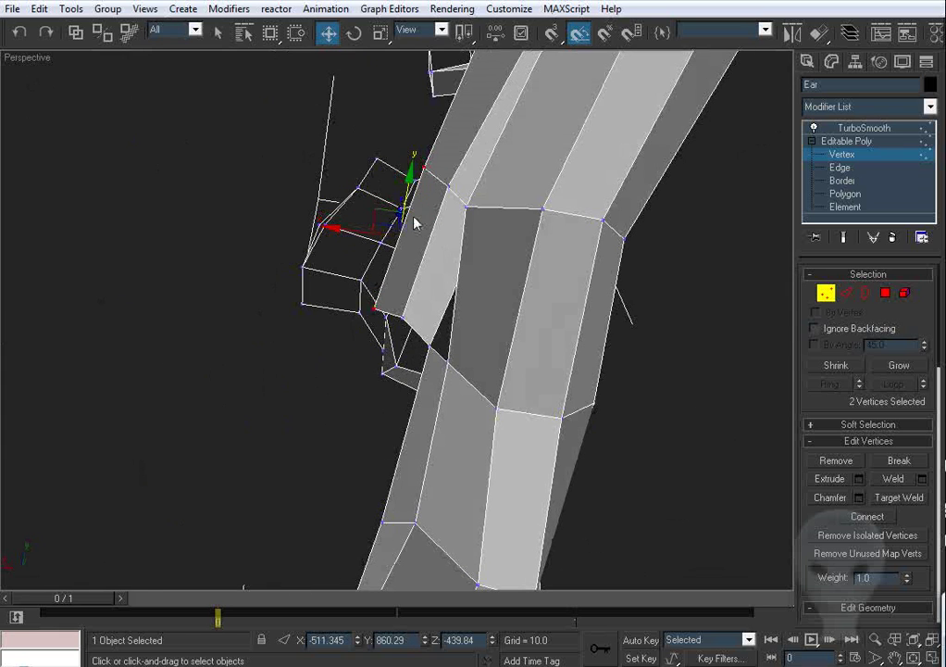
alt+middle_drag(414, 218, 460, 262)
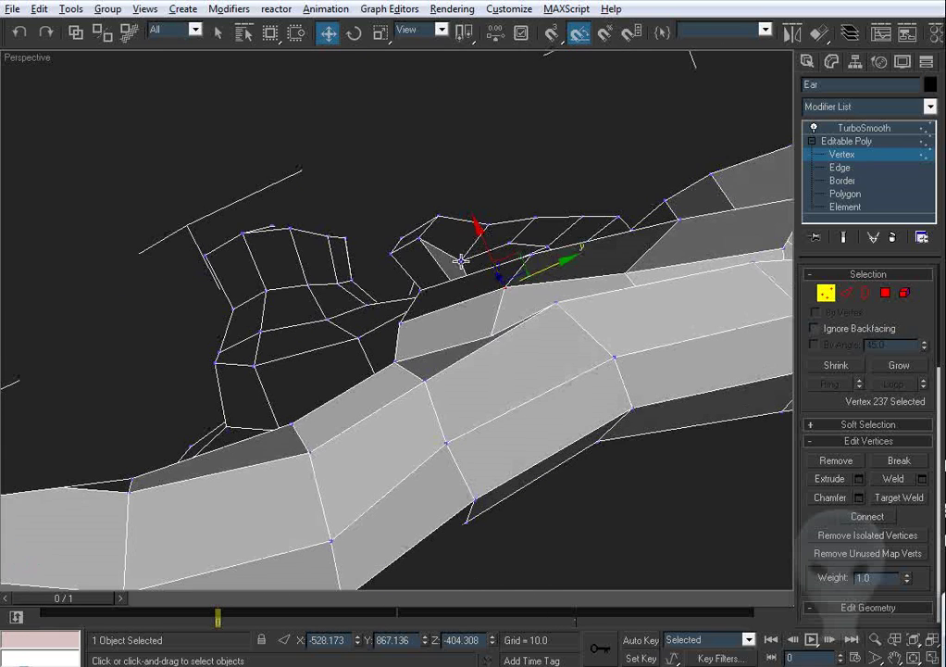
drag(479, 232, 481, 245)
Step: Move the middle vertex at the strip's lower end to about X -519, Y 825, Z -434
alt+middle_drag(482, 244, 446, 375)
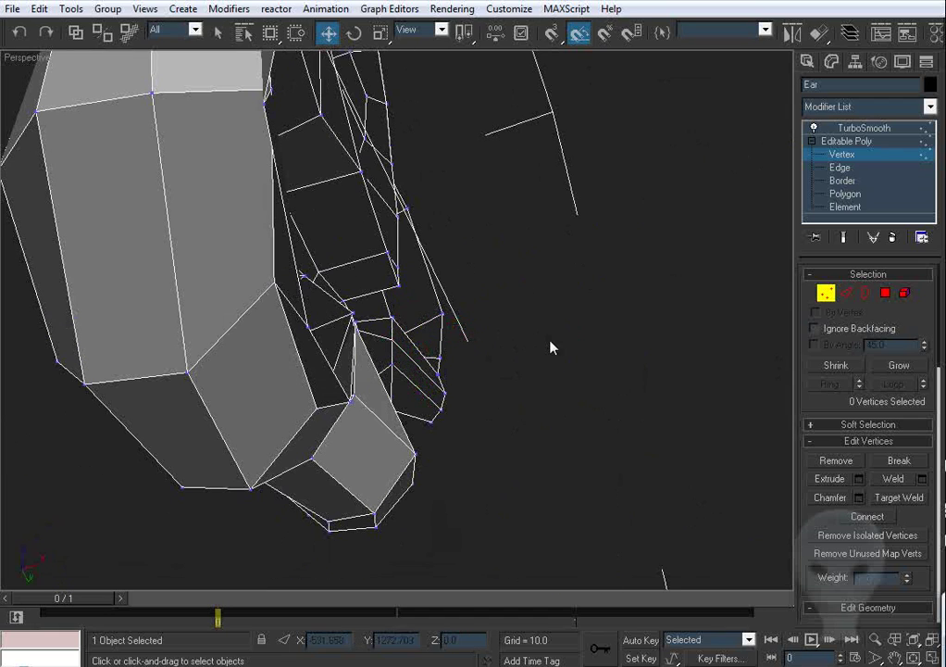
alt+middle_drag(550, 347, 397, 288)
drag(391, 285, 395, 296)
scroll(395, 295, down, 3)
alt+middle_drag(395, 295, 498, 329)
scroll(460, 315, down, 5)
scroll(483, 343, up, 6)
scroll(374, 348, up, 4)
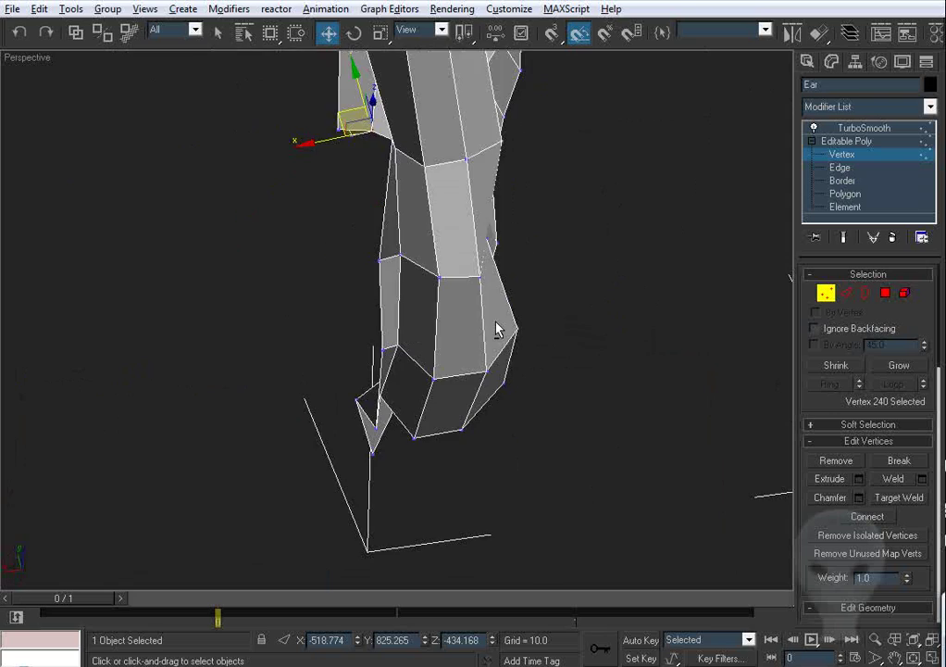
Step: Extend the strip's two end edges farther down behind the lobe and offset them about 17 units along X
click(846, 292)
alt+middle_drag(509, 211, 539, 332)
alt+middle_drag(524, 260, 330, 353)
drag(330, 352, 304, 345)
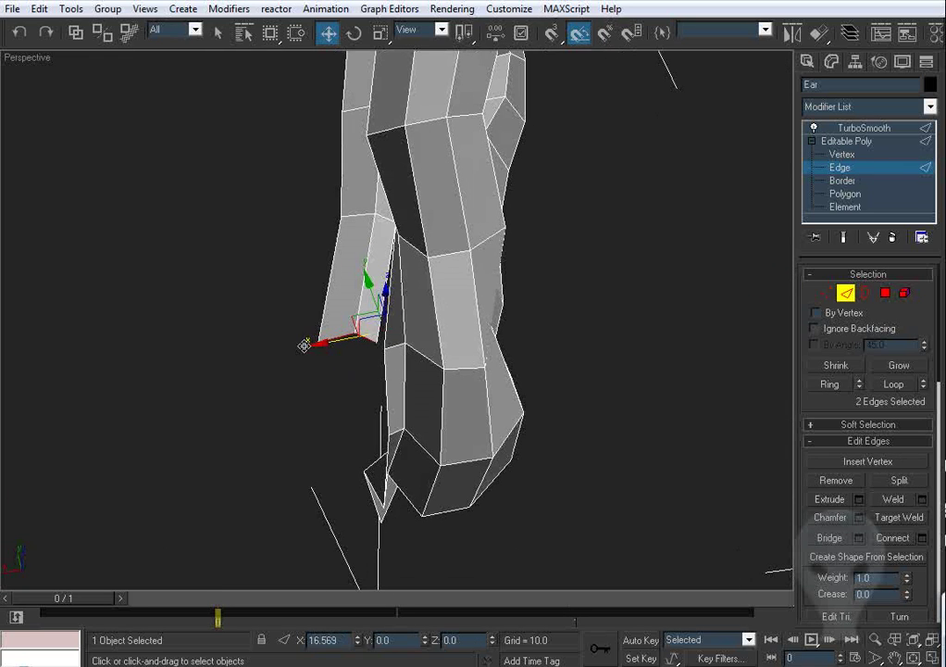
Step: Target-weld the third new section's side edge to the neighbouring rim edge above the lobe
click(900, 518)
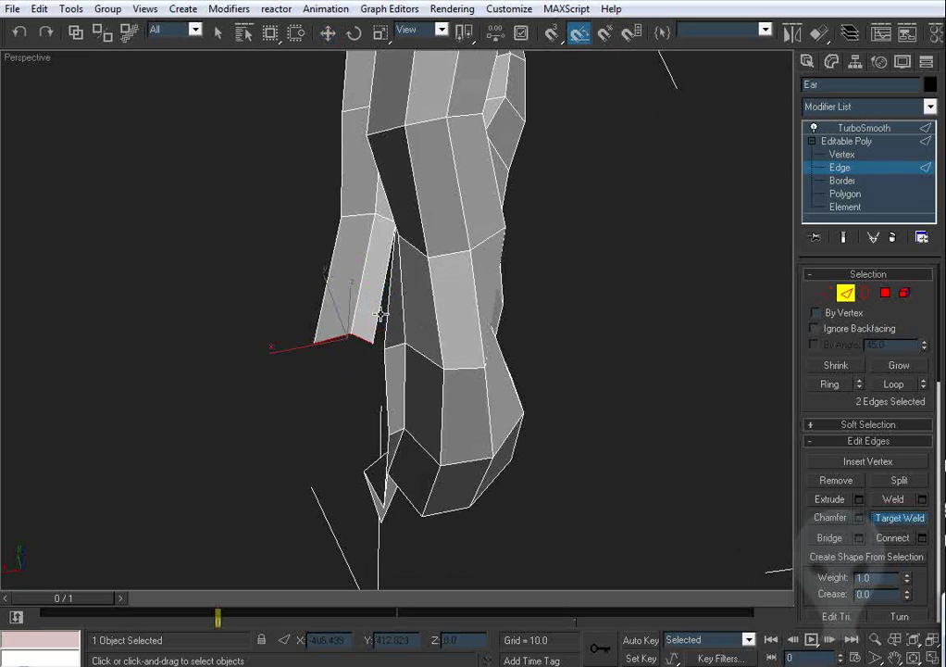
click(381, 314)
click(387, 315)
Step: Move the outer vertex at the strip's lower end to about Y 832, Z -525
click(827, 293)
drag(297, 374, 297, 379)
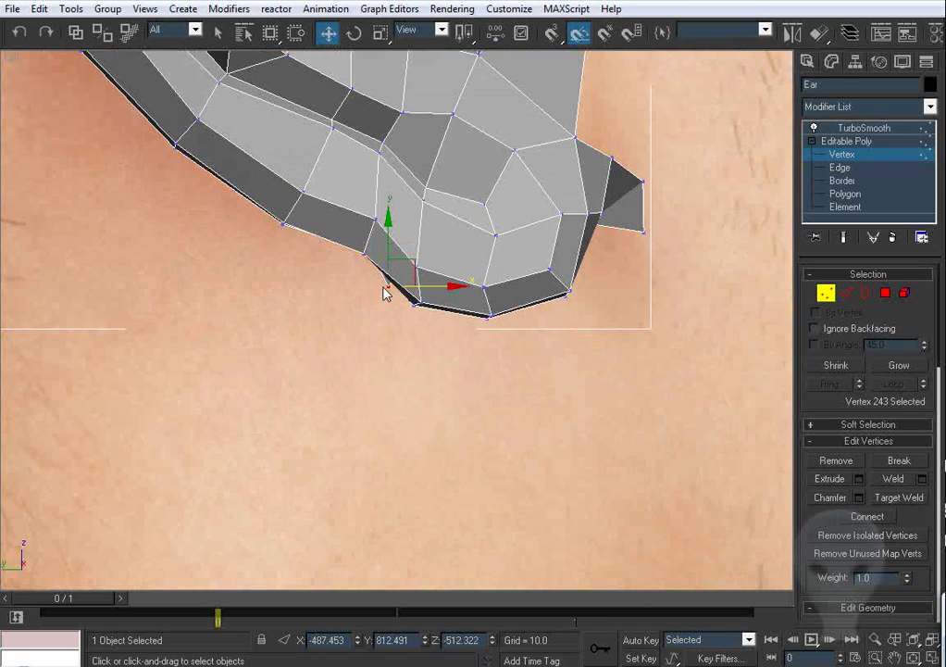
drag(393, 285, 389, 286)
key(p)
key(ctrl+r)
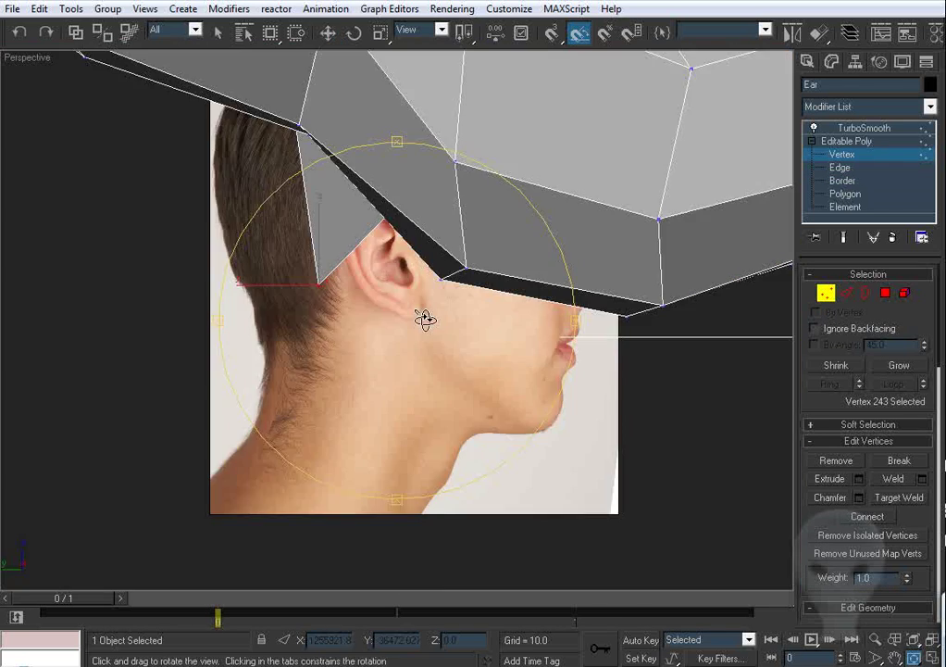
drag(425, 322, 414, 275)
scroll(410, 301, down, 5)
key(z)
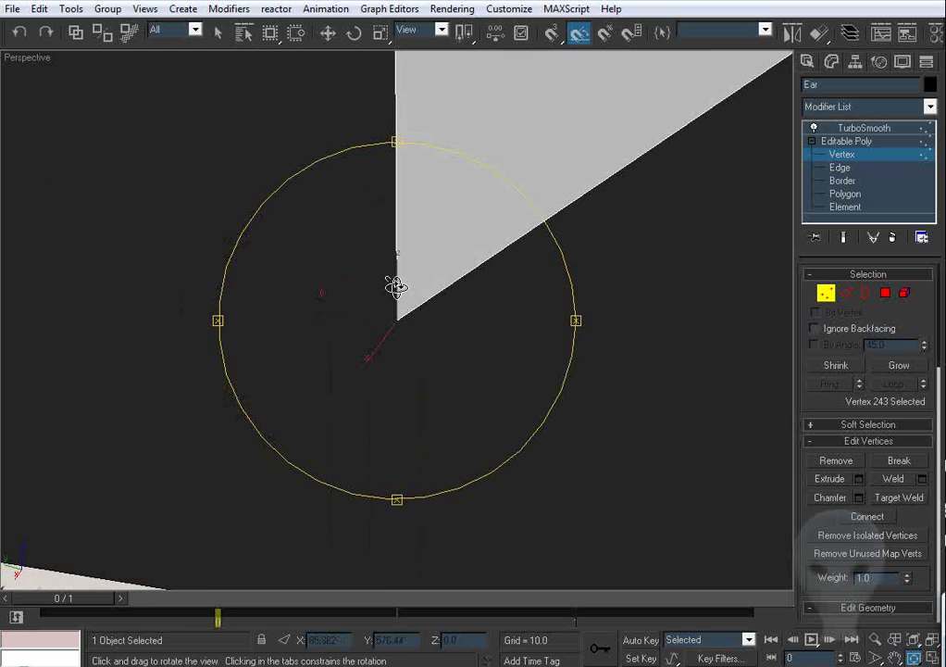
scroll(417, 274, down, 3)
middle_drag(436, 261, 295, 323)
scroll(361, 289, down, 4)
drag(371, 281, 396, 273)
right_click(395, 273)
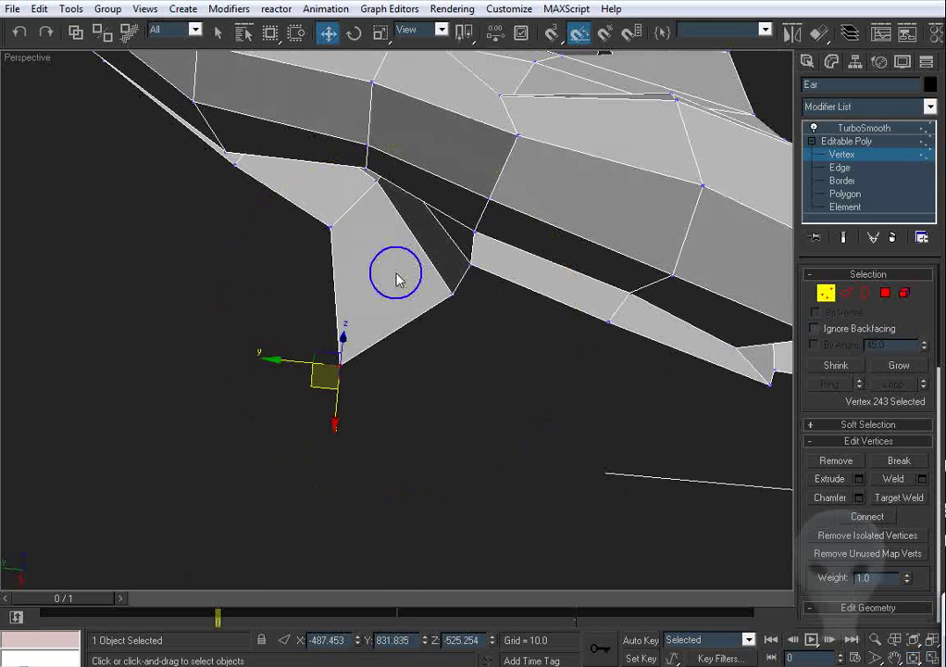
Step: Move the middle vertex at the strip's lower end to about X -511, Y 797, Z -514
drag(435, 306, 434, 308)
alt+middle_drag(437, 310, 574, 412)
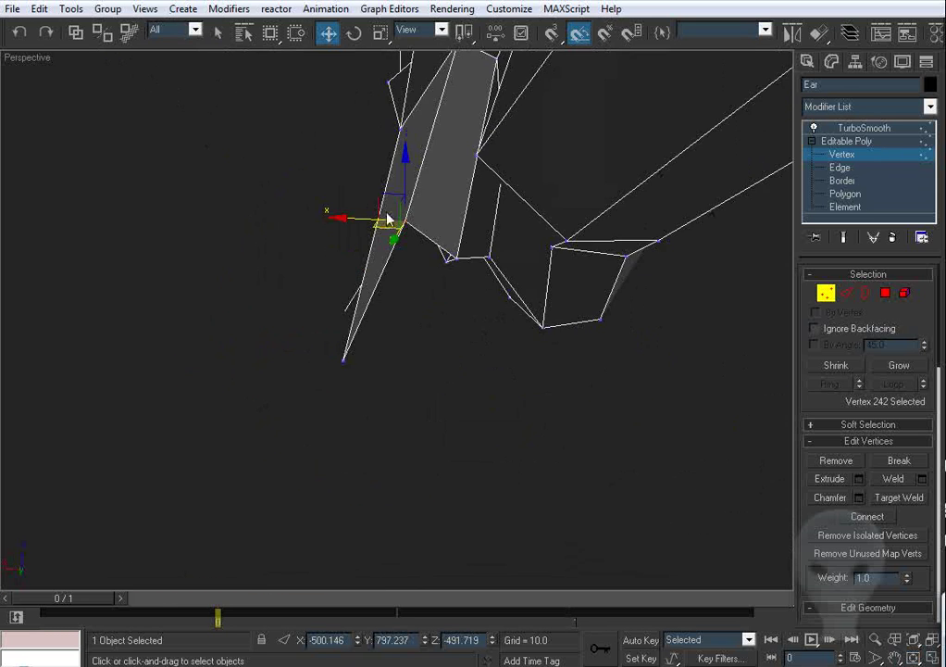
drag(388, 208, 427, 265)
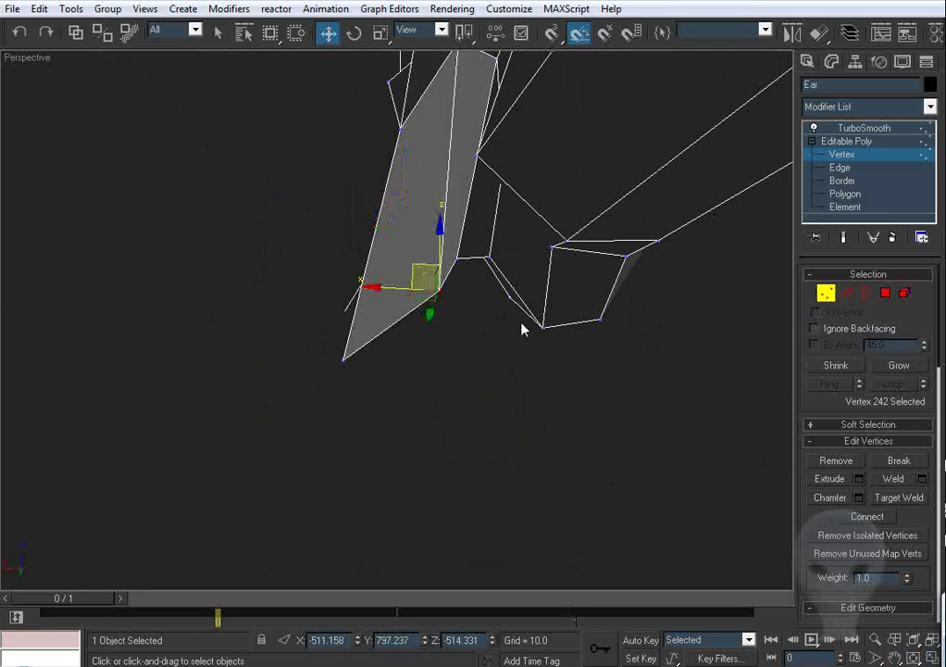
alt+middle_drag(521, 326, 439, 285)
drag(400, 285, 340, 298)
alt+middle_drag(339, 298, 397, 335)
alt+middle_drag(370, 243, 442, 287)
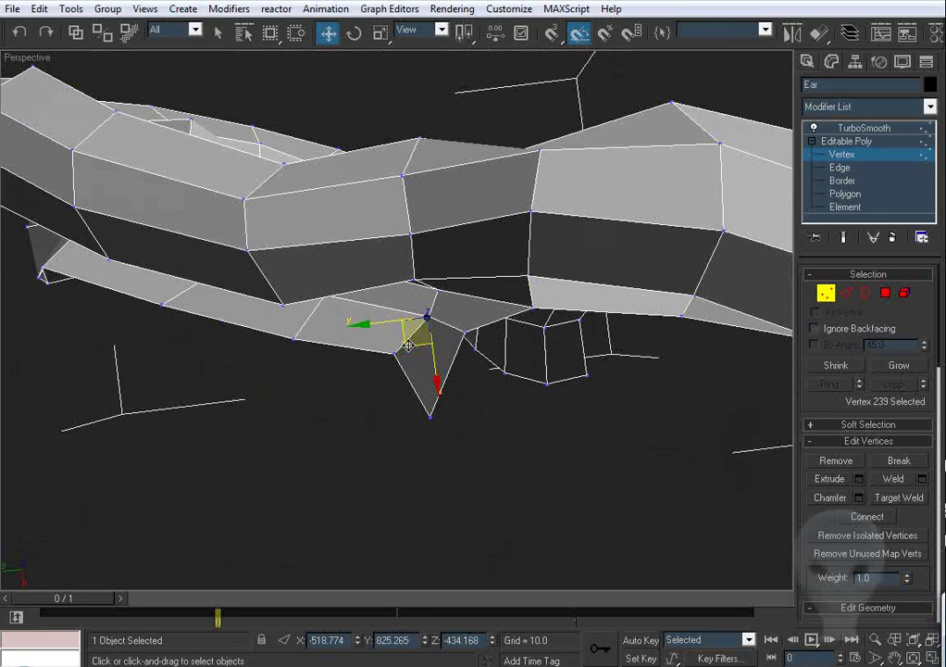
Step: Move the outer vertex at the junction above the strip's lower end to about X -503, Y 841, Z -455
drag(388, 350, 381, 350)
alt+middle_drag(391, 304, 523, 283)
alt+middle_drag(436, 342, 400, 267)
drag(323, 305, 305, 311)
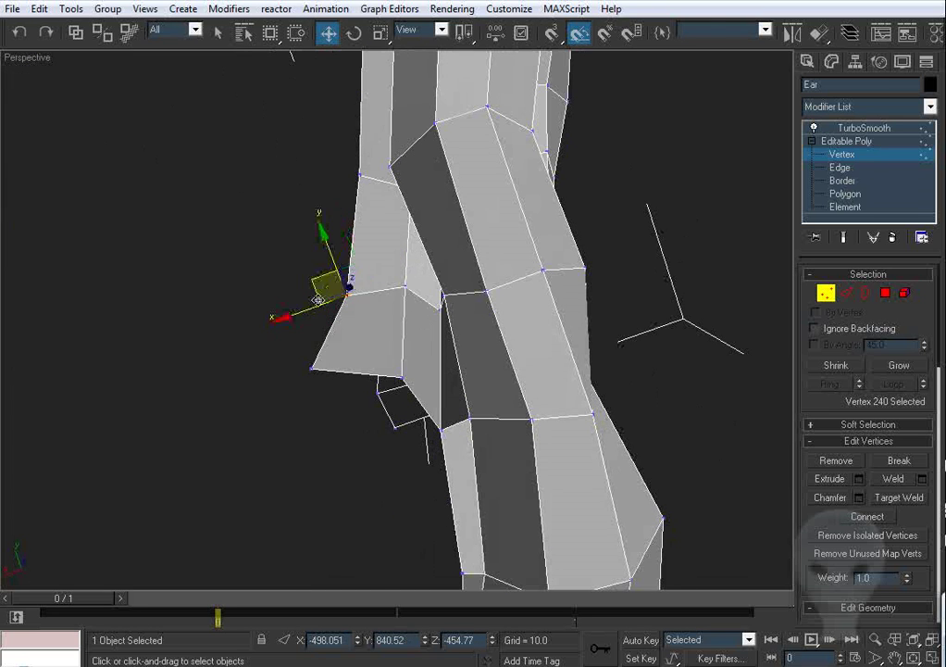
alt+middle_drag(320, 299, 354, 254)
alt+middle_drag(347, 374, 391, 325)
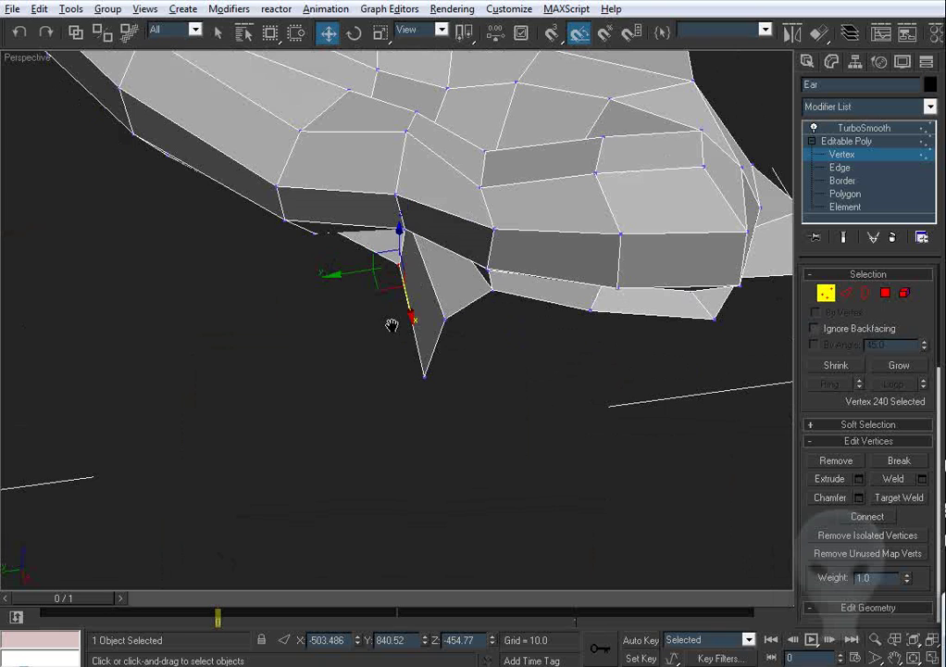
Step: Extend the strip's two lower end edges under the lobe and target-weld the new section's side edge to the neighbouring rim edge
click(847, 294)
middle_drag(571, 326, 310, 230)
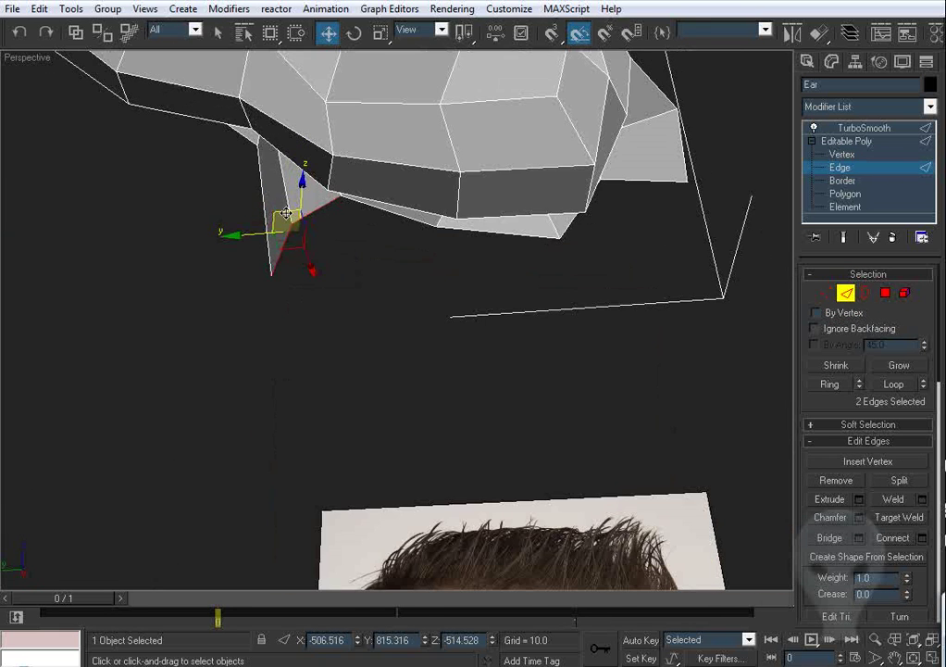
shift+drag(286, 213, 371, 280)
click(896, 516)
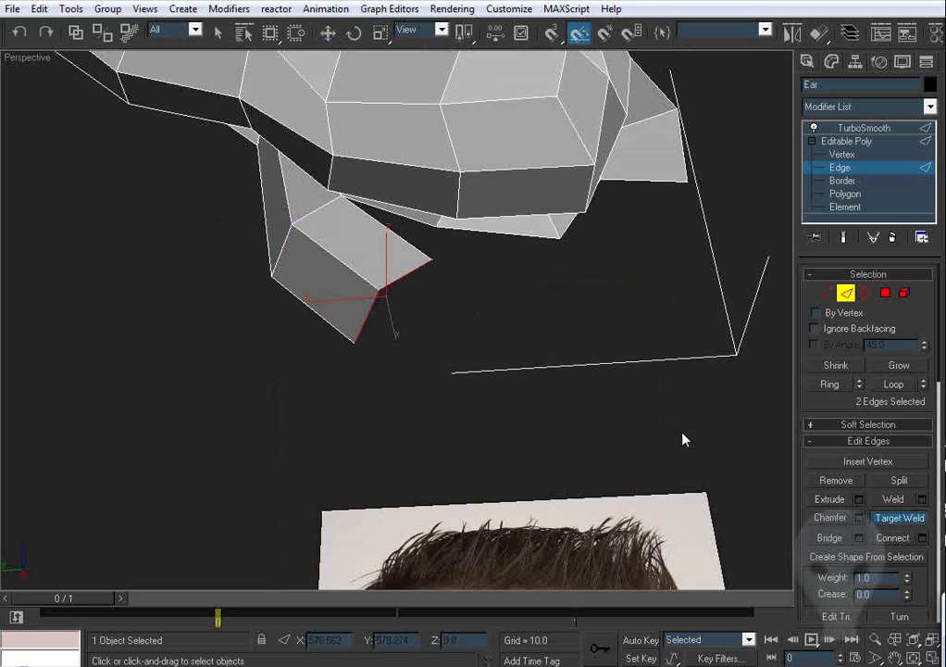
click(389, 228)
click(399, 215)
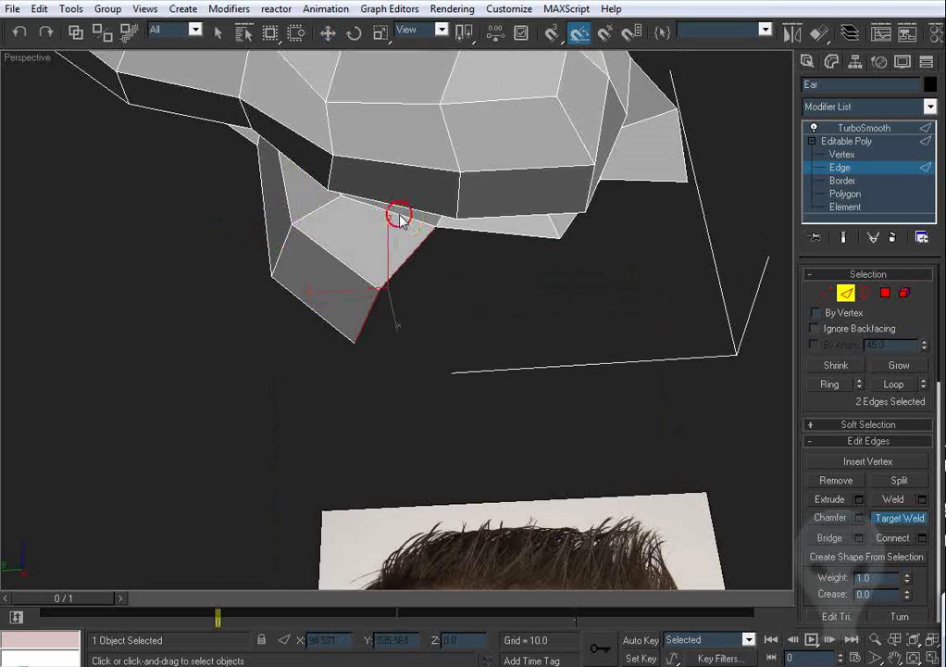
Step: Reposition the new section's two free end vertices against the ear reference, placing the outer one at about Y 794, Z -568
click(827, 293)
drag(366, 324, 346, 347)
key(l)
key(z)
middle_drag(423, 350, 404, 328)
scroll(389, 285, down, 9)
click(461, 288)
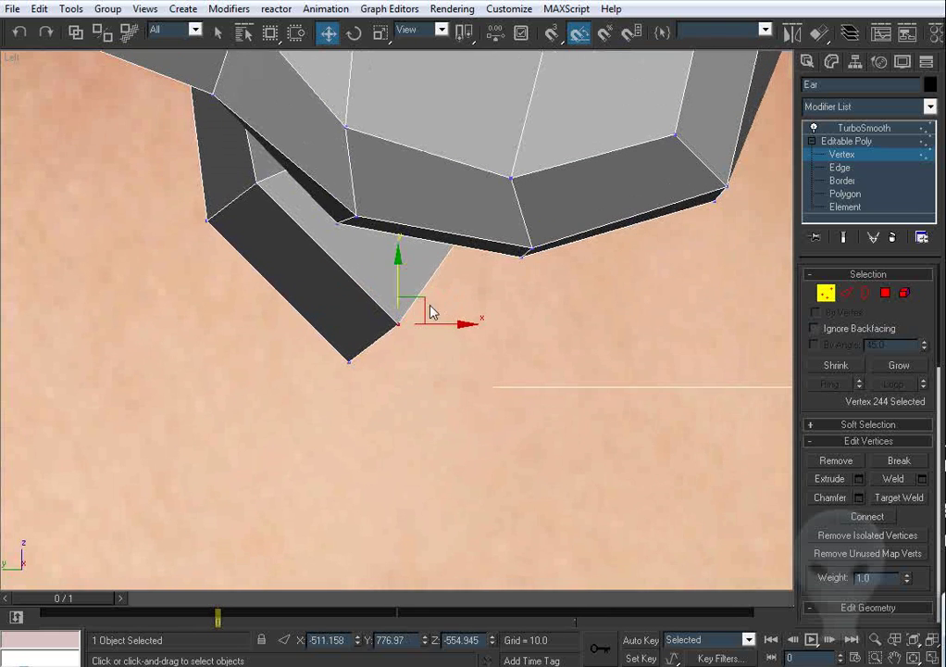
drag(437, 316, 451, 286)
drag(349, 361, 339, 368)
Step: Move the outer vertex where the new section joins the strip to about Y 836, Z -527
middle_drag(229, 239, 370, 292)
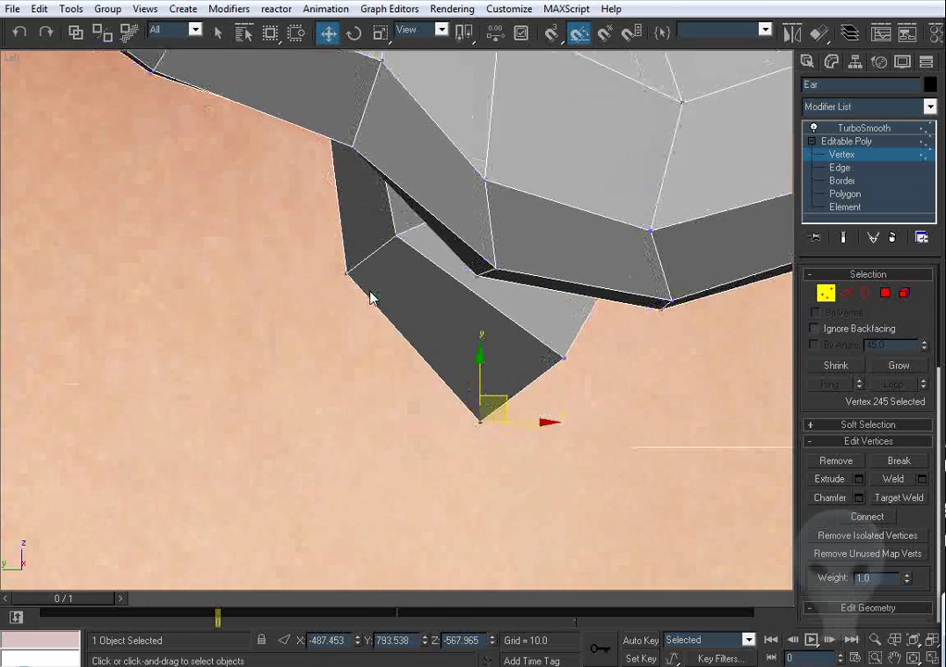
scroll(369, 292, down, 3)
click(364, 296)
drag(373, 296, 367, 300)
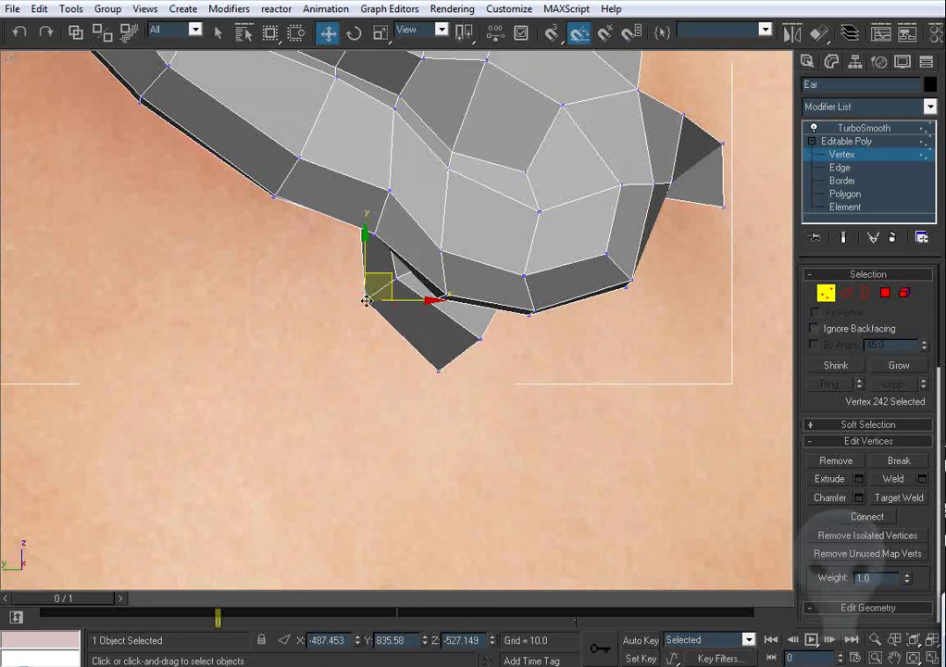
Step: Move the middle vertex at the new section's end to about X -507, Y 767, Z -548
click(483, 339)
drag(481, 340, 485, 337)
key(p)
key(ctrl+r)
key(z)
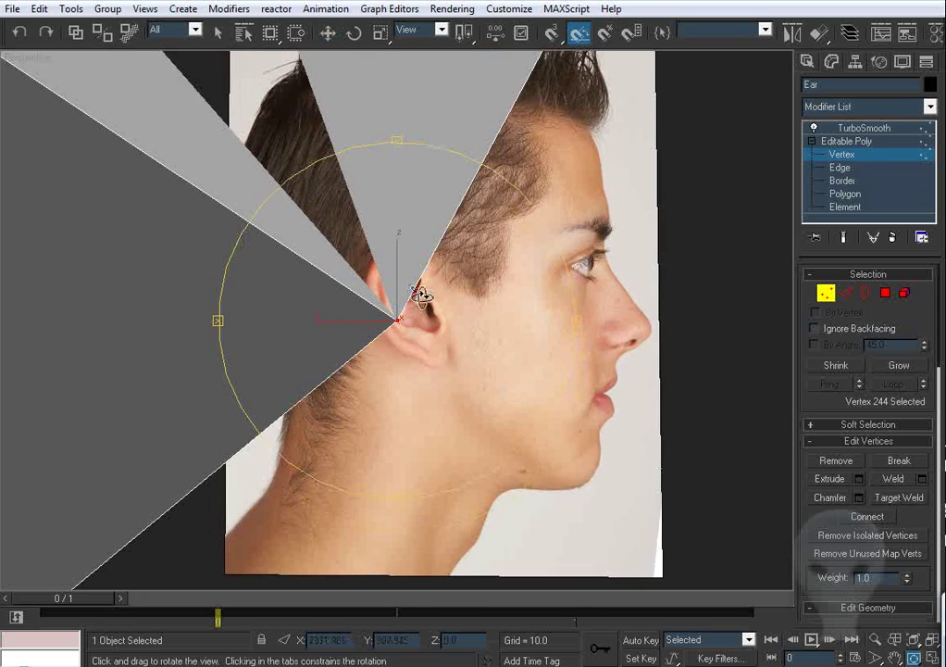
scroll(421, 297, down, 5)
drag(420, 293, 358, 190)
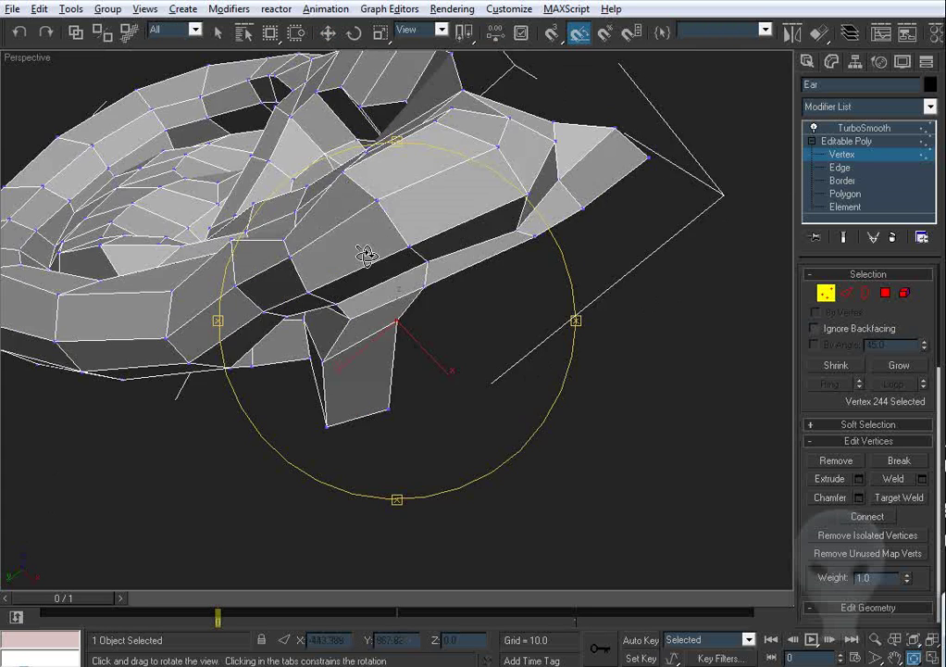
drag(367, 256, 460, 283)
scroll(460, 284, up, 2)
key(w)
middle_drag(367, 195, 433, 313)
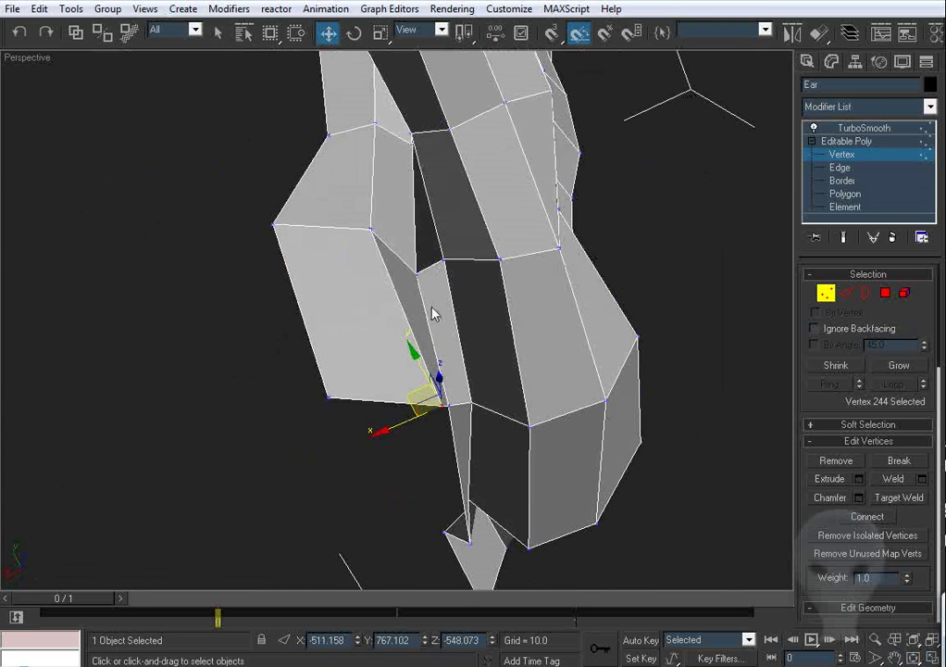
drag(395, 429, 384, 433)
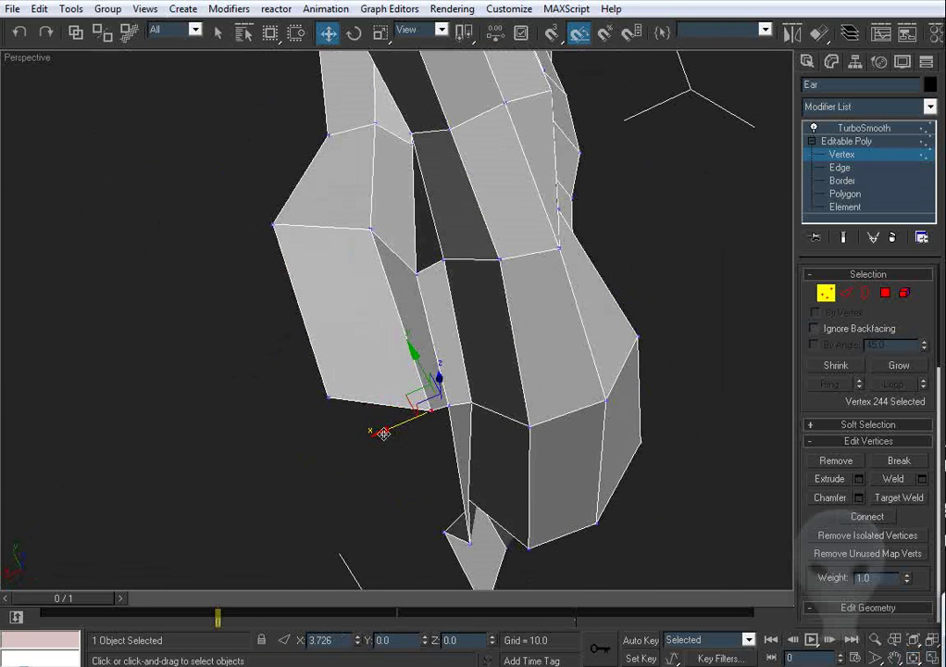
Step: Move the outer vertex at the strip's upper junction to about Y 859, Z -471, and shift it about -3 units along X
click(366, 230)
click(326, 136)
alt+middle_drag(329, 181, 341, 236)
drag(350, 239, 313, 266)
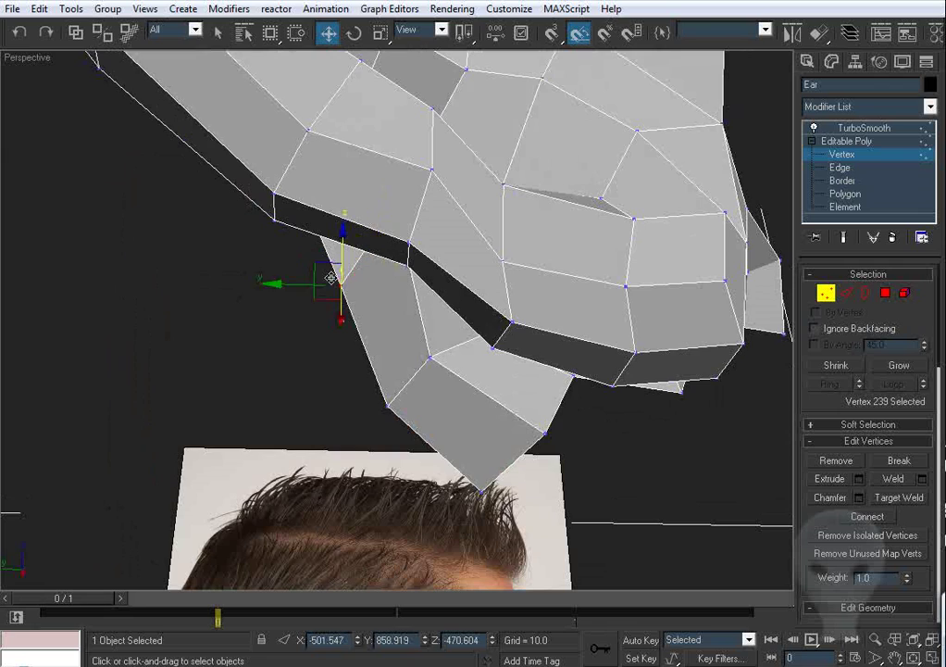
alt+middle_drag(332, 276, 507, 389)
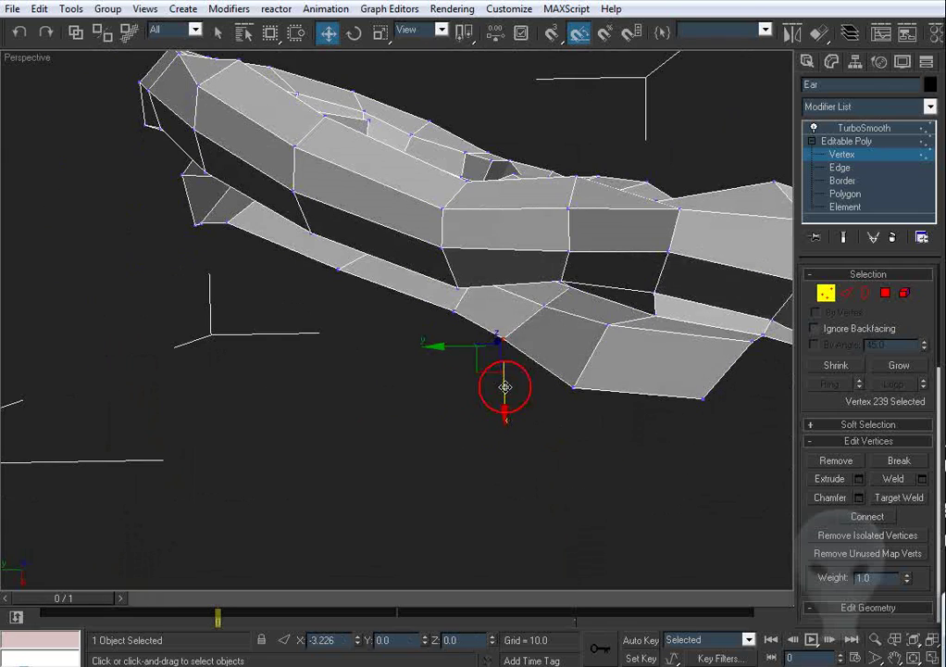
drag(505, 387, 506, 383)
Step: Lower the middle vertex at the newest section's end to about Z -549
scroll(541, 324, down, 4)
alt+middle_drag(543, 321, 511, 359)
click(505, 348)
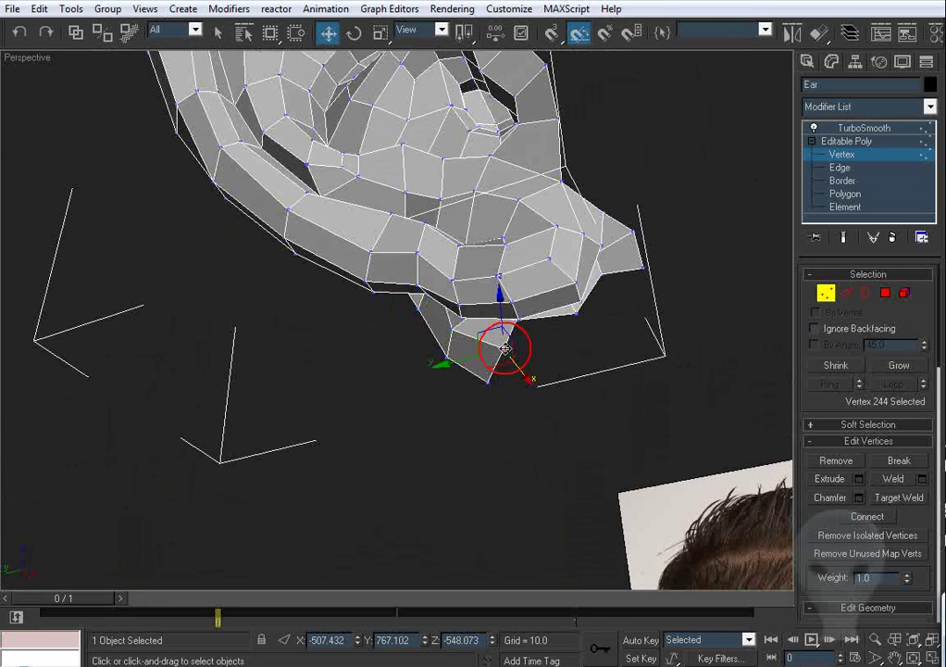
drag(501, 307, 501, 313)
middle_drag(503, 313, 434, 307)
scroll(442, 335, up, 2)
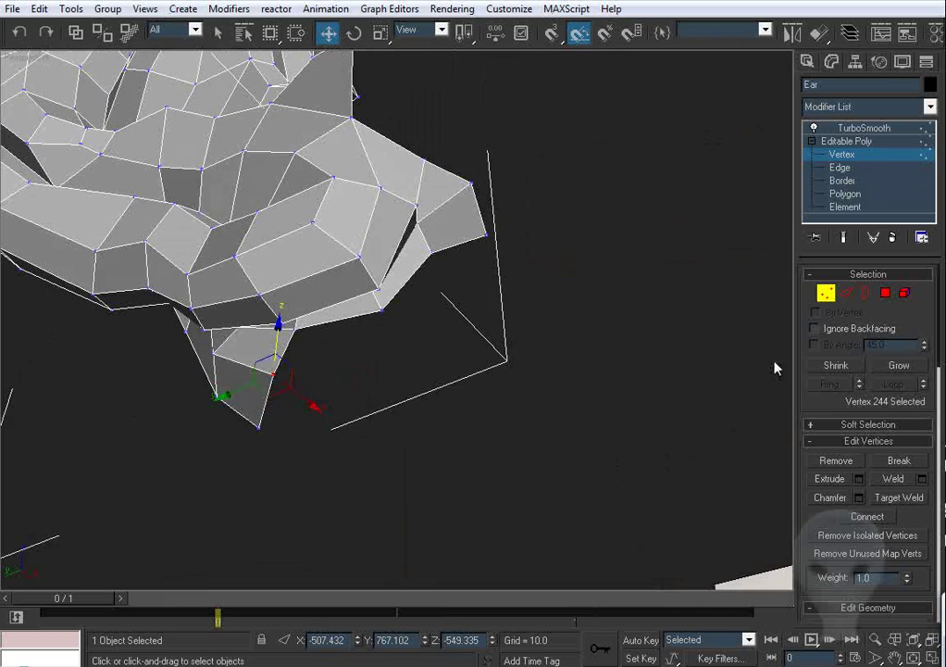
Step: Extend the two open edges beneath the front of the lobe downward as new polygons
click(849, 291)
click(469, 242)
alt+middle_drag(467, 250, 425, 304)
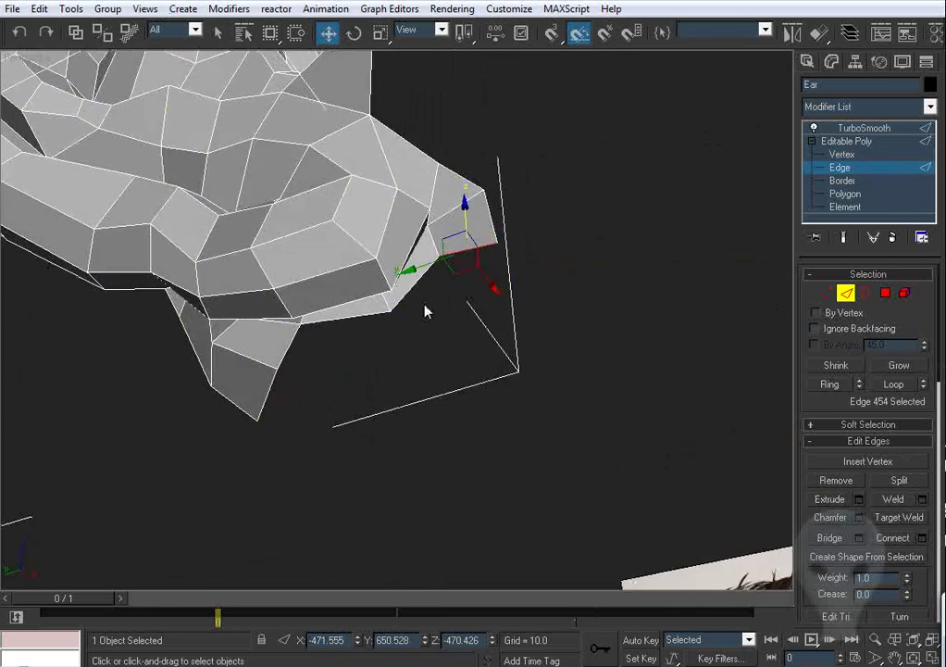
ctrl+click(360, 316)
shift+drag(372, 285, 391, 330)
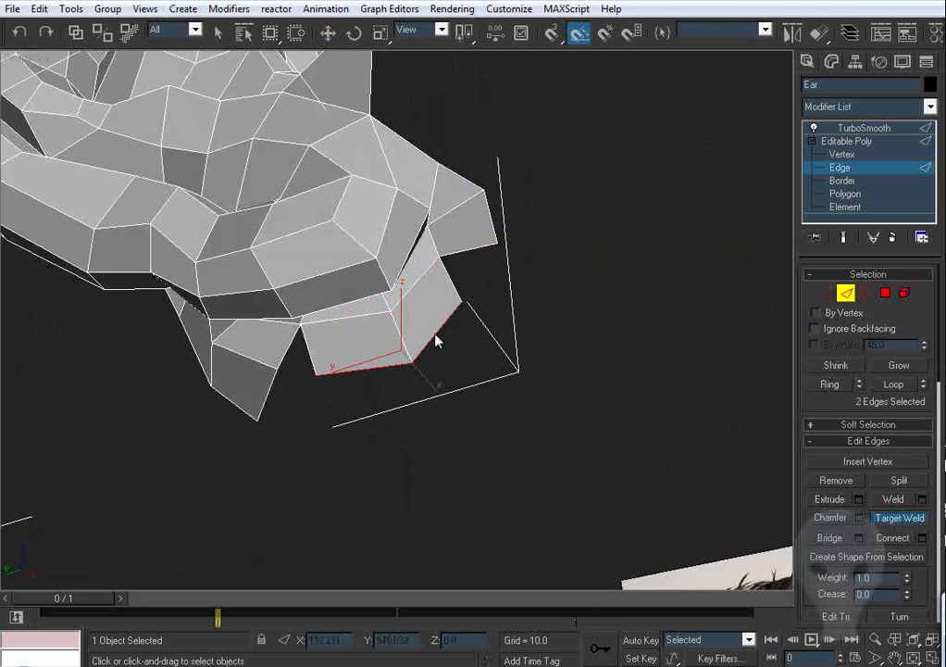
Step: Target-weld both side edges of the new lobe polygons to the adjacent front flap and back strip edges
drag(452, 278, 462, 259)
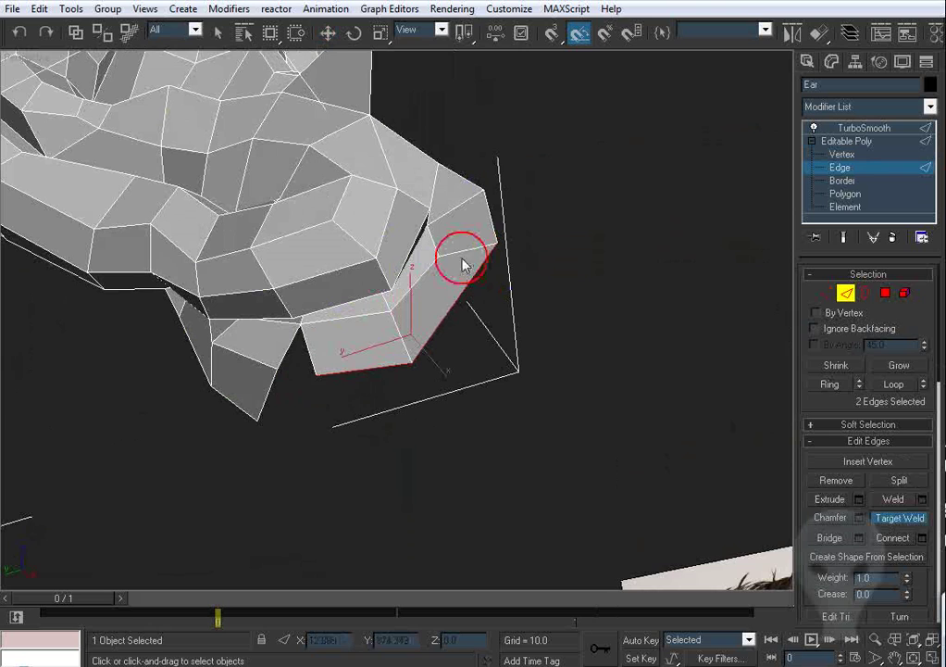
click(295, 354)
right_click(781, 317)
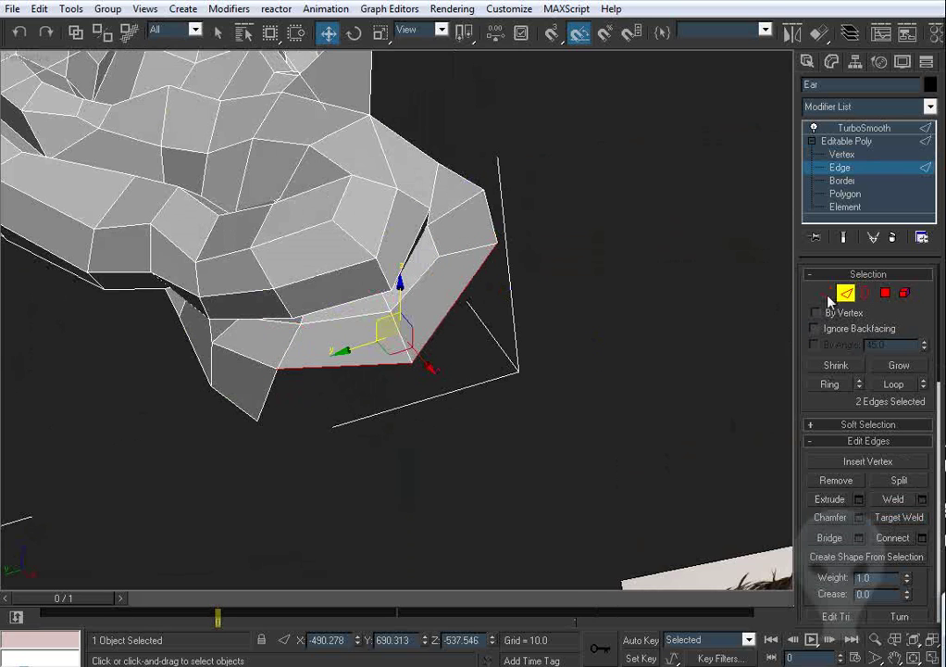
Step: Move the welded front corner vertex to about Y 632, Z -489, and the lobe section's lower corner vertex to about Y 685, Z -552
click(828, 295)
key(l)
key(z)
middle_drag(593, 389, 523, 314)
scroll(525, 333, up, 4)
middle_drag(574, 444, 465, 217)
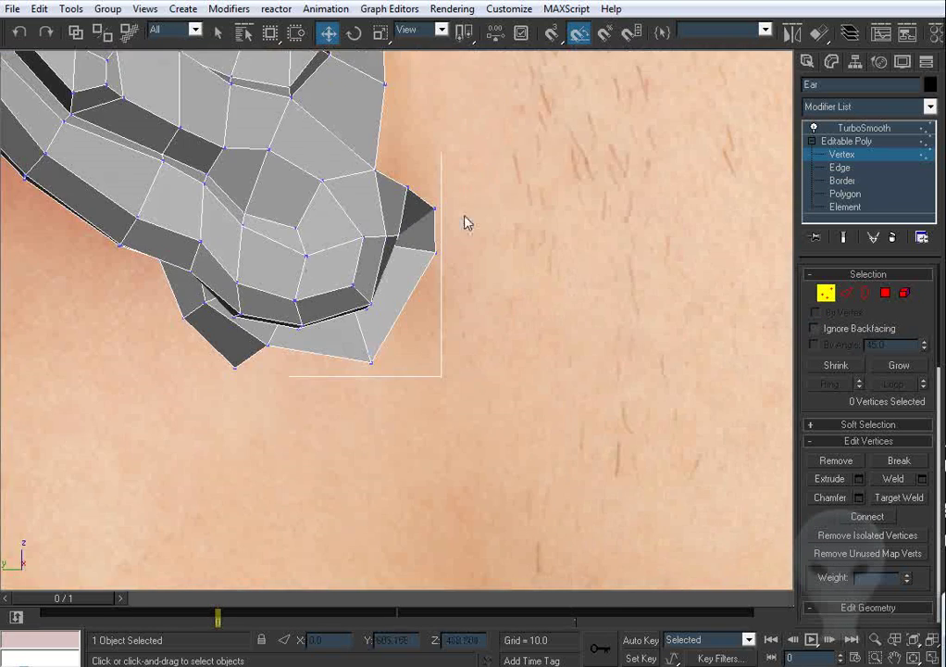
scroll(466, 217, up, 2)
drag(486, 213, 477, 241)
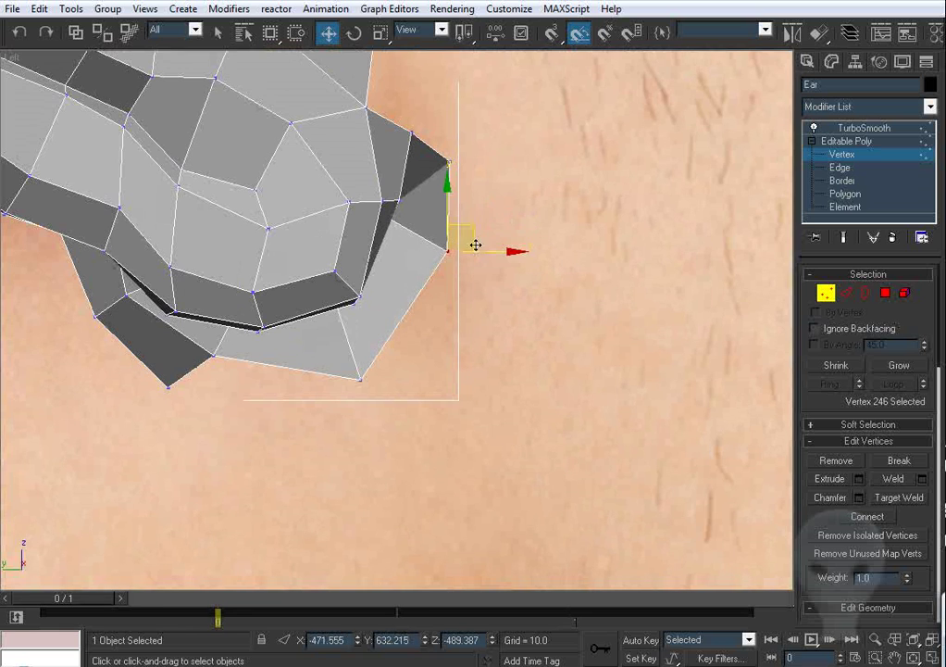
middle_drag(366, 368, 389, 328)
drag(386, 339, 384, 308)
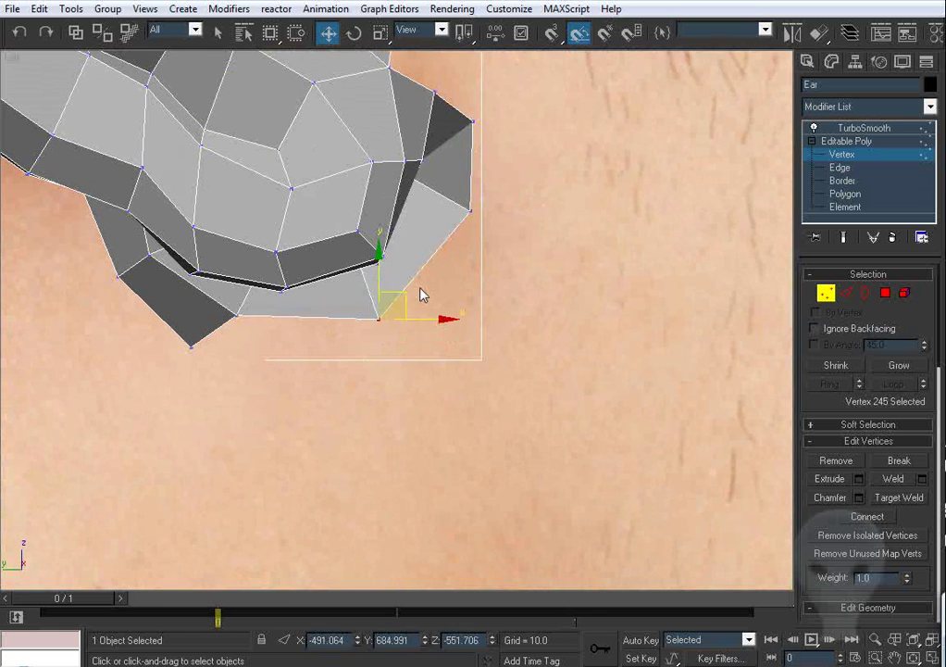
Step: Adjust the strip's vertices behind the lobe, moving the joint vertex to about Y 769, Z -549, and the upper outer one to about Y 837, Z -528
click(502, 170)
middle_drag(502, 167, 567, 180)
click(296, 329)
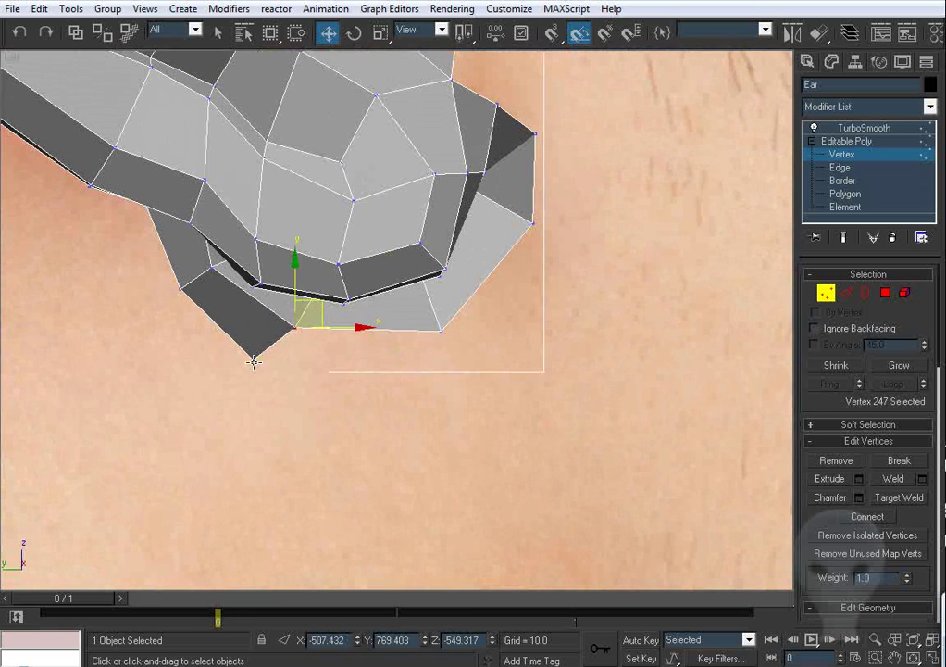
drag(253, 362, 247, 375)
drag(182, 290, 177, 295)
scroll(309, 299, down, 3)
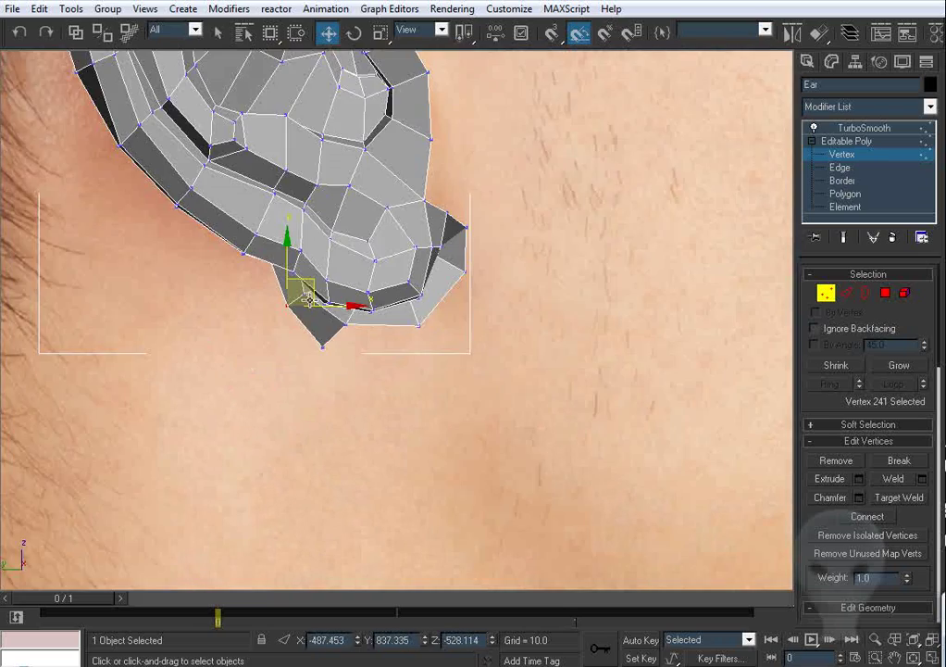
Step: Extend the five open edges along the ear's front about 42 units forward and 9 units up as new polygons
middle_drag(402, 225, 415, 281)
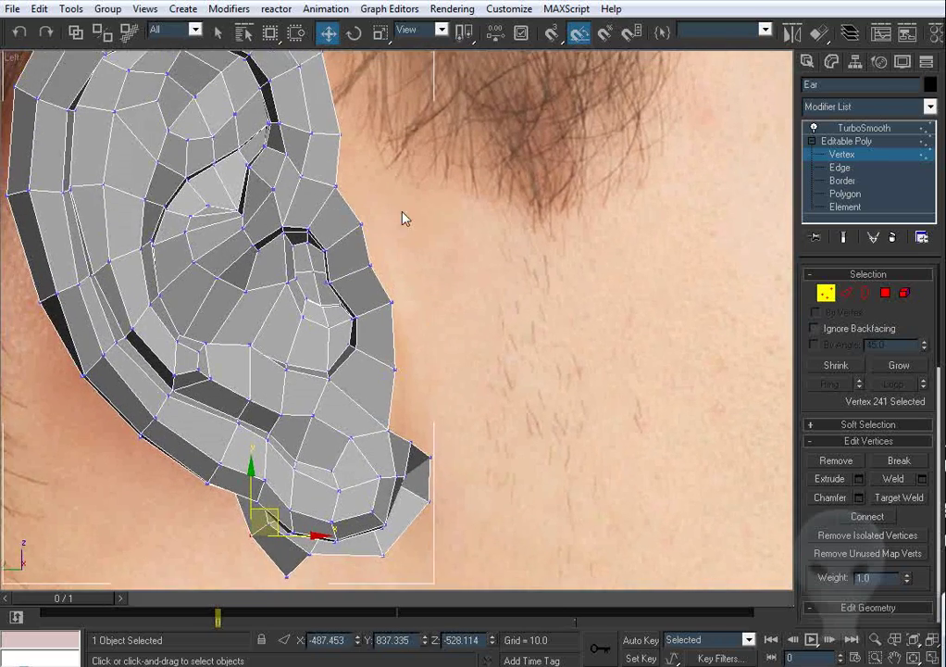
scroll(402, 212, down, 2)
middle_drag(398, 199, 434, 265)
middle_drag(432, 312, 393, 219)
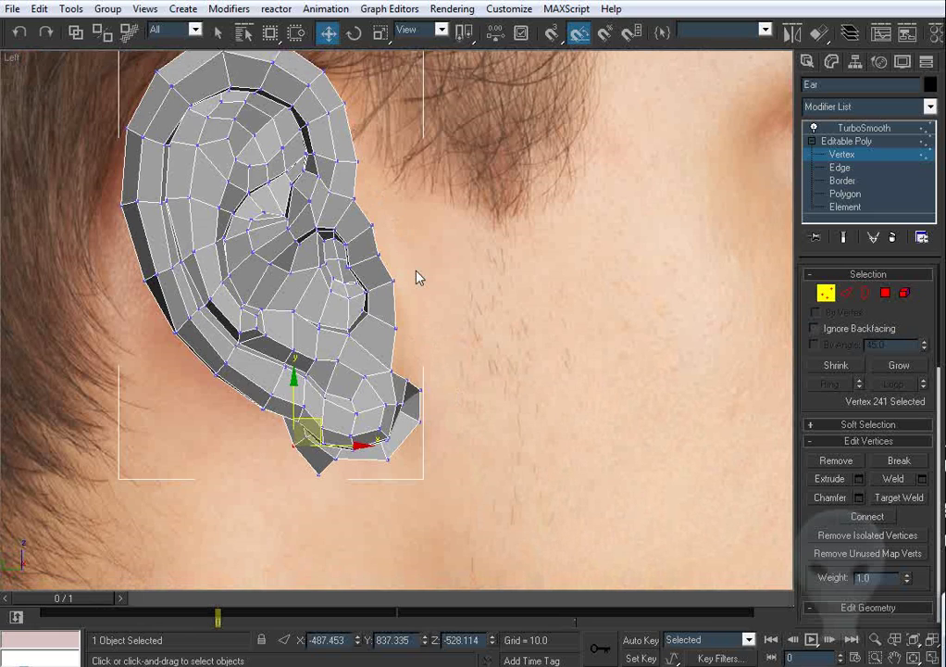
middle_drag(359, 163, 359, 226)
click(847, 293)
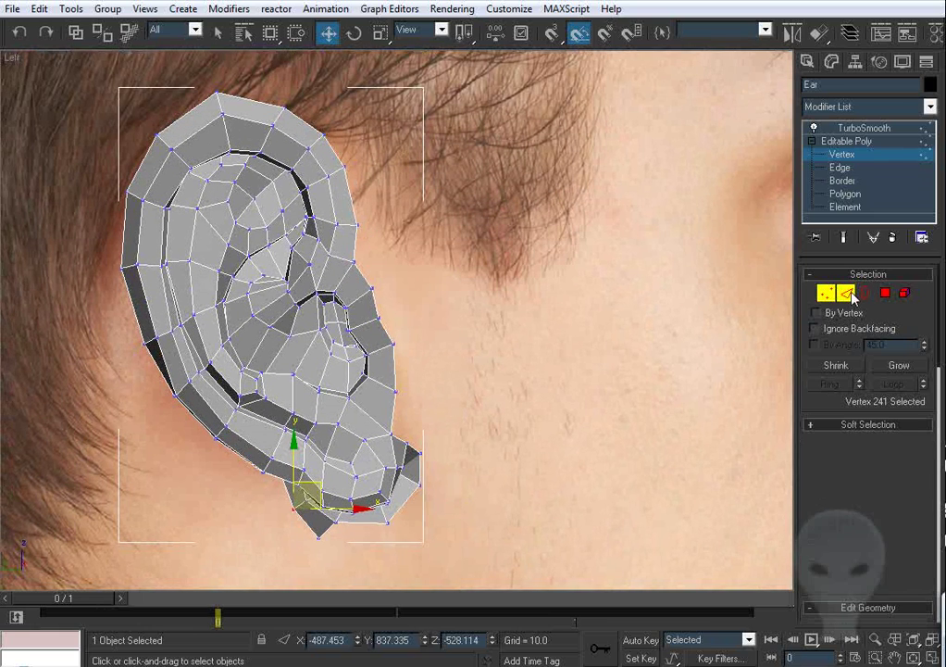
scroll(387, 275, up, 2)
click(361, 182)
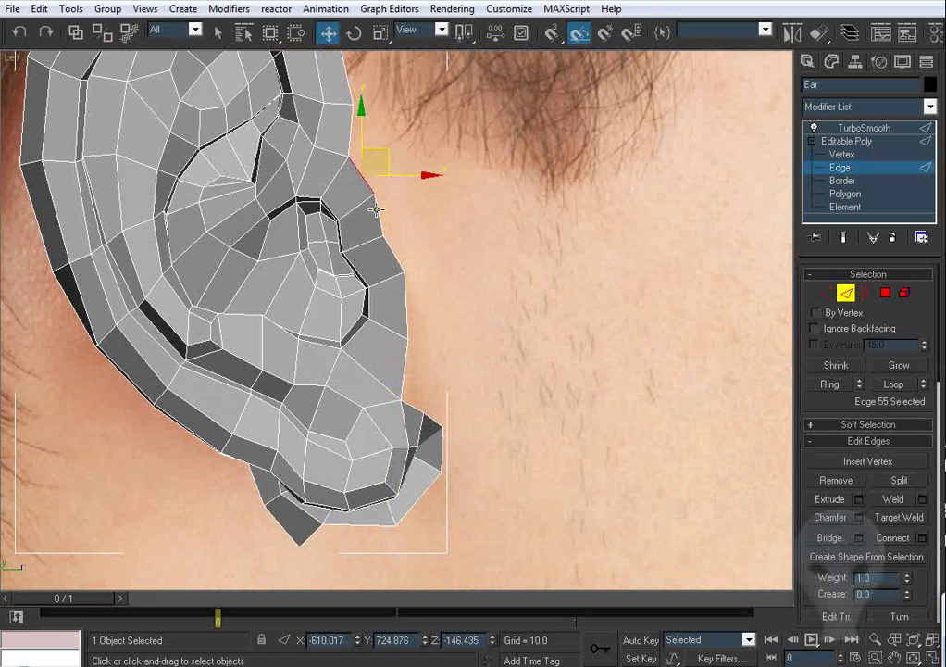
ctrl+click(409, 363)
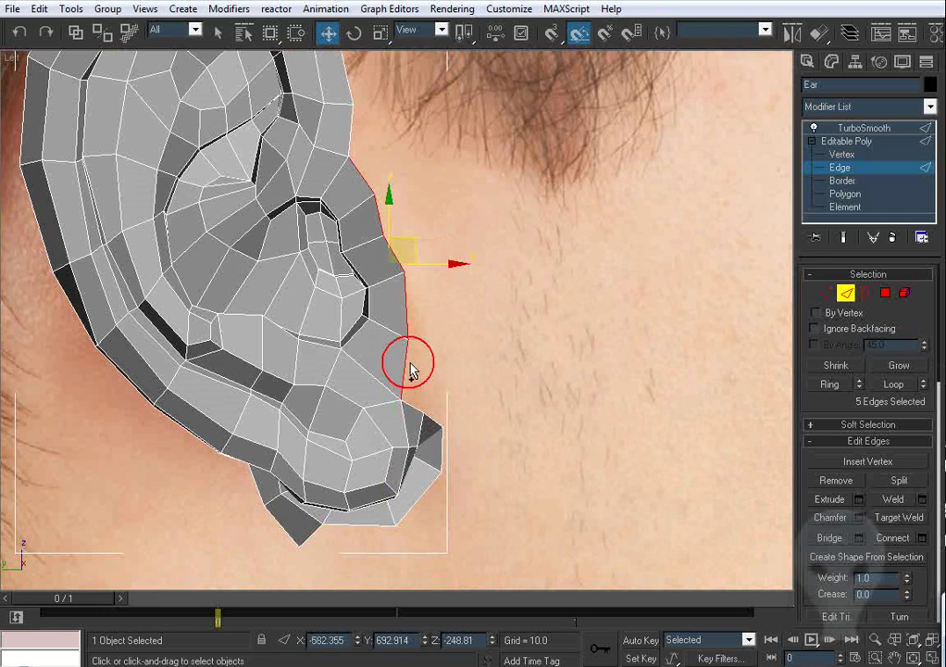
middle_drag(439, 283, 437, 304)
shift+drag(406, 270, 441, 261)
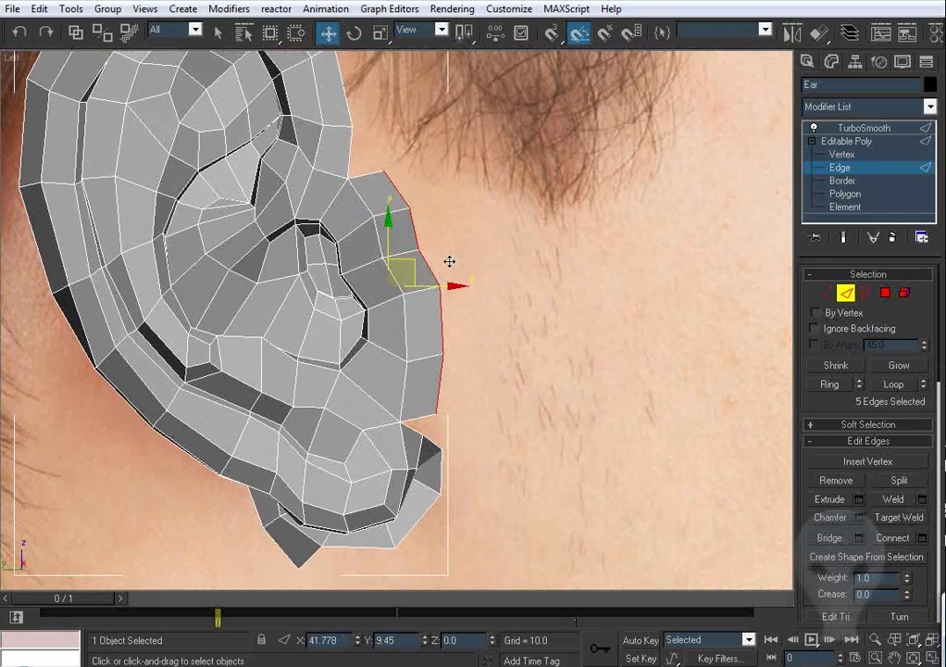
Step: Target-weld the new front strip's upper end edge to the adjacent rim edge and its lower end edge to the lobe flap
click(896, 524)
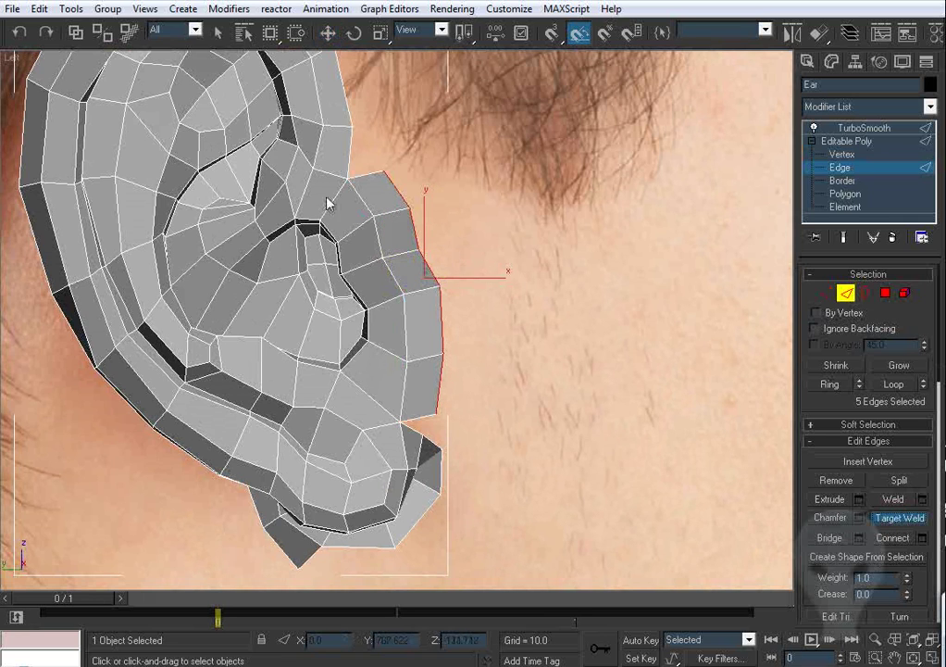
click(351, 160)
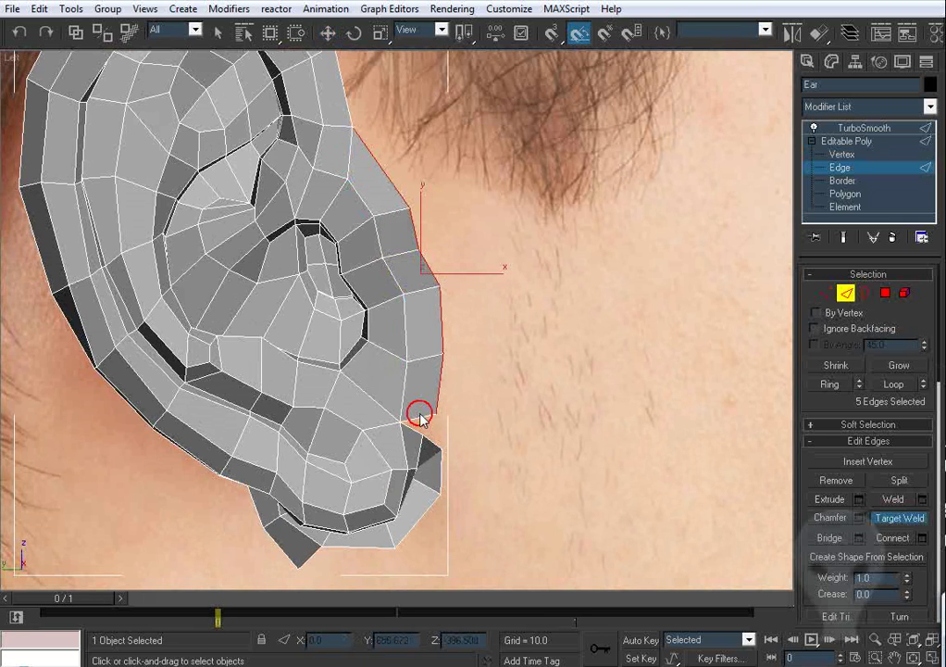
click(415, 432)
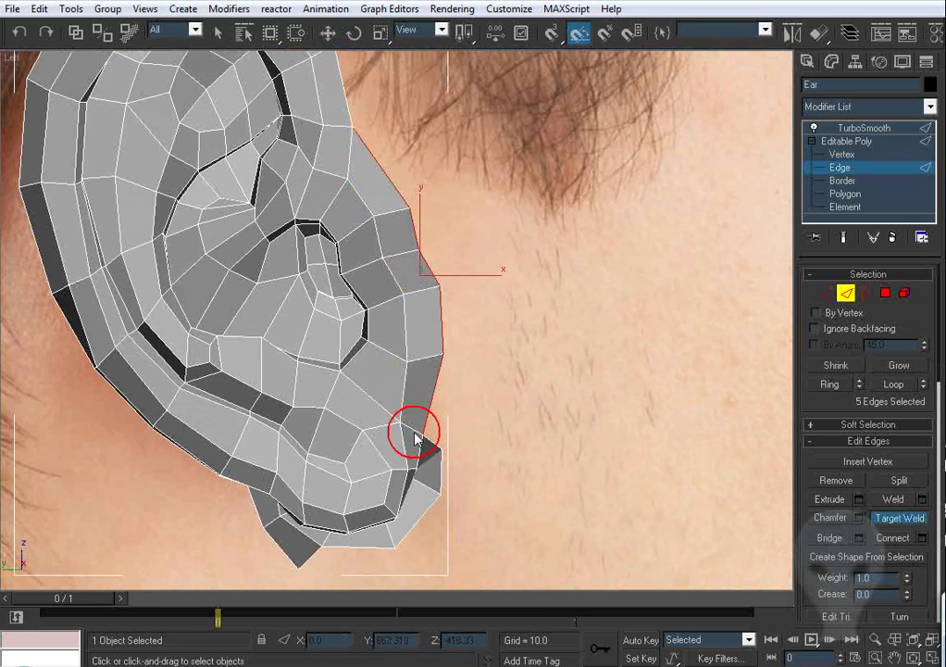
Step: Spread the front strip's outer vertices into a smooth curve, raising the uppermost about 60 units and moving the one below about 30 units forward
click(823, 294)
middle_drag(438, 187, 420, 296)
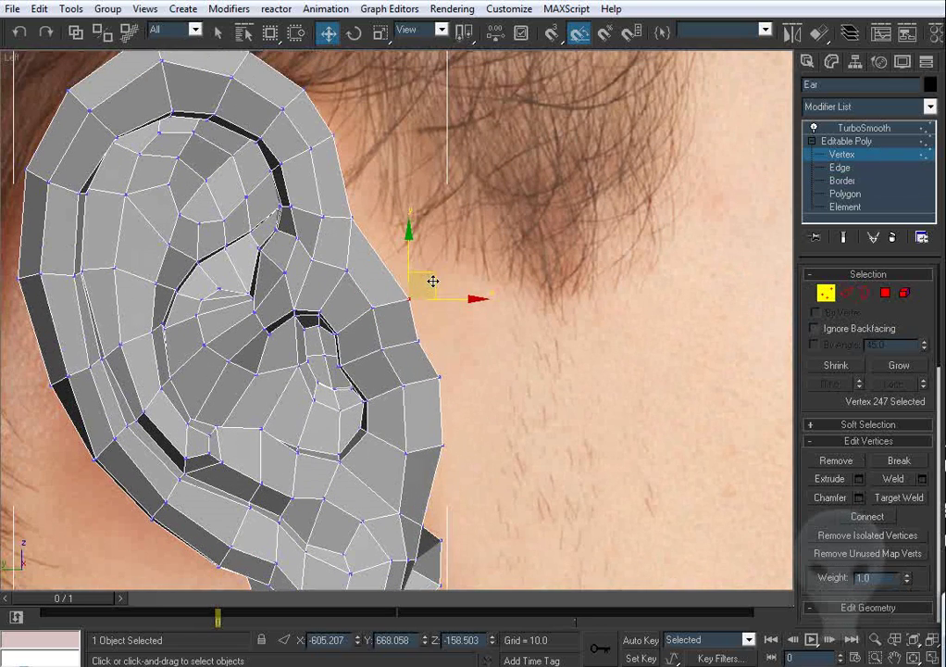
drag(433, 280, 427, 236)
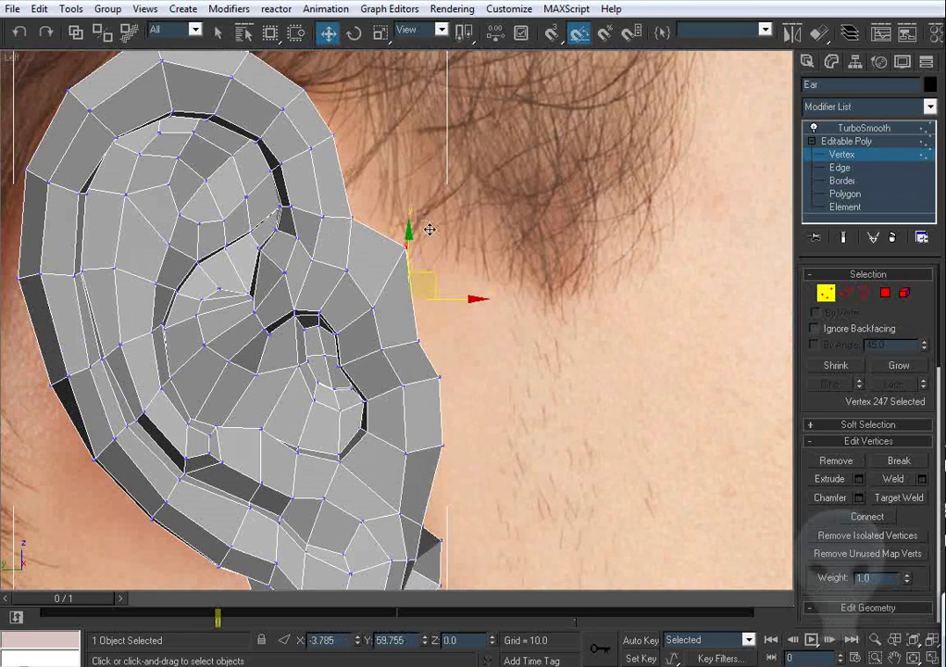
middle_drag(458, 411, 428, 311)
click(390, 241)
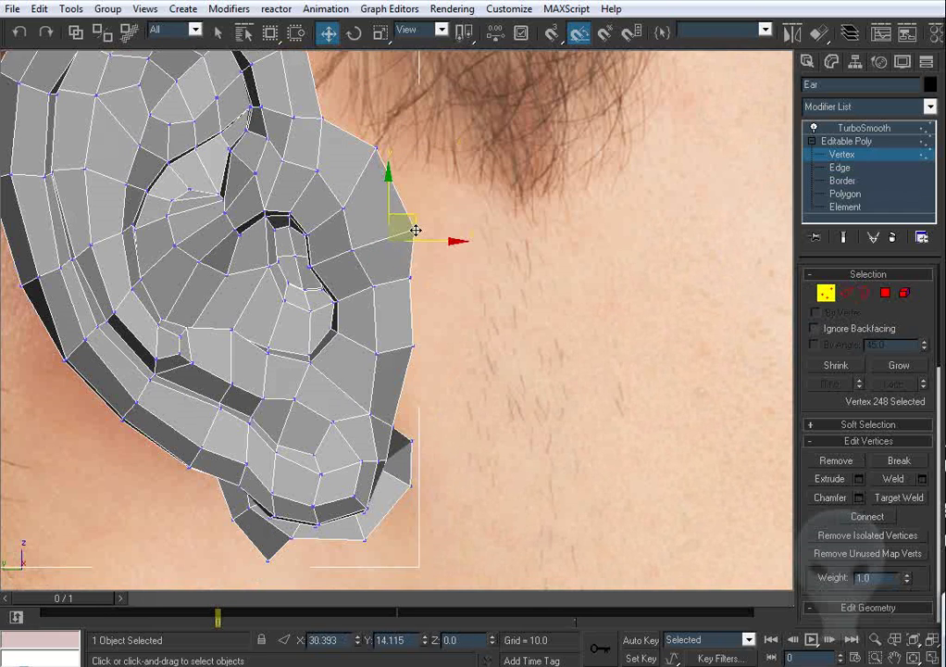
click(413, 348)
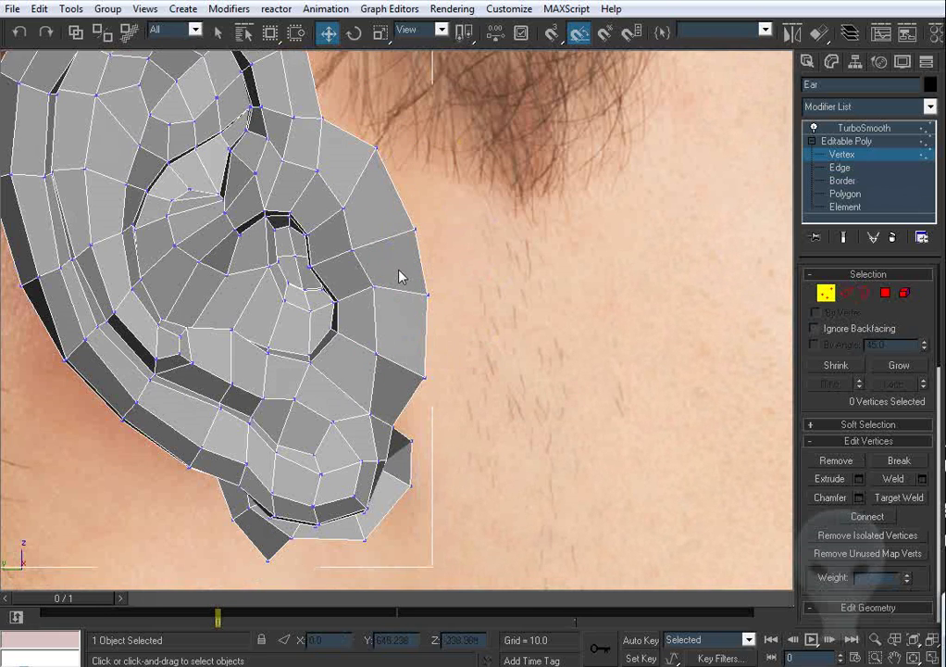
middle_drag(399, 270, 418, 333)
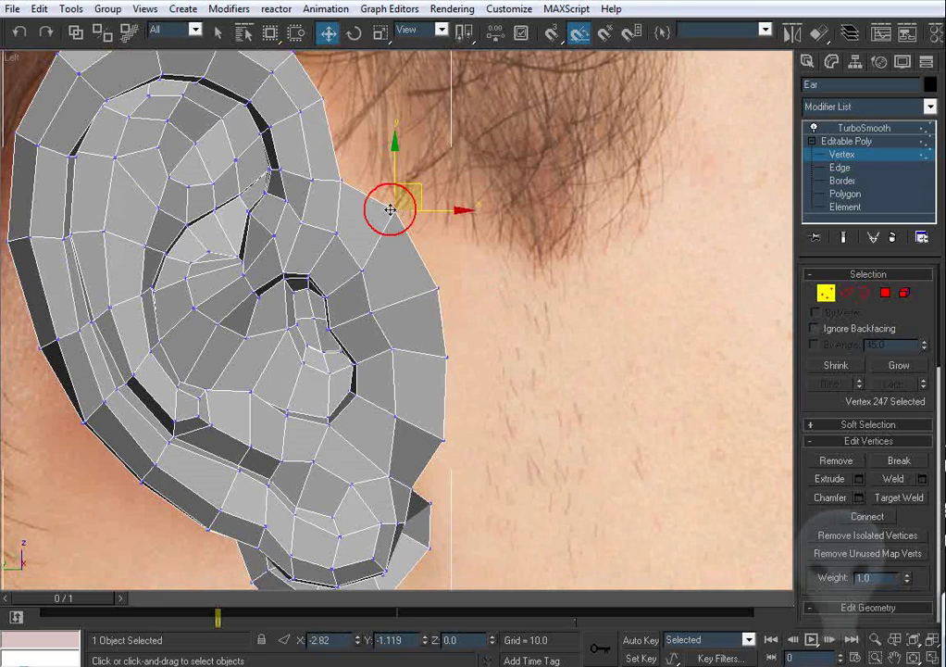
Step: Pull the middle outer vertices of the new front strip inward toward the head in the perspective view
key(p)
key(ctrl+r)
key(z)
drag(414, 275, 318, 307)
scroll(339, 277, down, 5)
scroll(341, 277, down, 5)
right_click(319, 306)
alt+middle_drag(319, 306, 452, 345)
scroll(445, 336, up, 2)
click(456, 353)
click(421, 304)
drag(466, 335, 502, 377)
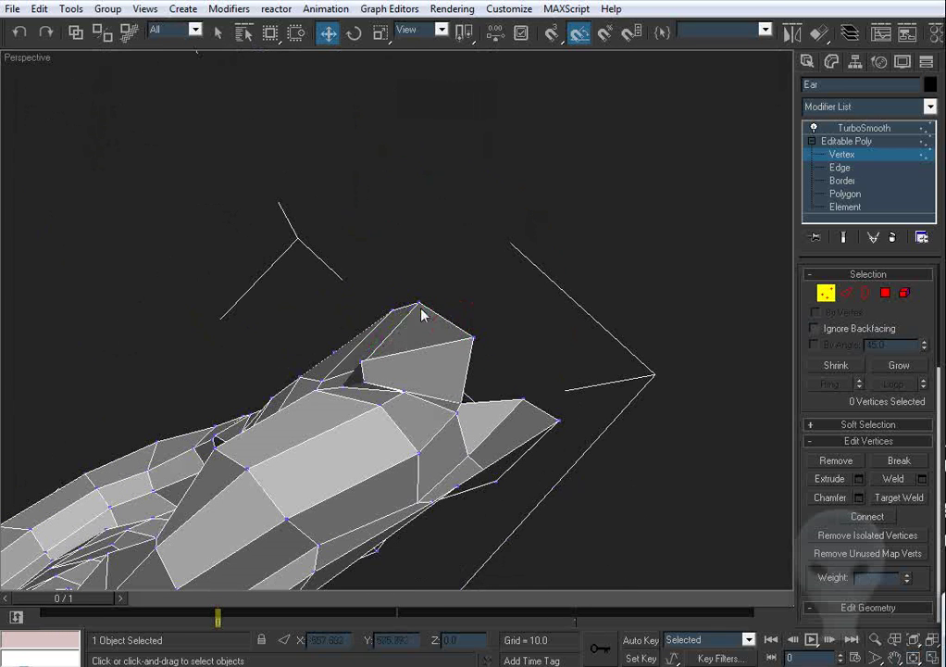
drag(420, 305, 452, 334)
Step: Pull the front strip's two upper outer vertices inward, placing the uppermost at about X -581, Y 677, Z -101
alt+middle_drag(452, 335, 421, 301)
click(417, 275)
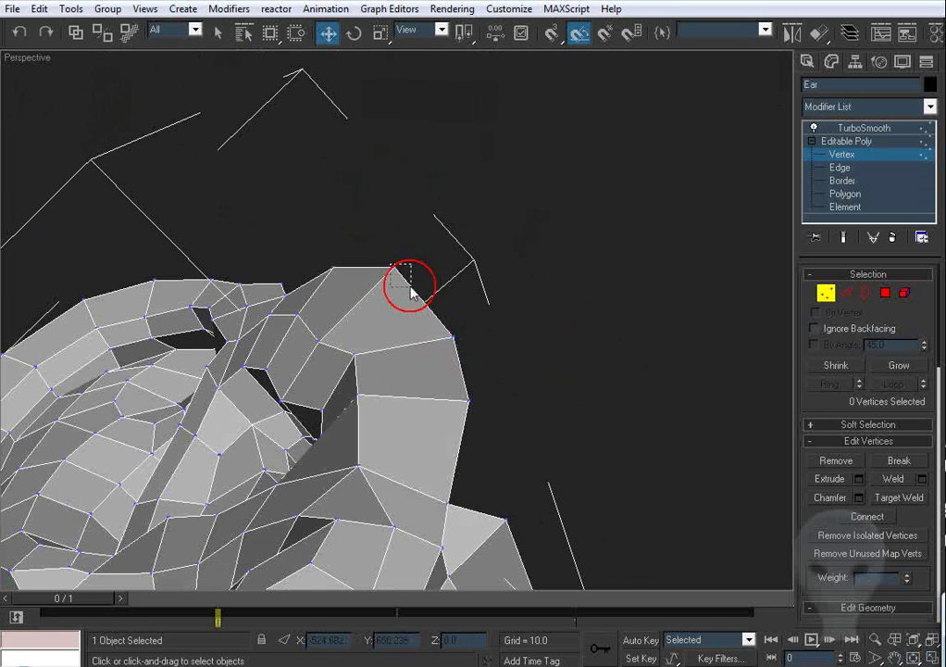
drag(411, 288, 459, 340)
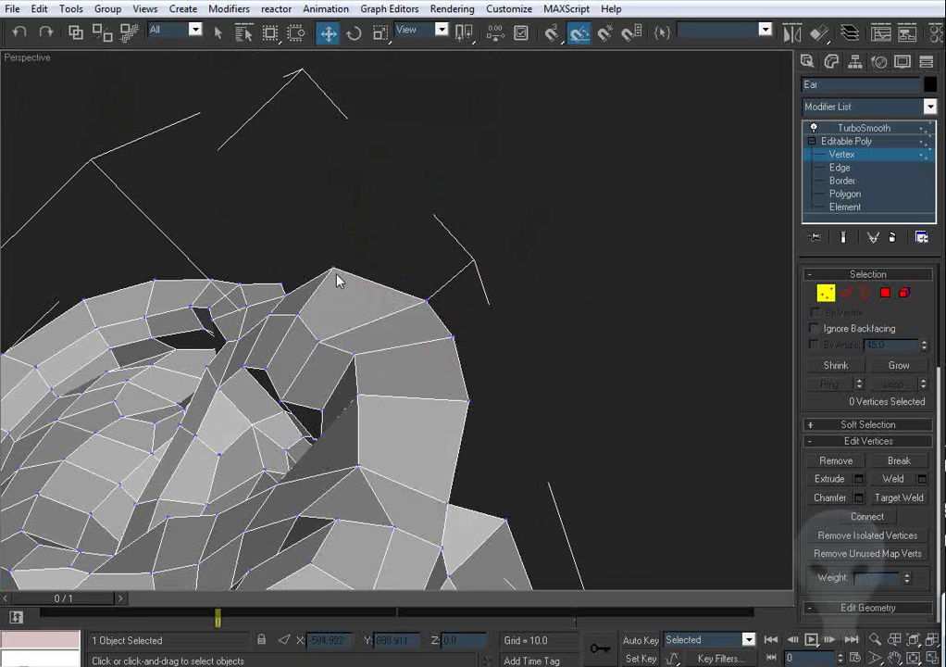
drag(334, 271, 350, 292)
alt+middle_drag(335, 324, 475, 450)
scroll(462, 433, down, 3)
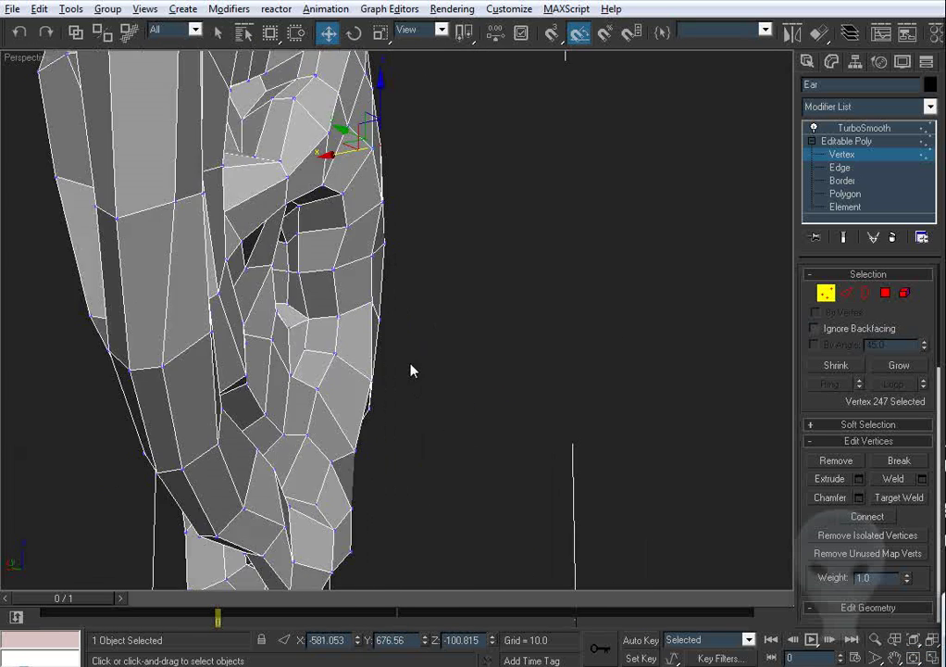
Step: Shift the vertices in front of the ear canal sideways, moving the one on the front strip's inner edge about 15 units along X
alt+middle_drag(412, 369, 314, 299)
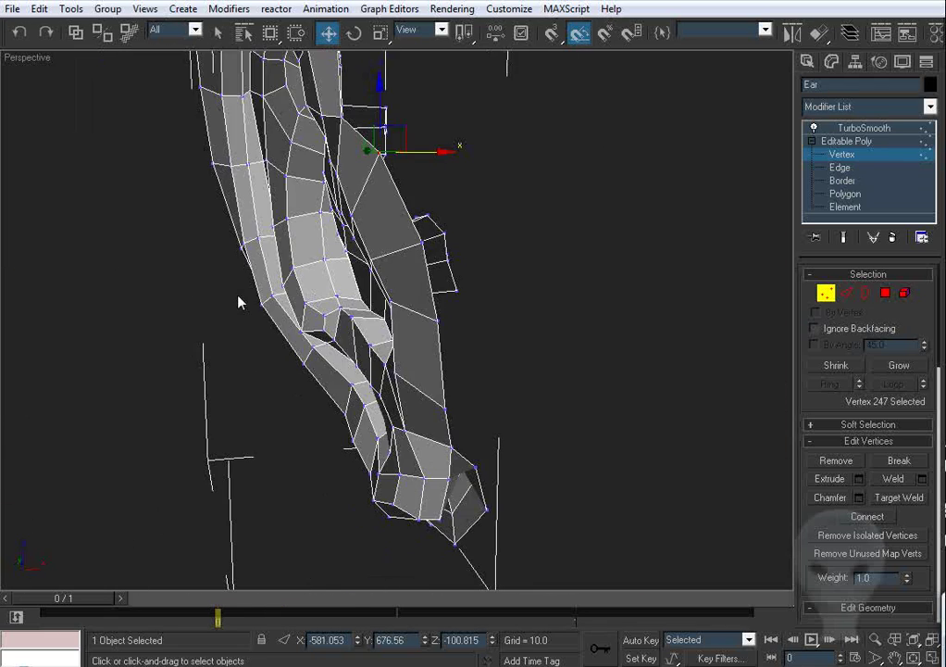
alt+middle_drag(238, 296, 367, 326)
scroll(368, 326, up, 3)
middle_drag(295, 263, 199, 260)
drag(213, 173, 234, 168)
alt+middle_drag(295, 208, 379, 261)
middle_drag(383, 186, 360, 330)
click(303, 271)
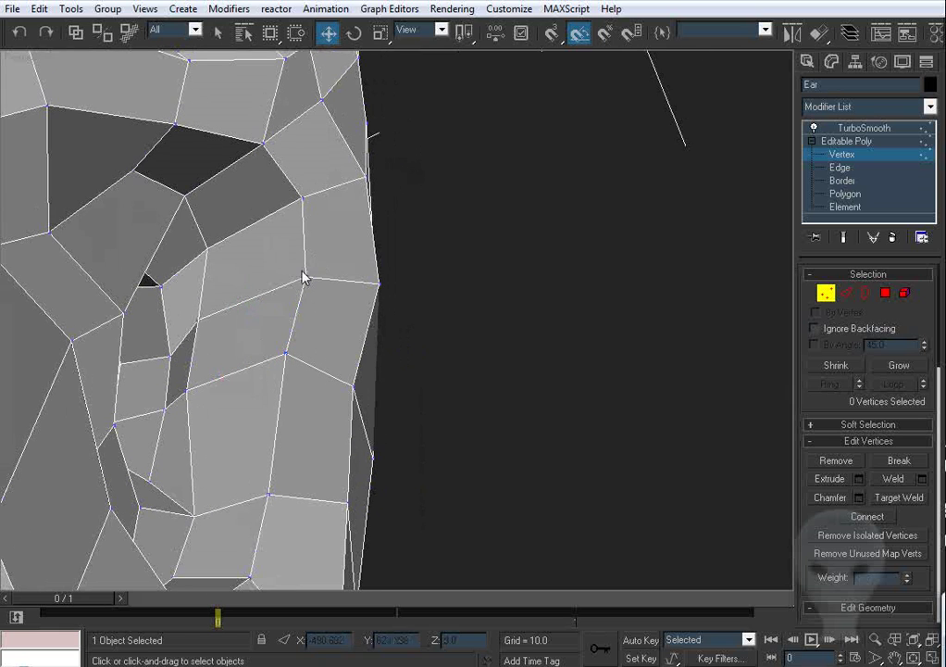
drag(305, 276, 294, 279)
drag(379, 293, 352, 293)
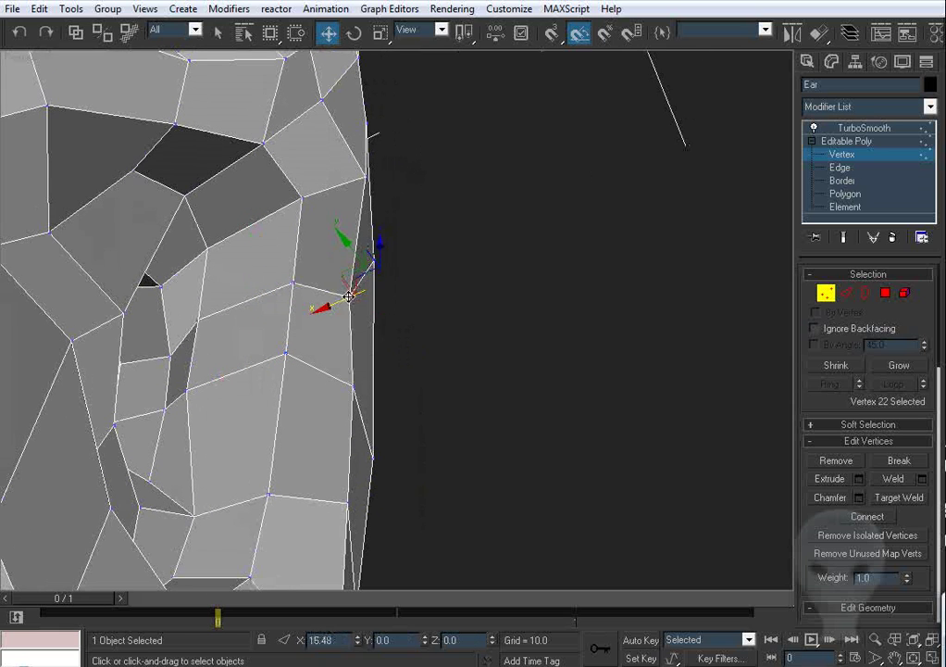
alt+middle_drag(349, 296, 369, 340)
drag(385, 216, 339, 241)
key(ctrl+z)
click(471, 292)
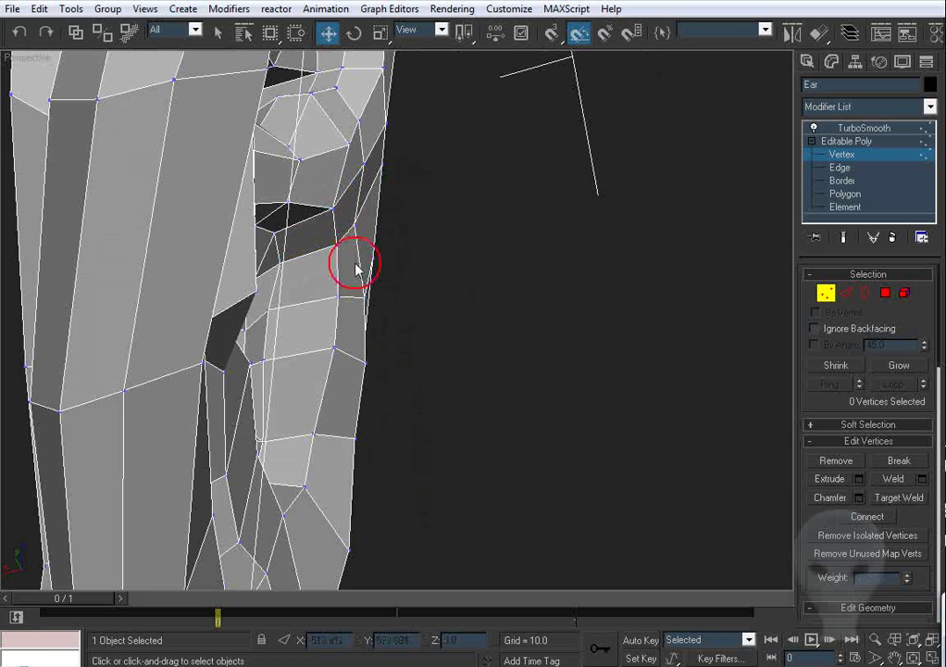
Step: Adjust the vertices along the front strip's inner edge sideways, moving the lower one about 4 units along X
alt+middle_drag(444, 313, 454, 337)
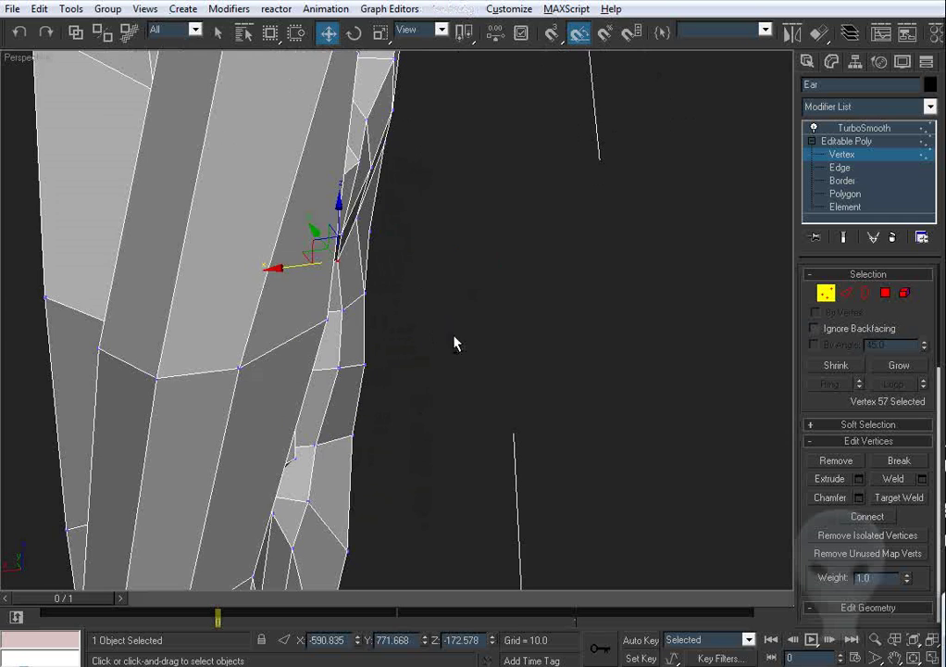
click(363, 365)
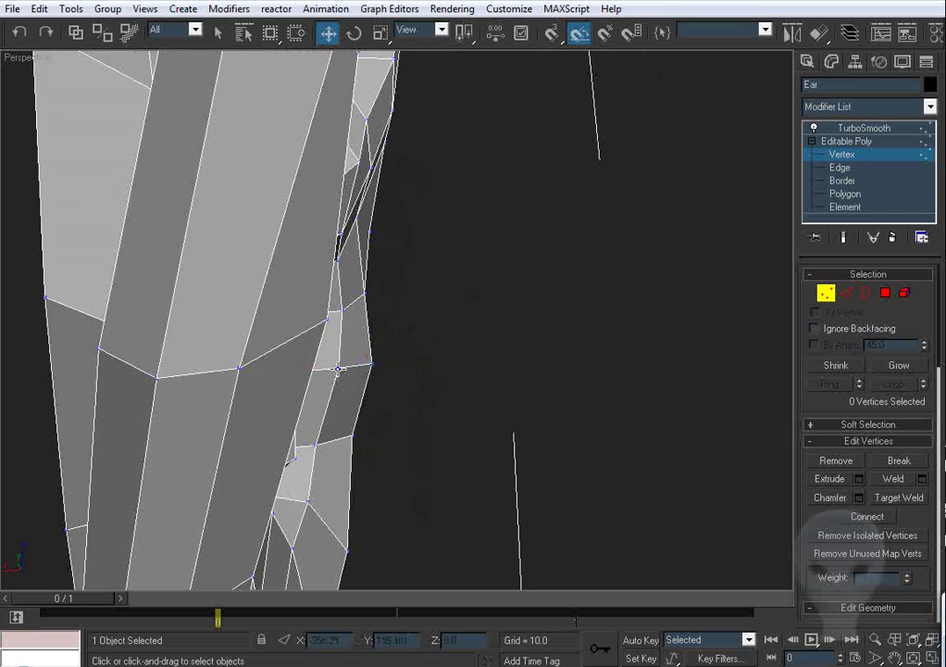
drag(338, 369, 352, 367)
click(449, 354)
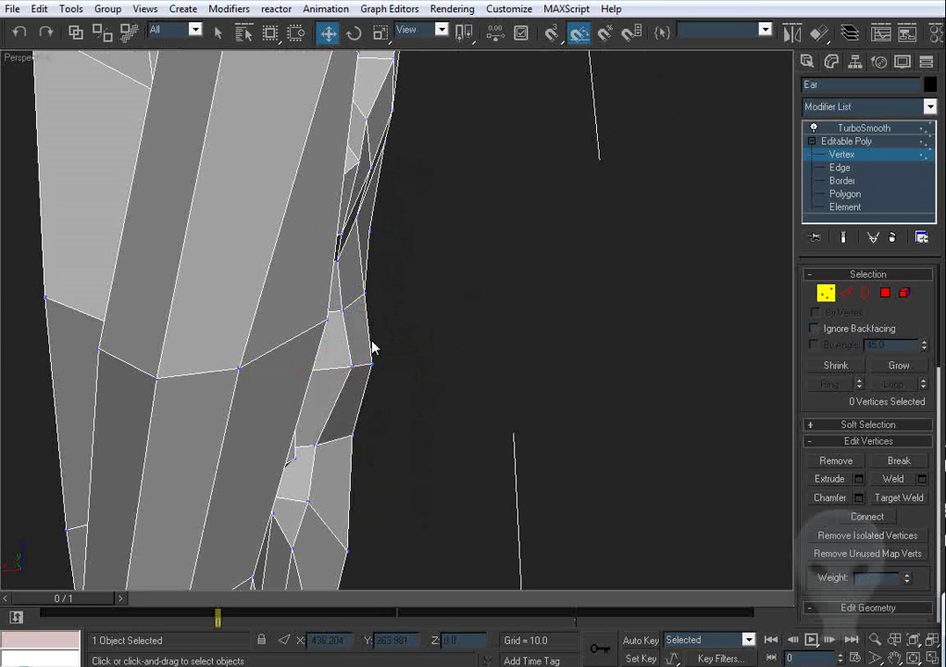
alt+middle_drag(482, 349, 338, 342)
click(326, 324)
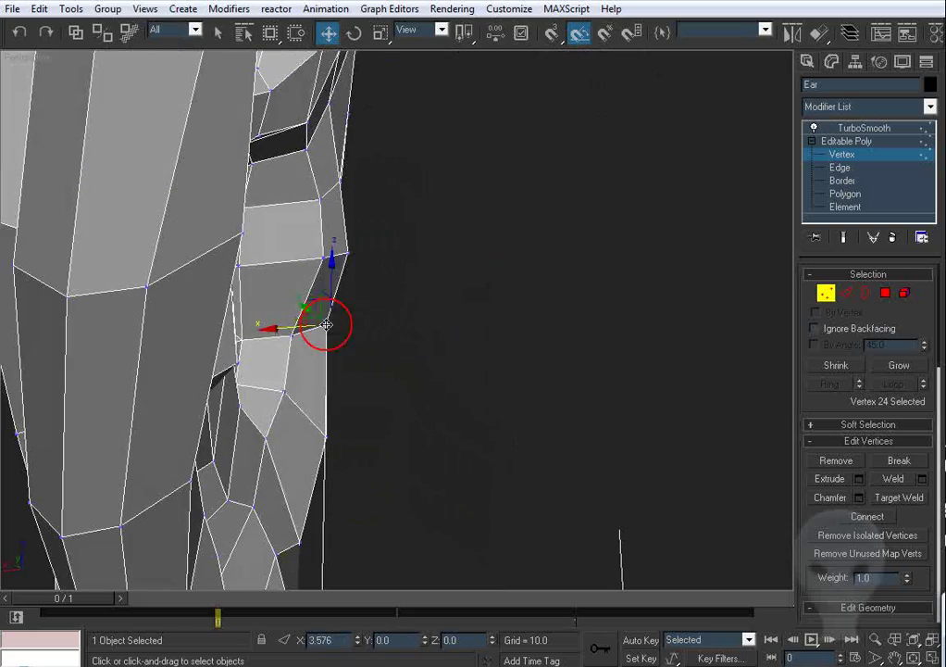
alt+middle_drag(433, 335, 423, 295)
Step: Examine the smoothed ear from the side without edge lines, and the lobe and front flap in perspective with edges shown
key(l)
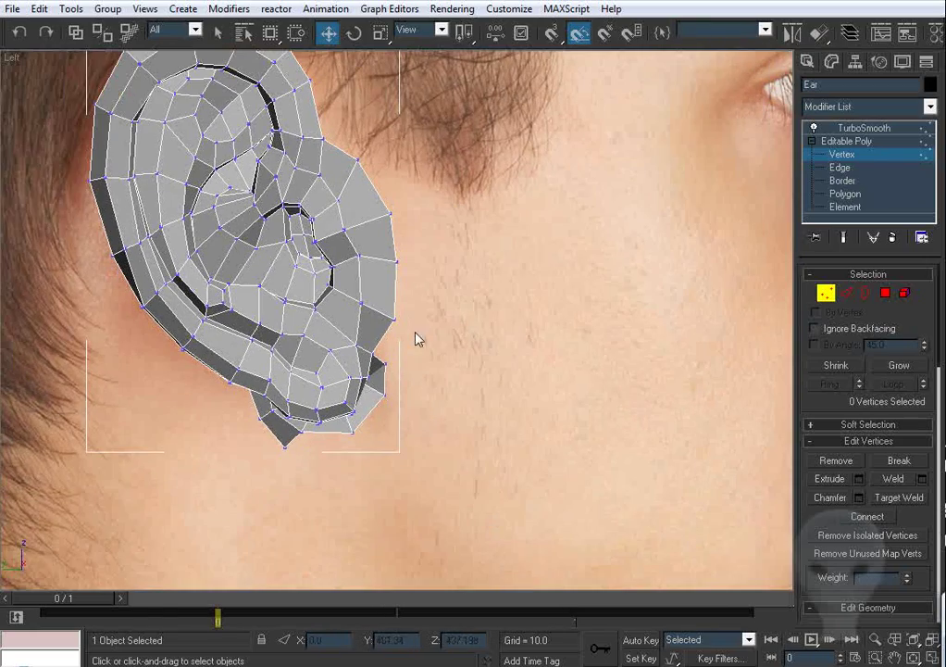
click(826, 294)
scroll(385, 447, down, 4)
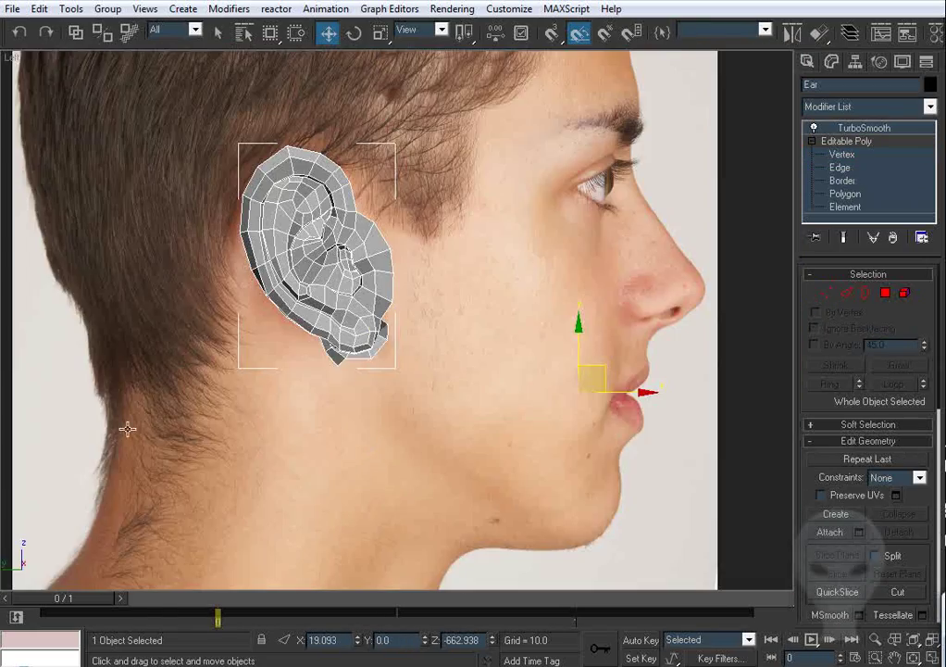
scroll(128, 429, down, 2)
click(618, 405)
scroll(429, 422, up, 3)
key(F4)
middle_drag(341, 377, 377, 413)
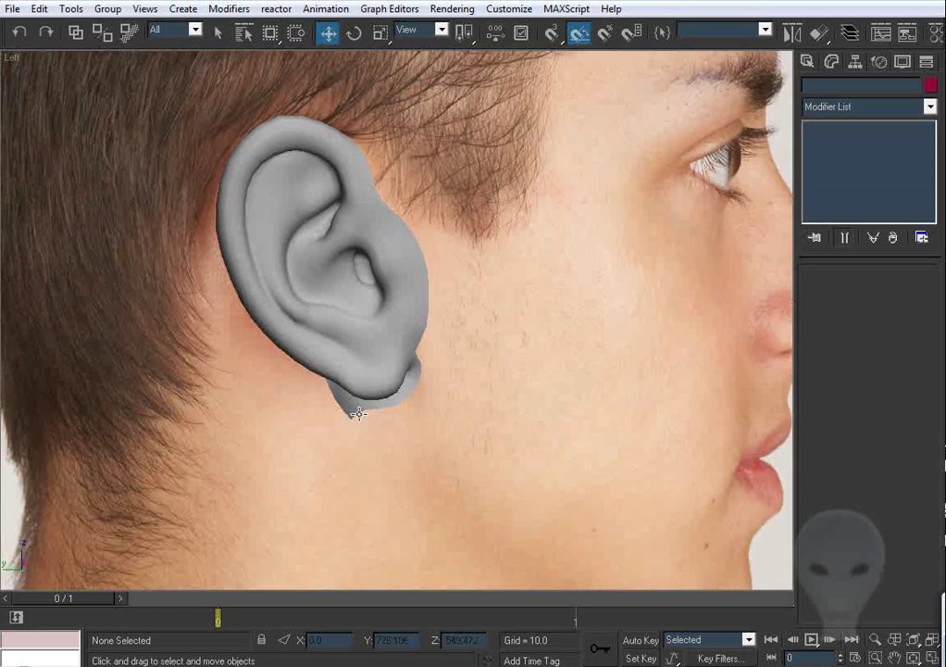
middle_drag(387, 294, 394, 319)
scroll(389, 349, up, 3)
middle_drag(390, 365, 405, 351)
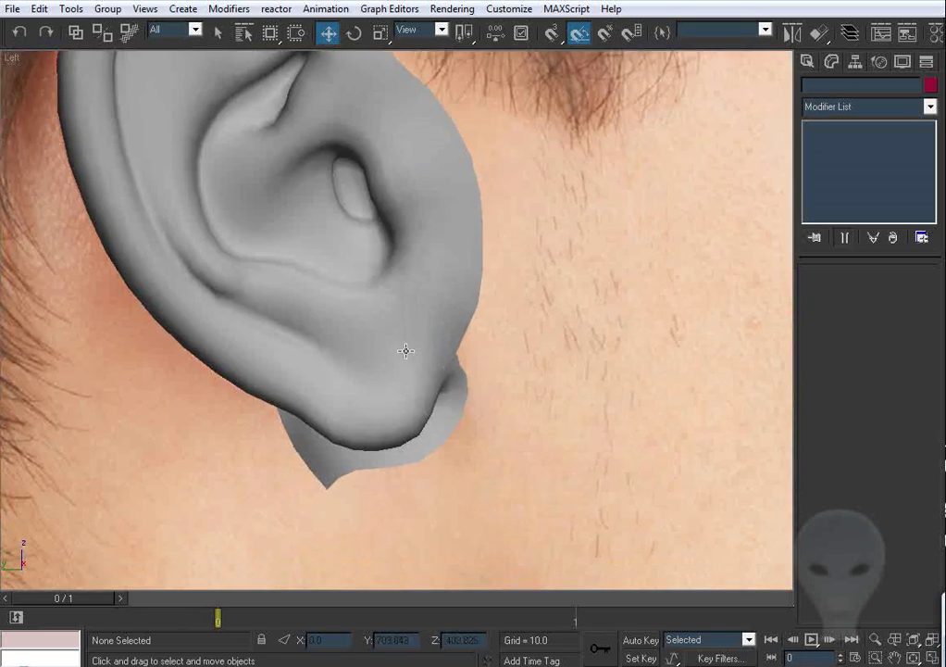
key(p)
scroll(406, 321, down, 2)
key(ctrl+r)
drag(405, 321, 361, 292)
drag(423, 340, 399, 292)
key(F4)
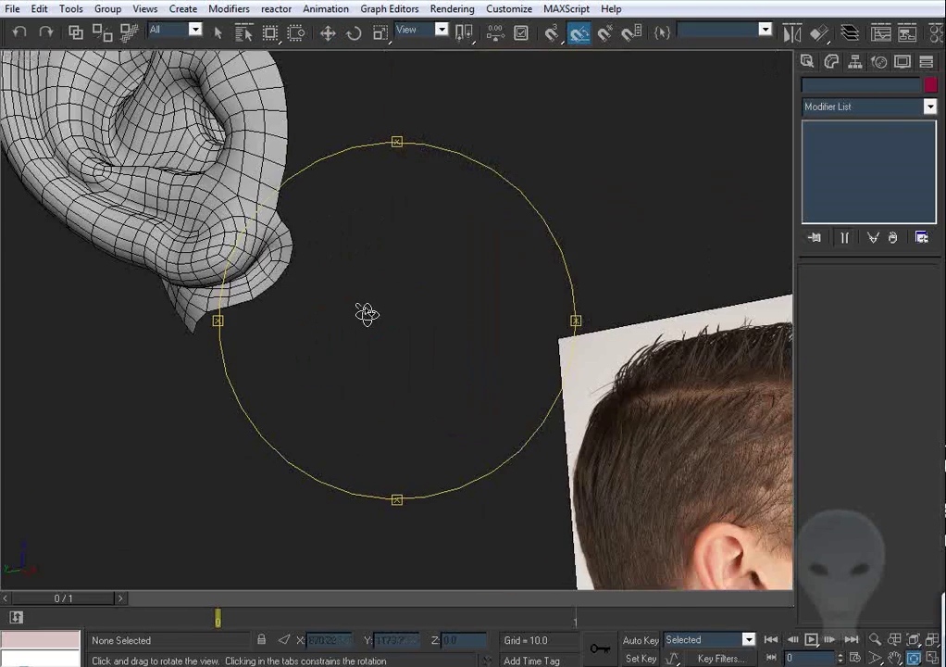
key(w)
Step: Extend the open end edge of the strip behind the lobe forward beneath the lobe as a new polygon
click(274, 230)
click(836, 173)
key(l)
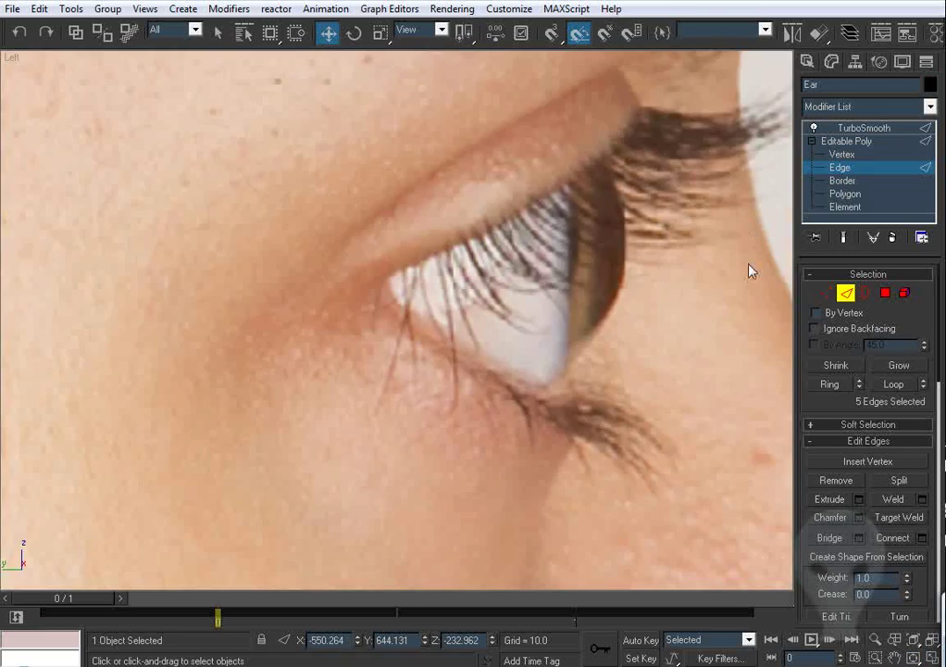
key(z)
middle_drag(460, 397, 590, 253)
middle_drag(585, 418, 533, 252)
click(302, 414)
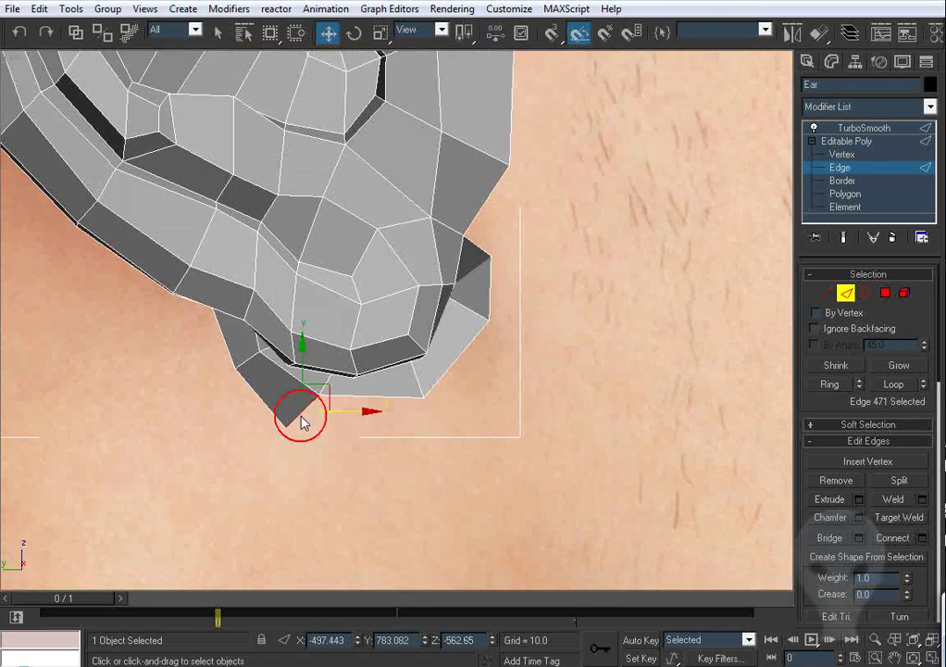
middle_drag(386, 405, 415, 371)
shift+drag(382, 351, 511, 390)
Step: Target-weld the new polygon's upper edge to the bottom edge of the lobe section and switch to vertex editing
click(898, 517)
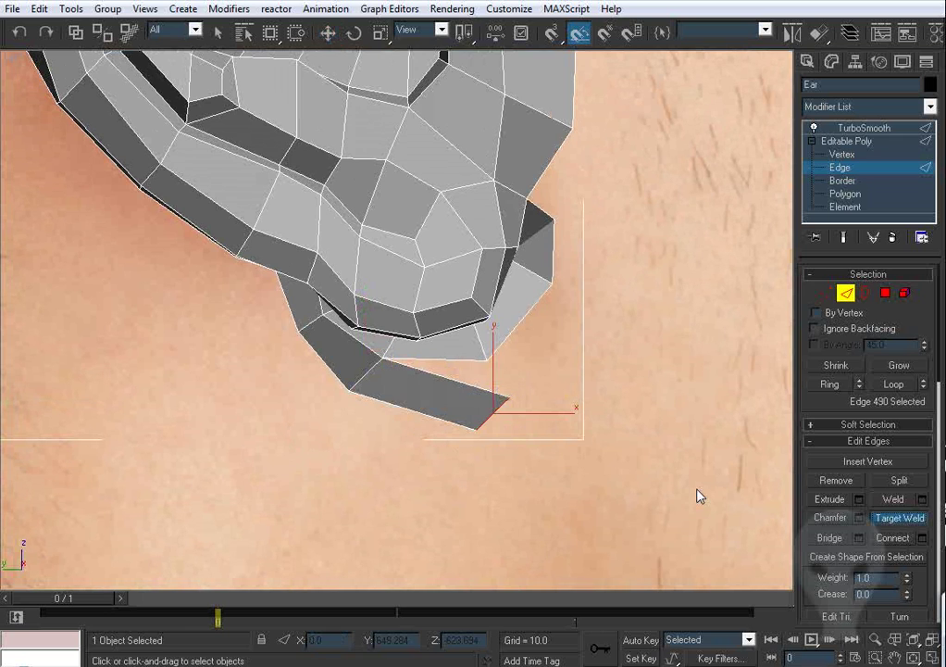
click(434, 355)
click(831, 290)
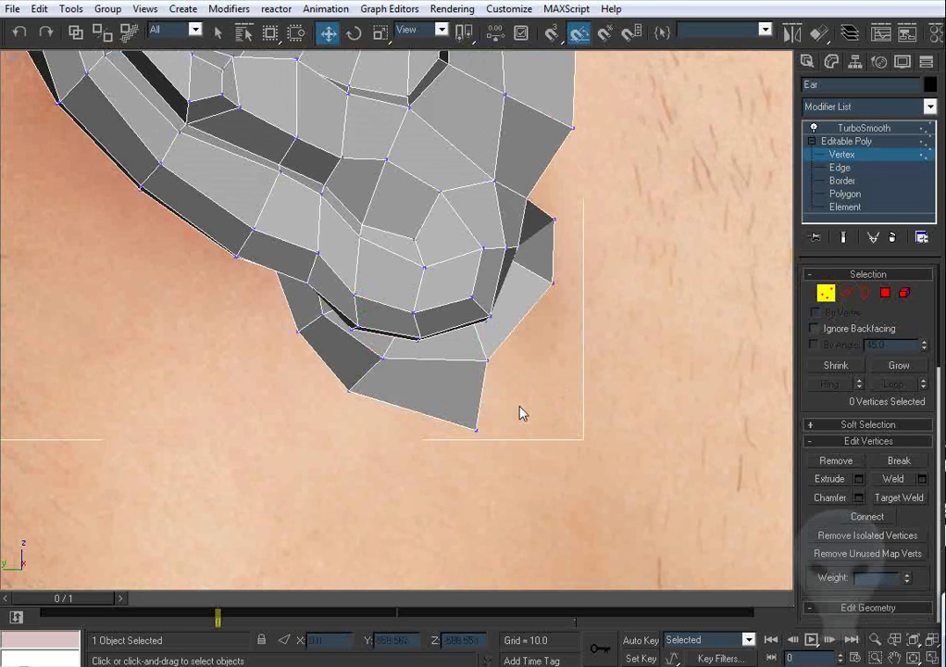
Step: Pull the lowest vertex of the new polygon beneath the lobe backward, and move the outer-edge vertices behind it slightly outward into a curve
drag(511, 408, 427, 434)
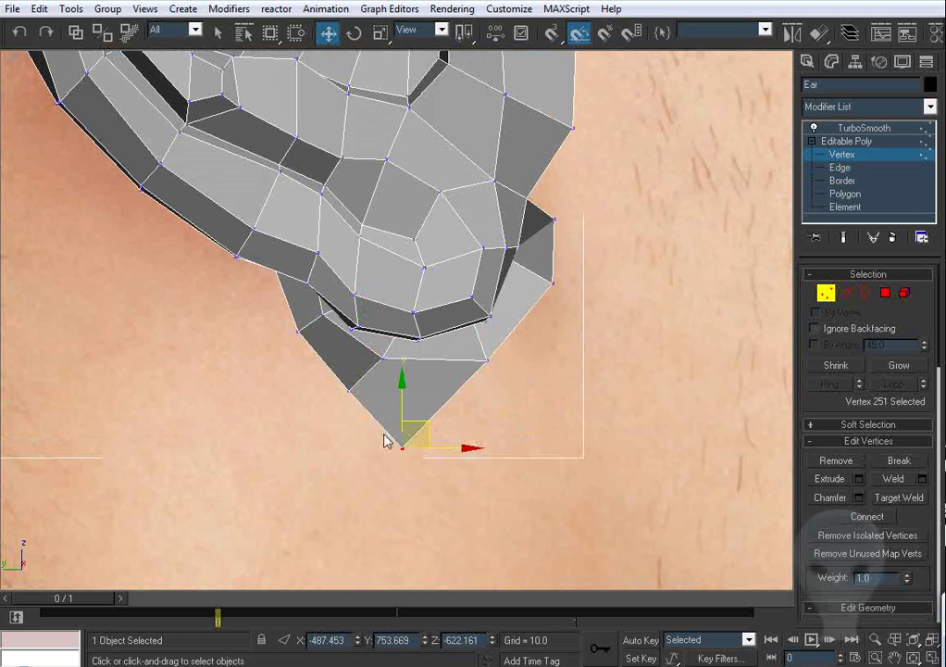
click(345, 391)
click(297, 332)
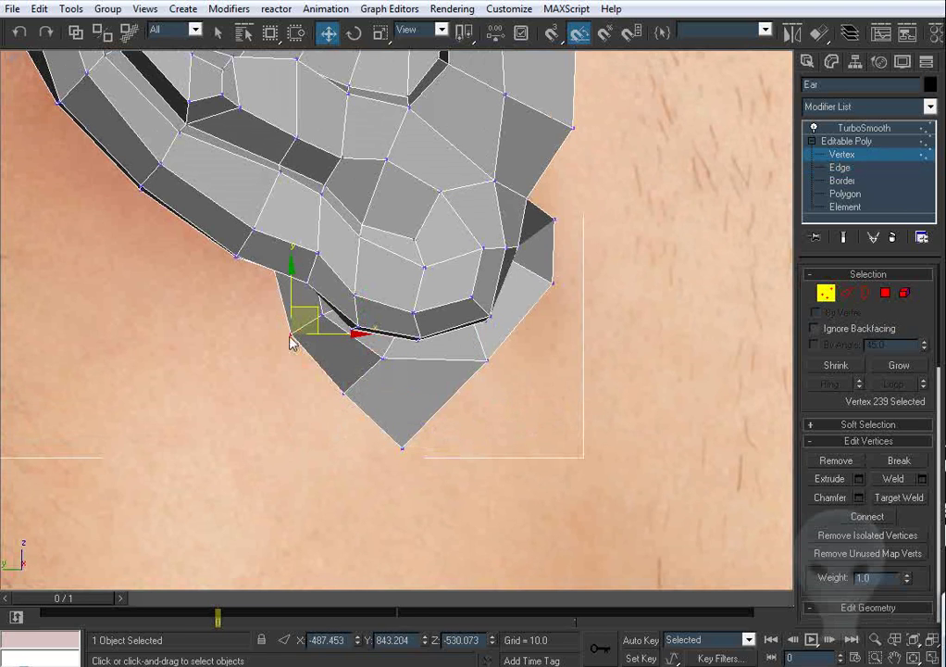
drag(342, 394, 326, 401)
drag(402, 446, 386, 461)
Step: Move the front vertex of the strip beneath the lobe down about 7 units and slightly backward in the side view
scroll(425, 439, down, 2)
scroll(425, 440, down, 1)
middle_drag(472, 407, 409, 439)
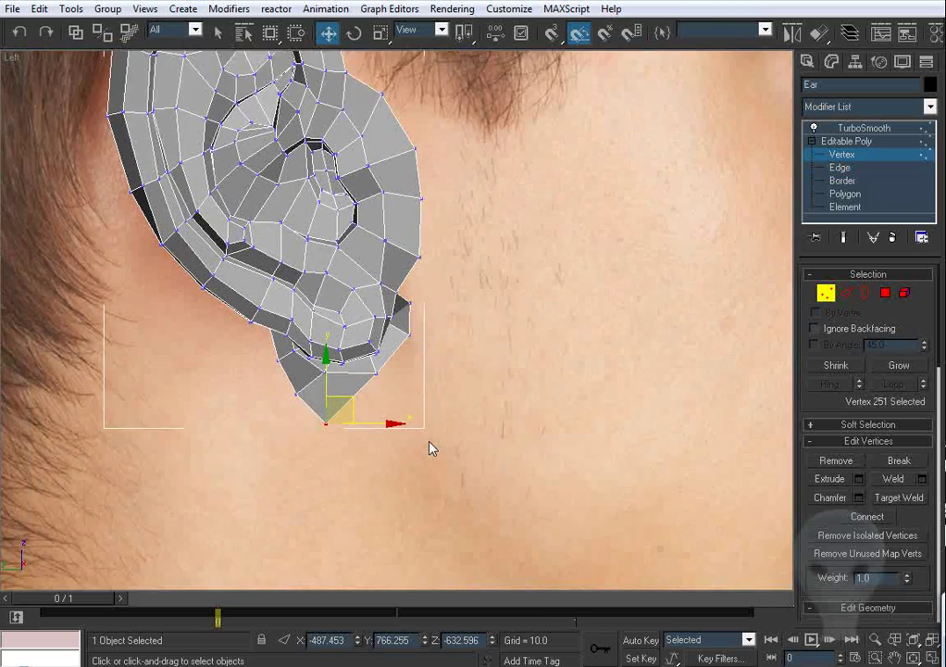
scroll(429, 439, down, 2)
middle_drag(483, 363, 462, 356)
middle_drag(373, 281, 402, 284)
scroll(404, 288, up, 4)
middle_drag(463, 398, 457, 349)
drag(376, 332, 373, 338)
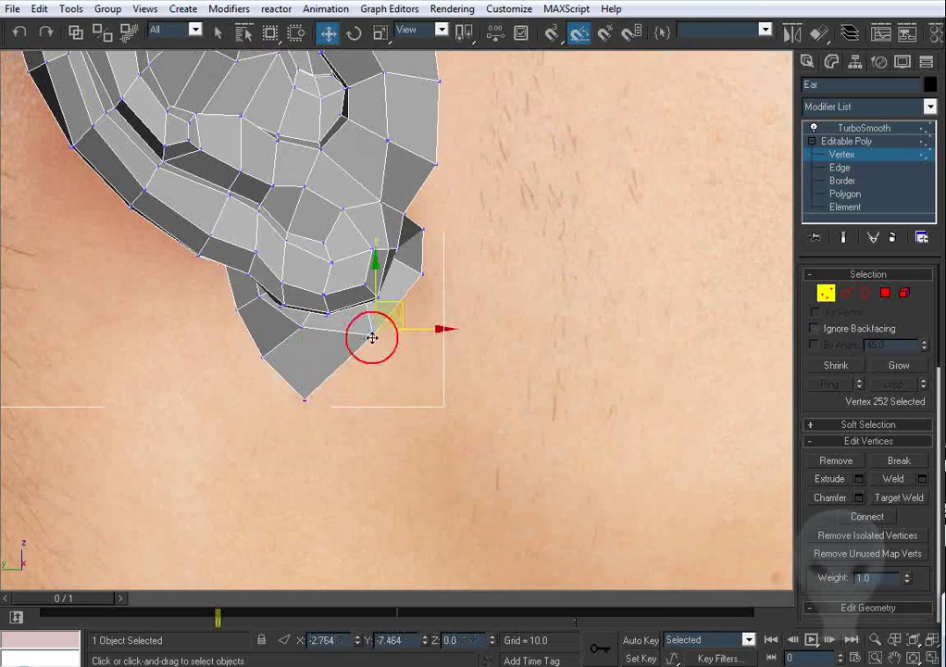
Step: Try to extend the two open front edges beneath the lobe down the jaw as new polygons, then undo the extension
click(846, 294)
click(394, 314)
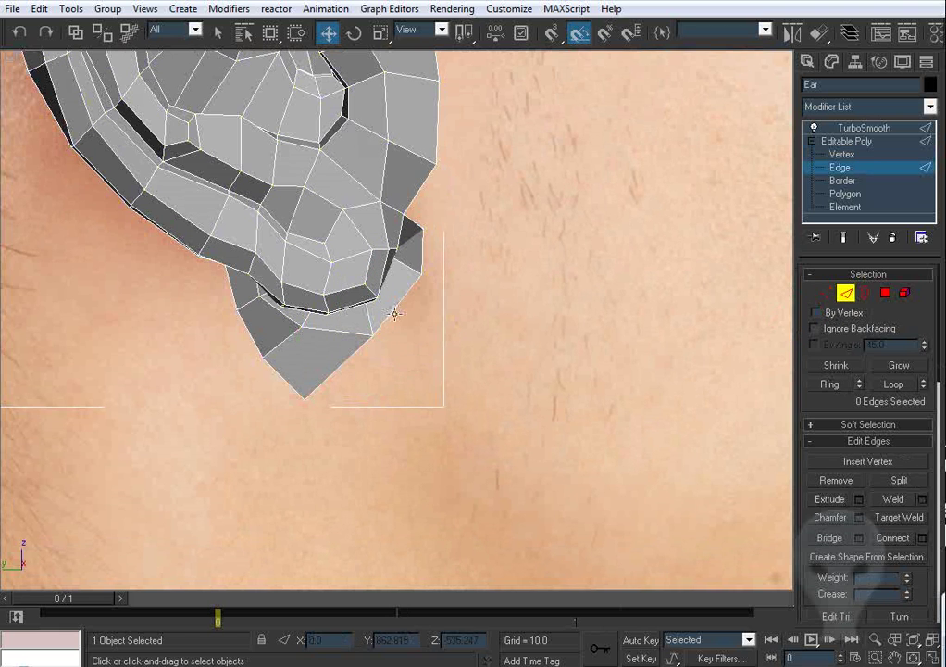
ctrl+click(345, 361)
shift+drag(395, 324, 492, 417)
scroll(495, 413, down, 4)
middle_drag(496, 411, 418, 377)
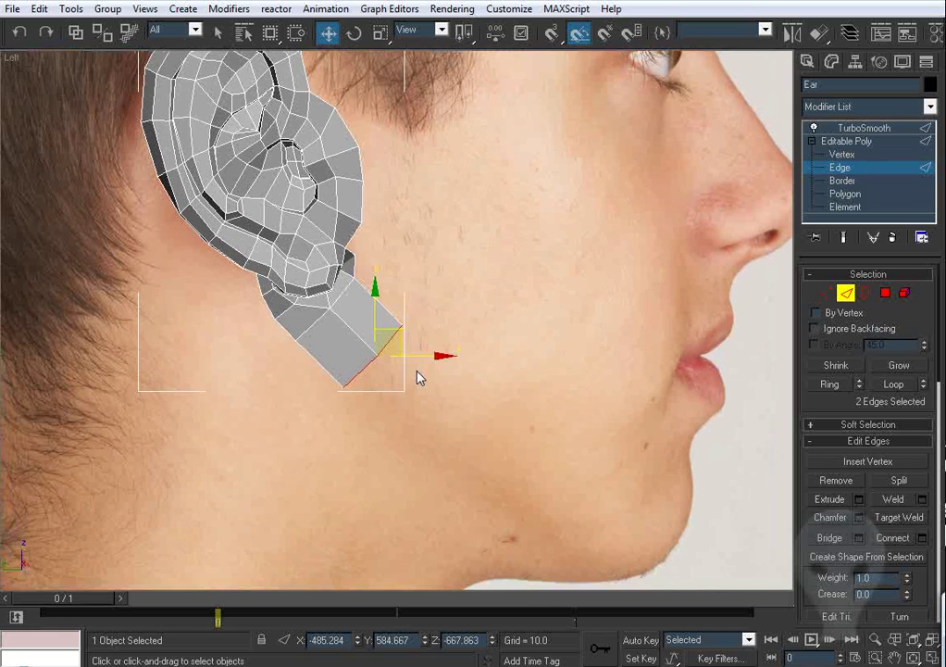
middle_drag(257, 313, 287, 288)
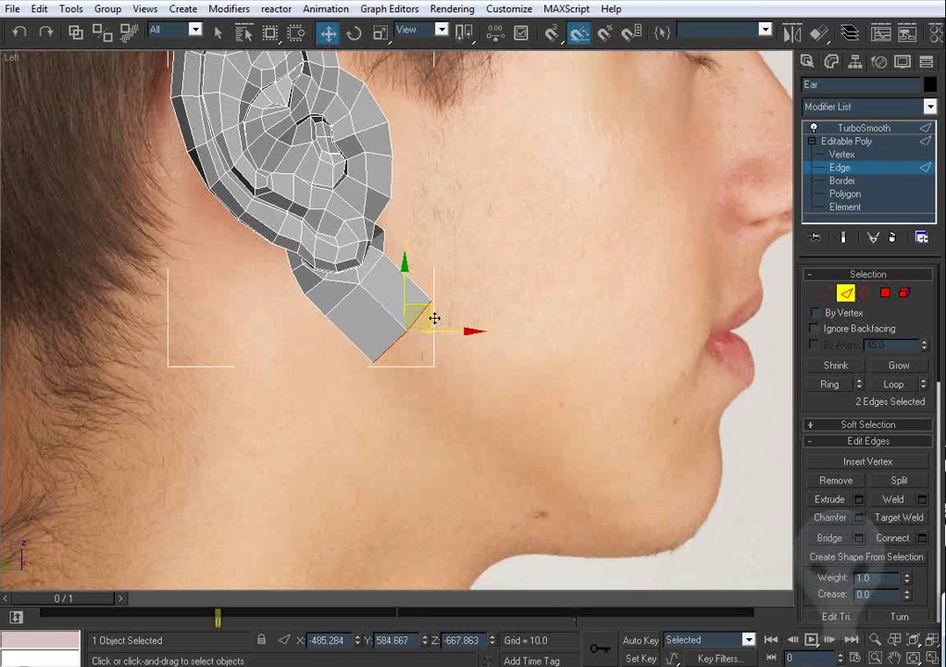
drag(434, 317, 405, 337)
middle_drag(321, 417, 316, 309)
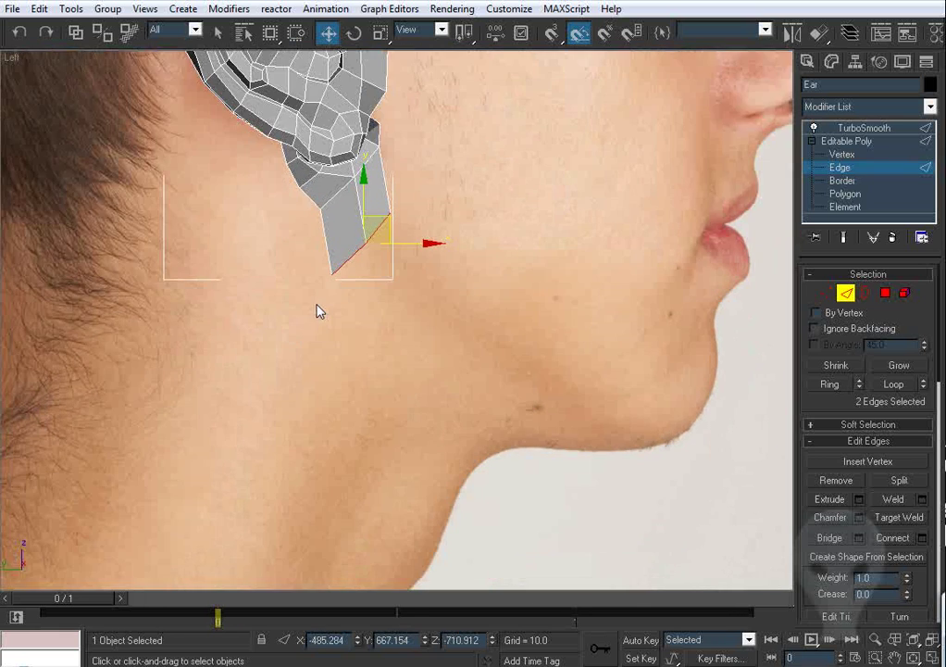
scroll(306, 290, down, 2)
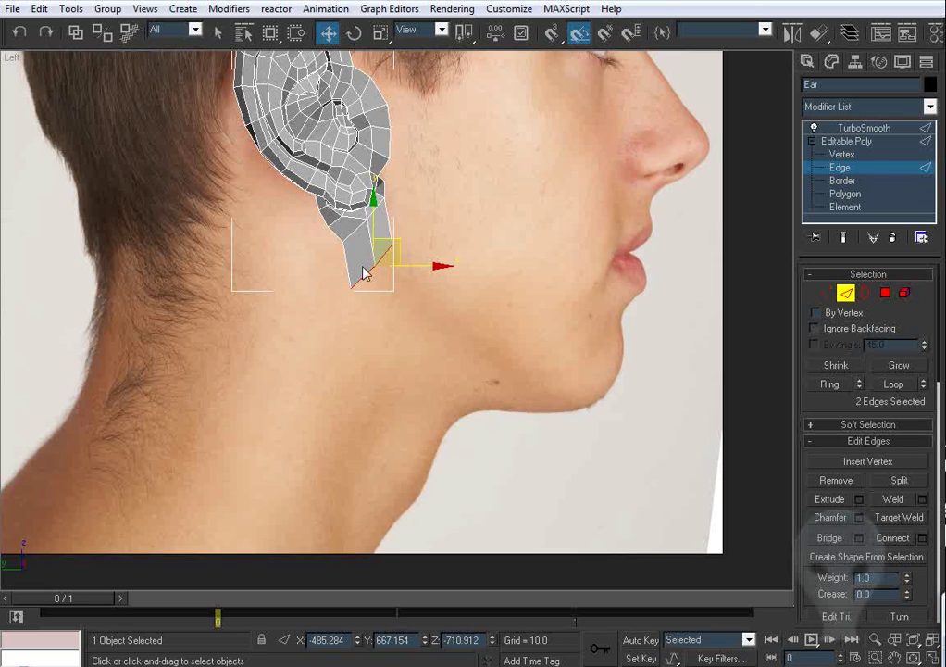
middle_drag(390, 231, 377, 355)
scroll(351, 352, up, 4)
key(ctrl+z)
key(ctrl+z)
Step: Leave edge editing, deselect the ear and examine its smoothed surface against the side reference without edge lines
click(844, 298)
middle_drag(388, 408, 423, 340)
scroll(423, 341, down, 2)
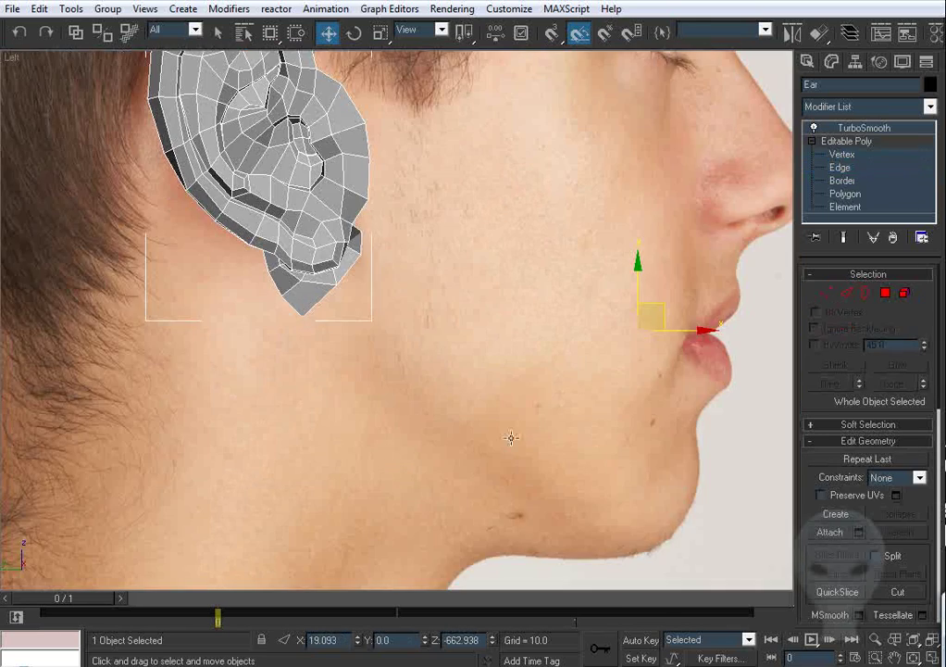
scroll(511, 439, down, 6)
click(579, 399)
scroll(471, 377, up, 6)
key(F4)
middle_drag(326, 243, 377, 339)
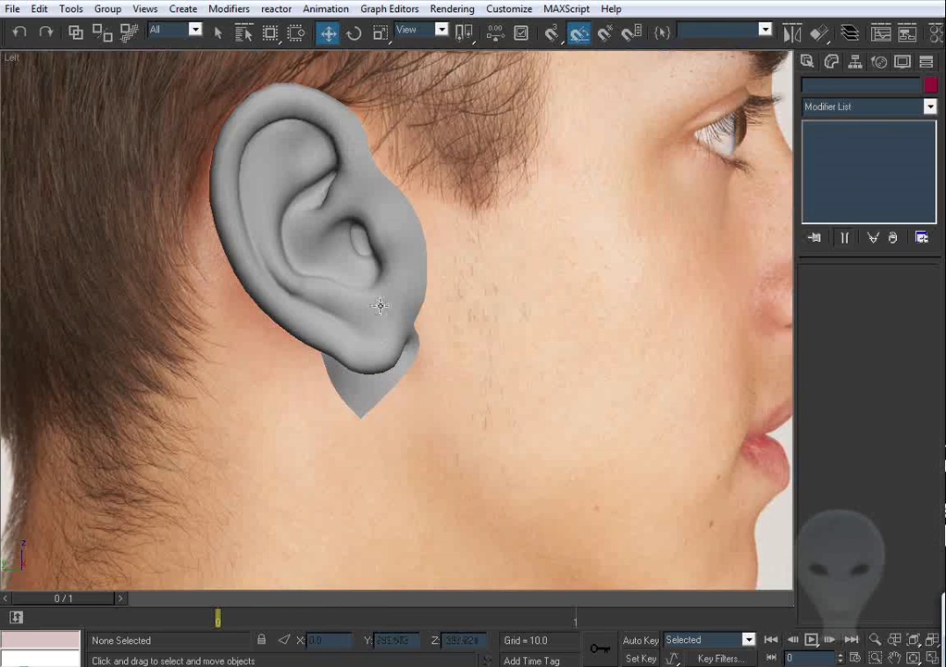
Step: Examine the smoothed ear from behind, checking the profile of the back strip and the section beneath the lobe
key(p)
key(ctrl+r)
drag(404, 293, 450, 245)
scroll(451, 249, down, 5)
key(k)
middle_drag(477, 283, 300, 249)
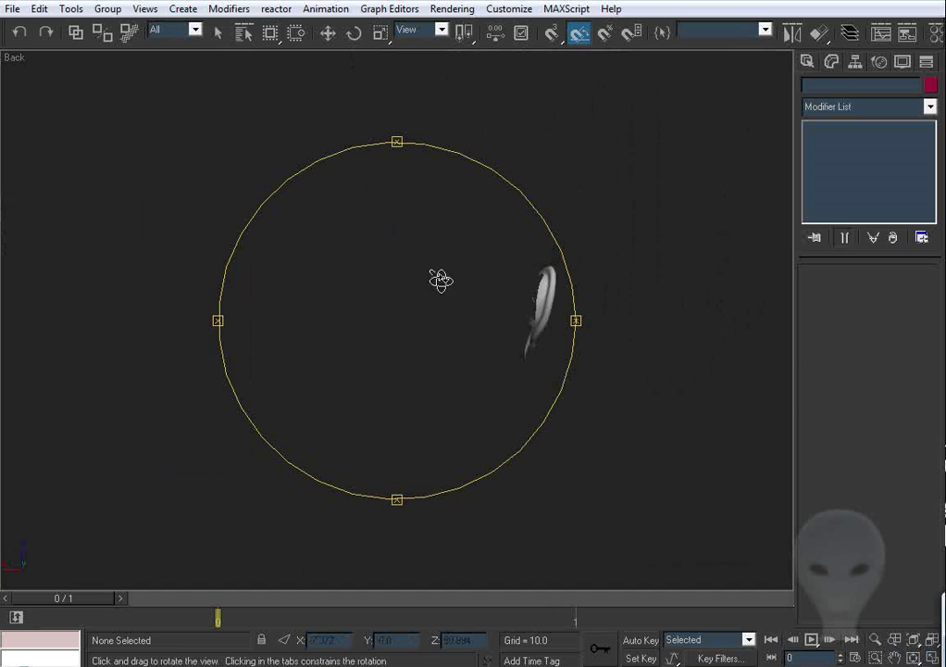
middle_drag(442, 280, 466, 344)
scroll(396, 323, up, 6)
key(p)
drag(420, 296, 418, 259)
key(w)
Step: Select the ear, switch to vertex editing and move the open-edge vertex low on the back strip toward the head along X
click(468, 183)
click(808, 155)
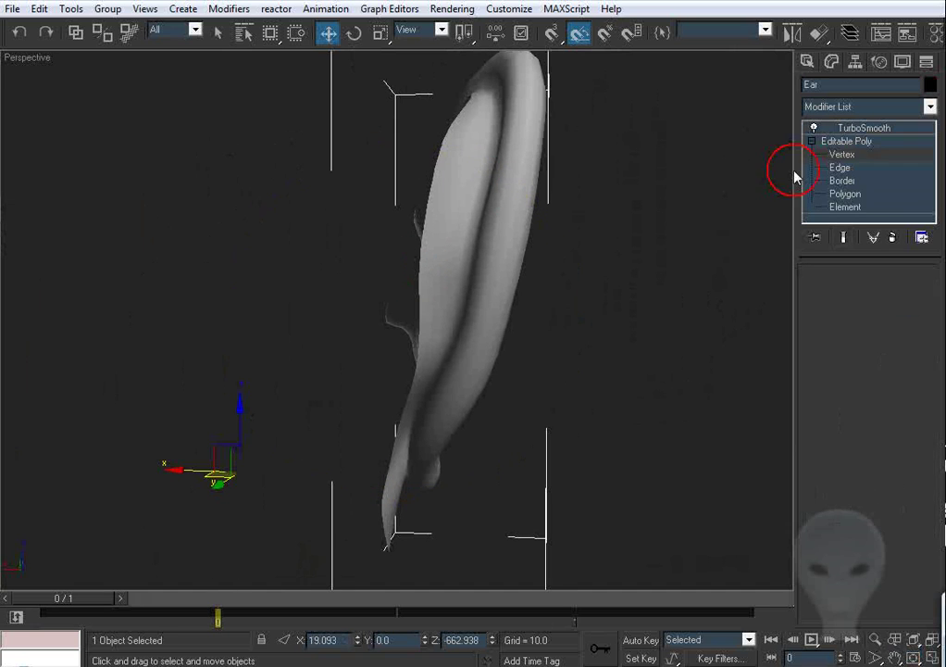
middle_drag(420, 435, 417, 323)
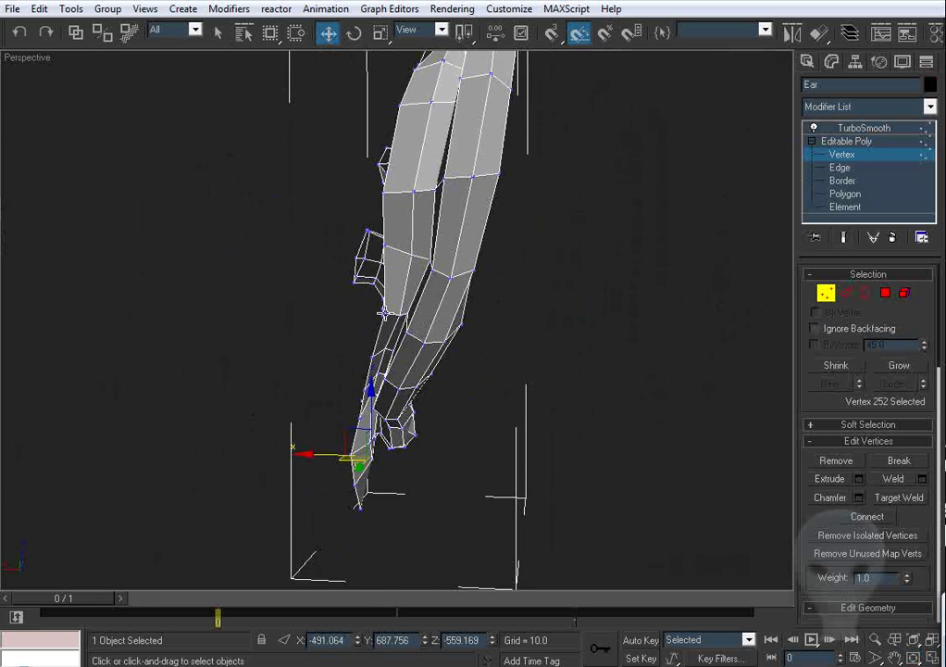
click(385, 313)
scroll(385, 315, up, 5)
drag(380, 352, 360, 352)
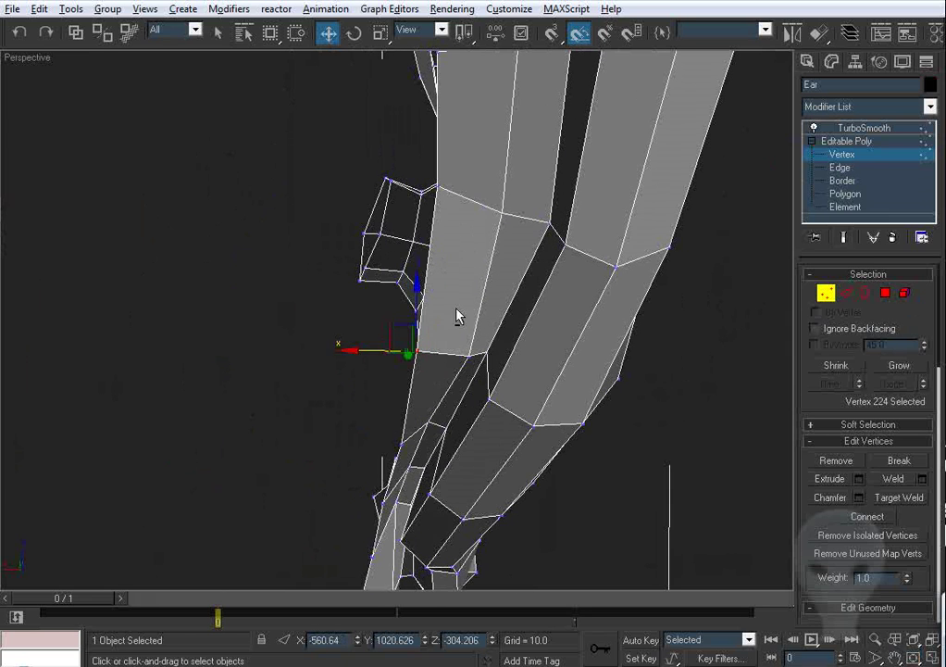
Step: Move the next open-edge vertex up the back strip toward the head along X in the back view
alt+middle_drag(457, 315, 463, 215)
scroll(457, 259, down, 3)
alt+middle_drag(456, 261, 469, 288)
scroll(454, 255, down, 4)
alt+middle_drag(340, 345, 474, 281)
click(477, 301)
alt+middle_drag(486, 207, 512, 217)
scroll(496, 111, down, 5)
alt+middle_drag(481, 251, 443, 221)
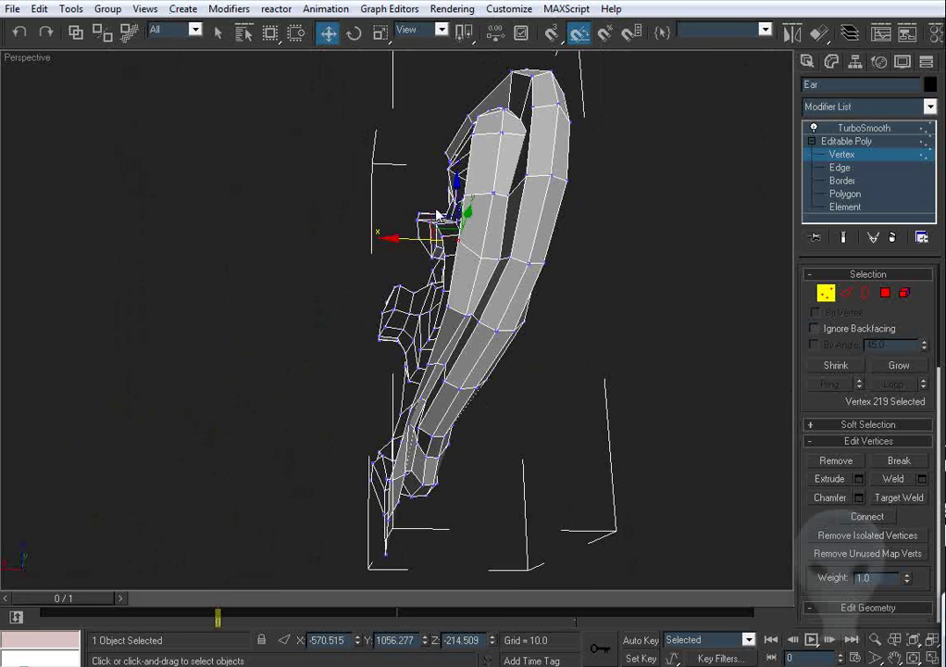
scroll(475, 200, up, 3)
key(k)
key(z)
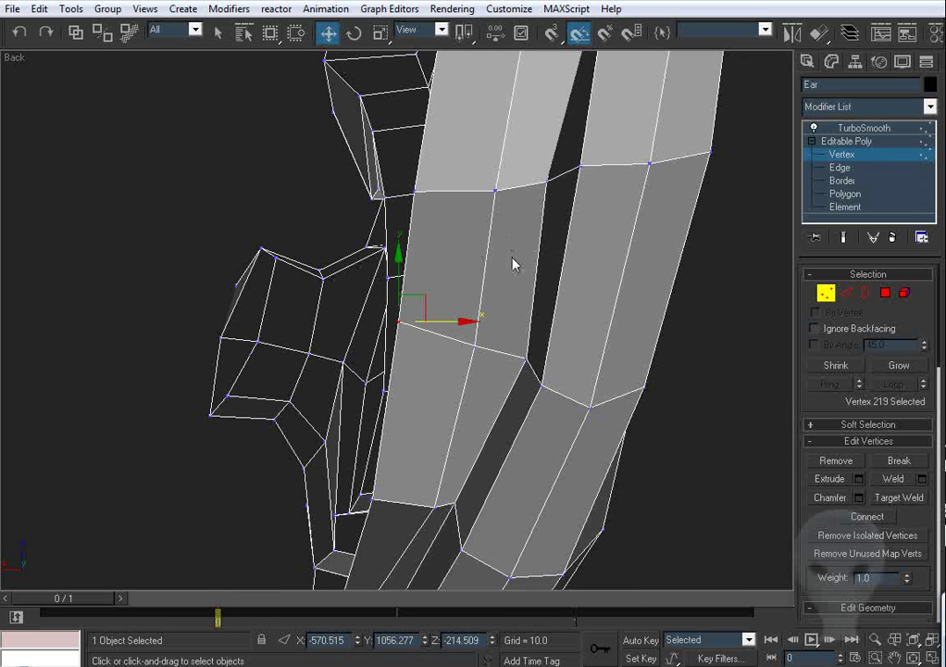
middle_drag(511, 255, 510, 265)
drag(439, 334, 428, 333)
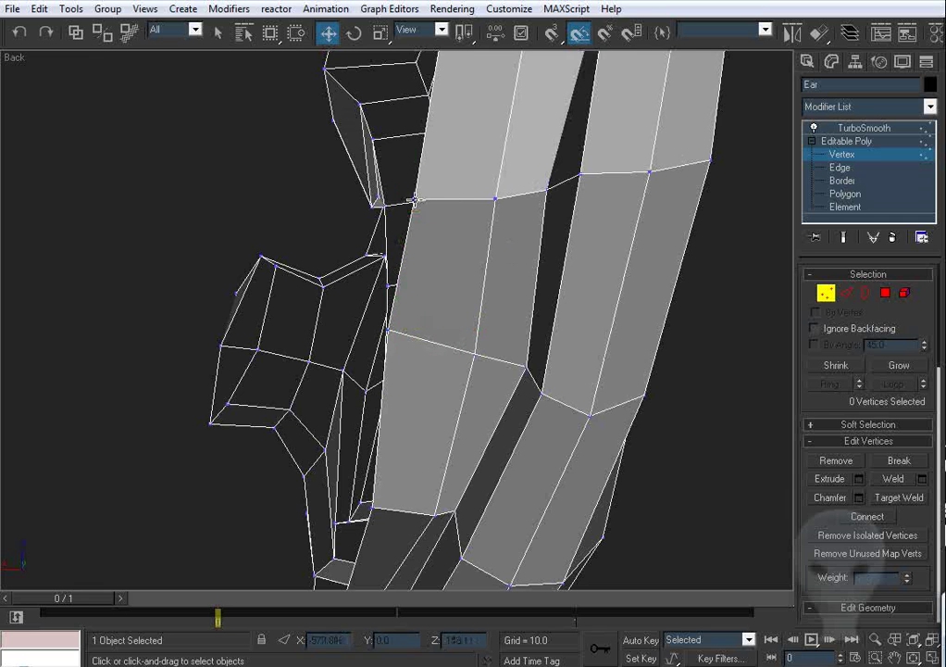
Step: Shift the three upper open-edge vertices of the back strip toward the head to even out its profile
drag(415, 199, 406, 199)
middle_drag(444, 159, 397, 390)
drag(402, 197, 394, 197)
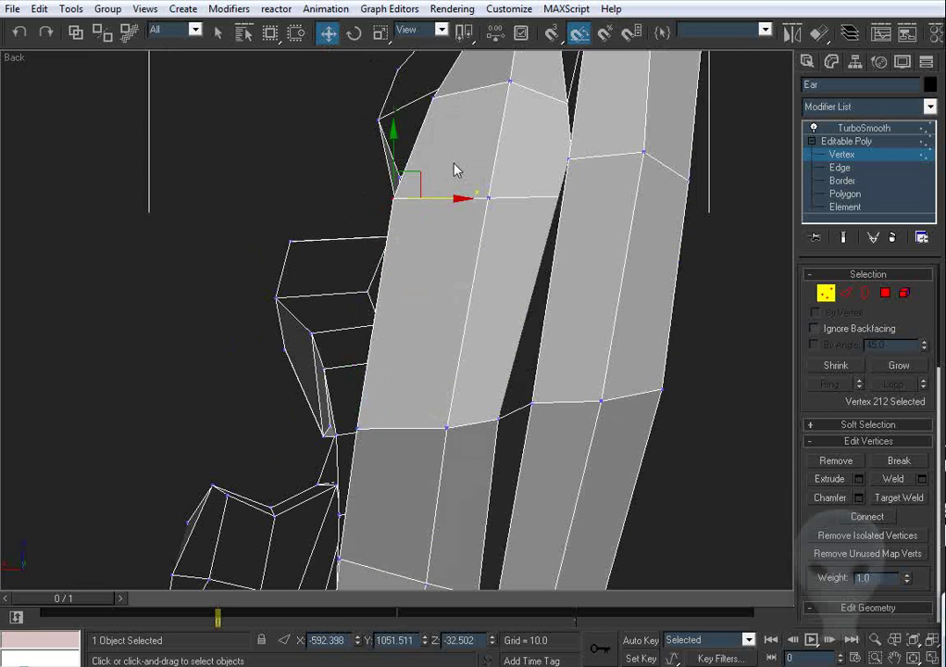
drag(434, 95, 420, 98)
middle_drag(404, 424, 439, 258)
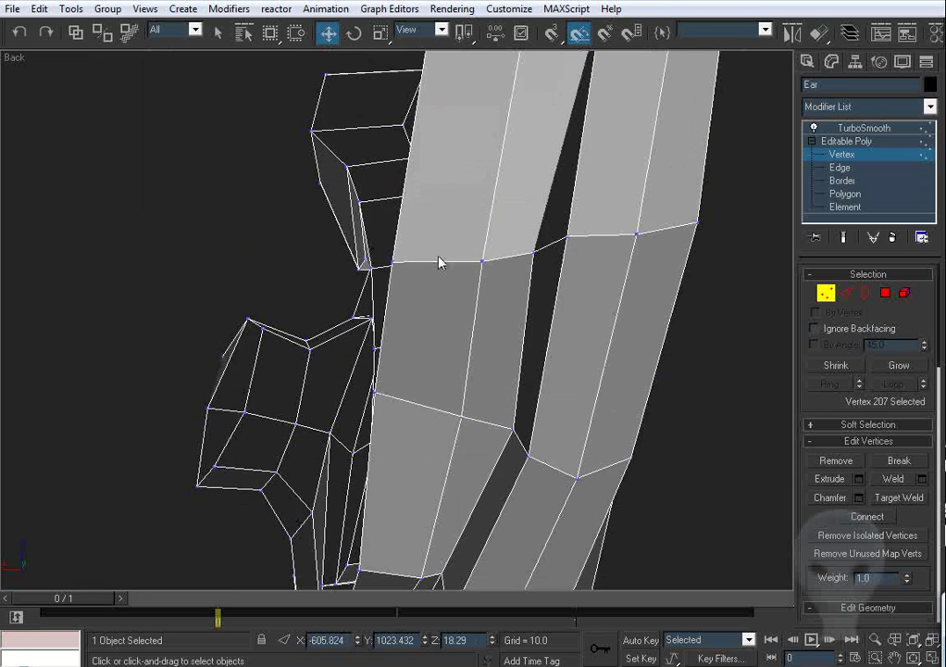
Step: Pull the three lower open-edge vertices of the back strip farther toward the head along X, aligning them nearly vertically
drag(378, 395, 369, 394)
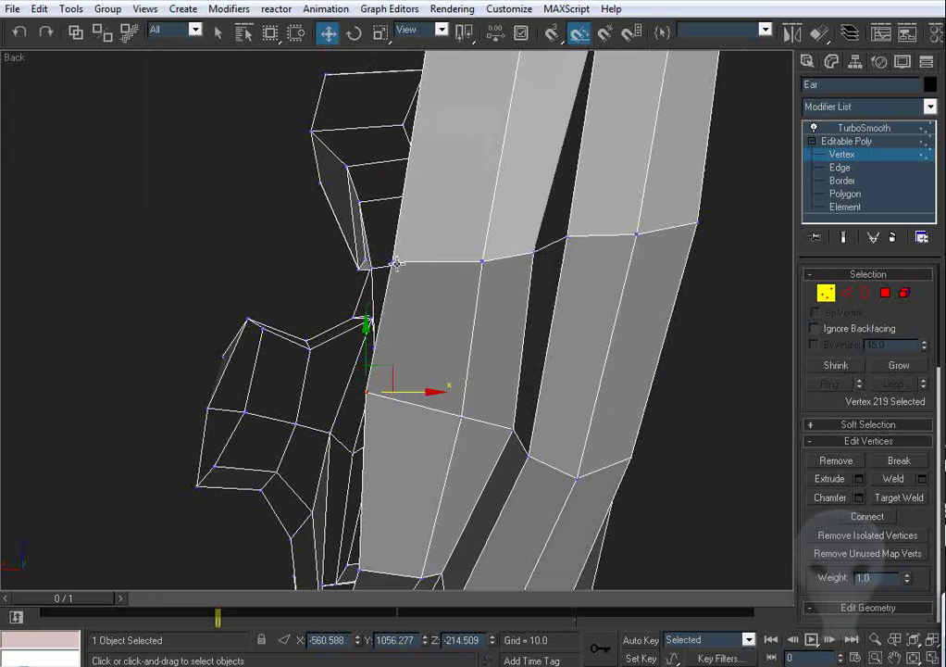
drag(396, 264, 365, 264)
scroll(401, 361, down, 5)
scroll(401, 361, up, 2)
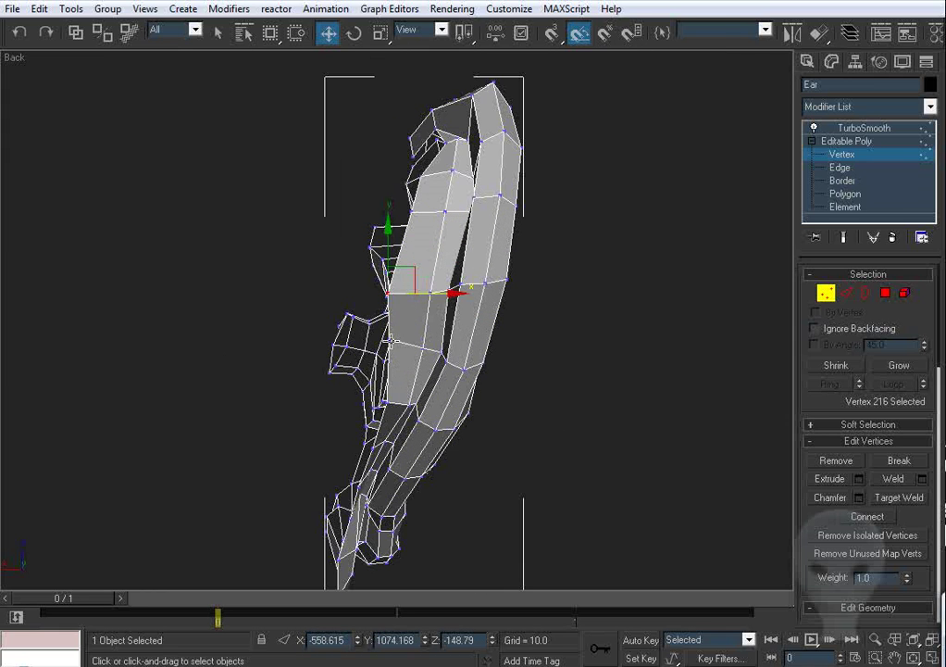
drag(390, 341, 385, 341)
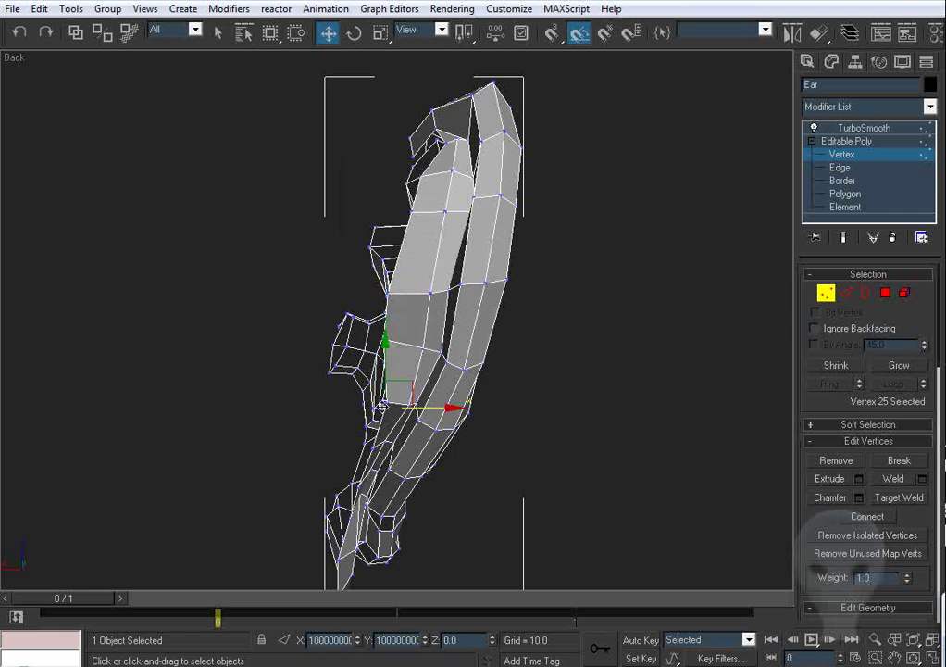
middle_drag(383, 414, 355, 324)
scroll(356, 324, up, 5)
drag(362, 251, 343, 251)
Step: Shift the back strip's middle-row vertices toward the head in the back view, working from the upper part to the lower end
scroll(408, 217, down, 4)
middle_drag(413, 213, 408, 384)
scroll(408, 384, up, 1)
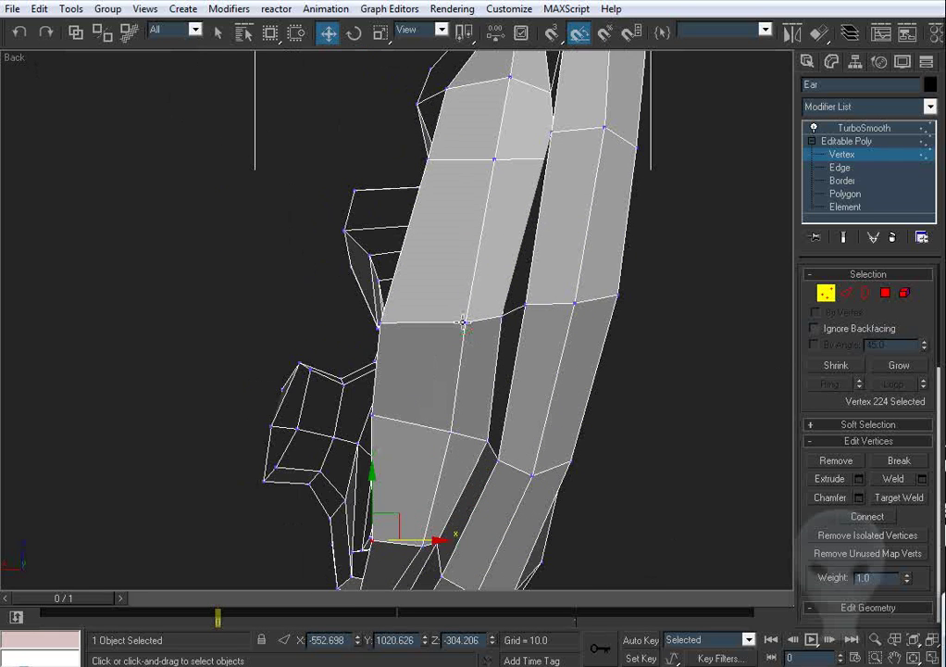
drag(463, 322, 443, 326)
drag(493, 159, 488, 159)
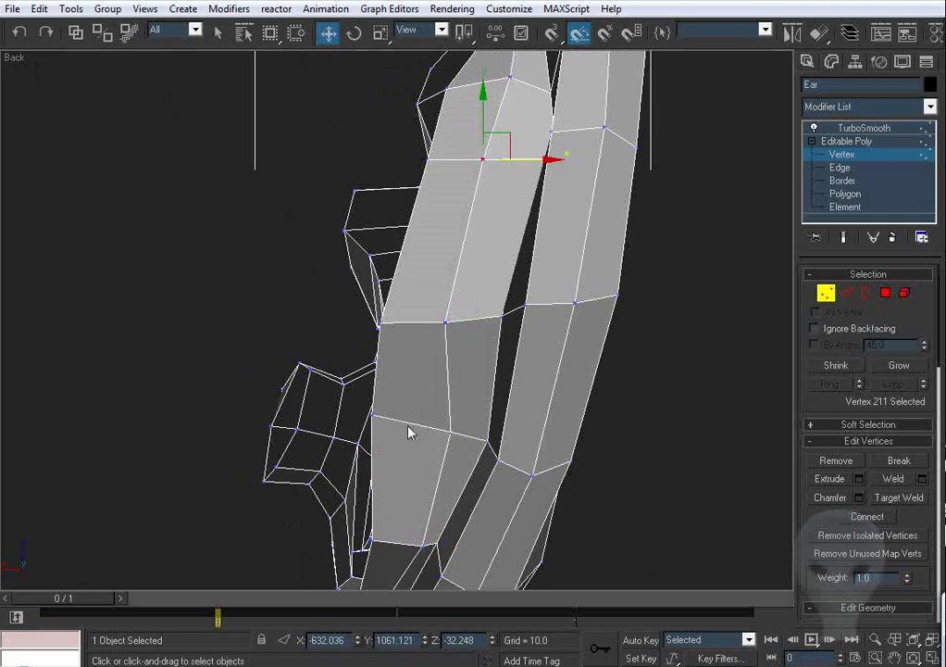
middle_drag(408, 427, 430, 337)
drag(471, 341, 448, 343)
middle_drag(458, 498, 460, 421)
drag(445, 379, 433, 381)
Step: Orbit behind the ear in perspective and move the second-lowest middle-row vertex of the back strip along Y
key(p)
key(ctrl+r)
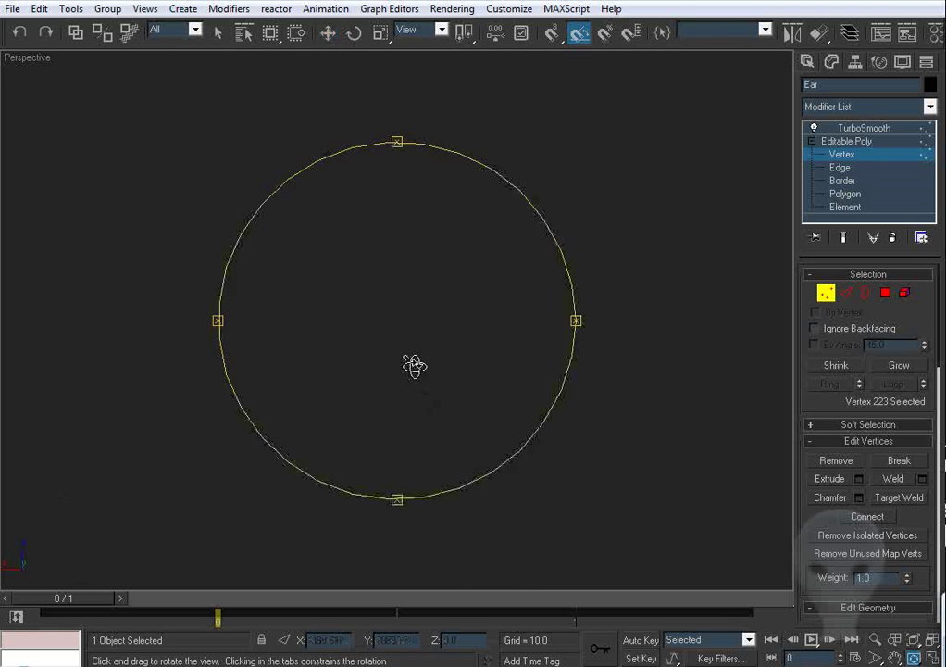
key(z)
scroll(382, 326, down, 5)
drag(381, 343, 361, 201)
scroll(362, 231, down, 5)
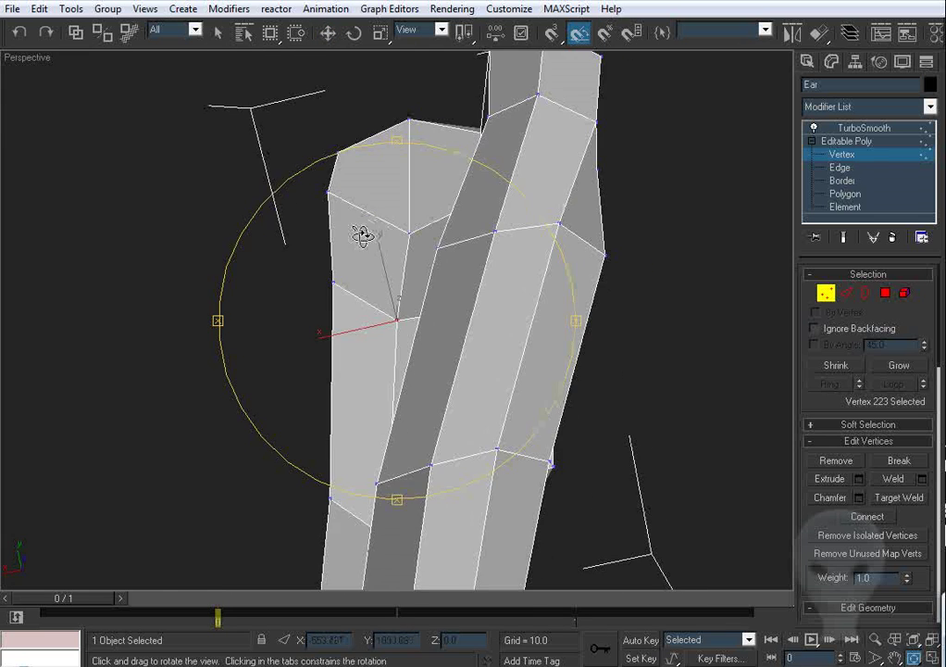
middle_drag(363, 237, 416, 270)
scroll(416, 270, down, 2)
drag(416, 270, 422, 298)
key(w)
click(442, 292)
alt+middle_drag(416, 319, 422, 377)
drag(445, 300, 443, 253)
alt+middle_drag(443, 254, 543, 324)
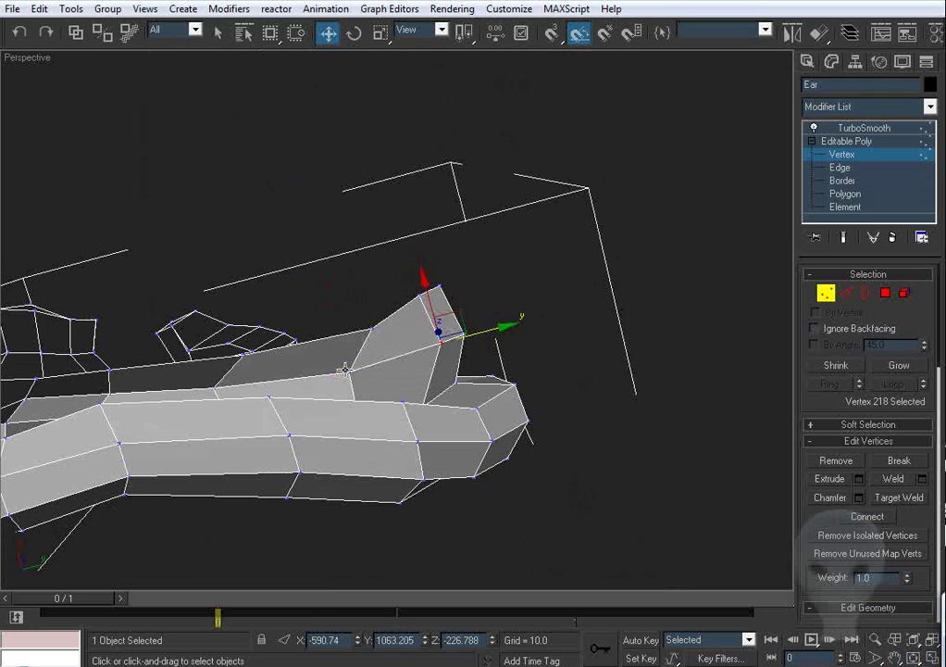
Step: Move the lowest middle-row vertex of the back strip along Y and about 7 units along X to smooth the strip's lower end
drag(349, 372, 369, 369)
alt+middle_drag(376, 364, 224, 325)
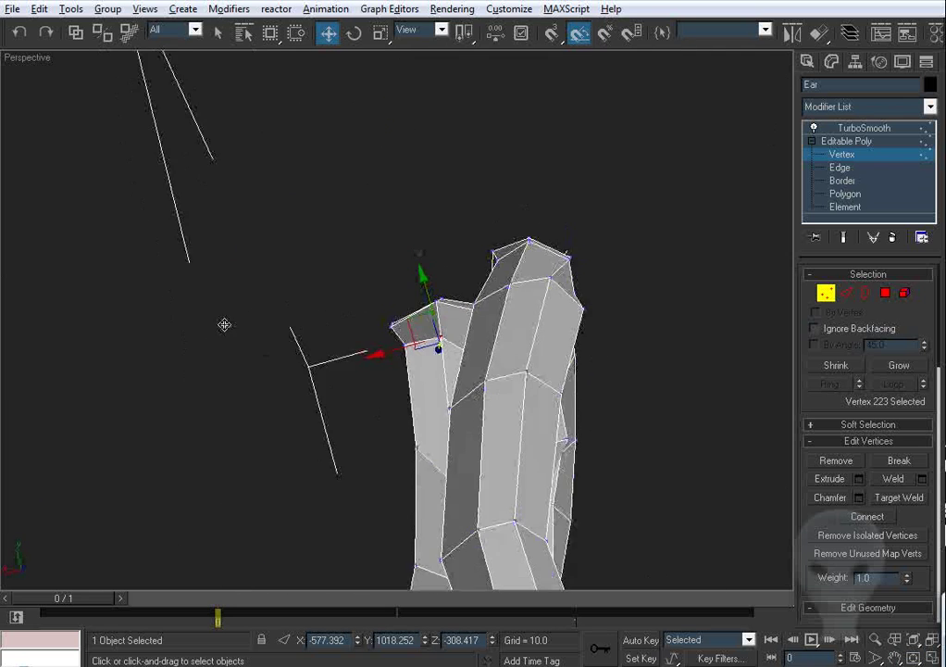
scroll(331, 365, up, 3)
alt+middle_drag(347, 368, 426, 358)
drag(470, 355, 474, 347)
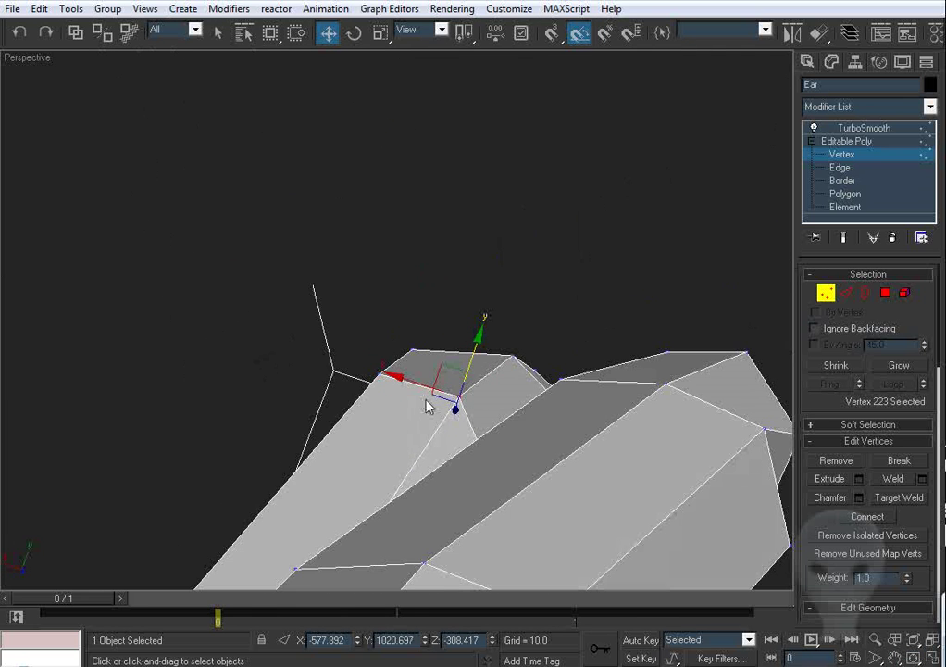
drag(406, 384, 430, 390)
alt+middle_drag(492, 349, 464, 363)
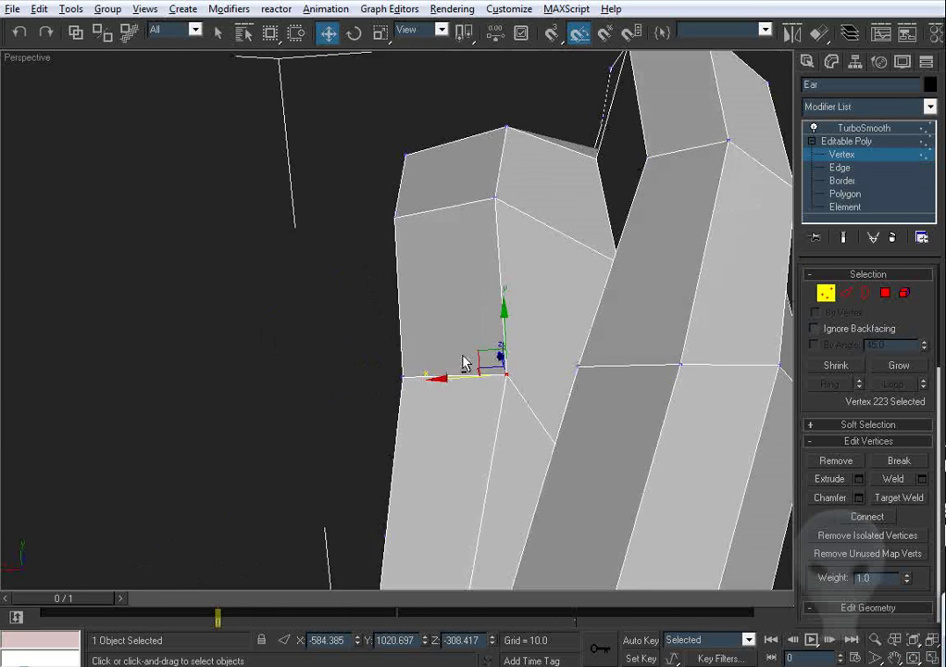
drag(466, 383, 396, 376)
scroll(433, 322, down, 3)
Step: Nudge the back strip's middle-row vertices slightly in the XY plane, working up from the lower part to the top of the strip
click(445, 260)
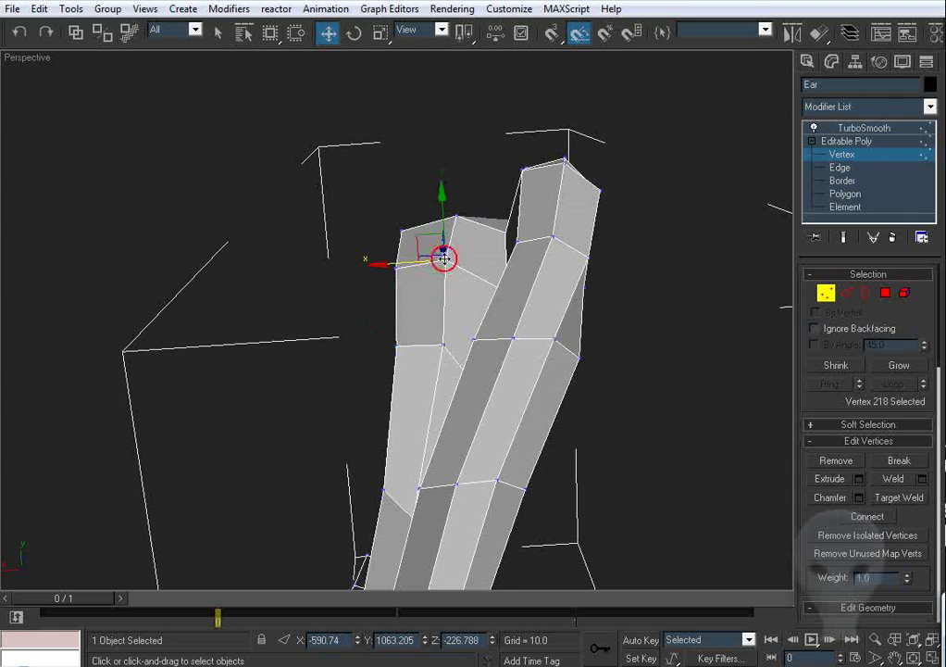
alt+middle_drag(444, 257, 450, 326)
alt+middle_drag(437, 278, 440, 242)
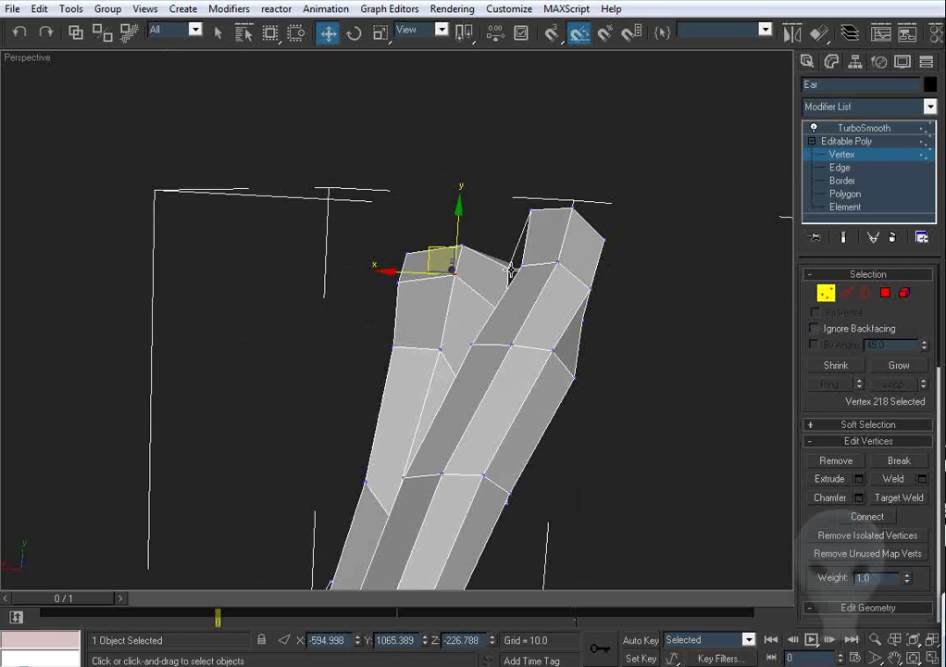
click(470, 255)
drag(463, 246, 467, 245)
alt+middle_drag(476, 269, 478, 354)
middle_drag(470, 239, 454, 372)
click(463, 193)
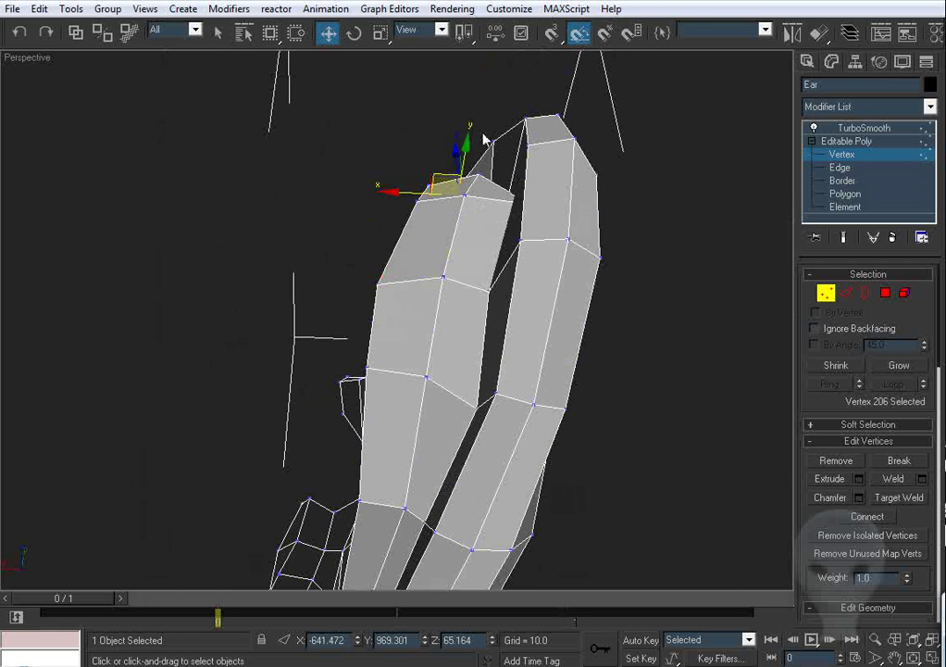
alt+middle_drag(455, 186, 463, 236)
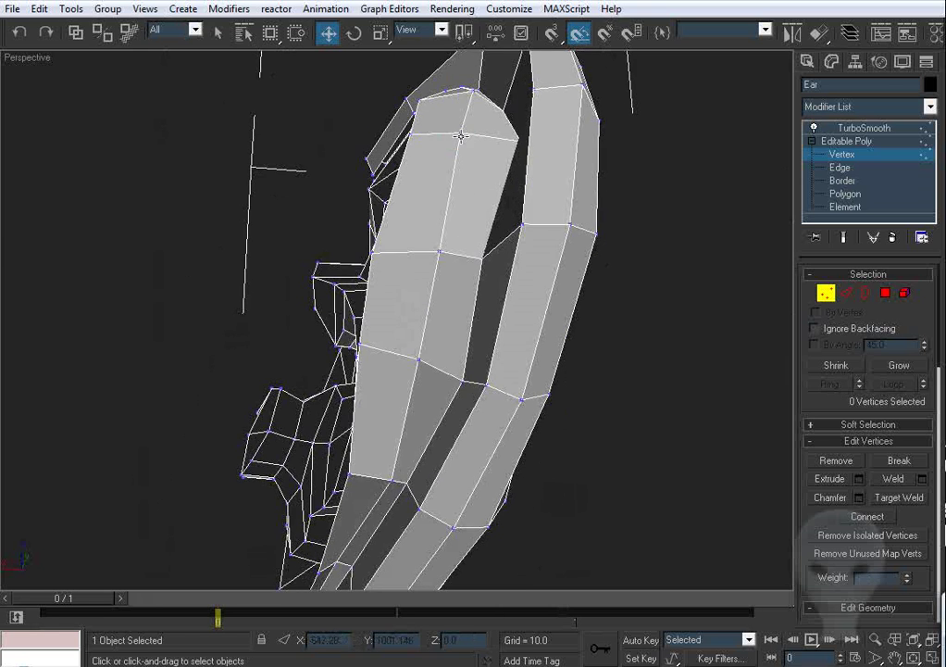
Step: Shift two middle-row vertices at the upper back curve of the strip outward in the YZ plane to even out the strip's width
click(461, 137)
alt+middle_drag(461, 139, 544, 468)
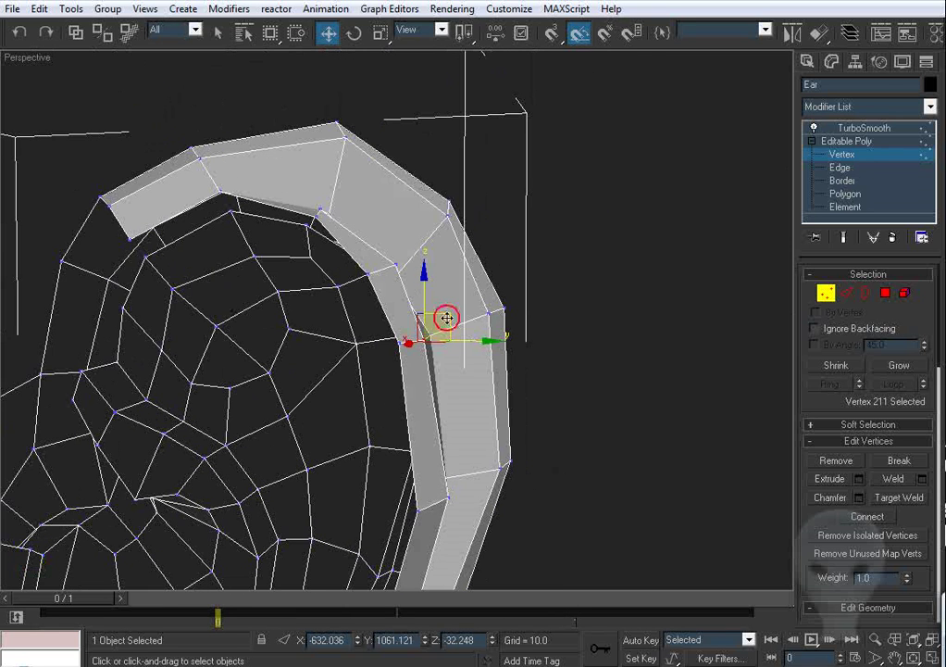
drag(446, 318, 462, 311)
click(394, 263)
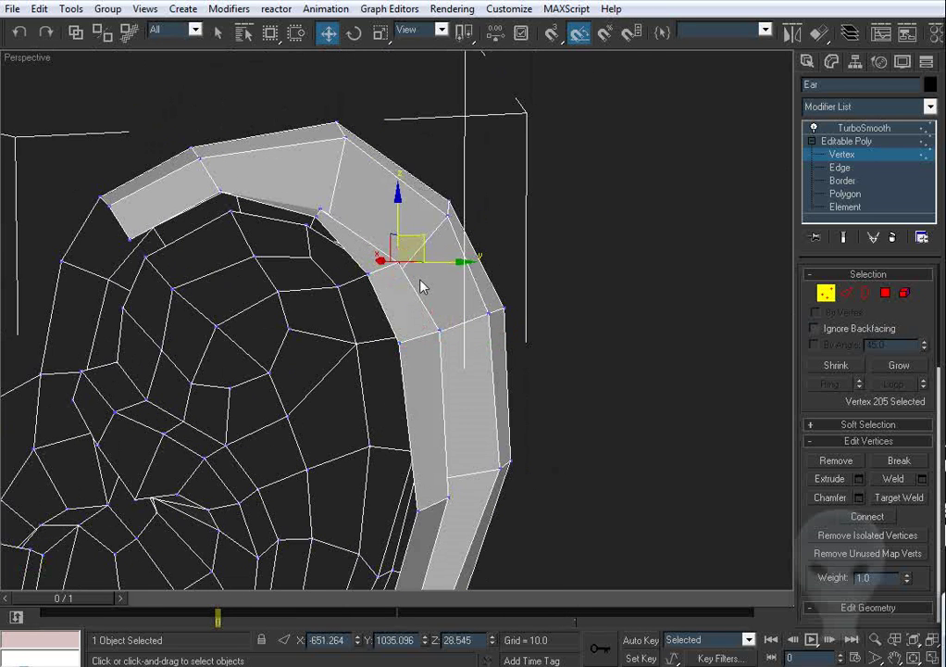
Step: Leave vertex editing, deselect the ear and examine the smoothed shape from behind and from the front
alt+middle_drag(420, 281, 351, 326)
scroll(351, 326, down, 5)
click(824, 295)
click(530, 354)
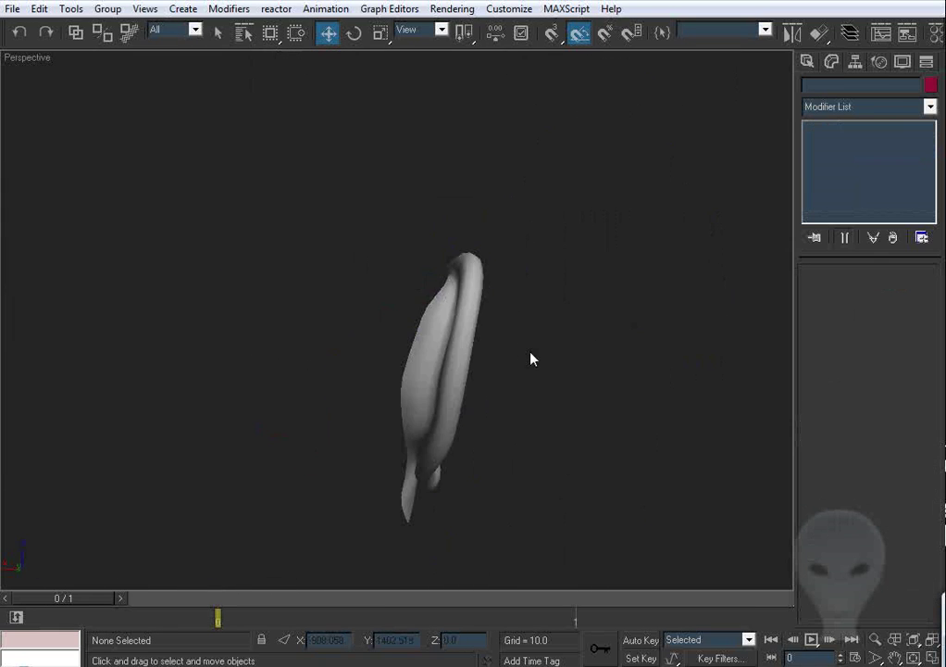
middle_drag(500, 375, 430, 351)
scroll(430, 352, down, 4)
key(ctrl+r)
drag(447, 343, 413, 312)
scroll(398, 332, up, 5)
right_click(321, 292)
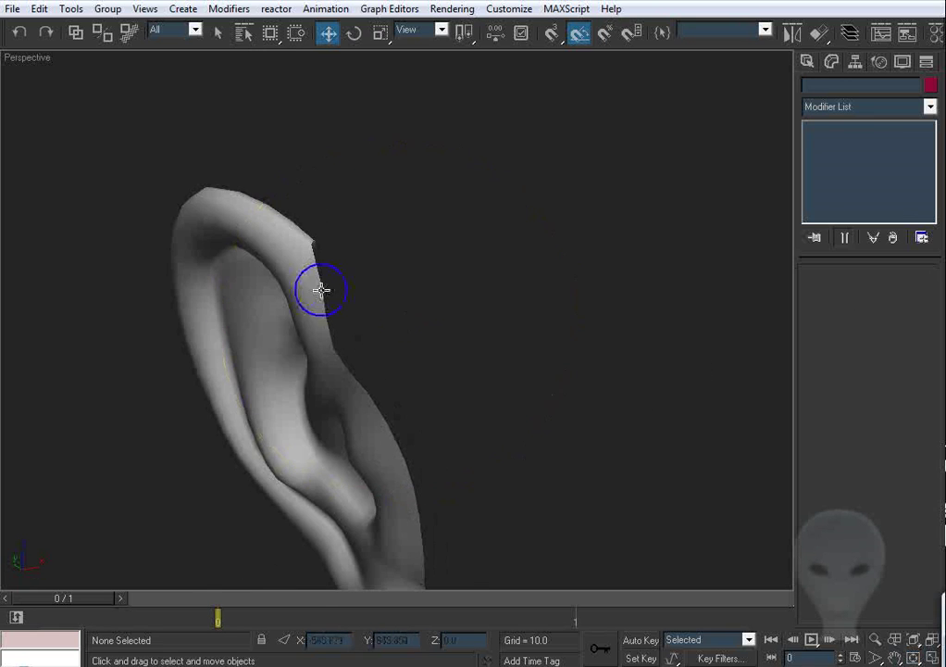
Step: In the Left view, extend the ear's short open edge in the notch below the helix's front end upward into a new polygon
click(320, 291)
click(837, 145)
click(836, 168)
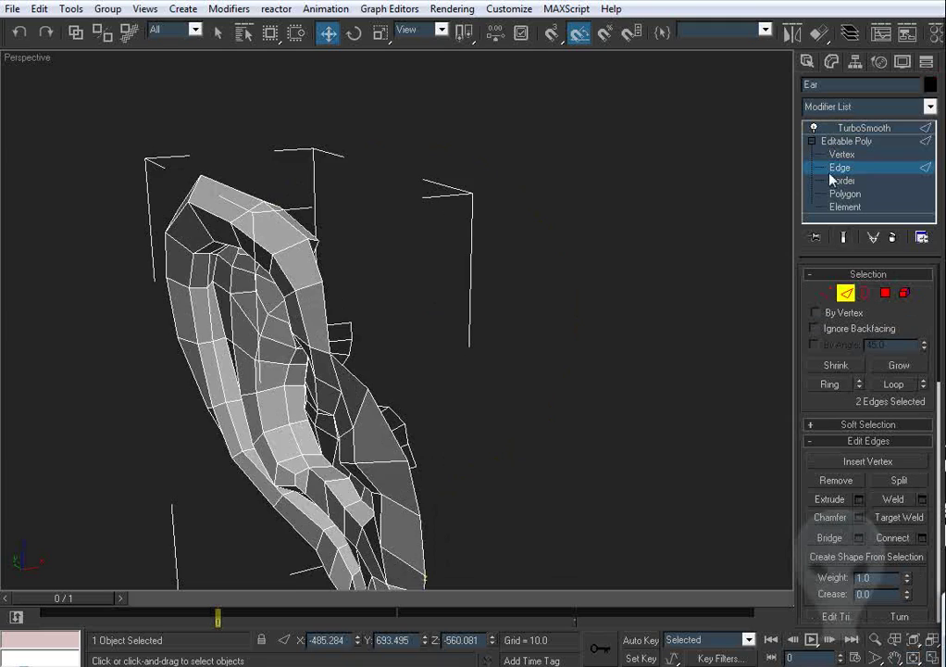
middle_drag(382, 247, 393, 269)
scroll(368, 280, up, 5)
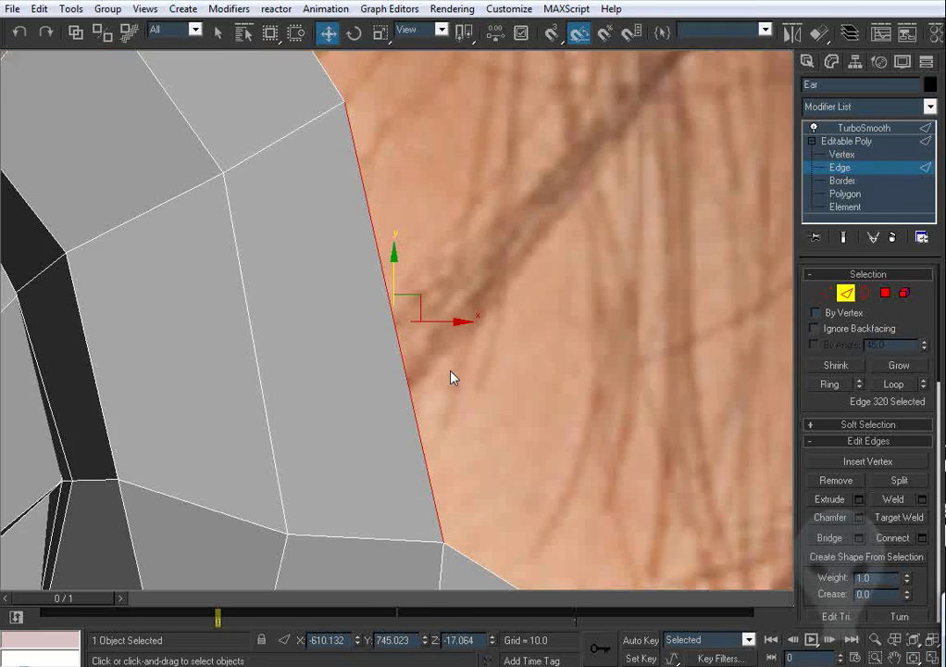
scroll(450, 376, down, 8)
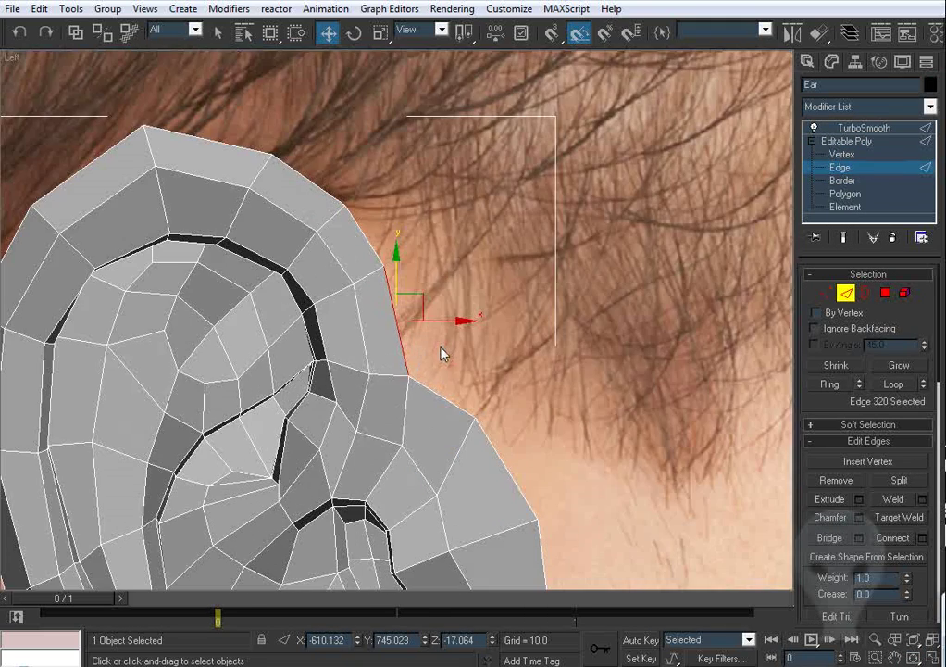
middle_drag(443, 353, 397, 348)
click(371, 373)
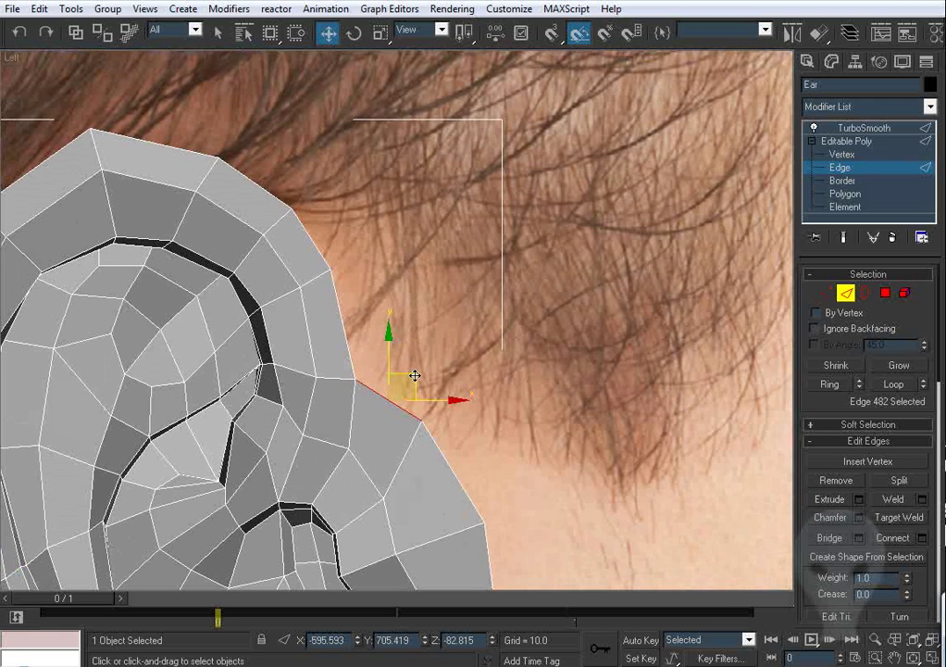
shift+drag(413, 377, 404, 278)
Step: Target-weld the new polygon's side to the helix's front edge and move its free corner vertex up and back
click(893, 518)
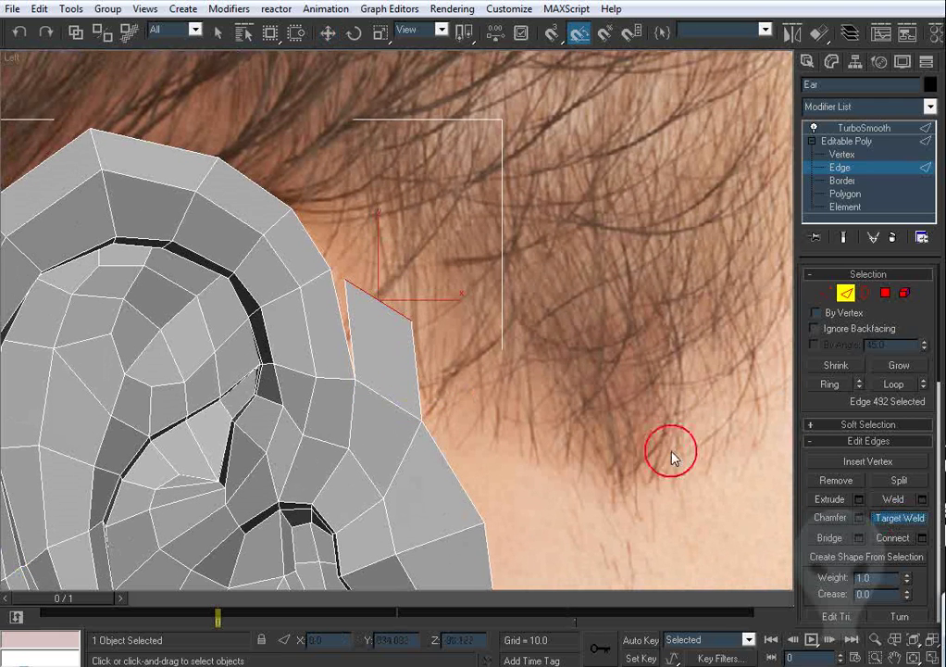
click(827, 294)
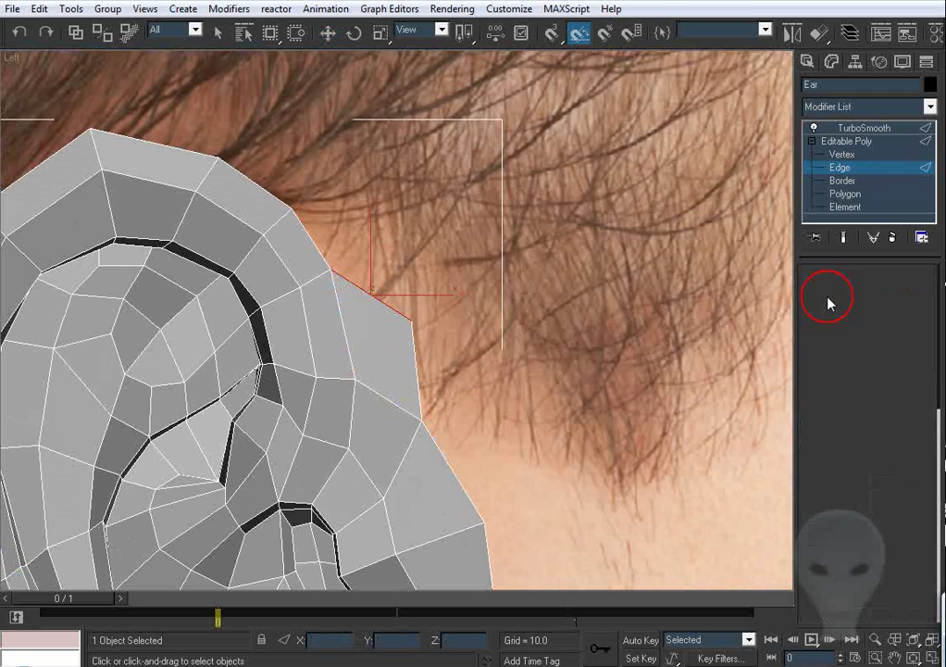
drag(443, 301, 424, 268)
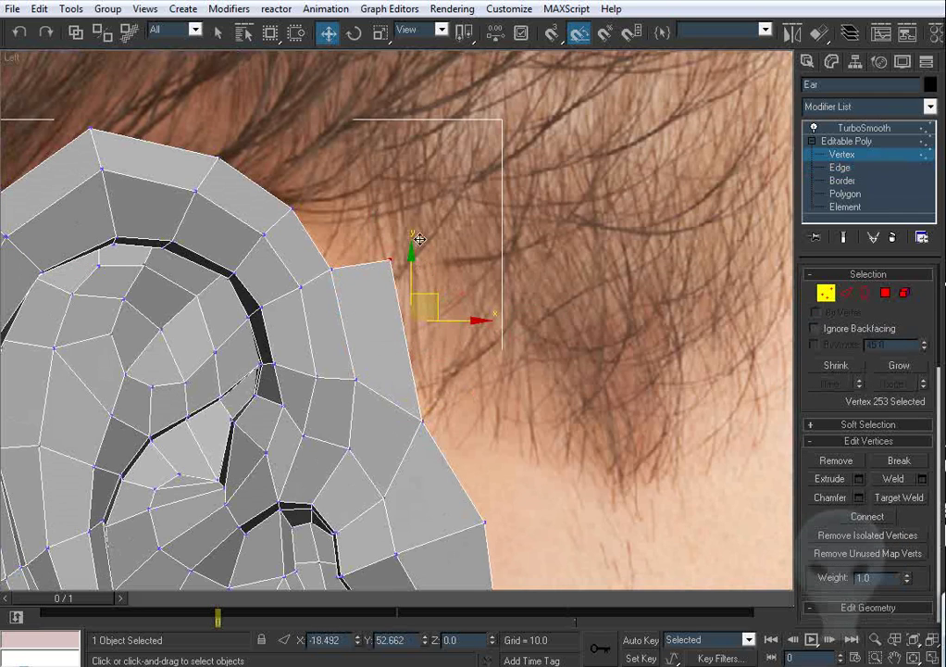
Step: In Perspective, inspect the helix's front end from inside and move the inner corner vertex of its underside outward along X
click(334, 271)
key(p)
key(z)
key(ctrl+r)
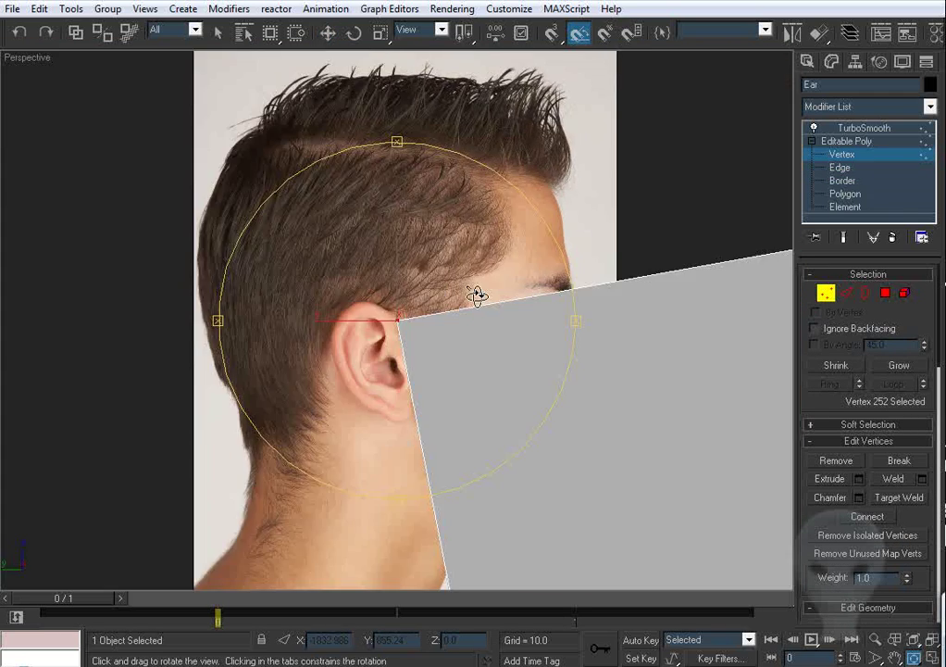
drag(478, 297, 383, 311)
scroll(404, 310, down, 3)
key(w)
alt+middle_drag(382, 310, 476, 292)
middle_drag(476, 292, 262, 335)
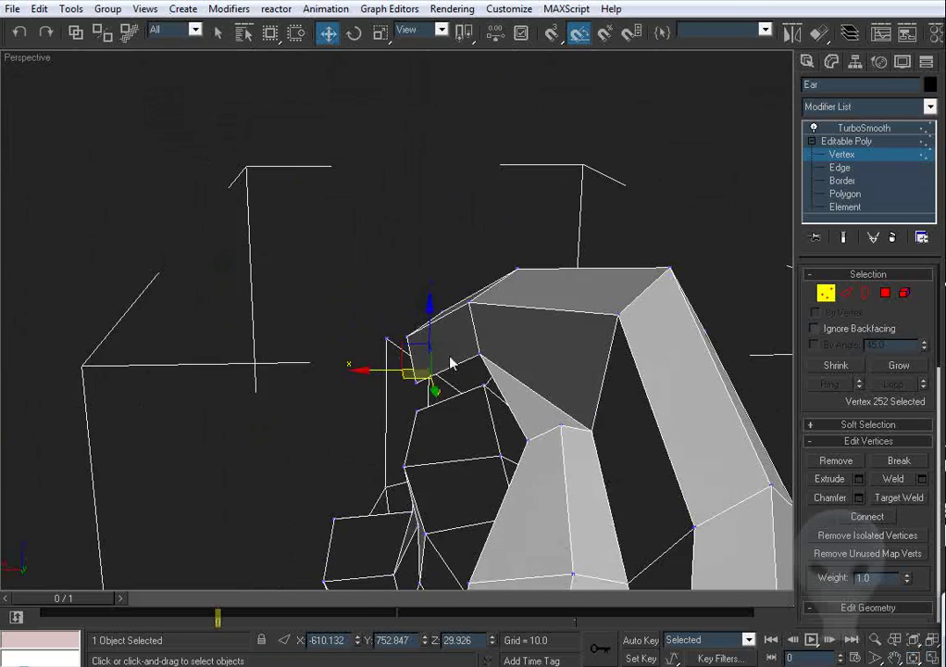
click(480, 355)
alt+middle_drag(479, 355, 448, 376)
alt+middle_drag(345, 371, 640, 344)
scroll(476, 344, up, 3)
middle_drag(476, 343, 431, 348)
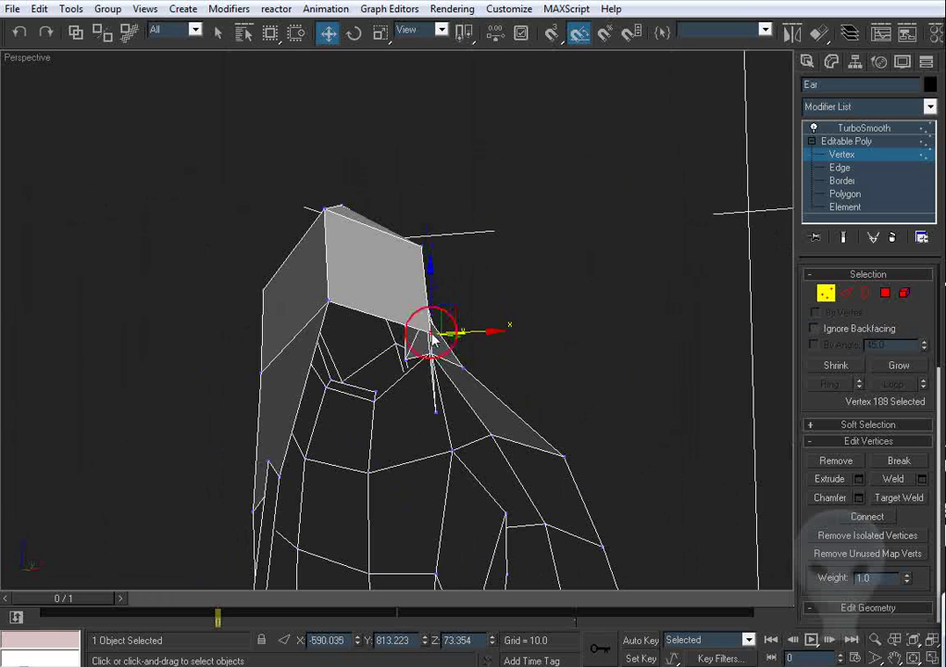
drag(477, 331, 455, 357)
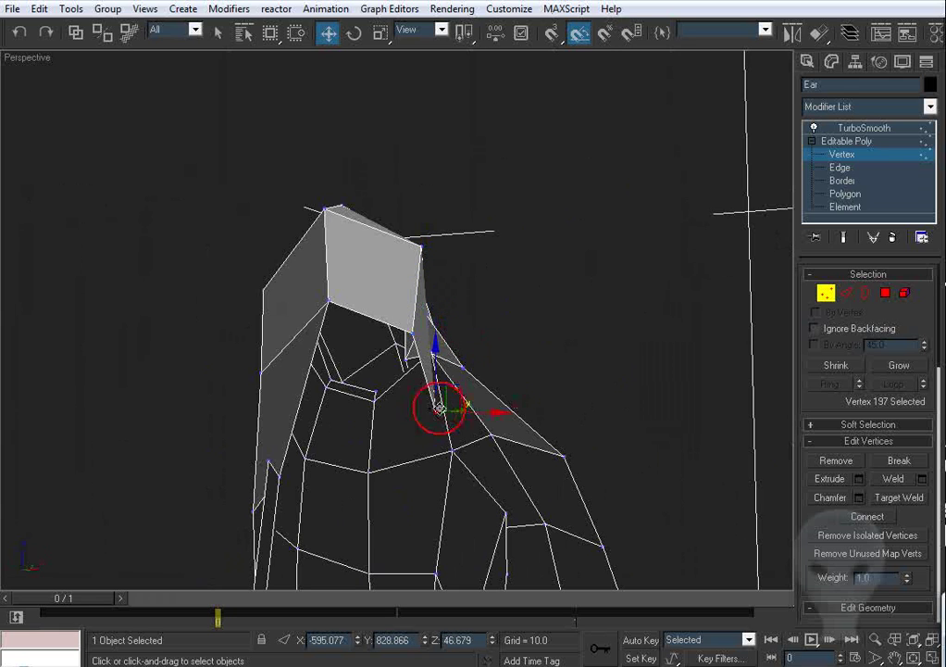
Step: Reposition the lower inner vertex at the helix's front end so that it sits closer to the head and higher
alt+middle_drag(440, 408, 348, 434)
drag(570, 417, 533, 358)
alt+middle_drag(445, 396, 561, 381)
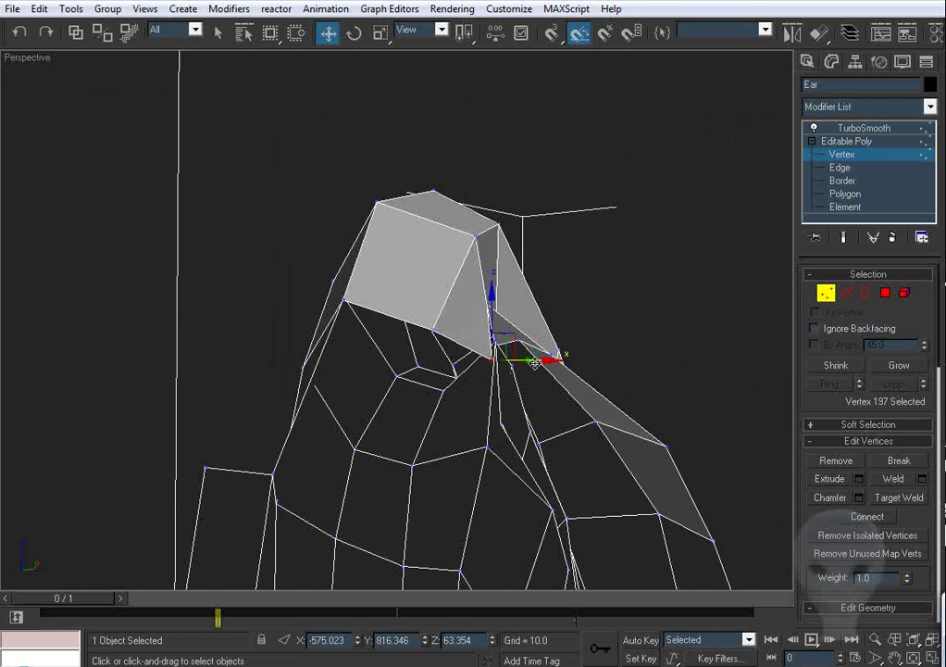
scroll(468, 458, up, 4)
Step: Extend the short open edge at the helix's front end over the new front polygon and target-weld it to that polygon's top edge
click(846, 294)
alt+middle_drag(490, 320, 619, 310)
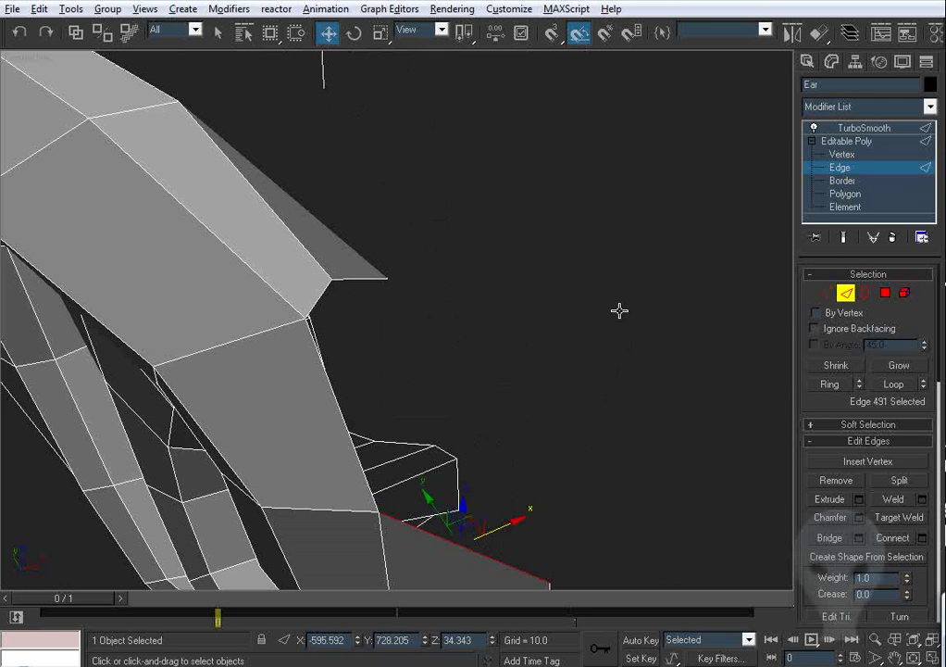
alt+middle_drag(327, 352, 408, 394)
shift+drag(333, 302, 450, 345)
alt+middle_drag(463, 344, 718, 366)
click(900, 520)
alt+middle_drag(500, 421, 401, 425)
click(475, 456)
Step: Extend the remaining inner open edge at the helix's front end forward and target-weld its side to the polygon just added
alt+middle_drag(475, 455, 319, 440)
alt+middle_drag(497, 350, 377, 291)
mouse_move(389, 331)
alt+middle_down()
mouse_move(436, 341)
mouse_move(381, 331)
alt+middle_up()
key(w)
click(359, 303)
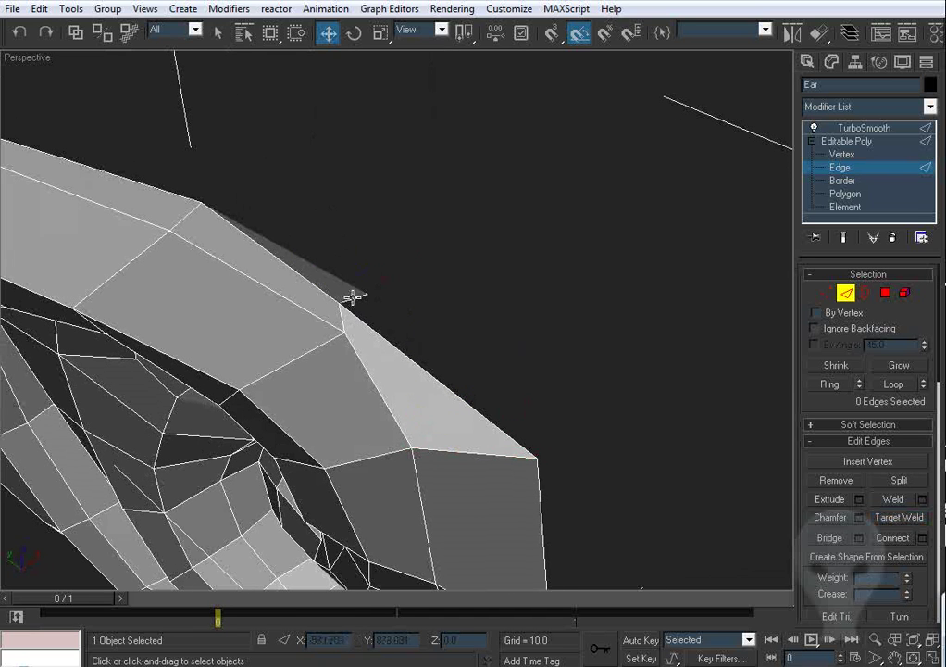
click(352, 297)
alt+middle_drag(352, 297, 416, 311)
shift+drag(509, 302, 521, 324)
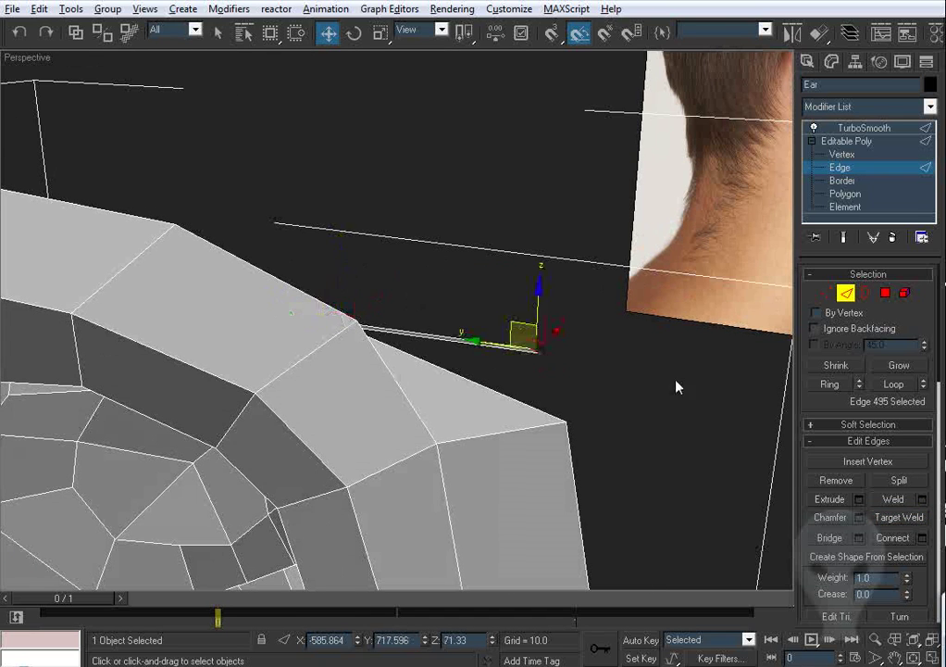
alt+middle_drag(675, 380, 656, 413)
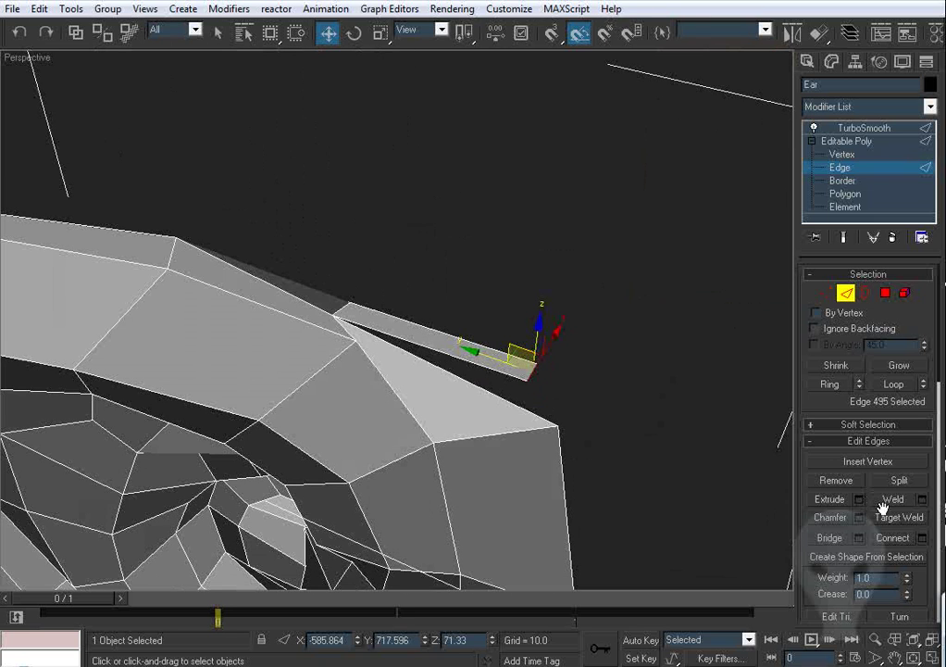
click(461, 360)
click(468, 383)
alt+middle_drag(469, 384, 605, 382)
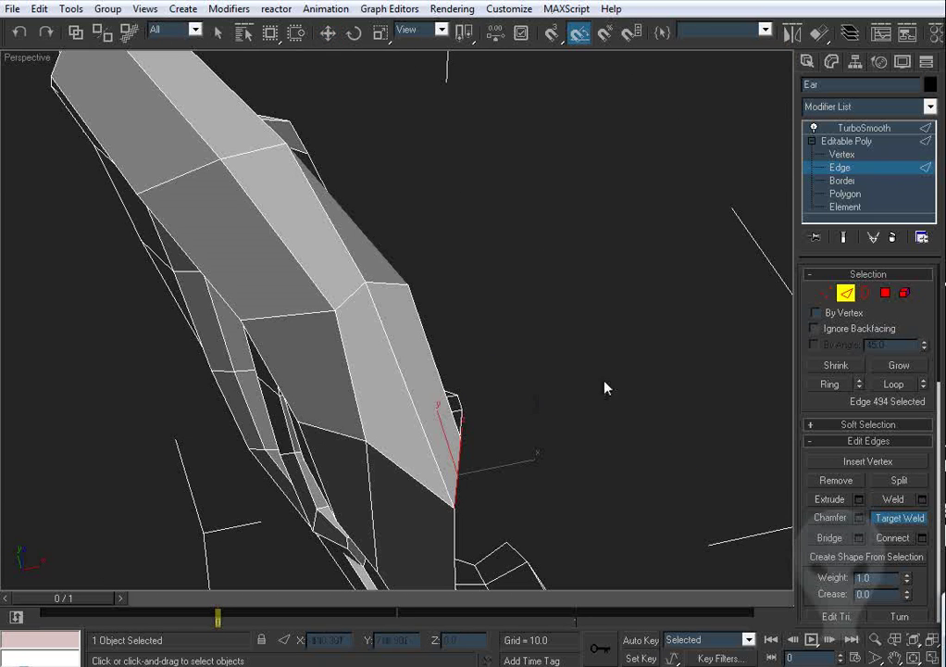
Step: Return to vertex editing and move the rim vertex at the helix's front end along X, away from the head
click(844, 294)
key(r)
click(825, 294)
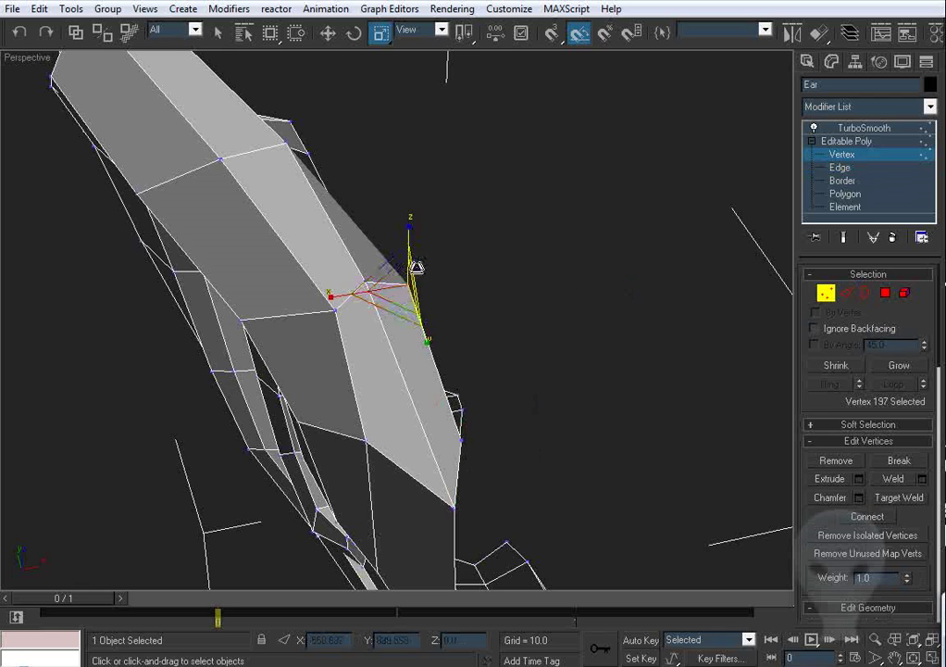
alt+middle_drag(546, 312, 259, 102)
click(329, 37)
alt+middle_drag(394, 153, 327, 320)
drag(471, 304, 400, 343)
alt+middle_drag(400, 344, 412, 375)
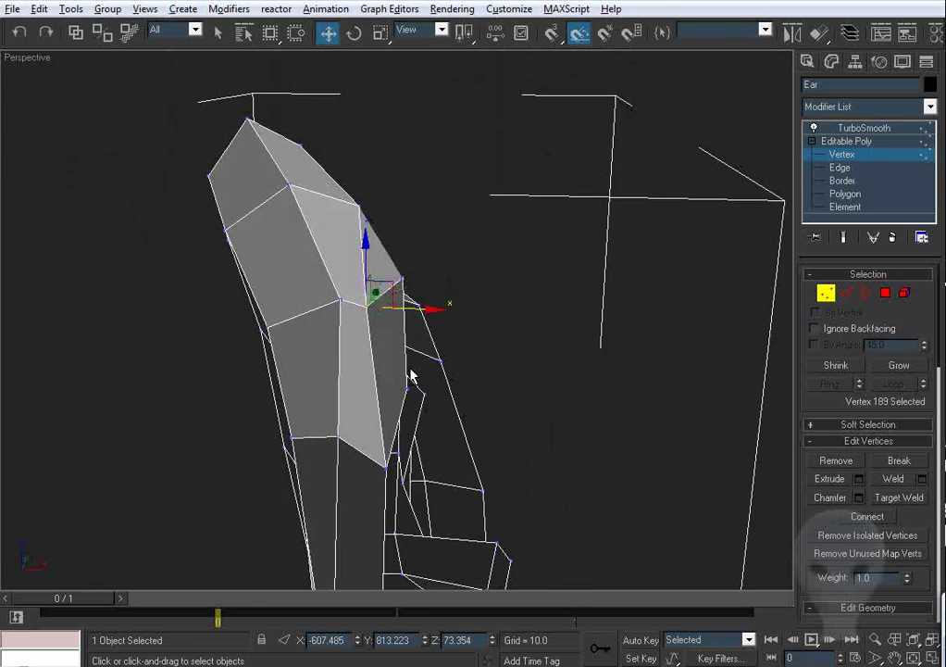
Step: Move the inner vertex behind the helix's front rim along X, about 24 units forward along Y and 16 units up along Z
drag(452, 279, 439, 280)
alt+middle_drag(438, 281, 473, 321)
drag(326, 272, 366, 239)
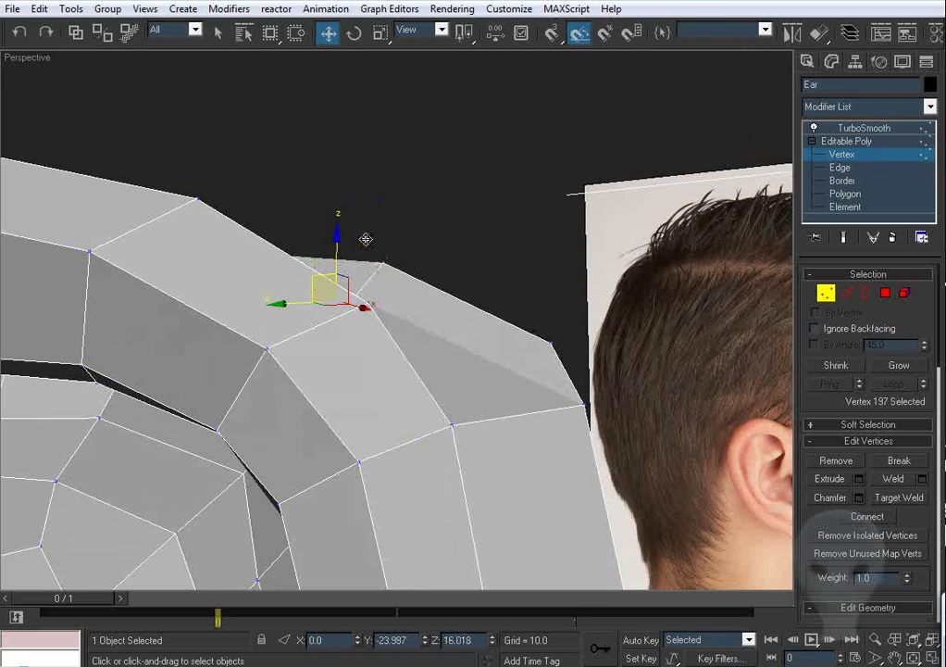
Step: Shift the vertices along the helix's upper front rim outward along X, one of them by about 11 units
alt+middle_drag(544, 363, 530, 324)
drag(448, 198, 436, 200)
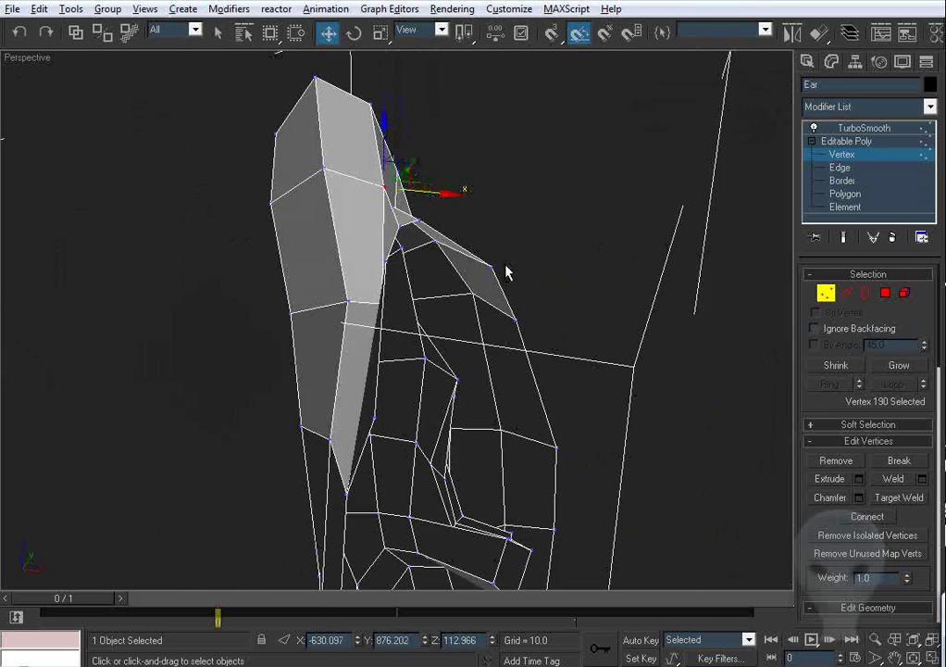
alt+middle_drag(506, 266, 364, 316)
drag(388, 311, 363, 321)
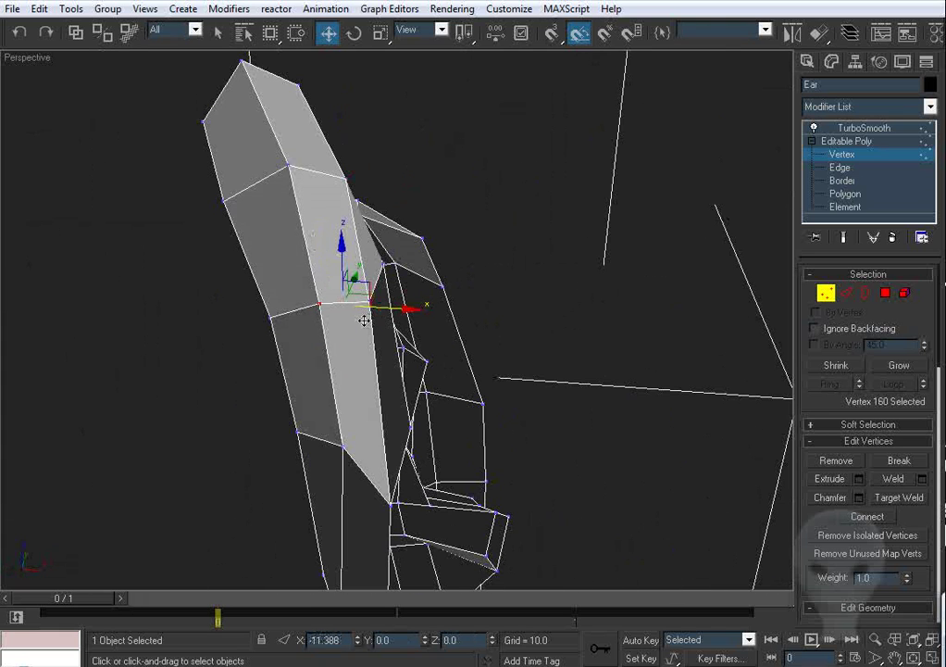
mouse_move(363, 320)
alt+middle_down()
mouse_move(400, 369)
mouse_move(375, 333)
alt+middle_up()
drag(372, 326, 365, 326)
Step: Move the open-edge vertices along the ear's upper front toward the head along X
alt+middle_drag(365, 327, 422, 366)
scroll(437, 356, up, 2)
drag(425, 358, 441, 363)
alt+middle_drag(489, 352, 566, 307)
click(568, 306)
drag(532, 277, 555, 287)
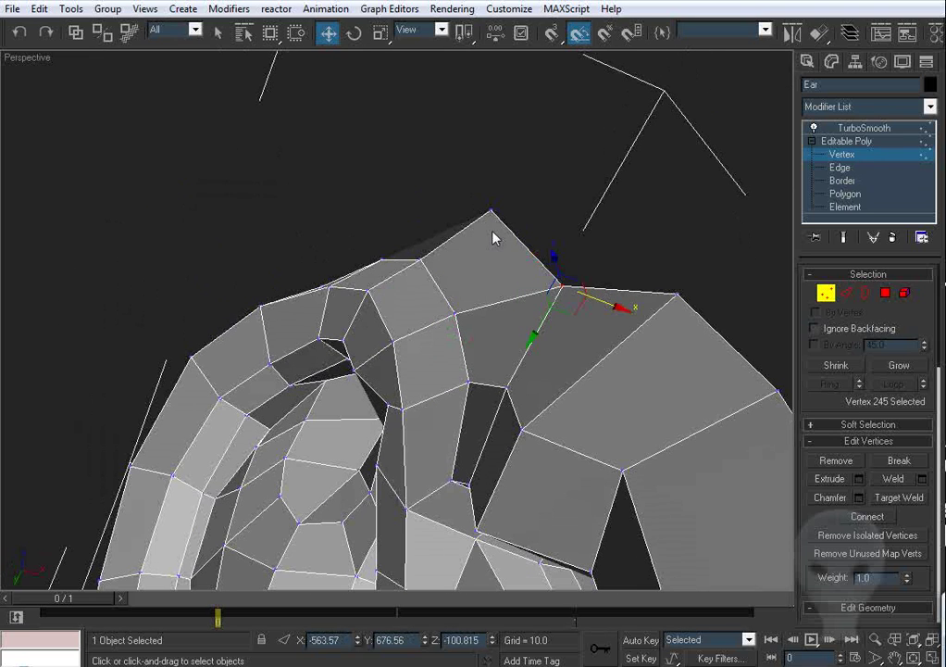
drag(491, 216, 511, 227)
alt+middle_drag(465, 270, 506, 269)
Step: In the Left view, move the new front polygon's top corner vertex about 37 units back and 6 units down
click(541, 272)
key(l)
key(z)
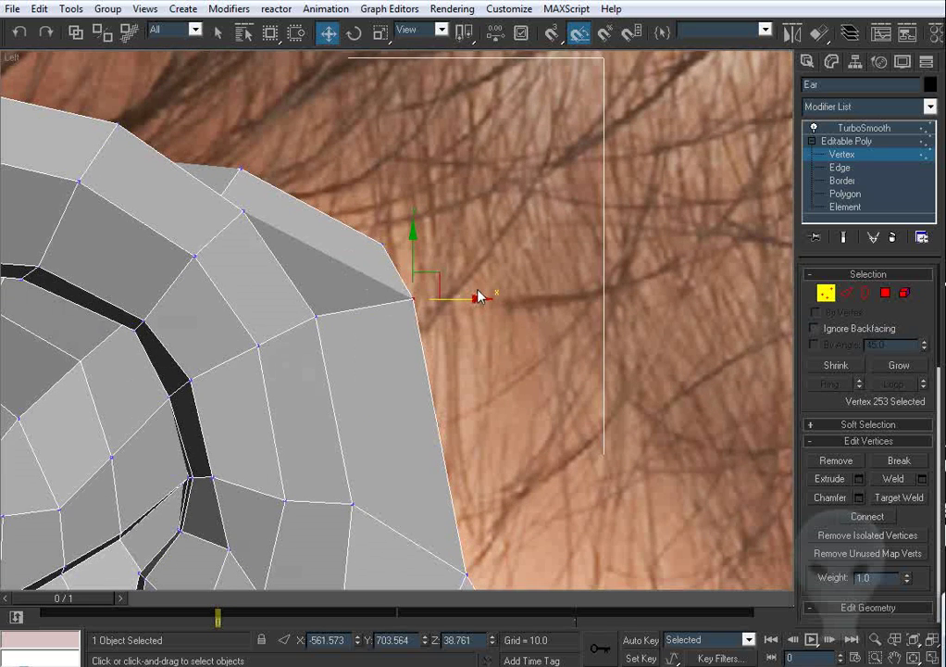
drag(444, 285, 370, 296)
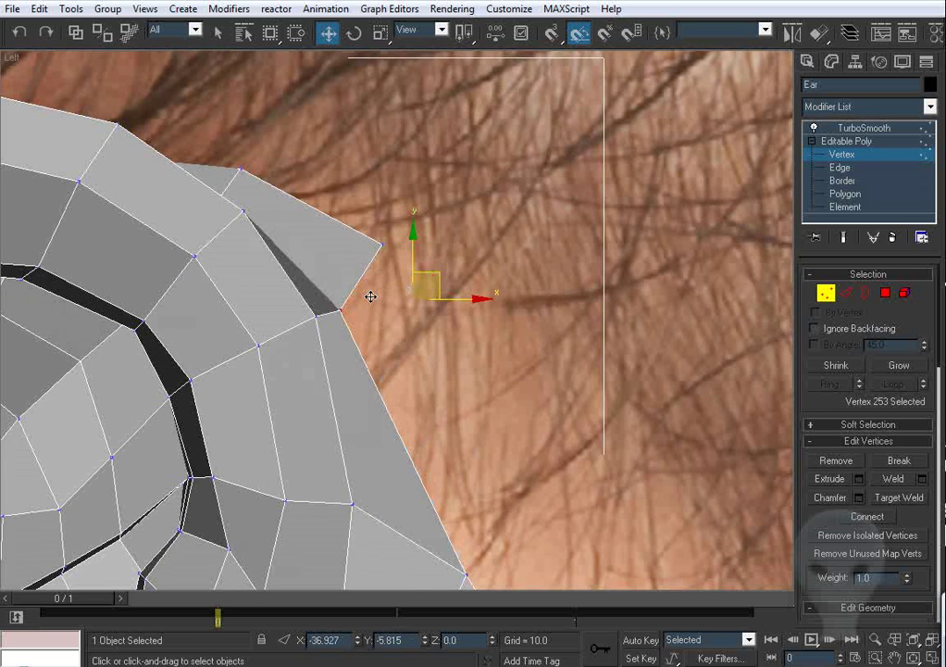
middle_drag(412, 250, 459, 312)
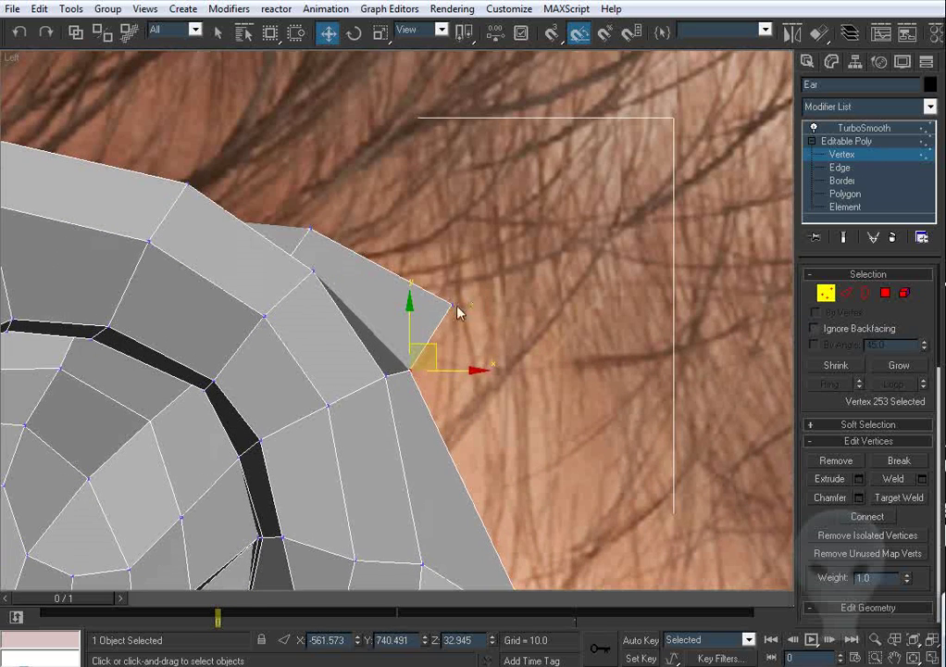
Step: Move the open-edge vertices of the front polygon at the helix's upper front outward along X, away from the head
click(308, 231)
scroll(342, 260, down, 3)
middle_drag(489, 401, 439, 287)
key(p)
key(ctrl+r)
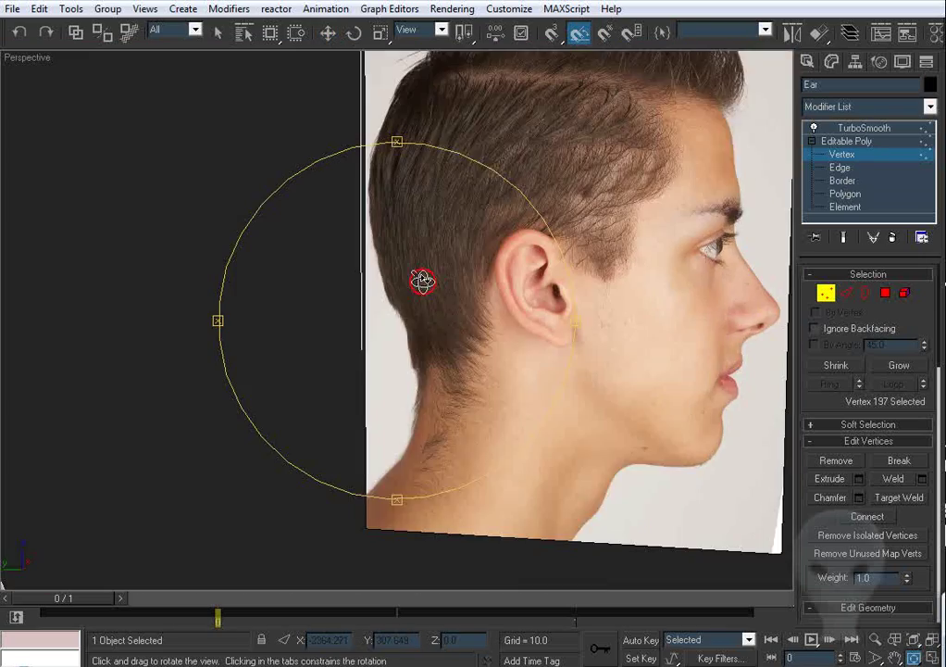
key(z)
scroll(413, 297, down, 8)
drag(416, 293, 398, 307)
scroll(384, 332, up, 3)
right_click(398, 307)
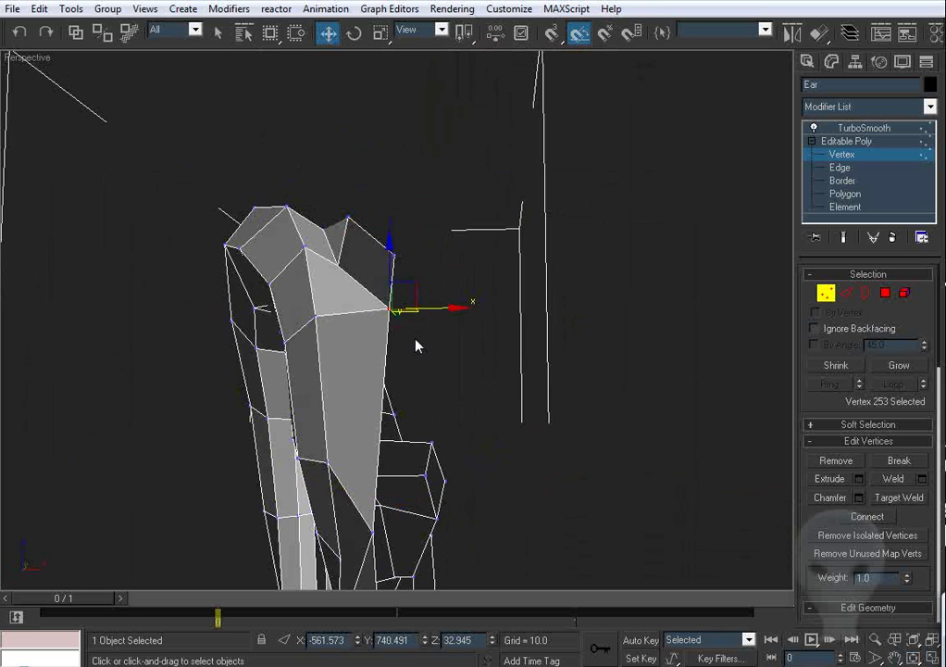
alt+middle_drag(416, 345, 412, 324)
drag(437, 300, 402, 312)
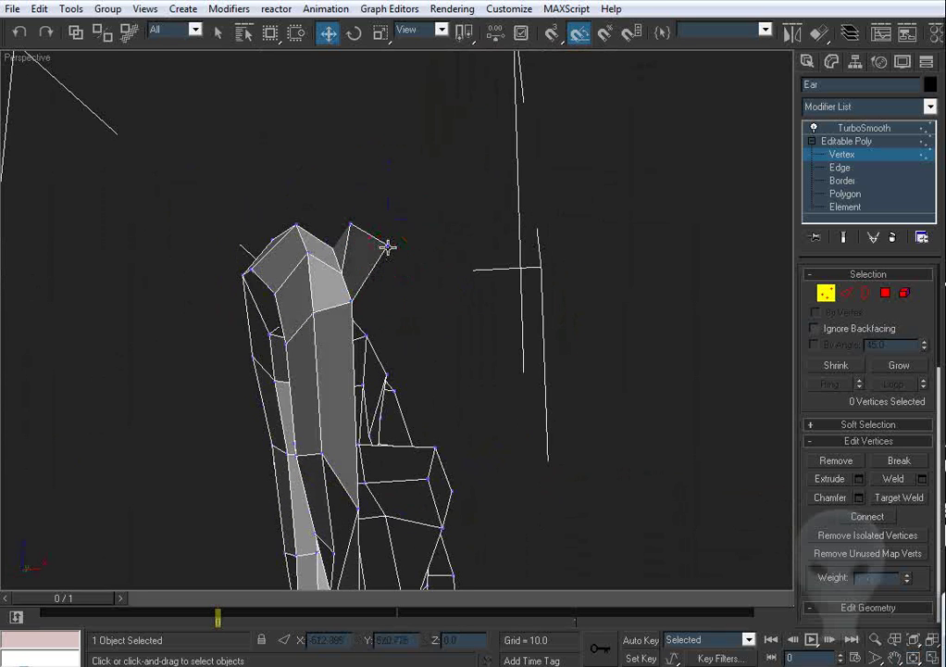
drag(372, 249, 367, 249)
click(329, 239)
click(345, 228)
alt+middle_drag(346, 230, 539, 342)
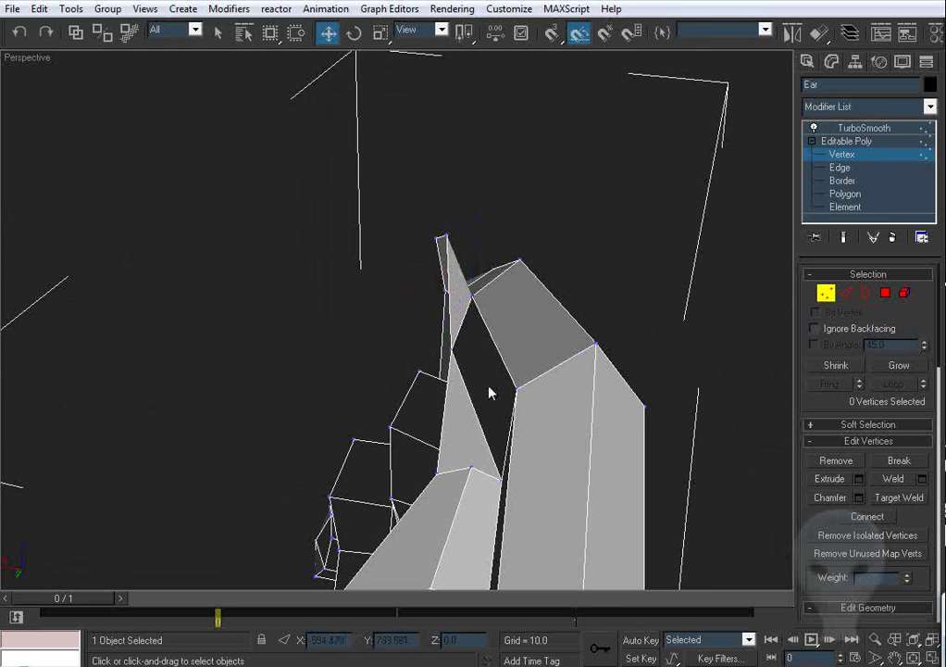
Step: Shift the vertices on the back of the ear's upper section along X to even out the surface behind the helix
click(449, 350)
alt+middle_drag(449, 350, 457, 357)
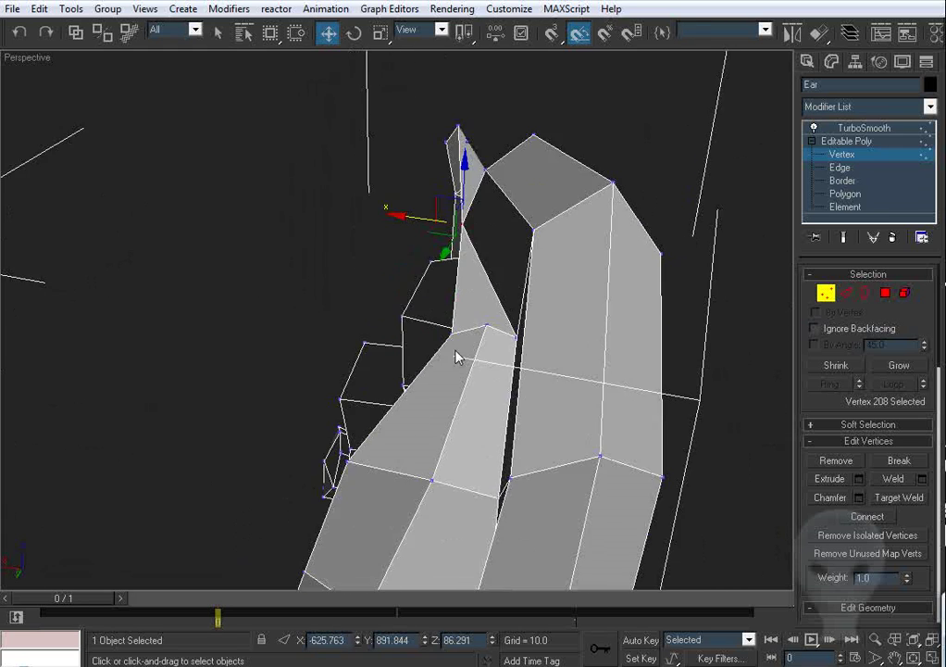
click(424, 336)
click(497, 333)
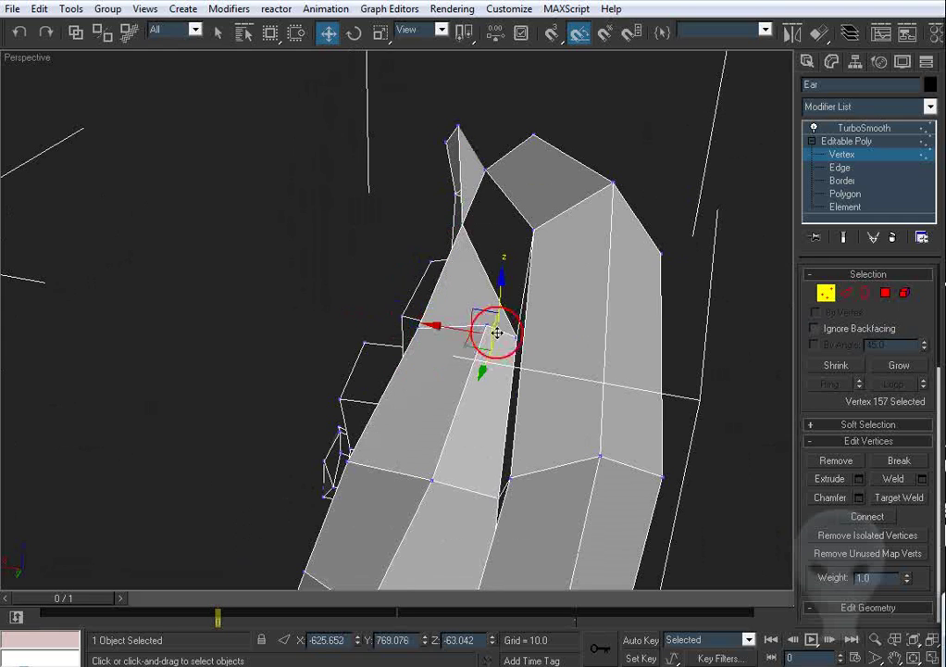
alt+middle_drag(455, 348, 509, 308)
drag(538, 273, 528, 273)
click(571, 265)
middle_drag(572, 264, 463, 389)
Step: Leave vertex editing, deselect the ear, and examine the smoothed mesh and its edge flow in Perspective and Left views
click(821, 292)
click(659, 322)
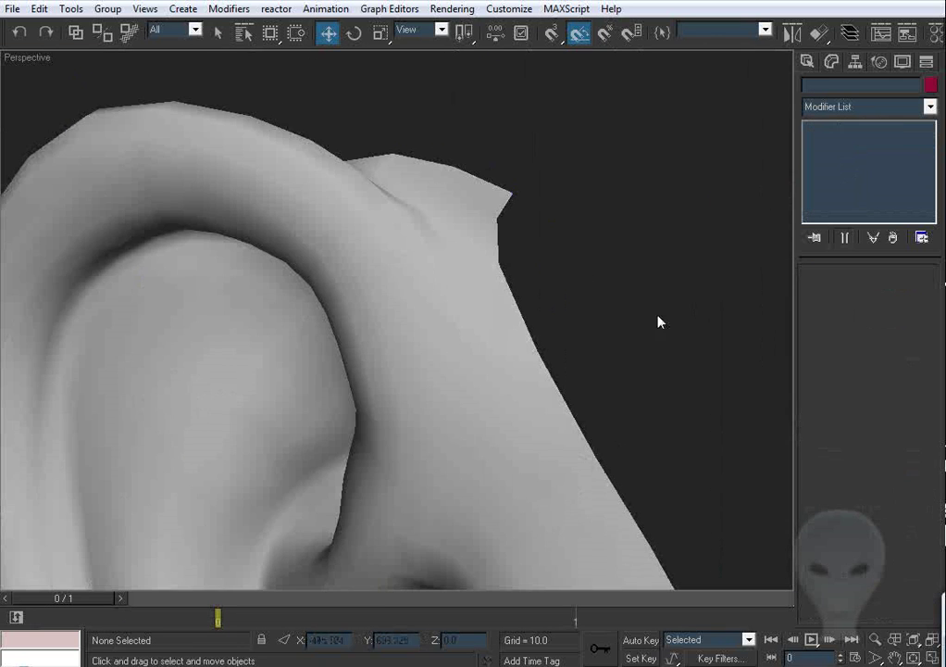
scroll(611, 326, down, 3)
alt+middle_drag(544, 347, 463, 382)
alt+middle_drag(405, 384, 579, 384)
key(l)
middle_drag(487, 372, 479, 379)
scroll(463, 377, up, 9)
key(F4)
middle_drag(408, 403, 423, 286)
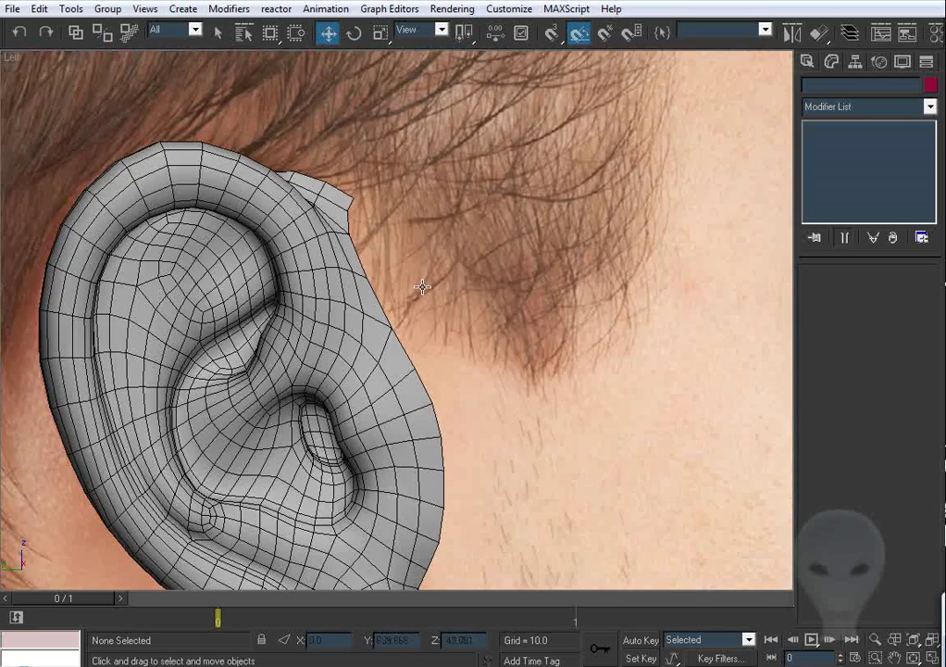
Step: Extend the five open edges along the ear's front into a new strip about 63 units toward the face and 12 units up
click(371, 316)
key(F4)
middle_drag(603, 400, 605, 311)
key(F4)
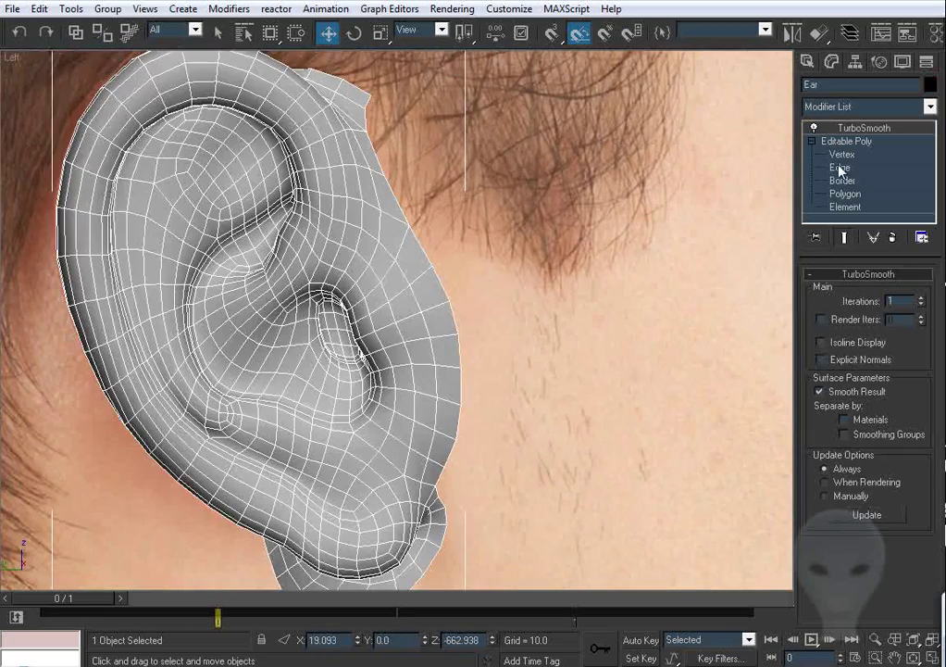
click(840, 167)
key(F4)
key(F4)
middle_drag(637, 239, 630, 209)
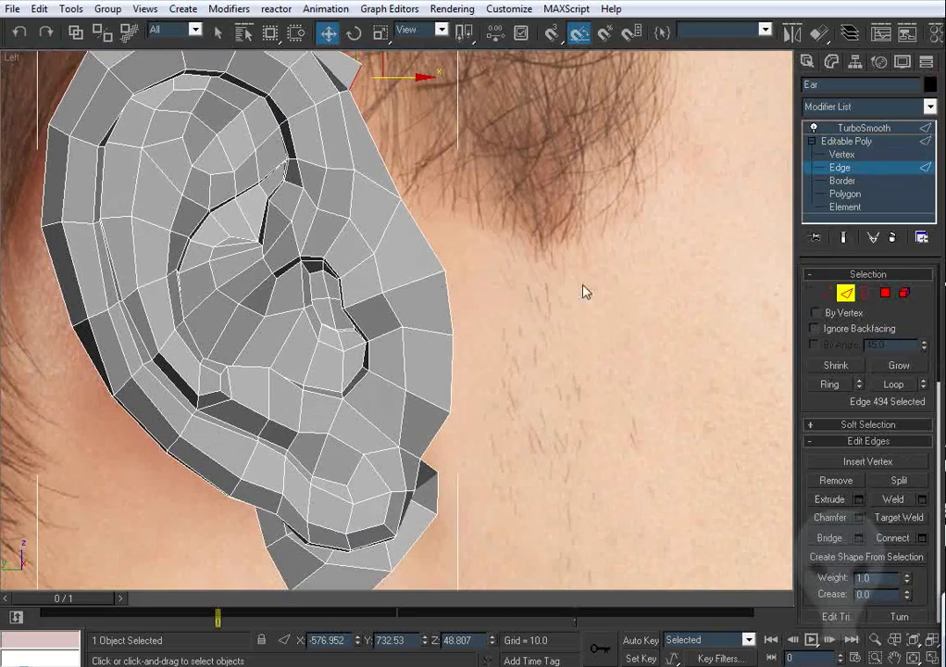
middle_drag(505, 173, 492, 190)
middle_drag(526, 361, 493, 239)
middle_drag(393, 134, 417, 279)
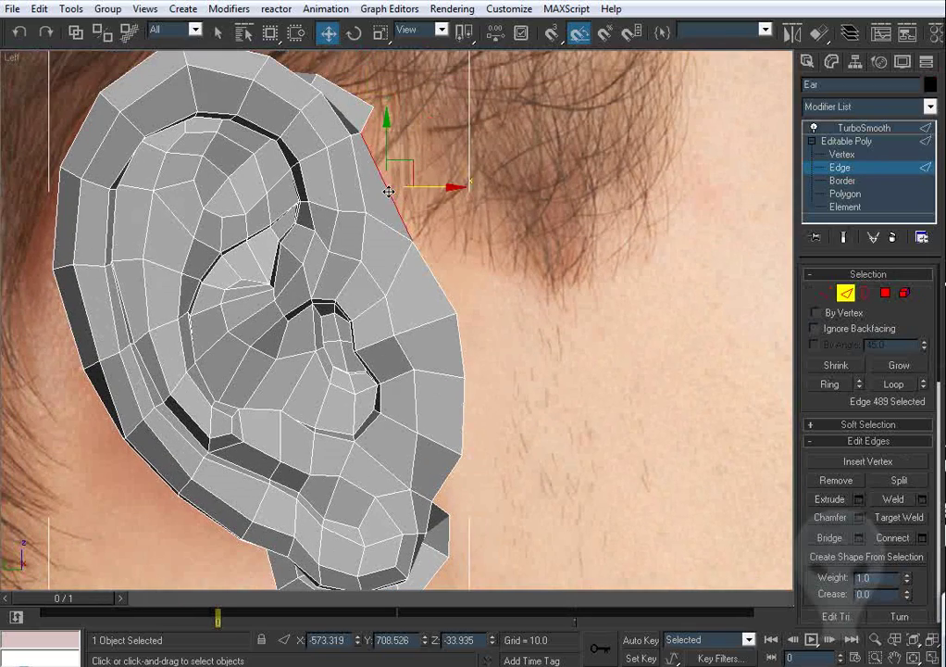
middle_drag(461, 402, 445, 296)
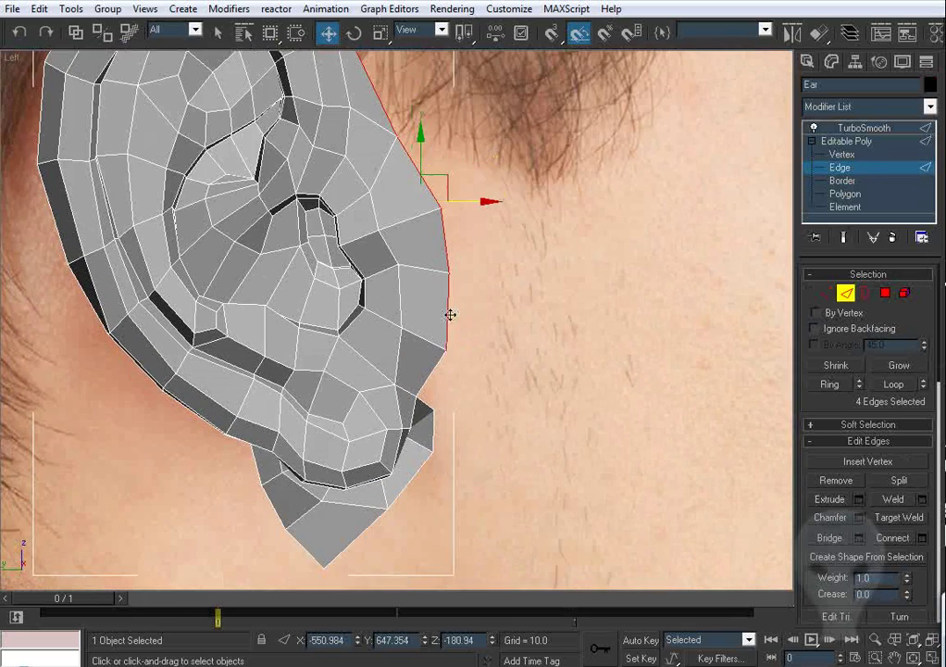
ctrl+click(433, 373)
middle_drag(491, 208, 496, 261)
shift+drag(453, 273, 506, 263)
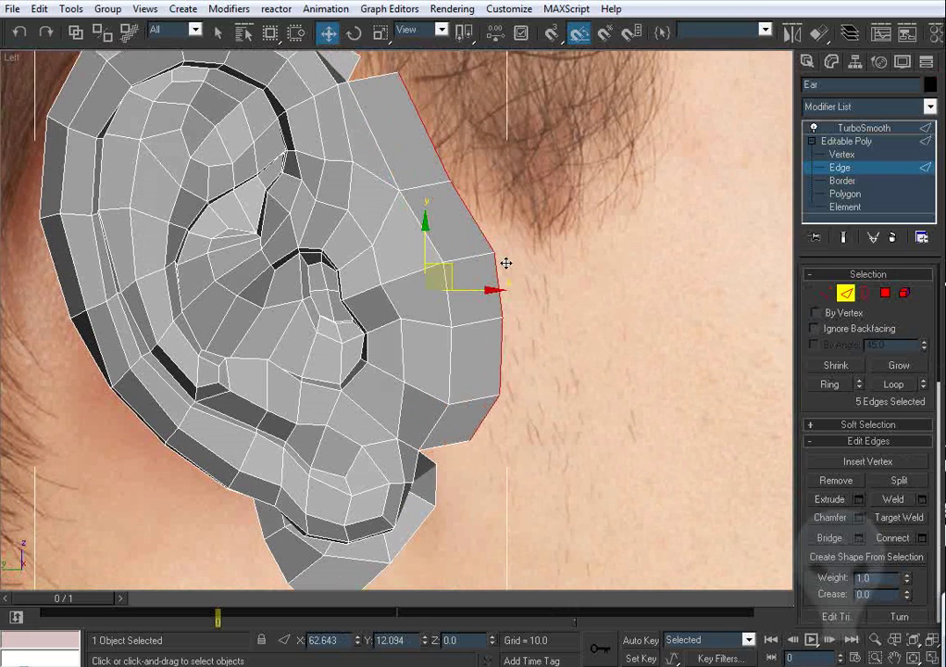
Step: Target-weld the new strip's upper and lower end edges to the neighbouring open edges of the helix and lobe
click(892, 523)
middle_drag(348, 96, 378, 185)
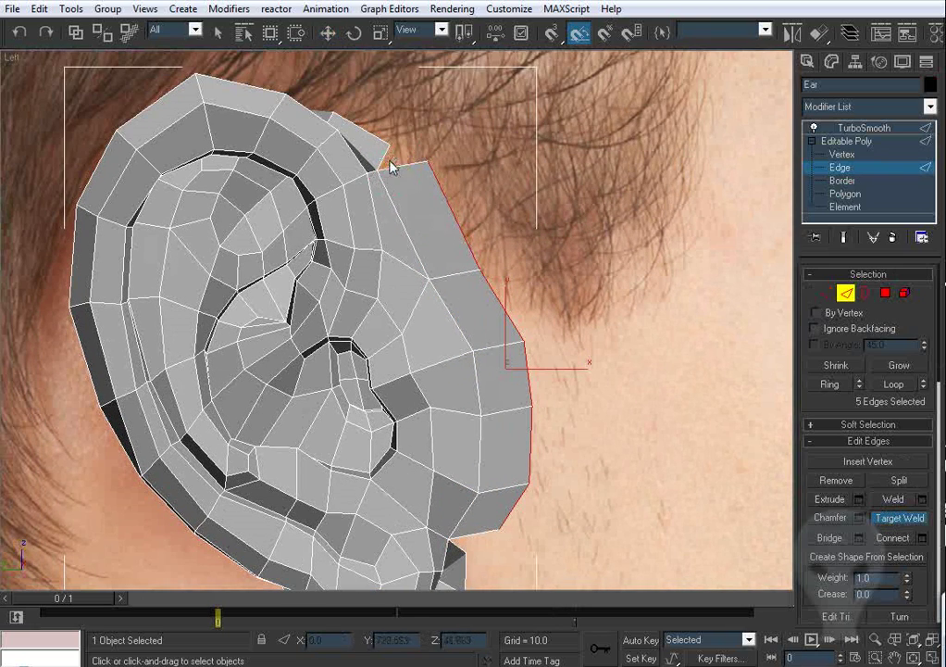
click(390, 162)
middle_drag(491, 580, 501, 386)
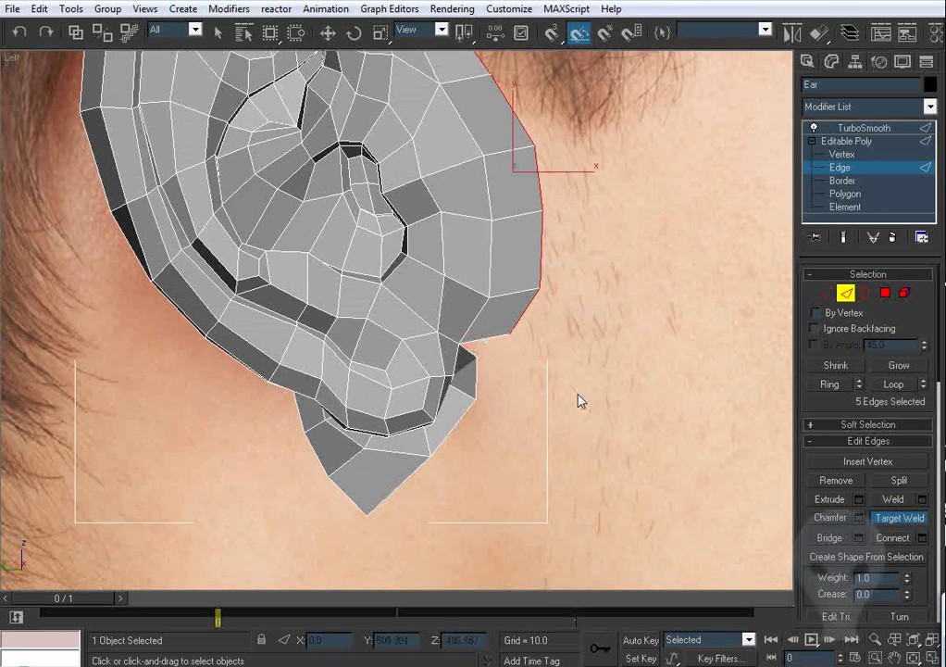
middle_drag(580, 401, 515, 342)
key(p)
key(ctrl+r)
drag(513, 332, 448, 307)
key(z)
key(l)
key(z)
middle_drag(465, 333, 444, 322)
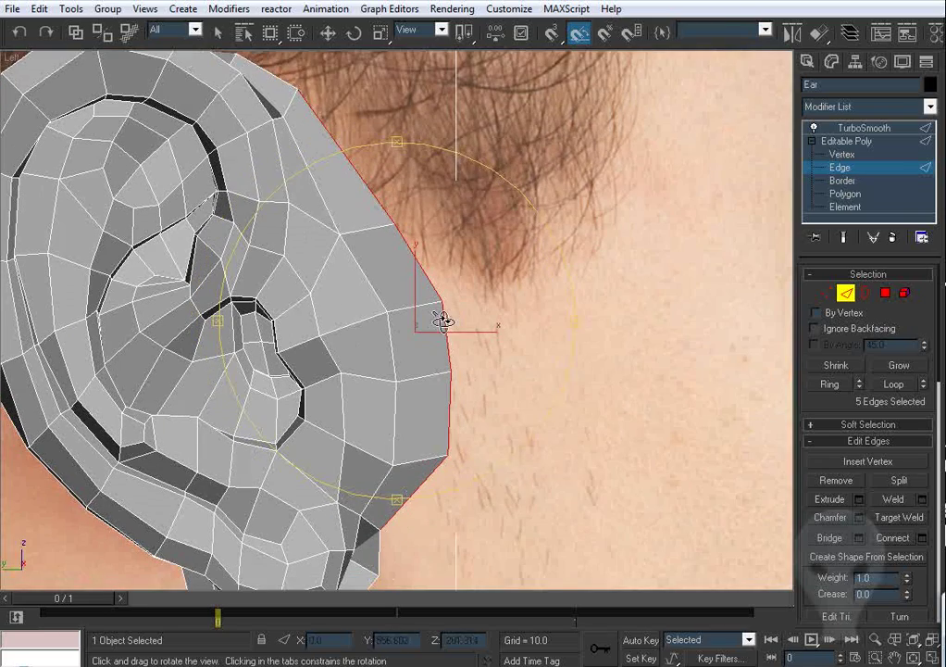
Step: In the Left view, reposition the new strip's outer vertices to form an even curve in front of the ear
click(826, 297)
middle_drag(479, 213, 497, 308)
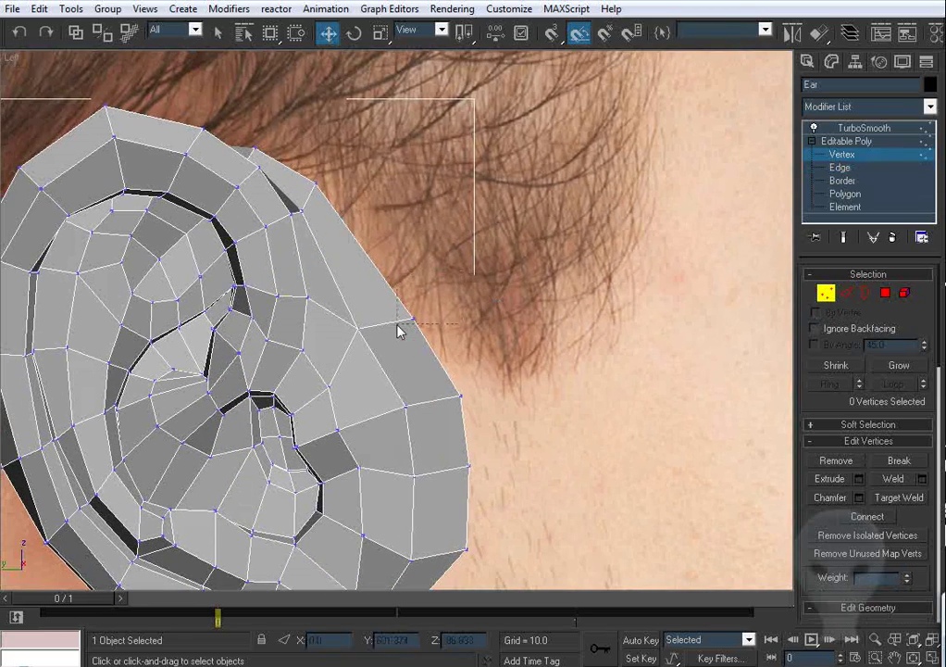
drag(433, 283, 434, 283)
middle_drag(427, 405, 488, 355)
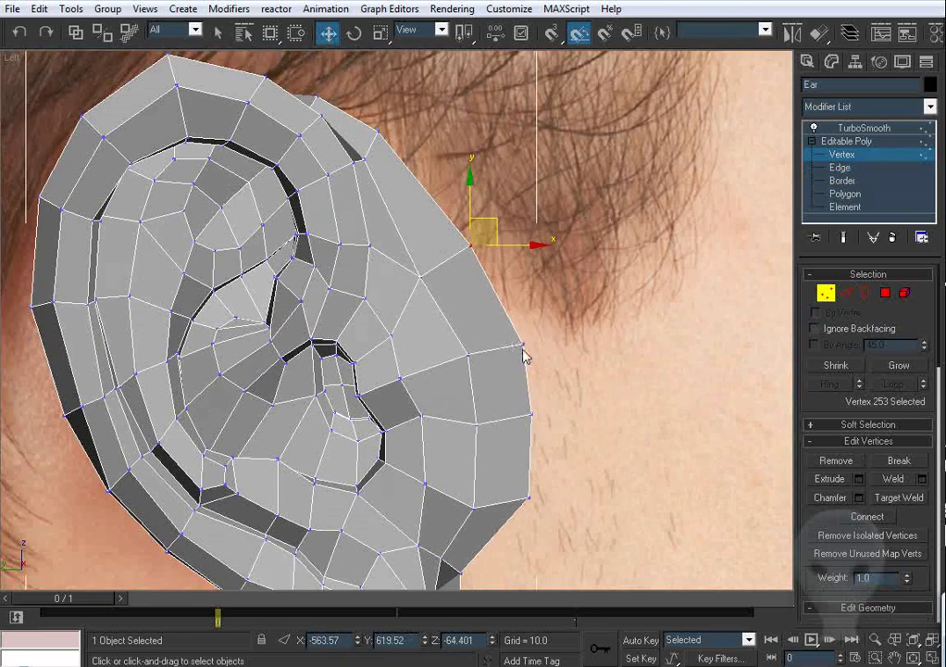
drag(522, 346, 523, 337)
middle_drag(519, 386, 494, 291)
drag(505, 320, 512, 319)
middle_drag(534, 386, 516, 282)
drag(484, 299, 485, 339)
Step: Adjust an inner strip vertex, move the upper outer one about 7 units forward and 10 up, and shift the top corner vertex forward
middle_drag(447, 228, 504, 357)
middle_drag(530, 254, 539, 334)
drag(489, 365, 485, 359)
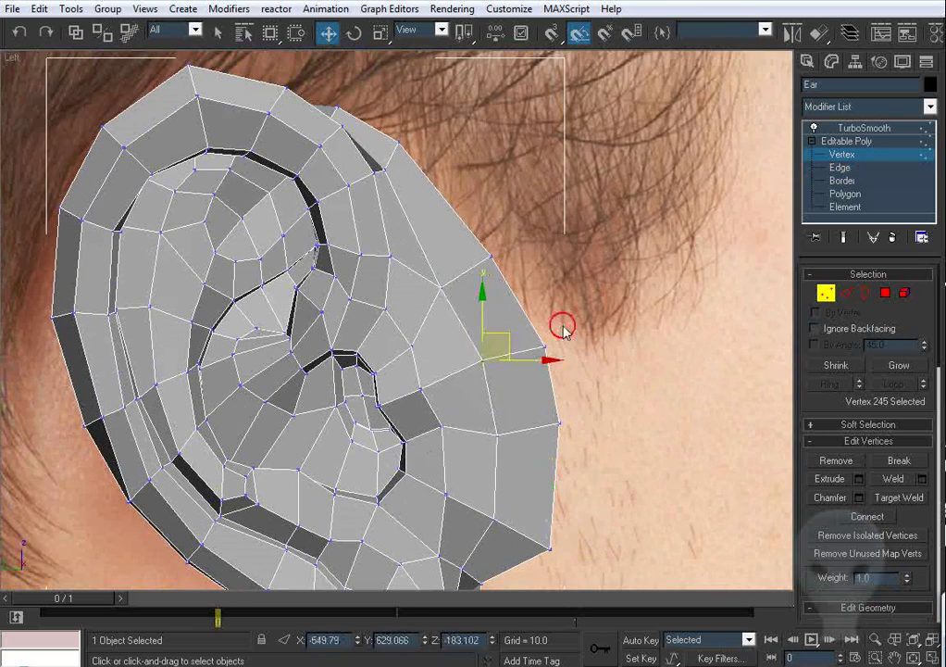
click(491, 252)
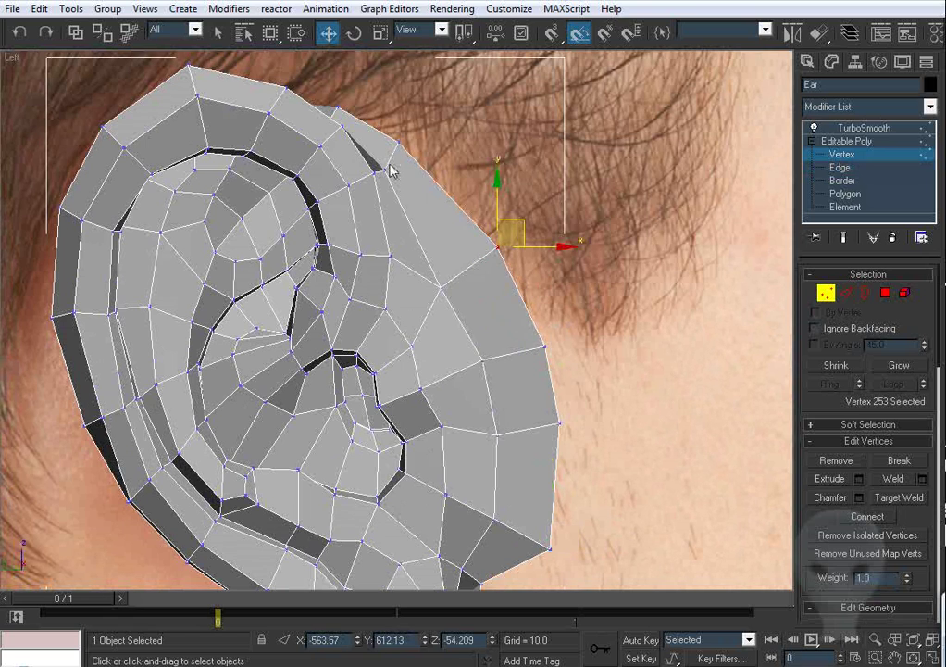
drag(398, 144, 410, 141)
Step: In the Perspective view, shift the upper outer vertices of the new front strip toward the head along X
scroll(418, 182, down, 2)
key(p)
alt+middle_drag(515, 333, 440, 315)
alt+middle_drag(440, 316, 391, 313)
scroll(391, 313, up, 3)
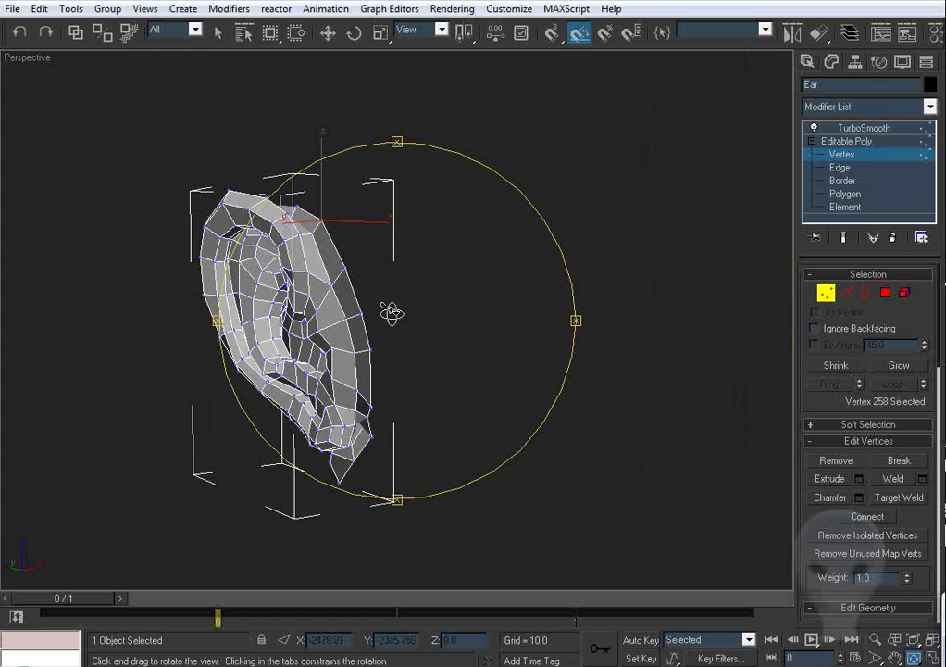
alt+middle_drag(447, 333, 393, 323)
middle_drag(338, 280, 452, 359)
alt+middle_drag(452, 360, 419, 296)
scroll(413, 323, up, 4)
drag(398, 245, 402, 245)
alt+middle_drag(374, 318, 429, 327)
click(496, 238)
middle_drag(430, 327, 477, 344)
Step: In the Front view, move the strip's remaining outer vertices toward the head along X, one near the lower end by about 29 units
key(f)
middle_drag(441, 300, 440, 263)
scroll(440, 268, up, 1)
scroll(440, 272, down, 2)
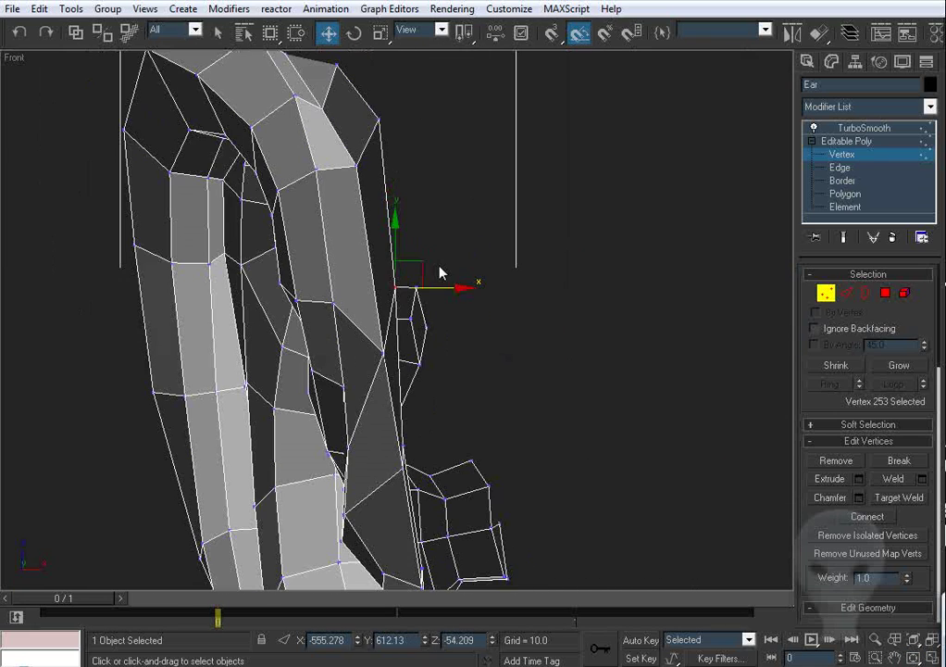
middle_drag(496, 418, 504, 299)
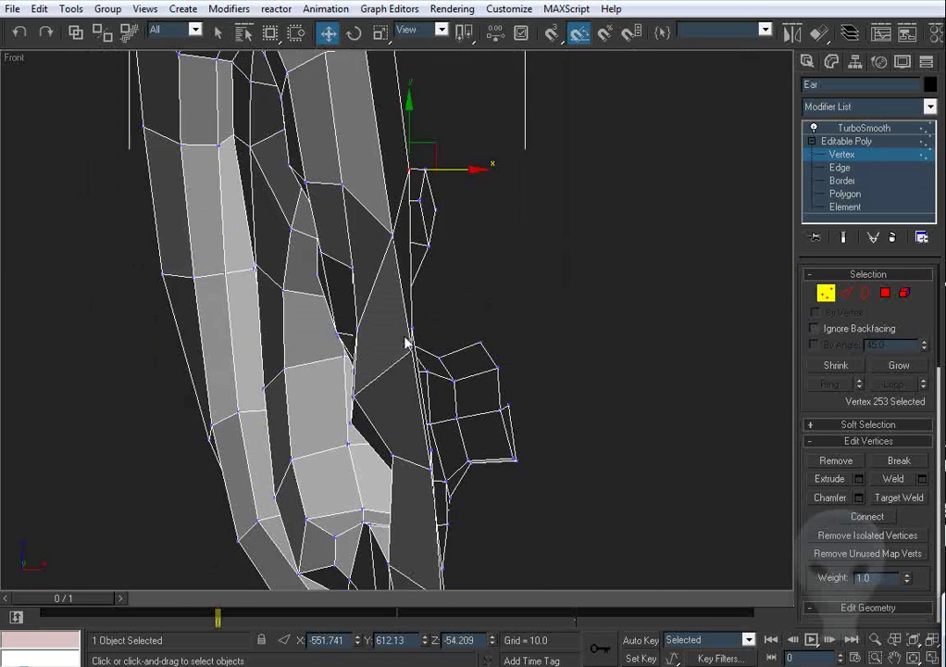
drag(413, 327, 419, 326)
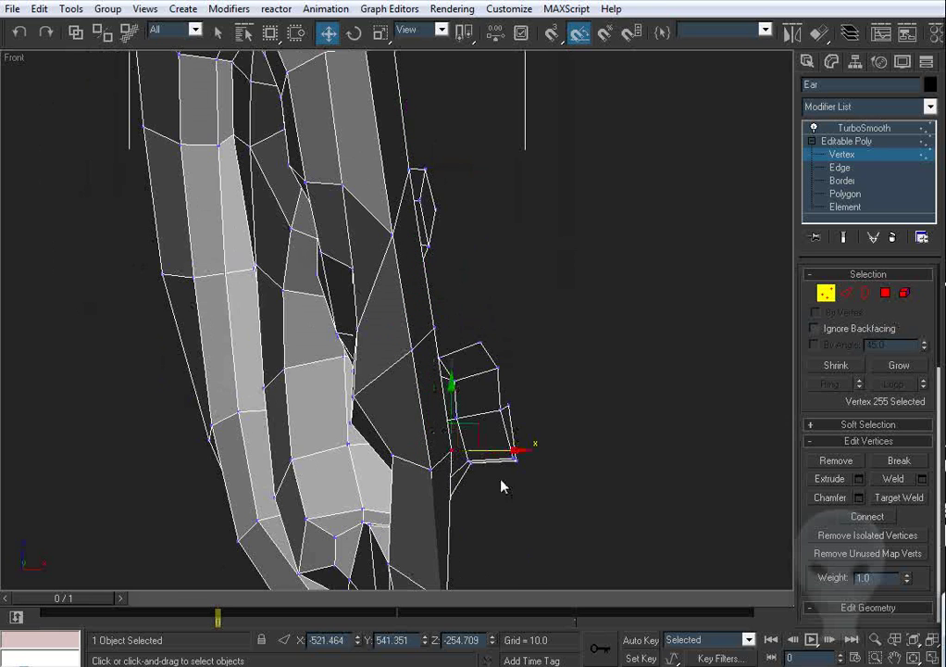
middle_drag(501, 486, 512, 235)
drag(455, 400, 497, 400)
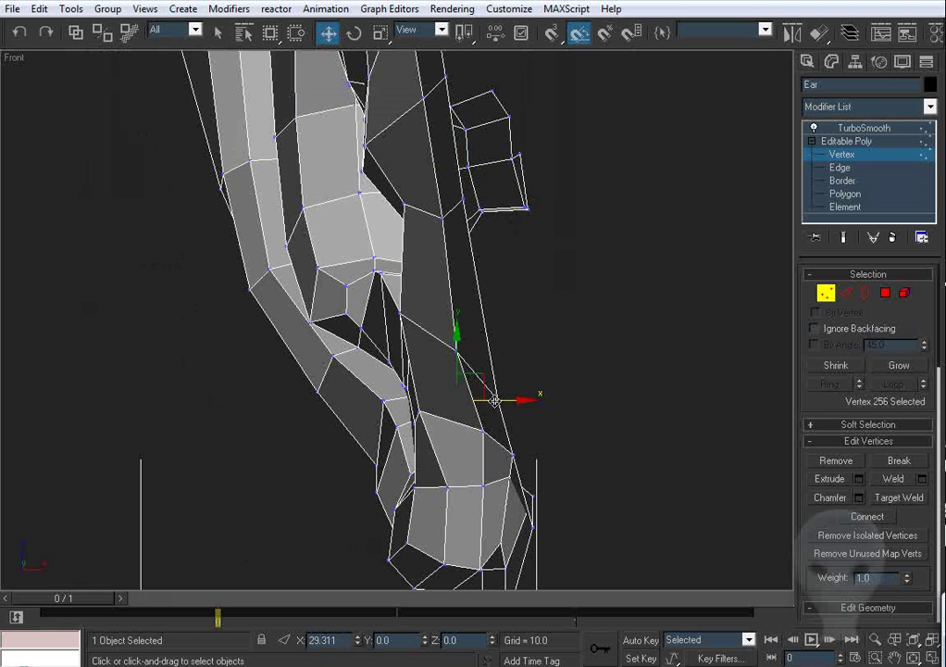
key(p)
key(ctrl+r)
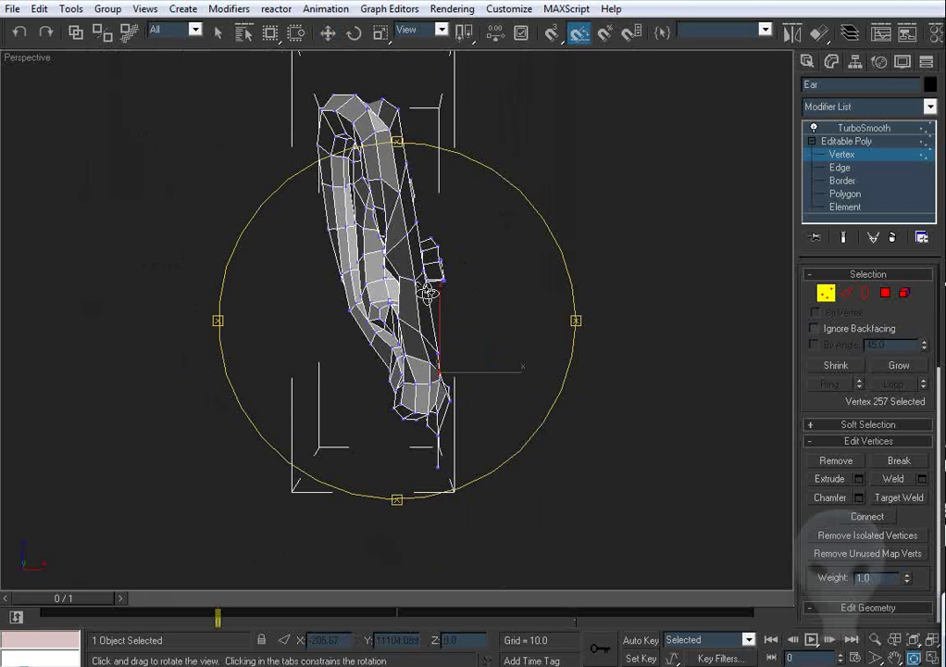
Step: Leave vertex editing and examine the smoothed ear in the Perspective view, with and without its edges displayed
drag(429, 294, 778, 323)
click(825, 292)
right_click(577, 394)
scroll(422, 427, down, 5)
click(422, 427)
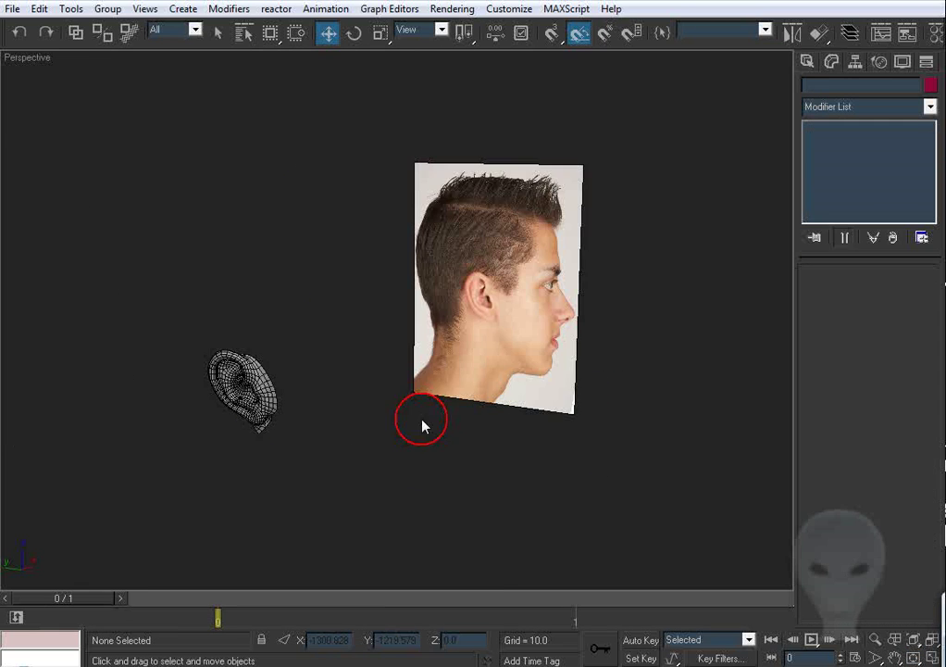
middle_drag(340, 399, 374, 346)
key(F4)
scroll(385, 366, up, 5)
click(403, 325)
key(z)
scroll(442, 344, up, 3)
key(F4)
middle_drag(515, 270, 475, 318)
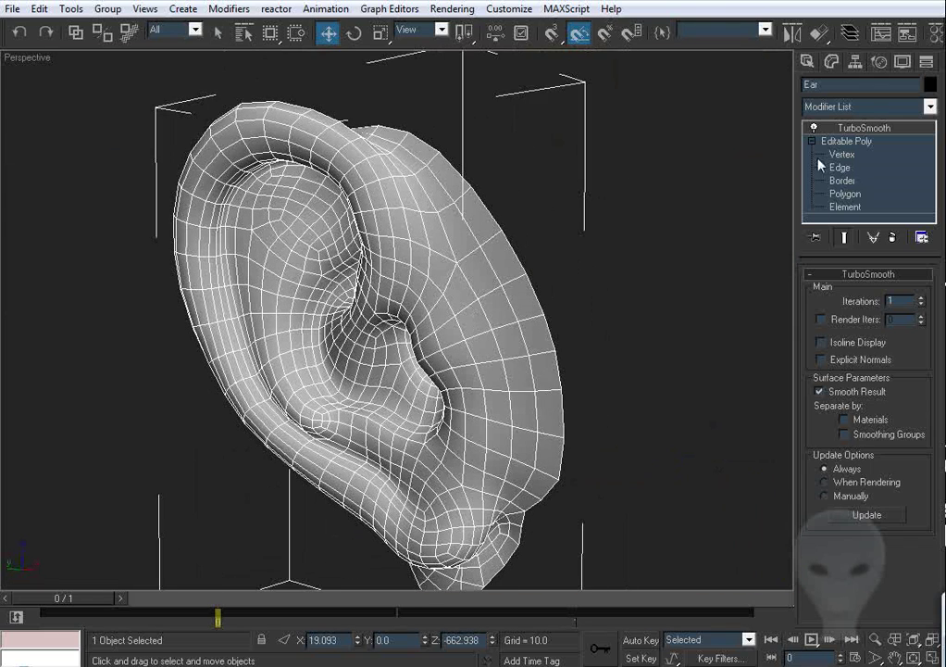
Step: Turn off TurboSmooth and compare the unsmoothed ear with the reference photo in the Left view
click(814, 129)
alt+middle_drag(585, 261, 544, 270)
key(F4)
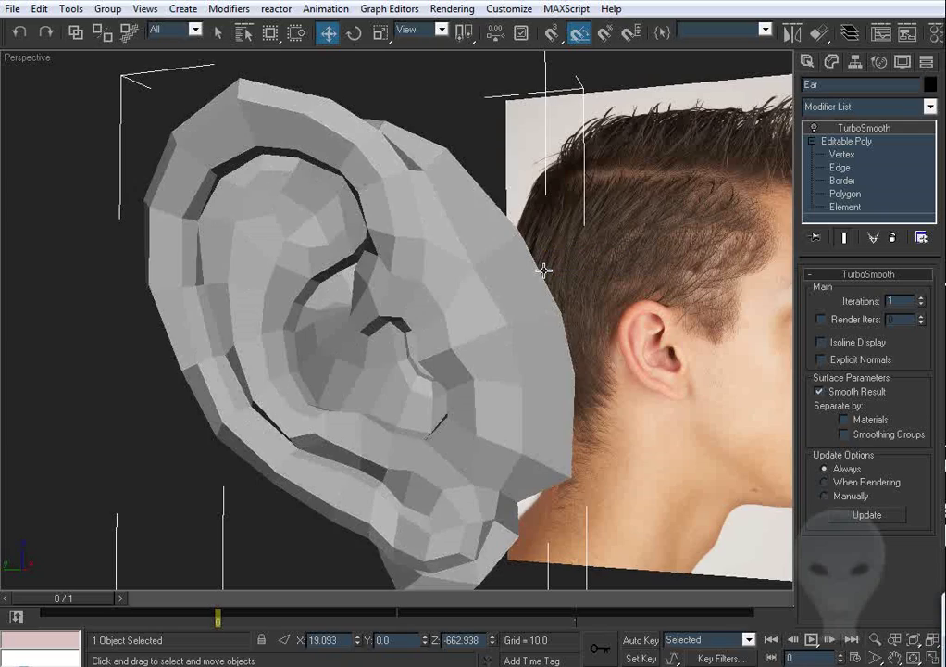
key(F4)
mouse_move(536, 267)
alt+middle_down()
mouse_move(689, 287)
mouse_move(611, 308)
mouse_move(583, 329)
mouse_move(482, 271)
mouse_move(527, 358)
mouse_move(406, 300)
mouse_move(382, 316)
mouse_move(545, 340)
mouse_move(389, 328)
mouse_move(549, 344)
mouse_move(518, 350)
alt+middle_up()
key(l)
key(z)
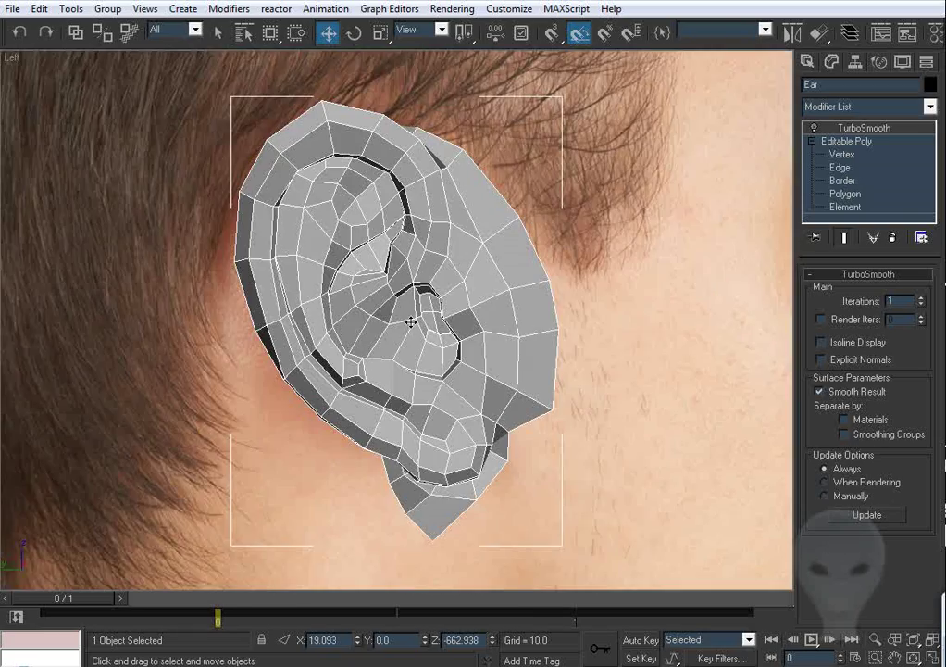
mouse_move(412, 322)
middle_down()
mouse_move(437, 305)
mouse_move(418, 320)
middle_up()
key(period)
key(F4)
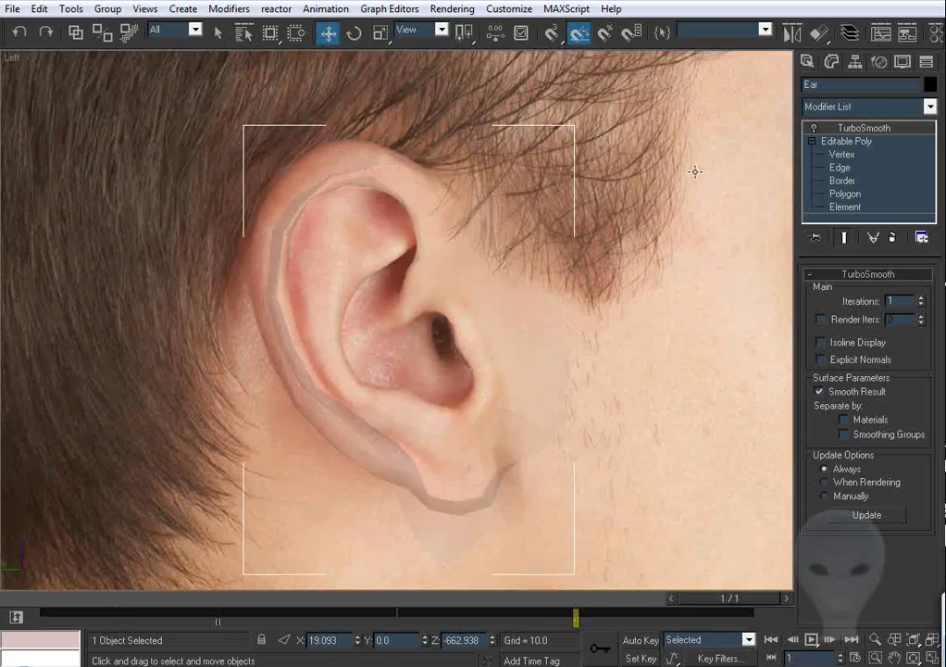
key(F4)
Step: Turn TurboSmooth back on and compare the upper helix with the reference photo by switching between frames 0 and 1
click(812, 128)
middle_drag(509, 202, 550, 287)
scroll(549, 287, up, 4)
key(F4)
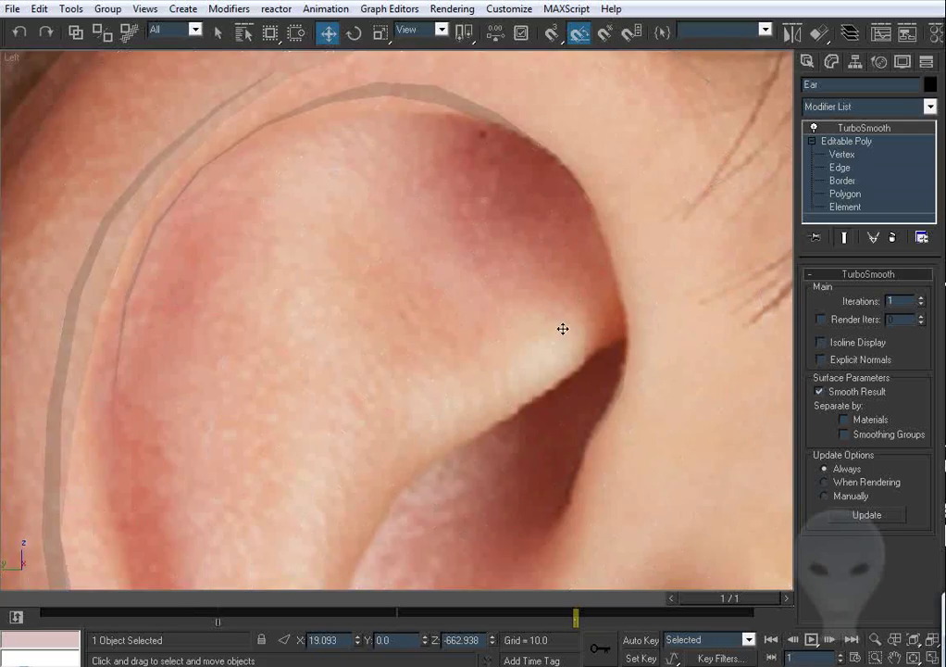
middle_drag(562, 330, 539, 306)
scroll(538, 301, down, 2)
key(comma)
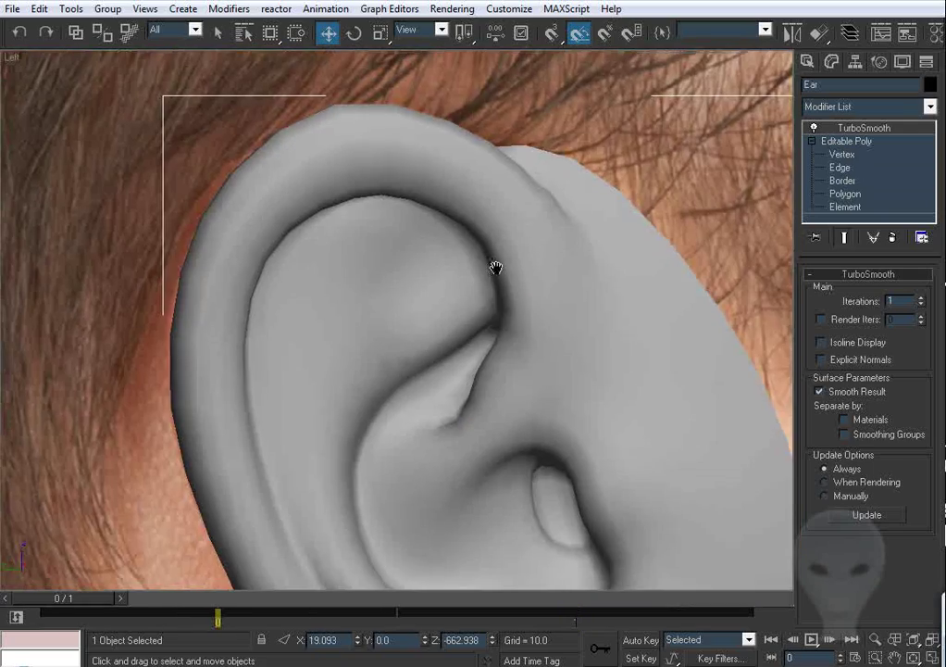
key(F4)
mouse_move(496, 269)
middle_down()
mouse_move(498, 286)
mouse_move(501, 260)
middle_up()
key(F4)
scroll(484, 263, down, 2)
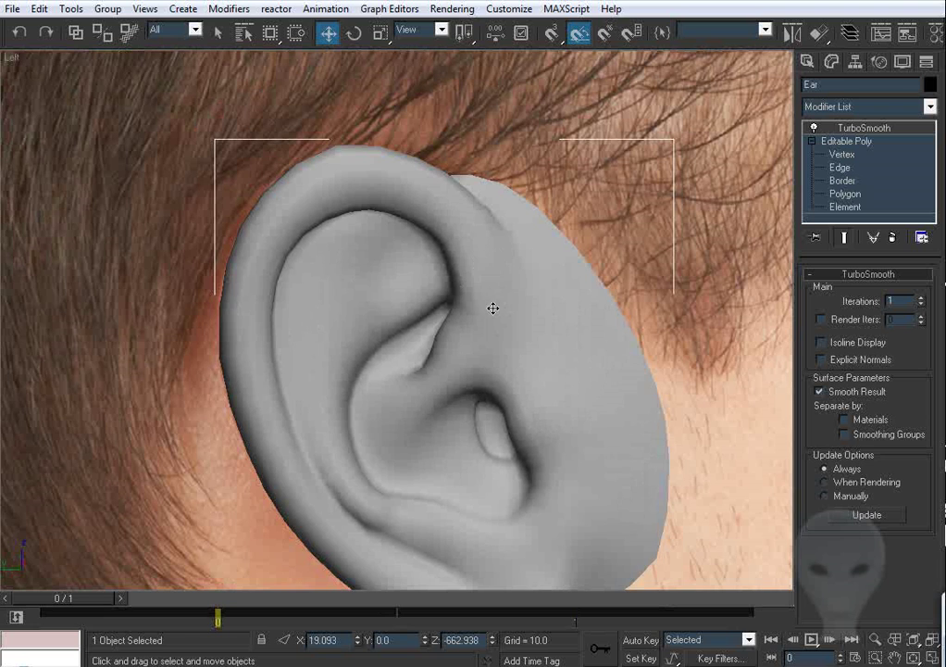
middle_drag(493, 308, 487, 290)
key(period)
key(comma)
key(period)
key(comma)
scroll(424, 225, up, 4)
middle_drag(424, 225, 478, 329)
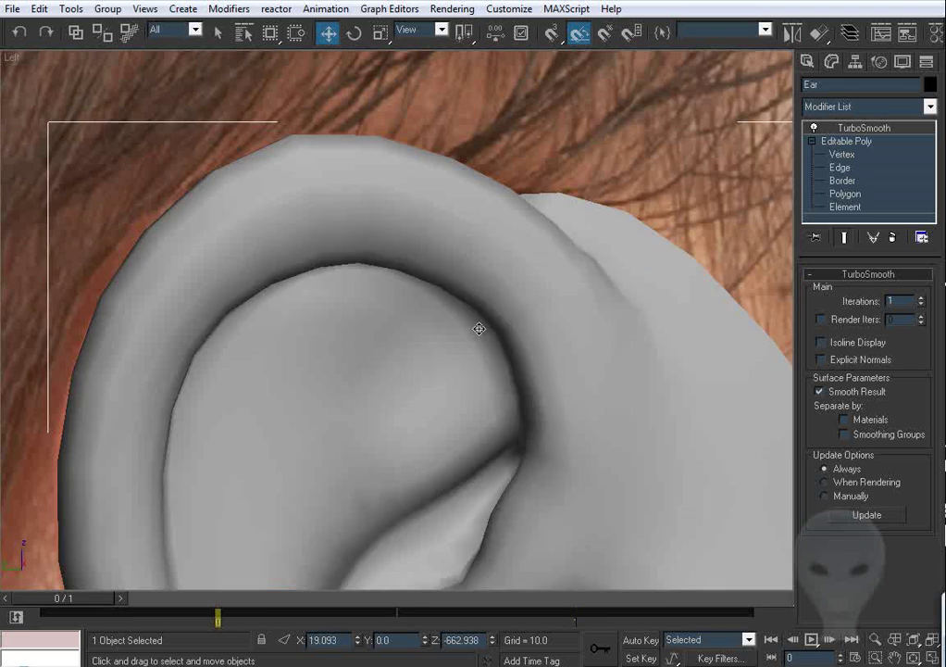
Step: Compare the smoothed ear with the side-view photo at frames 0 and 1, ending with the ear selected again
key(period)
key(comma)
key(period)
right_click(452, 302)
click(403, 224)
key(comma)
key(period)
click(667, 214)
key(comma)
scroll(478, 206, down, 7)
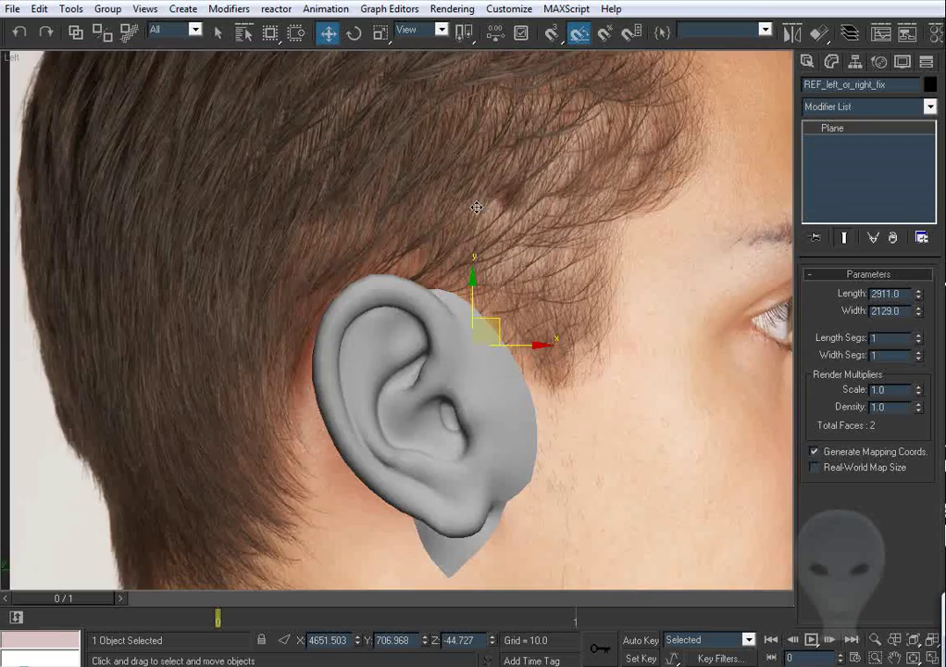
click(115, 368)
scroll(418, 355, up, 4)
click(420, 352)
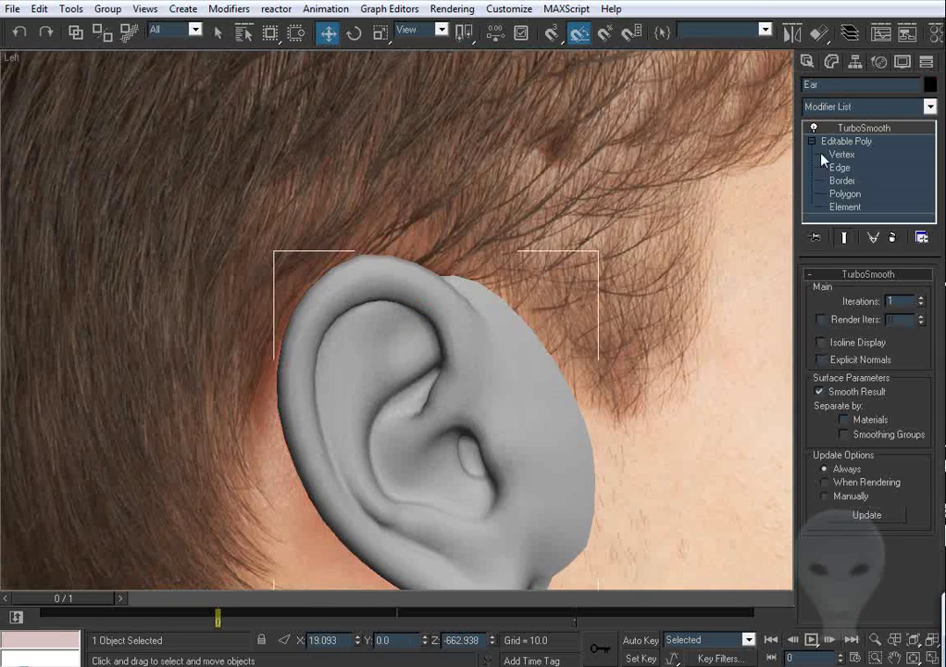
Step: In the Left view, lower two adjacent vertices on the upper helix's inner rim by about 2 units, with the smoothed result displayed
click(826, 155)
scroll(445, 347, up, 6)
scroll(370, 348, up, 2)
key(period)
mouse_move(365, 335)
middle_down()
mouse_move(370, 348)
mouse_move(369, 327)
middle_up()
scroll(374, 322, up, 4)
key(F3)
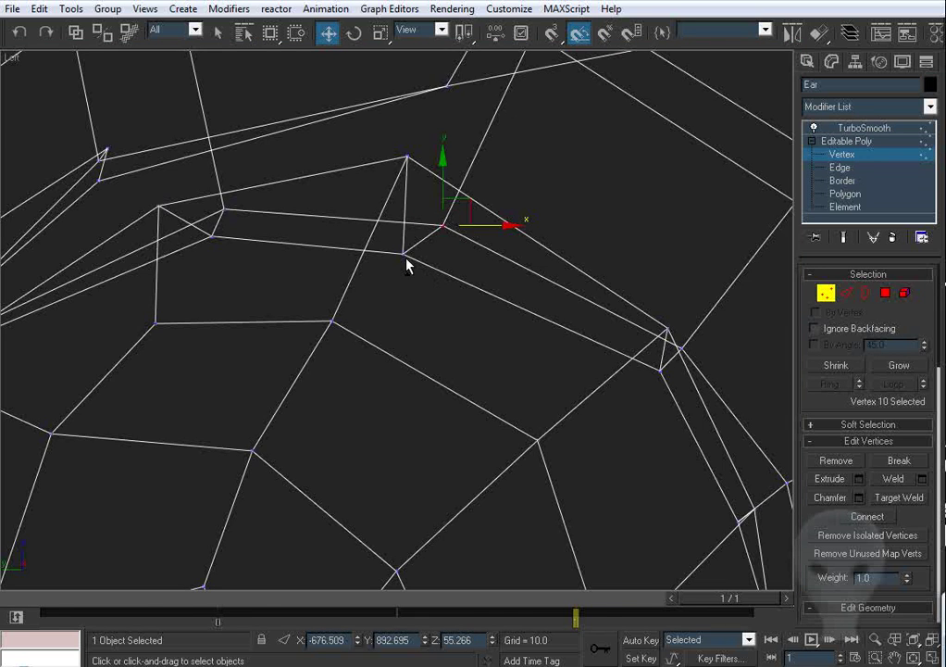
key(F3)
middle_drag(498, 345, 481, 347)
click(845, 238)
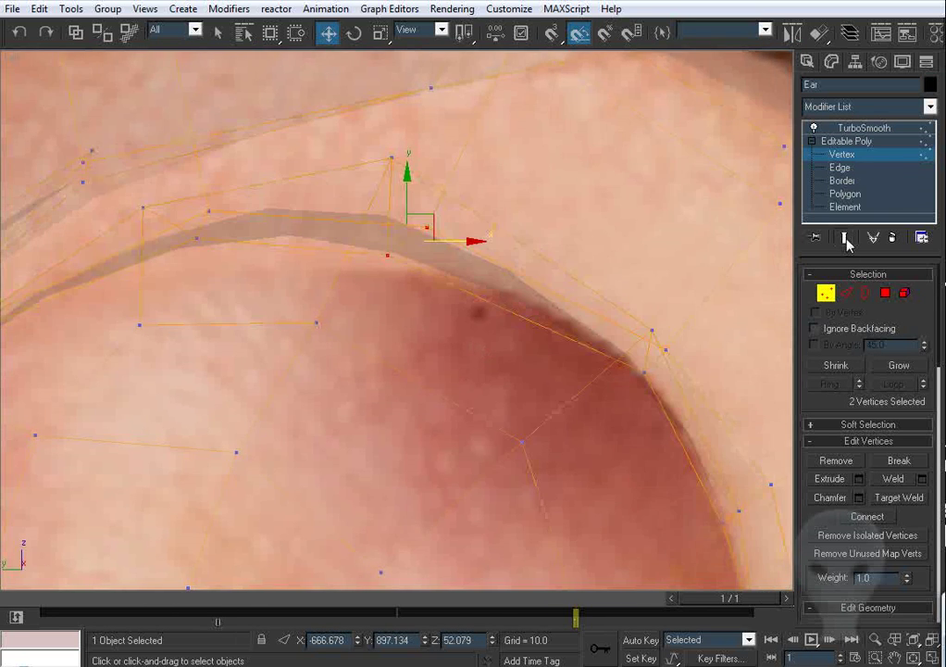
middle_drag(445, 280, 481, 313)
key(comma)
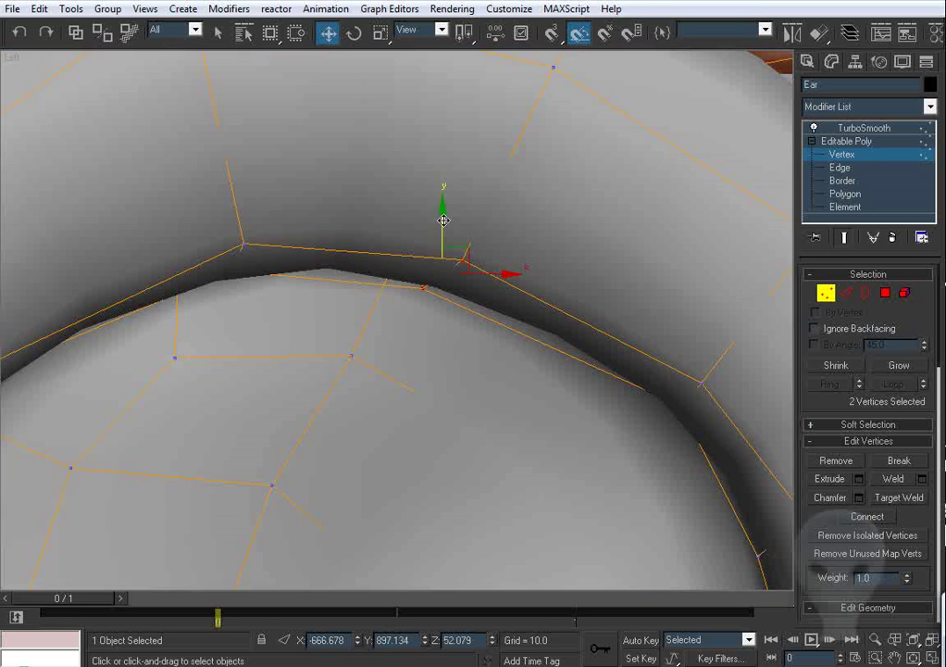
key(period)
mouse_move(444, 221)
mouse_down()
mouse_move(443, 237)
mouse_move(447, 228)
mouse_up()
key(comma)
key(period)
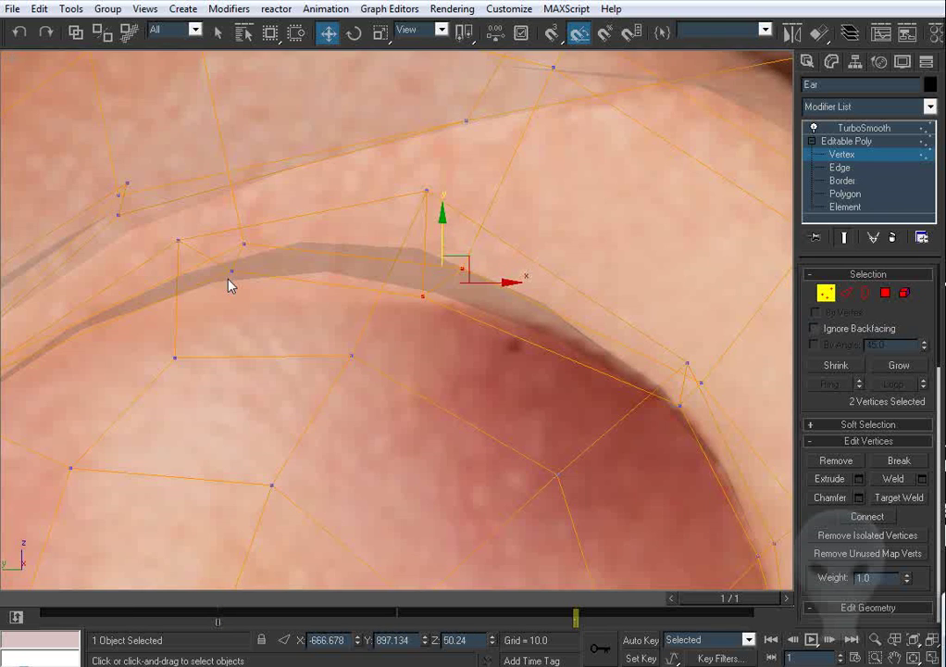
Step: Lower the neighbouring pair of vertices farther back on the helix's inner rim by about 5.5 units to match the photo
middle_drag(229, 285, 290, 302)
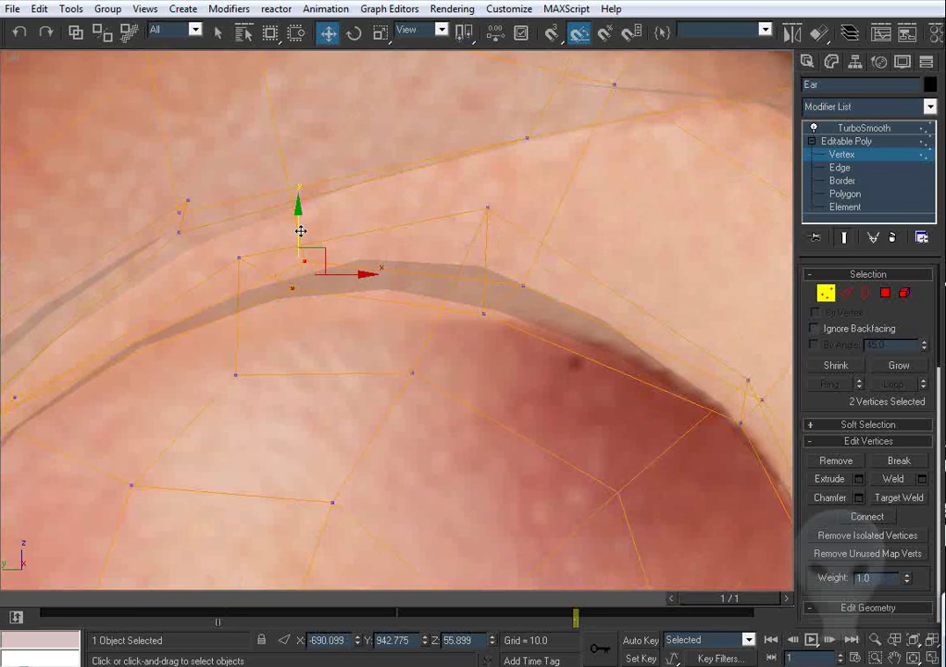
key(comma)
key(period)
drag(299, 230, 295, 246)
key(comma)
key(period)
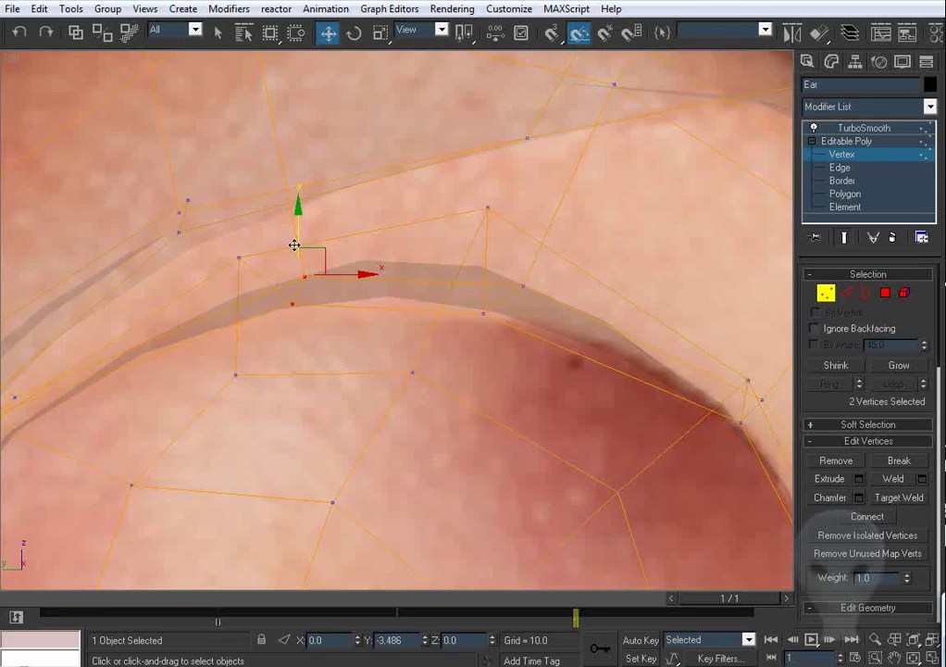
Step: Check the adjusted inner helix rim and the folds below it against the photo by alternating between frames 0 and 1
scroll(337, 290, down, 7)
key(comma)
middle_drag(445, 274, 344, 275)
key(period)
scroll(313, 271, up, 2)
key(comma)
mouse_move(238, 236)
middle_down()
mouse_move(265, 251)
mouse_move(264, 185)
middle_up()
key(period)
key(comma)
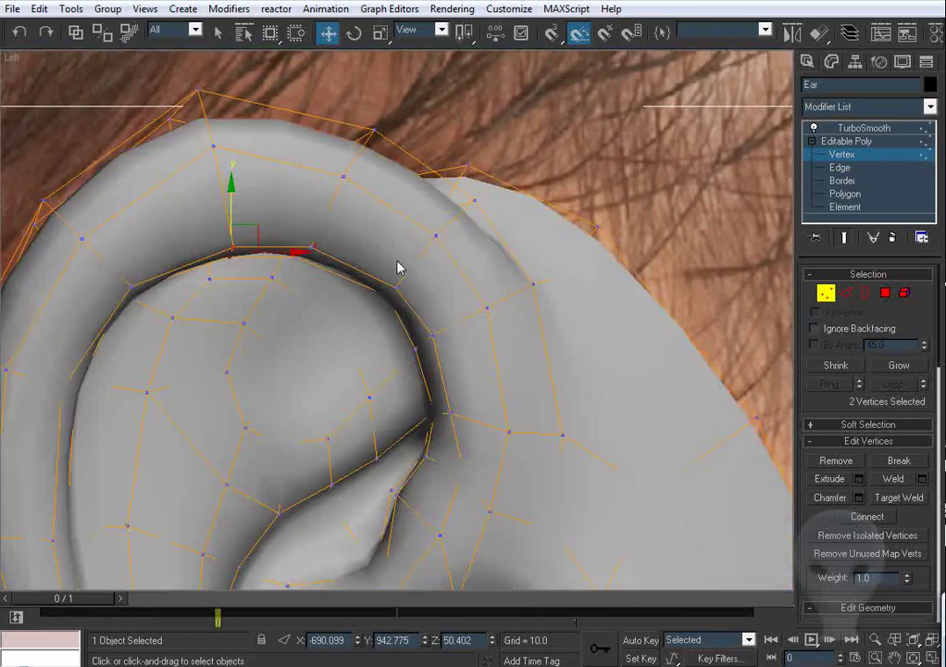
key(period)
middle_drag(572, 396, 570, 309)
key(comma)
key(period)
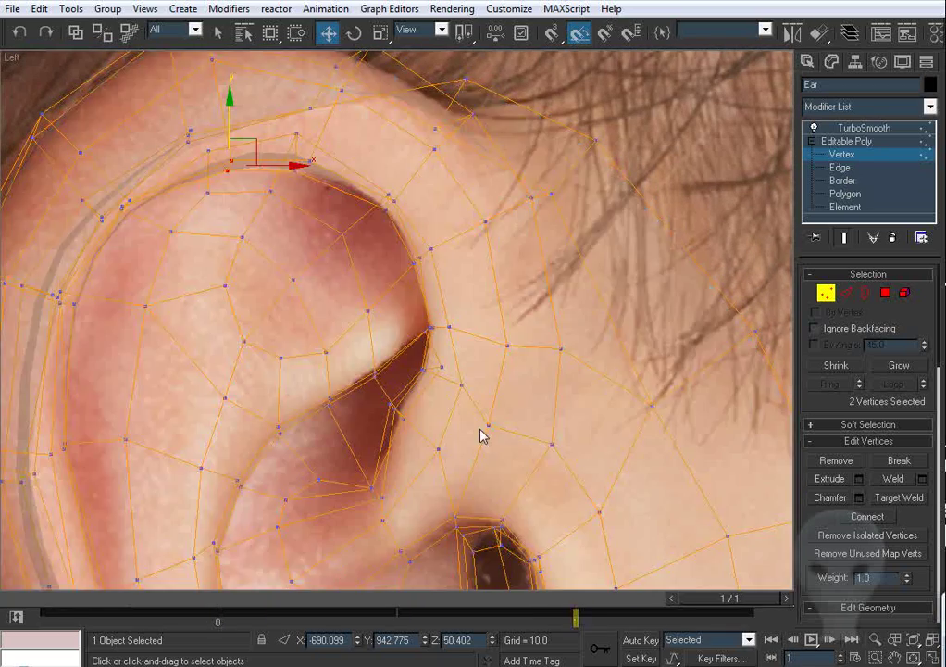
key(comma)
middle_drag(440, 404, 426, 338)
scroll(426, 338, down, 3)
Step: In the Perspective view, move a vertex inside the hollow beneath the antihelix fold outward along X and upward in the YZ plane
key(p)
key(ctrl+r)
scroll(399, 290, down, 7)
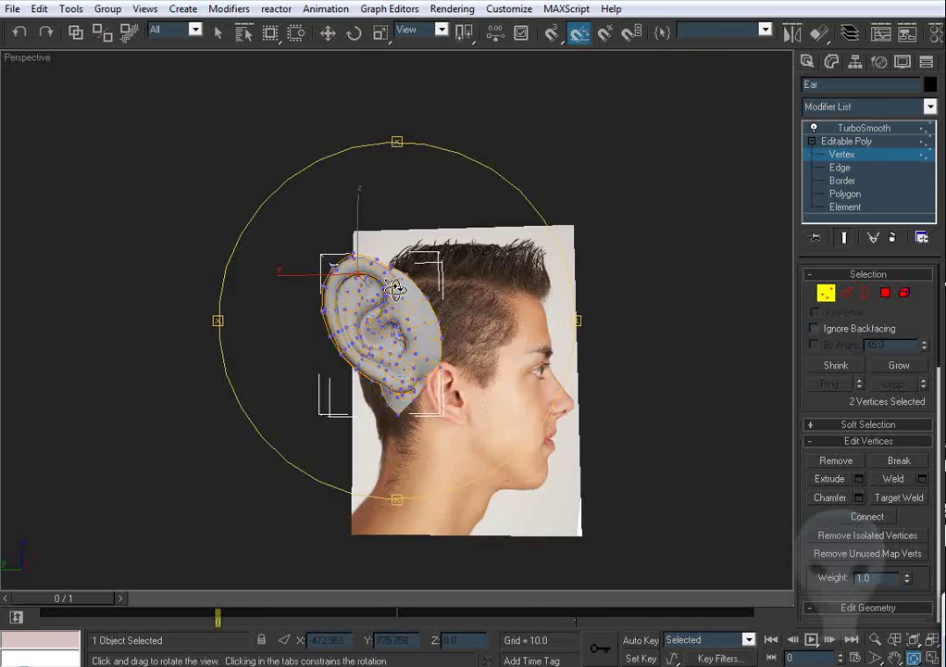
drag(393, 315, 391, 328)
scroll(391, 328, up, 5)
right_click(312, 270)
mouse_move(283, 274)
alt+middle_down()
mouse_move(310, 295)
mouse_move(423, 323)
mouse_move(402, 319)
mouse_move(455, 201)
mouse_move(426, 279)
mouse_move(443, 259)
alt+middle_up()
key(F3)
click(396, 291)
key(F3)
scroll(425, 285, down, 5)
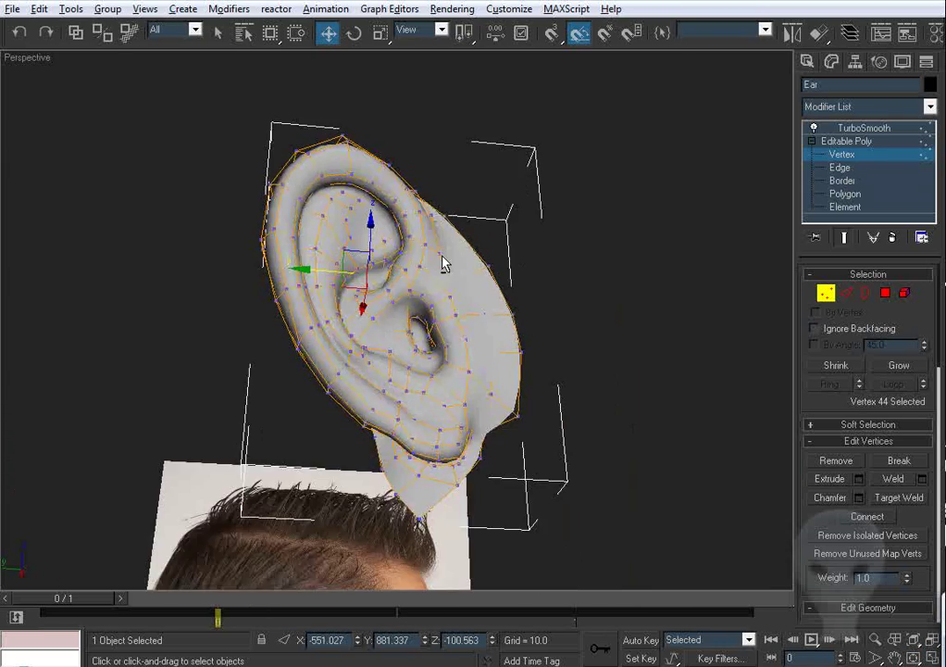
scroll(417, 260, up, 5)
alt+middle_drag(310, 197, 331, 267)
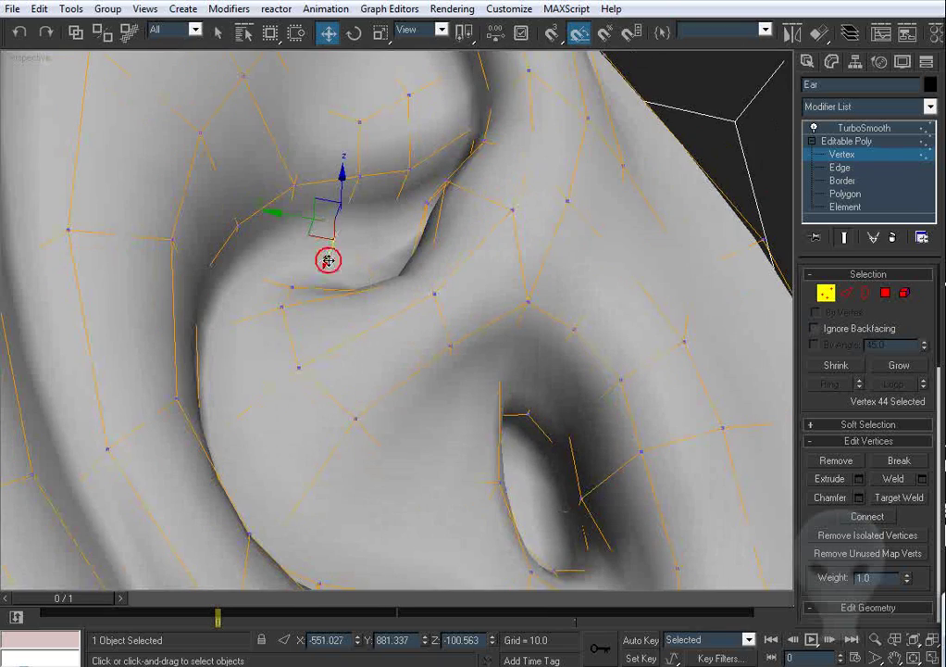
drag(330, 260, 324, 269)
alt+middle_drag(333, 245, 347, 155)
drag(315, 141, 303, 116)
Step: Reposition the neighbouring vertex in the hollow beneath the antihelix fold in the YZ plane and outward along X
key(F3)
key(F3)
drag(390, 143, 377, 105)
alt+middle_drag(387, 155, 390, 74)
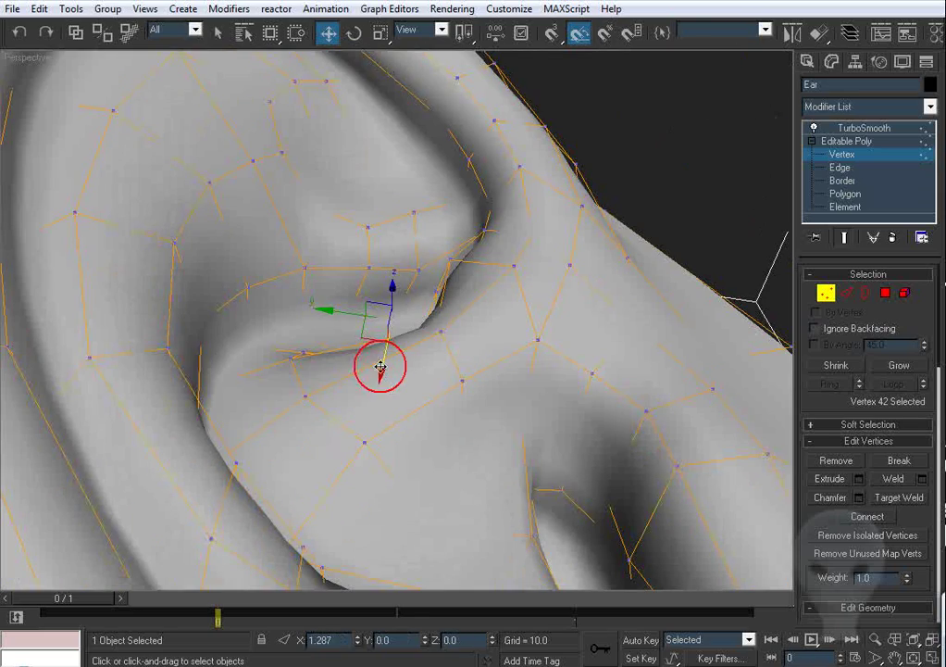
drag(381, 367, 375, 388)
alt+middle_drag(389, 313, 361, 241)
drag(337, 201, 332, 183)
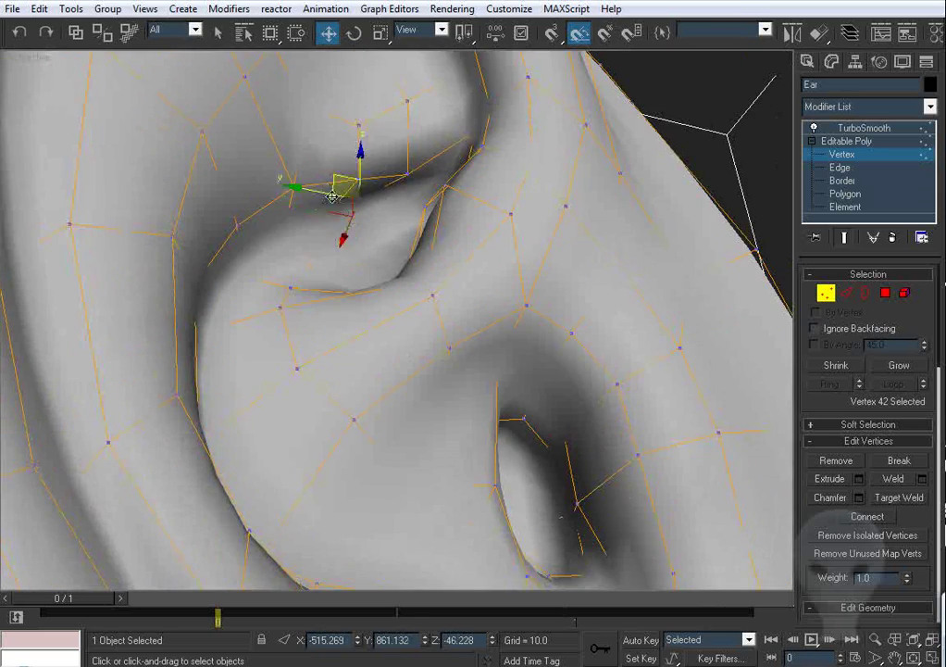
alt+middle_drag(333, 191, 352, 234)
Step: Move the first hollow vertex beneath the antihelix fold again, about 8 units along Y and 14 units up along Z
key(F3)
click(357, 209)
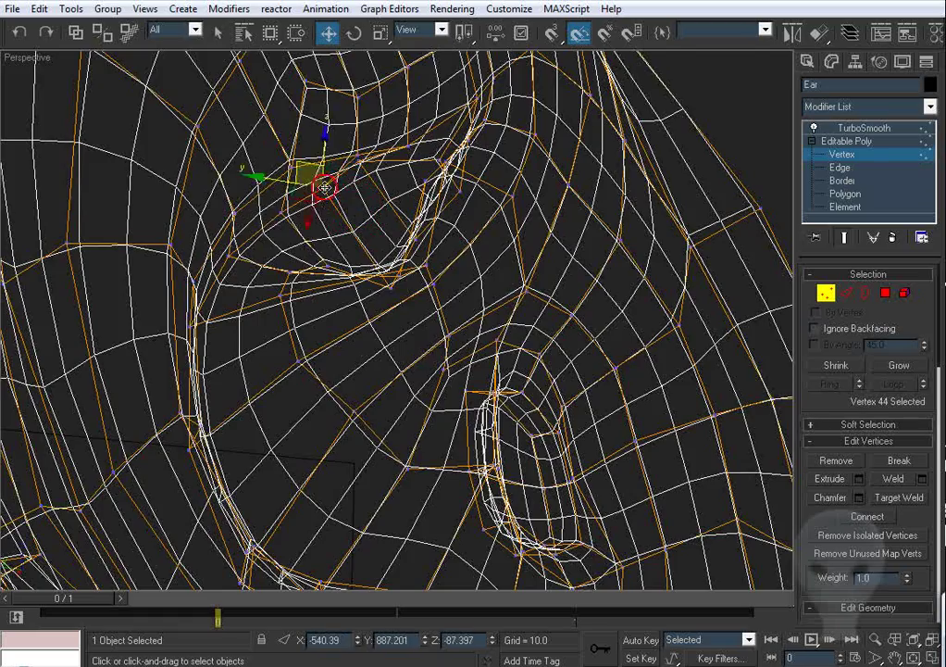
key(F3)
drag(306, 159, 293, 138)
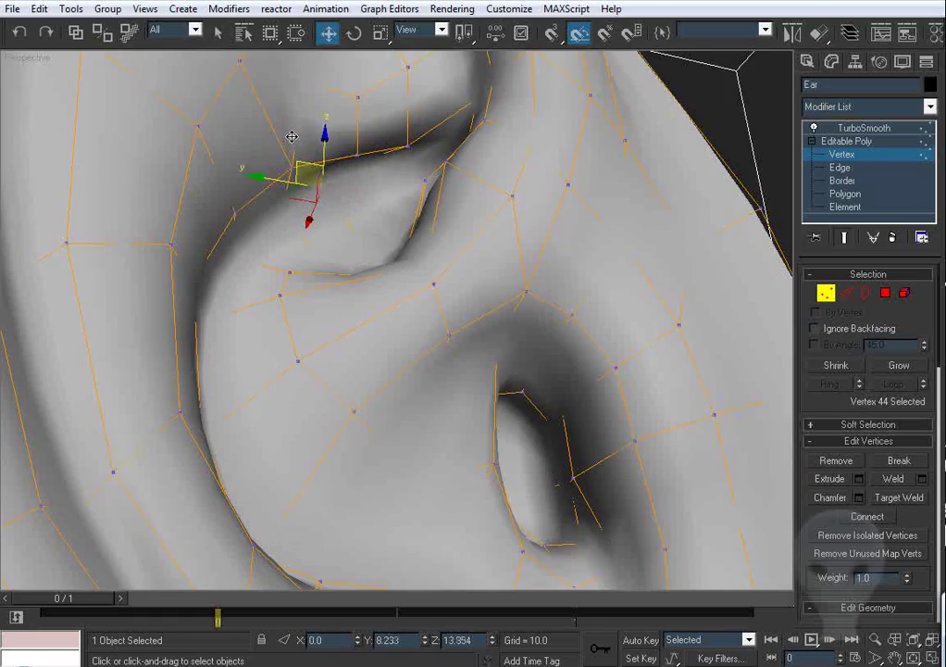
Step: Move the vertex behind the helix root's edge about 19 units toward the face and 12 units down
middle_drag(384, 157, 352, 207)
key(F3)
click(333, 198)
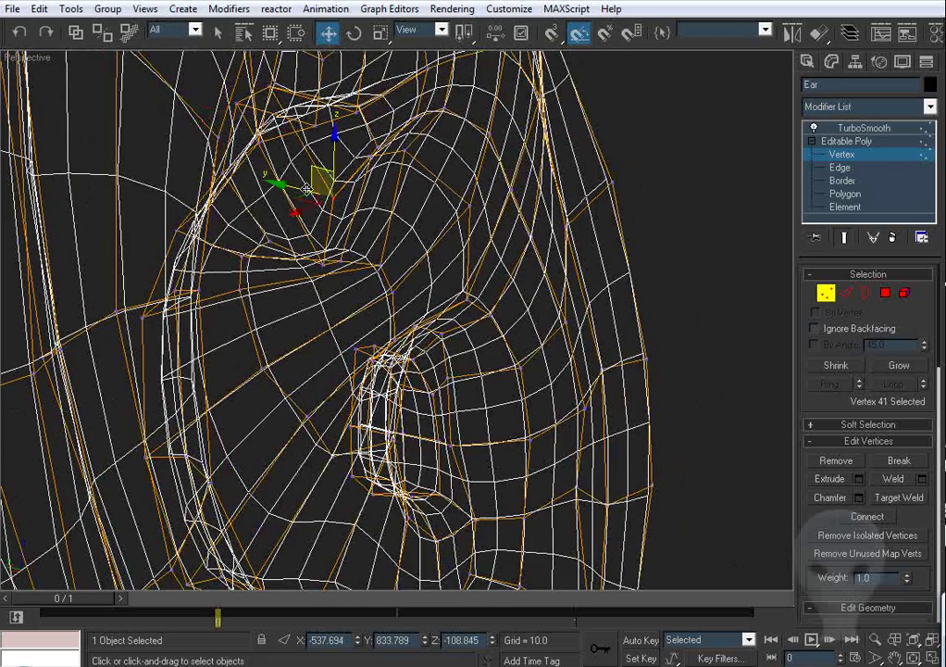
mouse_move(307, 189)
mouse_down()
mouse_move(316, 184)
mouse_move(349, 211)
mouse_up()
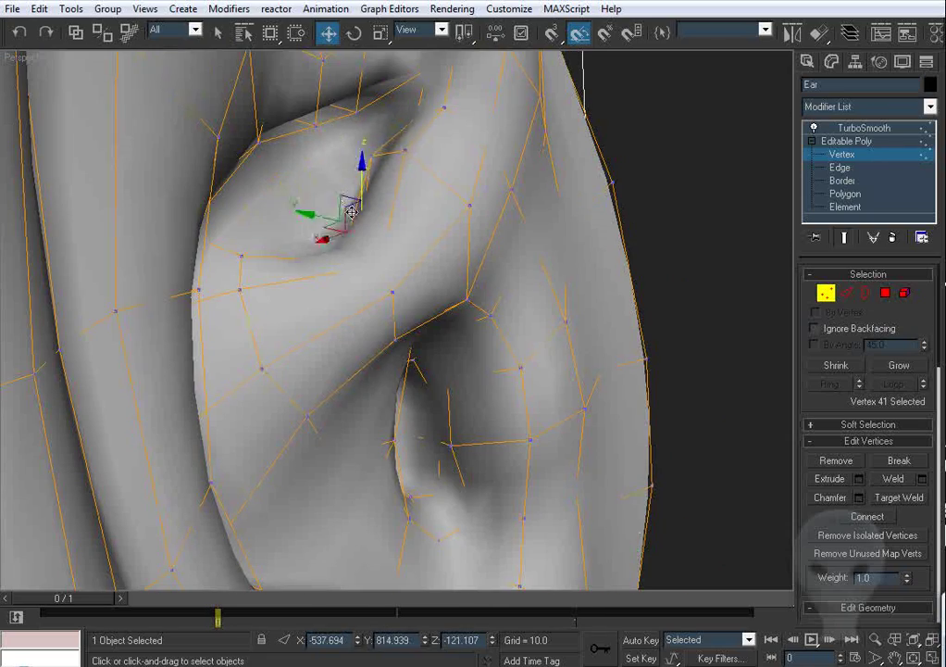
alt+middle_drag(349, 211, 346, 222)
middle_drag(346, 153, 283, 248)
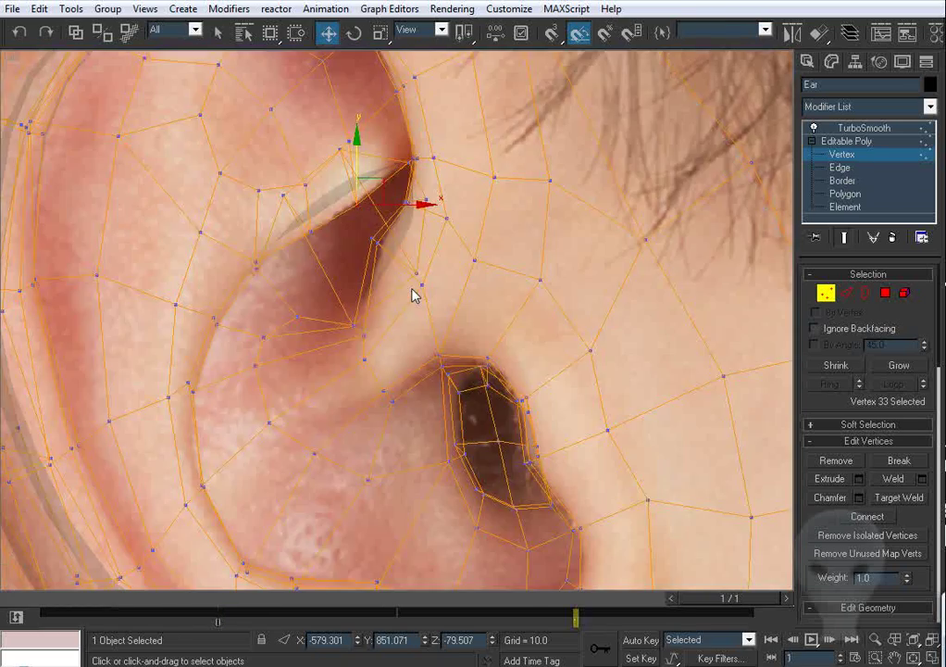
Step: In the Left view, move the vertex under the antihelix fold down about 13 units and shift the one at its rear end up and back
scroll(412, 288, up, 4)
middle_drag(412, 289, 409, 329)
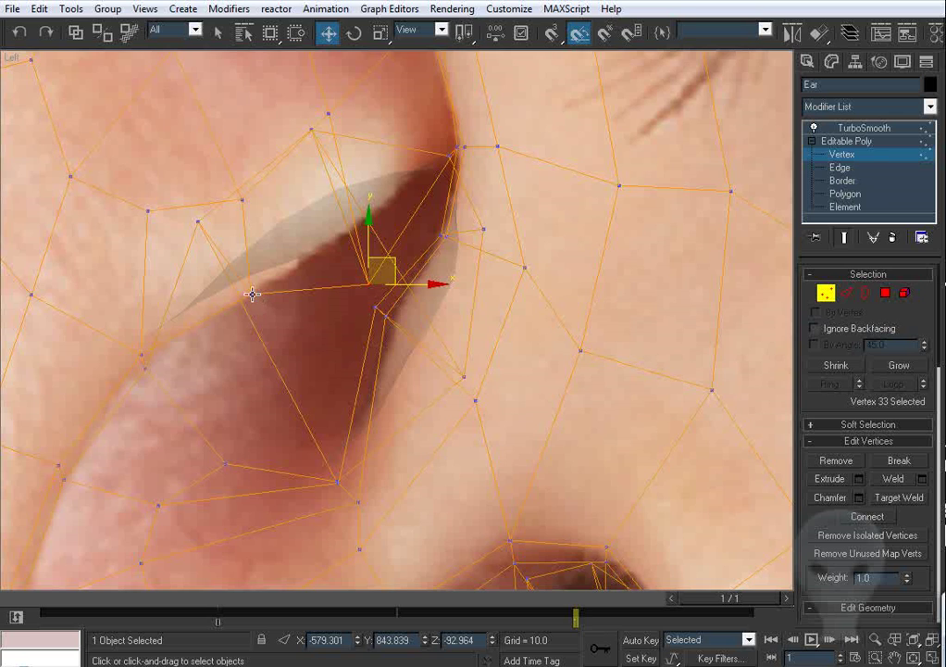
click(253, 294)
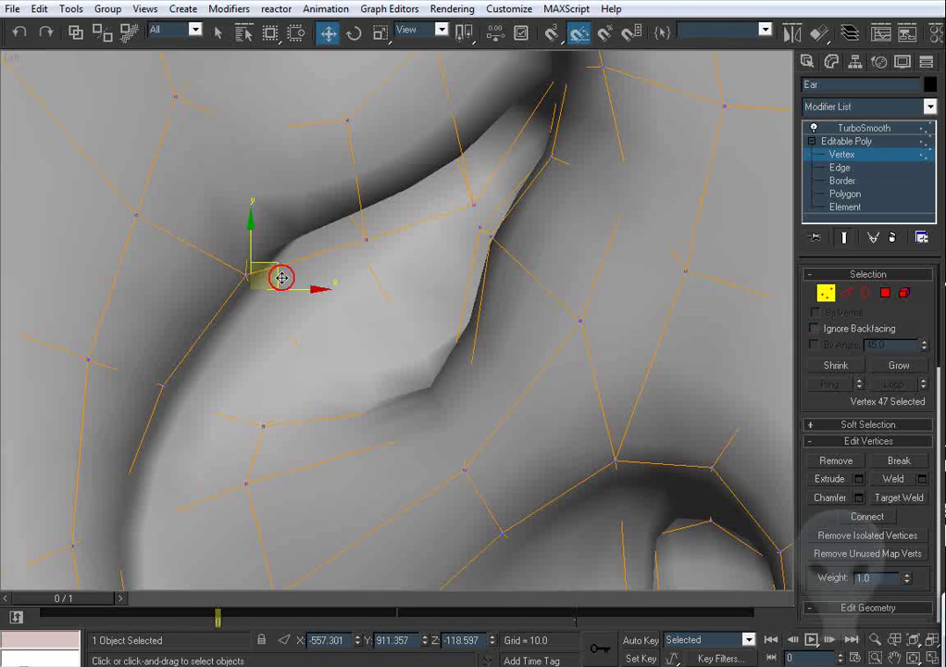
drag(282, 277, 243, 245)
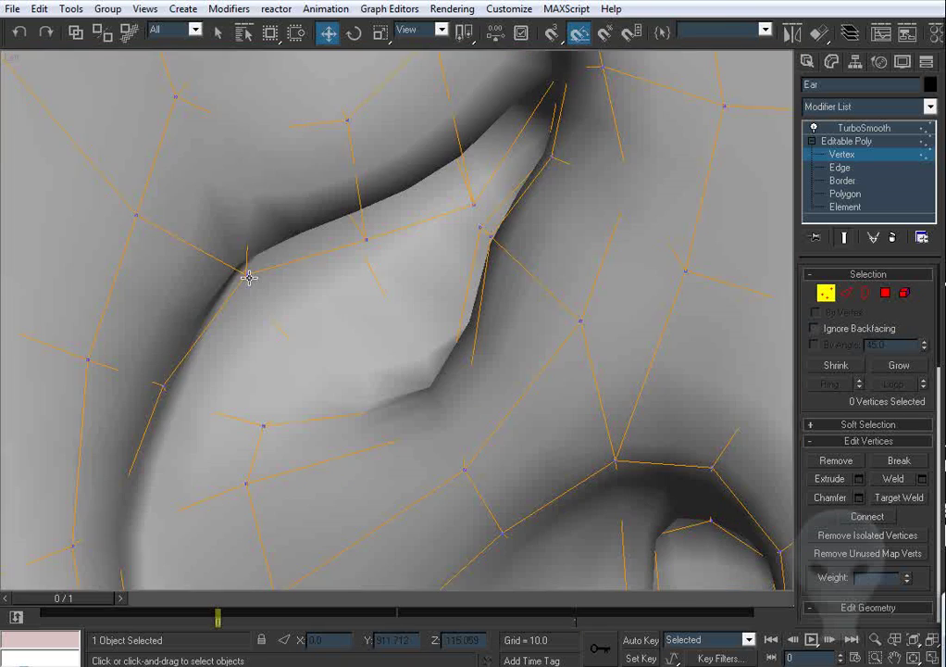
click(245, 273)
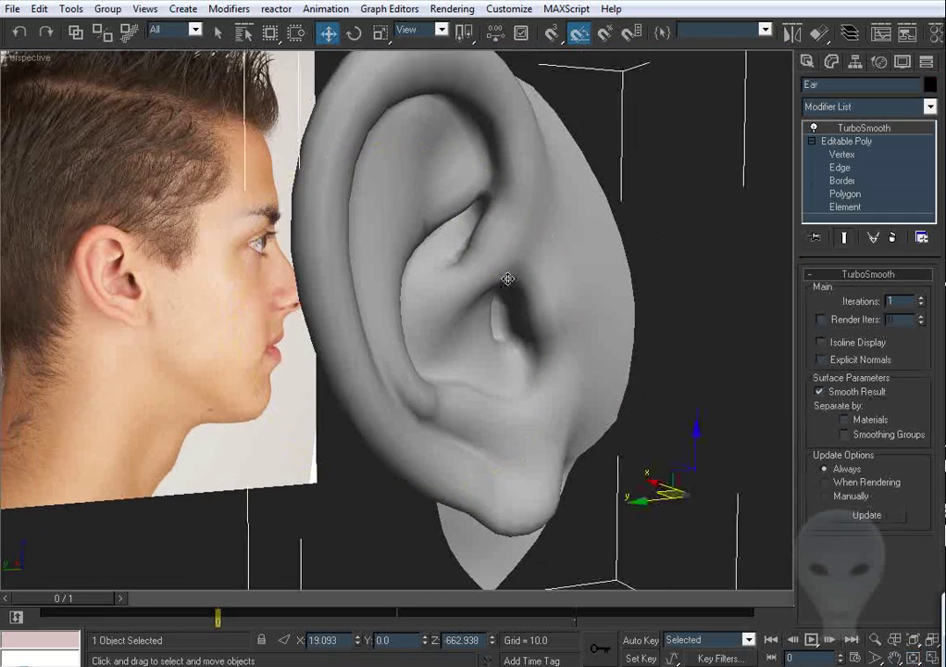
Step: Inspect the smoothed ear from several angles in the Perspective view and unhide all objects to show the head model beside it
alt+middle_drag(508, 275, 371, 330)
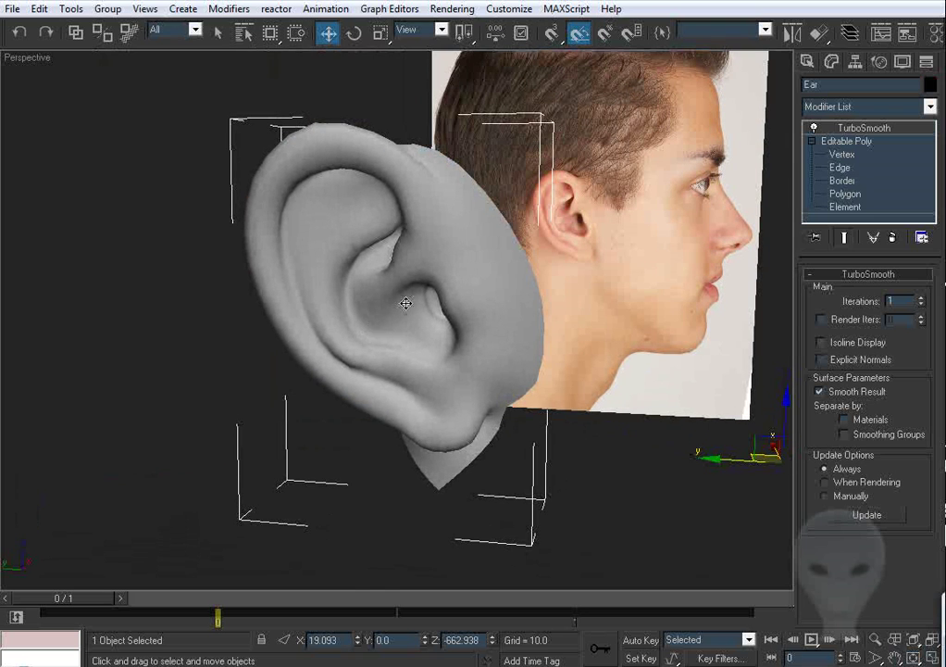
mouse_move(405, 302)
alt+middle_down()
mouse_move(363, 329)
mouse_move(338, 320)
mouse_move(517, 306)
mouse_move(360, 324)
mouse_move(416, 306)
alt+middle_up()
right_click(417, 306)
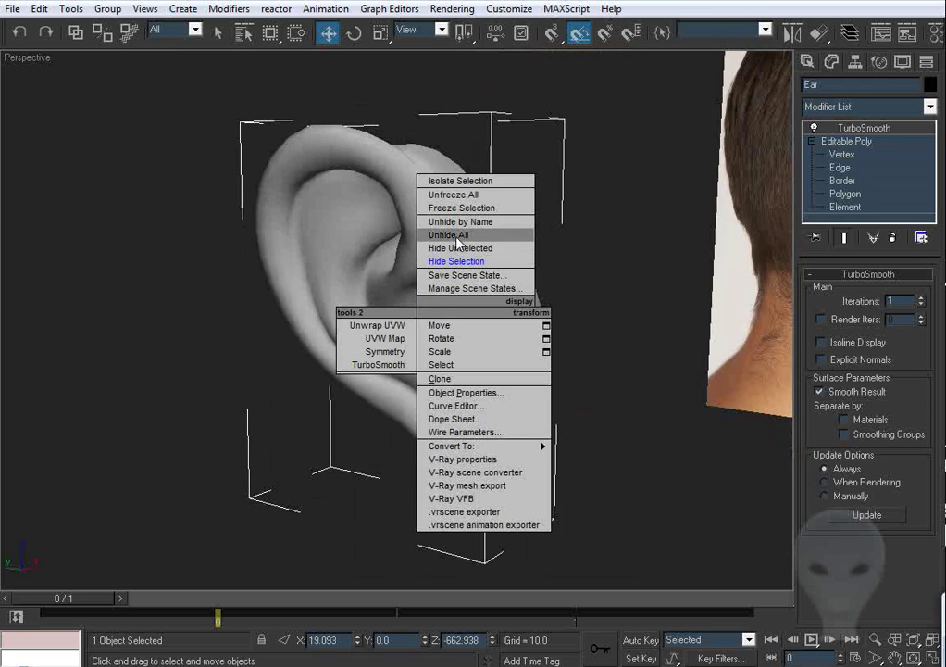
click(456, 238)
scroll(497, 312, down, 3)
middle_drag(488, 310, 379, 327)
key(F4)
key(F4)
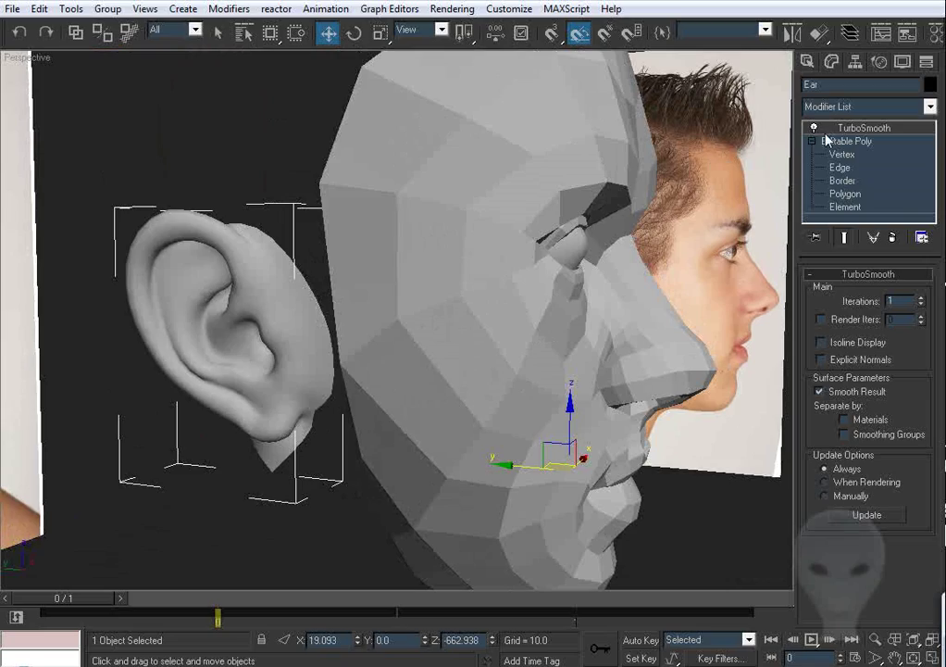
Step: Turn off the ear's TurboSmooth, deselect the ear and display edges on the shaded models
click(814, 128)
click(253, 151)
key(F4)
middle_drag(336, 262, 377, 309)
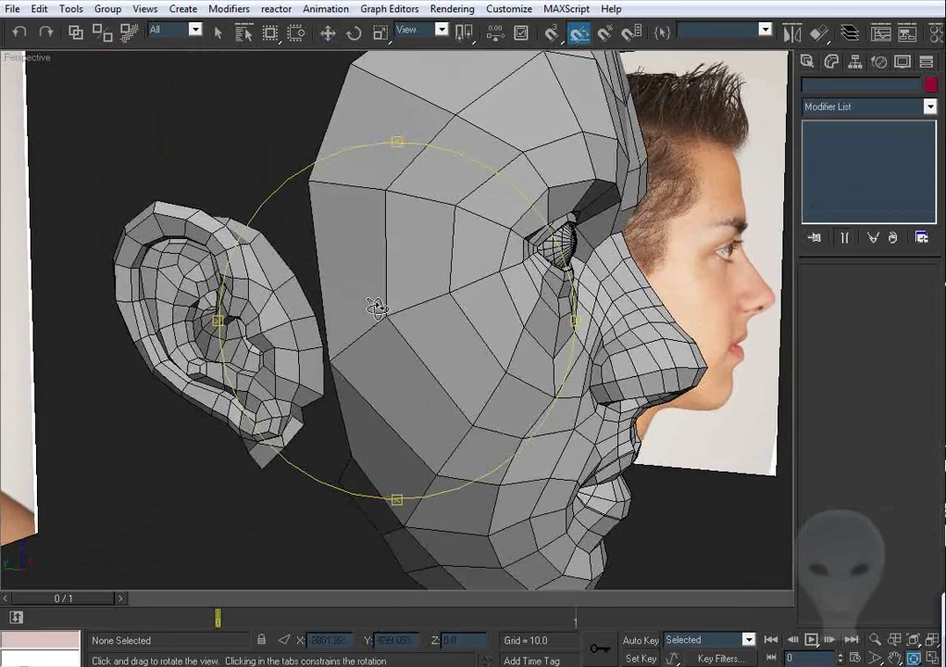
Step: Examine the unsmoothed ear's position and edge layout beside the head in the Front and Perspective views
drag(377, 308, 357, 322)
key(f)
middle_drag(358, 322, 496, 296)
key(p)
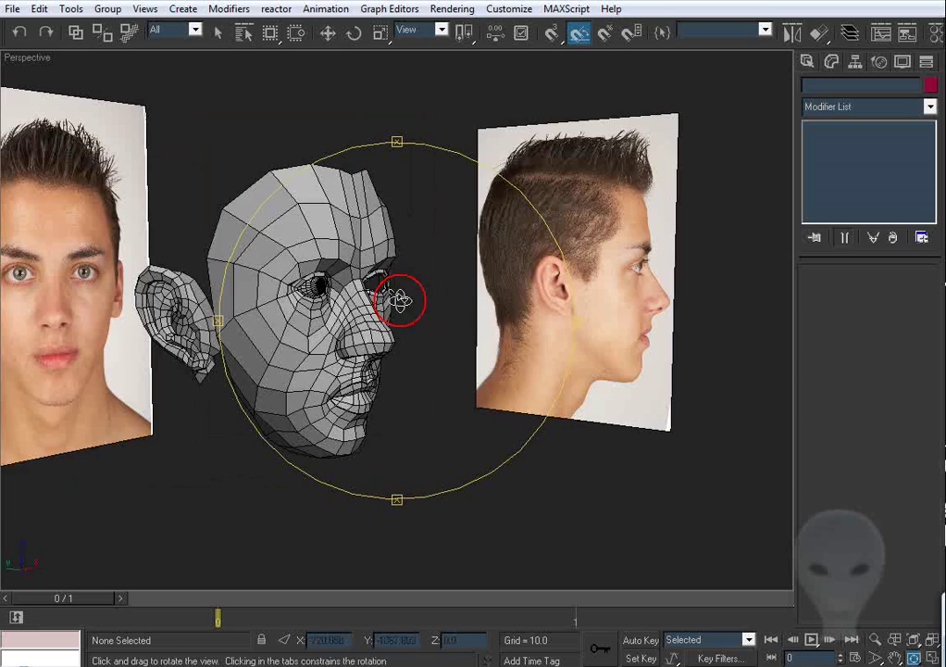
drag(284, 299, 487, 174)
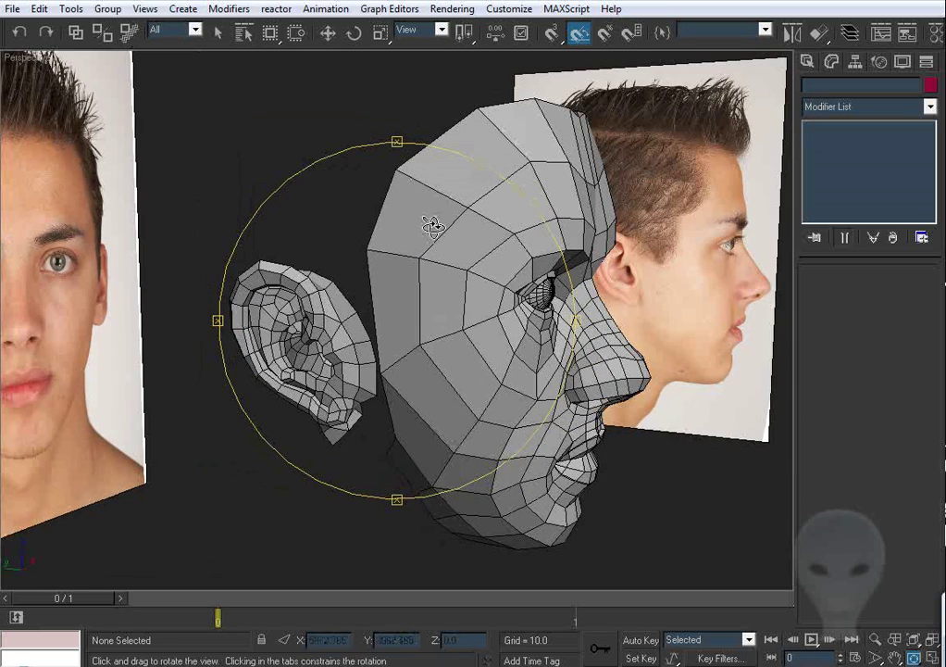
drag(433, 227, 389, 174)
drag(412, 246, 394, 317)
Step: Examine the gap between ear and face mesh against the photo in the Left view, and again around the head in Perspective
key(l)
key(z)
middle_drag(384, 329, 318, 227)
scroll(385, 317, up, 2)
middle_drag(505, 368, 490, 363)
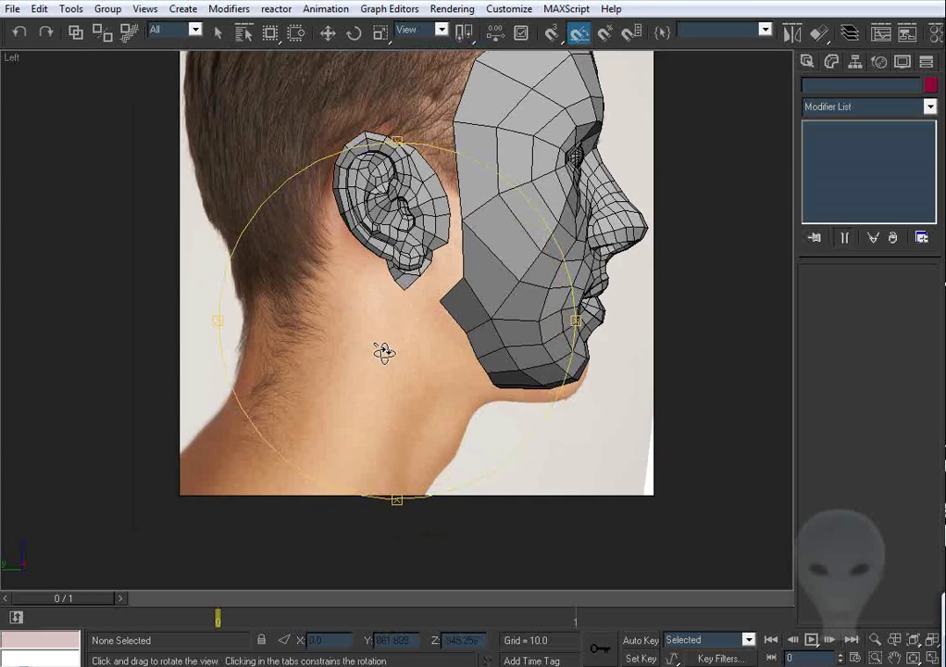
middle_drag(387, 303, 384, 355)
middle_drag(382, 272, 358, 266)
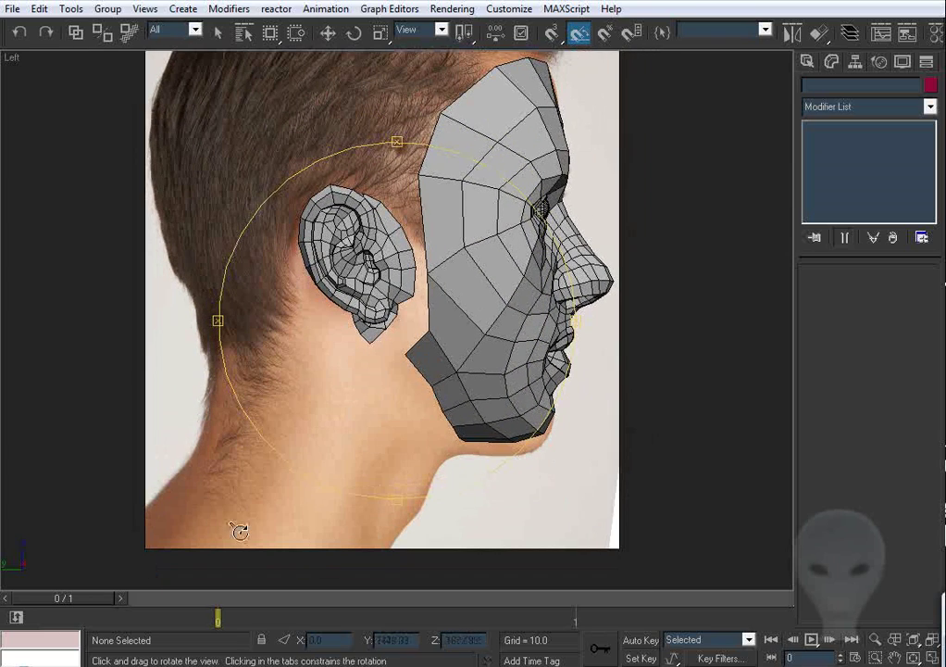
middle_drag(350, 341, 375, 353)
middle_drag(410, 391, 399, 337)
drag(376, 311, 428, 283)
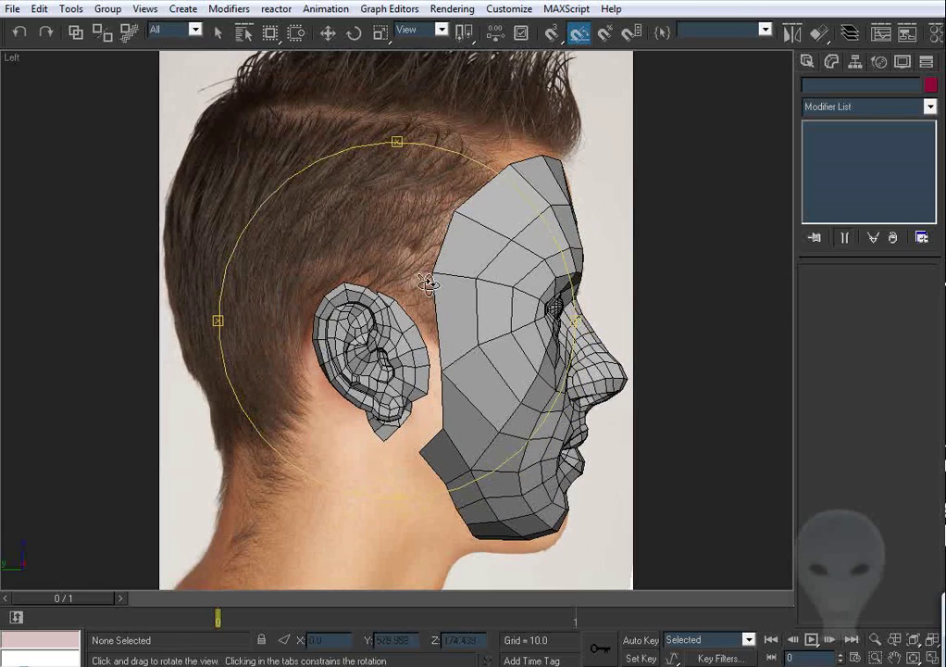
drag(408, 350, 329, 331)
middle_drag(329, 330, 398, 331)
mouse_move(398, 331)
mouse_down()
mouse_move(401, 323)
mouse_move(385, 331)
mouse_up()
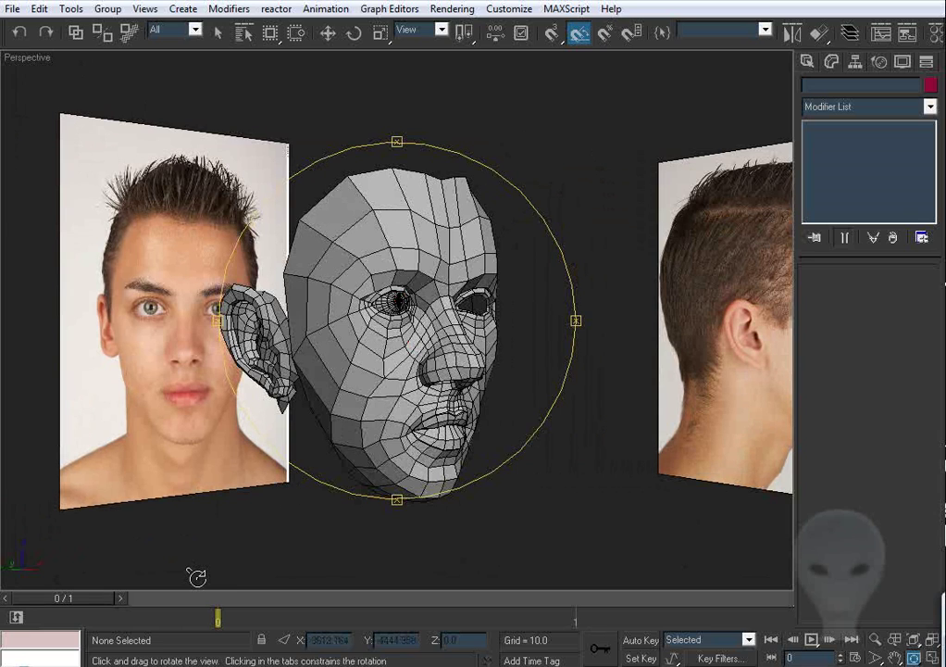